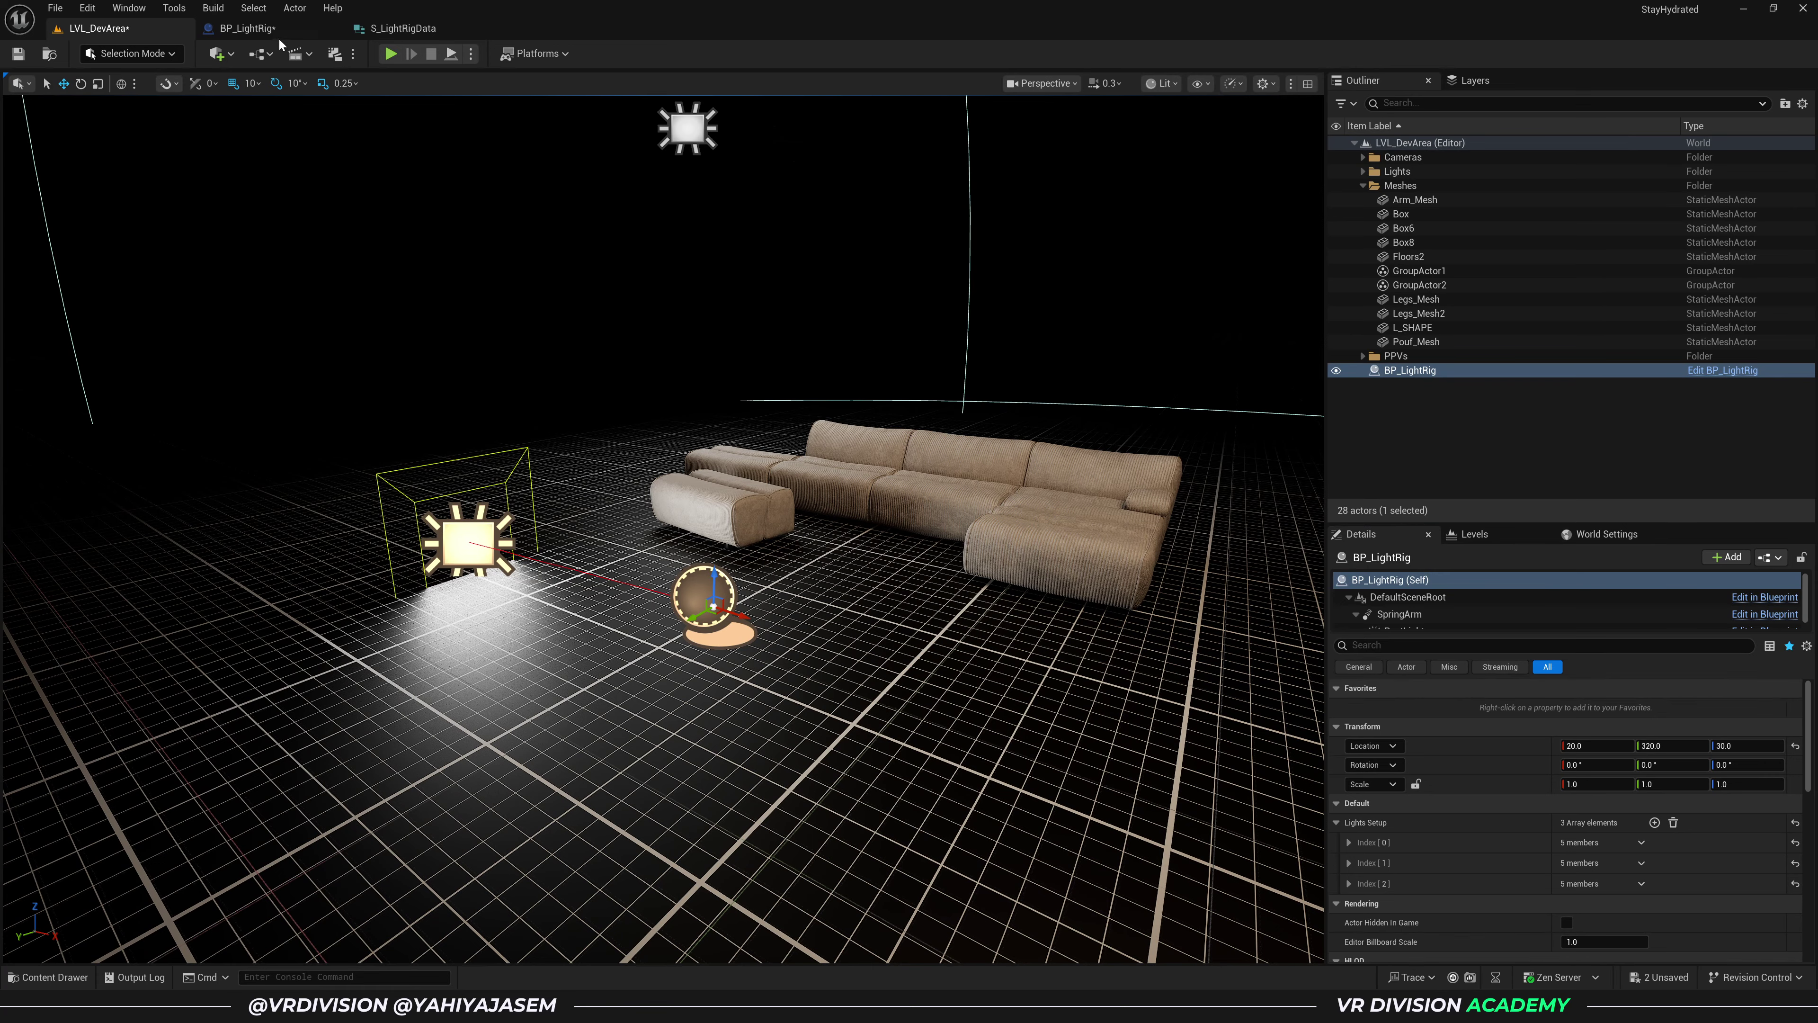
- Delete the SpringArm and RectLight components from the BP_LightRig blueprint and compile it
click(277, 36)
click(396, 82)
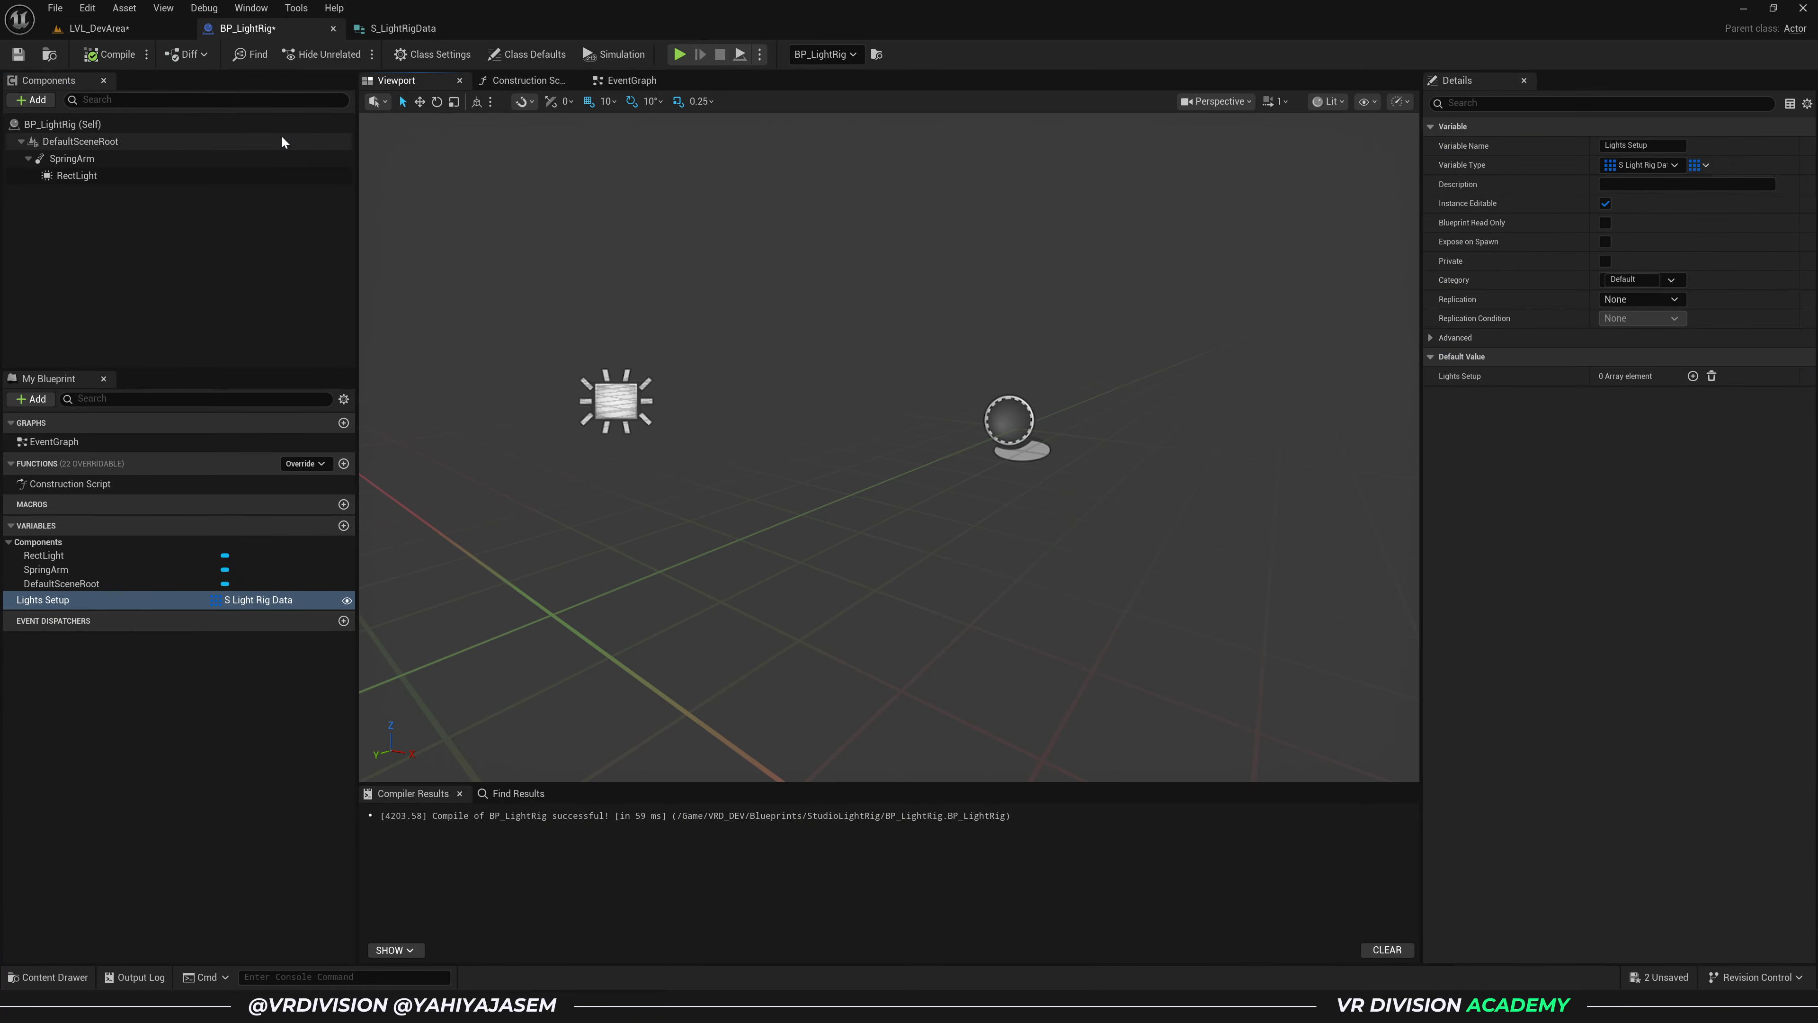
click(106, 176)
shift+click(104, 163)
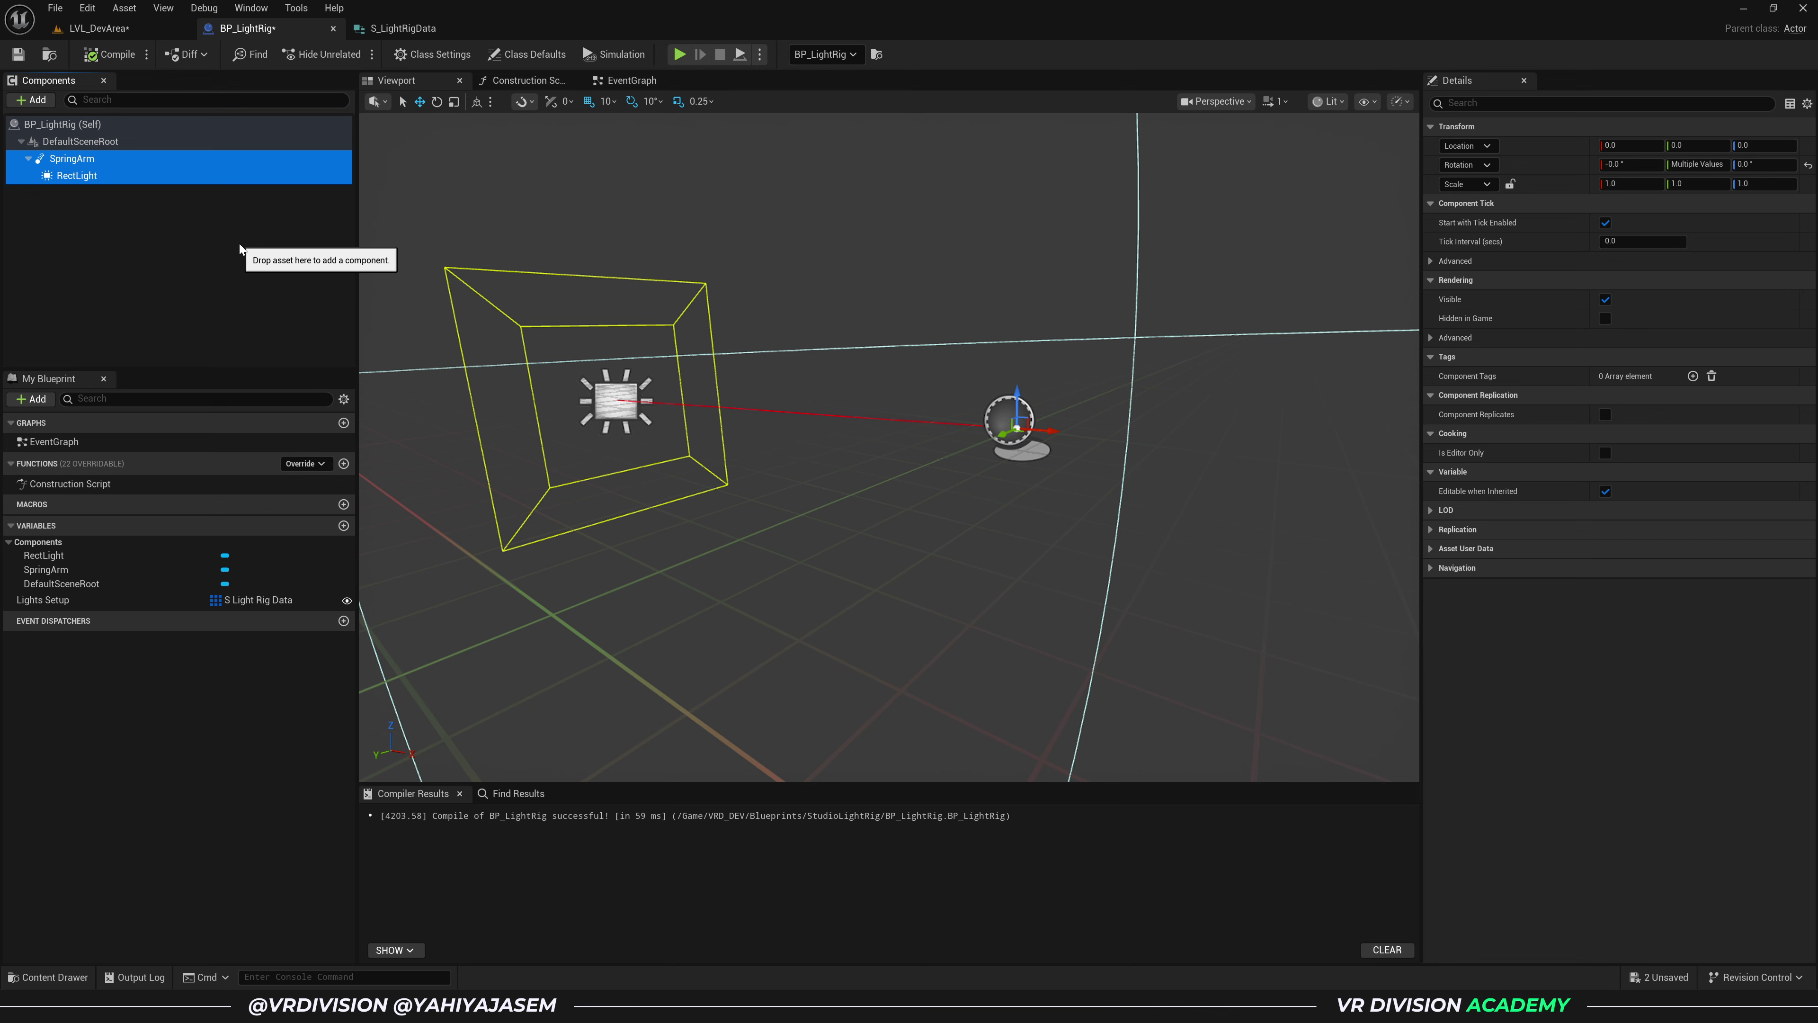
key(Delete)
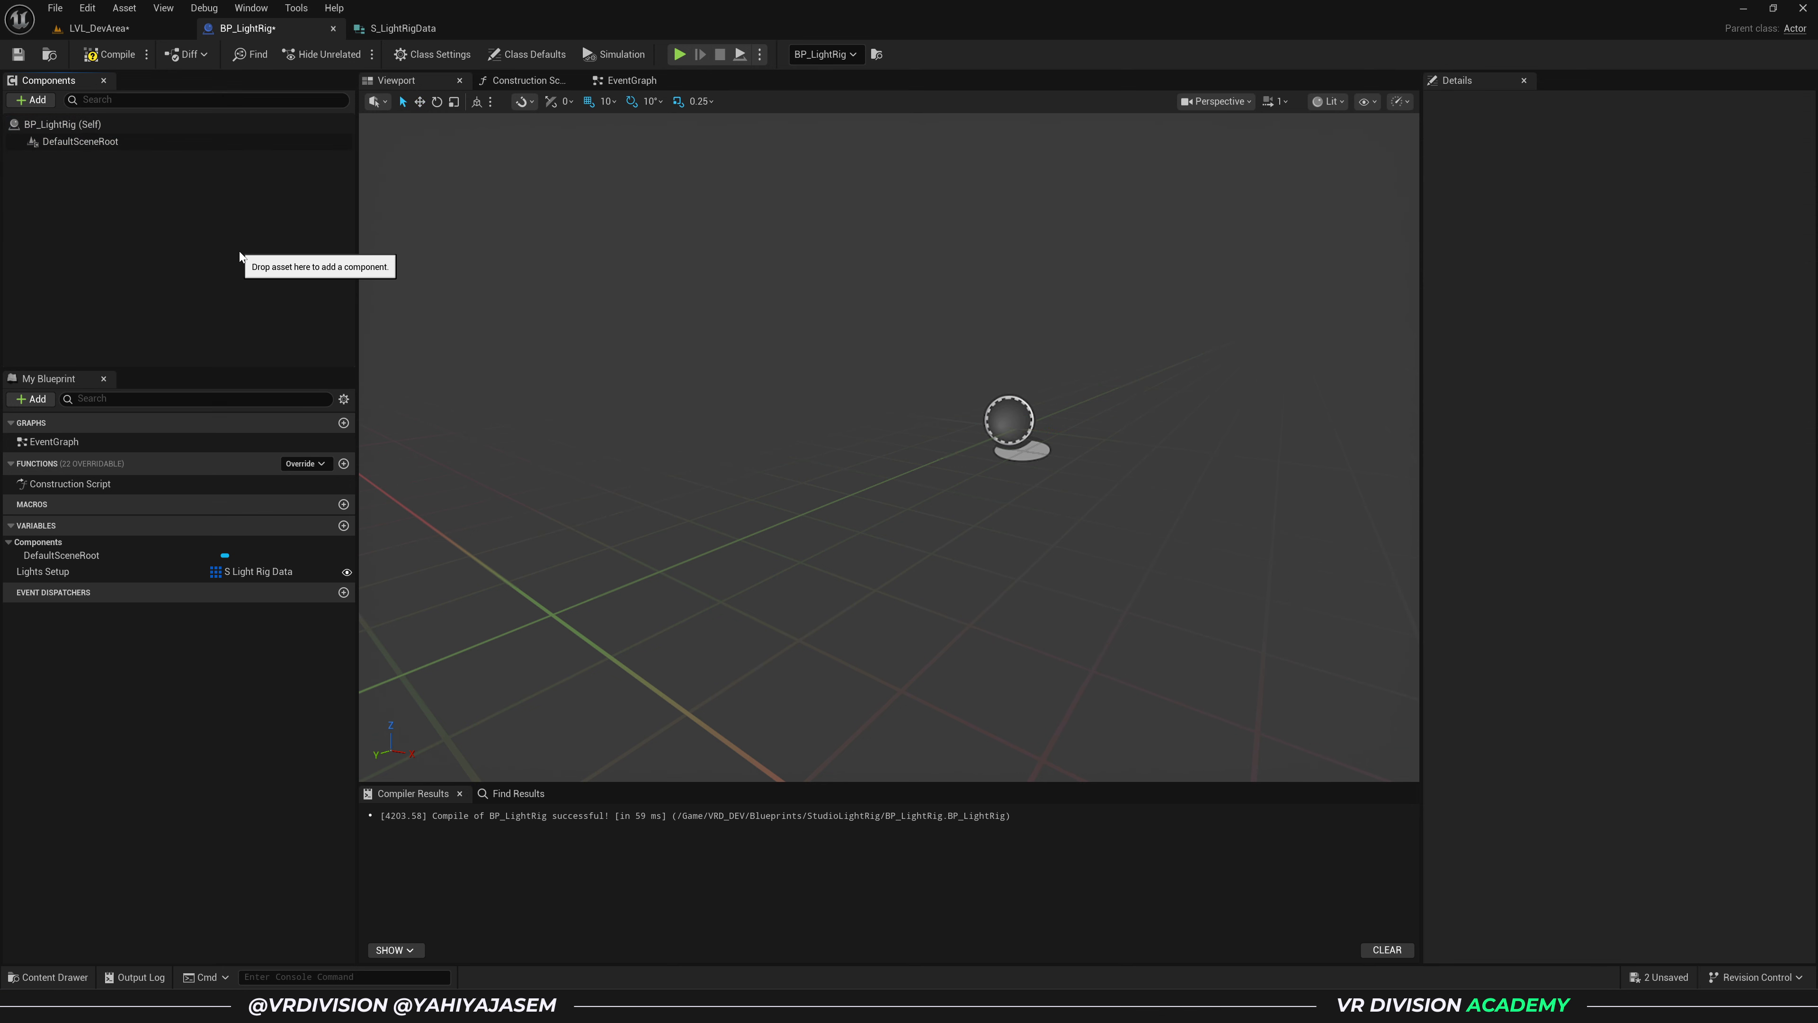
click(528, 80)
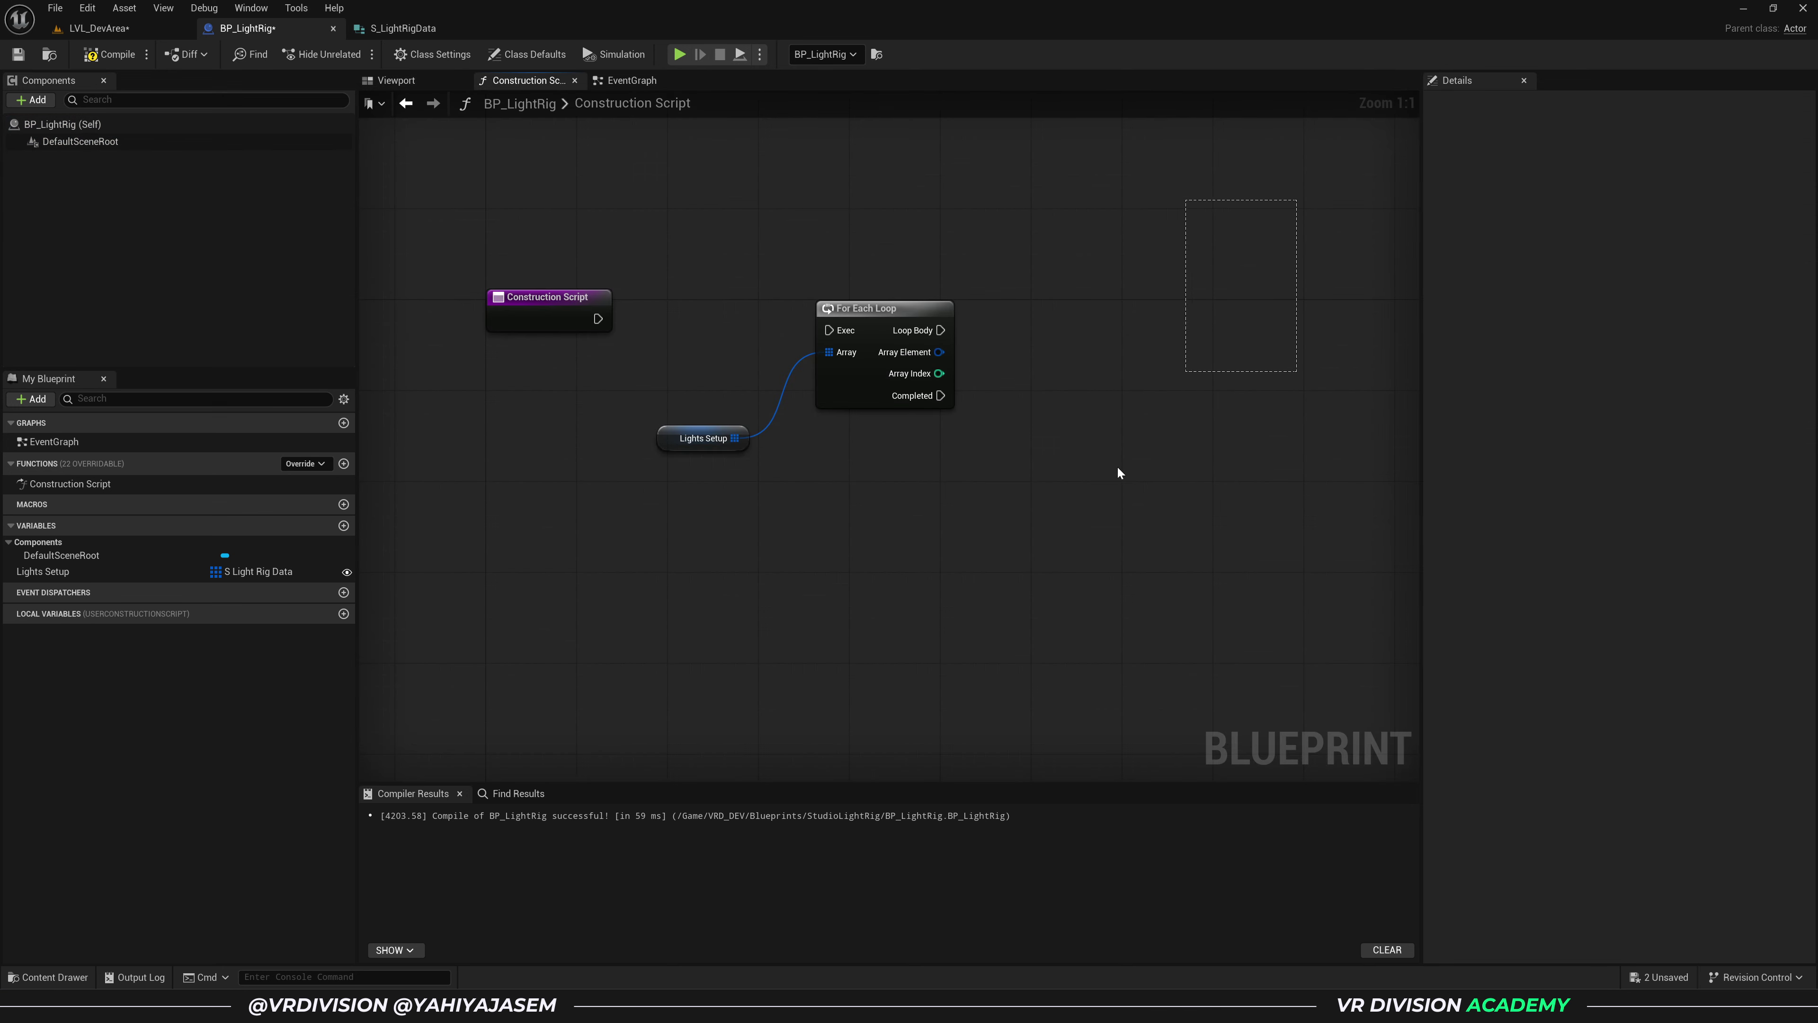
drag(1119, 473, 970, 670)
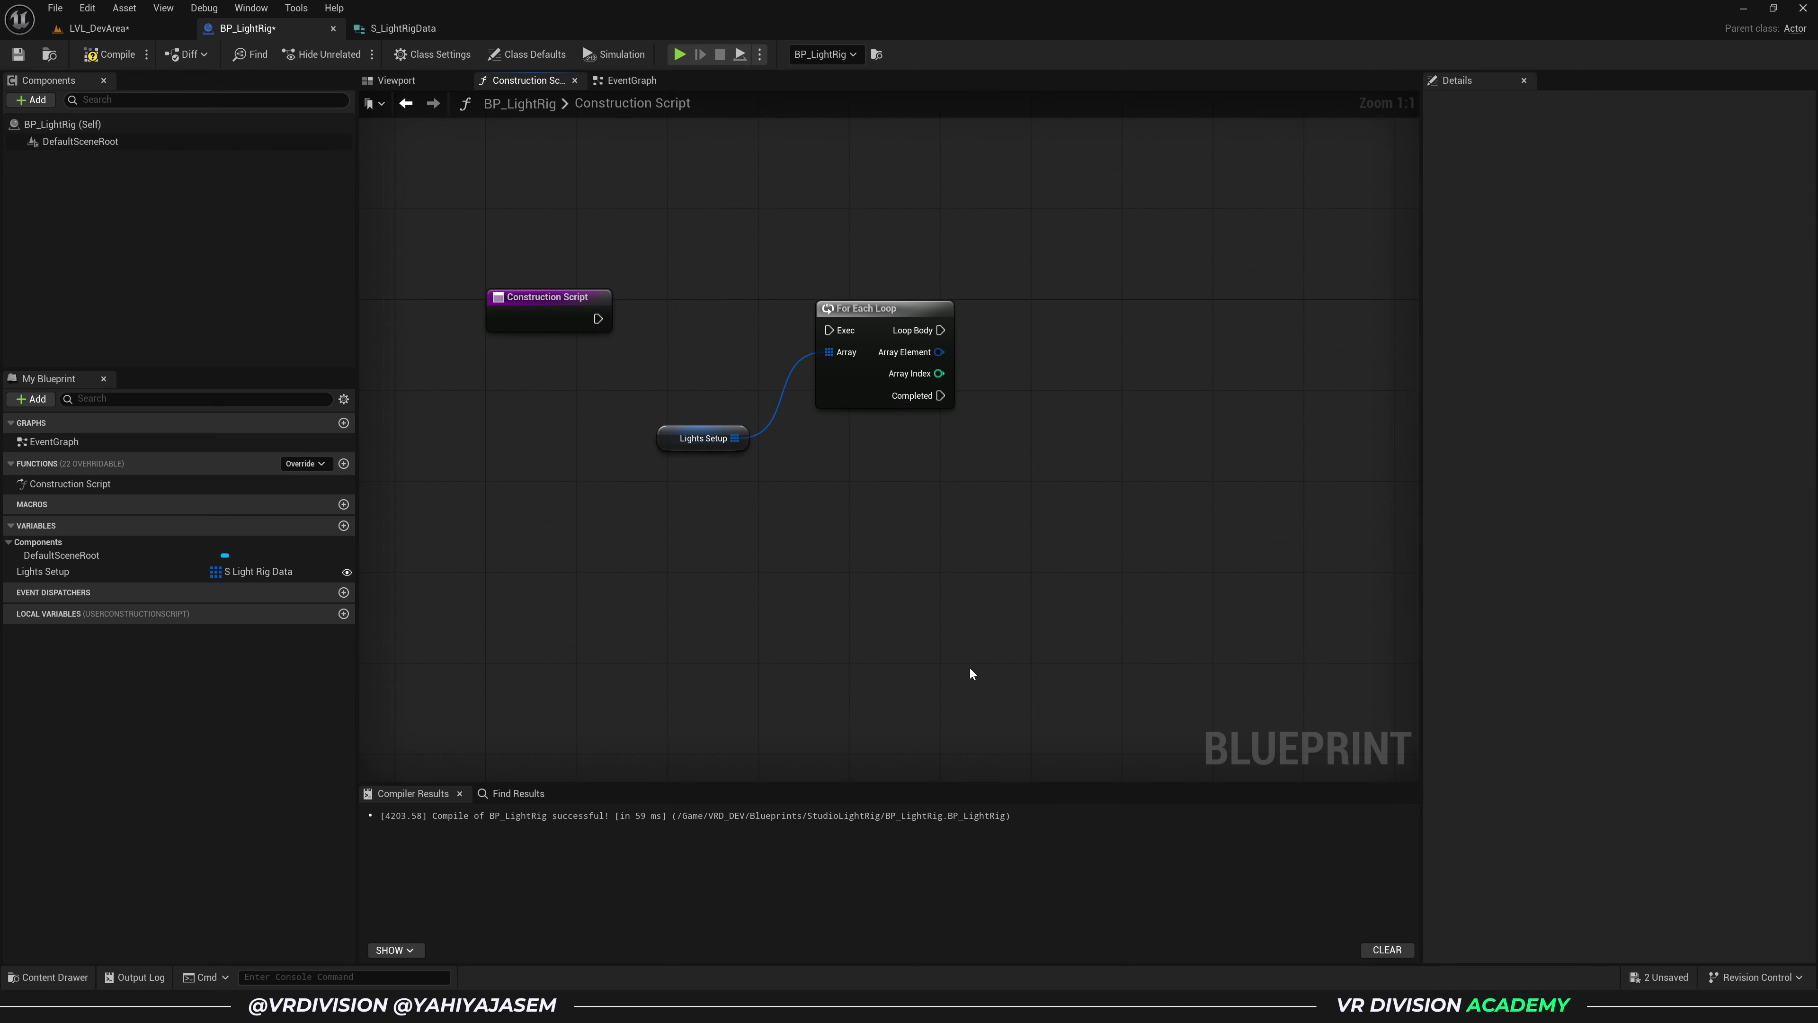
click(109, 53)
- Clear the Lights Setup array of the BP_LightRig actor in LVL_DevArea and add one fresh element to it
click(99, 28)
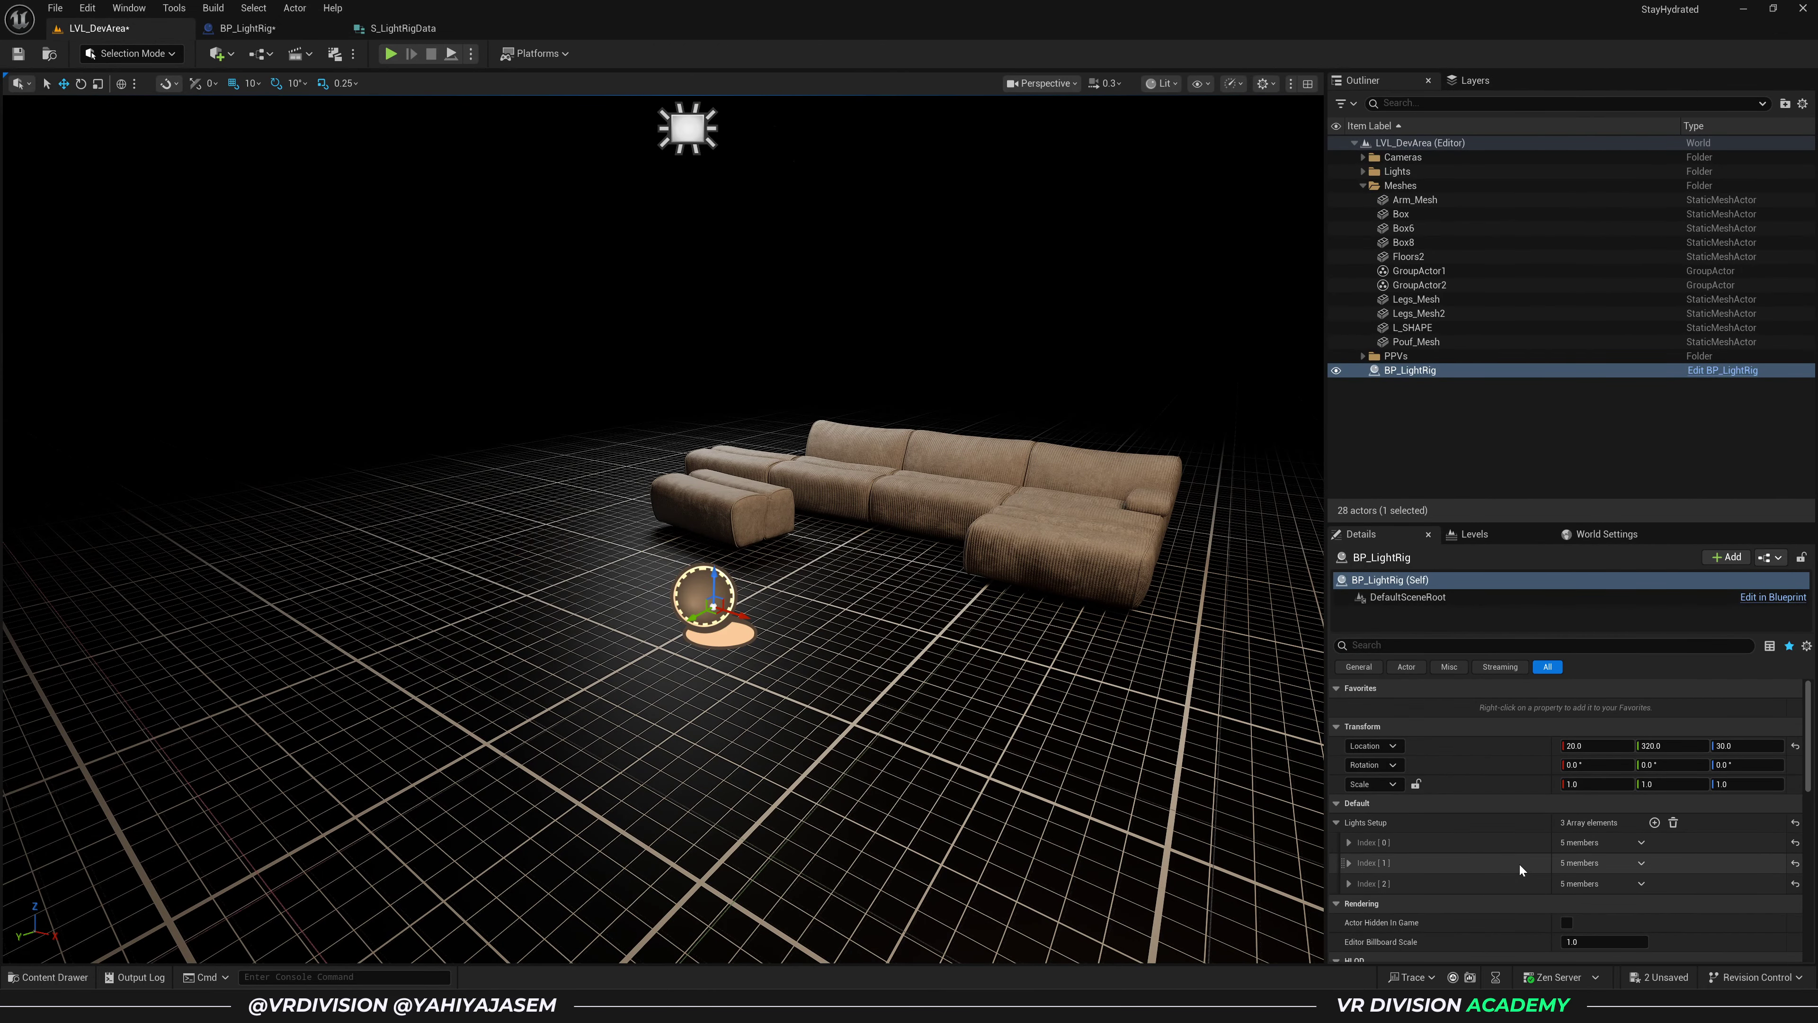
click(1350, 842)
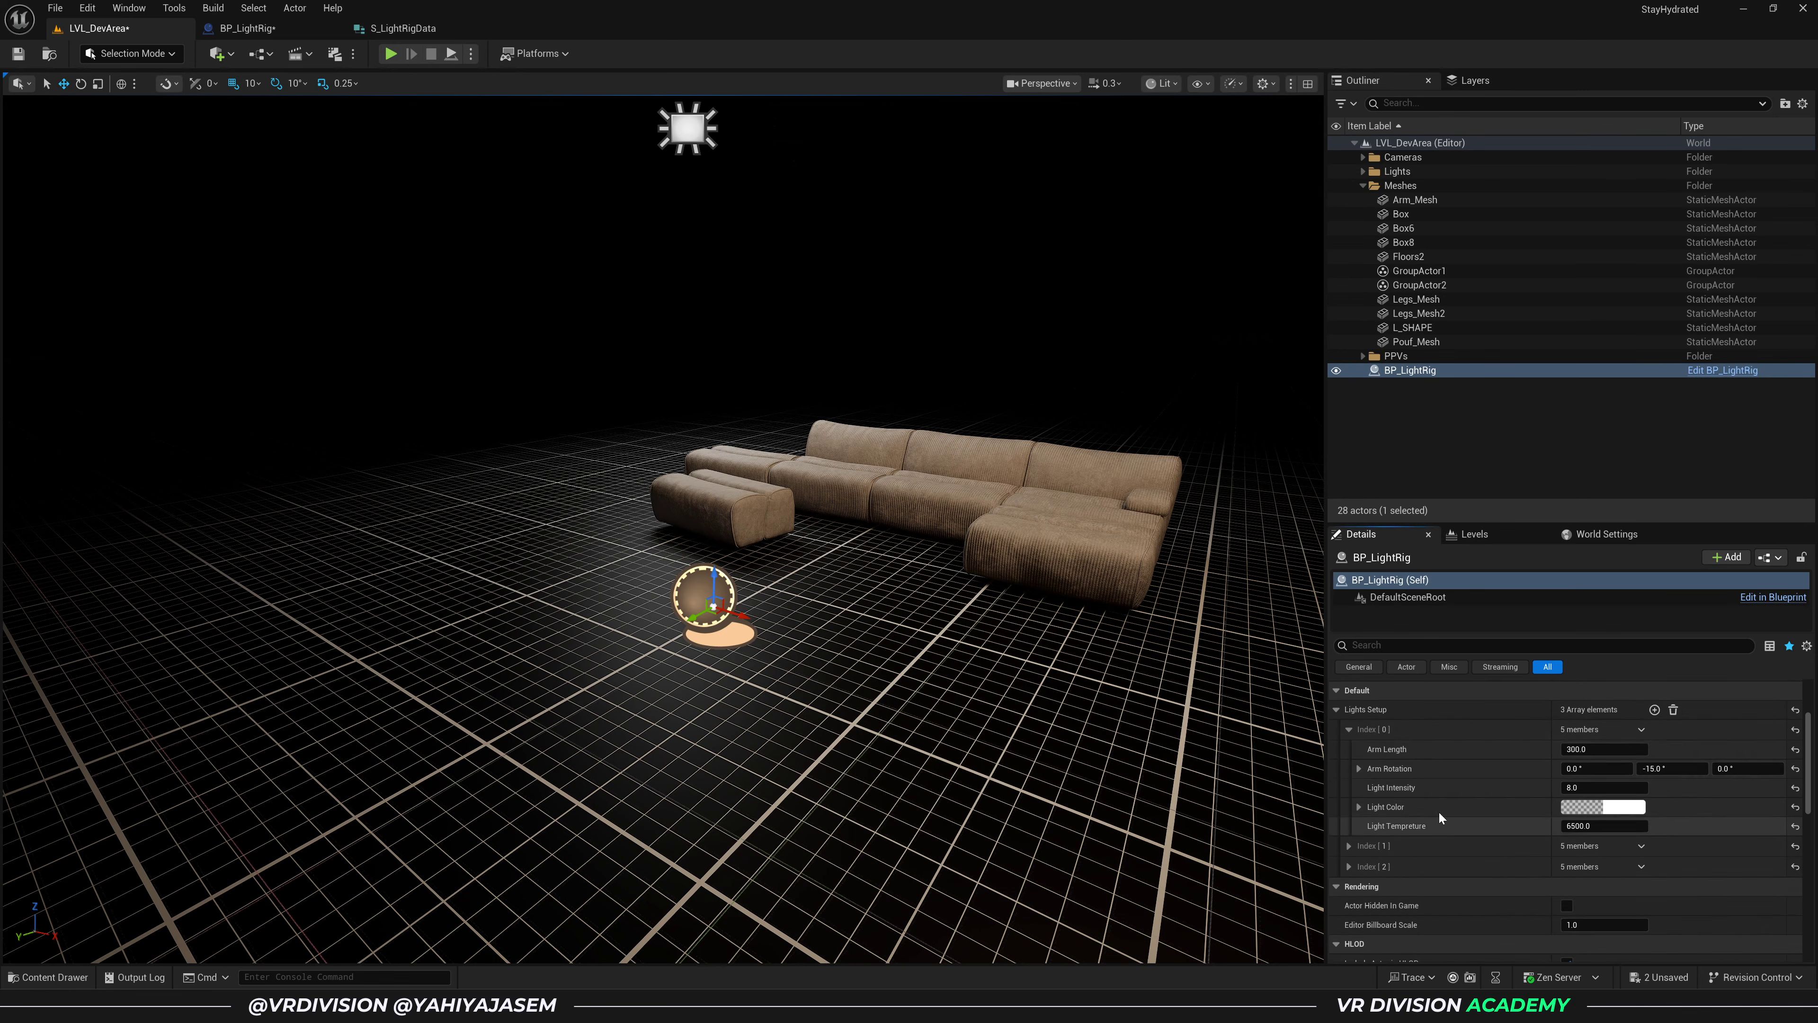
scroll(1583, 708, down, 2)
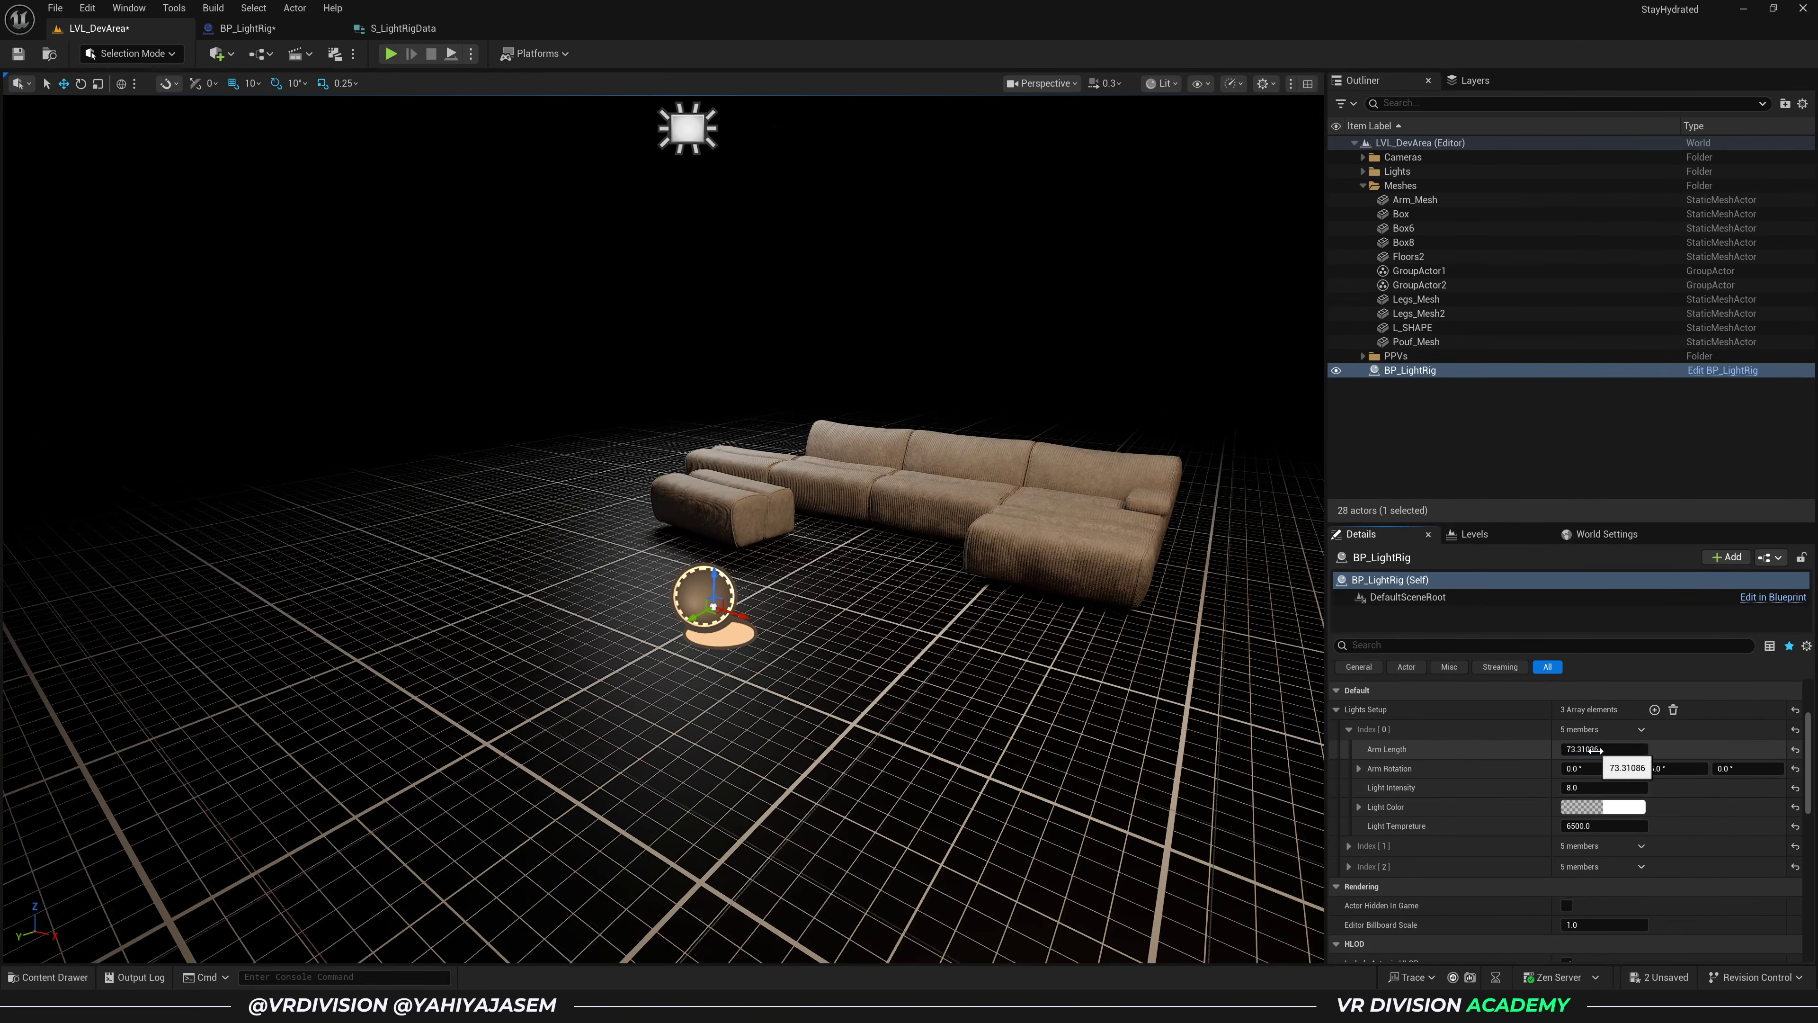
click(1673, 710)
scroll(1460, 748, up, 2)
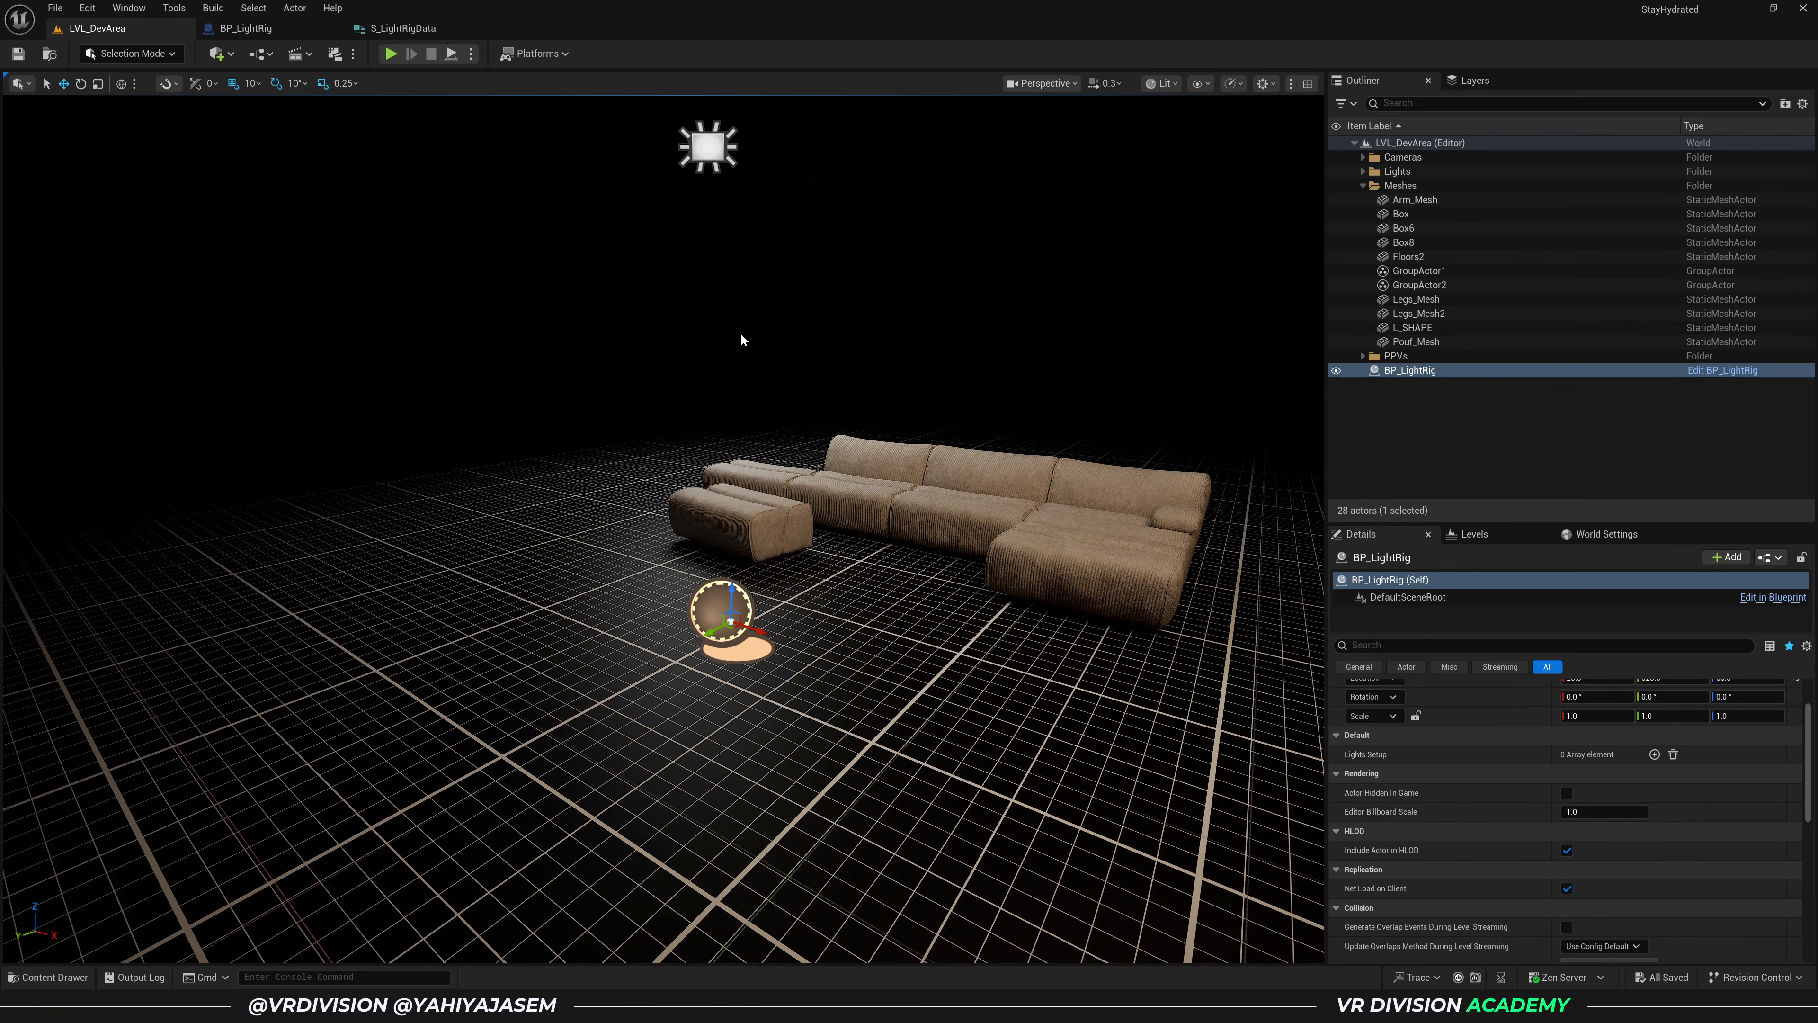
click(1654, 754)
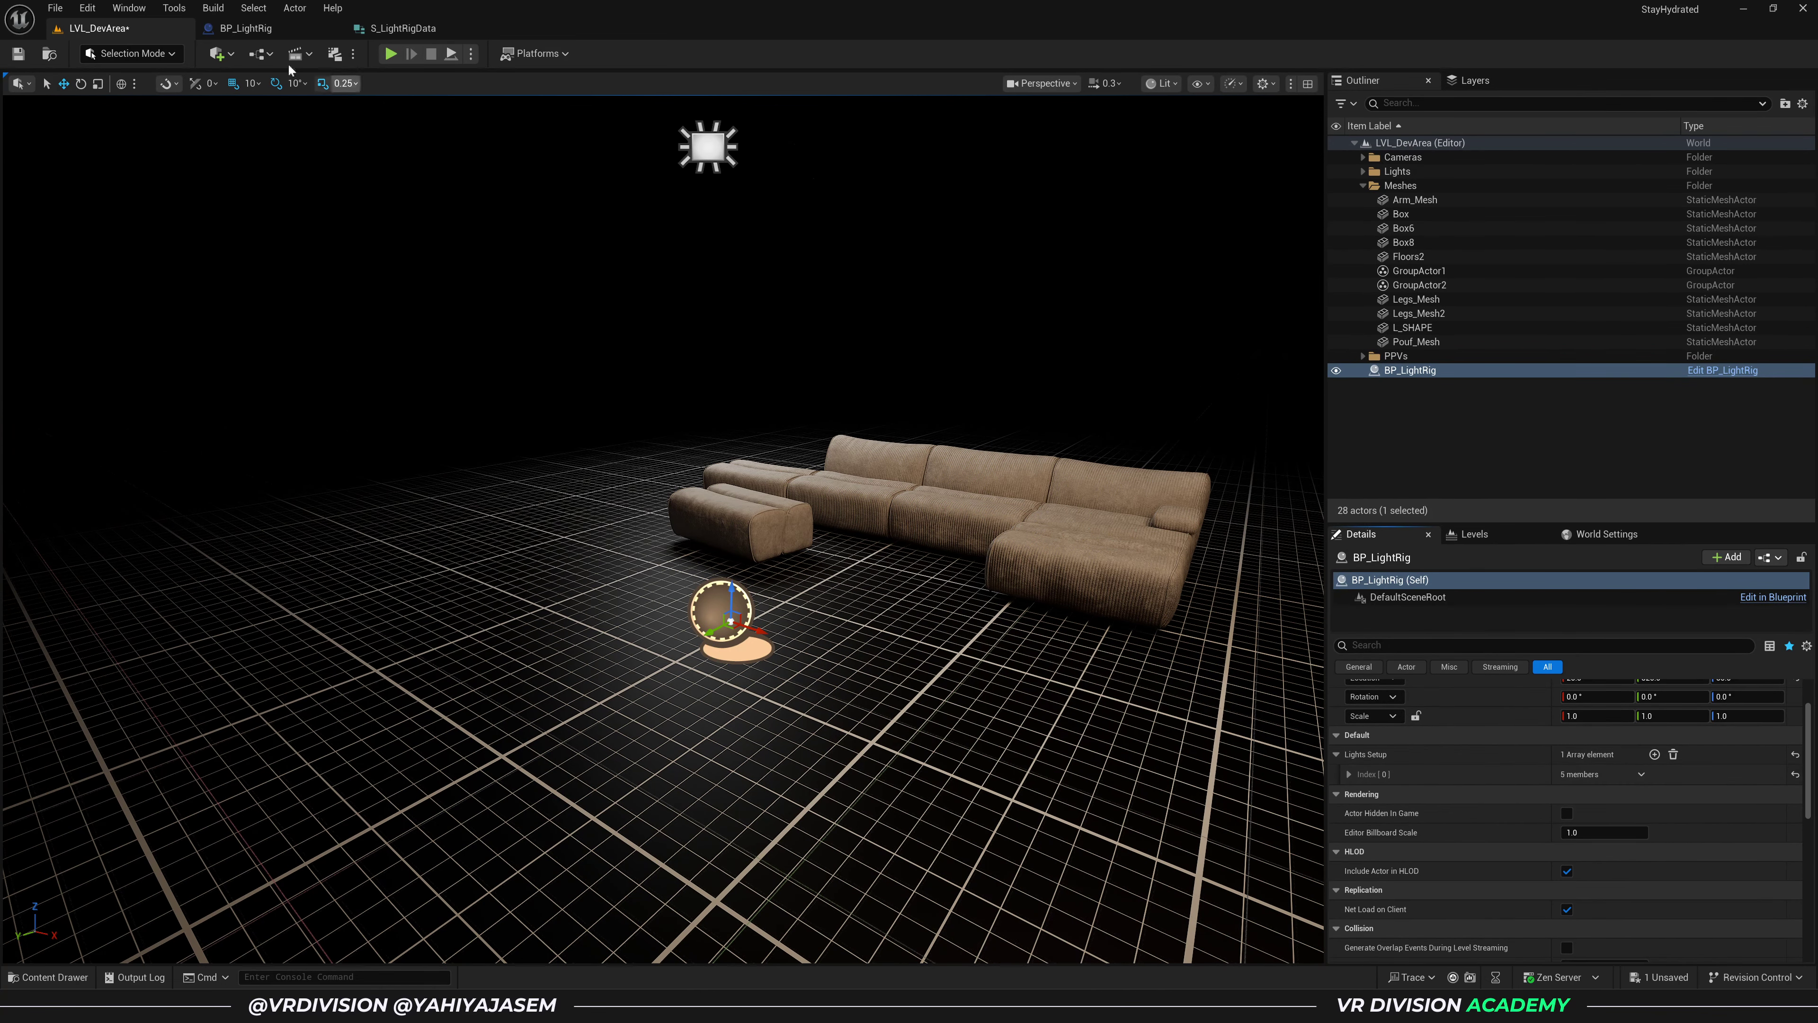
- Connect BP_LightRig's Construction Script node to the For Each Loop's Exec input and straighten the connected nodes
click(275, 31)
drag(597, 319, 855, 331)
drag(993, 257, 691, 426)
click(705, 484)
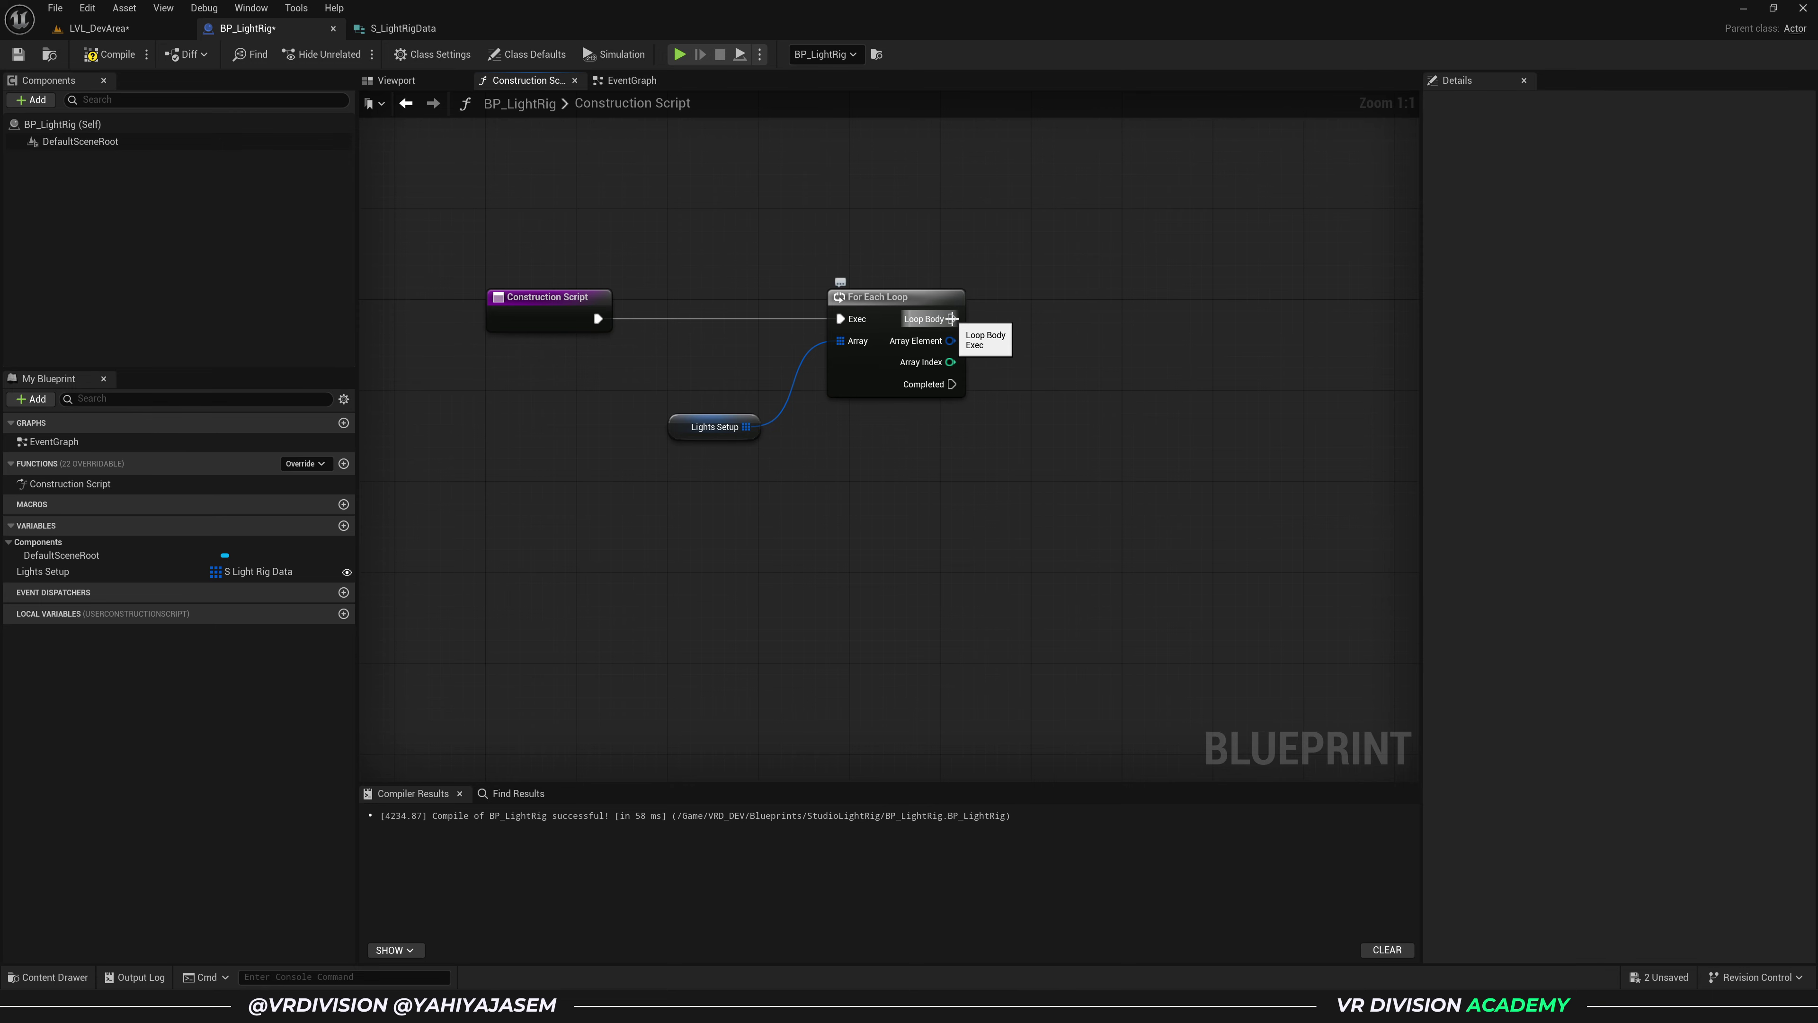
- Search the actions available from Loop Body for "spring arm" and look through the Lights components offered under Add Component
right_drag(1059, 326, 936, 342)
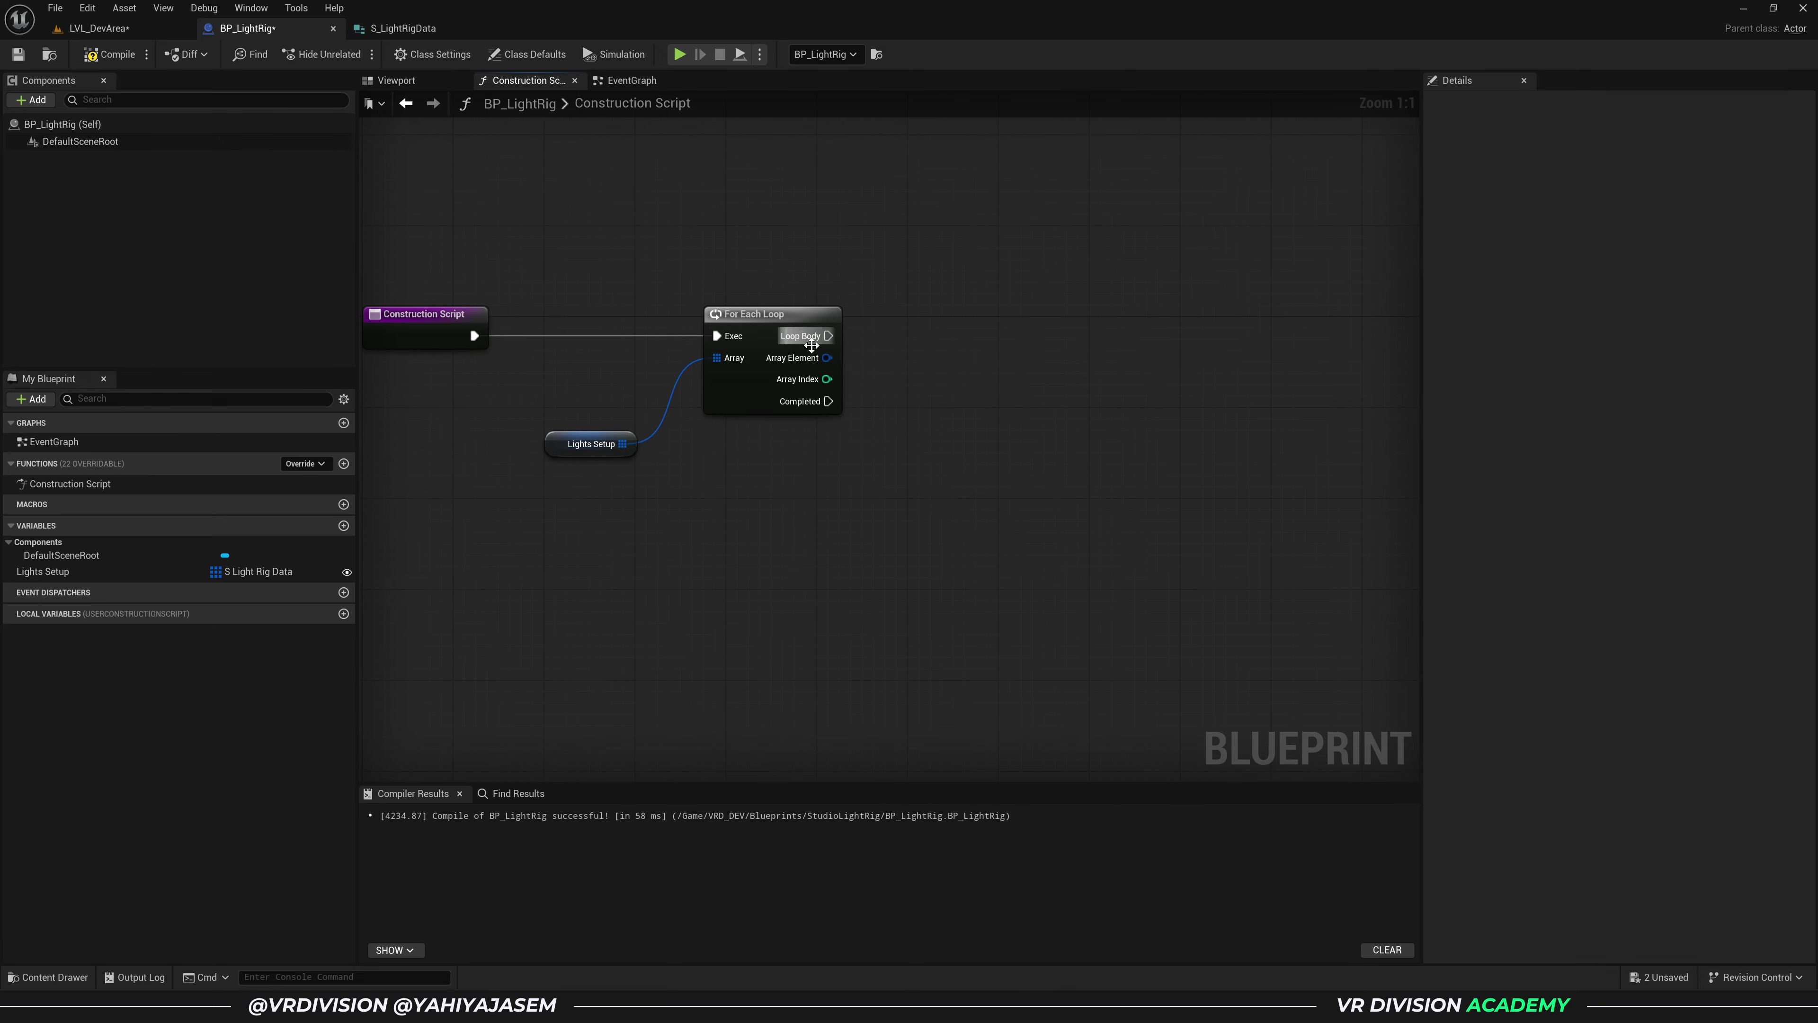
drag(816, 338, 916, 335)
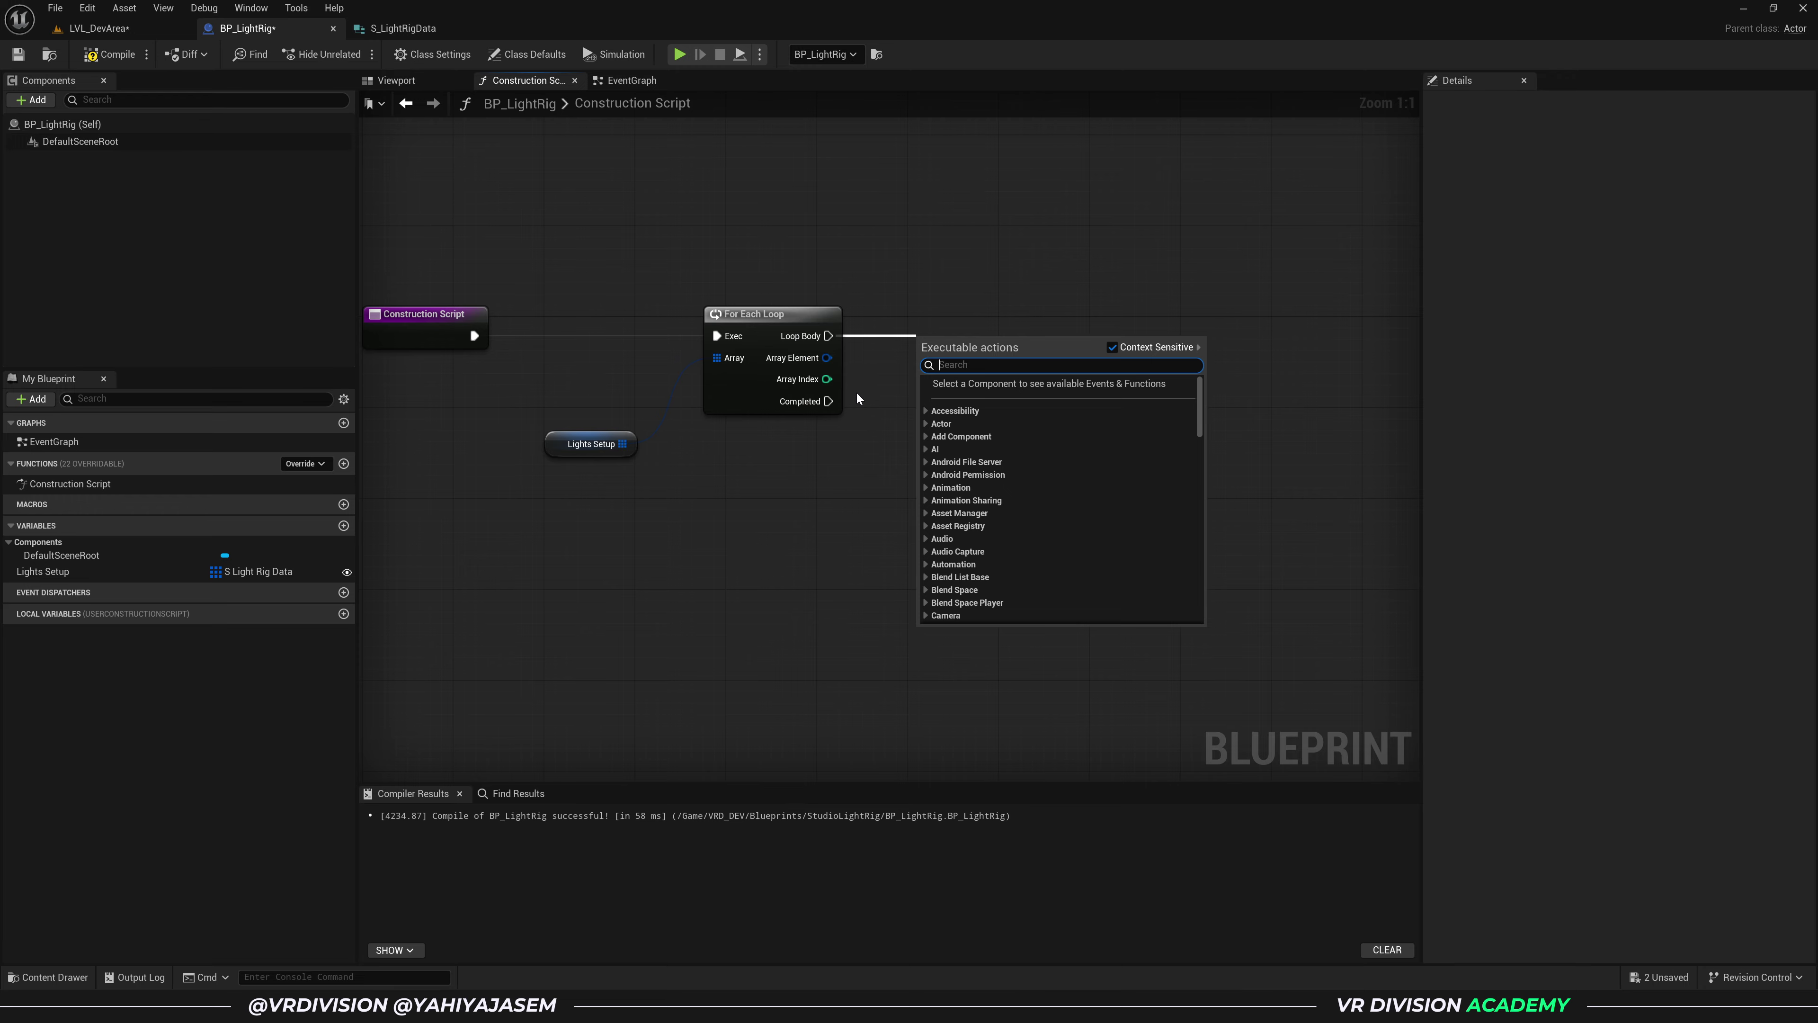
text(spring arm)
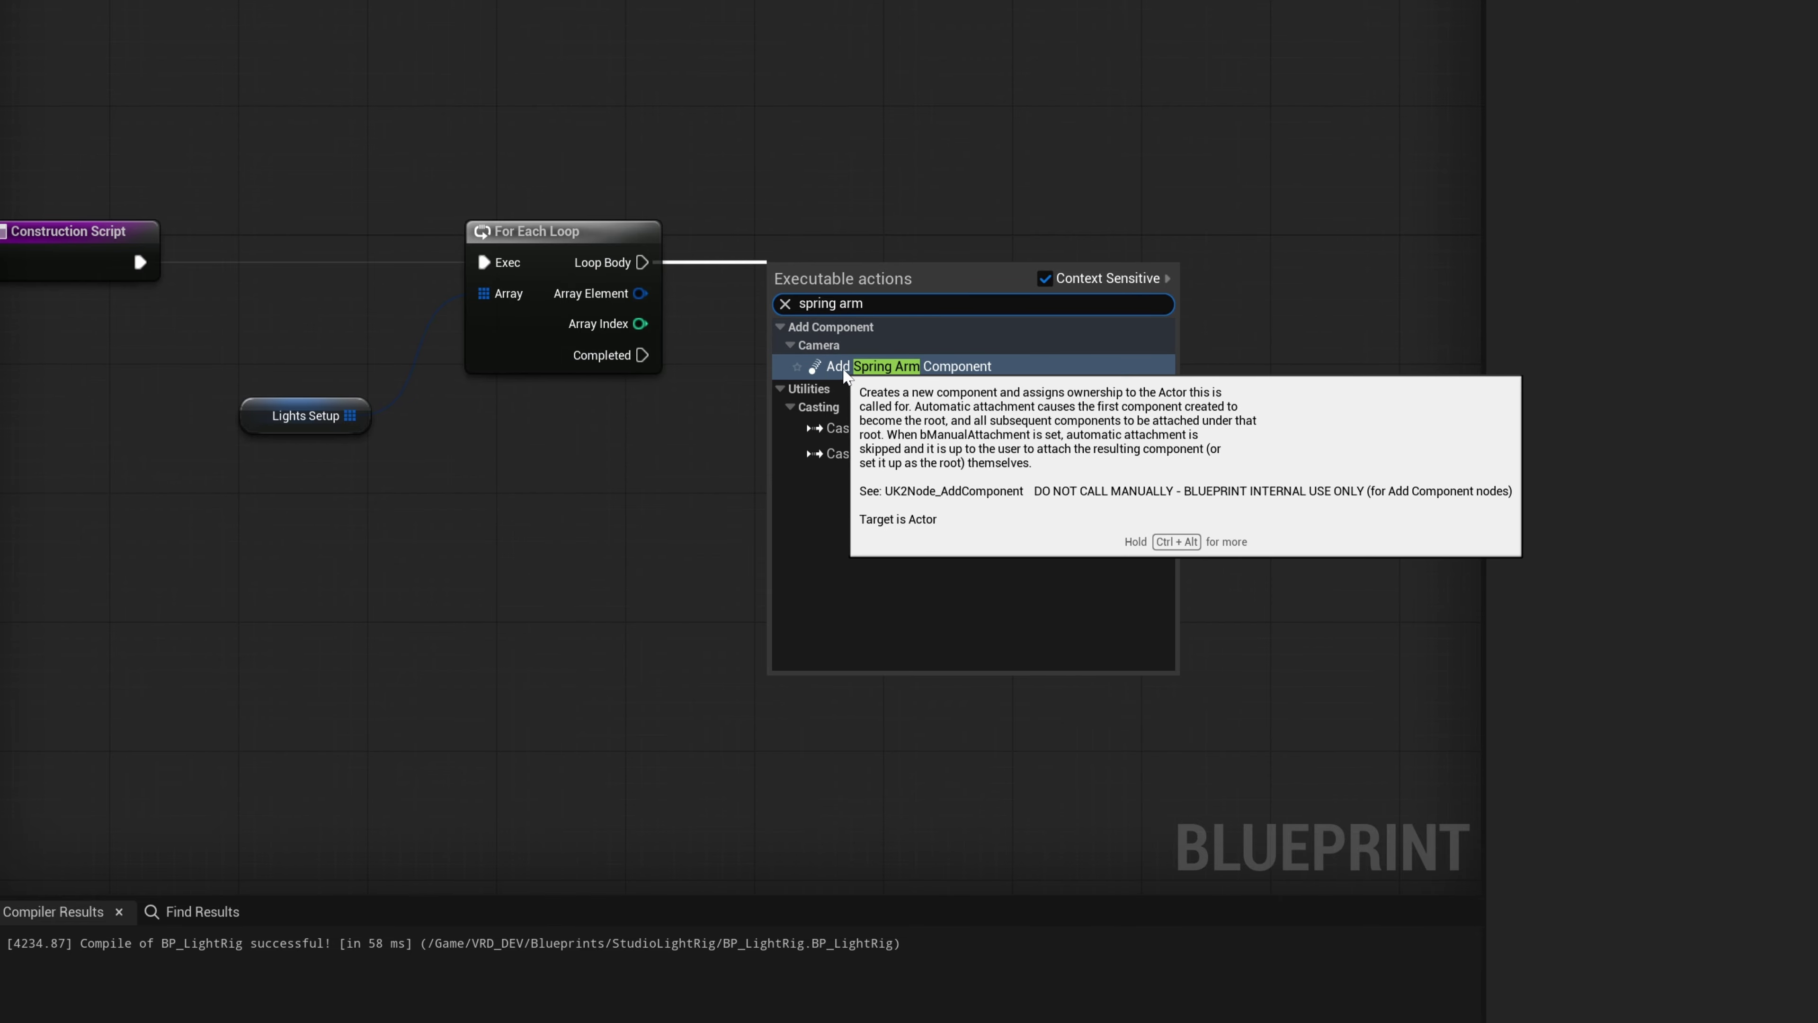
click(785, 304)
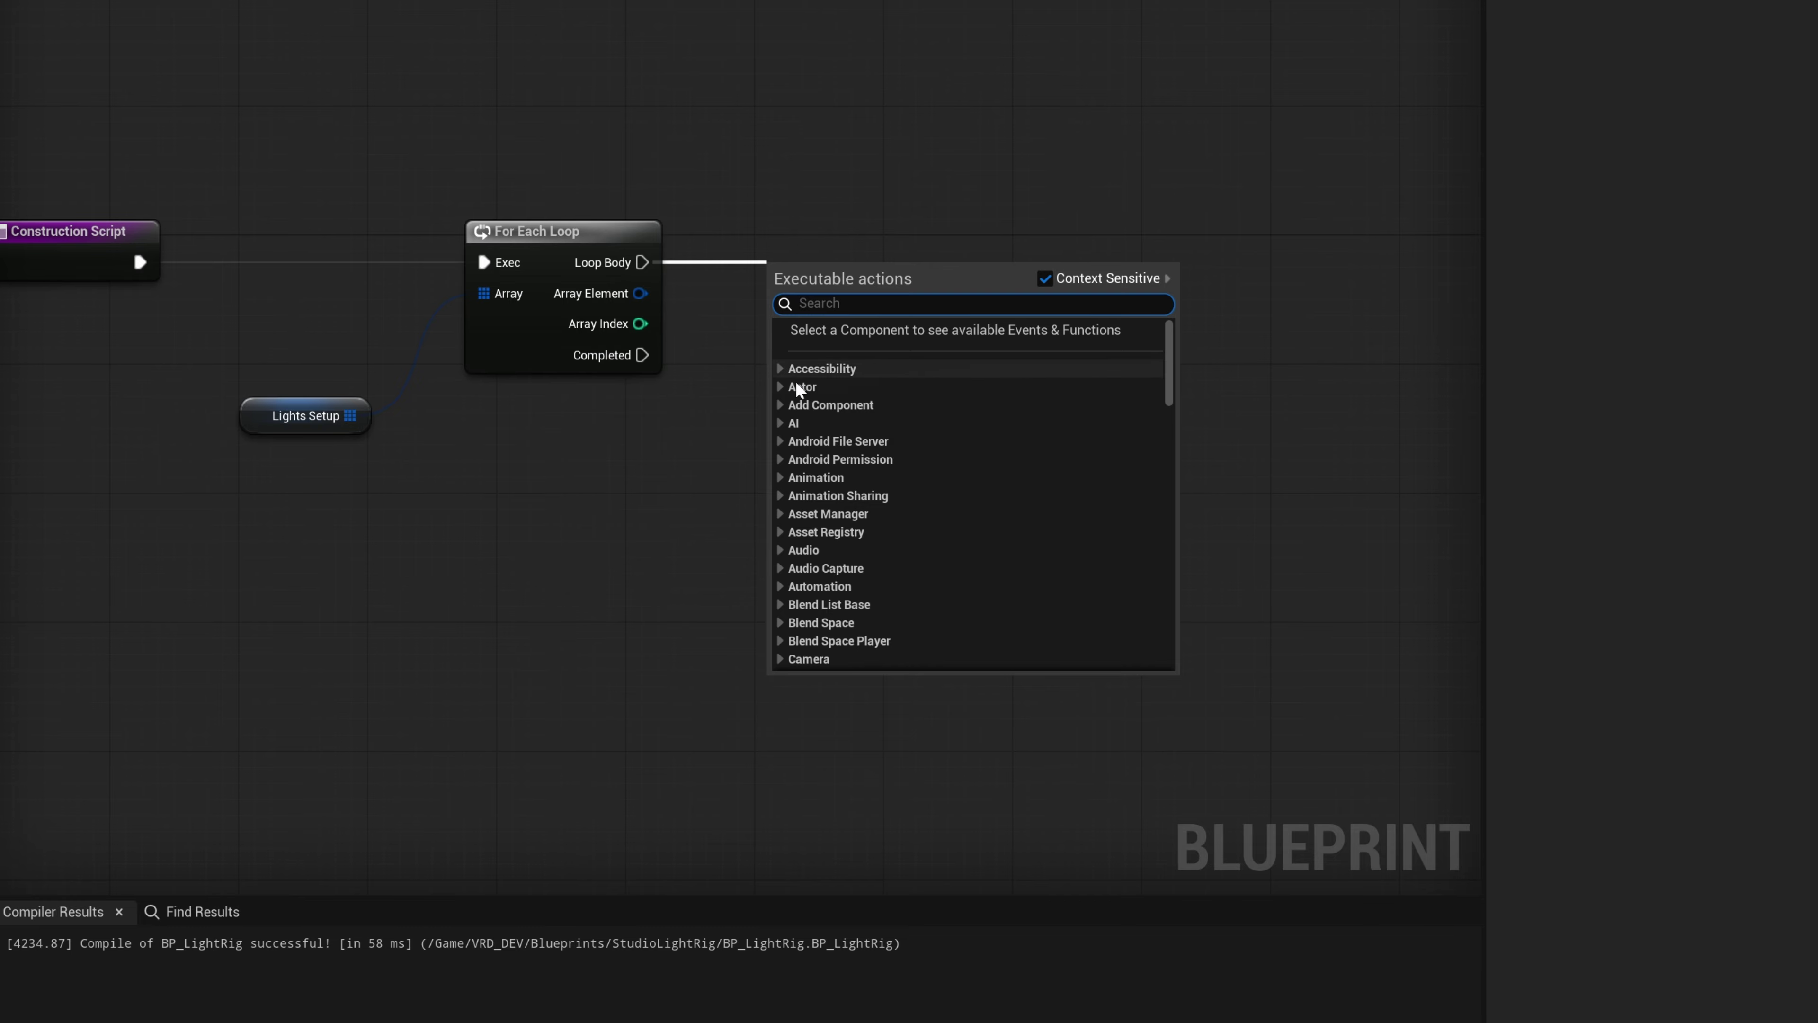
click(779, 405)
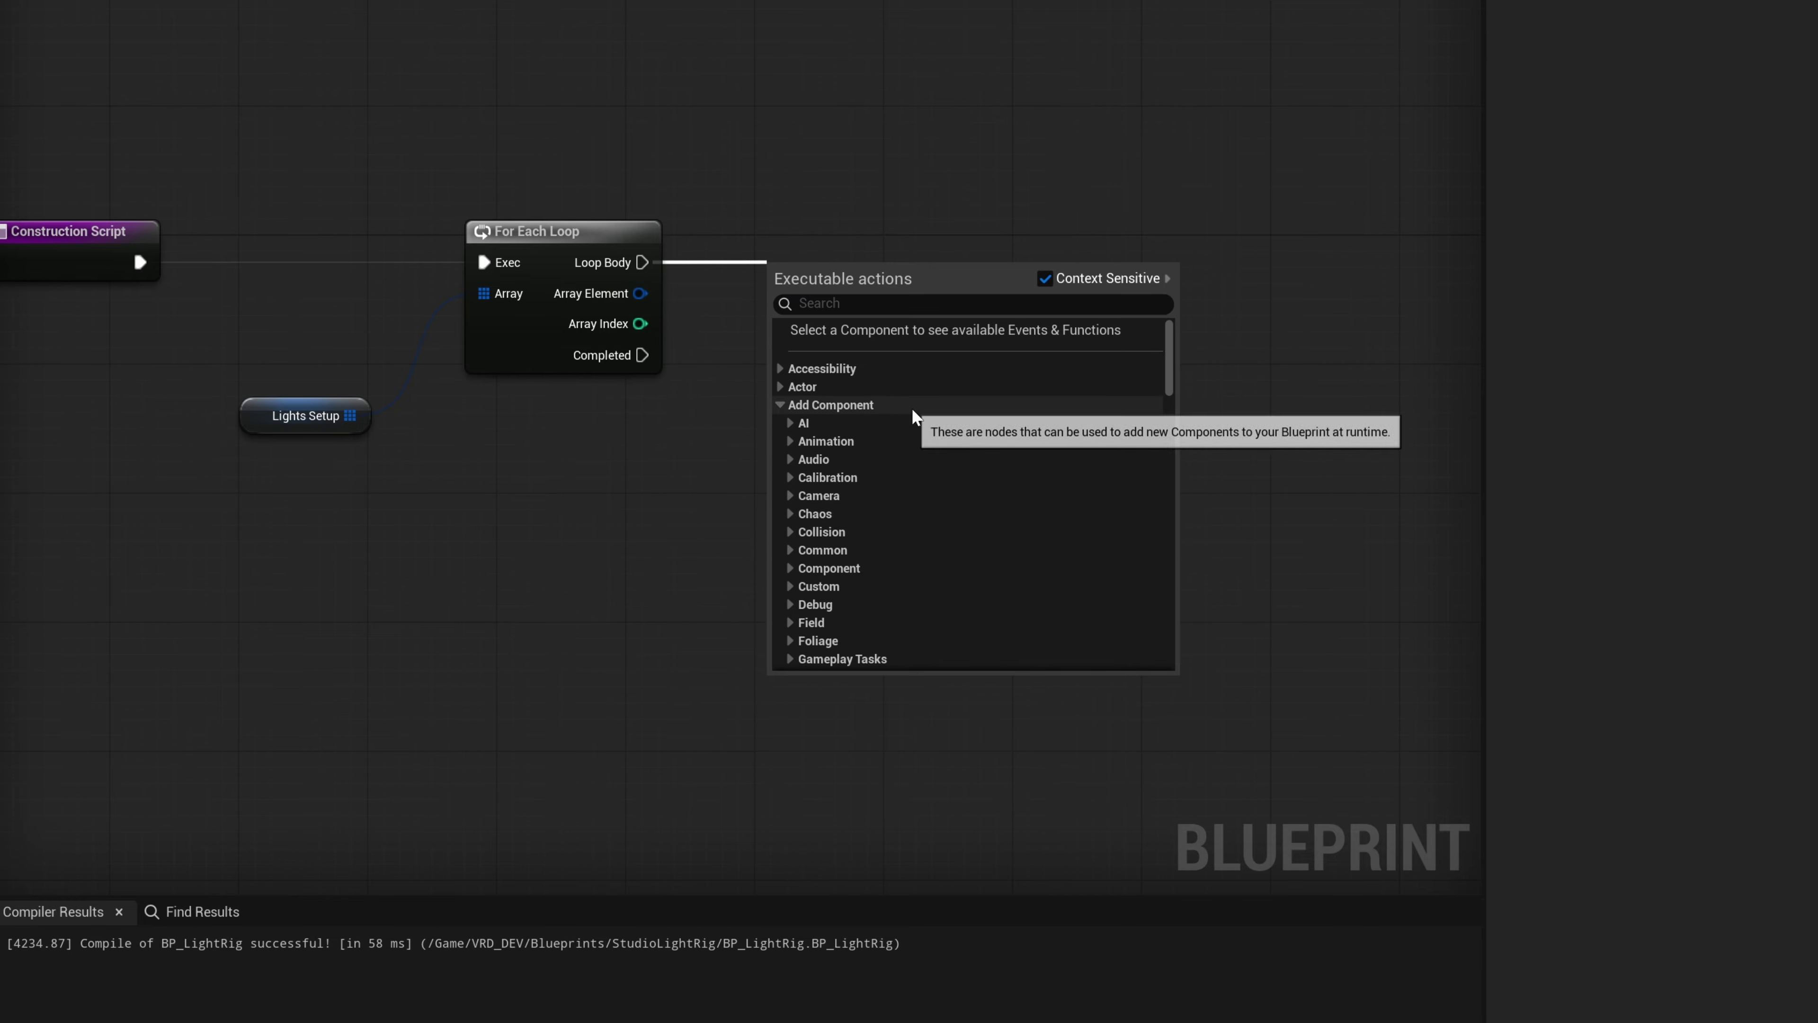
scroll(901, 422, down, 4)
scroll(901, 422, down, 3)
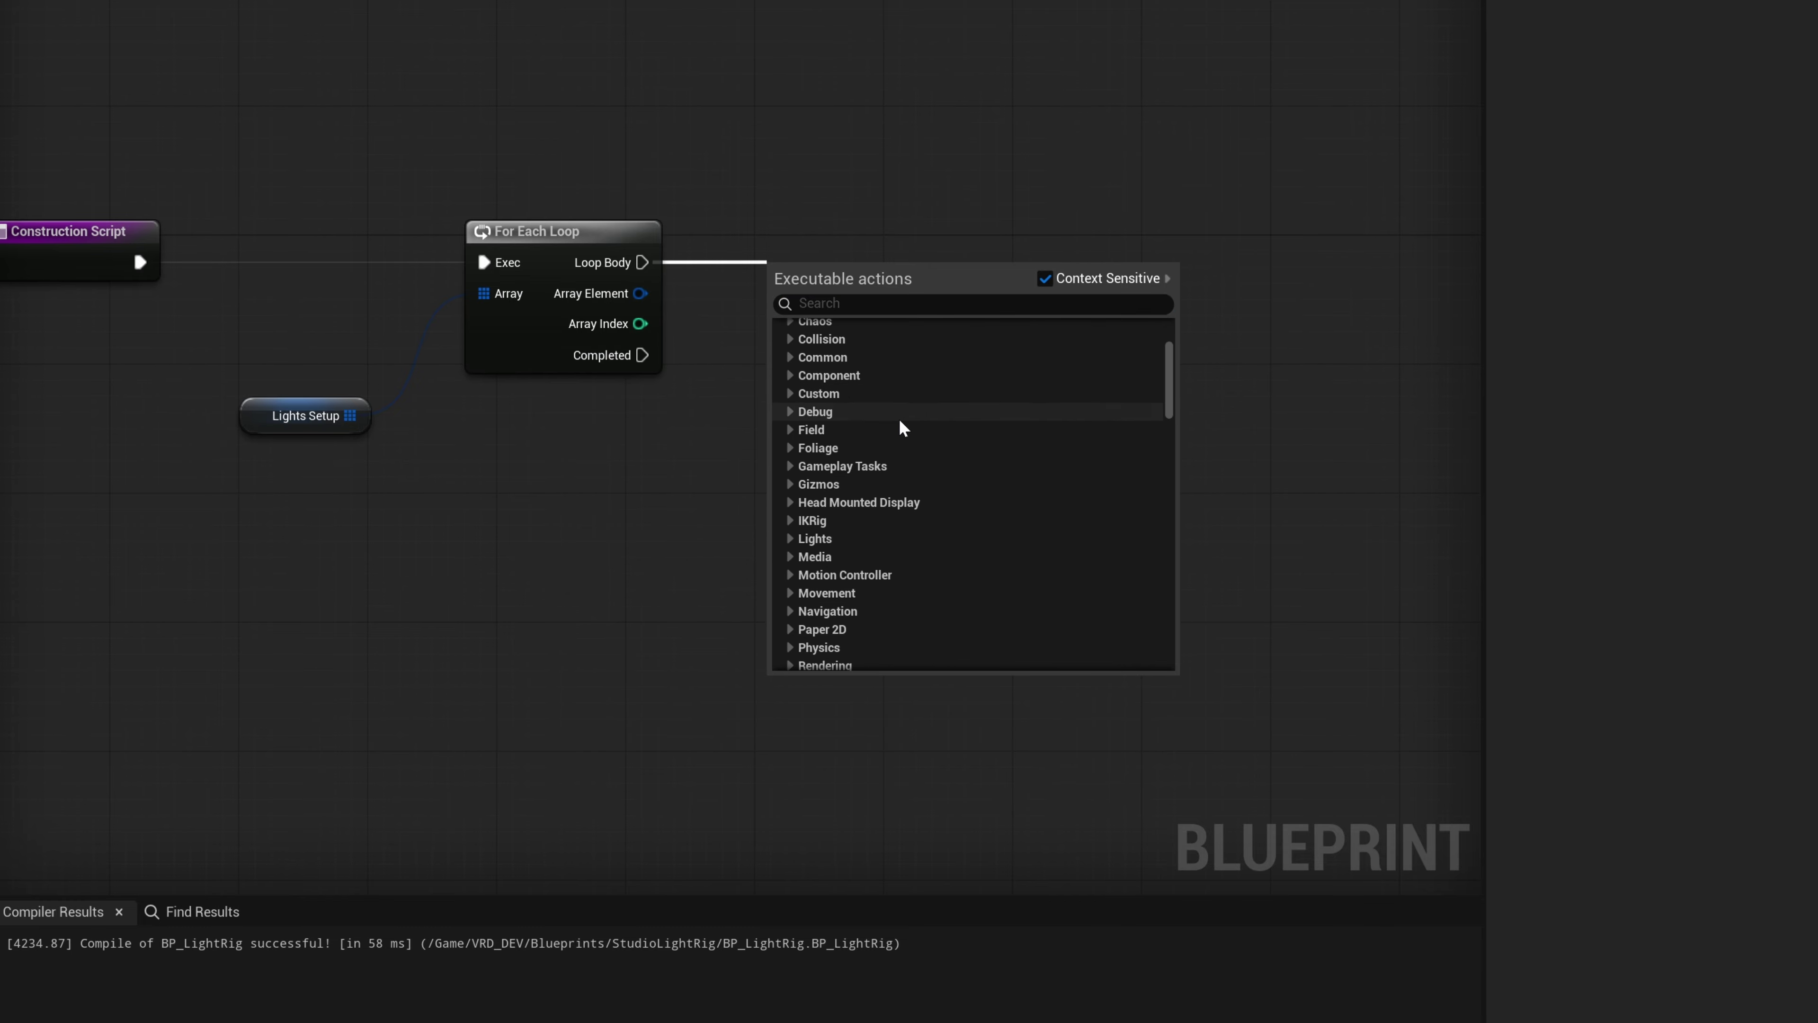
click(790, 506)
scroll(802, 530, down, 1)
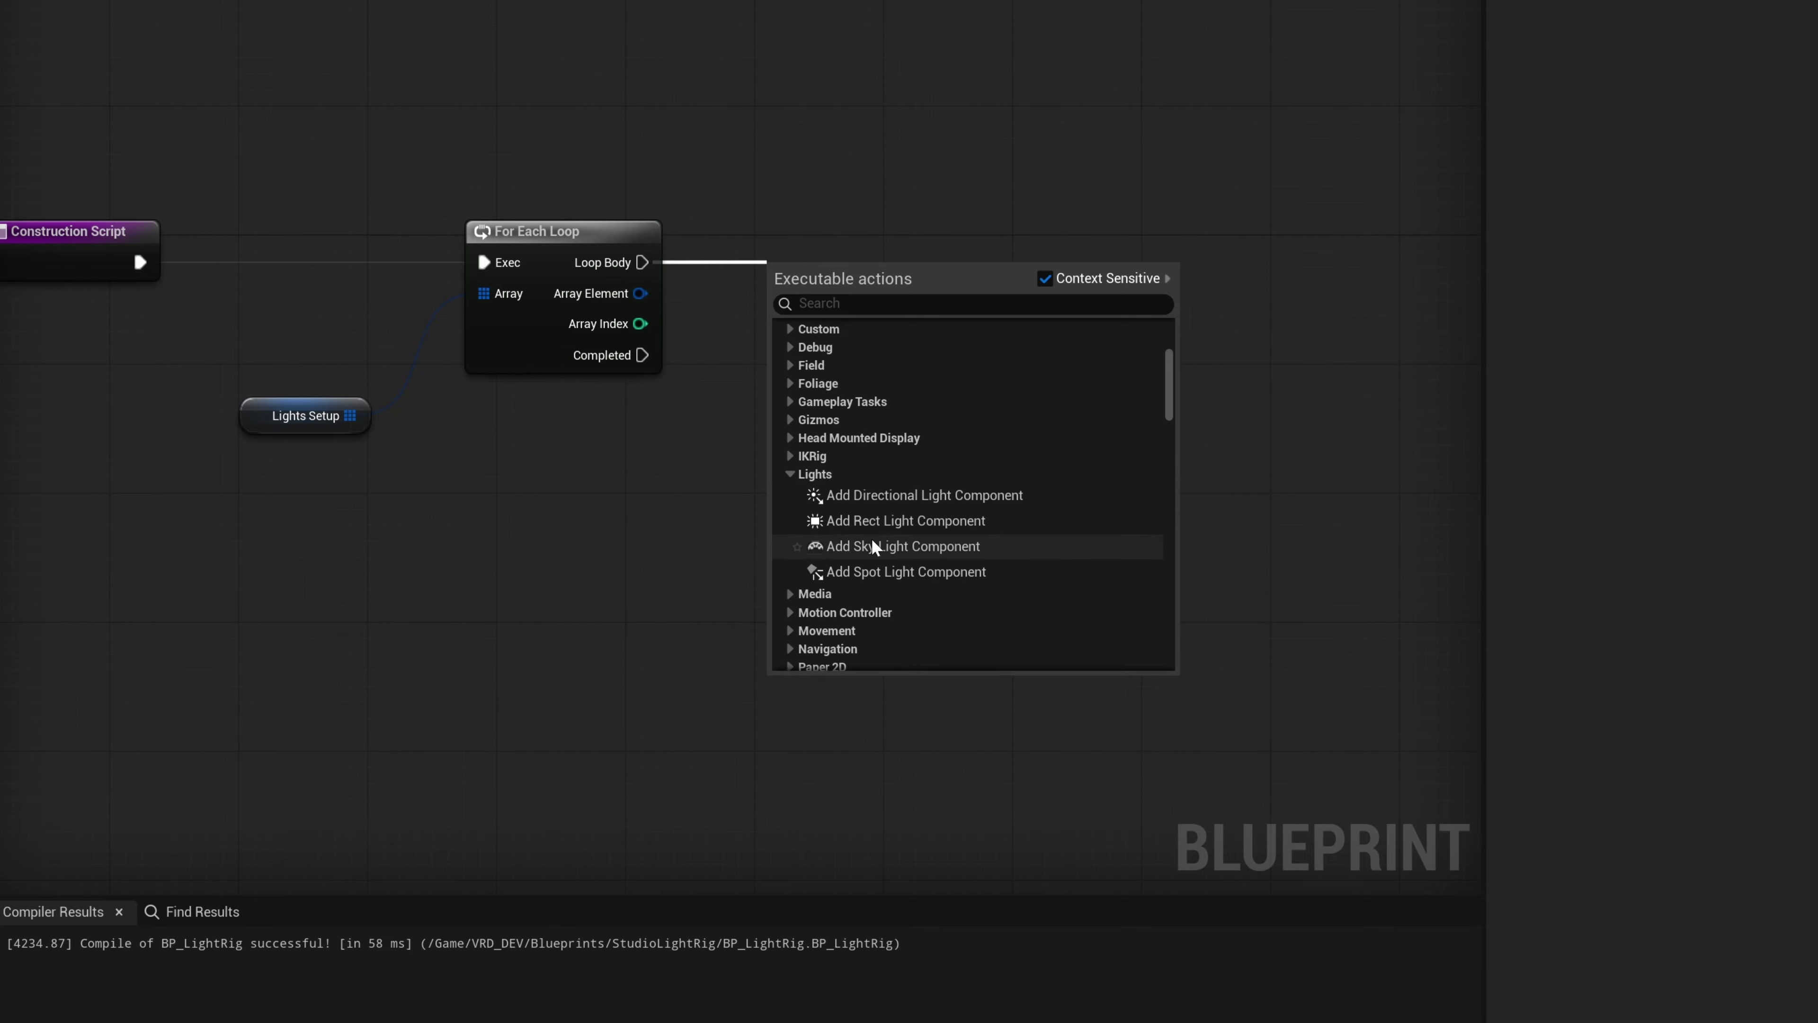
scroll(808, 552, up, 3)
scroll(876, 552, up, 2)
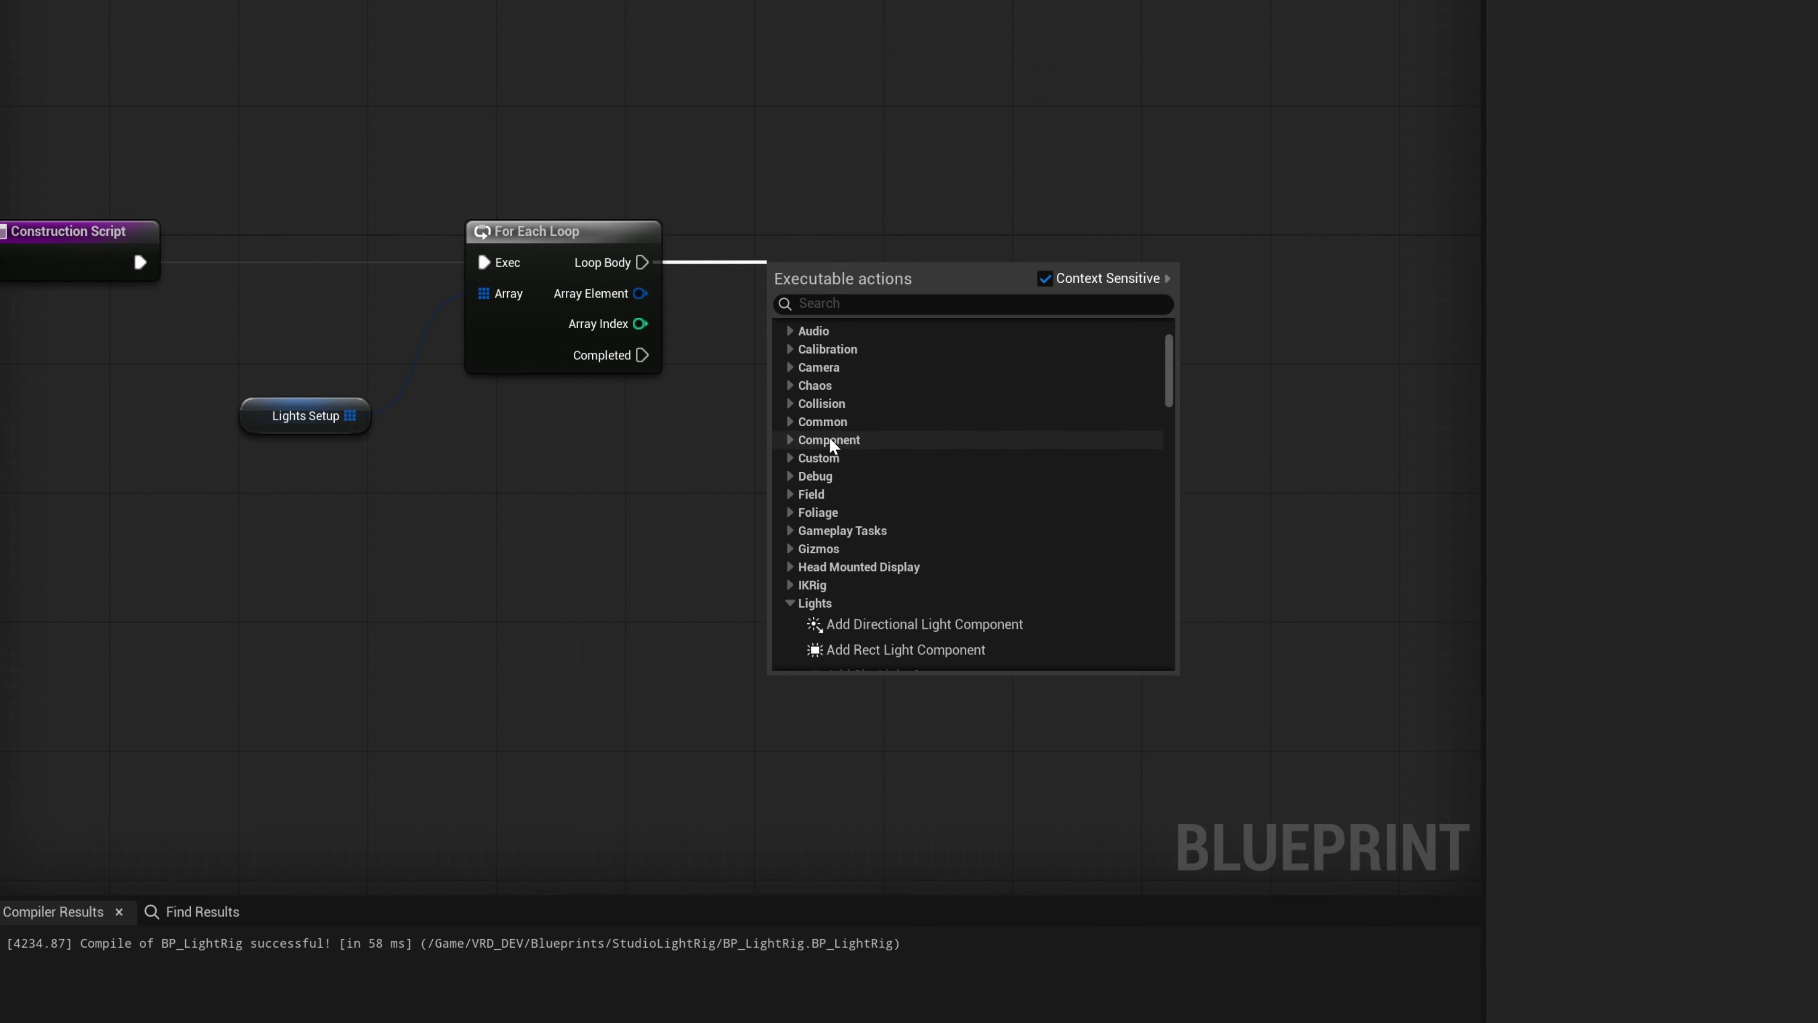
- Add a Spring Arm Component node from the Camera category to Loop Body and align it with the For Each Loop
click(816, 366)
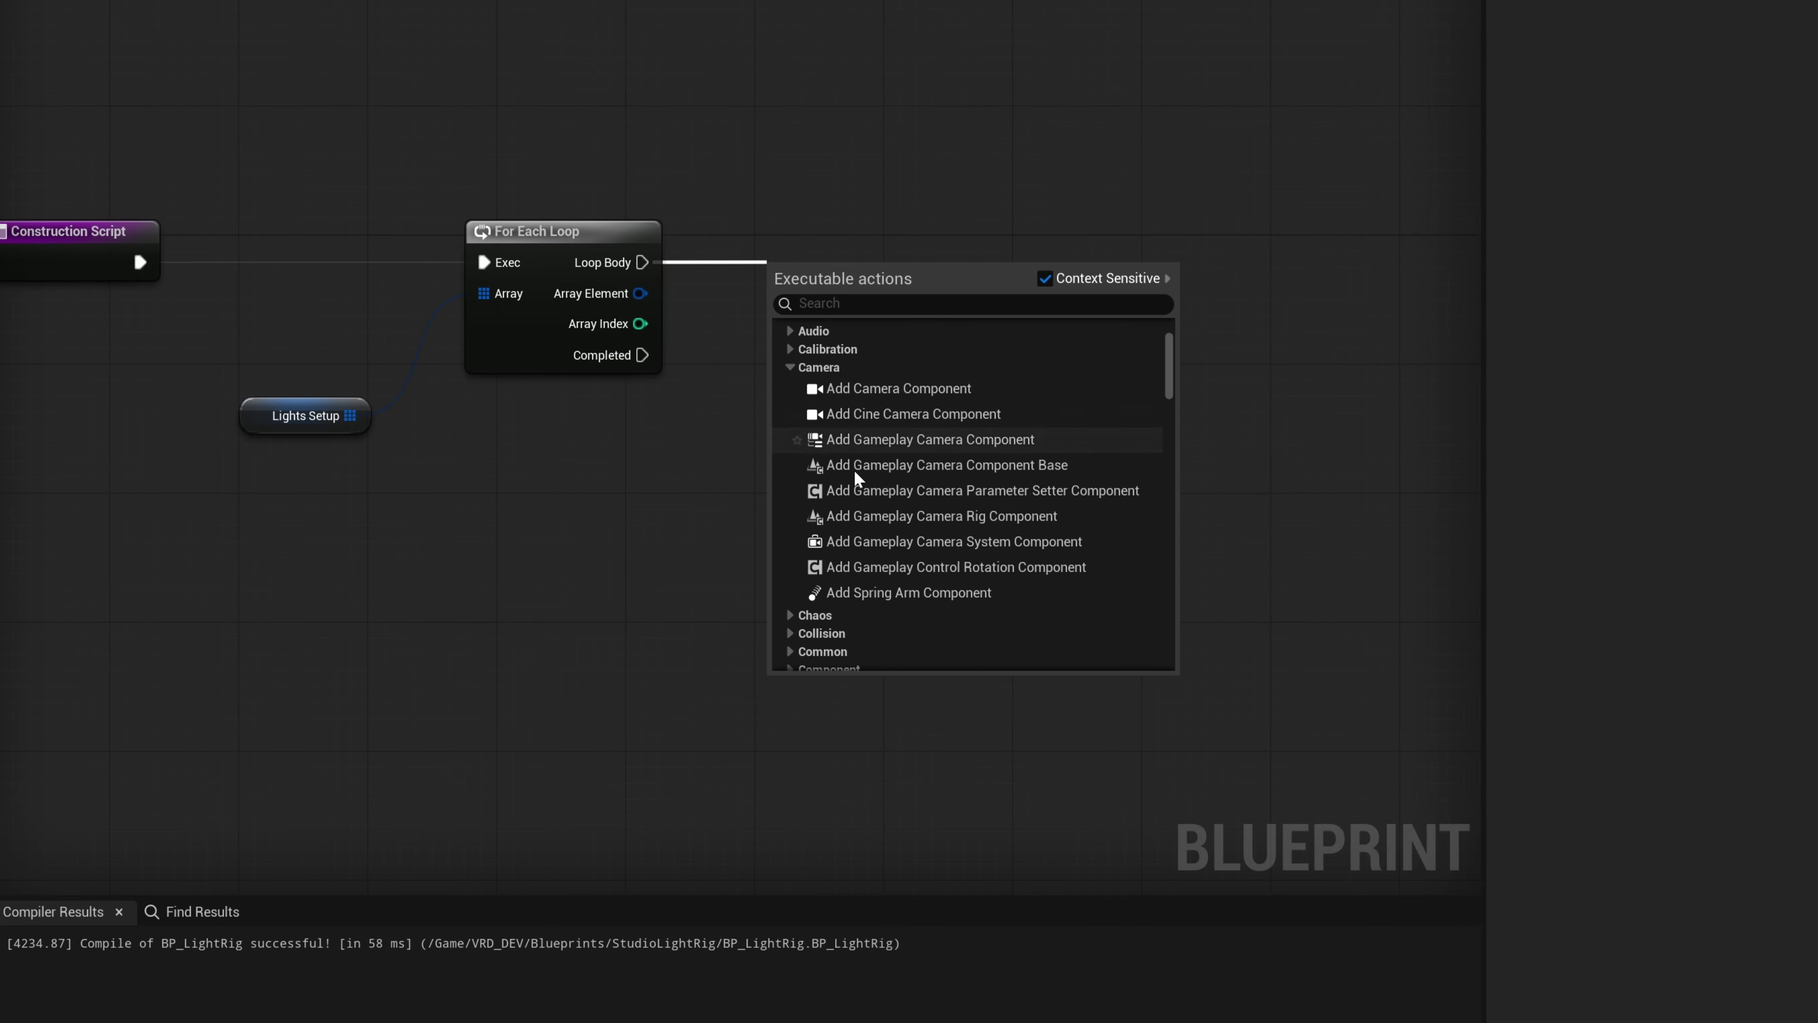
click(908, 596)
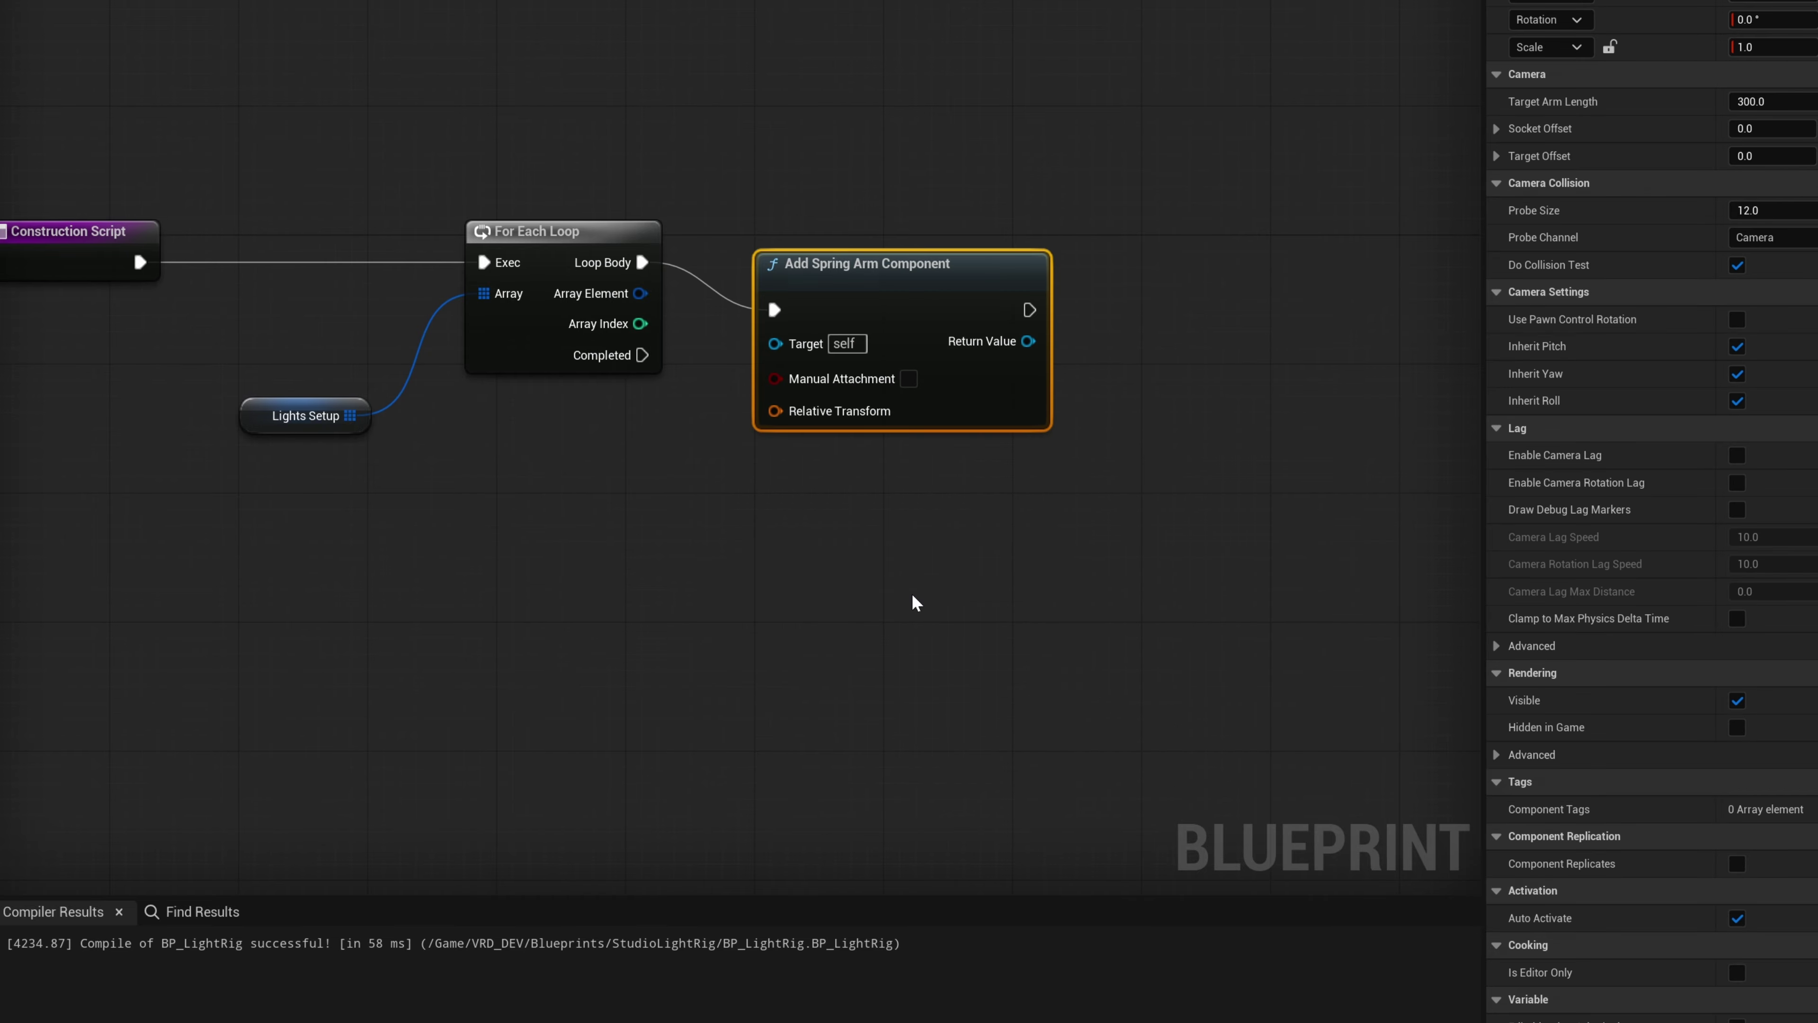
drag(941, 318, 1021, 269)
right_drag(1000, 411, 910, 422)
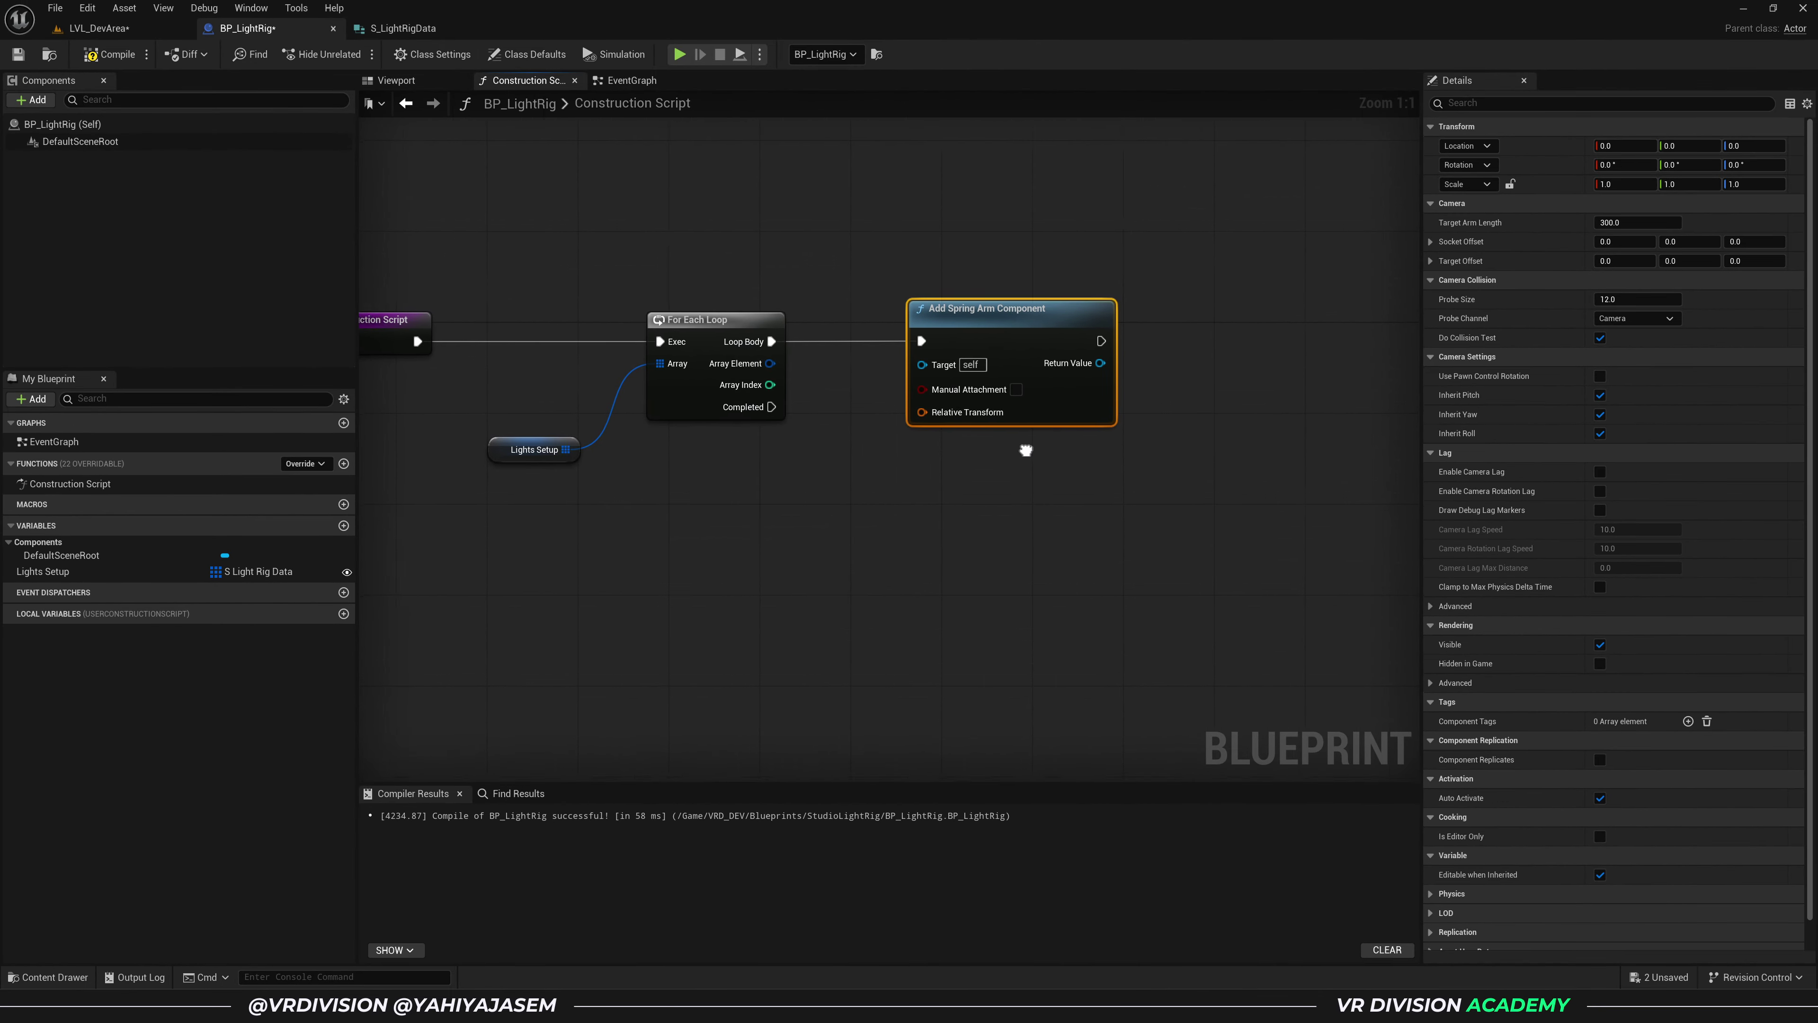
- Compile and save BP_LightRig, and inspect the generated spring arm in the LVL_DevArea level
click(109, 58)
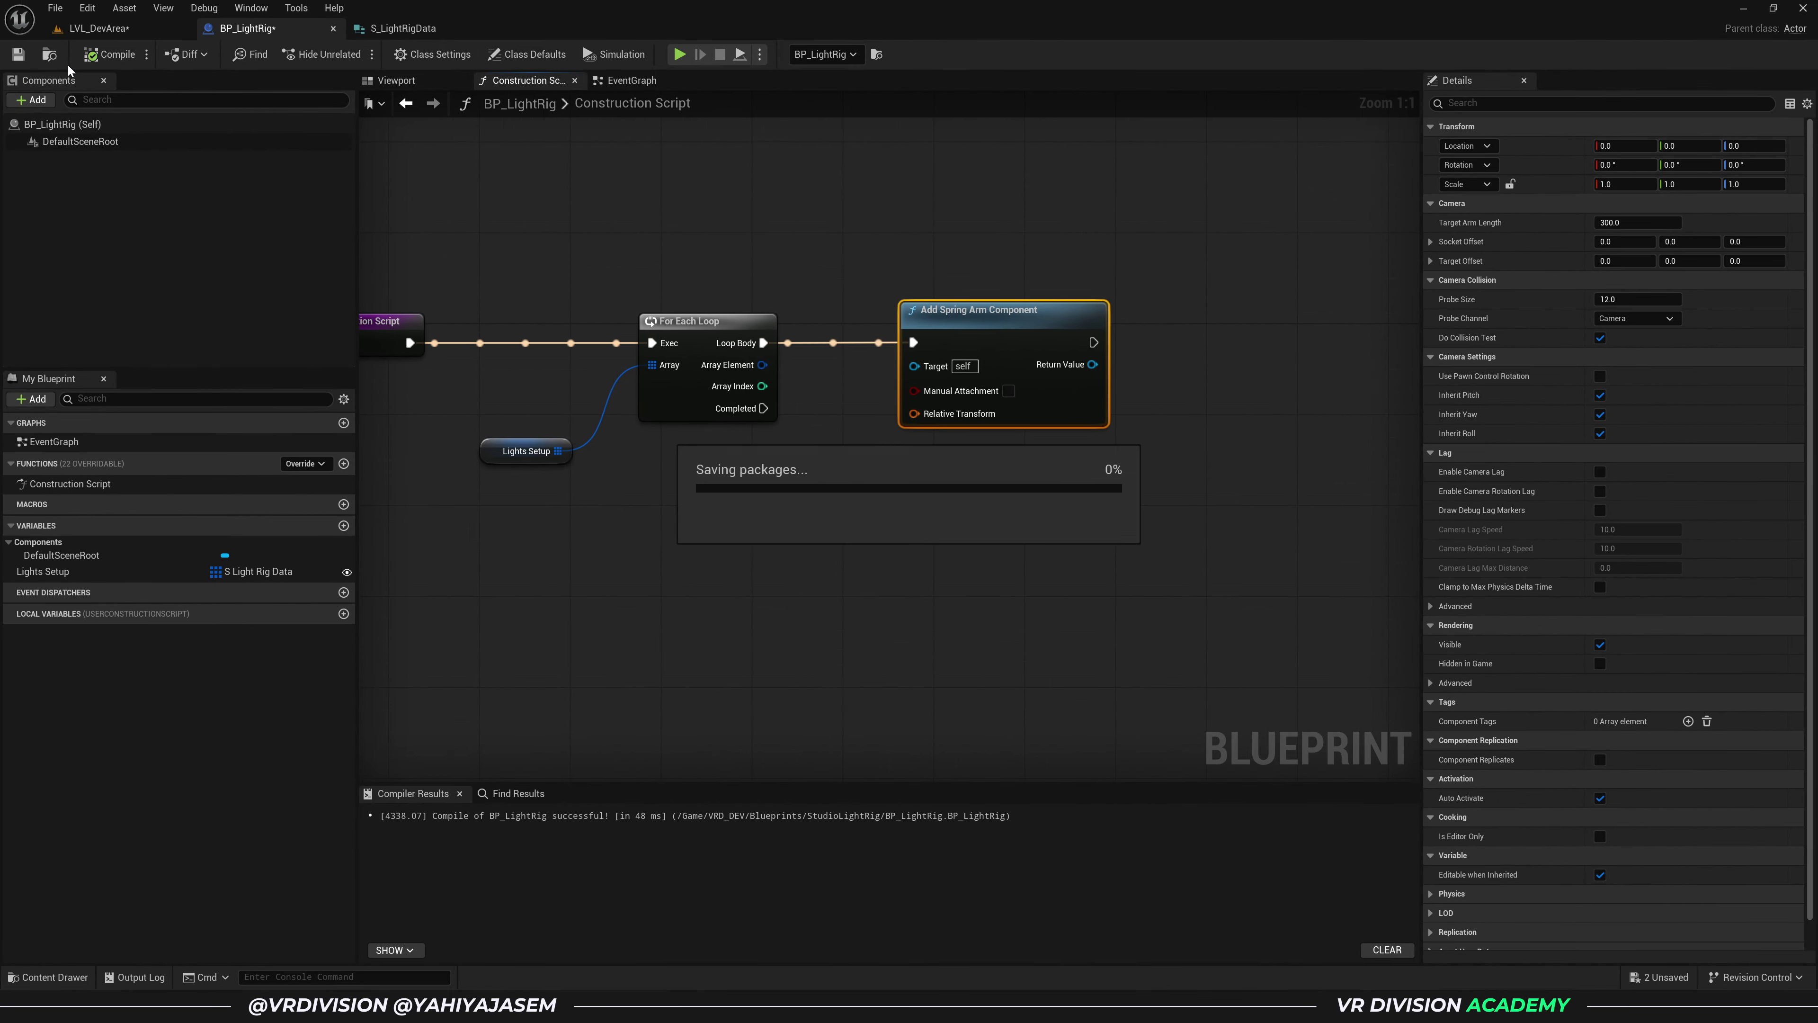
click(97, 28)
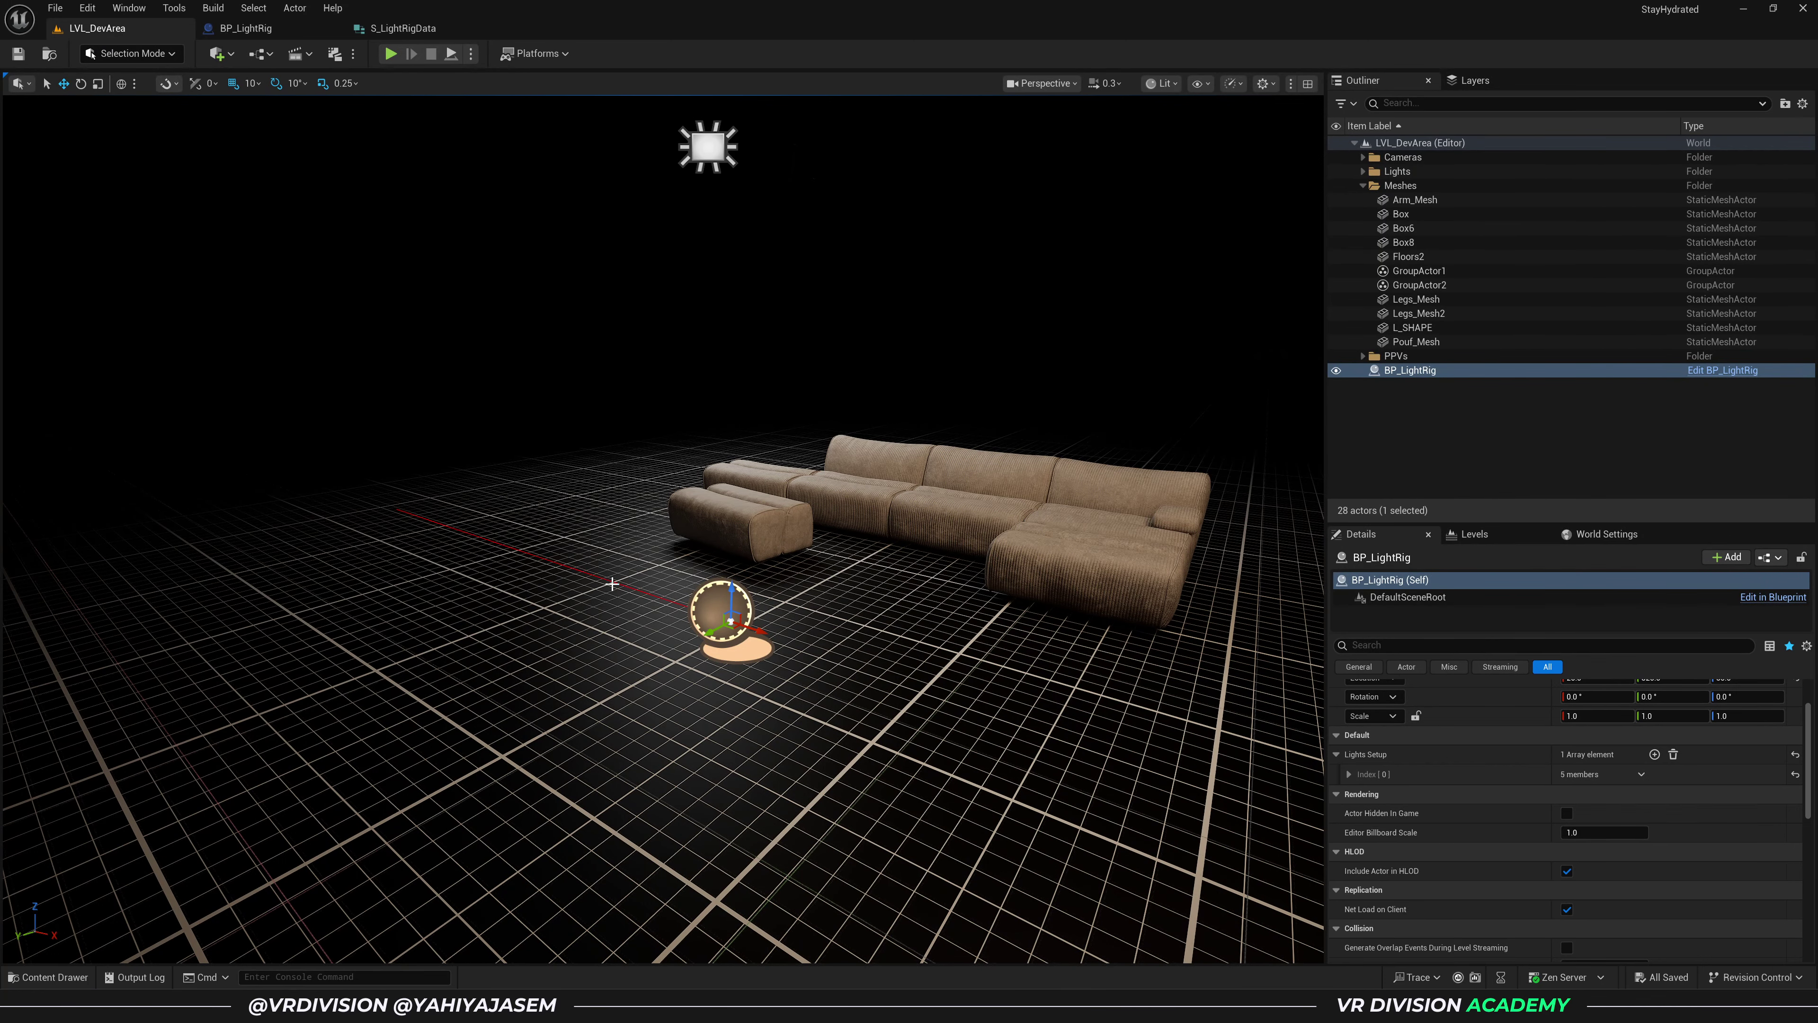
right_drag(580, 296, 594, 290)
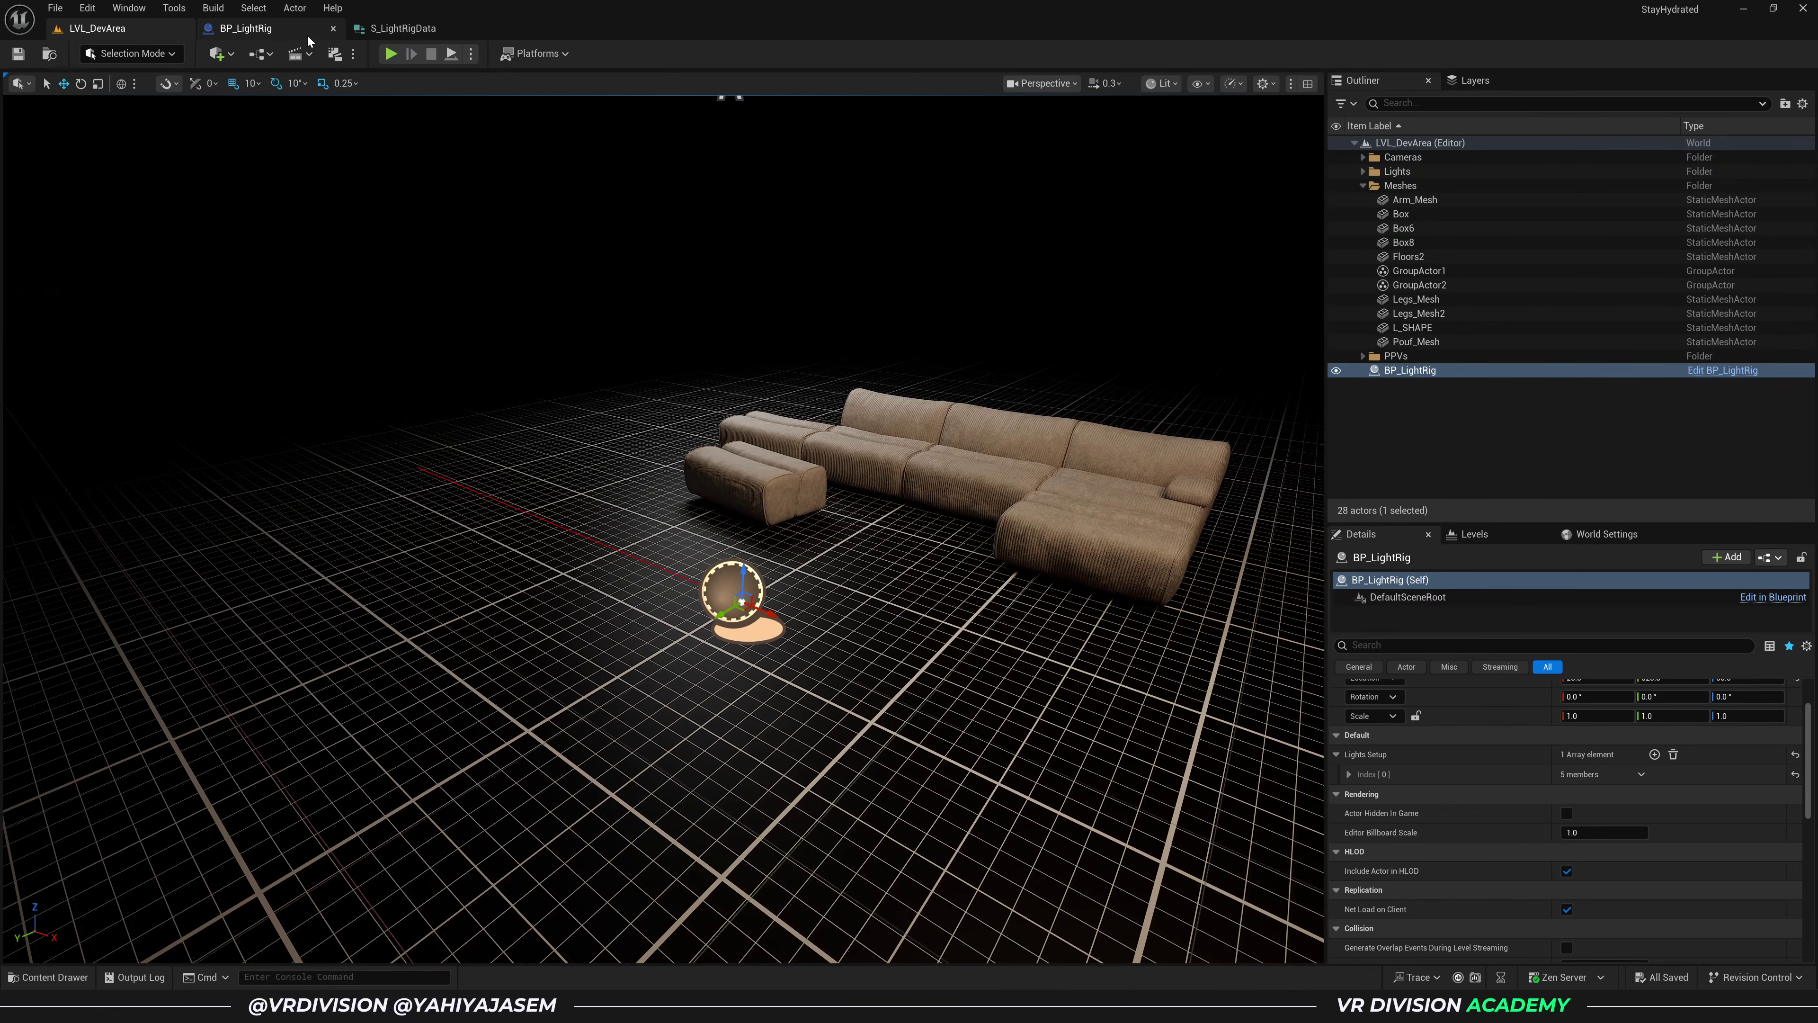
- Add a Rect Light Component node after the Add Spring Arm Component node, align it, and compile BP_LightRig
click(245, 28)
right_drag(1145, 276, 845, 271)
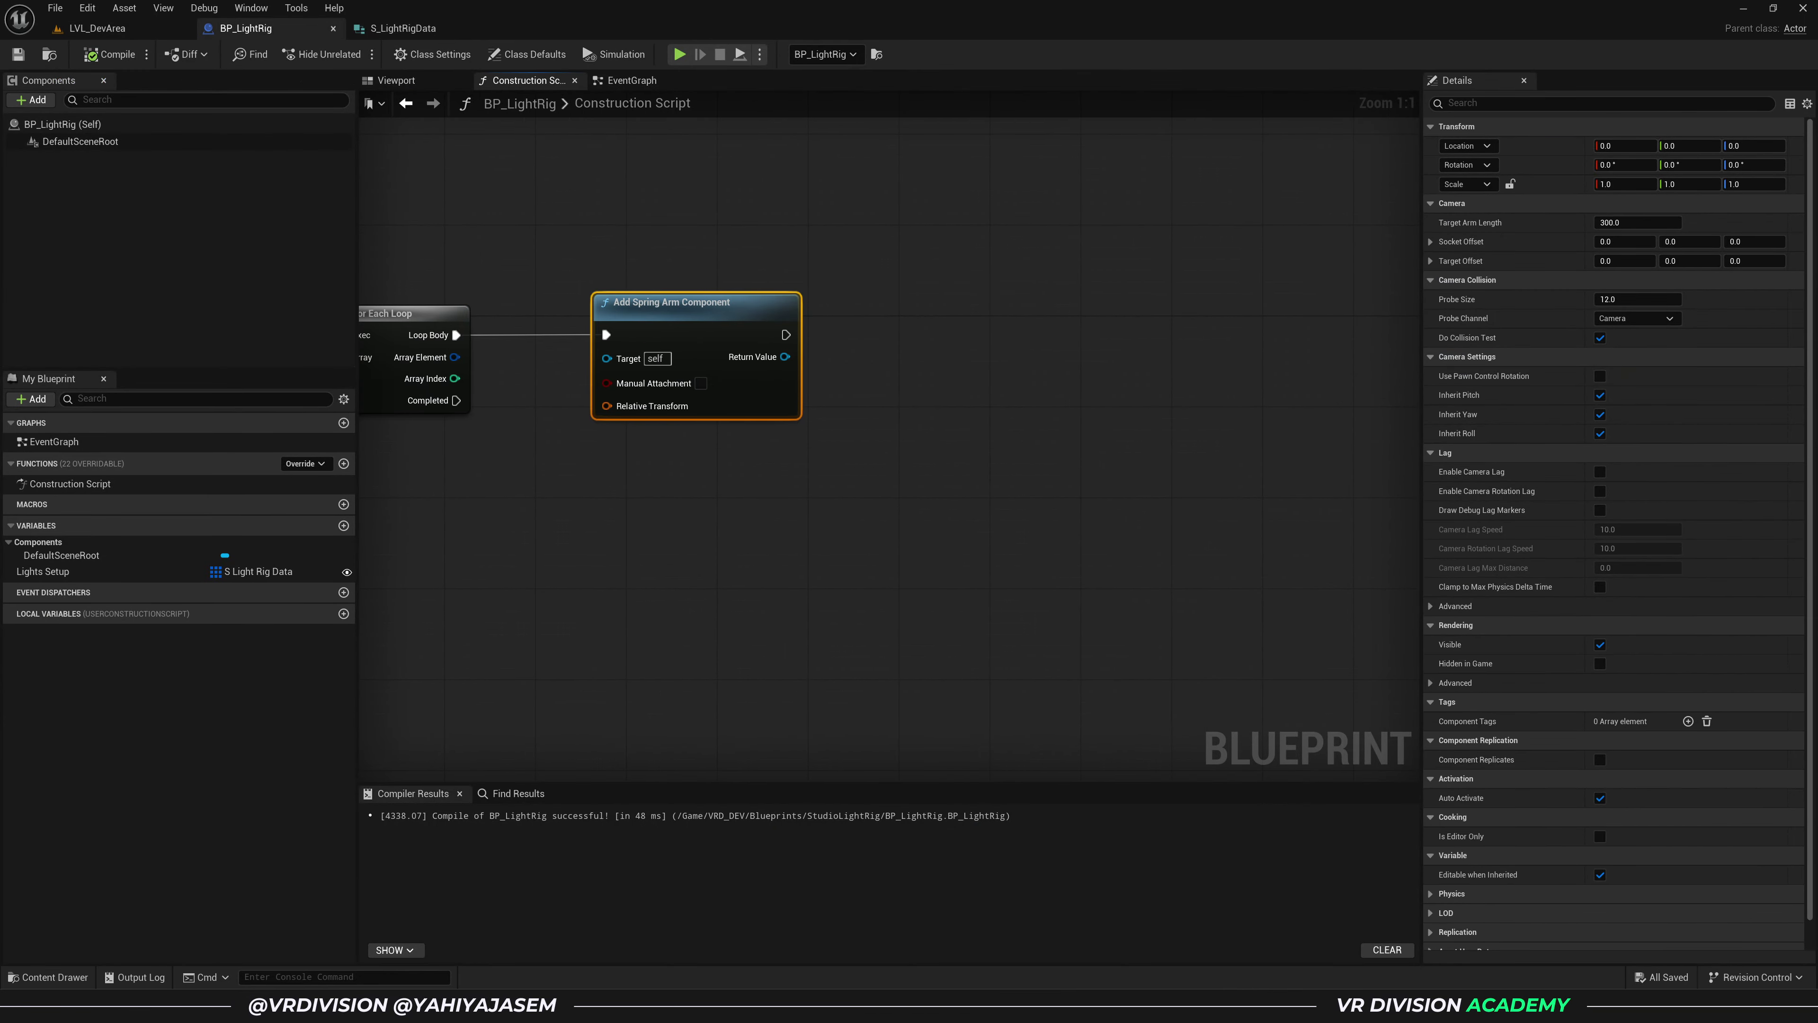
drag(785, 335, 1013, 334)
text(add)
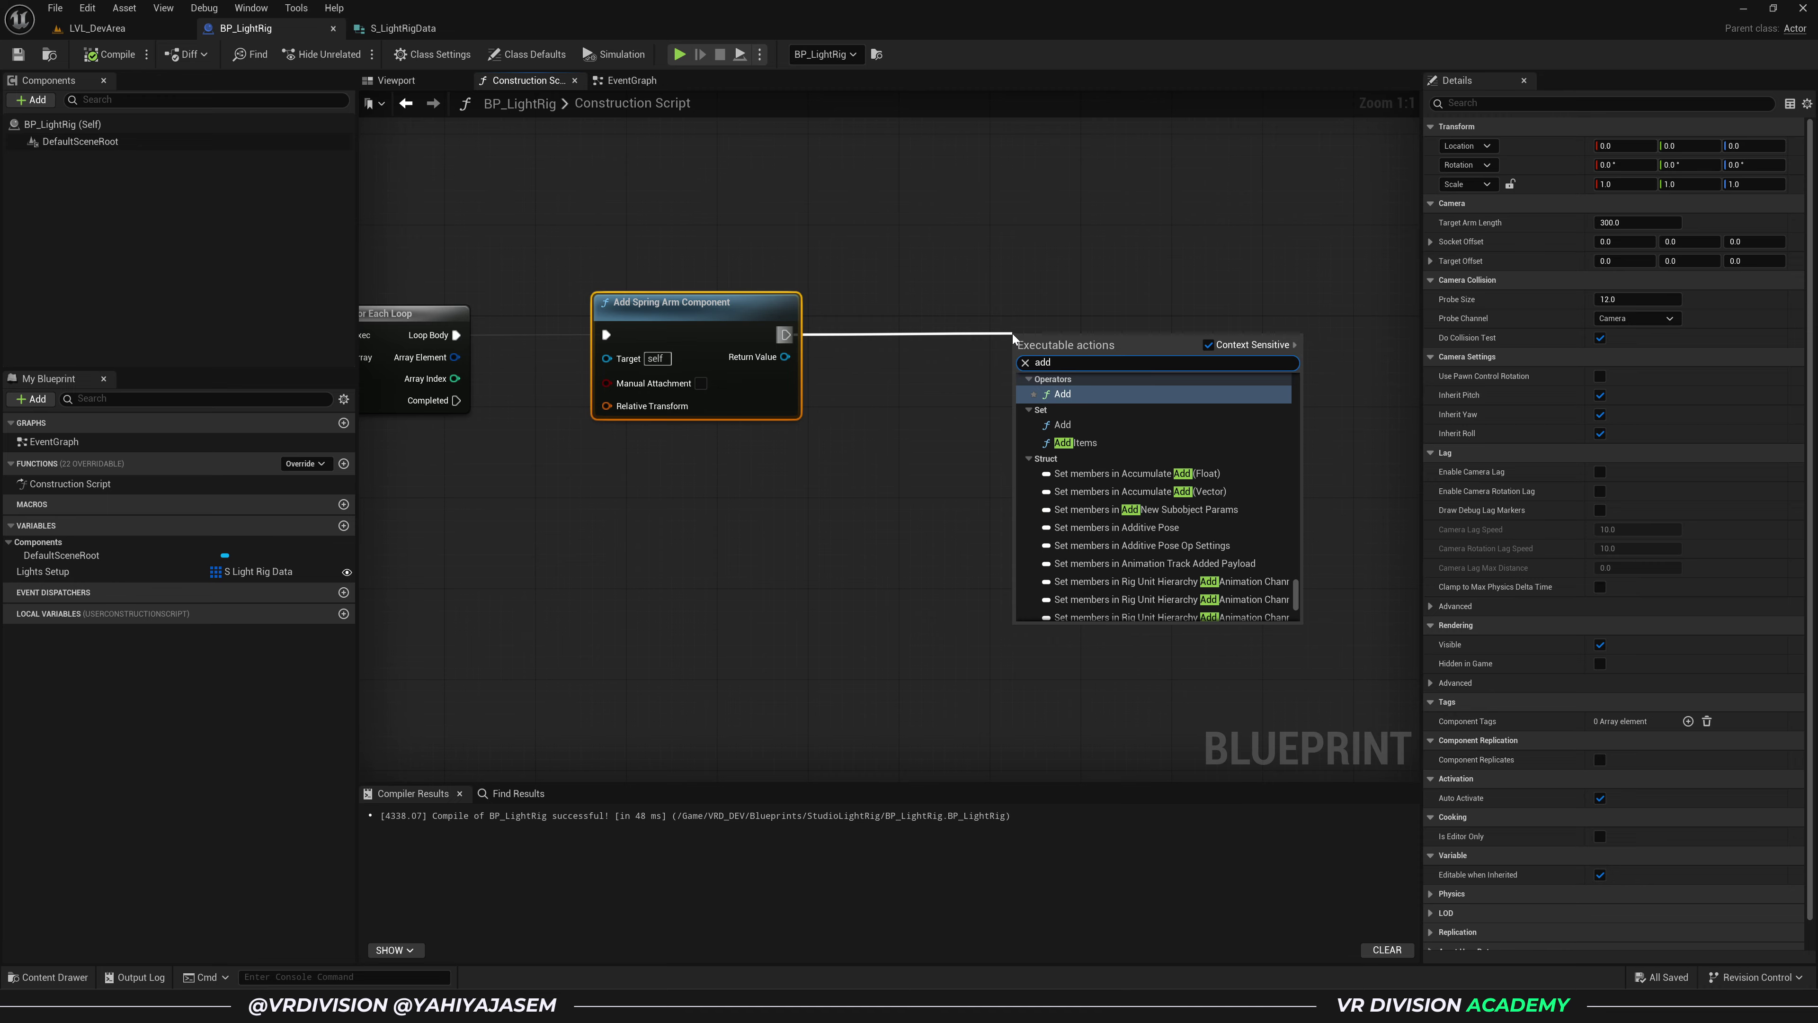
text( light)
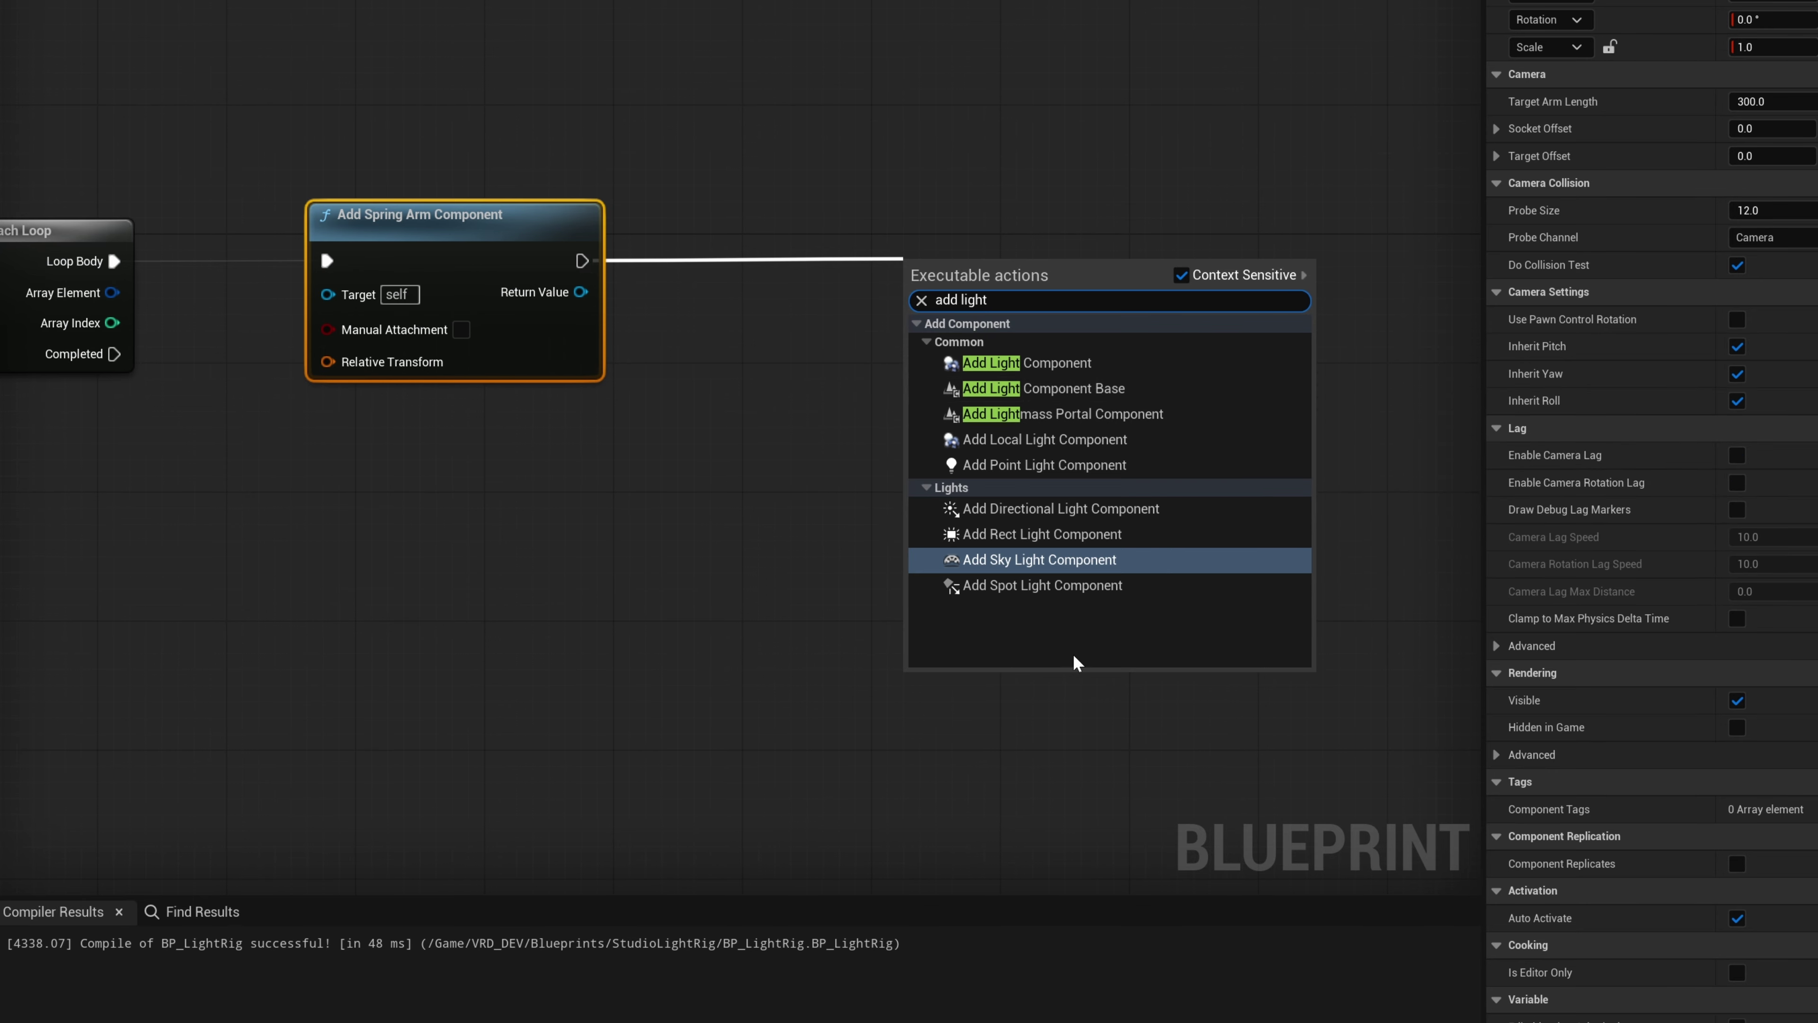
click(1049, 535)
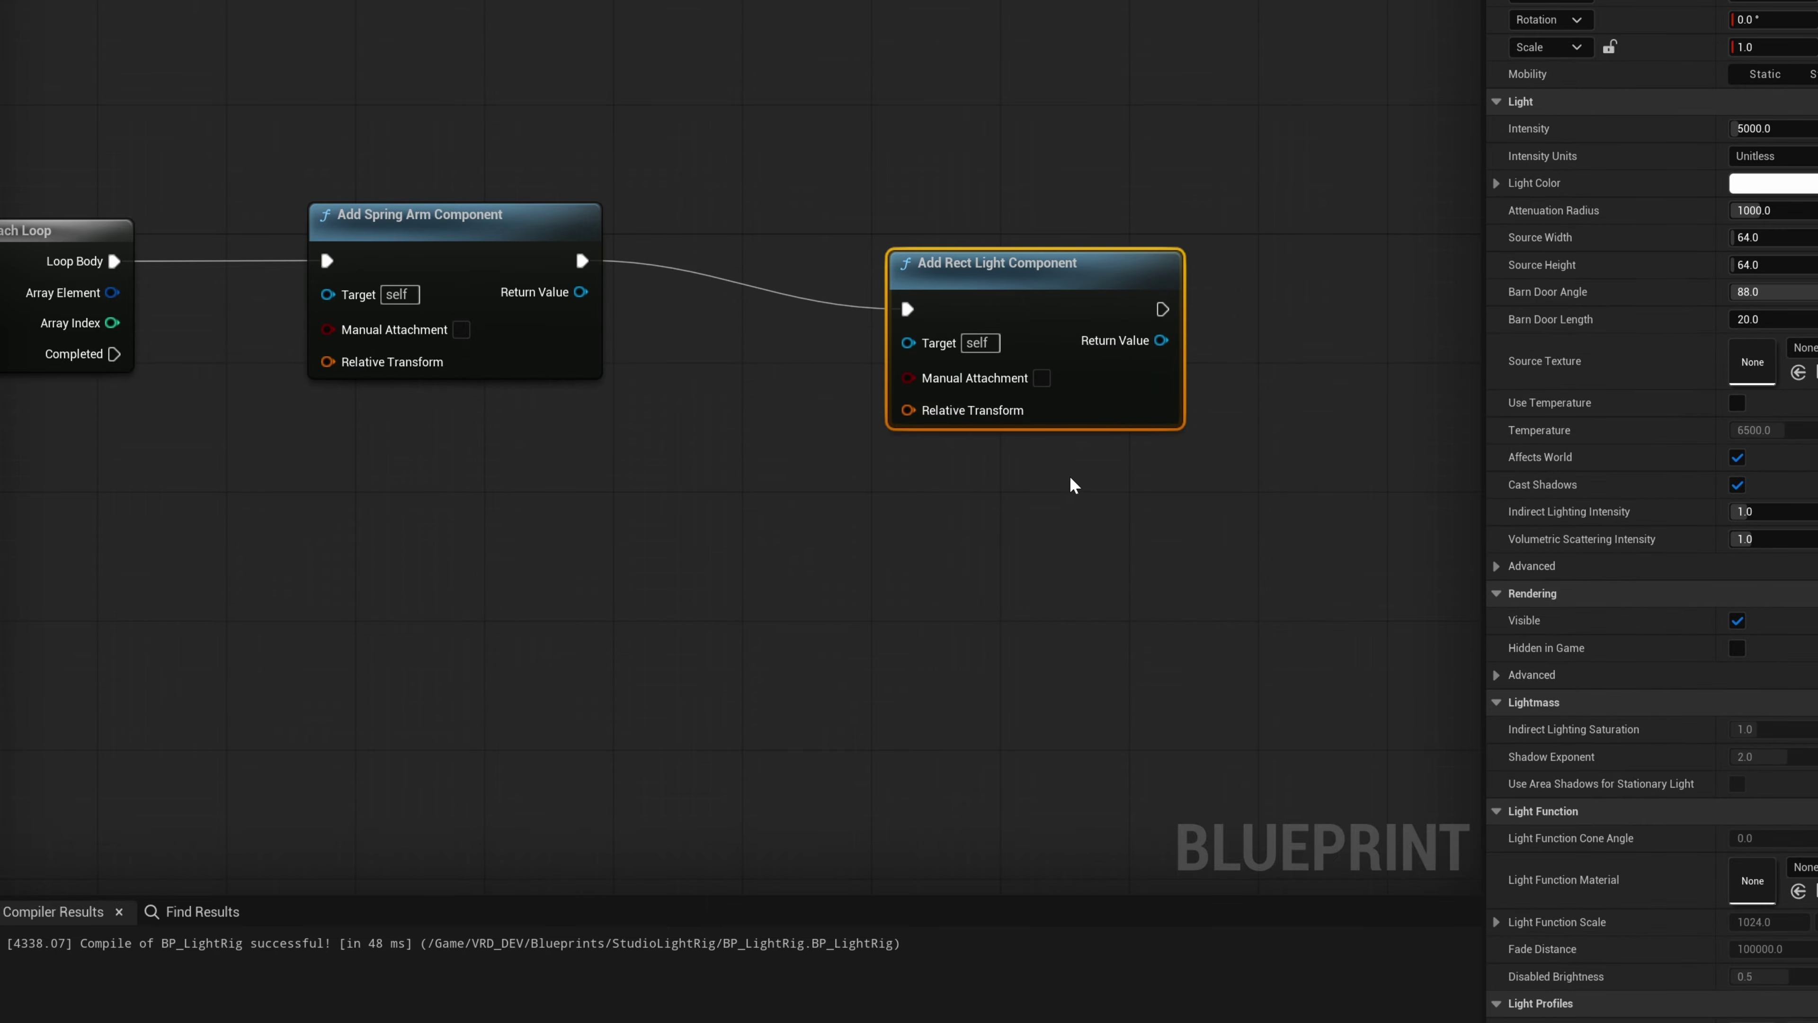
drag(1129, 409, 1217, 372)
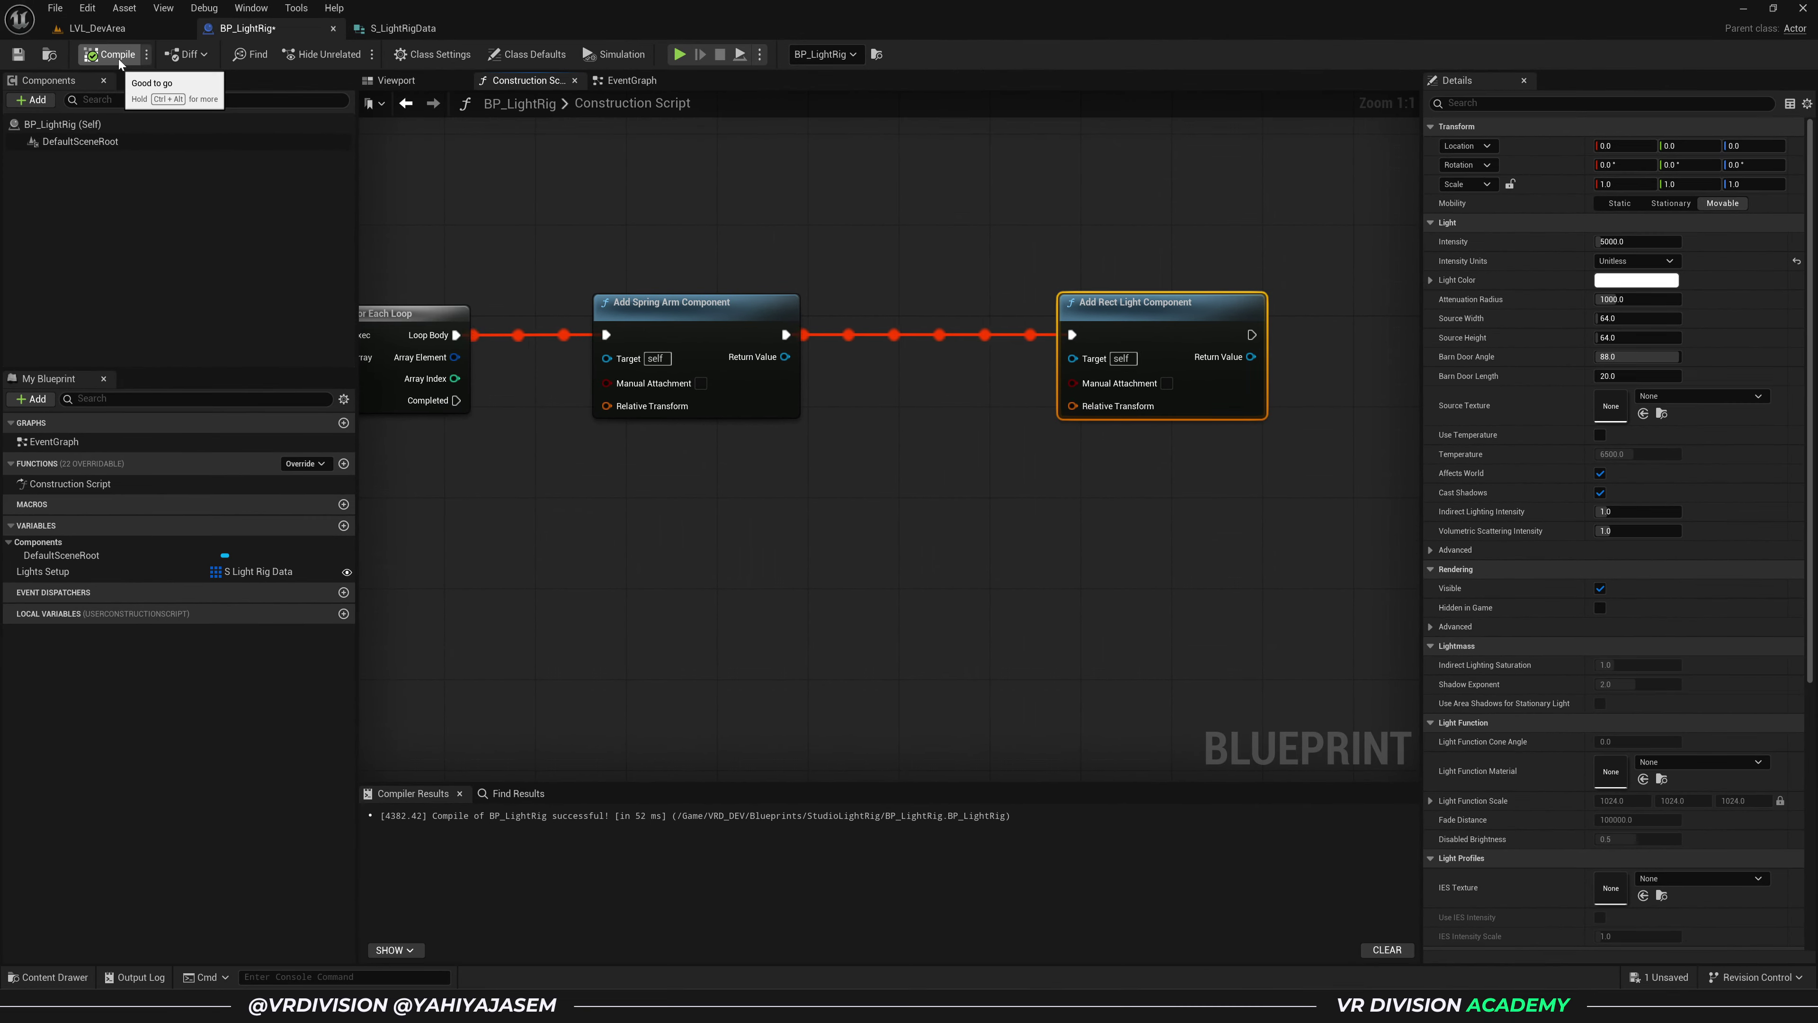
- Inspect where the generated rect light sits relative to the spring arm in the LVL_DevArea level
click(128, 29)
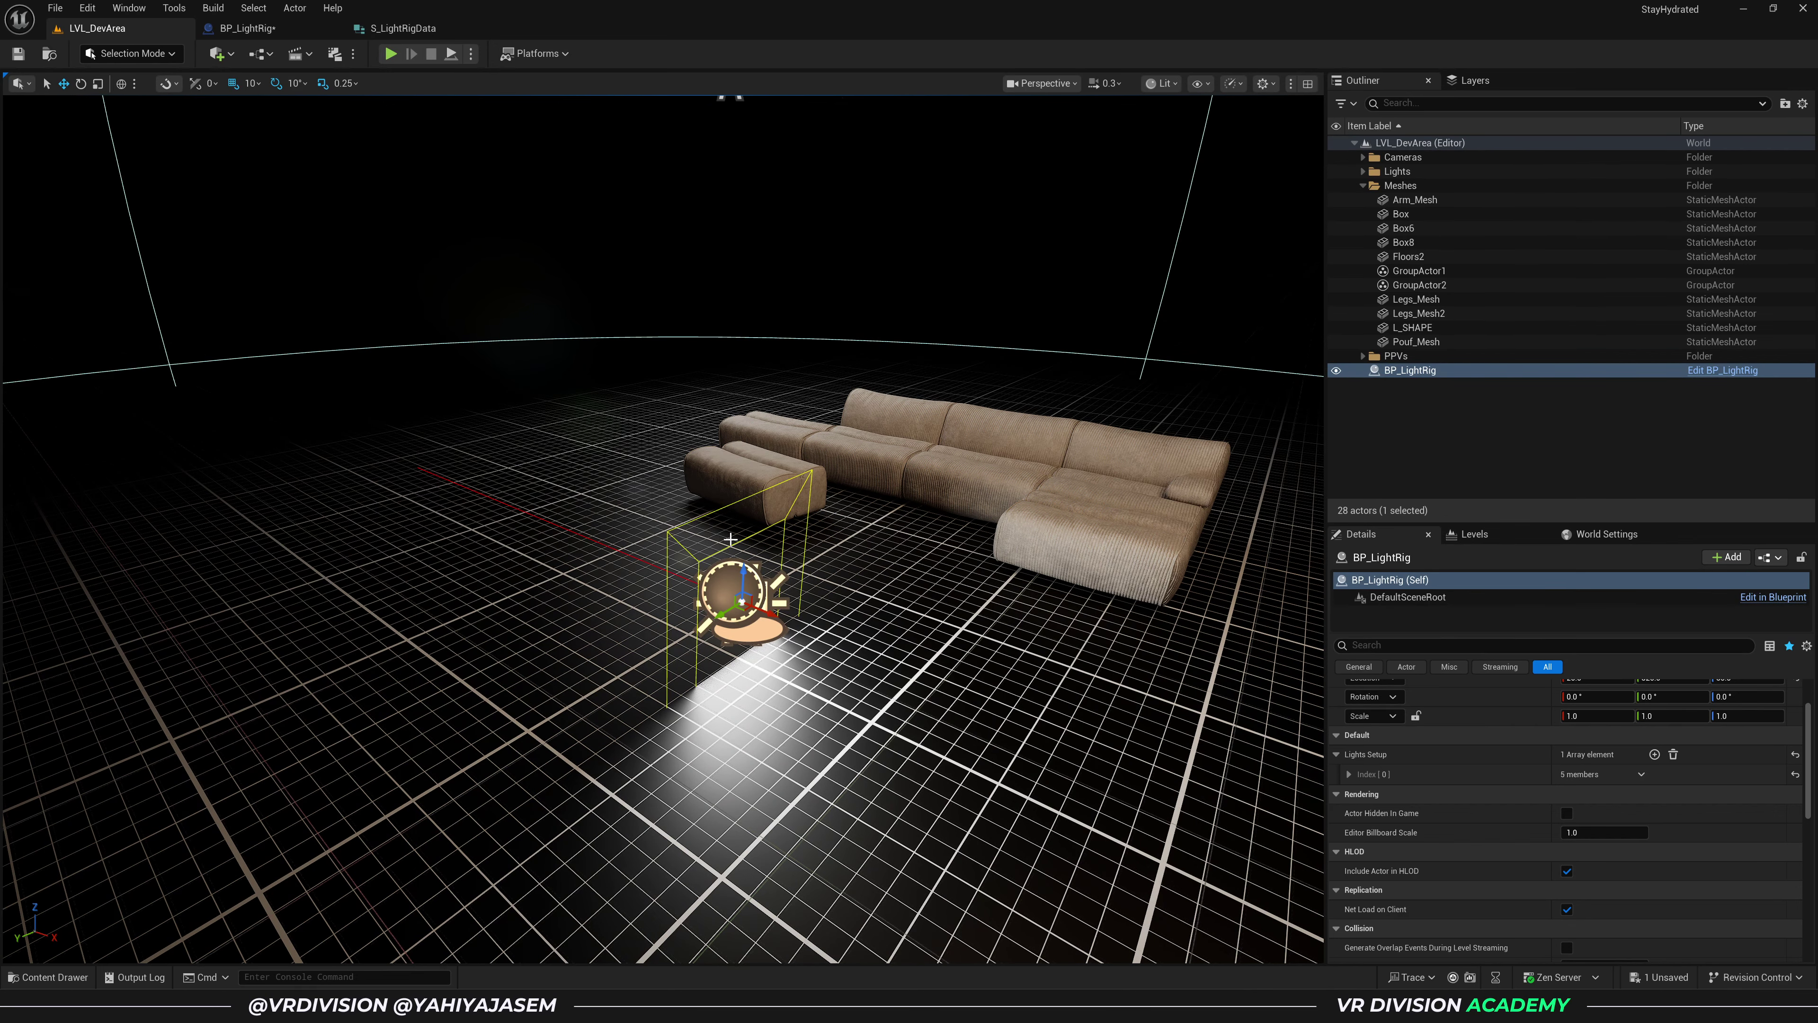
middle_drag(730, 538, 775, 439)
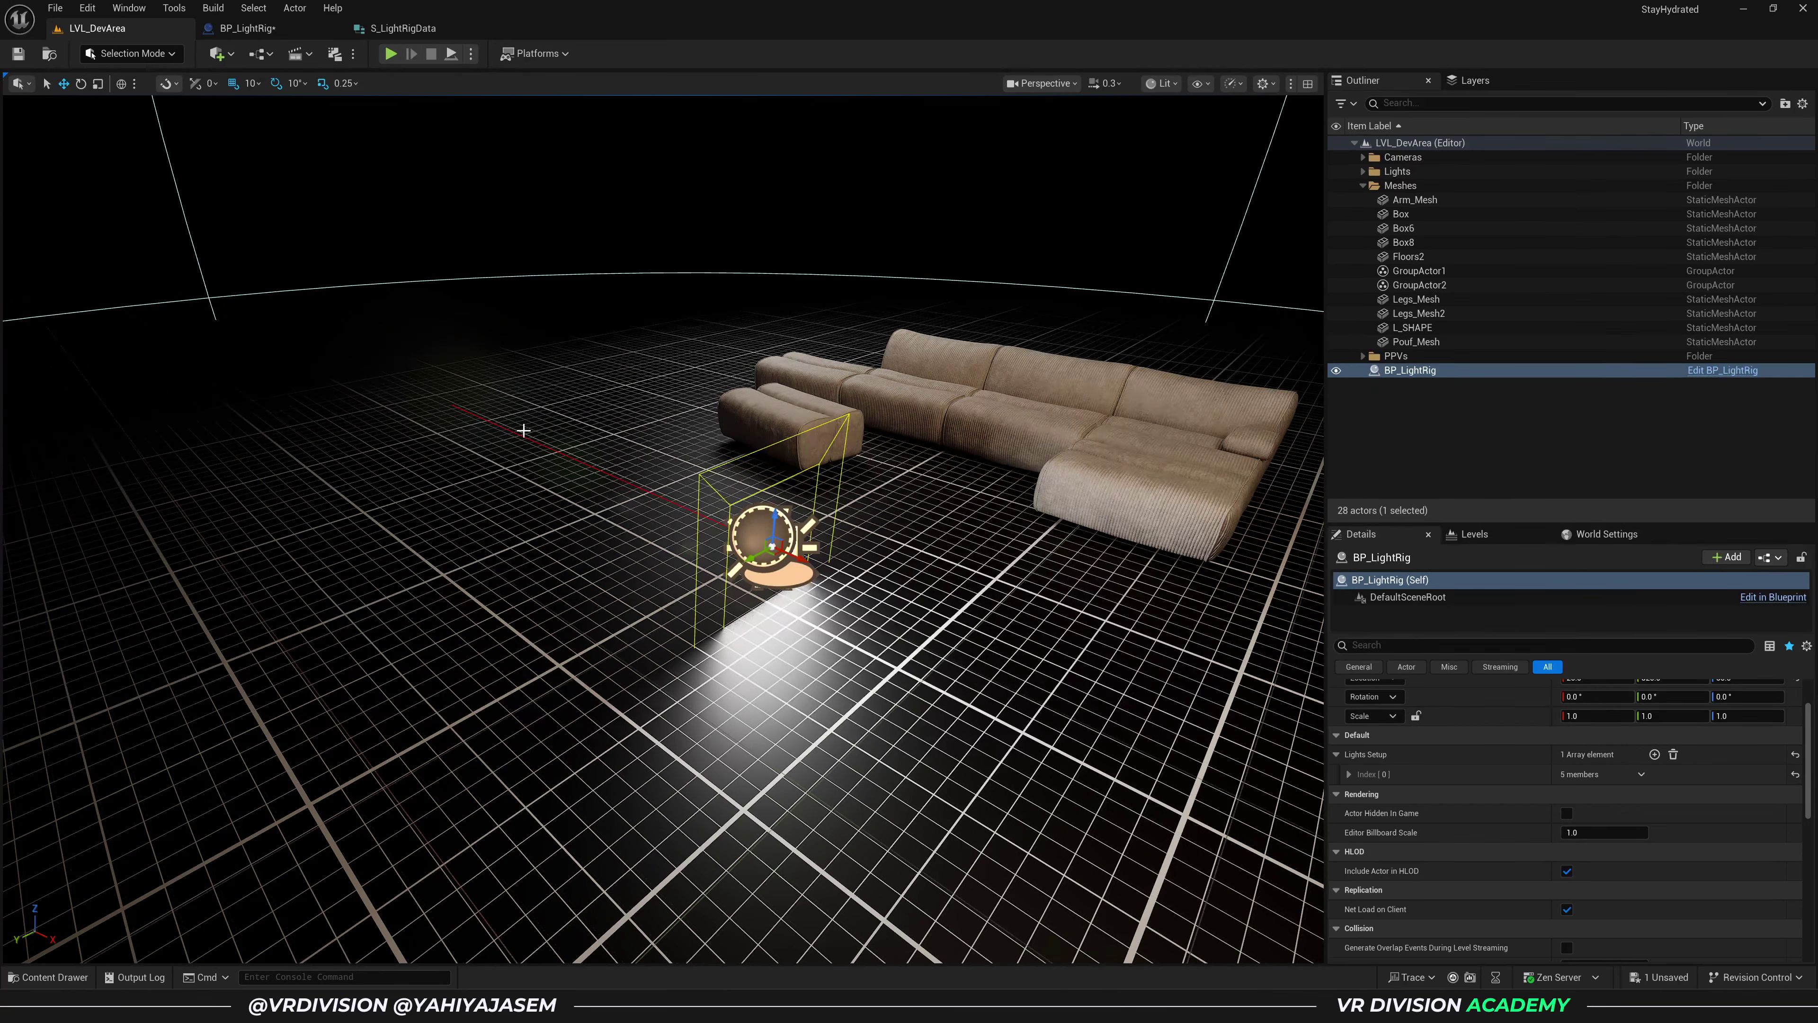
- Add an Attach Component To Component node after Add Rect Light Component in BP_LightRig's construction script and align it
click(248, 28)
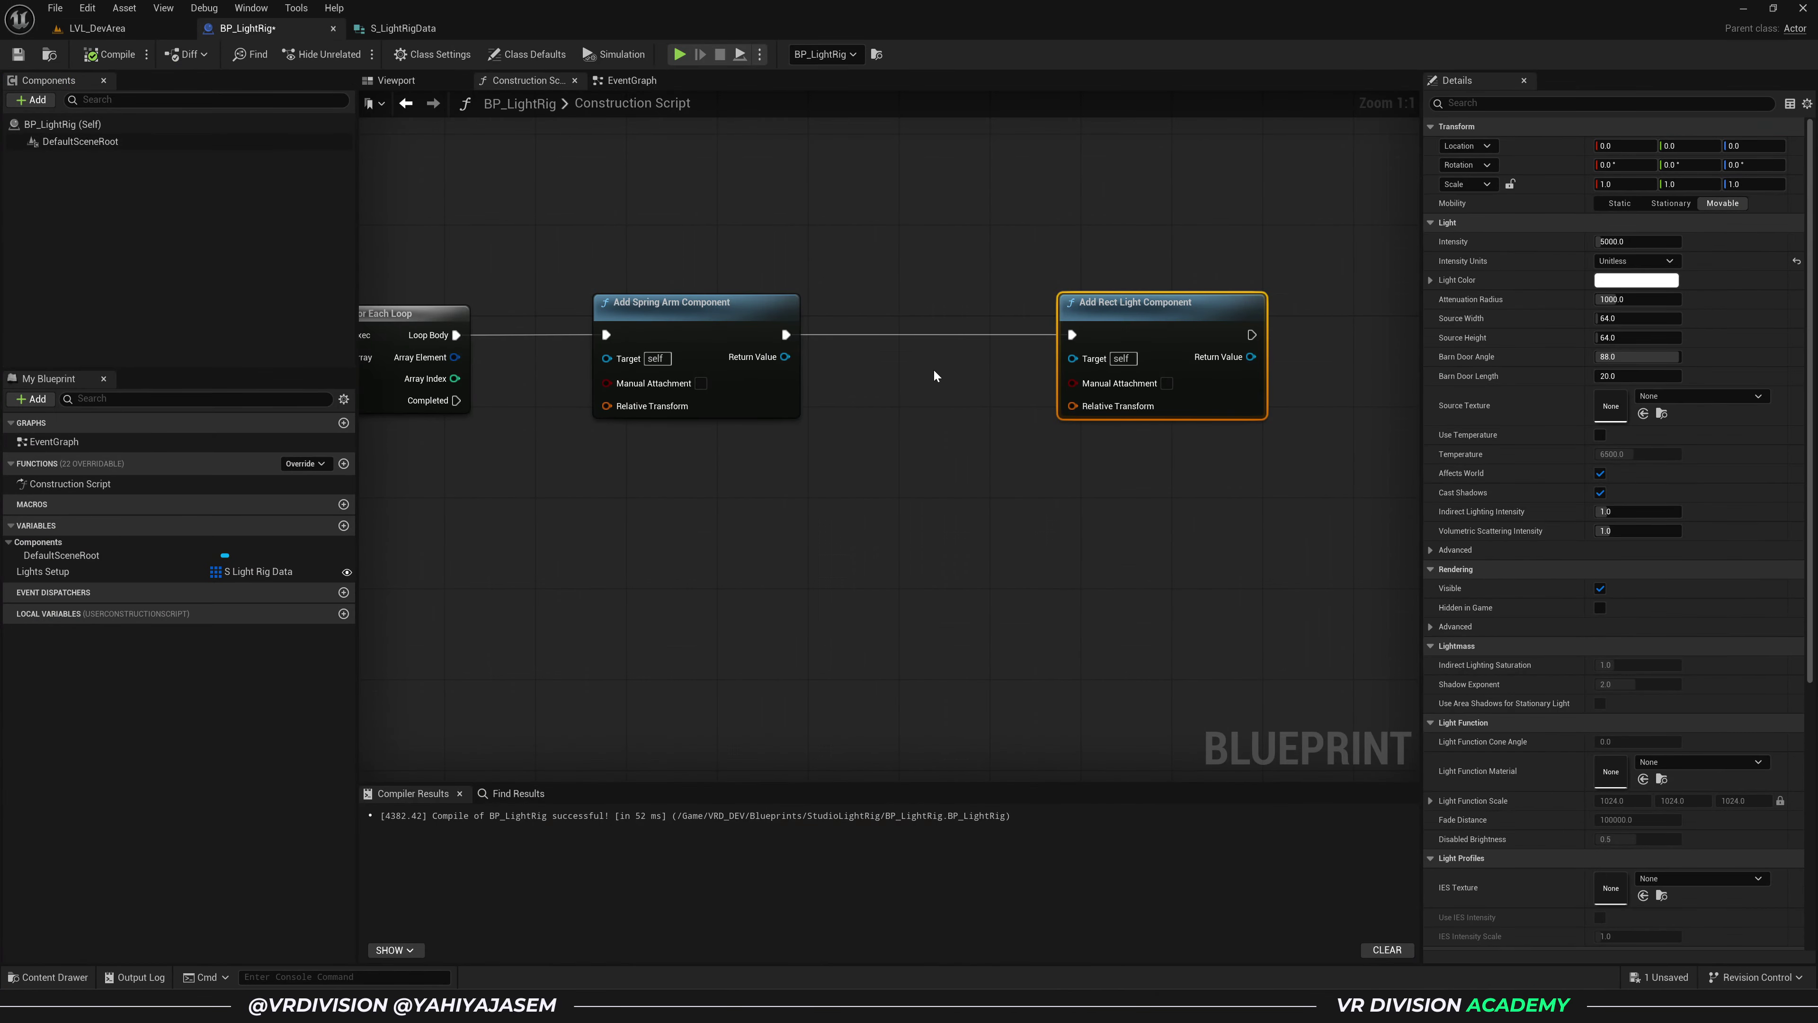
right_drag(938, 394, 827, 508)
scroll(824, 501, down, 3)
scroll(801, 398, down, 1)
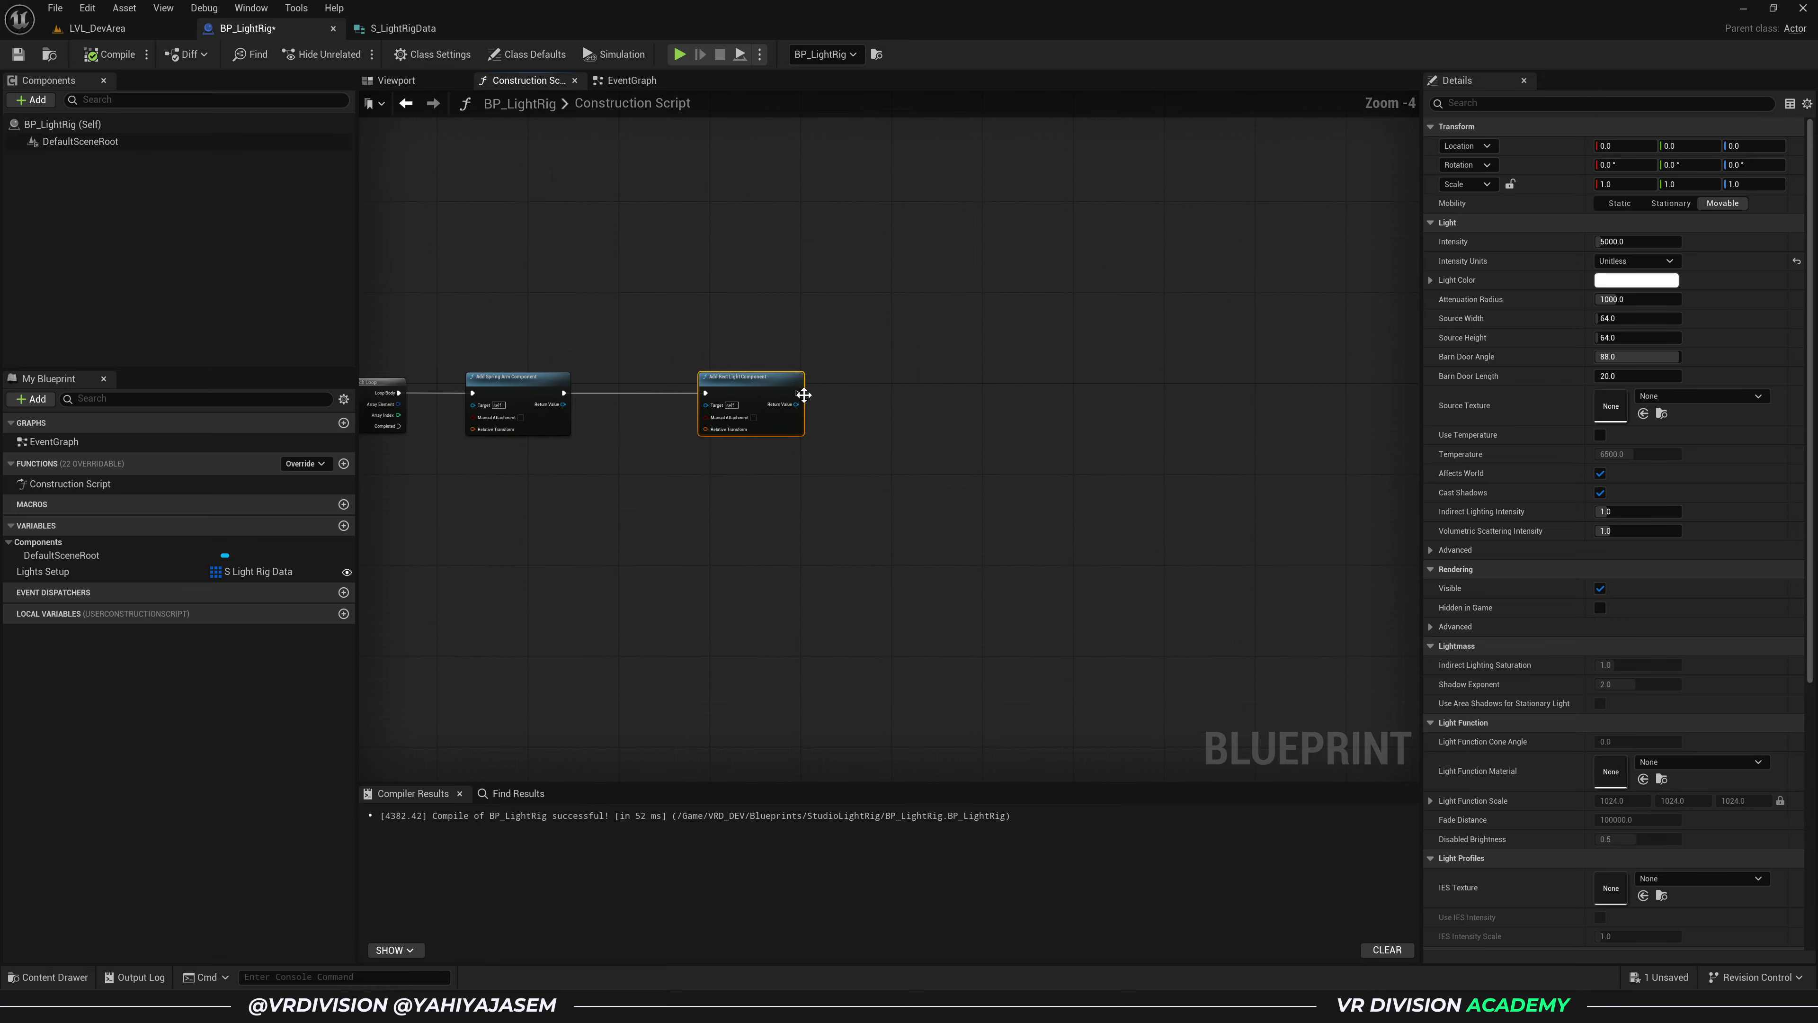
scroll(798, 394, up, 1)
drag(793, 392, 1037, 387)
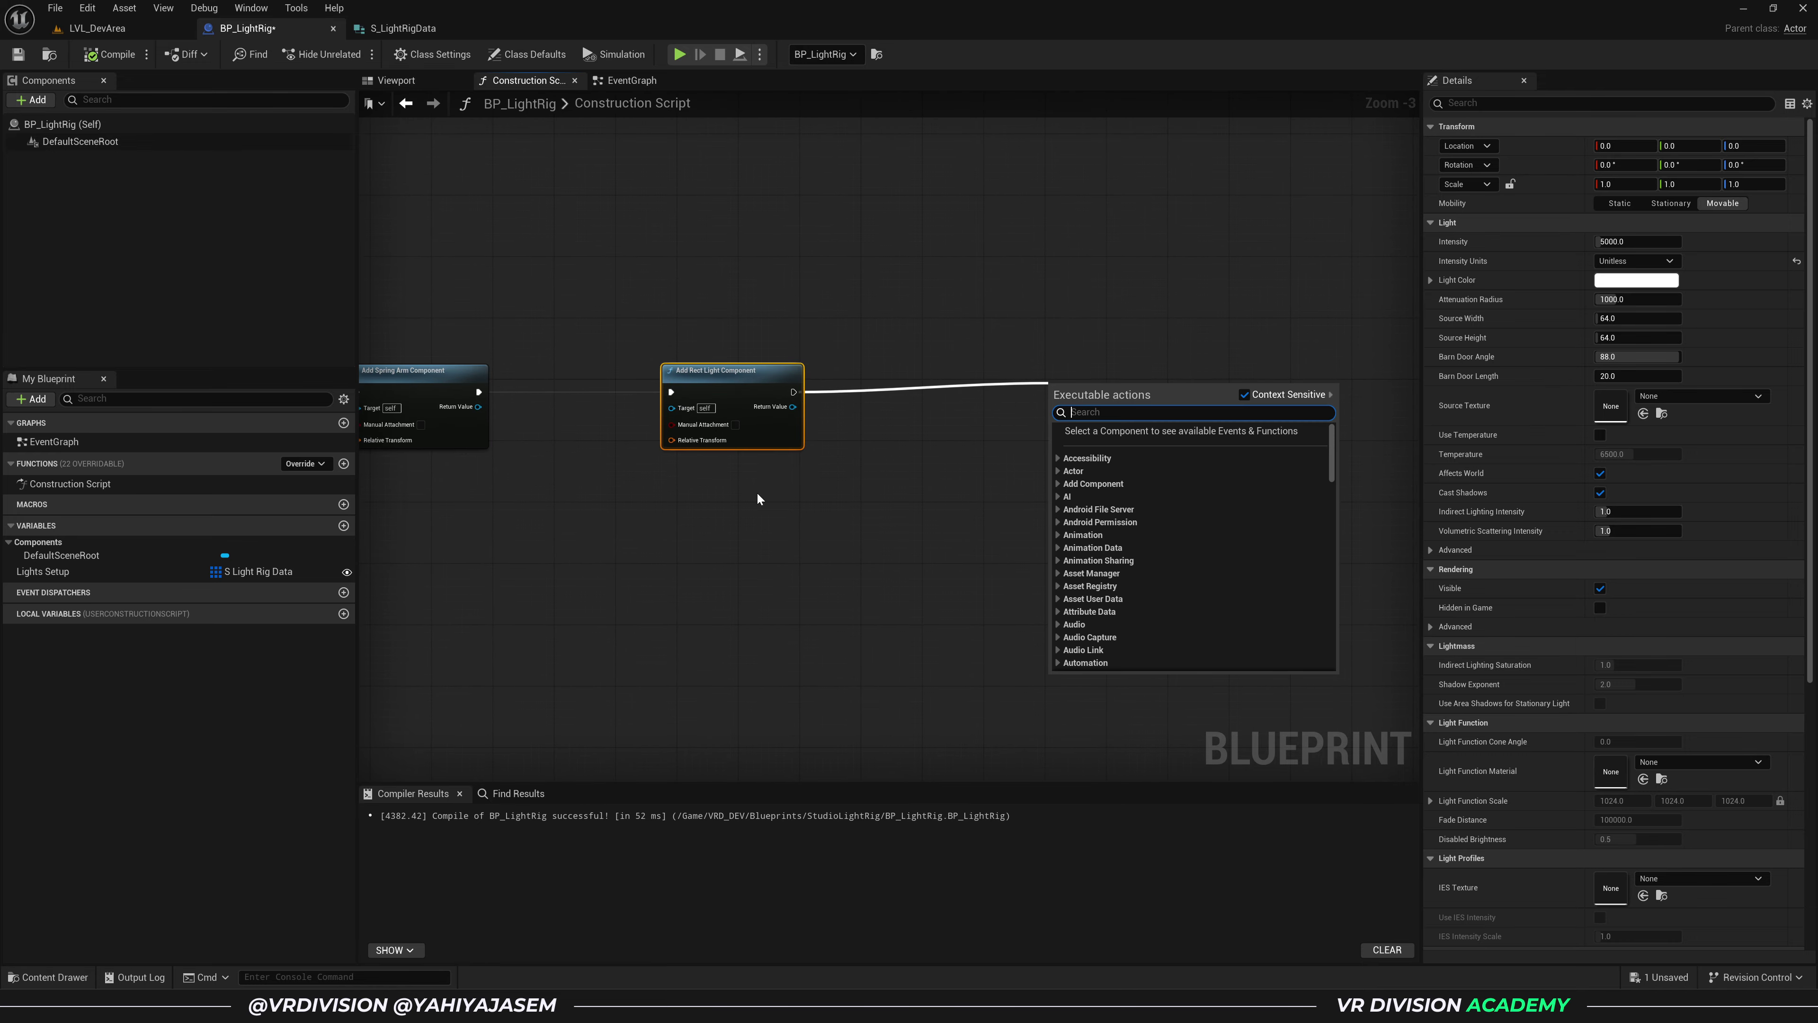
text(attach)
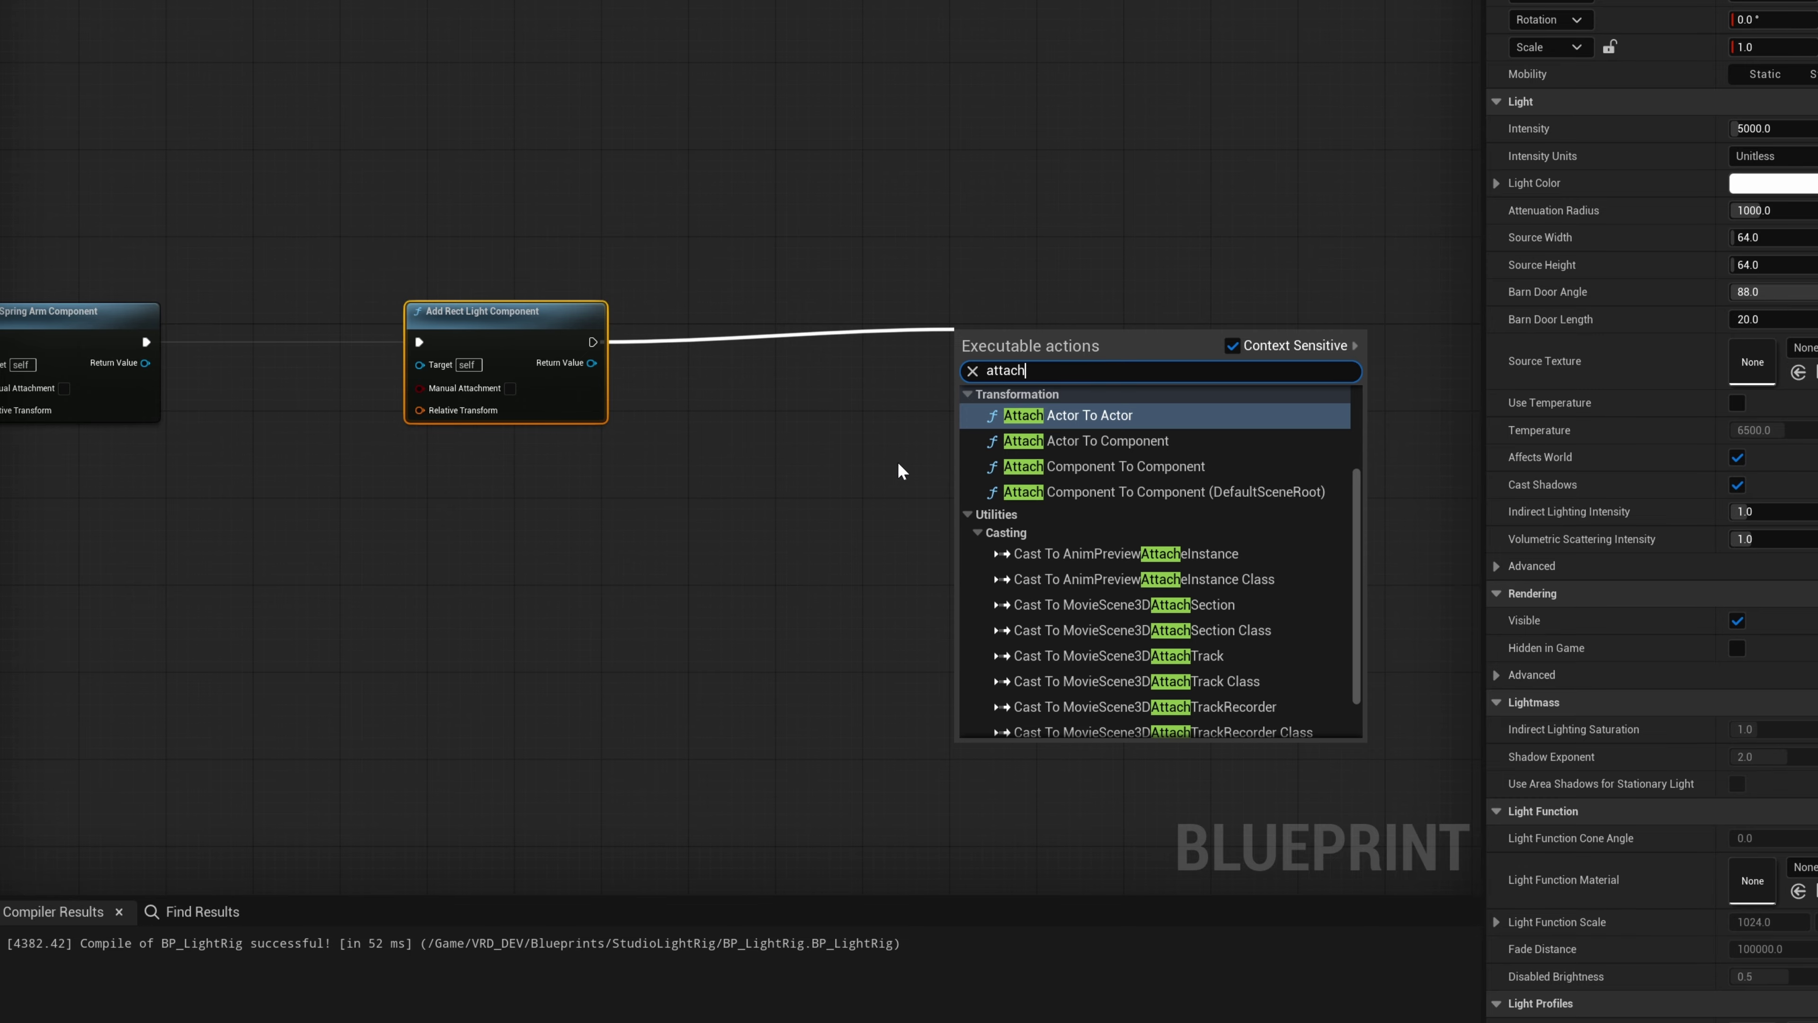
click(1083, 470)
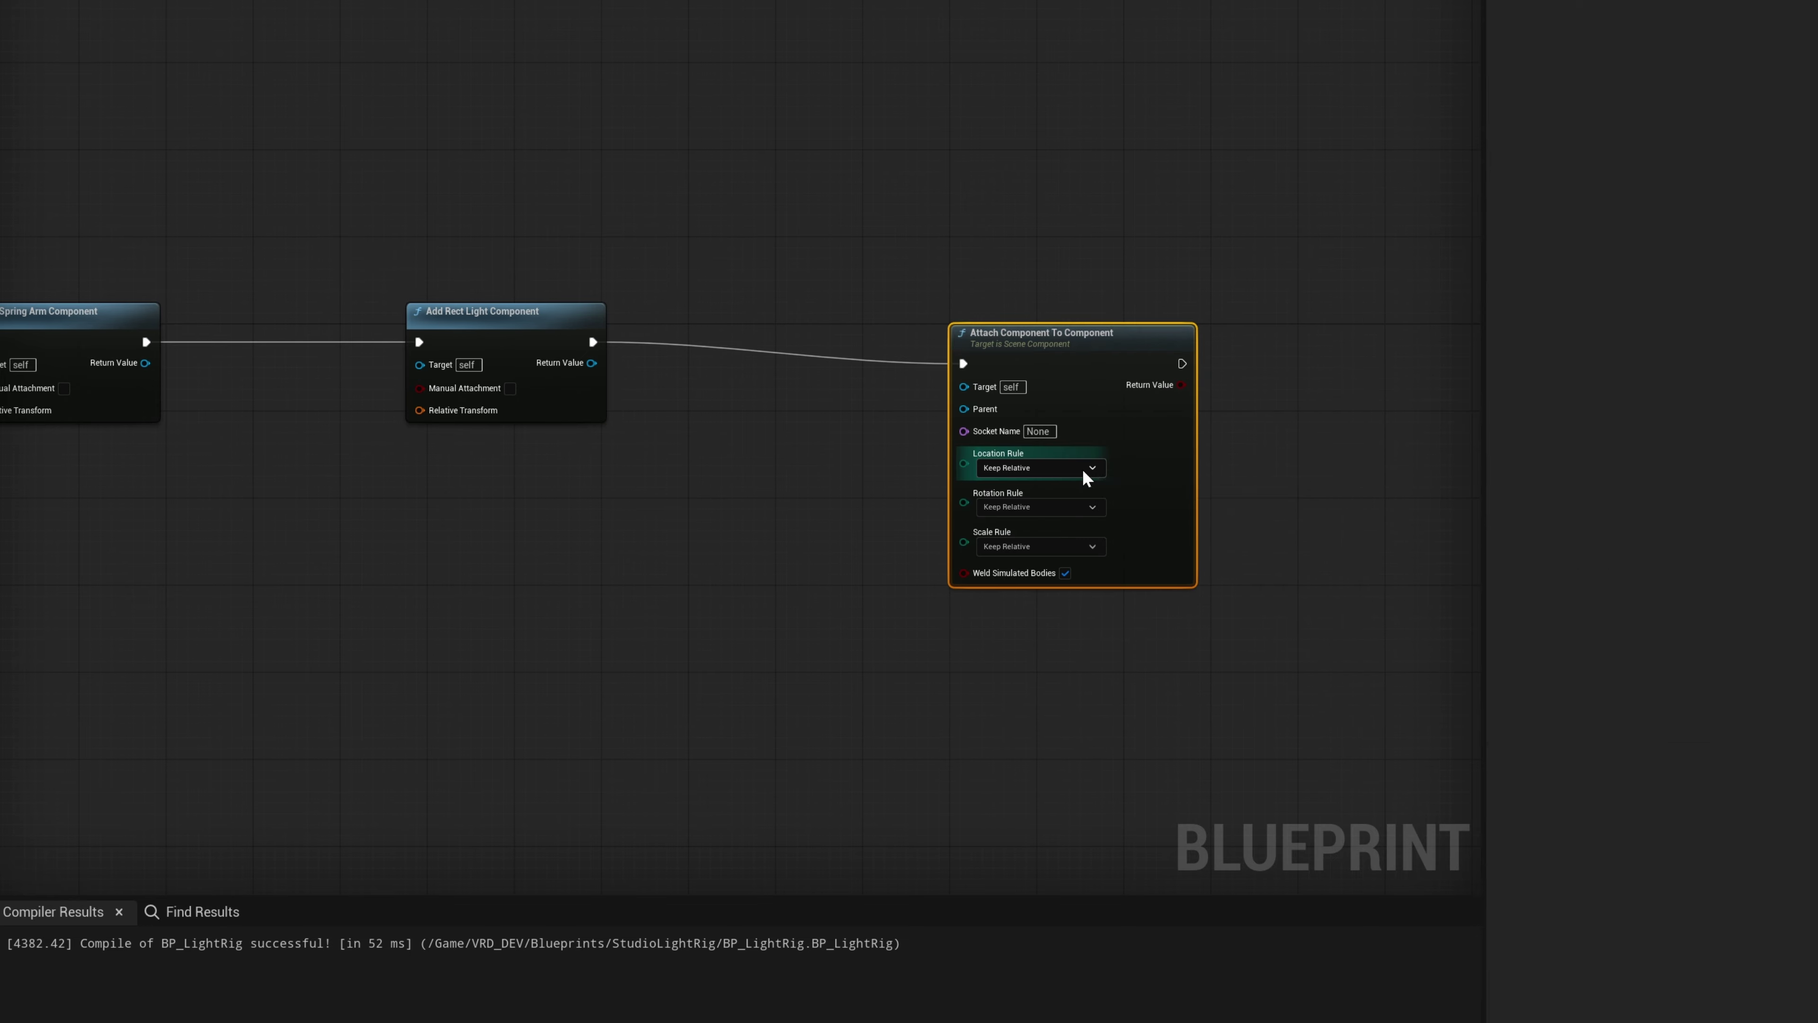
drag(1141, 451, 1133, 408)
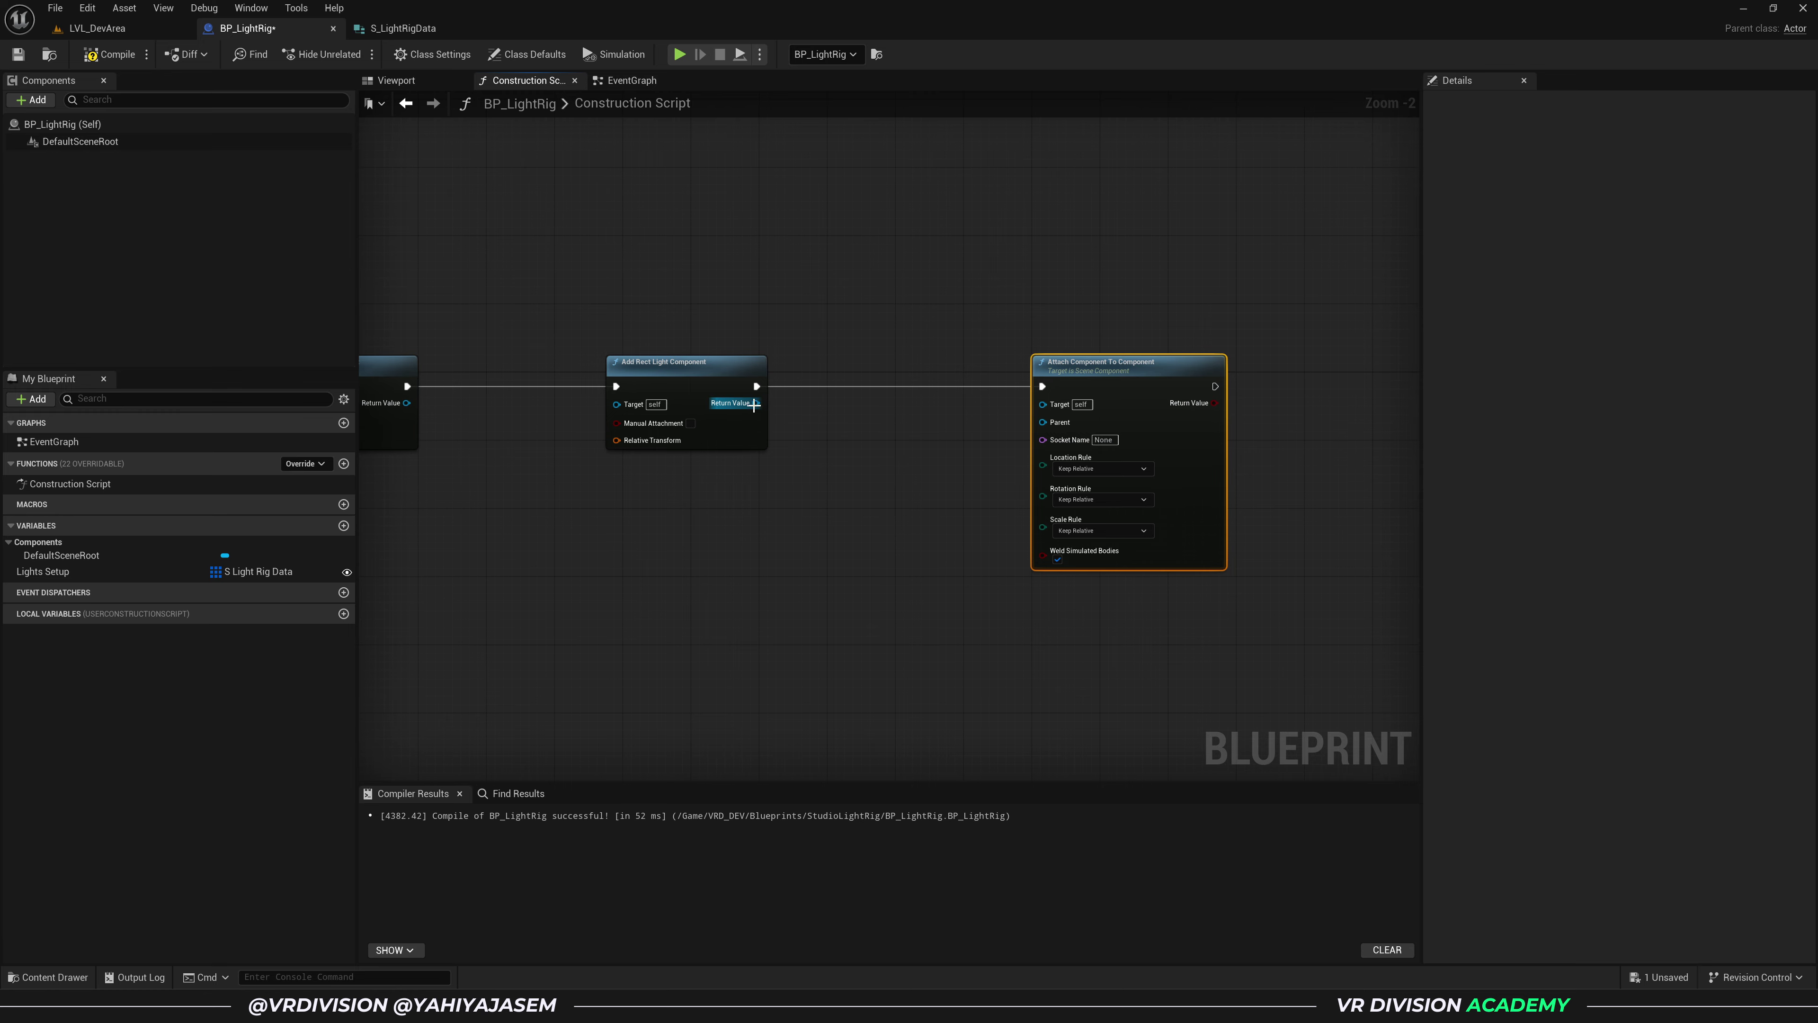
- Connect the rect light's Return Value to the attach node's Target and the spring arm's Return Value to its Parent
drag(753, 404, 1043, 404)
right_drag(901, 487, 1126, 450)
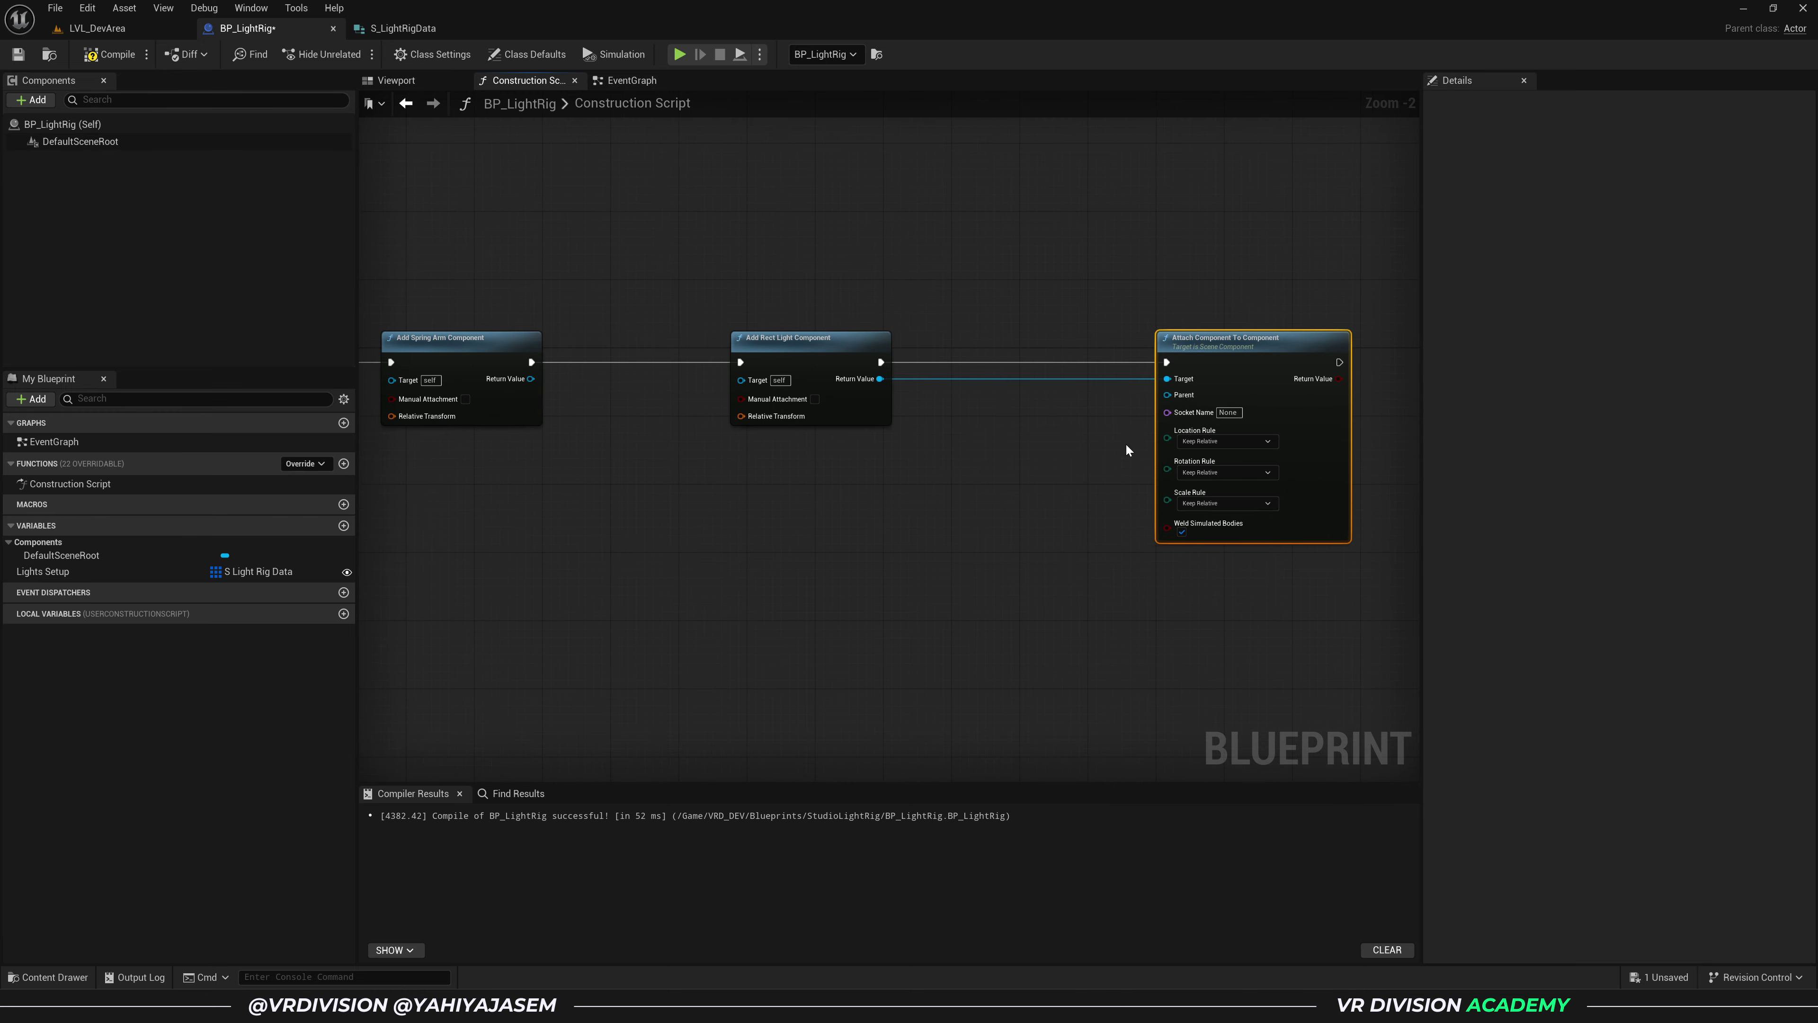
right_drag(594, 309, 677, 299)
drag(676, 299, 524, 465)
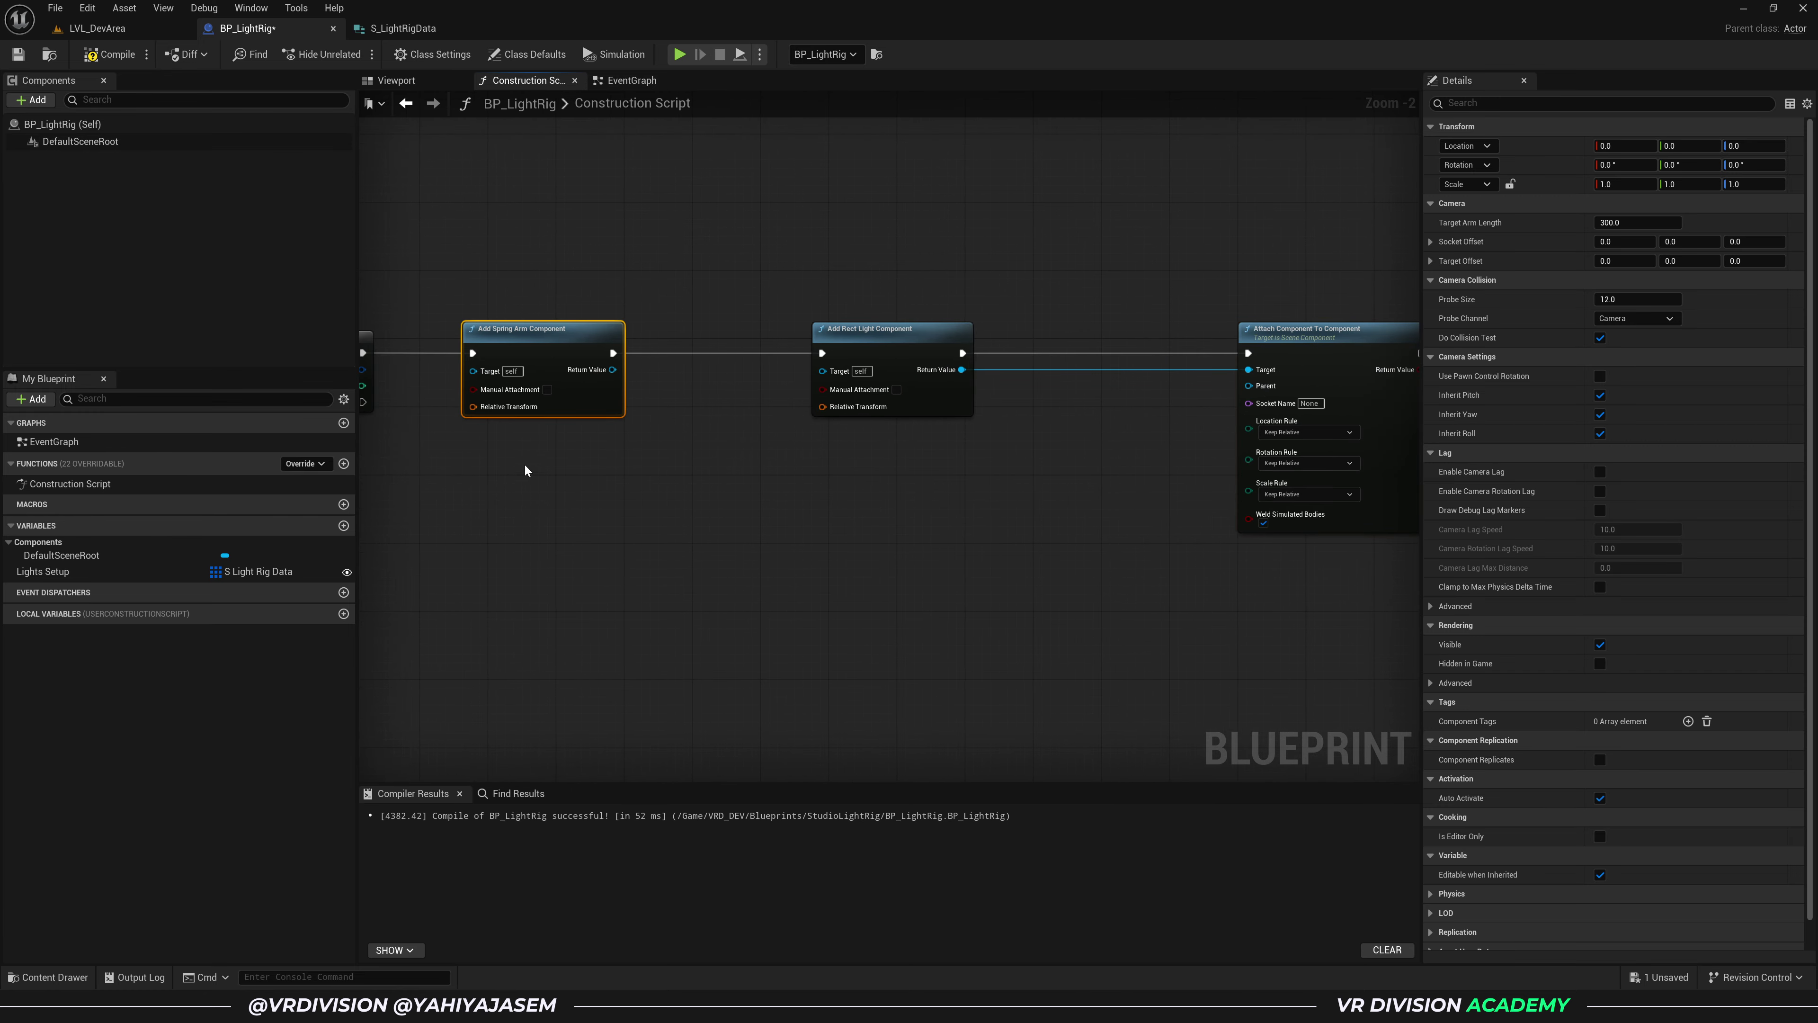
click(526, 465)
drag(612, 369, 1248, 387)
- Route the spring arm's Parent connection beneath the Add Rect Light Component node using two reroute nodes
key(r)
key(r)
key(r)
key(r)
key(r)
key(Escape)
key(ctrl+z)
drag(1140, 516, 1102, 460)
click(1038, 521)
- Move BP_LightRig across the floor toward the sofa in the LVL_DevArea level to test the attached light
click(114, 31)
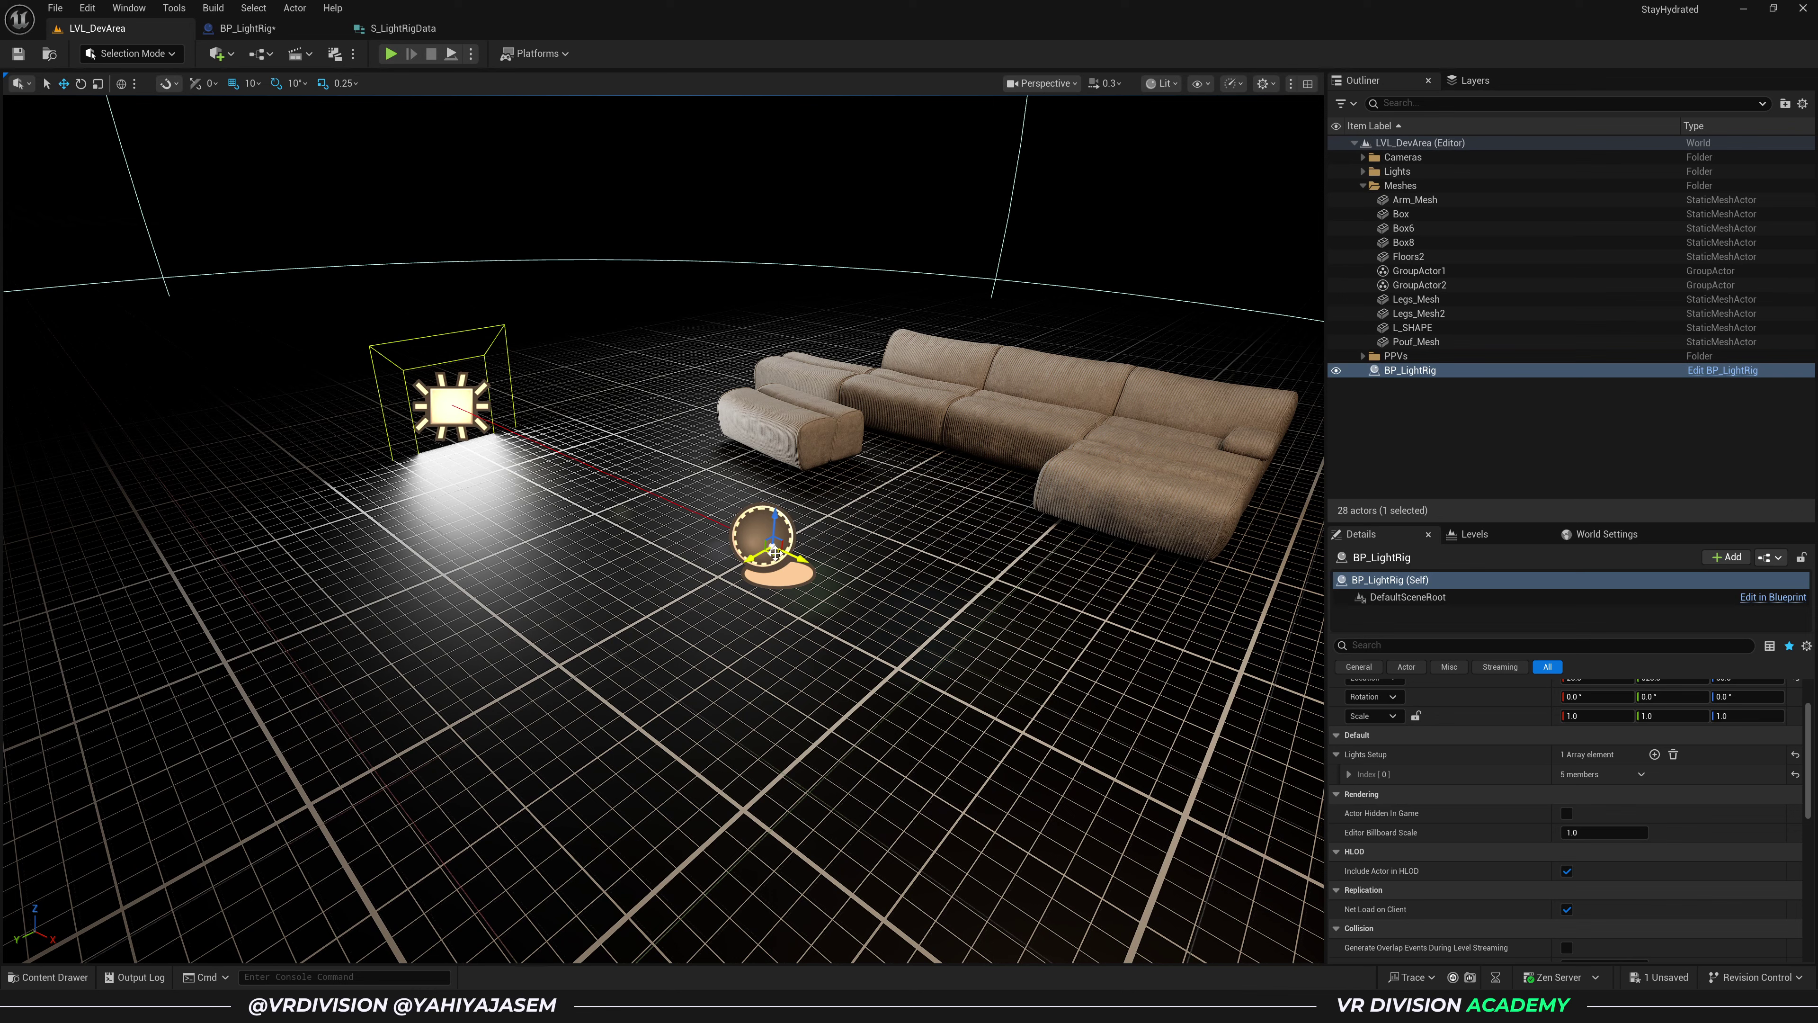
drag(775, 553, 952, 493)
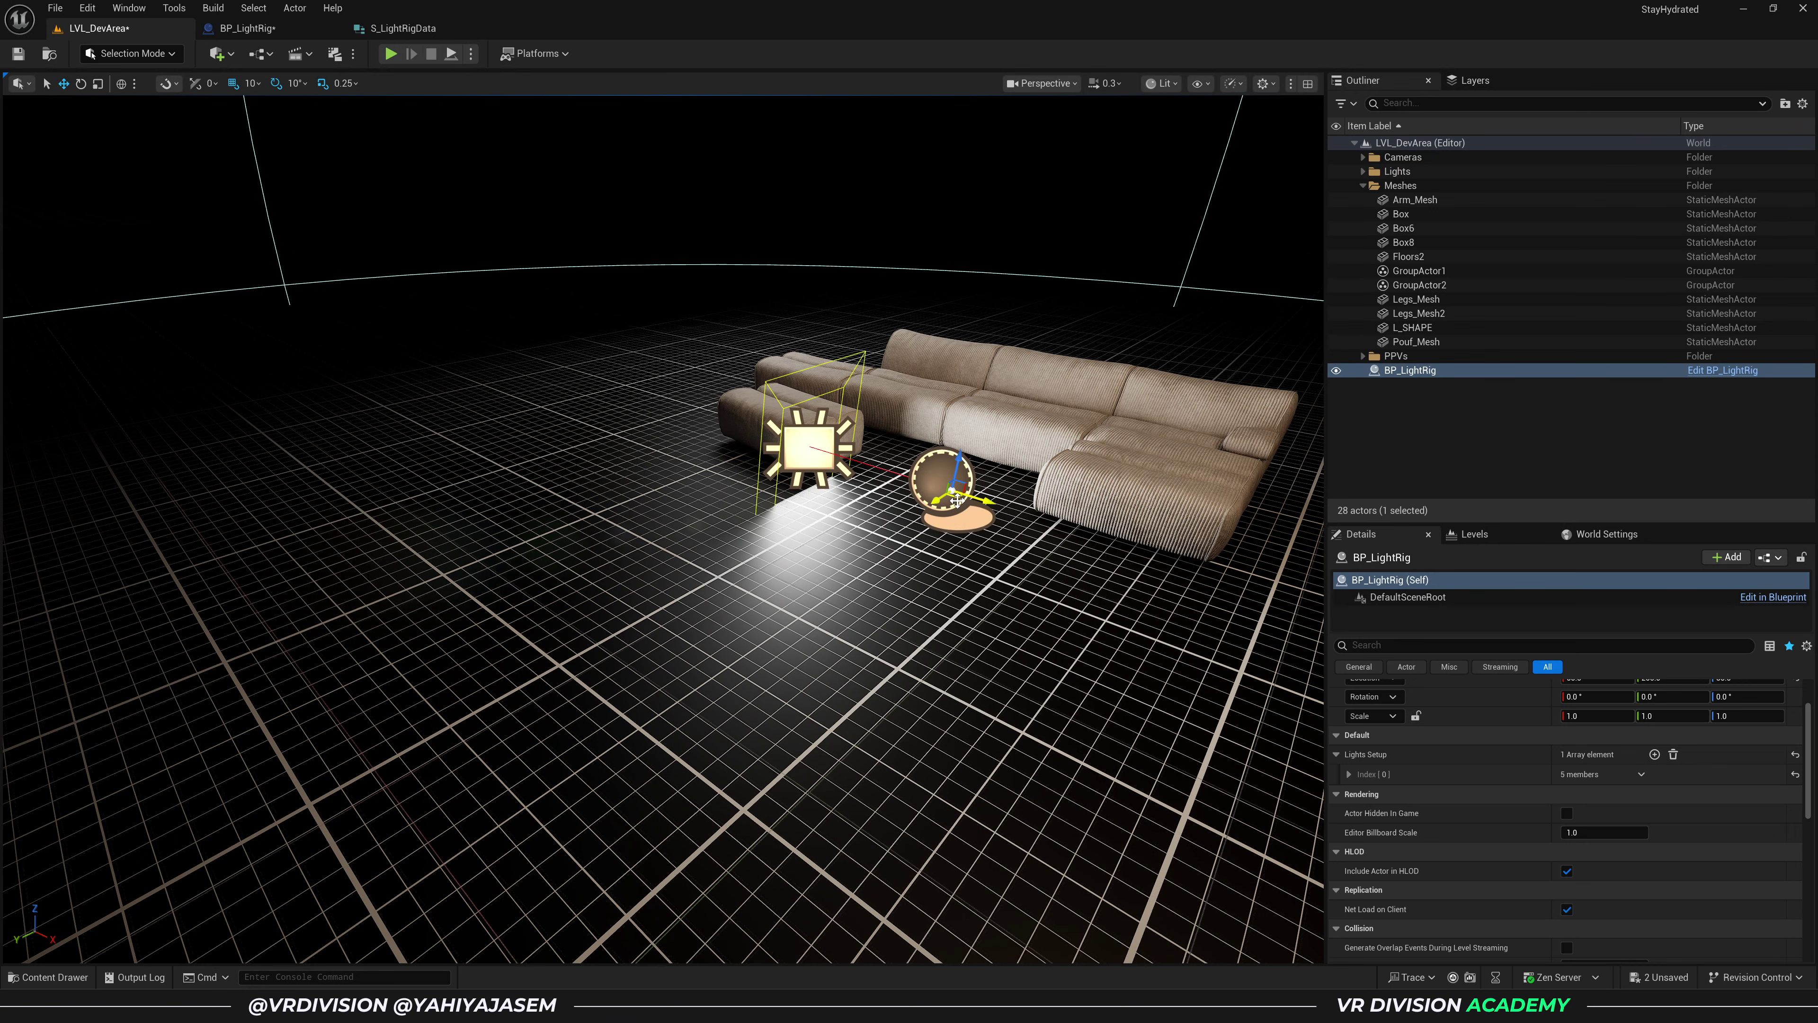
- Add a Set Do Collision Test node from the Return Value of Add Spring Arm Component in BP_LightRig
click(290, 31)
right_drag(626, 287, 740, 267)
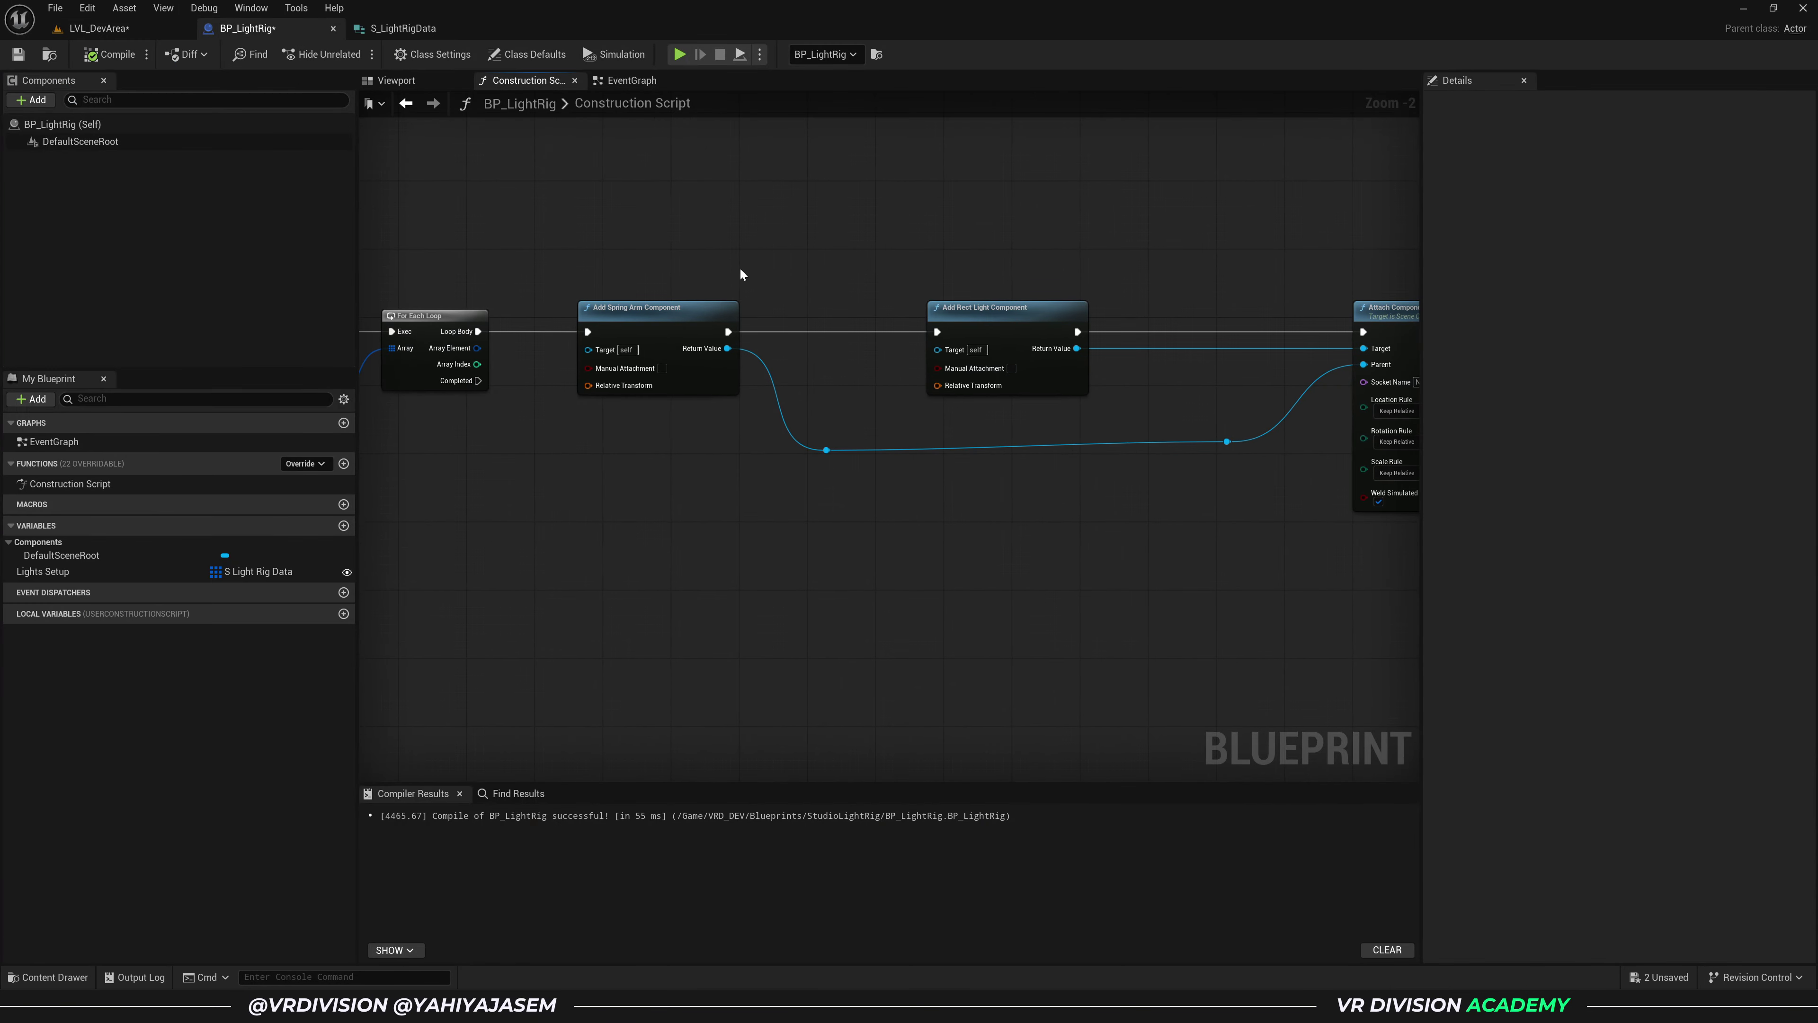
drag(693, 309, 573, 267)
scroll(637, 311, up, 2)
key(ctrl+z)
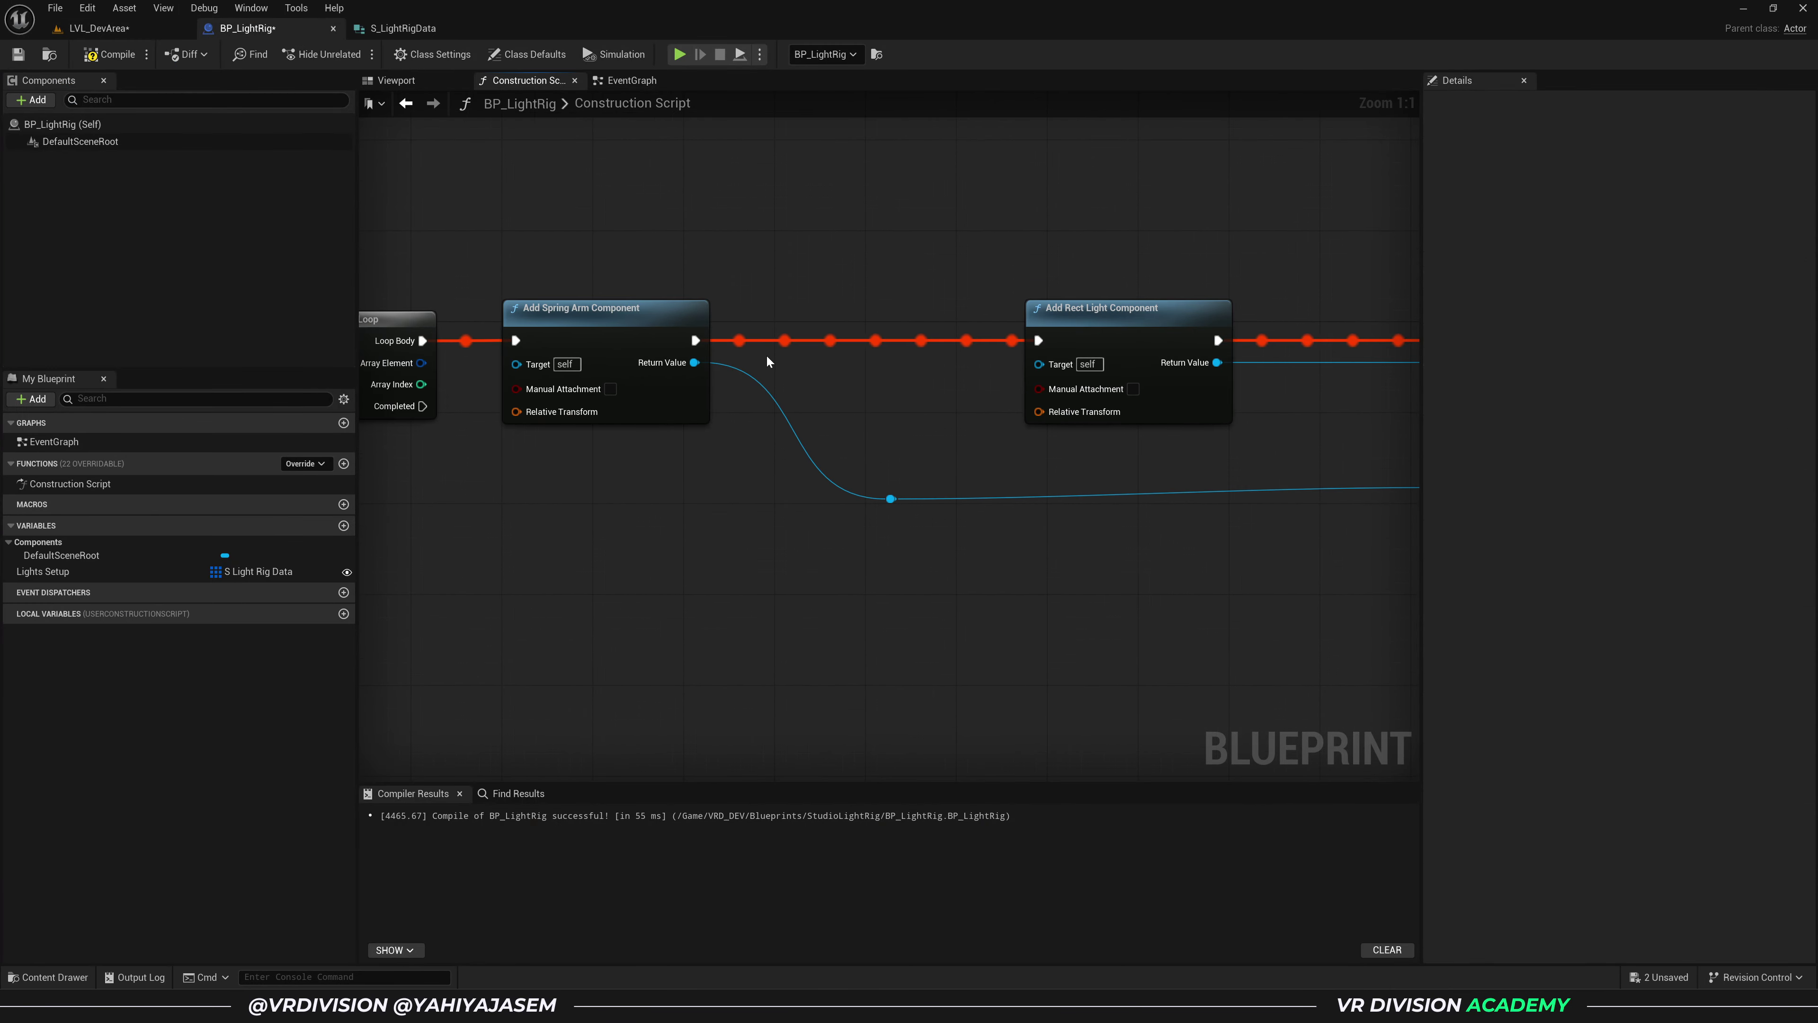
drag(695, 363, 771, 371)
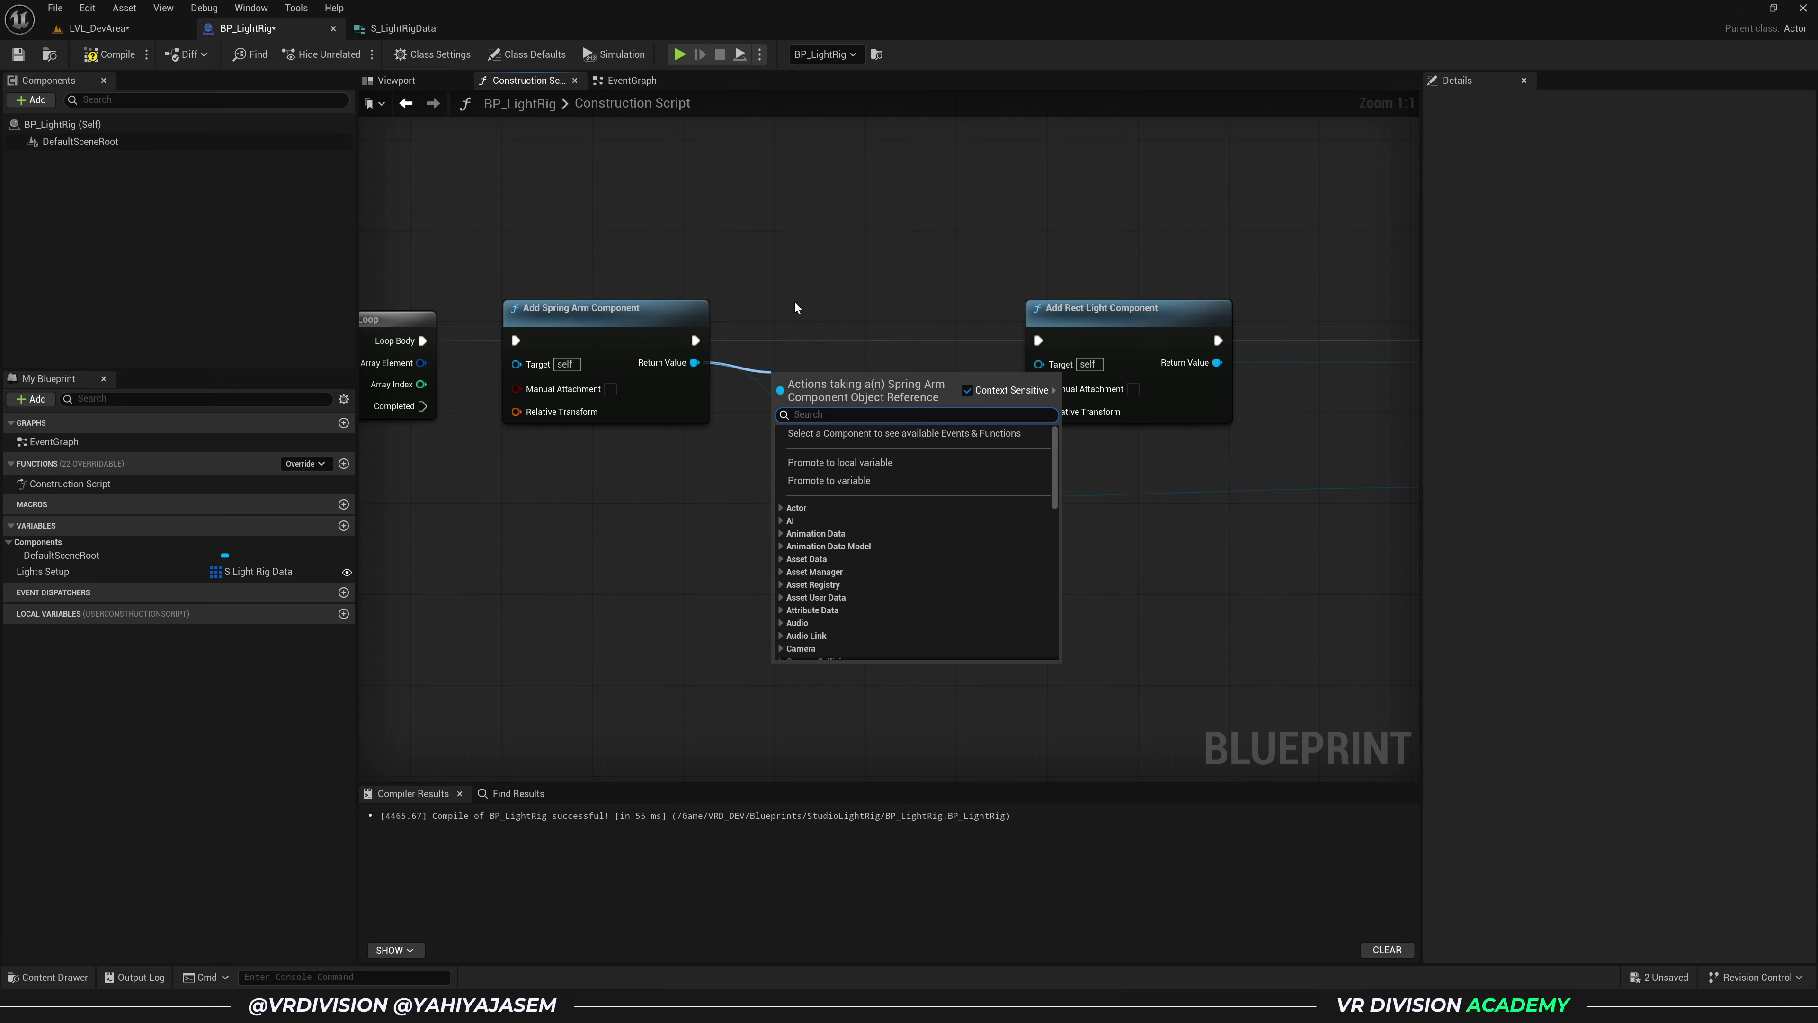
text(collusu)
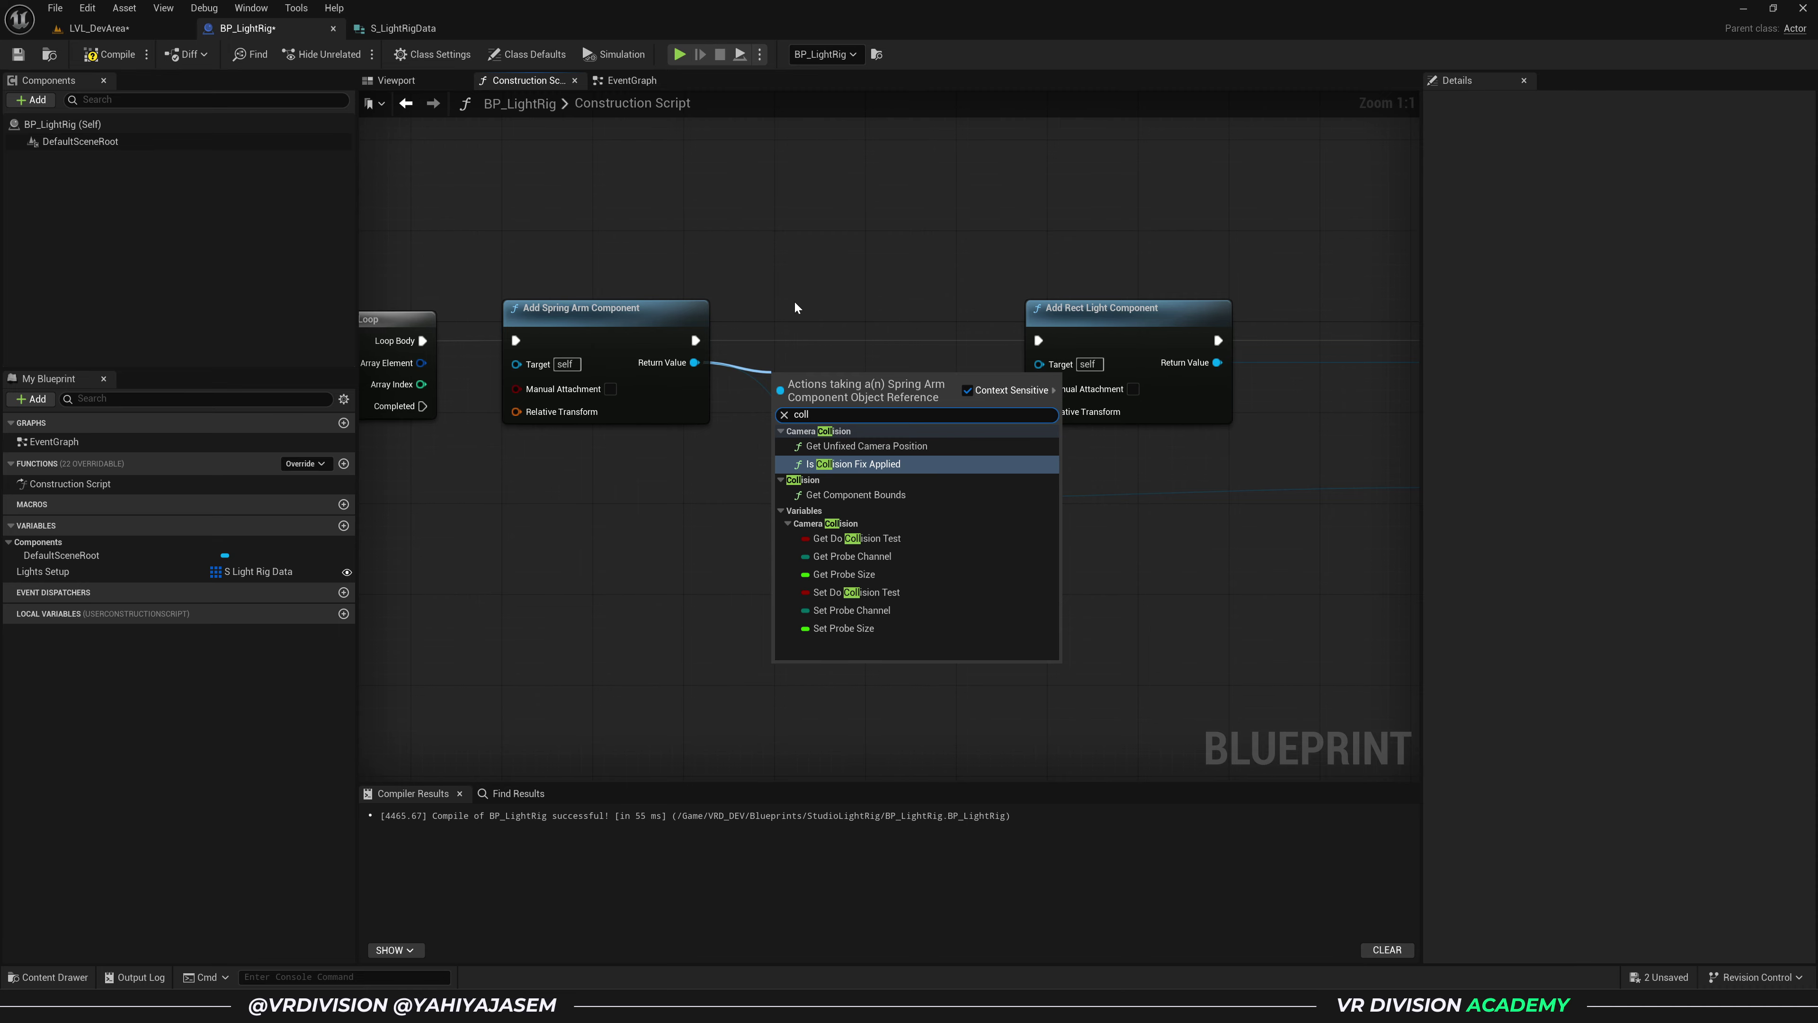
key(BackSpace)
key(BackSpace)
key(BackSpace)
text(ision)
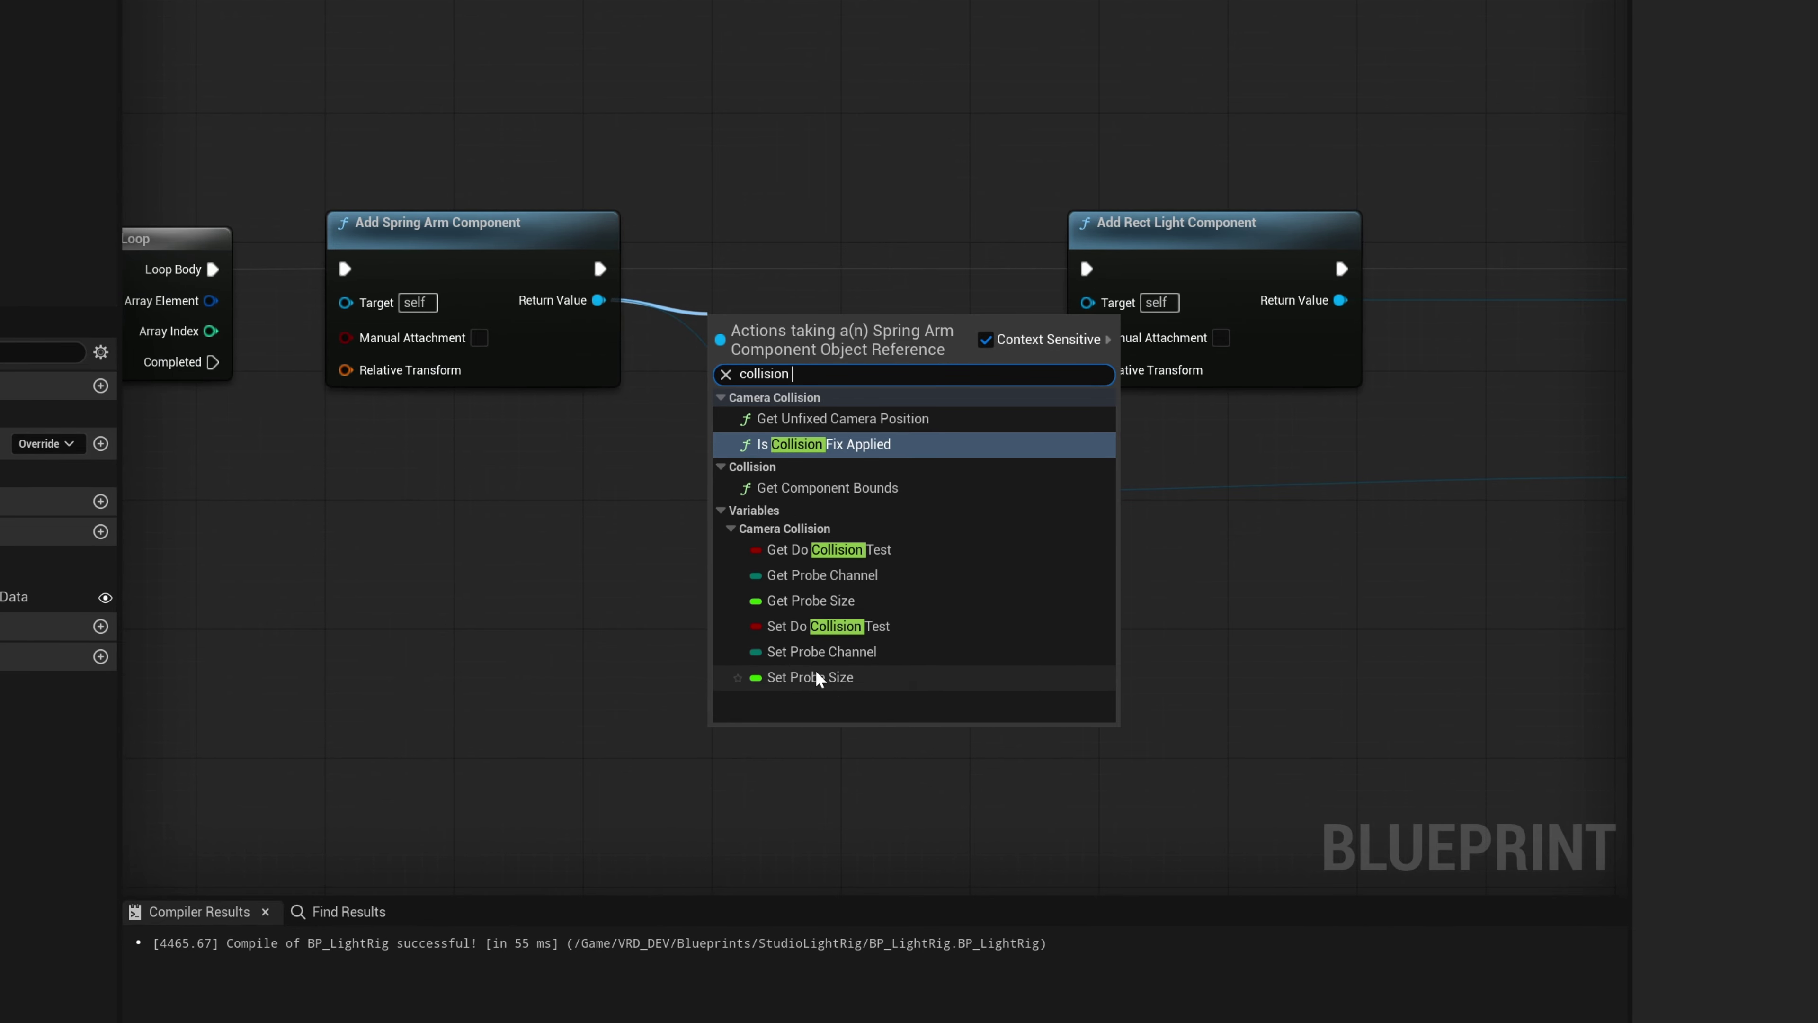
click(882, 627)
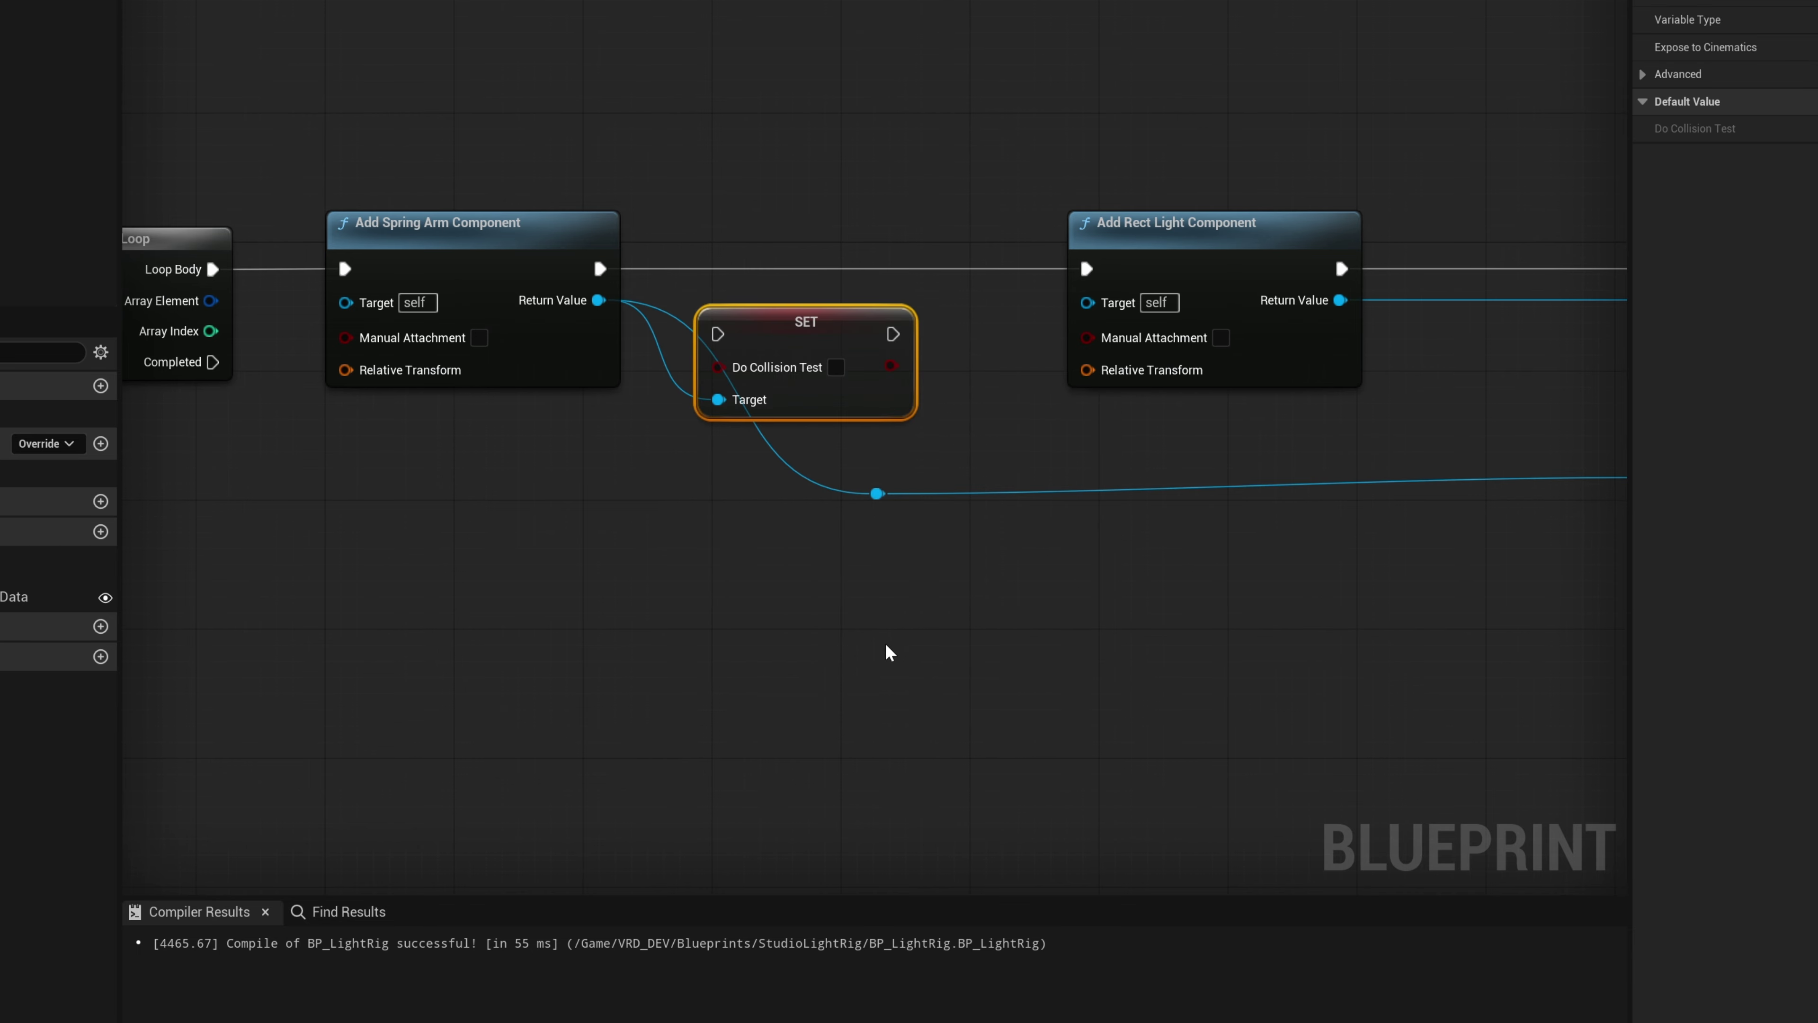
- Insert the Set Do Collision Test node into the execution flow between the spring arm and rect light nodes, and compile BP_LightRig
drag(795, 342, 937, 309)
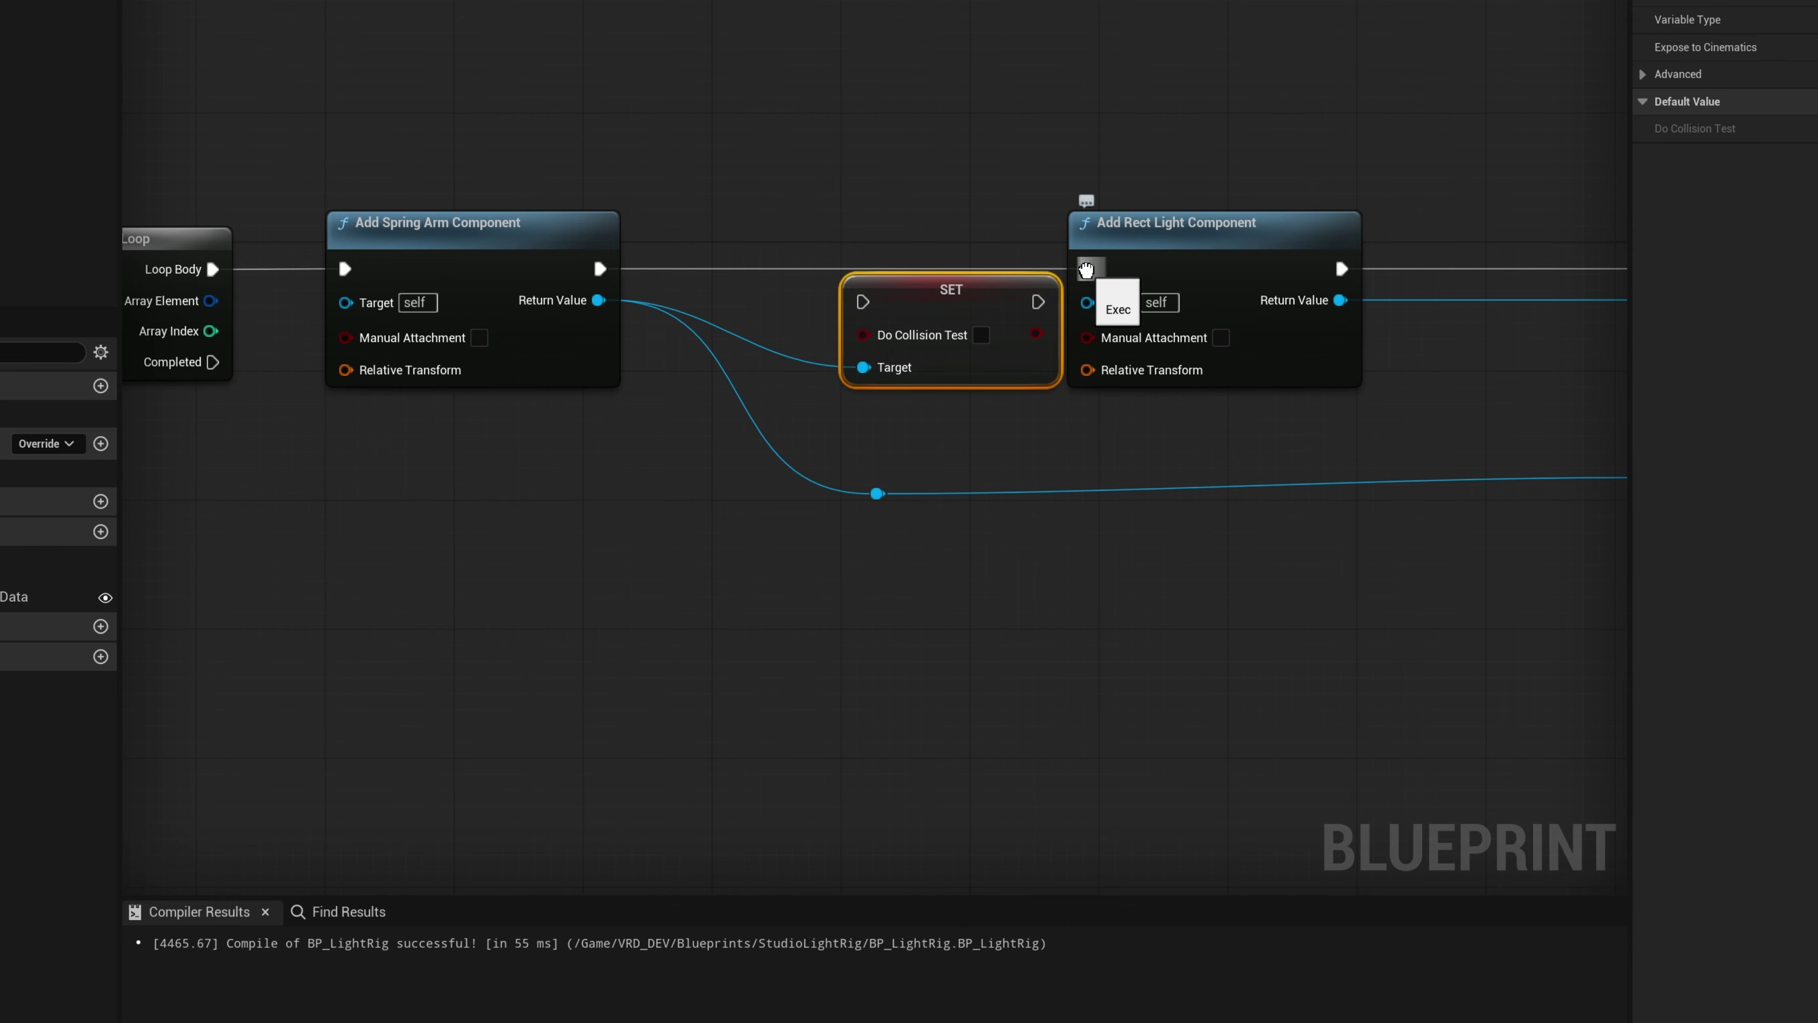
ctrl+drag(1088, 275, 802, 241)
ctrl+drag(861, 300, 863, 301)
drag(926, 285, 1086, 271)
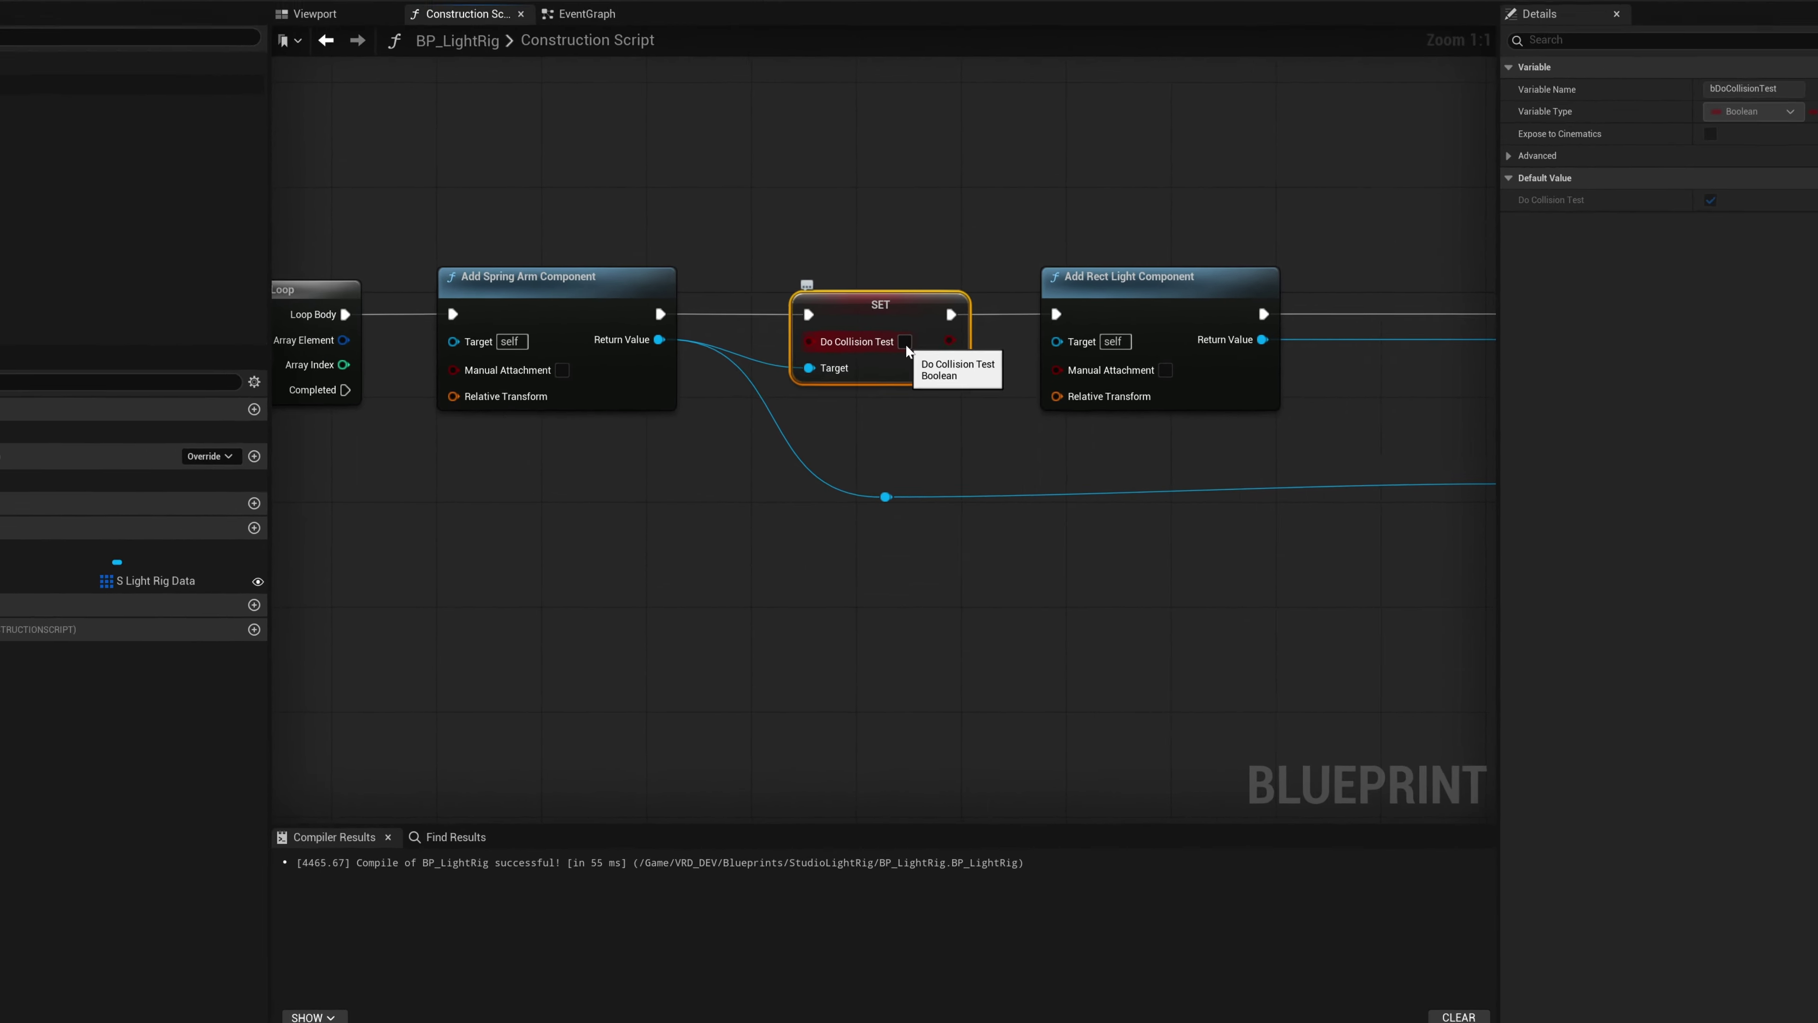
click(101, 53)
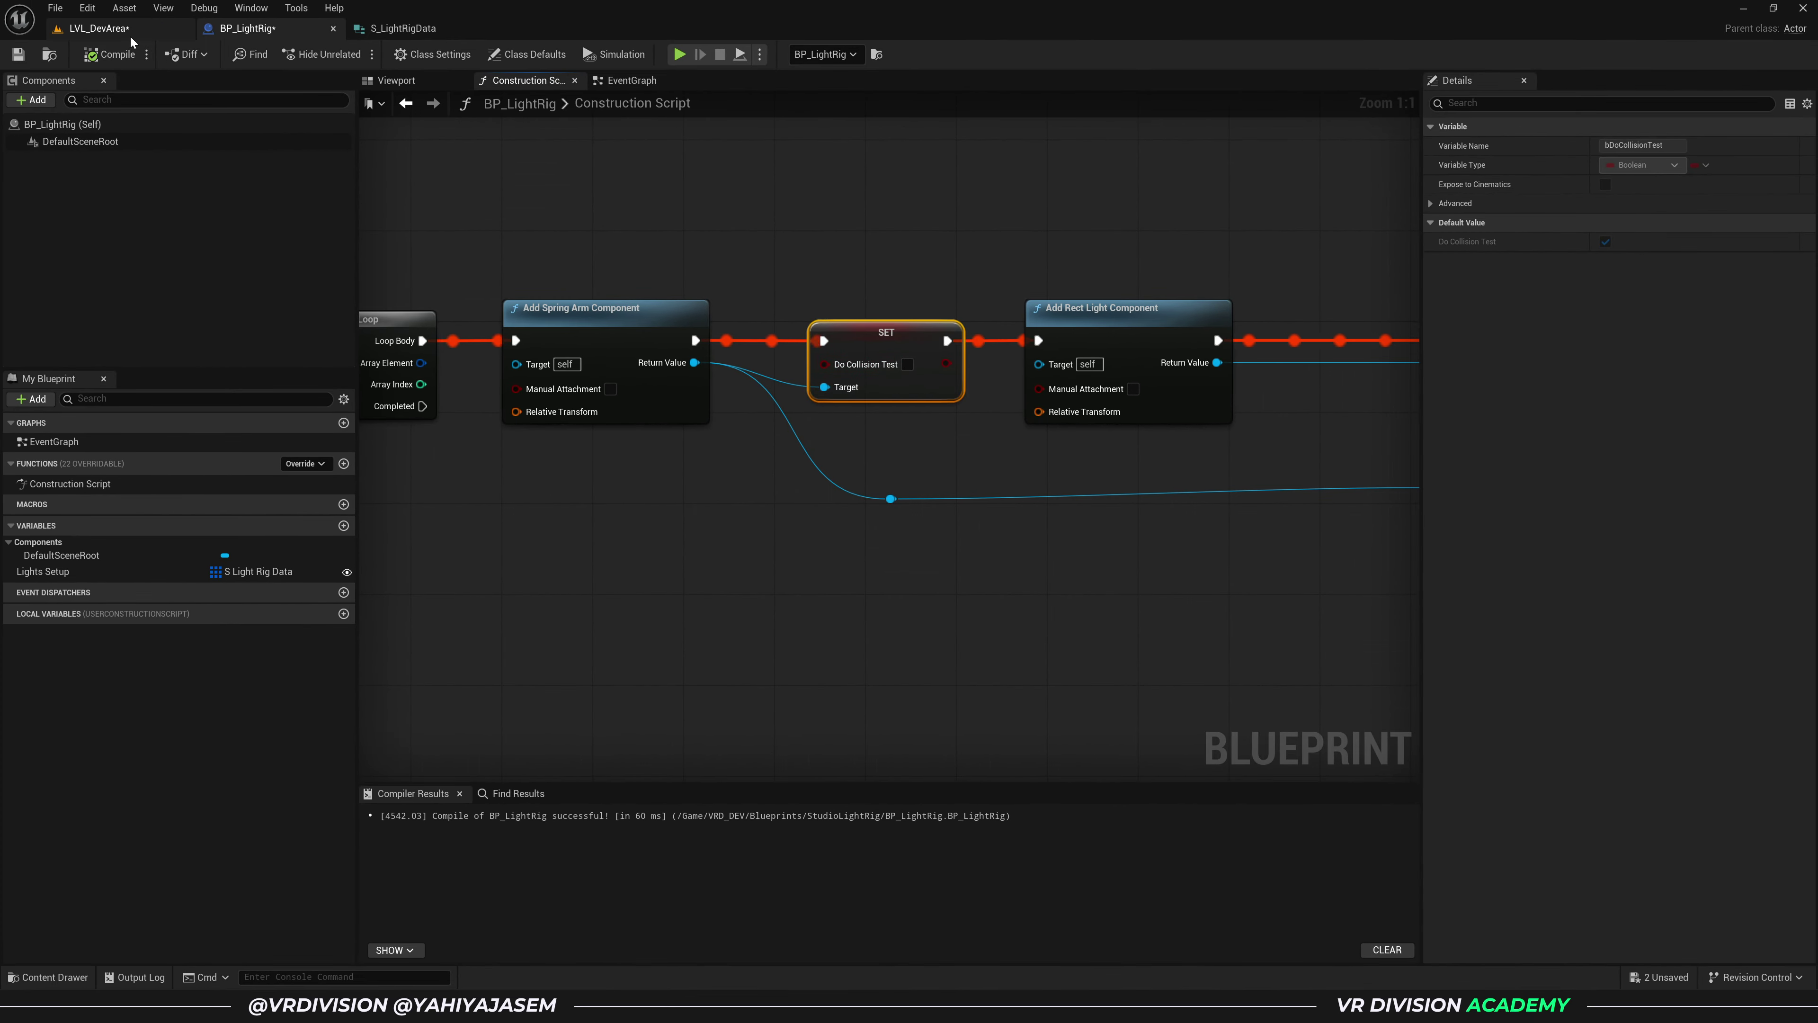
- Try enabling Do Collision Test, compile BP_LightRig, and compare the light's position in the LVL_DevArea level with both settings
click(99, 28)
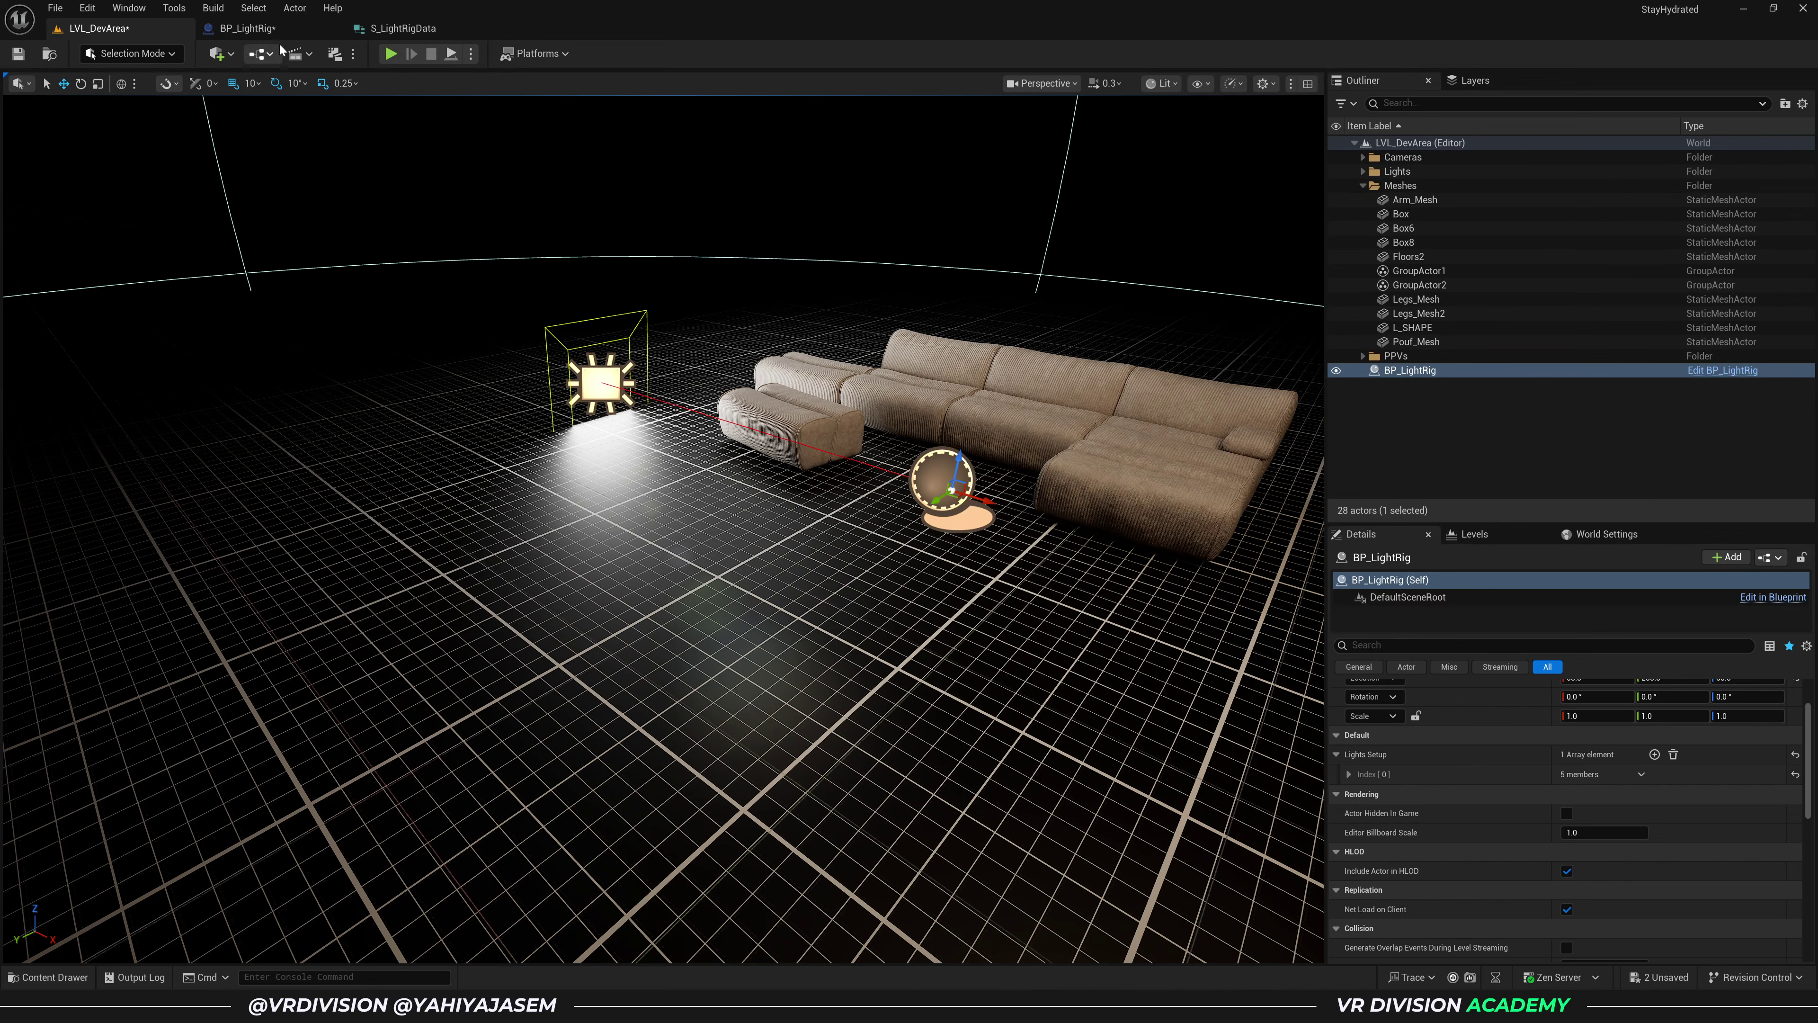
click(280, 30)
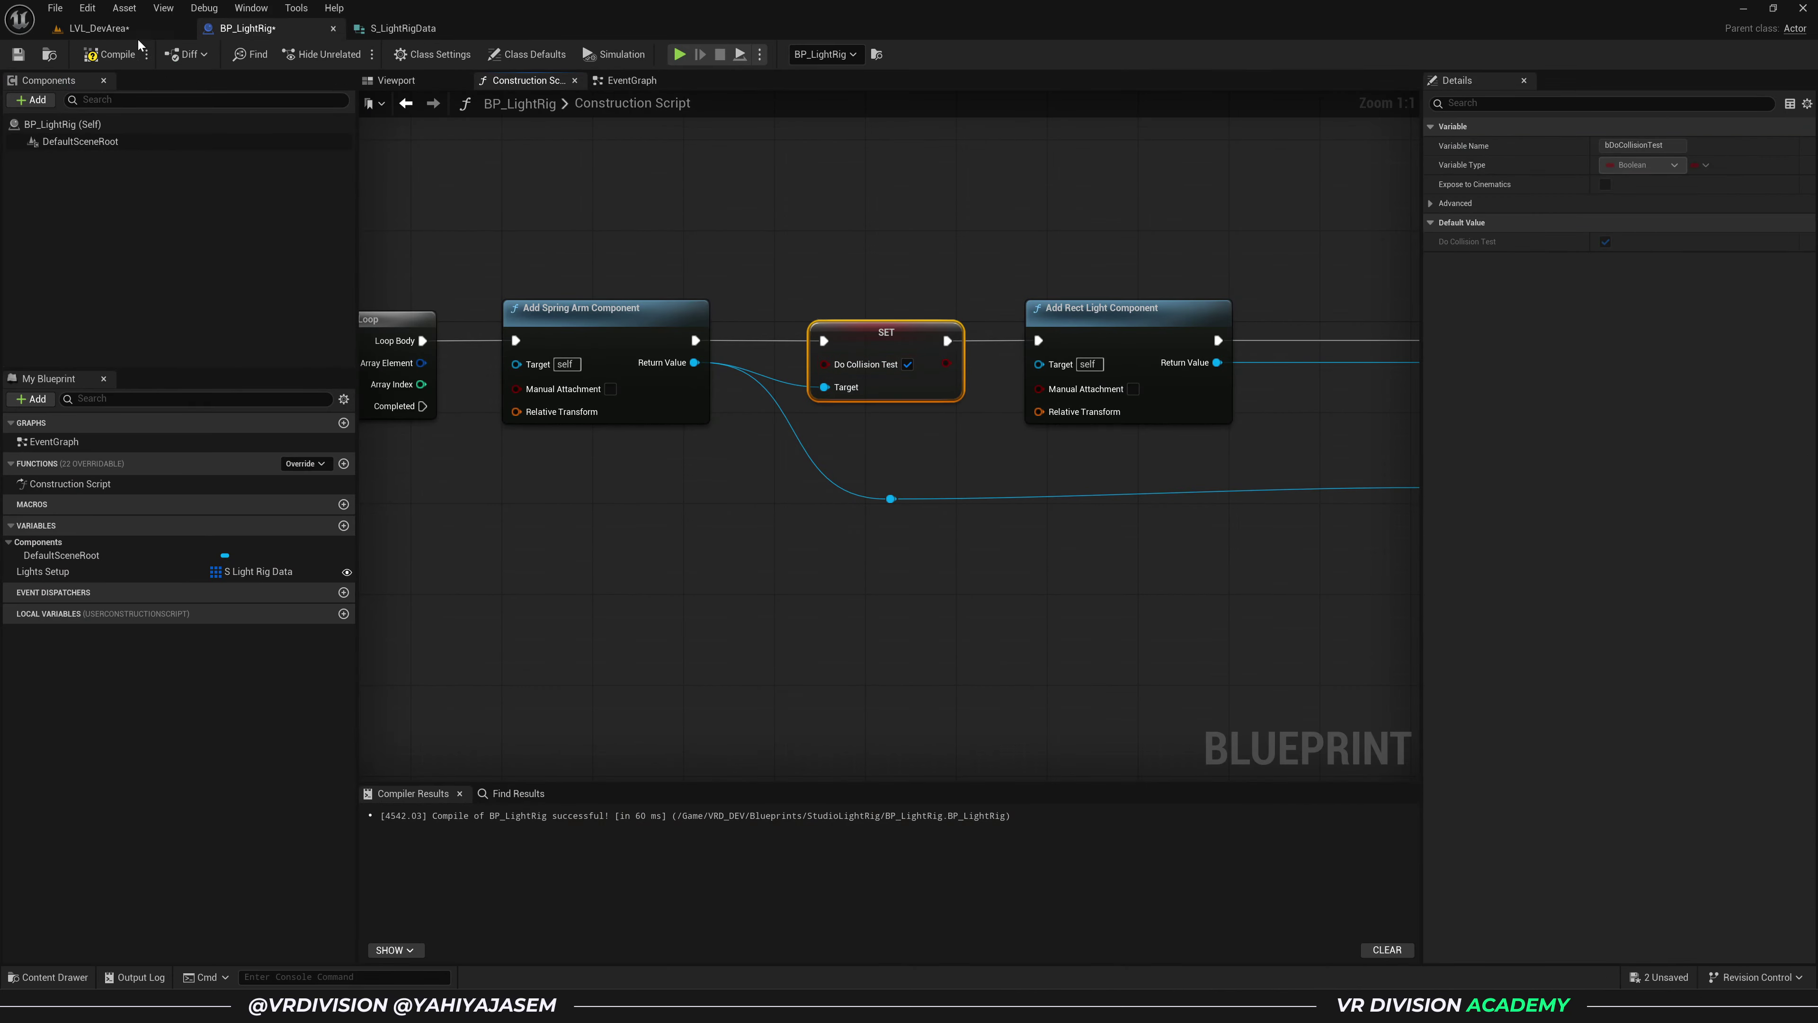
click(107, 28)
click(241, 30)
click(100, 28)
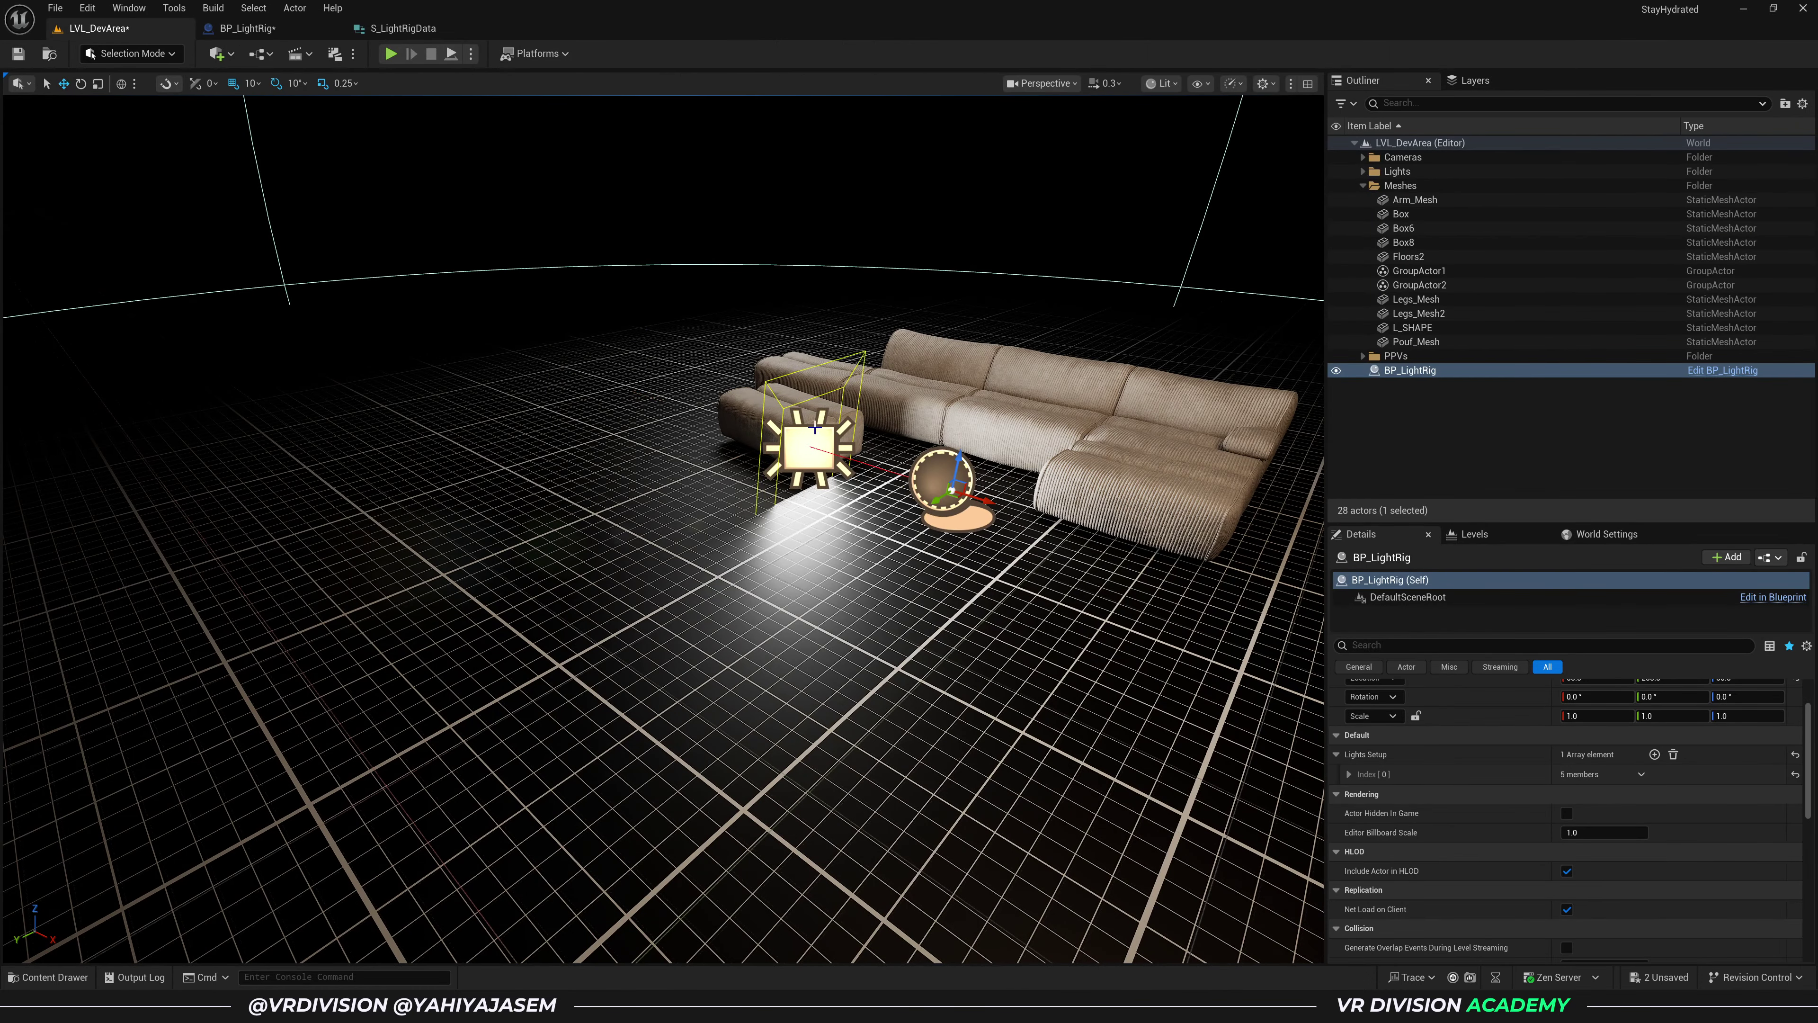
- Disable Do Collision Test on the Set node, compile BP_LightRig, and save all unsaved assets
click(244, 28)
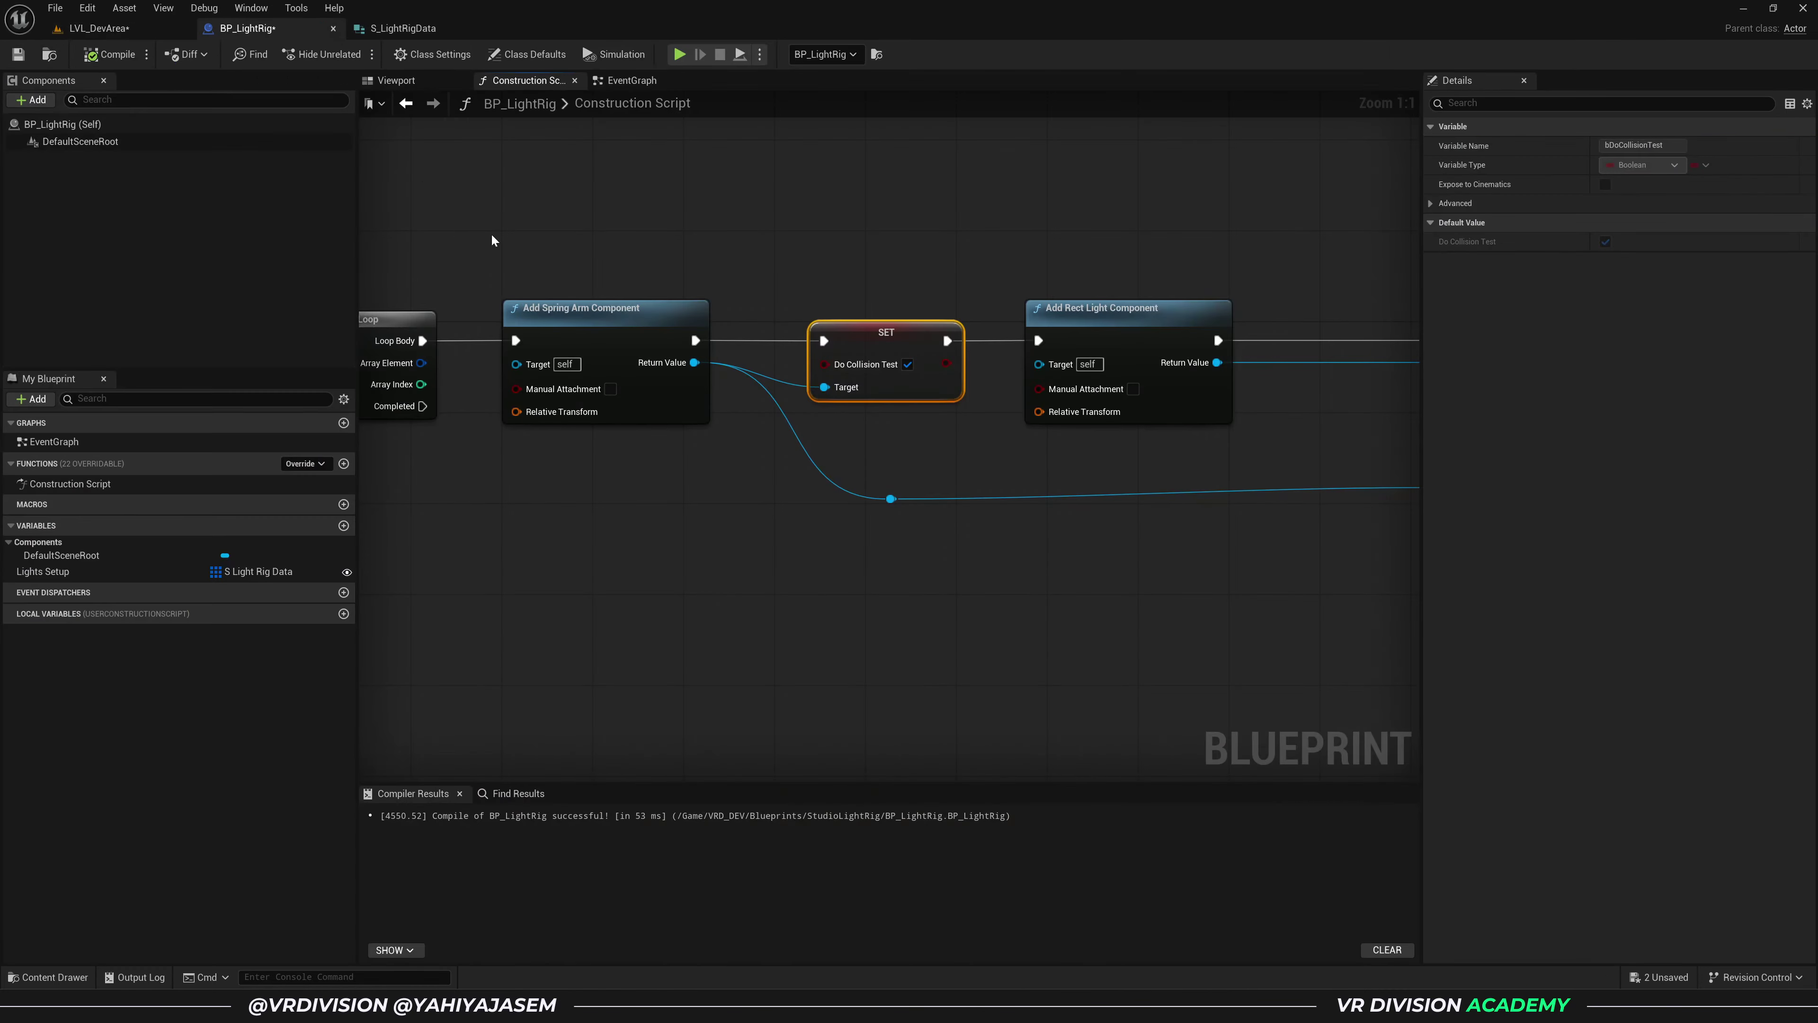
click(908, 365)
click(109, 55)
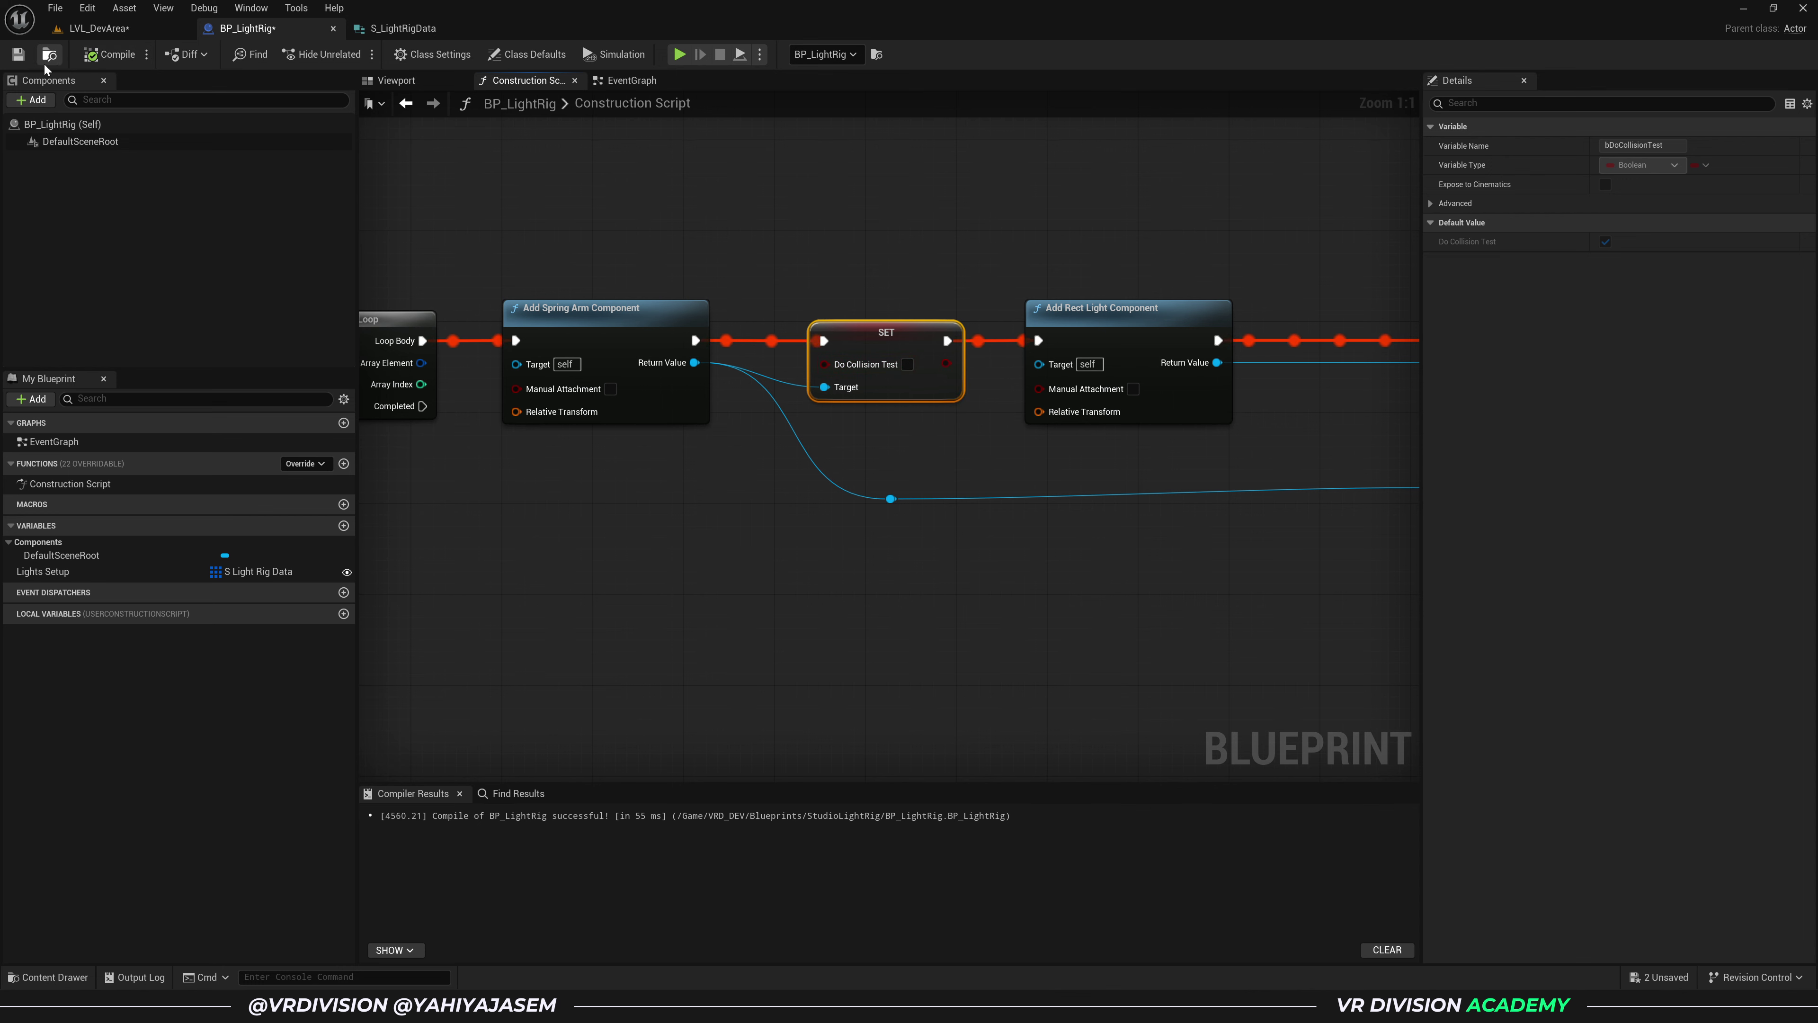
key(ctrl+shift+s)
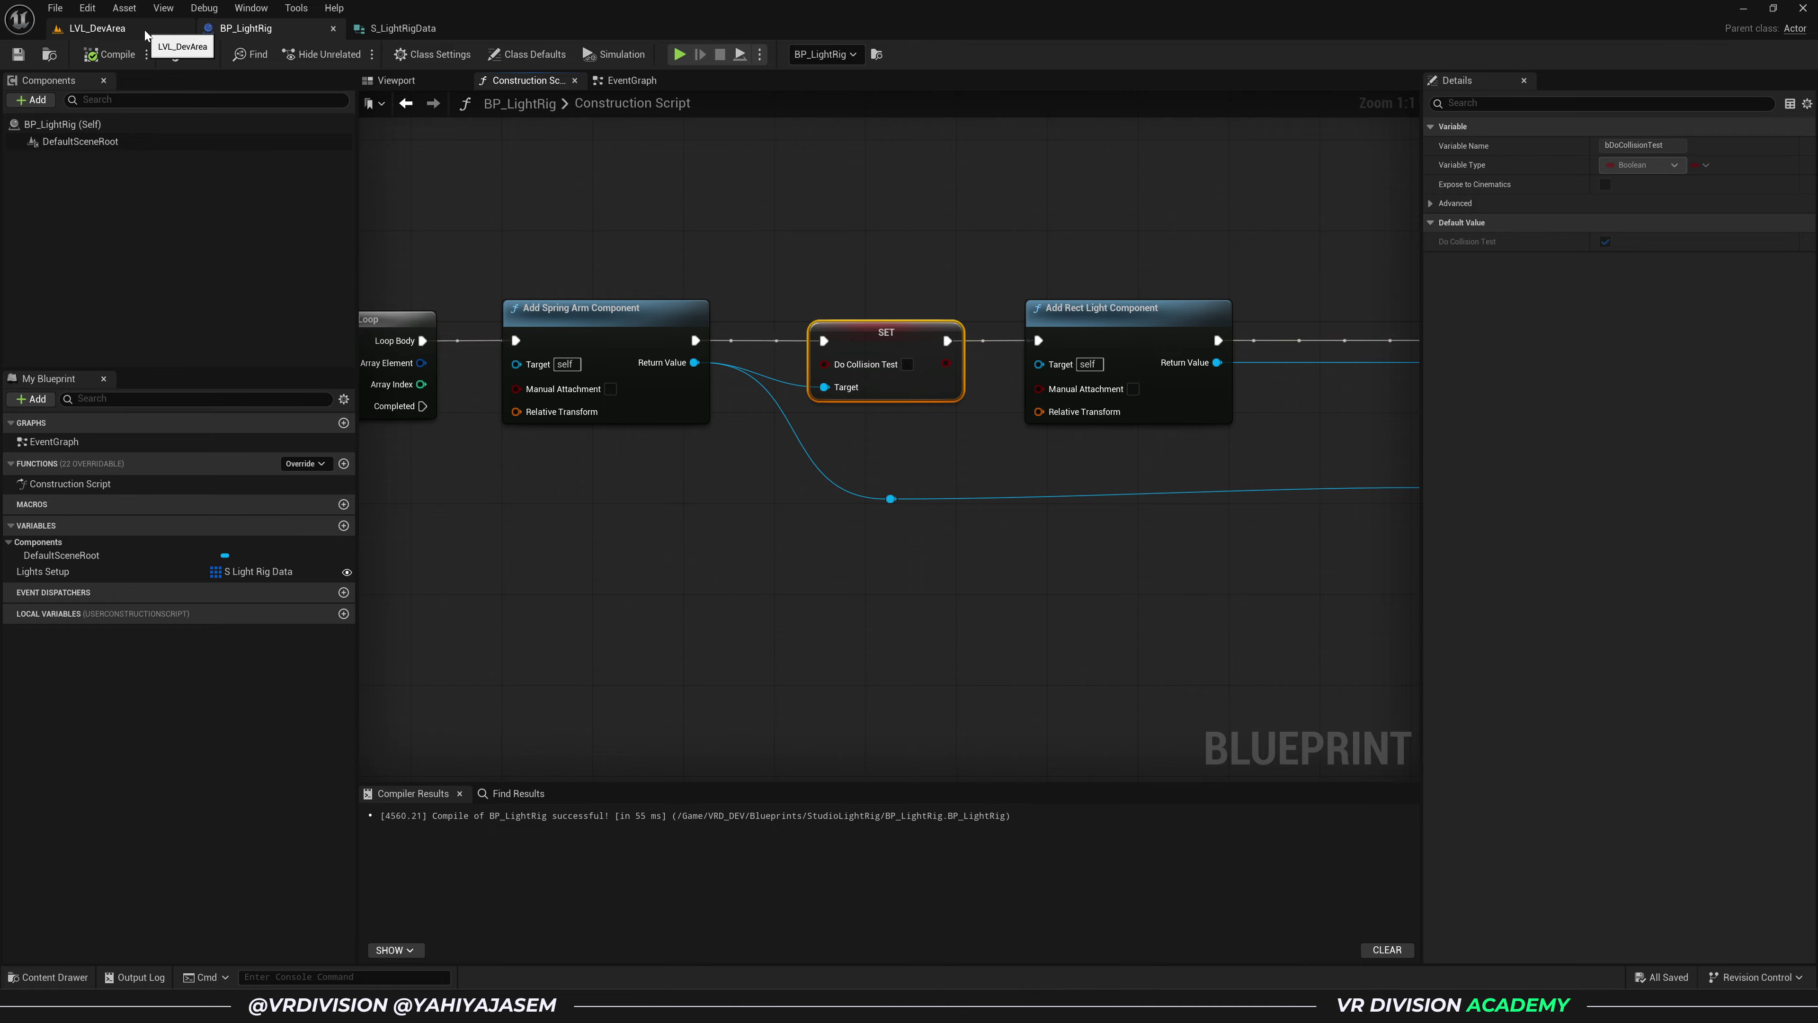
- Move BP_LightRig away from the sofa in LVL_DevArea to check that the light keeps its arm distance
click(143, 32)
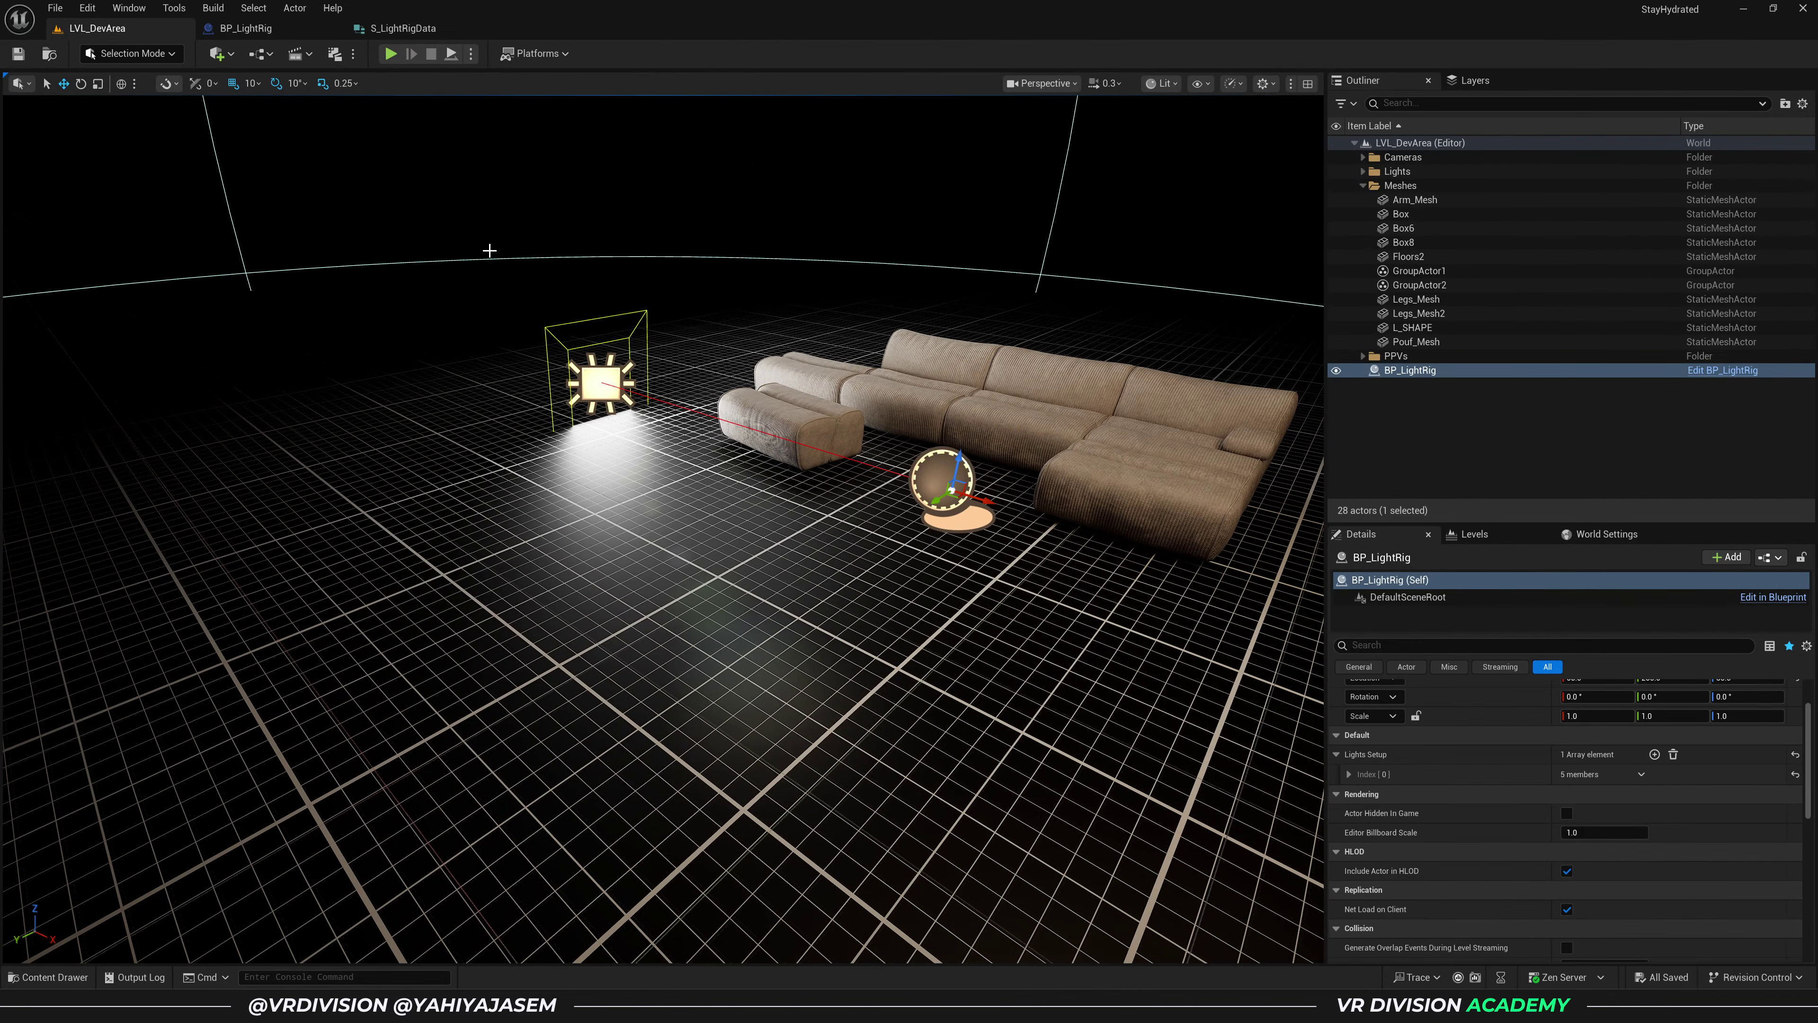
drag(955, 488, 786, 594)
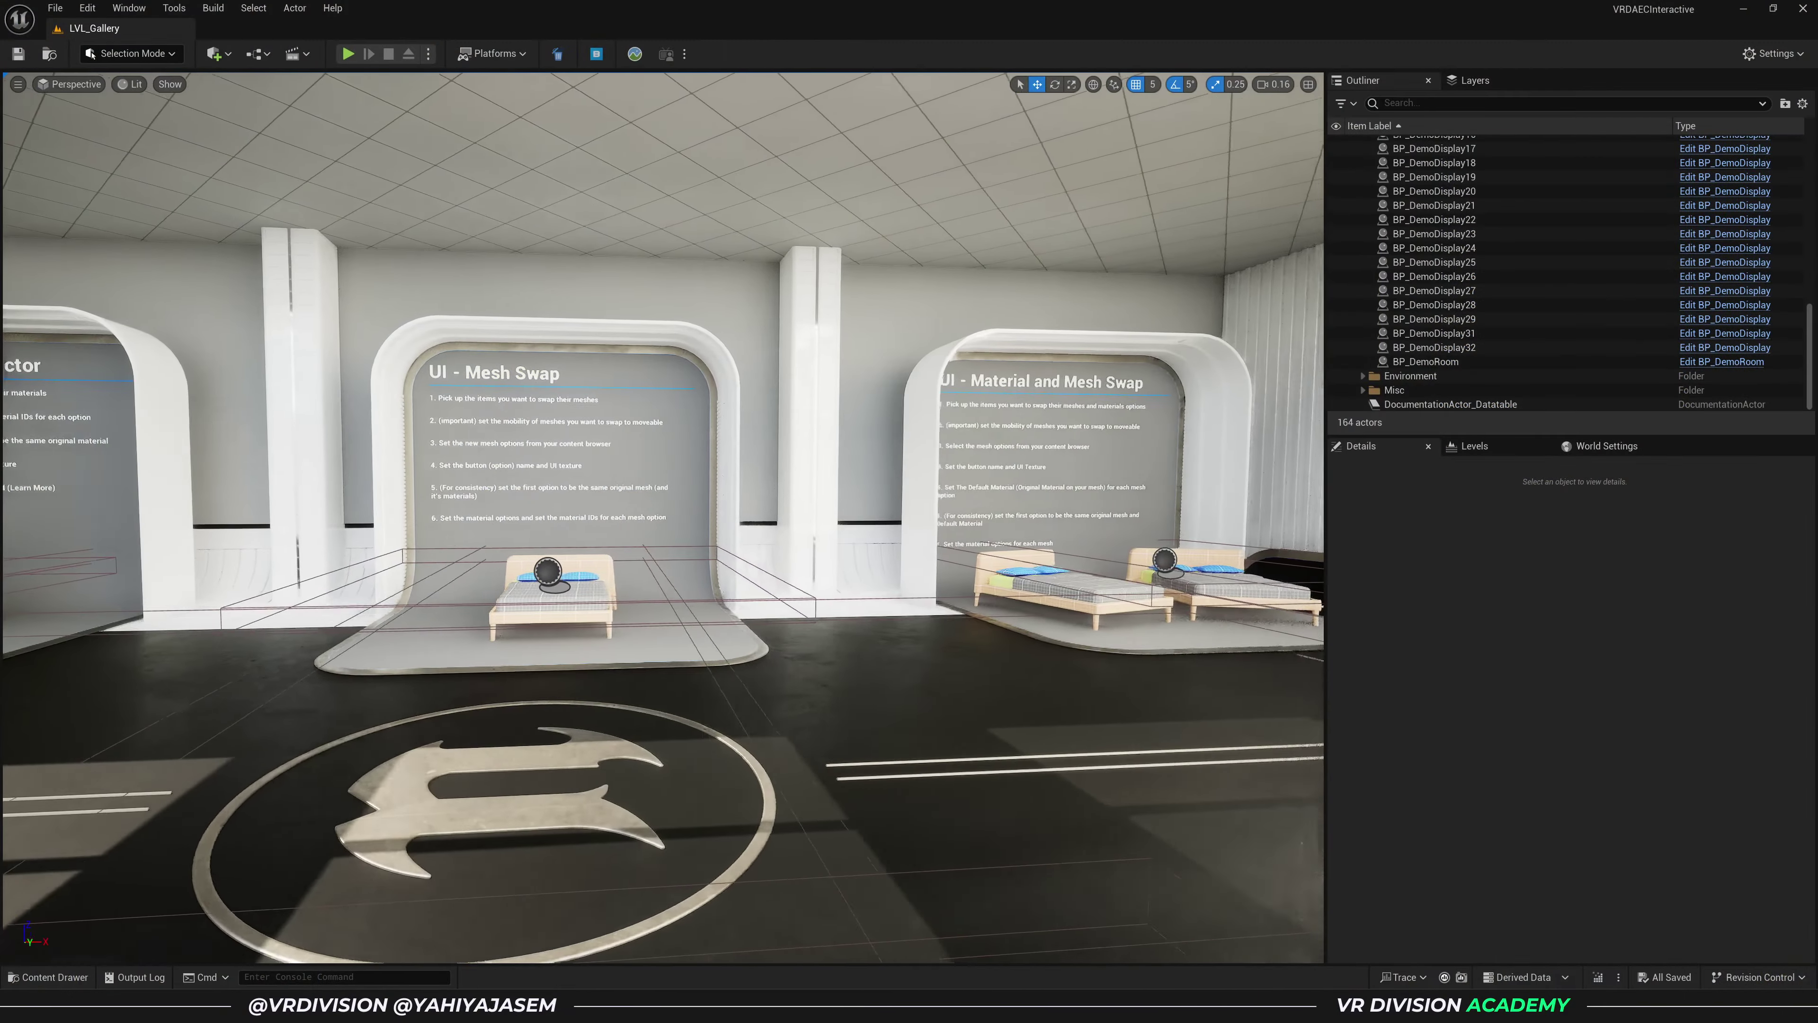
key(d)
mouse_move(662, 517)
right_down()
mouse_move(484, 517)
mouse_move(627, 517)
right_up()
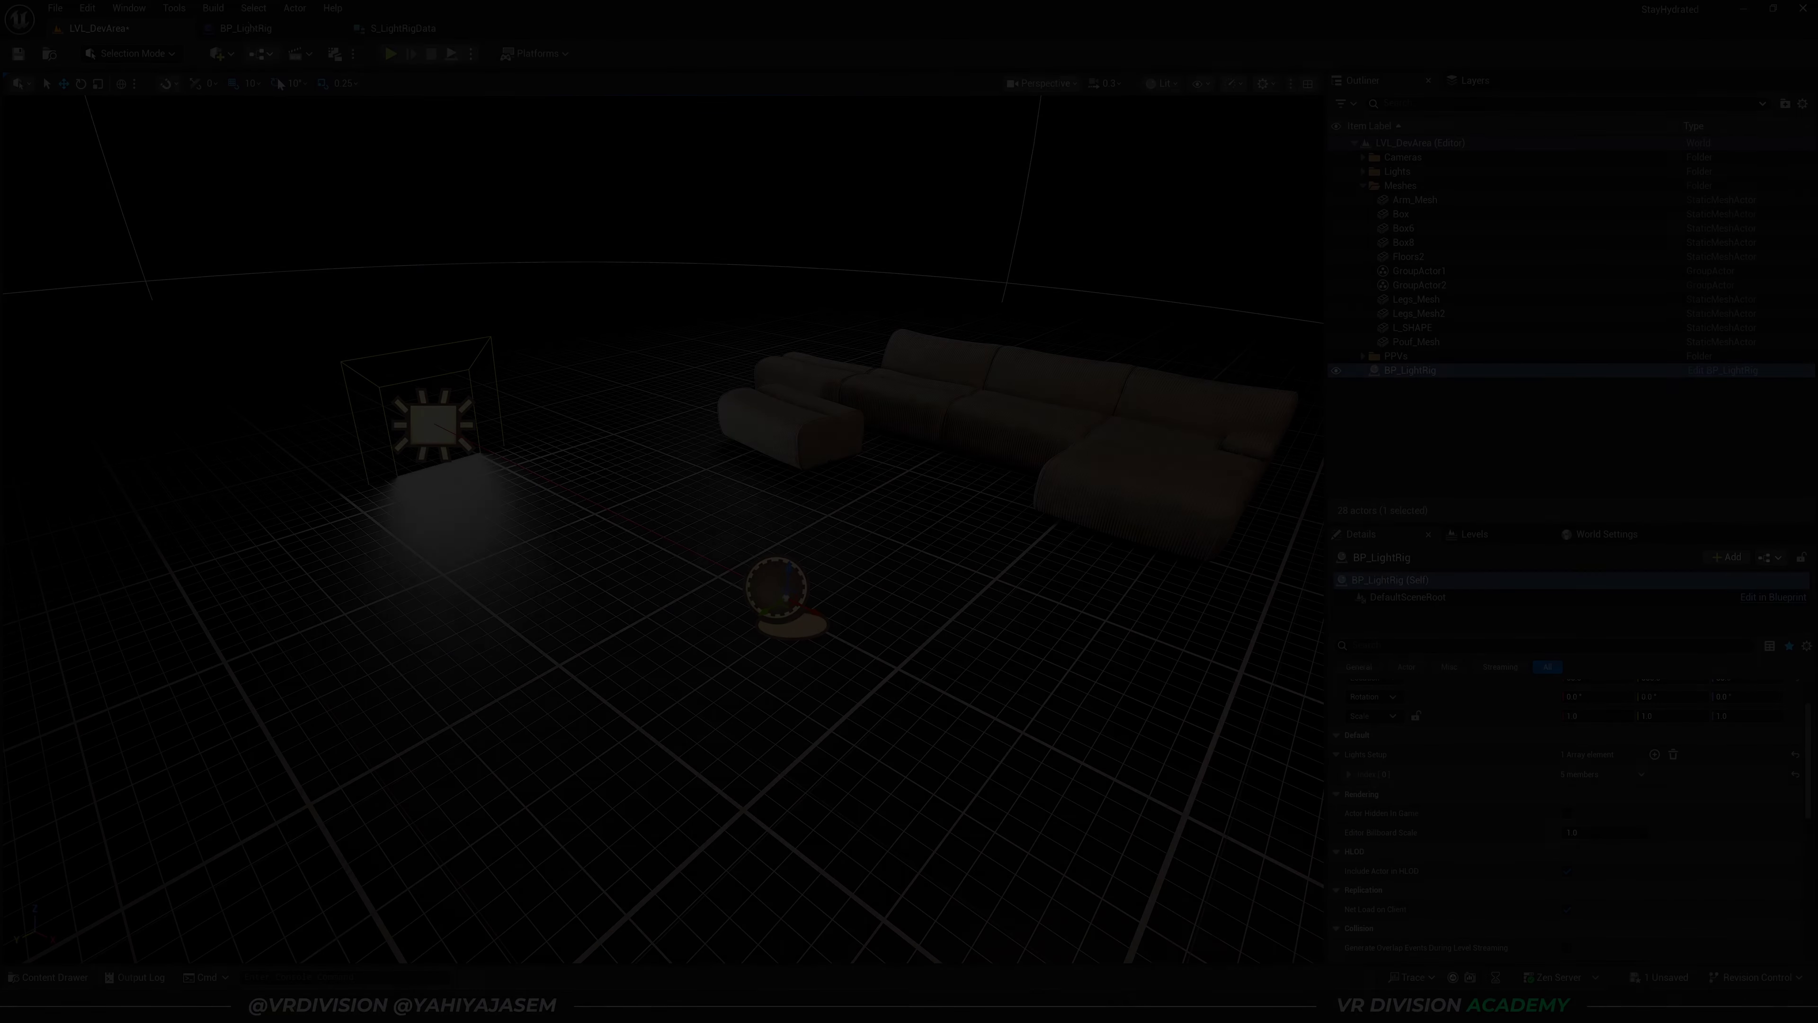
- Move BP_LightRig's Attach Component To Component node farther from Add Rect Light Component and nudge the two reroute nodes
click(246, 28)
scroll(958, 263, down, 2)
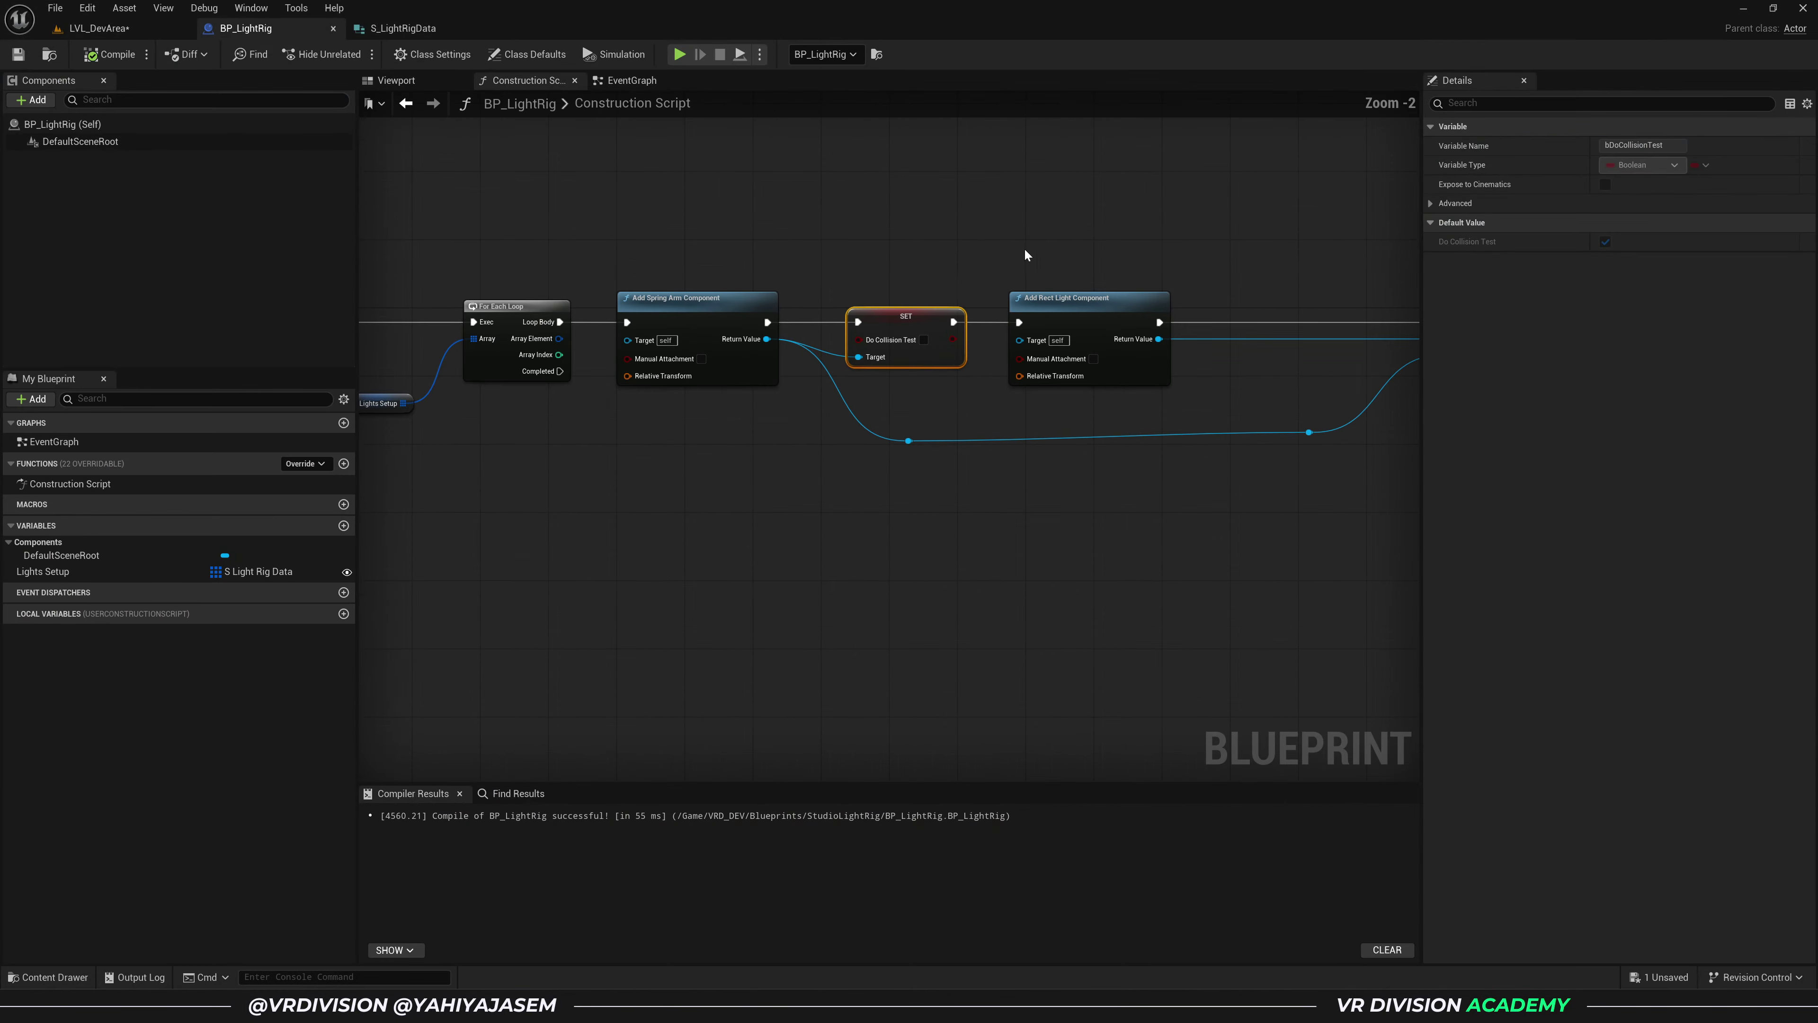
right_drag(1333, 291, 1065, 253)
drag(1254, 290, 1305, 291)
drag(1120, 372, 593, 447)
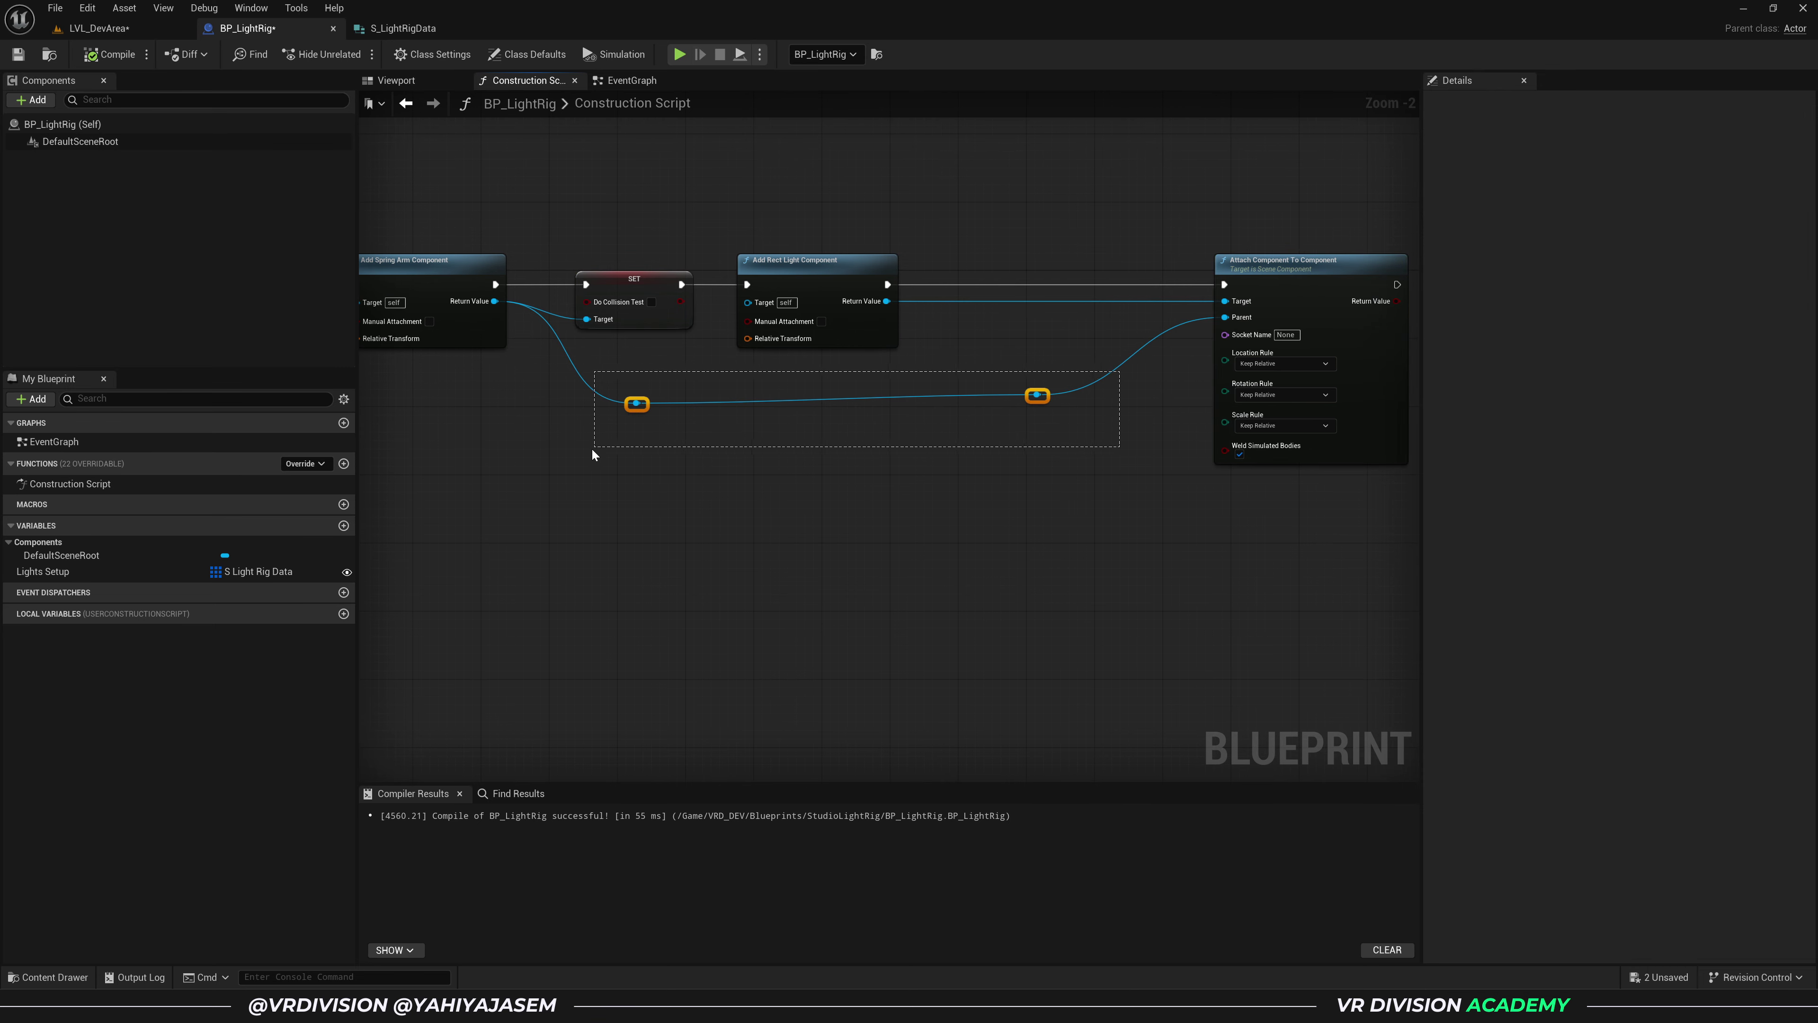
scroll(1082, 398, down, 2)
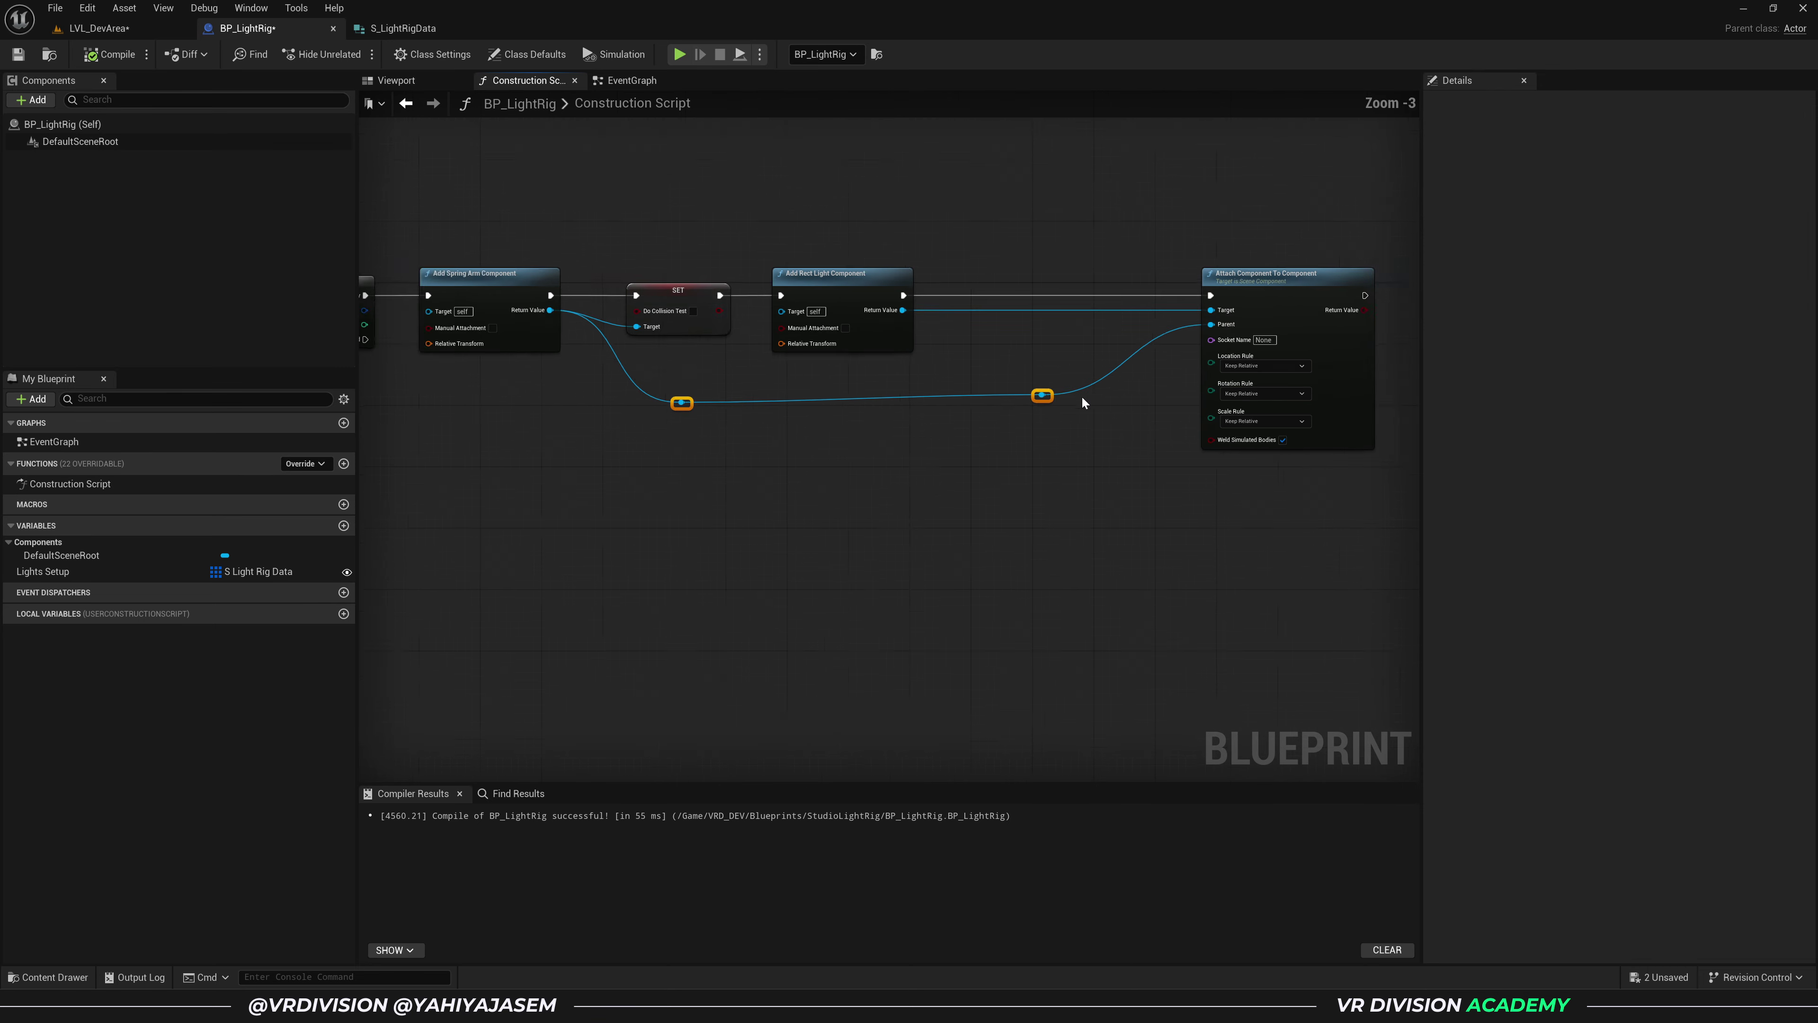
drag(680, 335, 904, 516)
click(694, 446)
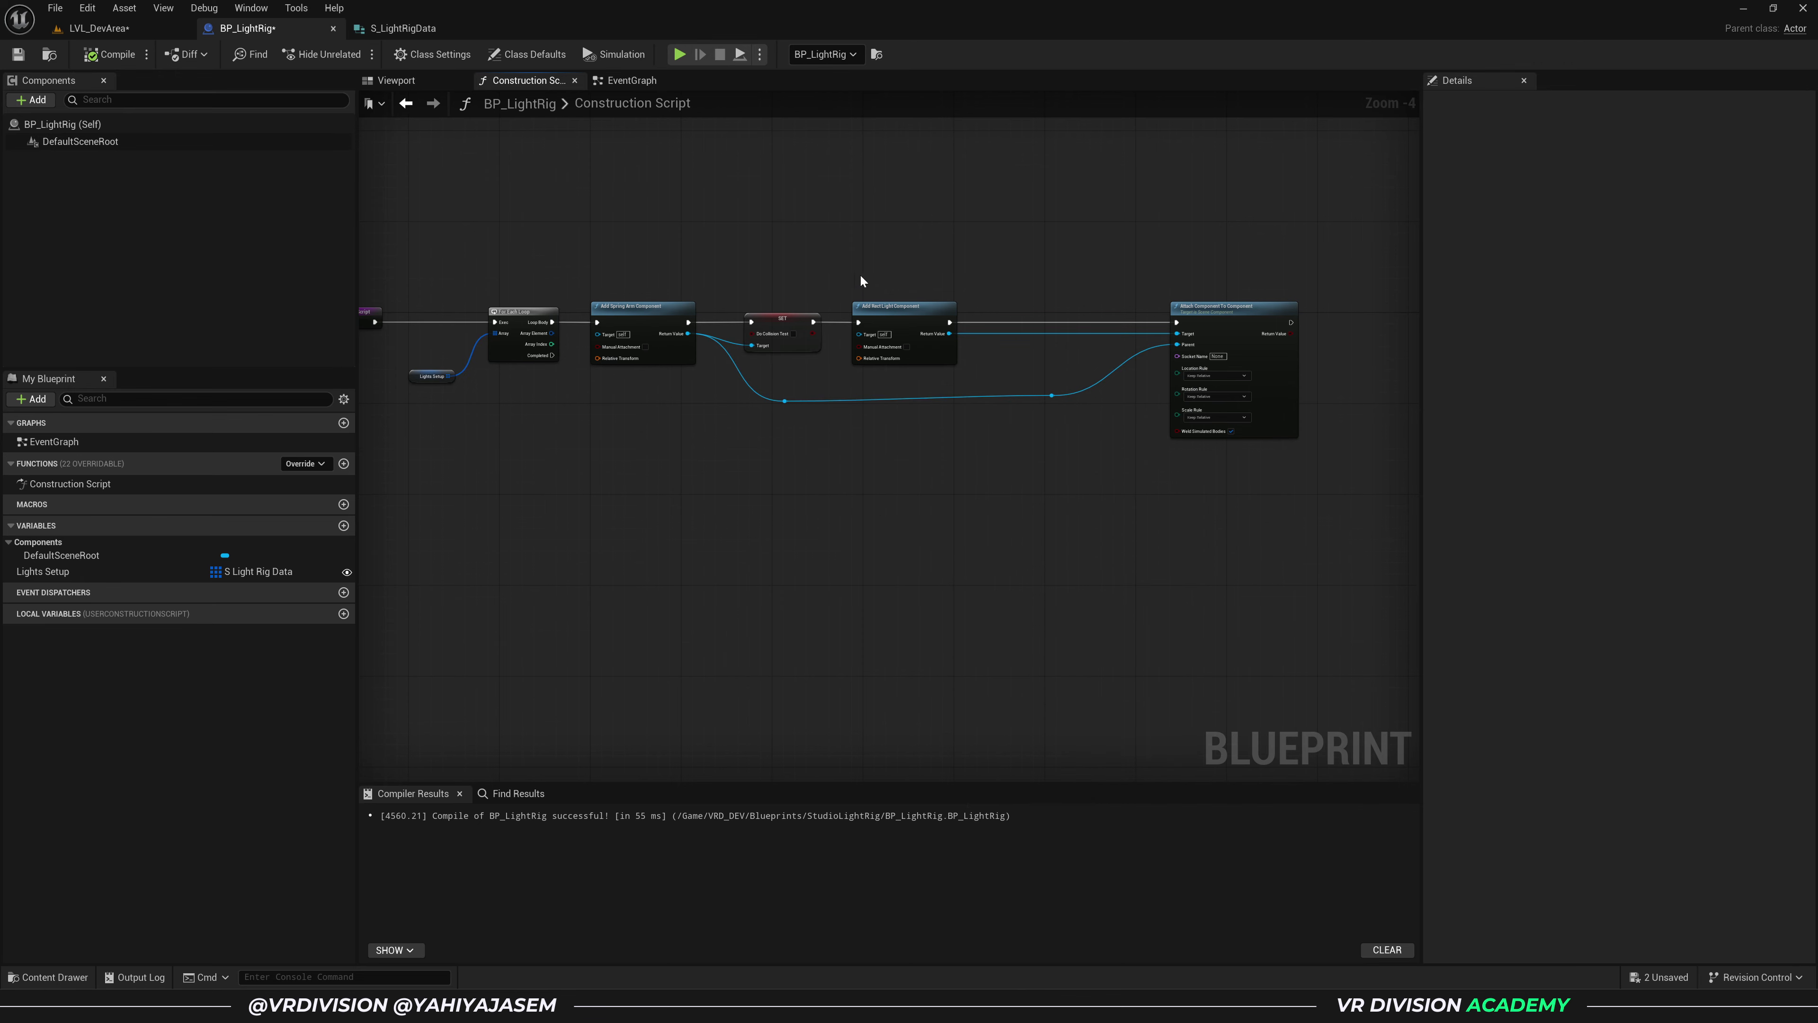
- Shift the Set, Add Rect Light, Attach Component and reroute nodes right to open space after Add Spring Arm Component
drag(780, 245, 1268, 516)
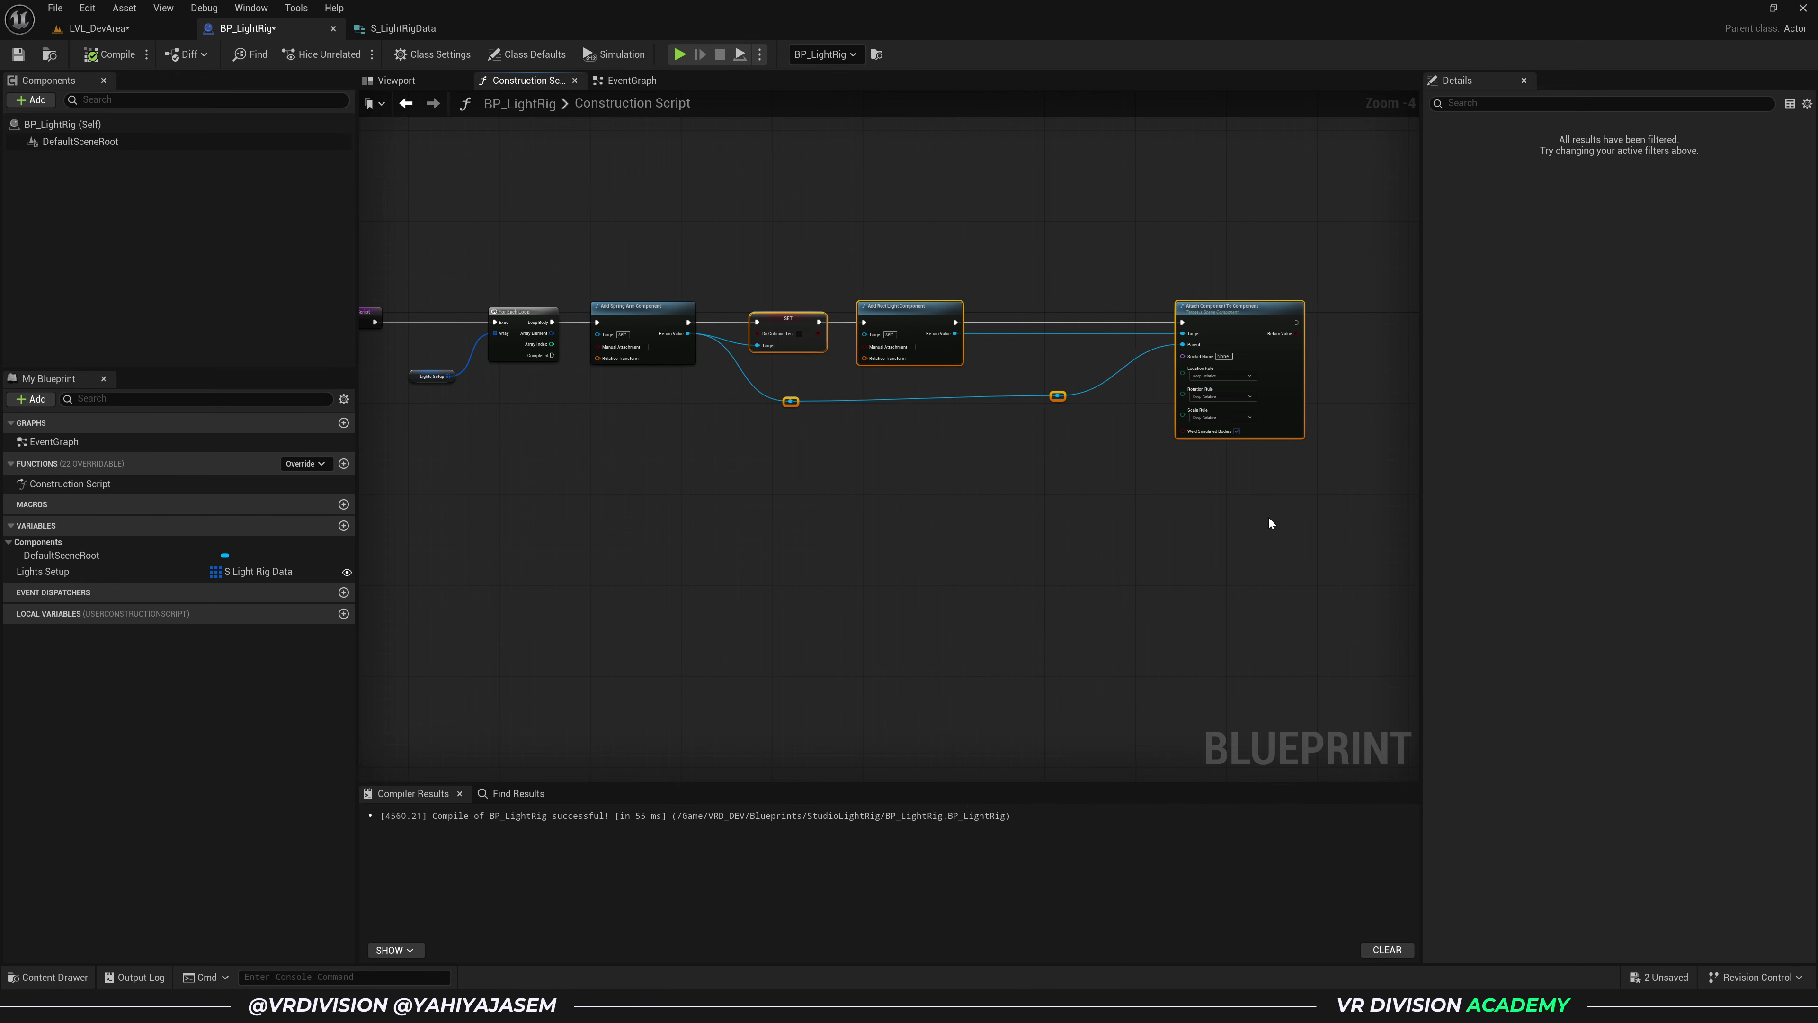
key(Right)
key(Right)
key(Right)
key(Right)
key(Right)
key(Right)
key(Right)
key(Right)
click(1264, 514)
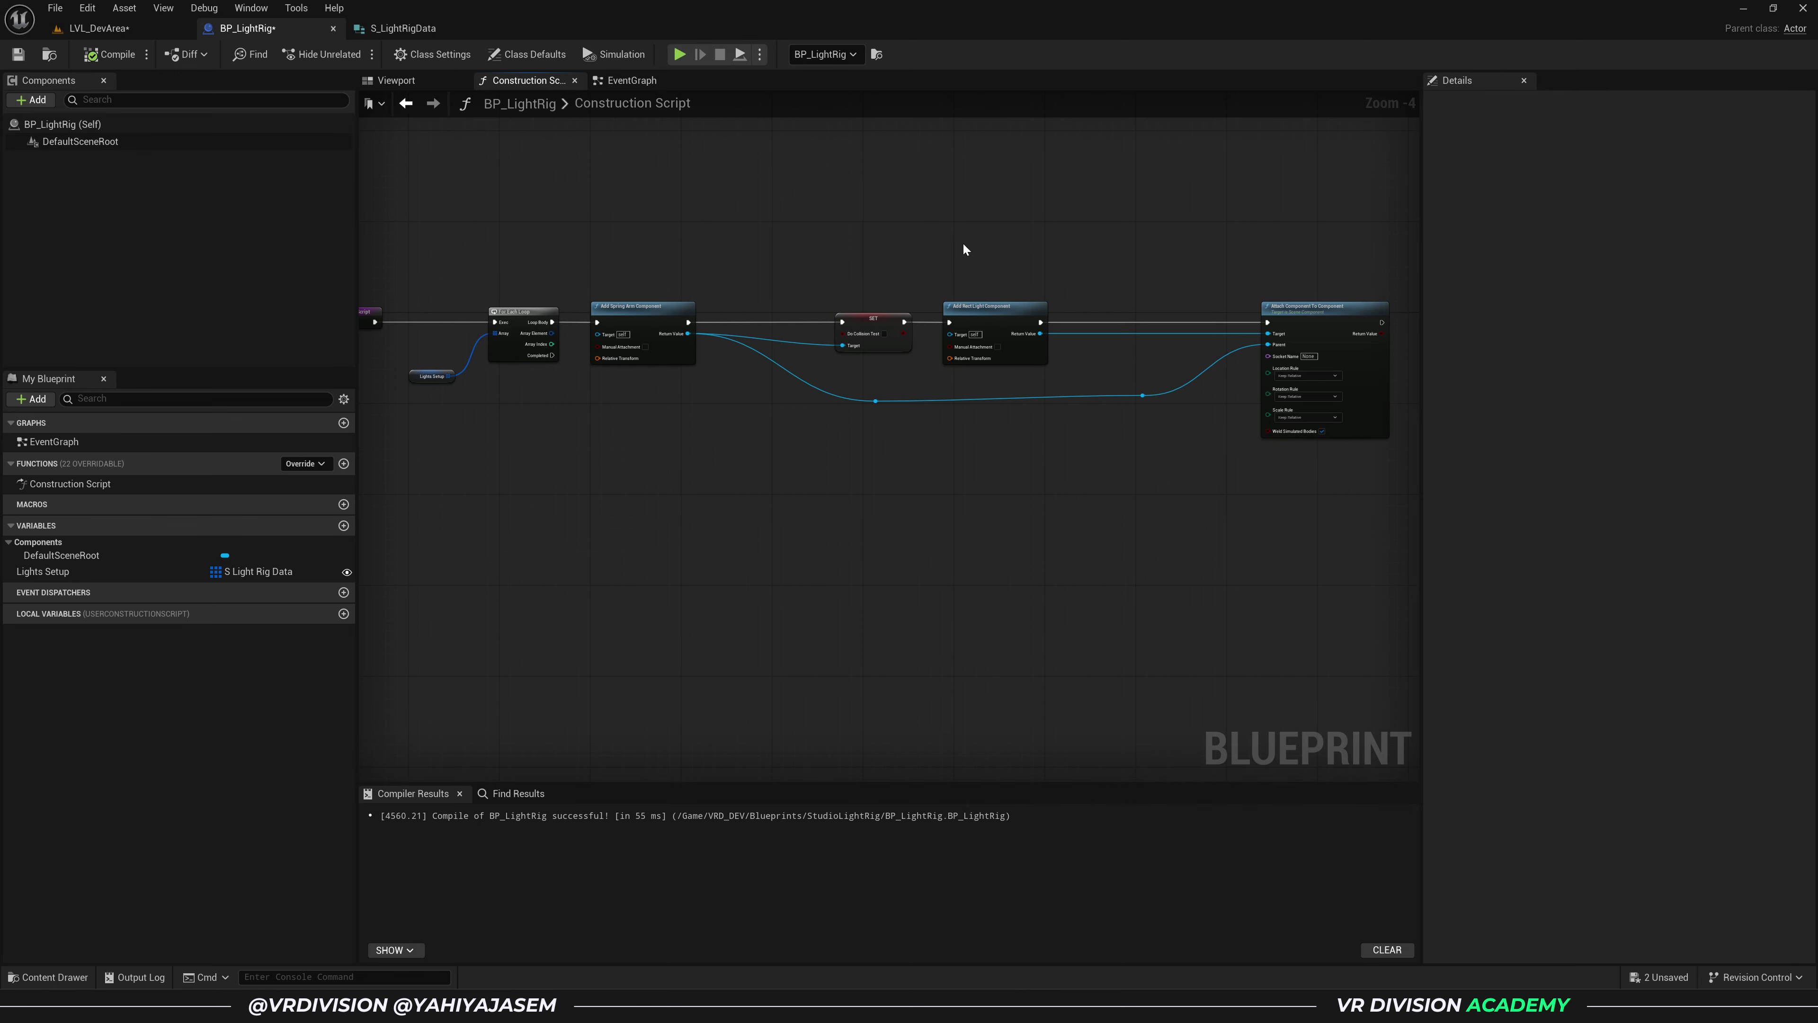
- Shift the Add Rect Light Component node right to leave more space after the Set Do Collision Test node
drag(977, 349, 983, 349)
key(Right)
key(Right)
key(Right)
key(Right)
key(Right)
key(Right)
key(Right)
key(Right)
click(967, 400)
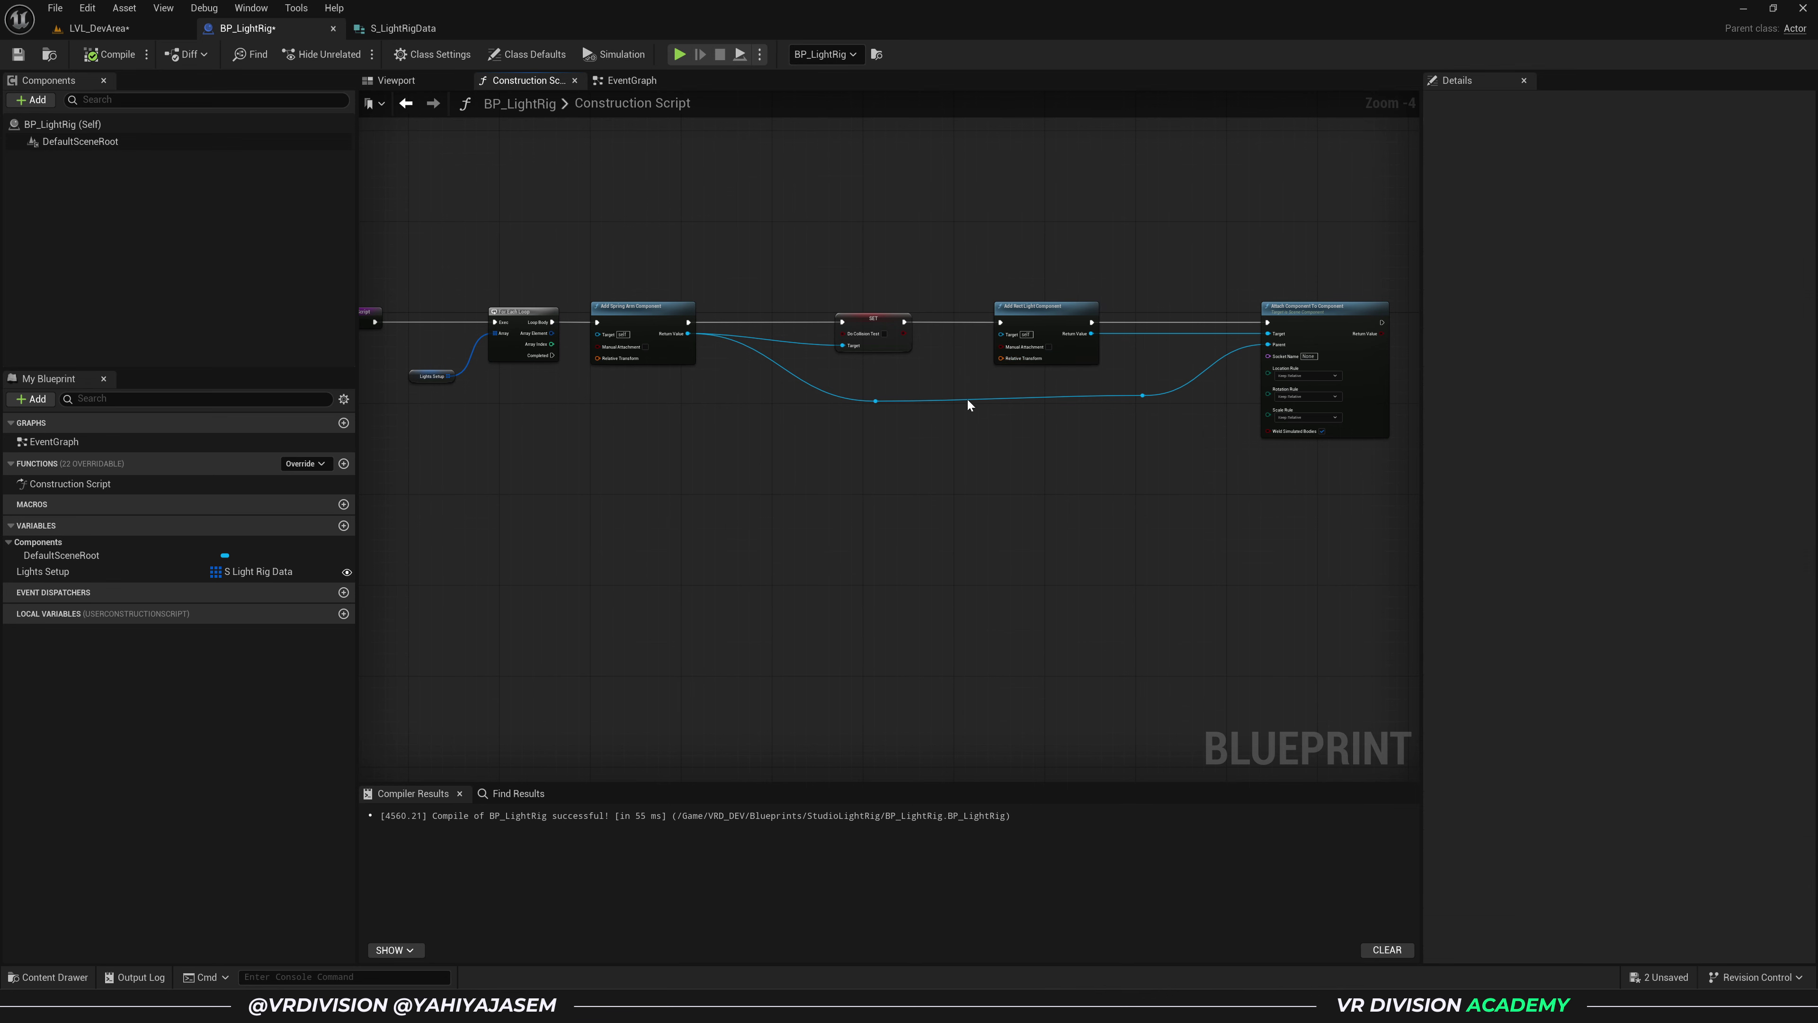
- Disconnect Add Spring Arm Component's outputs from the Set Do Collision Test and reroute nodes, and open the available actions for its Return Value
scroll(627, 366, up, 3)
scroll(760, 355, up, 1)
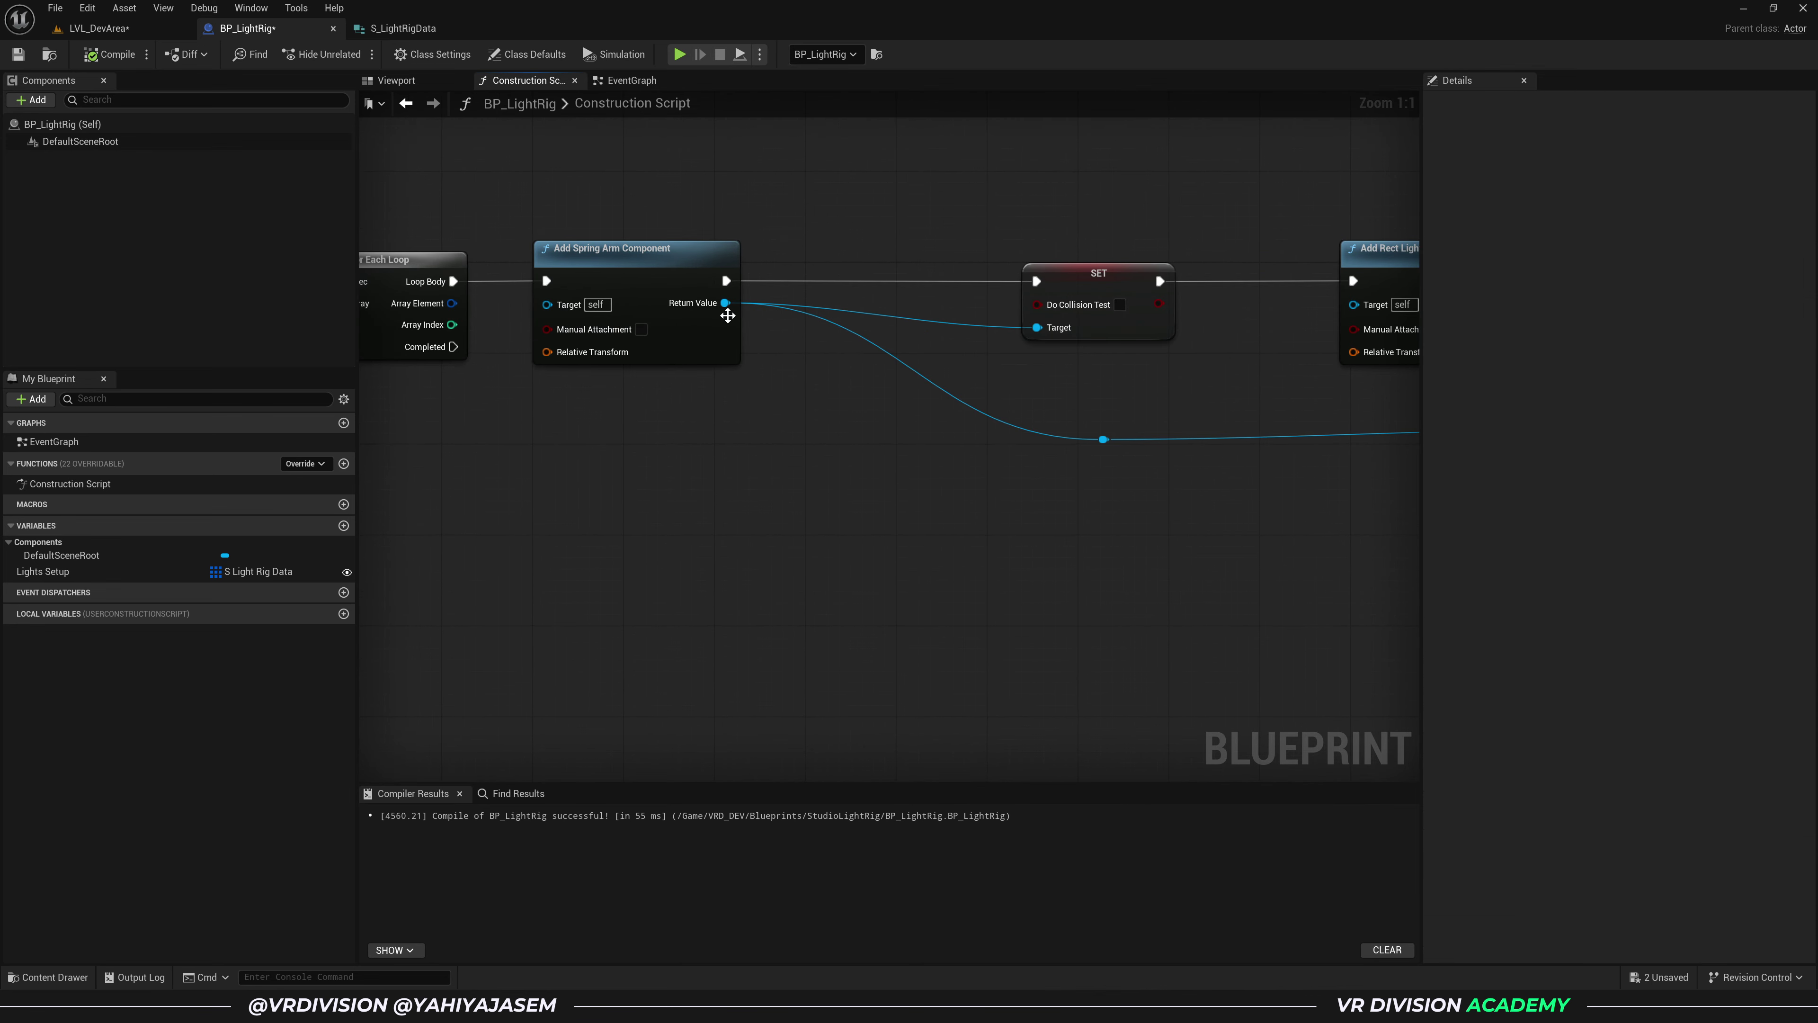
alt+click(725, 303)
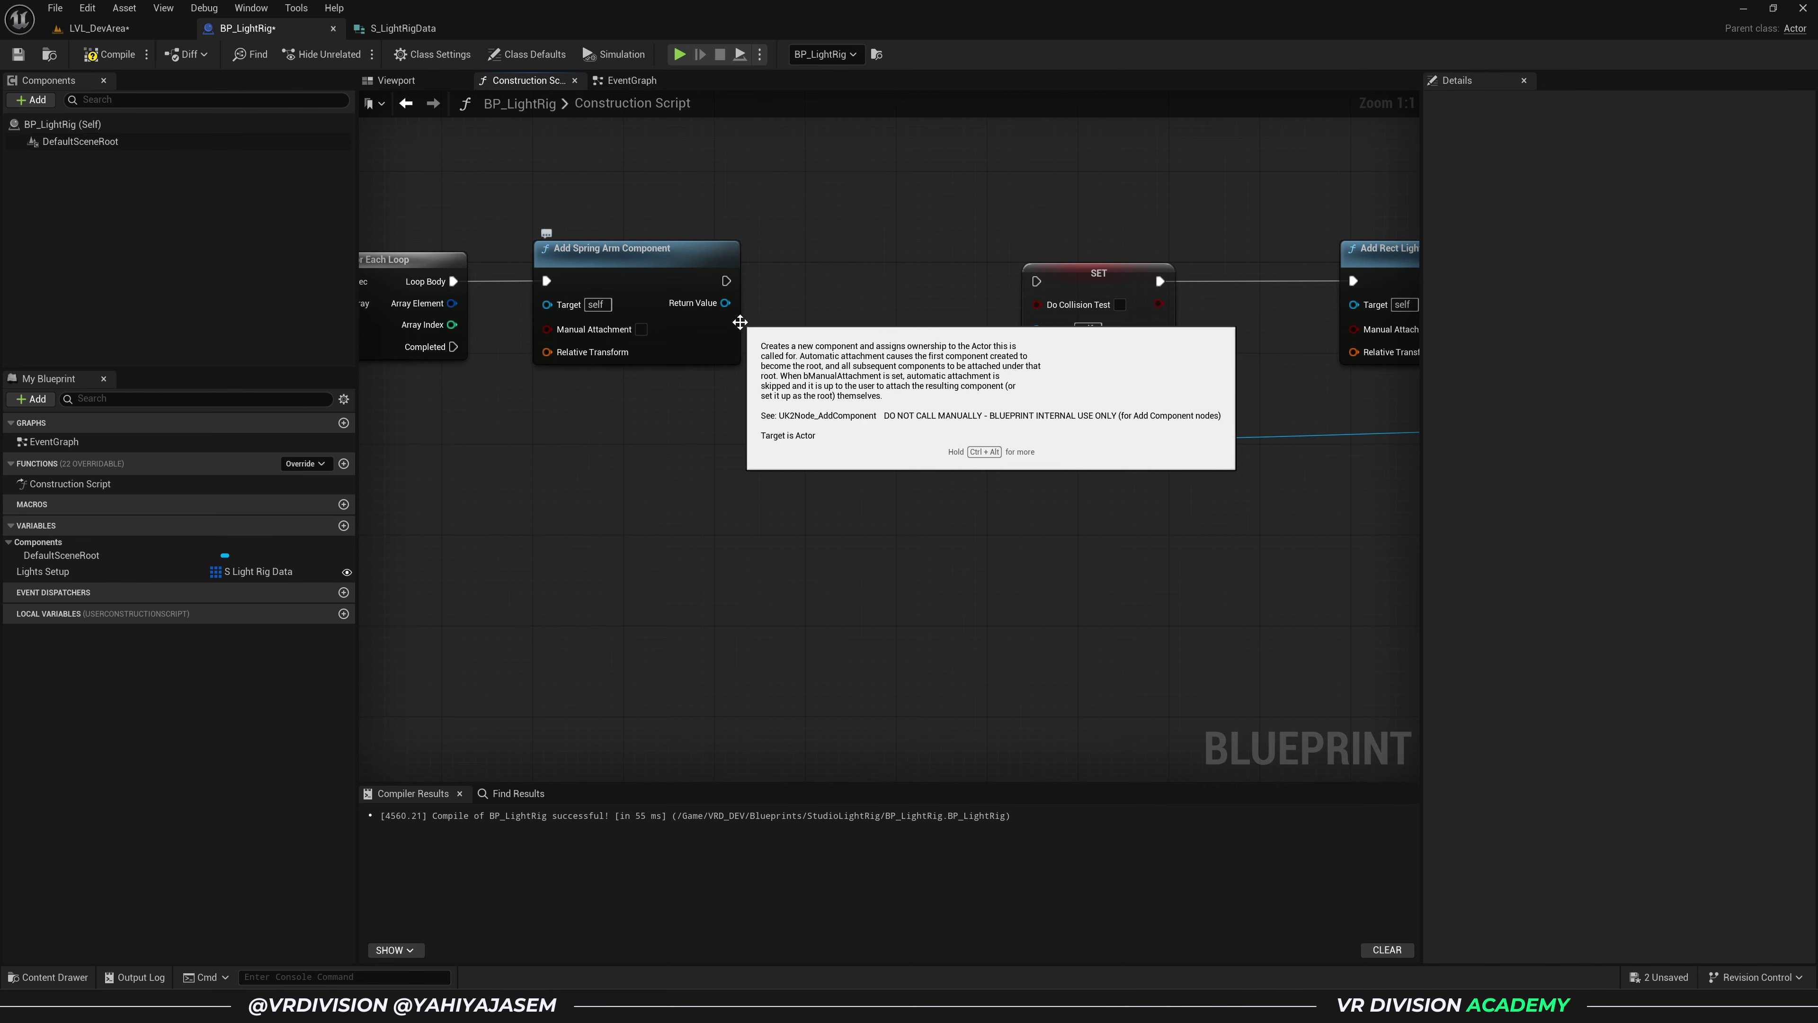
right_drag(877, 223, 1003, 223)
right_drag(694, 189, 759, 263)
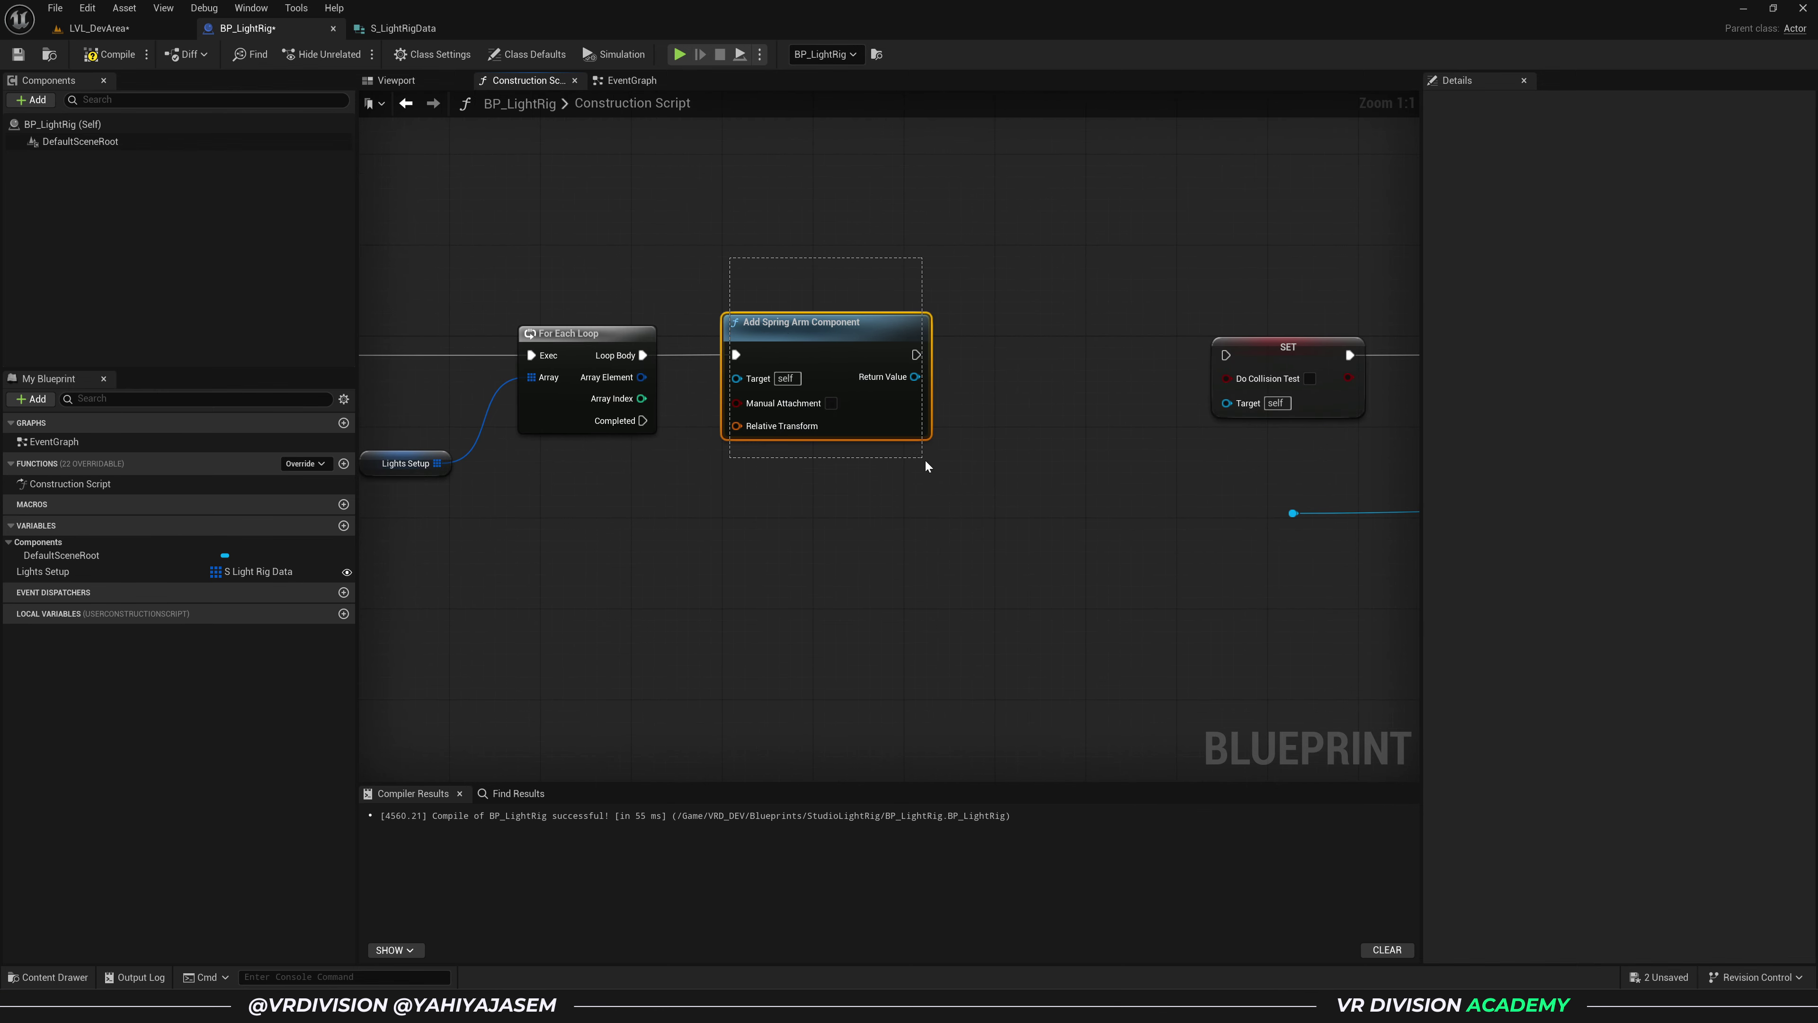
drag(924, 467, 951, 492)
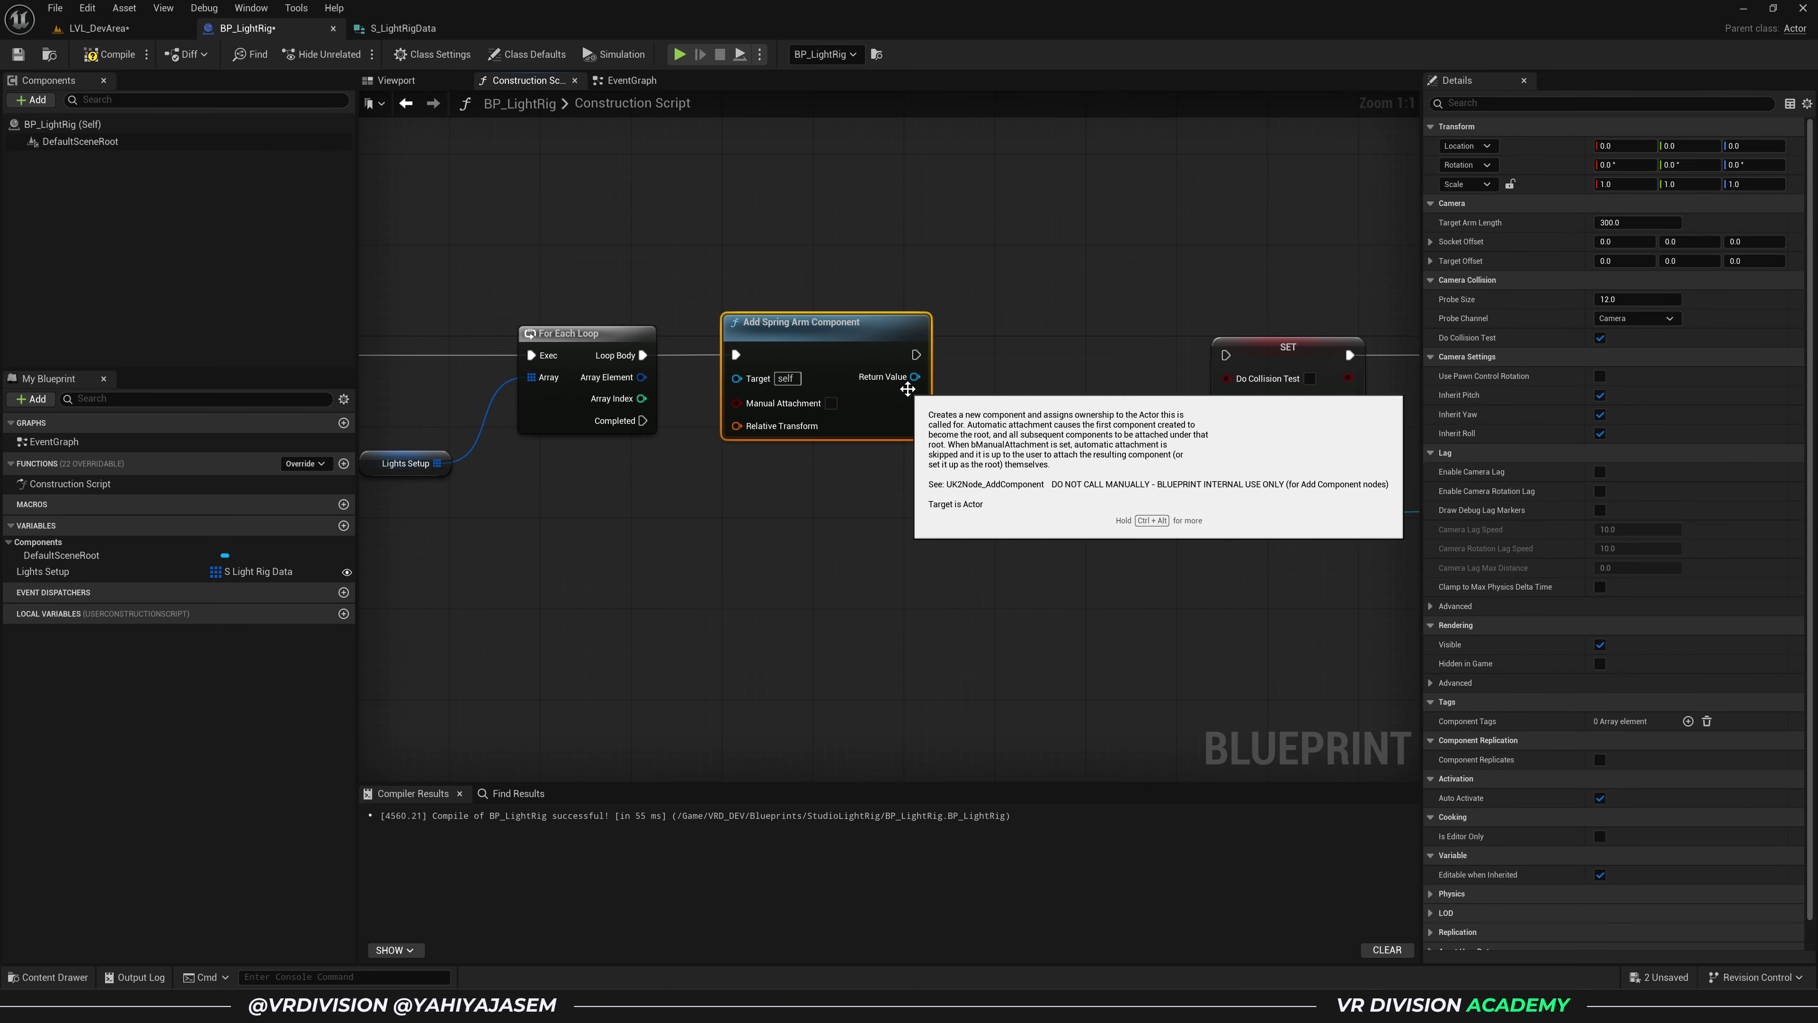
drag(913, 378, 977, 378)
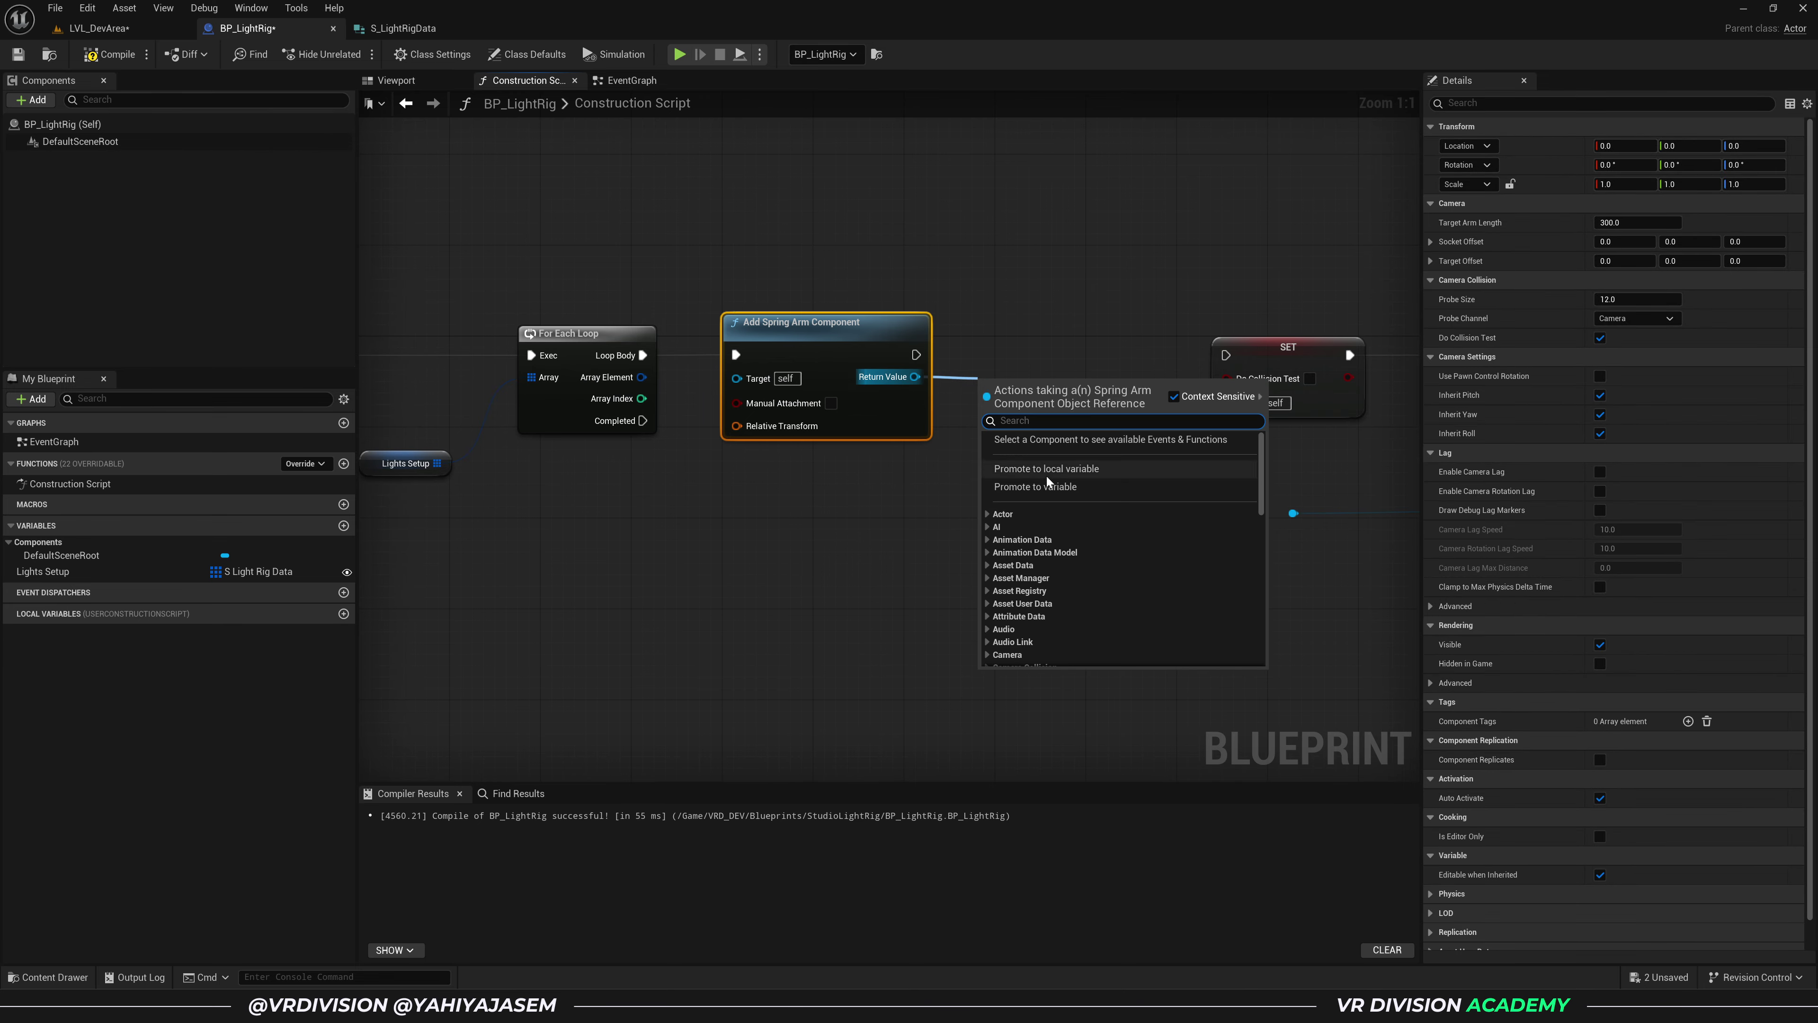
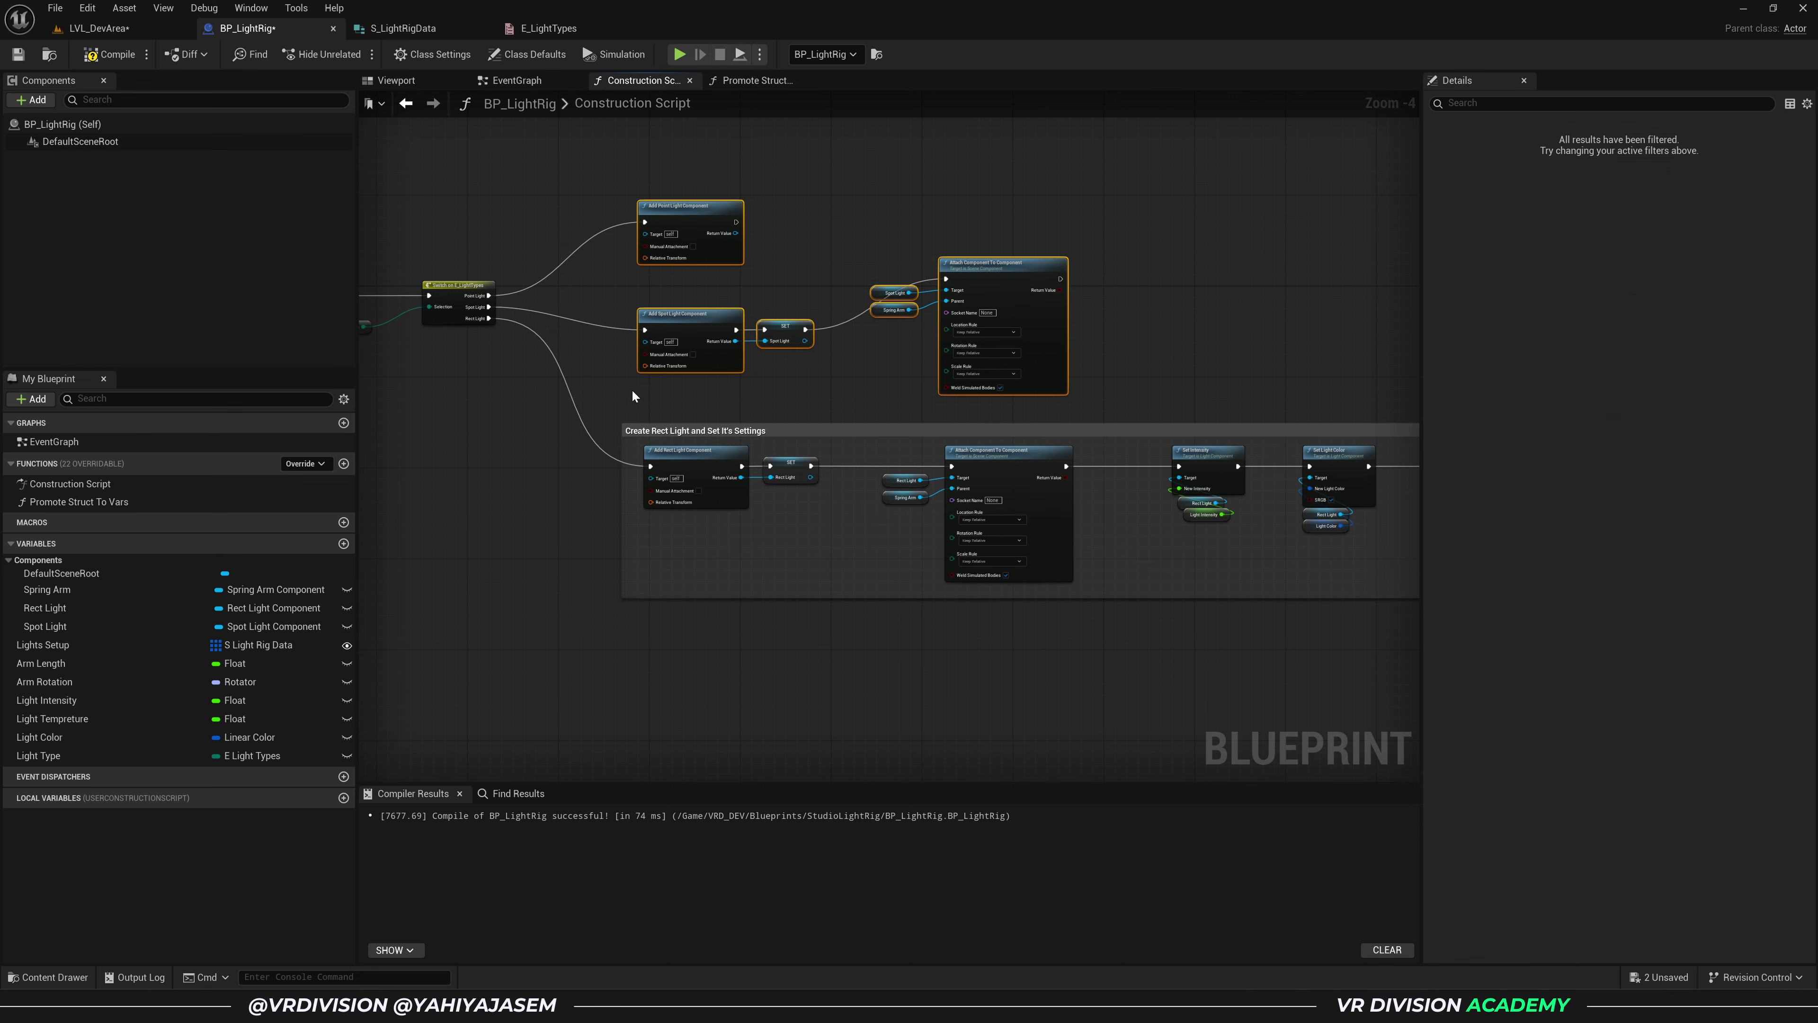
- Line up the spot light's Attach Component To Component node and its Spot Light and Spring Arm getters with the Set Spot Light node
click(697, 380)
scroll(1091, 296, up, 2)
drag(1119, 178, 824, 240)
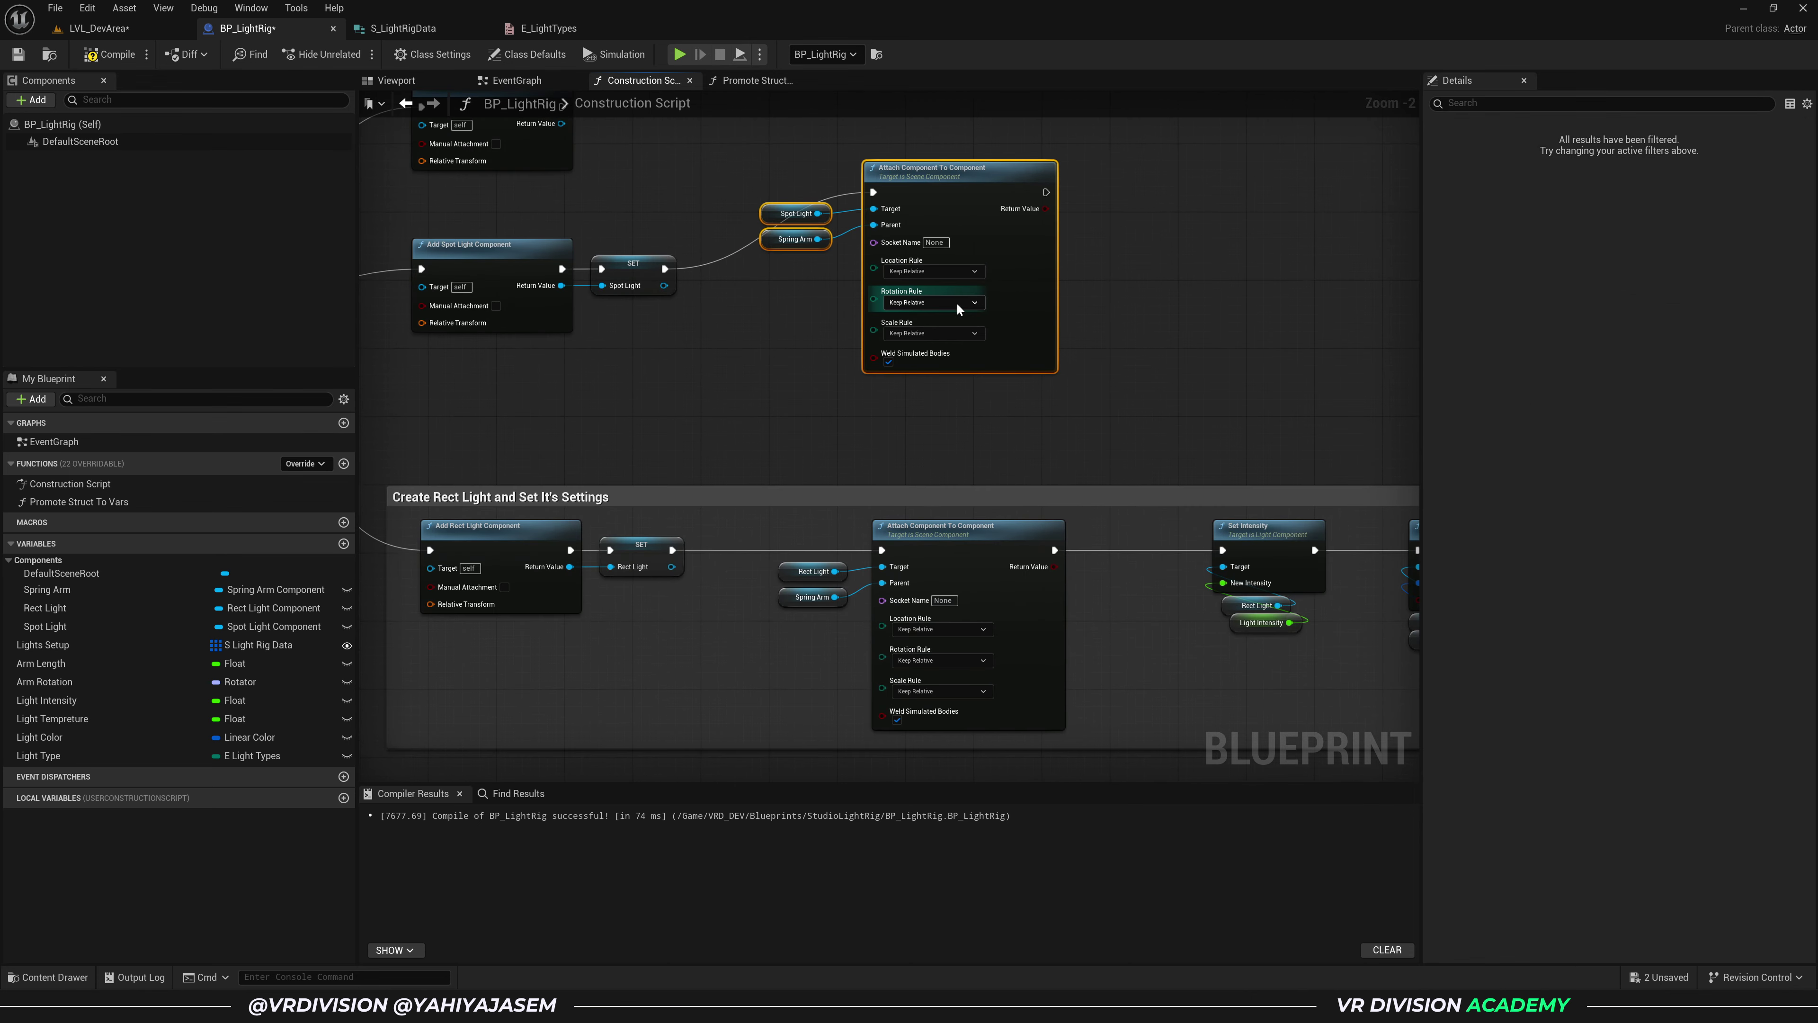
drag(1011, 288, 1010, 365)
scroll(725, 356, down, 1)
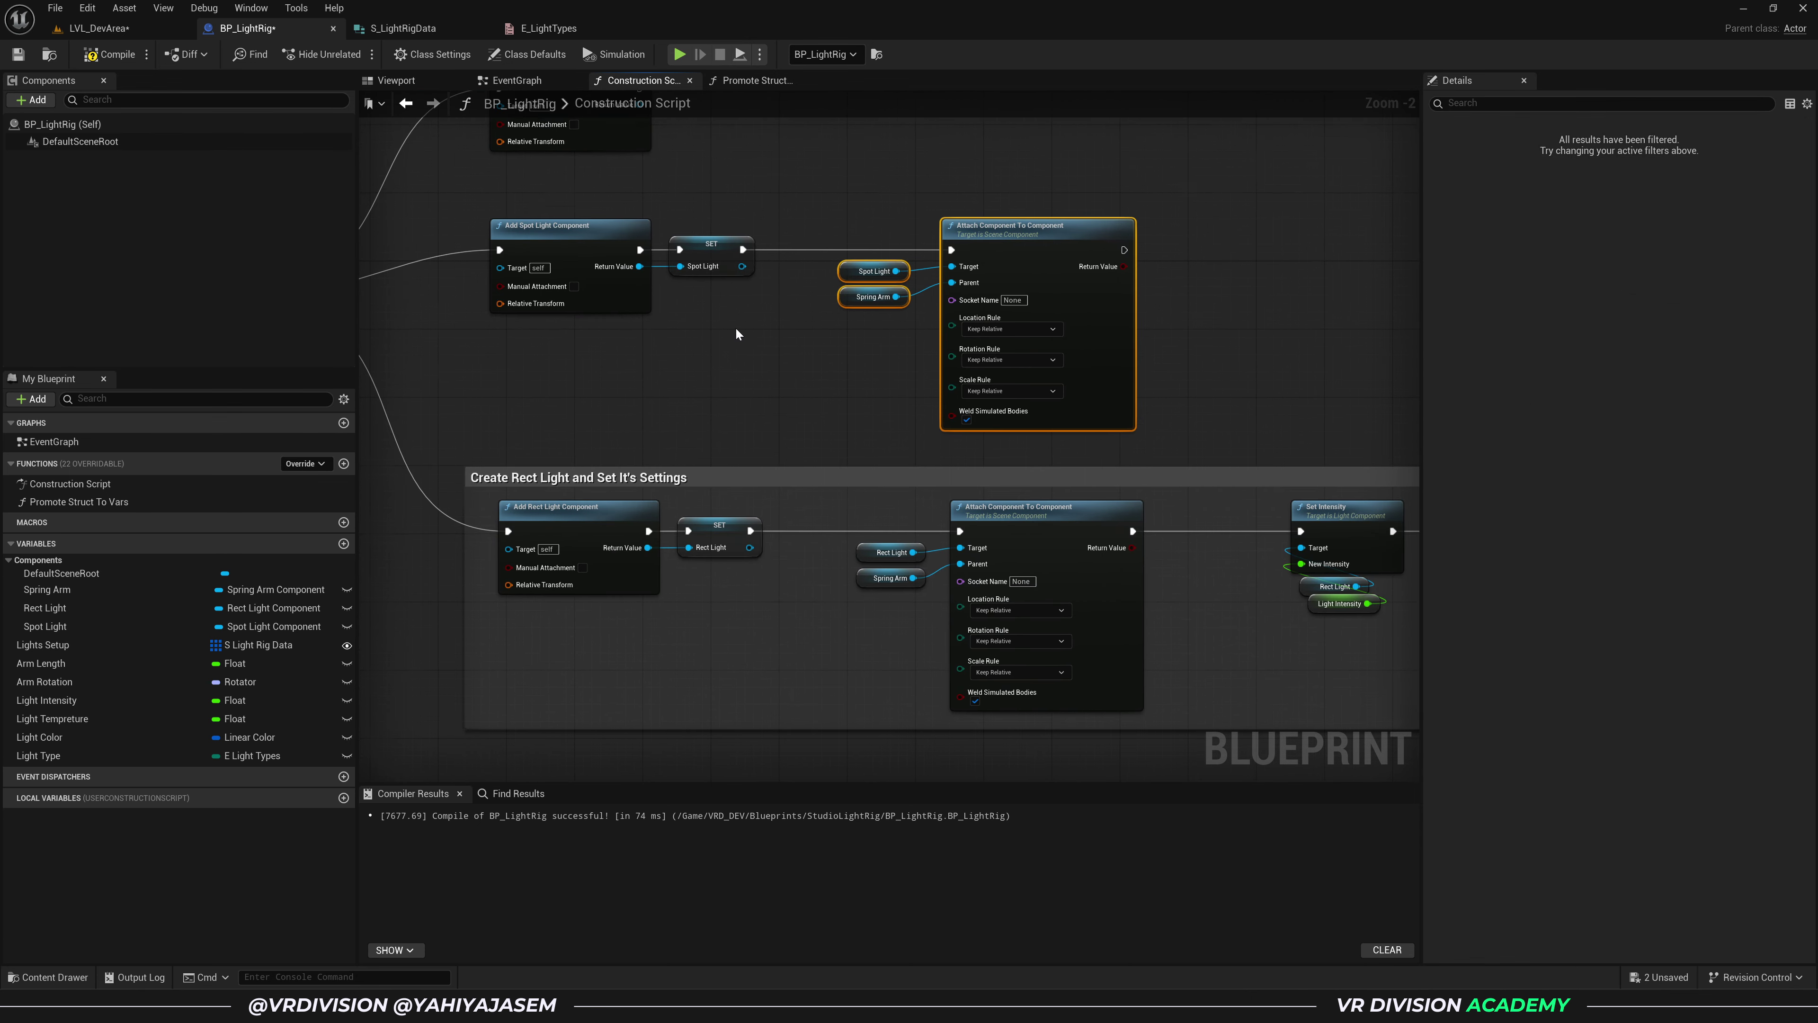
click(1159, 330)
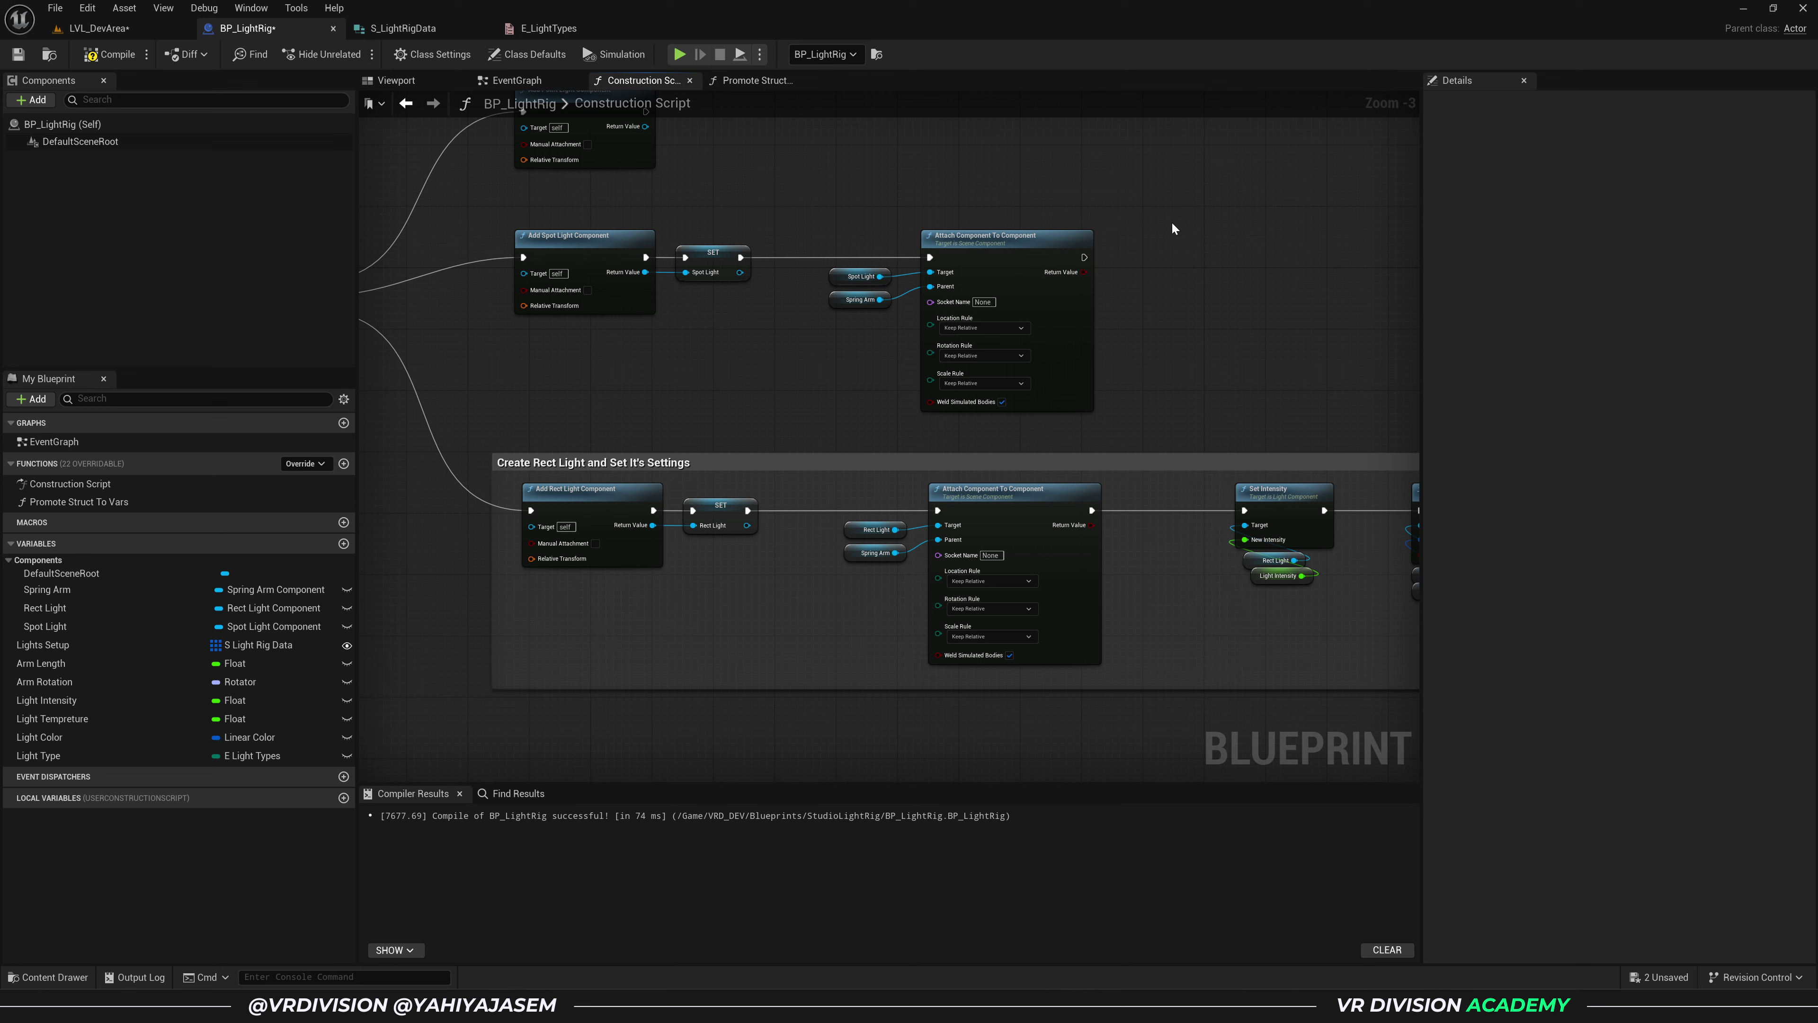
- Collapse the spot light's add, set, getter and attach nodes into a function named Create Spot Light and Set Settings
drag(1174, 223, 495, 412)
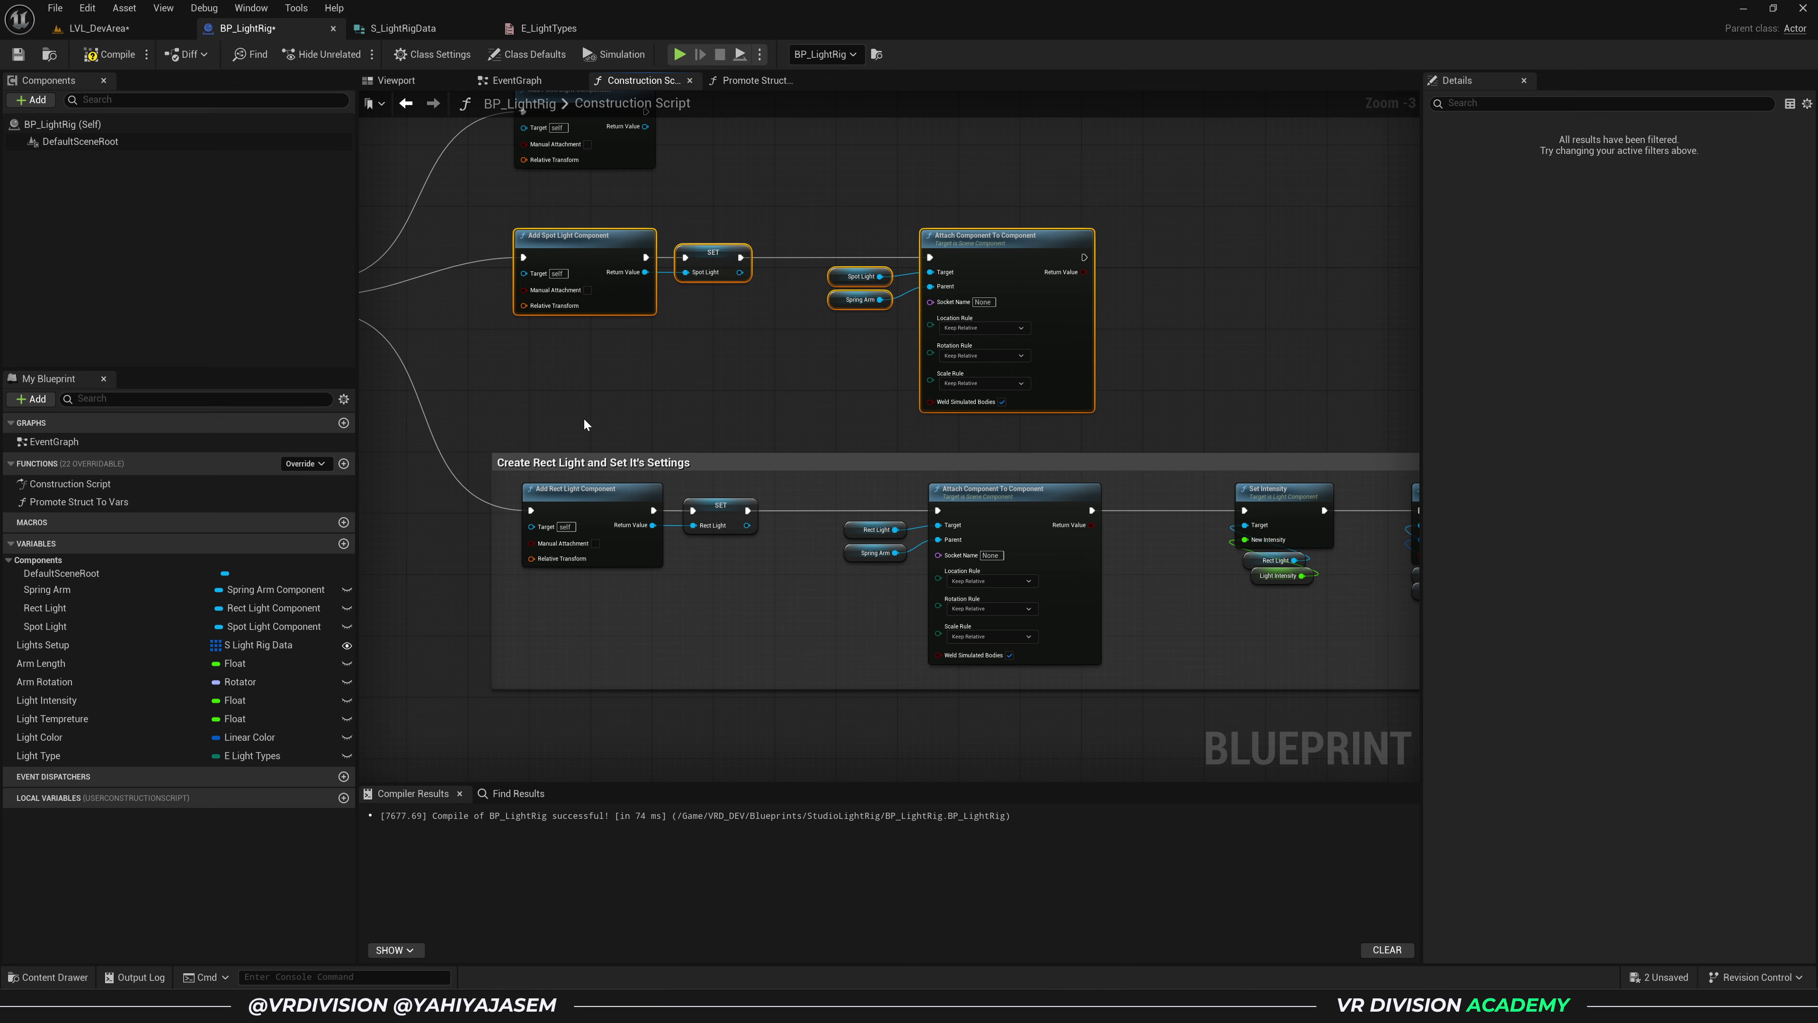
right_click(620, 297)
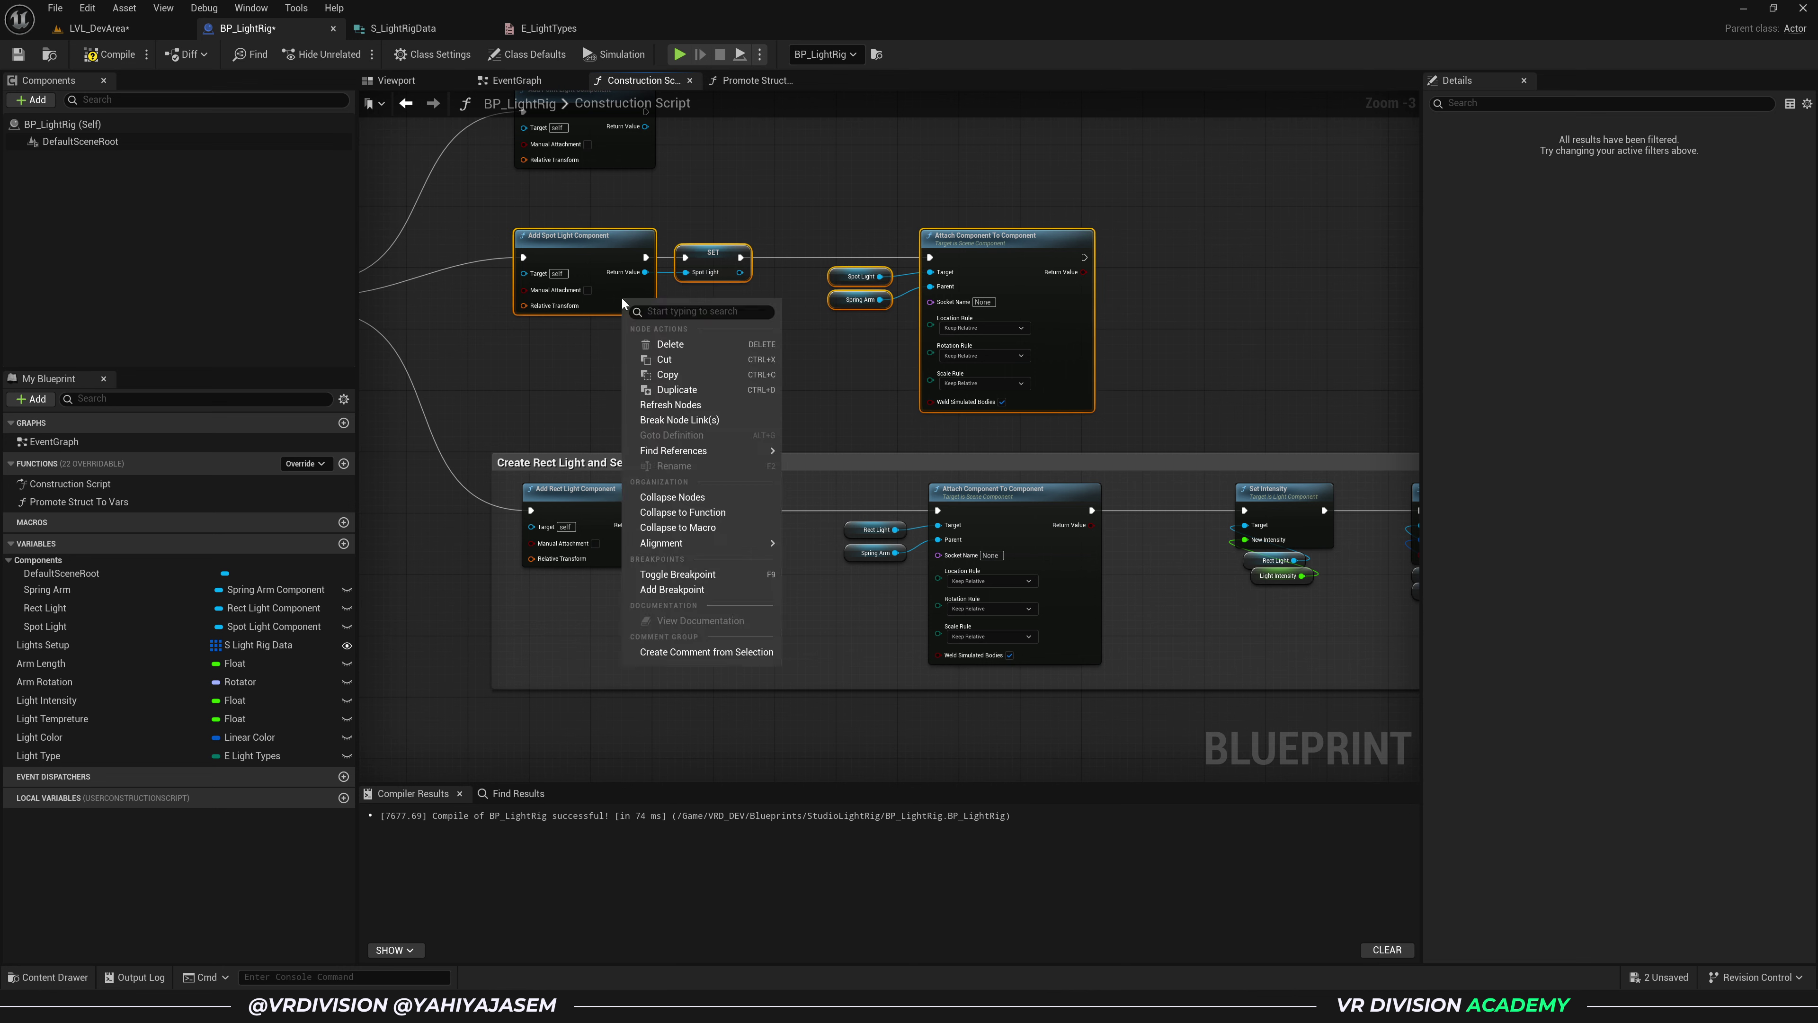
click(672, 513)
scroll(665, 415, down, 2)
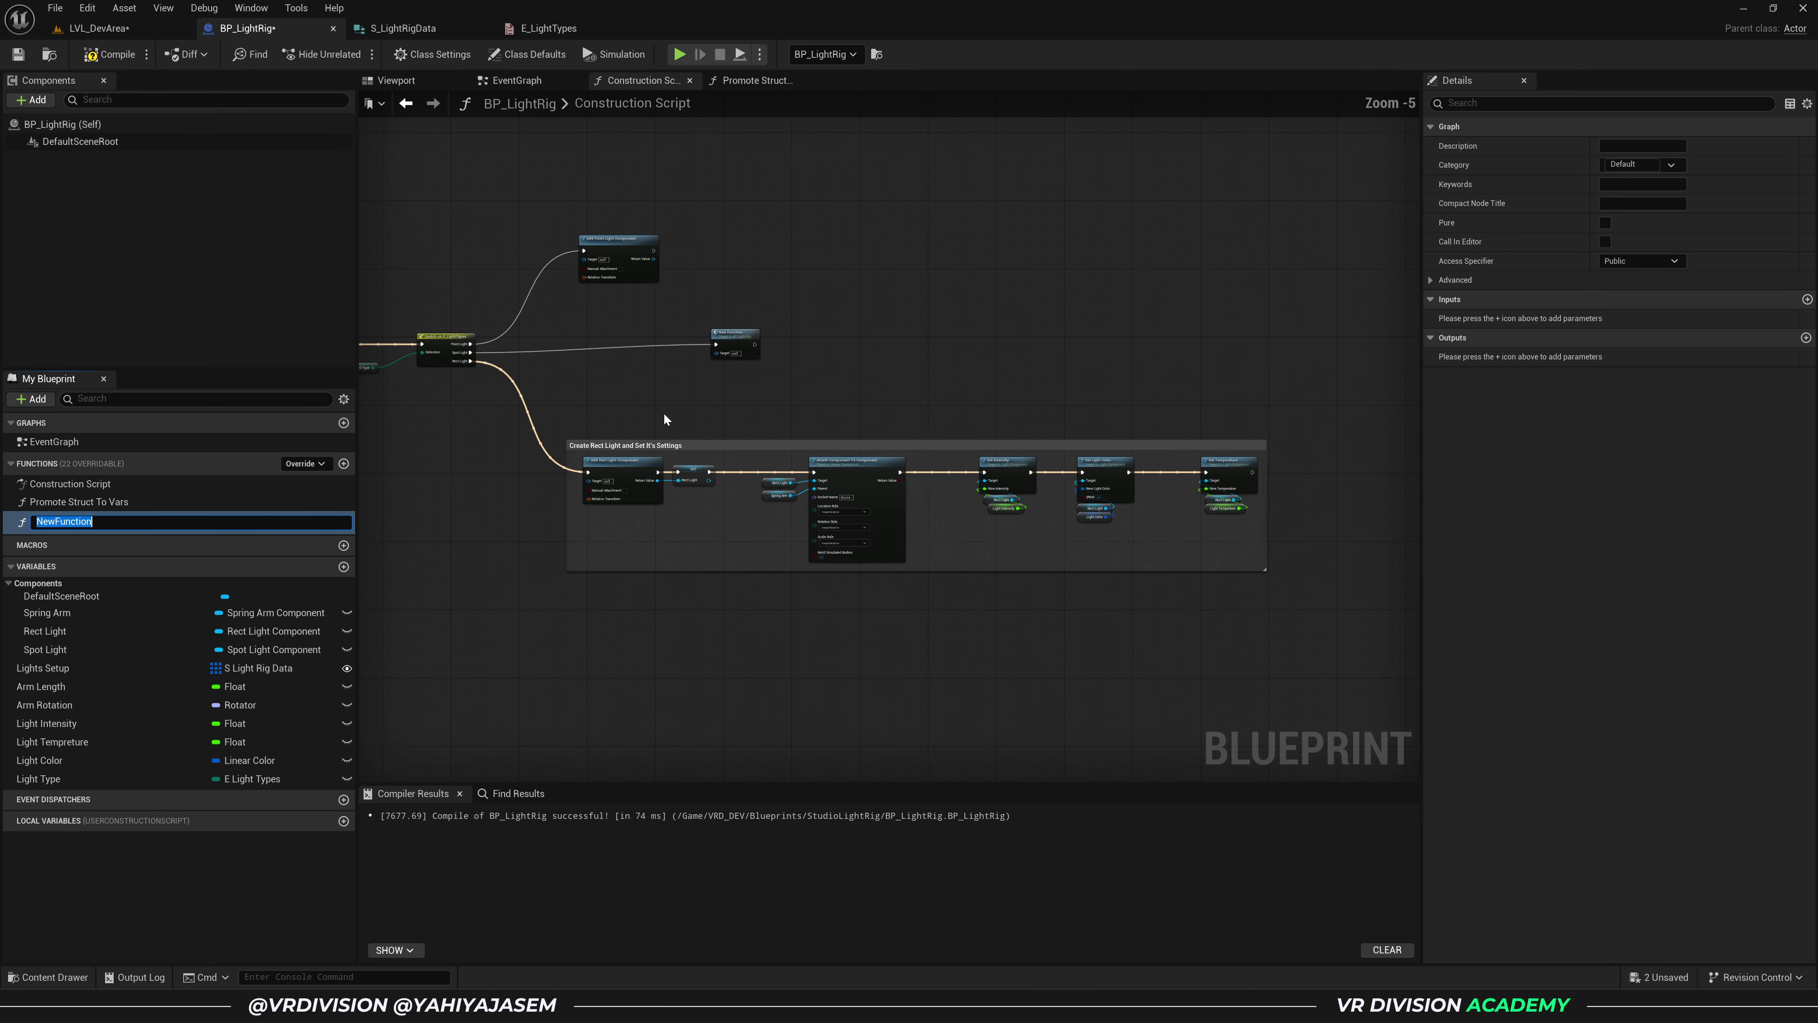
scroll(605, 240, up, 2)
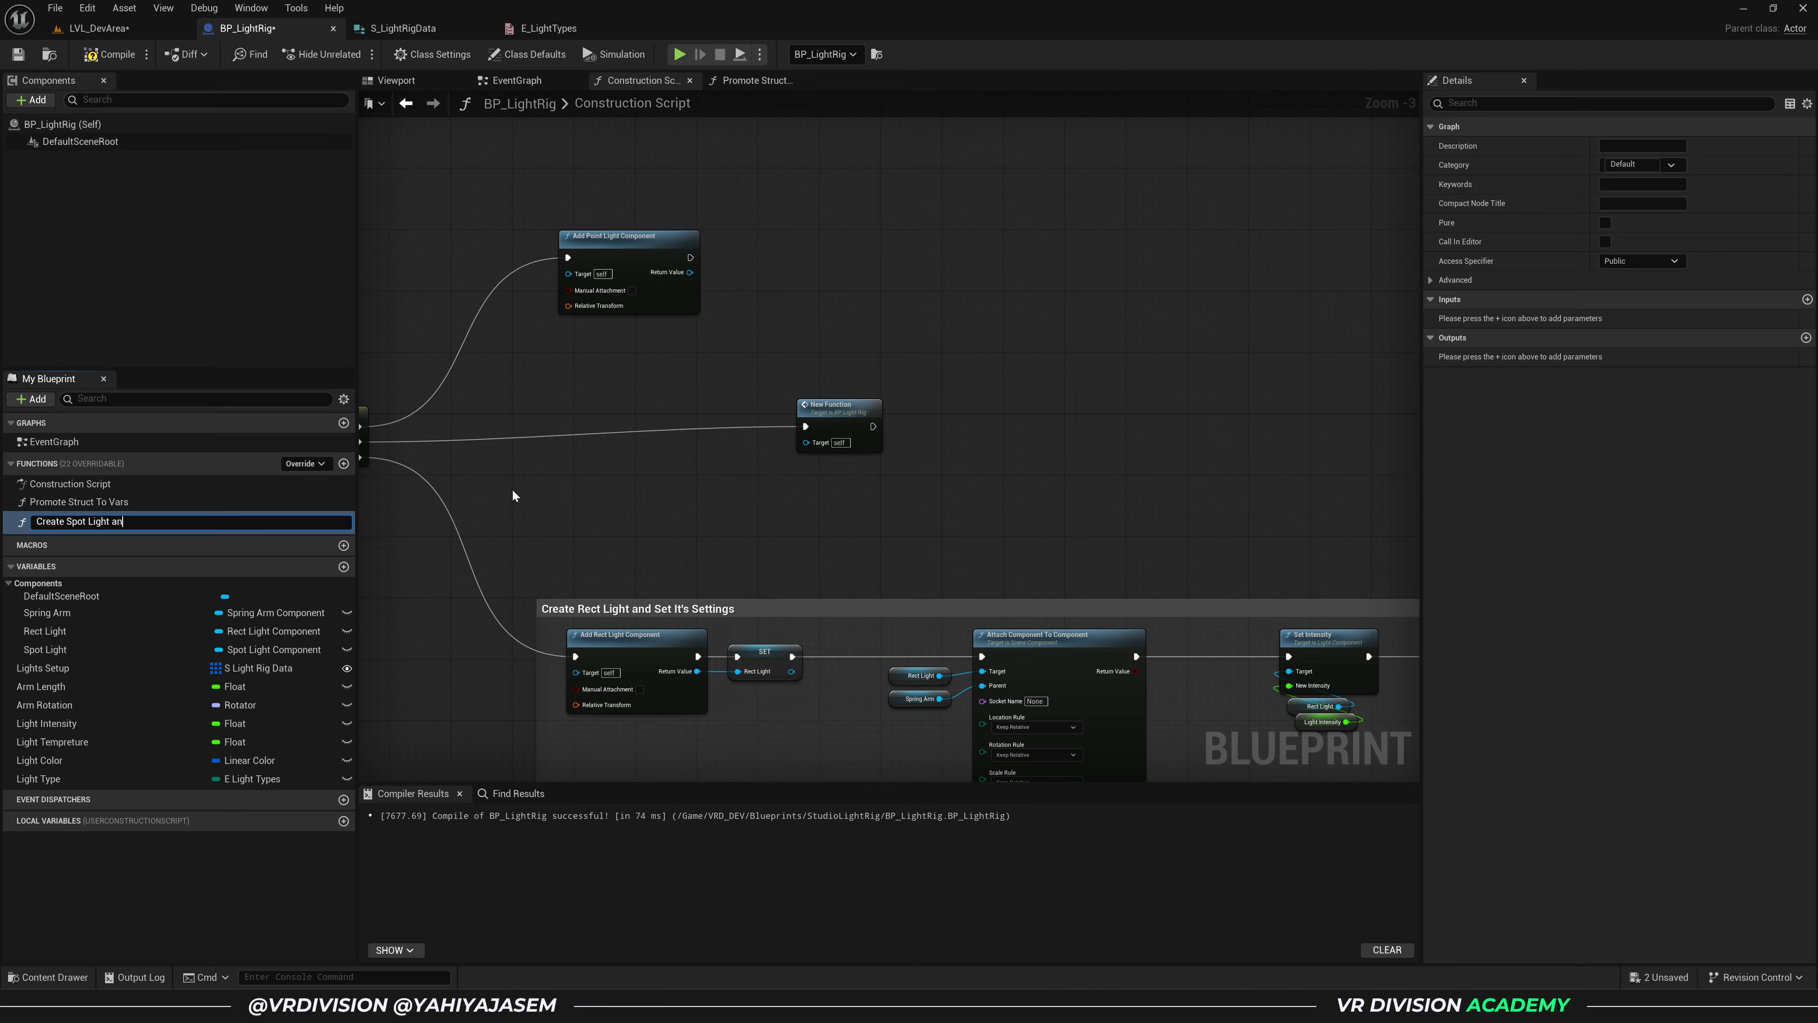
text(ettings)
key(Return)
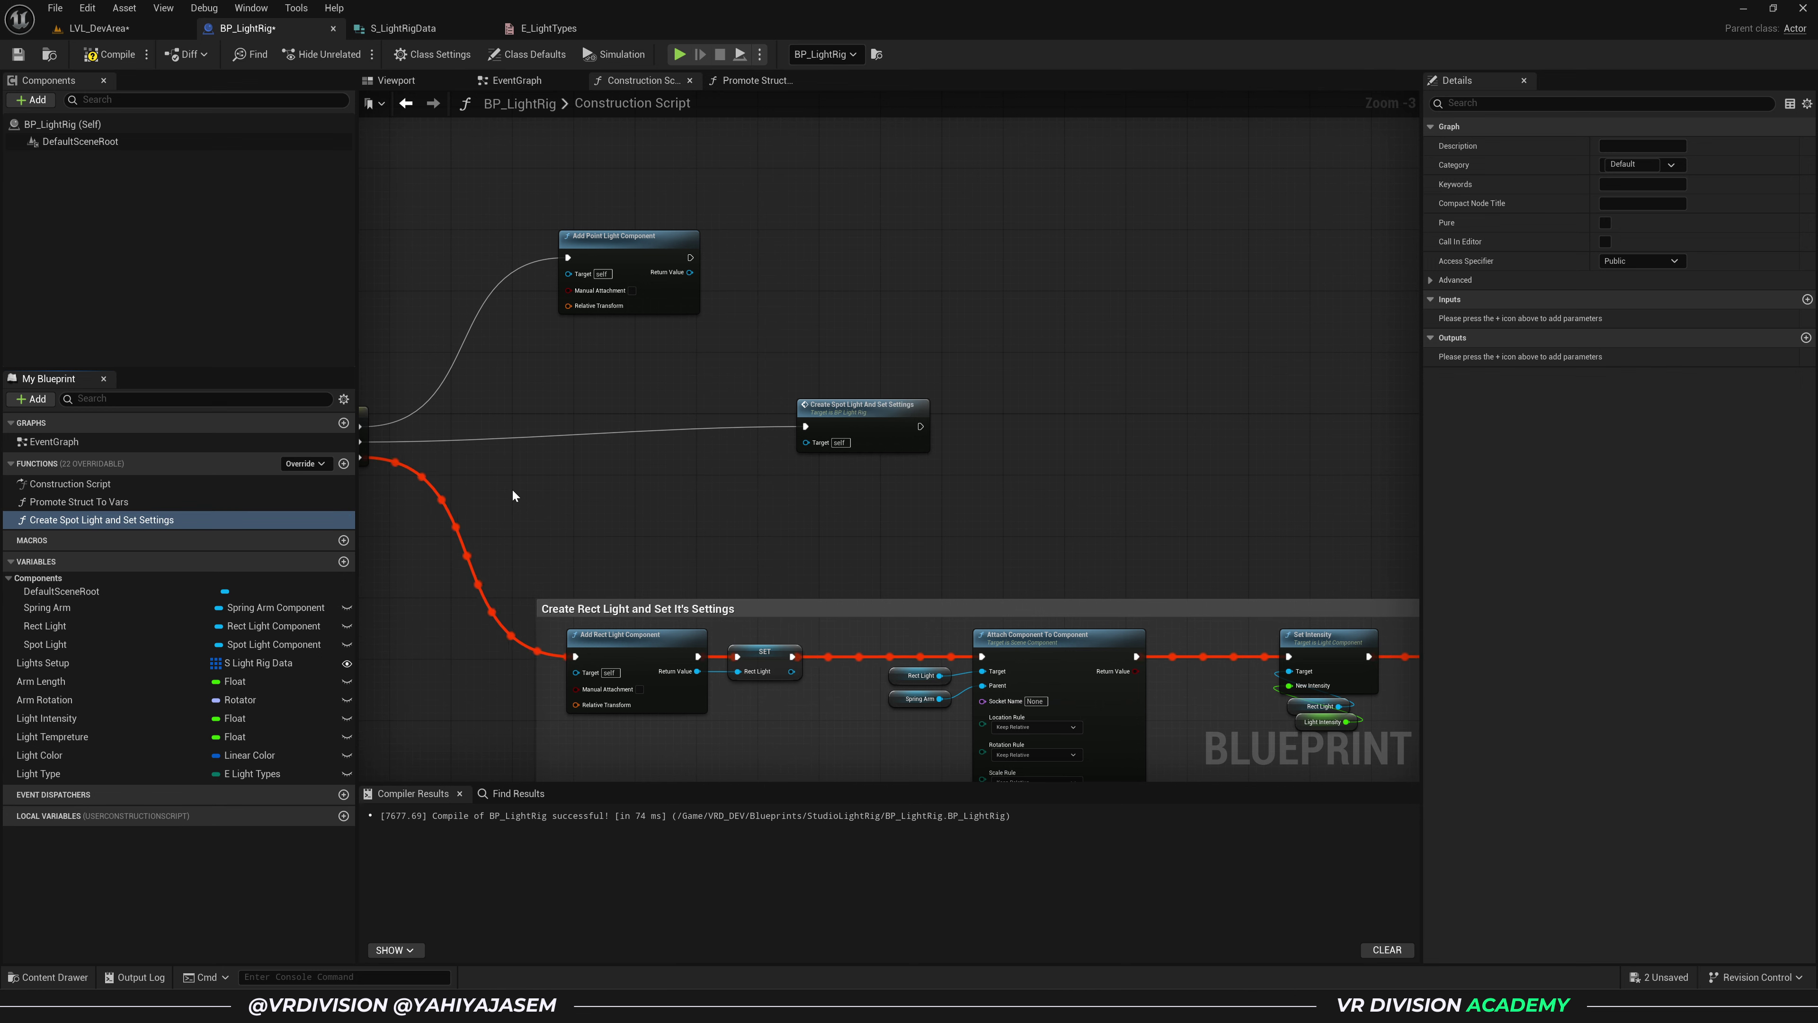
- Move the Create Spot Light And Set Settings call closer to the light type switch, above the rect light comment box
drag(859, 423, 612, 436)
right_drag(694, 508, 763, 415)
scroll(662, 507, up, 2)
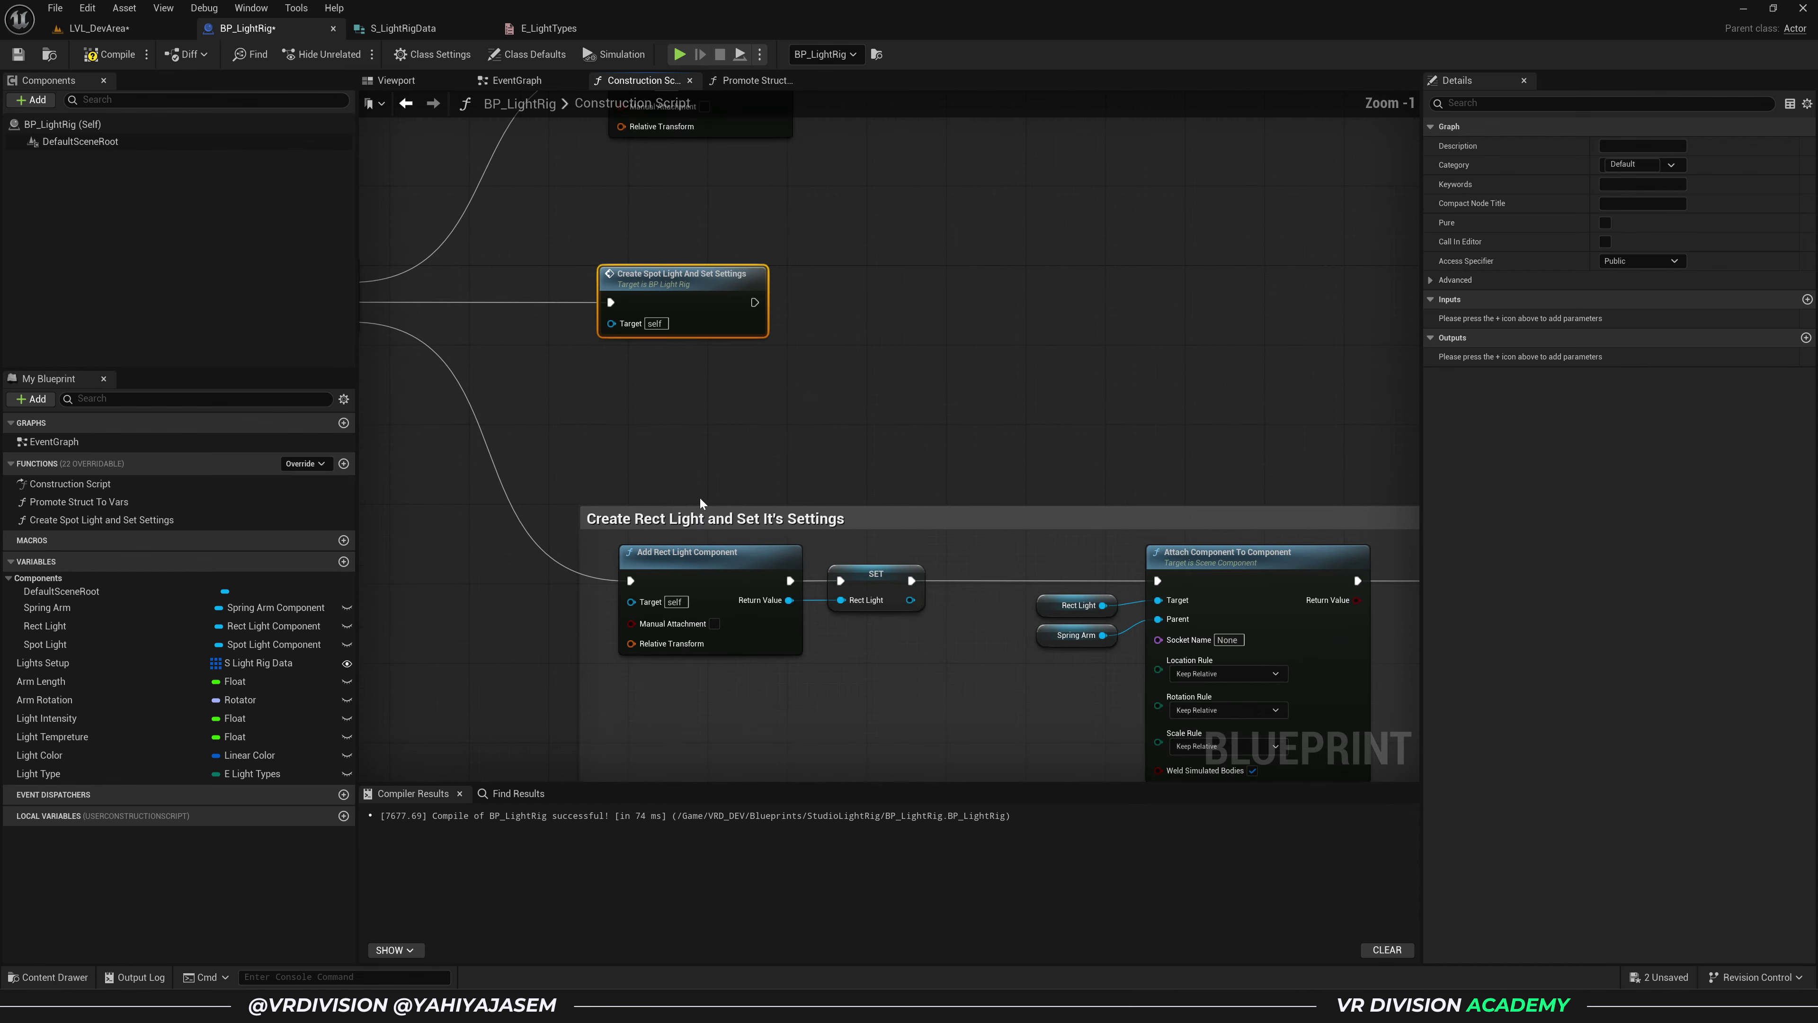
right_drag(873, 360, 1042, 344)
- Open the Create Spot Light and Set Settings function, move its entry node clear of Add Spot Light Component, and save the blueprint
double_click(639, 288)
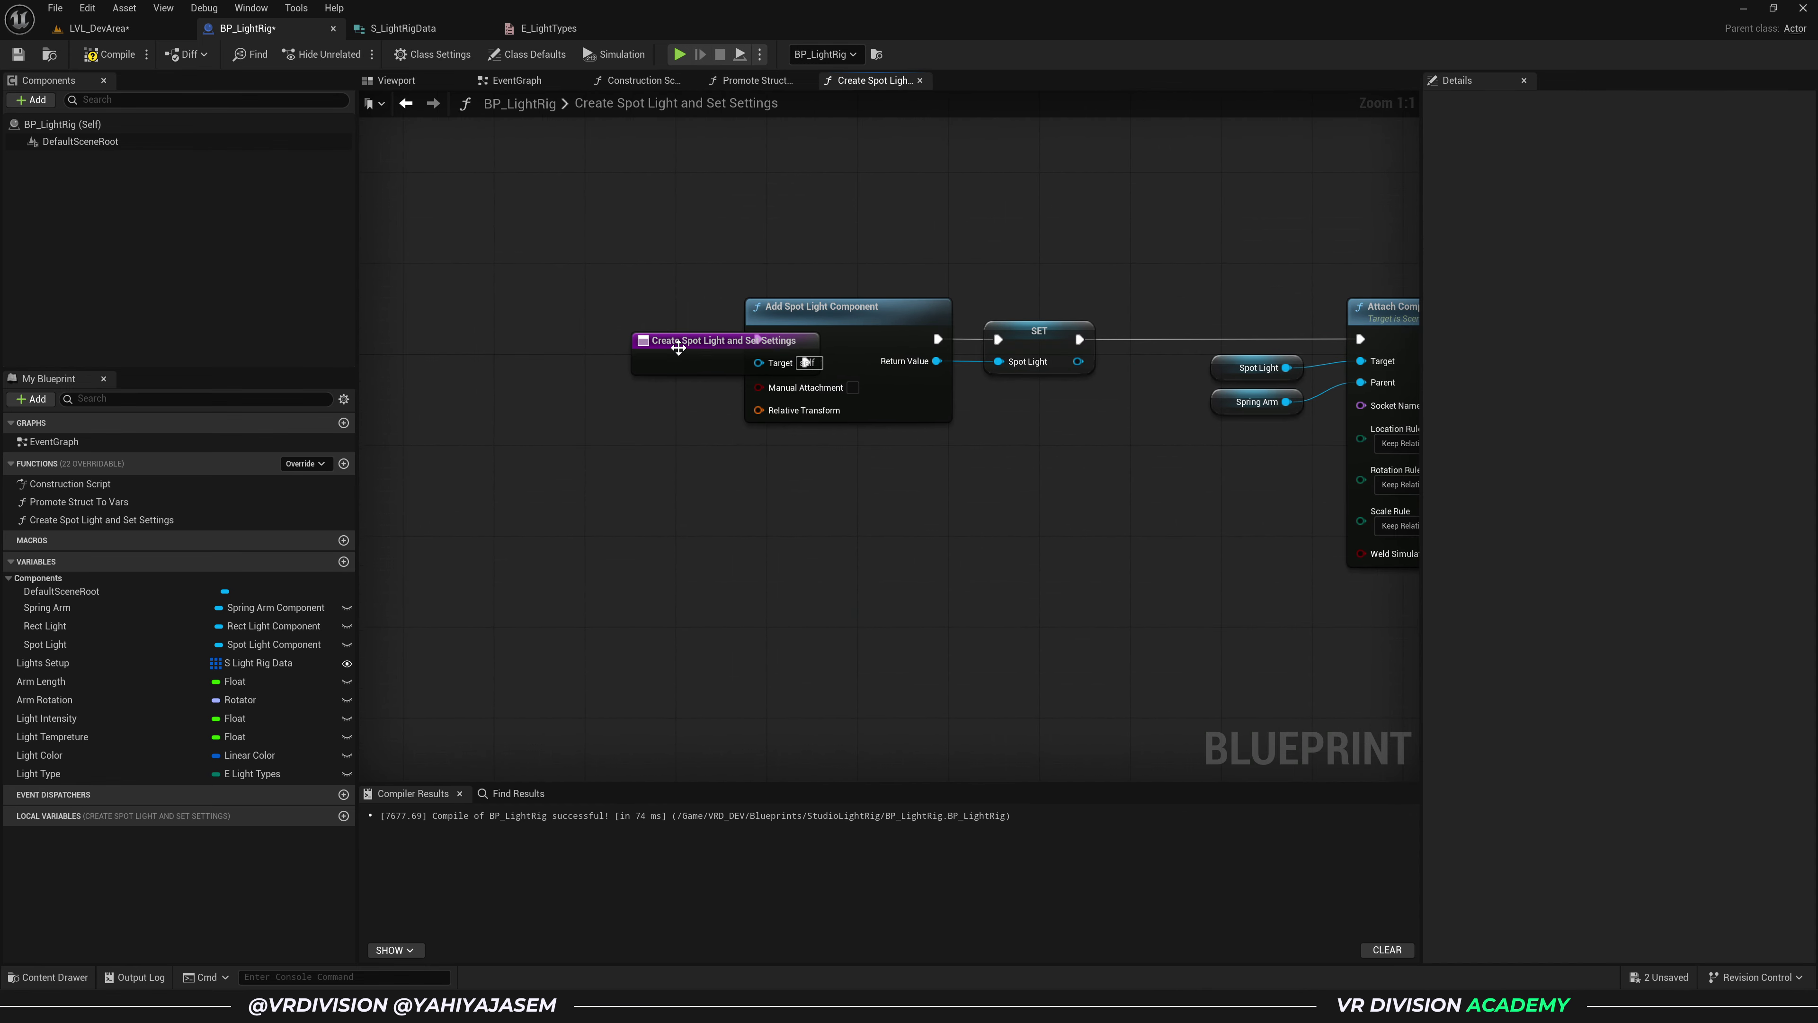
drag(692, 356, 463, 332)
right_drag(1208, 490, 695, 426)
key(ctrl+s)
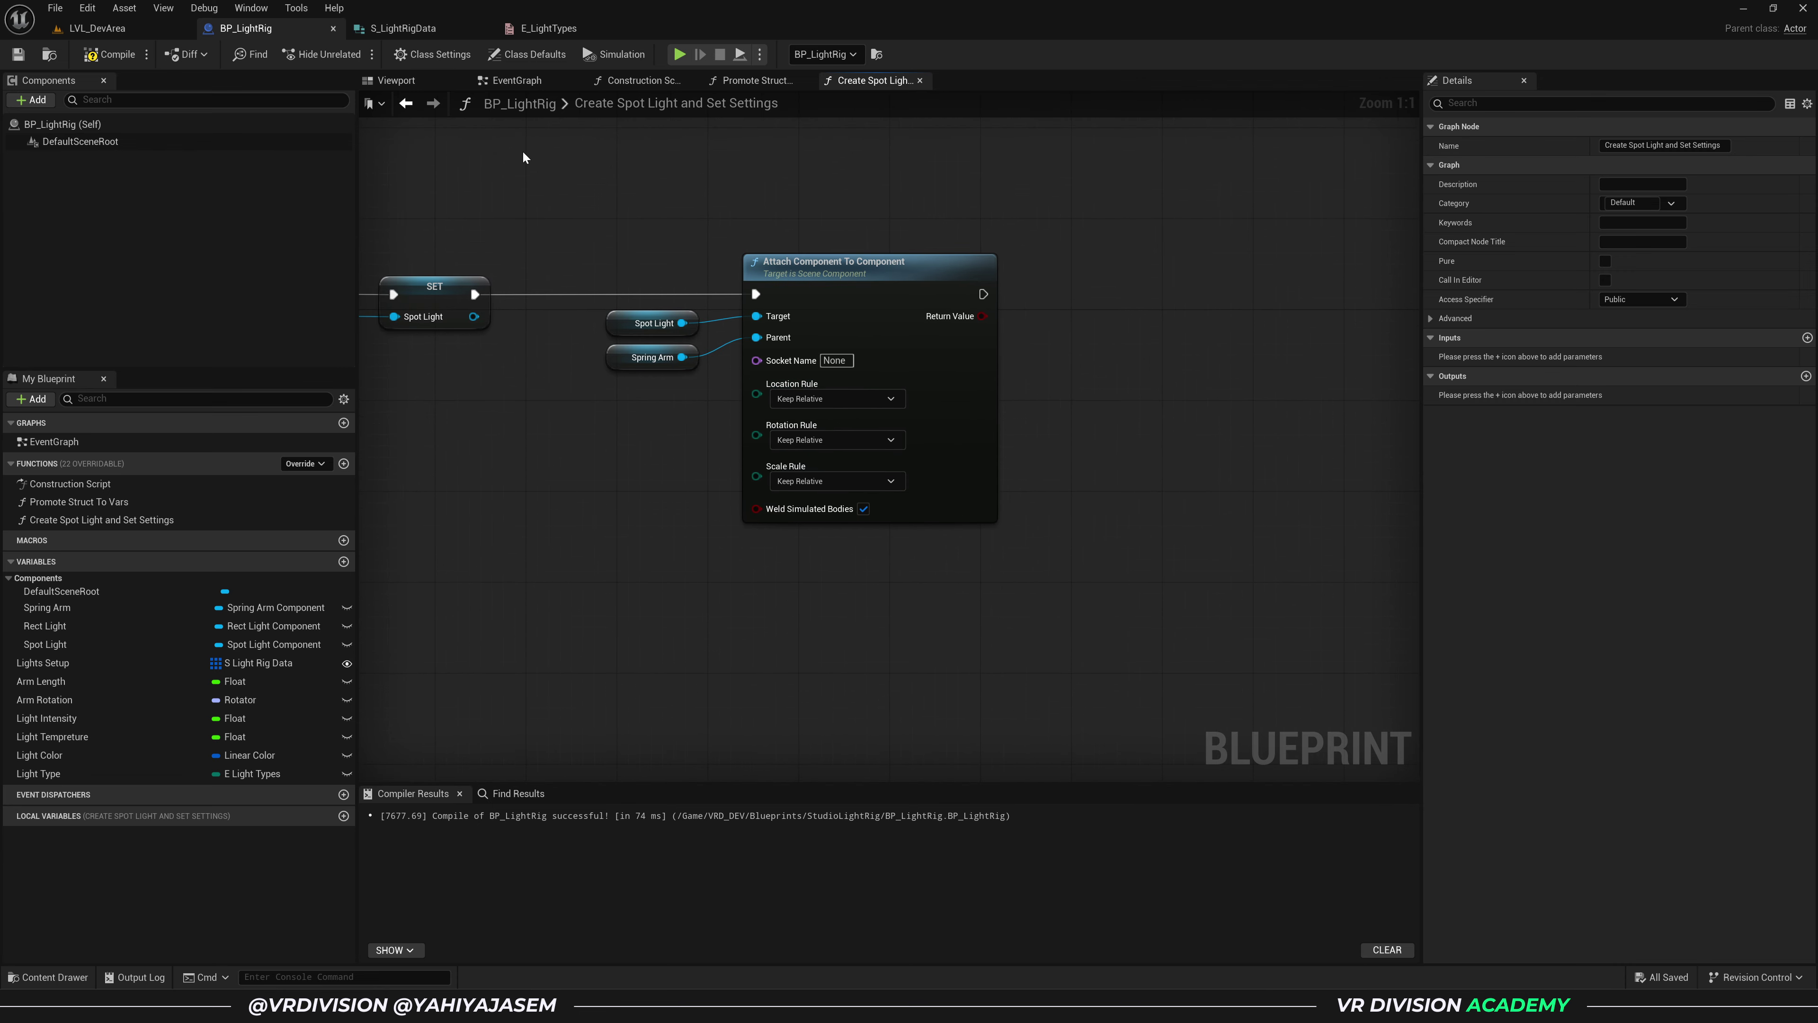
- Copy Set Intensity, Set Light Color and Set Temperature from the Construction Script's rect light group into the spot light function, after the attach node
click(629, 81)
right_drag(1389, 423, 1018, 345)
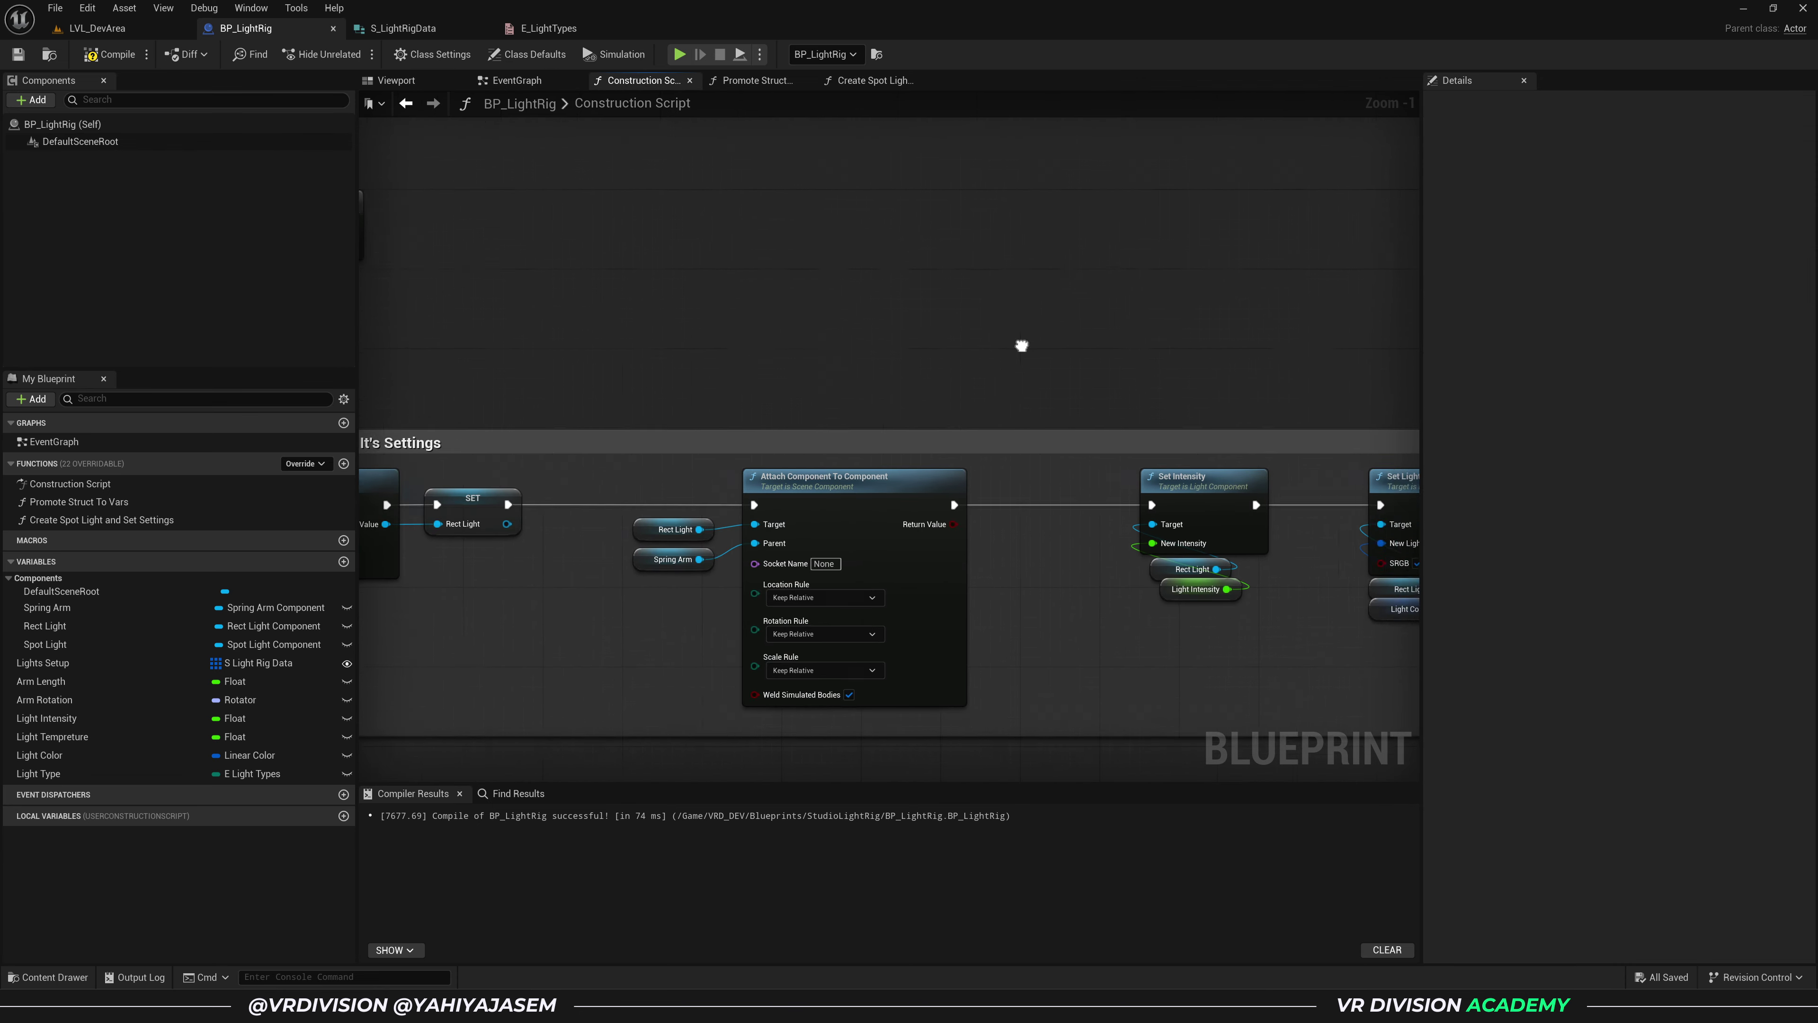
right_drag(1232, 485, 785, 418)
click(995, 422)
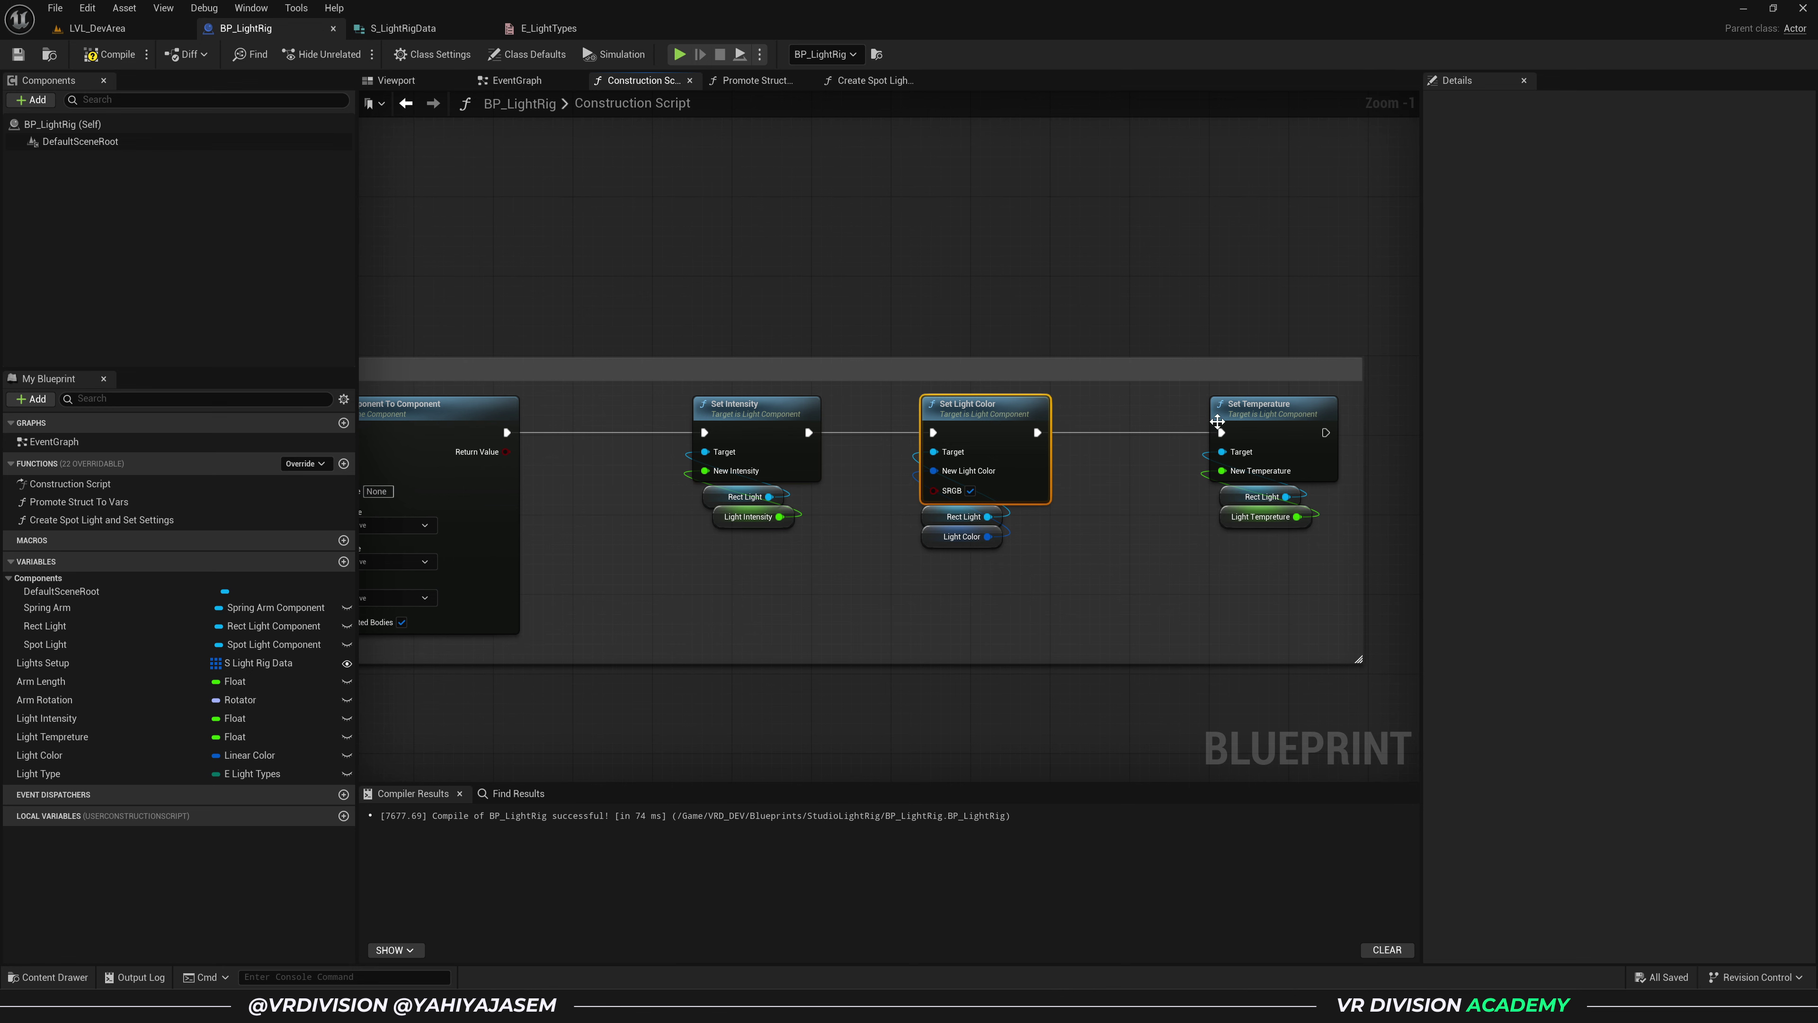
click(1269, 414)
shift+click(977, 414)
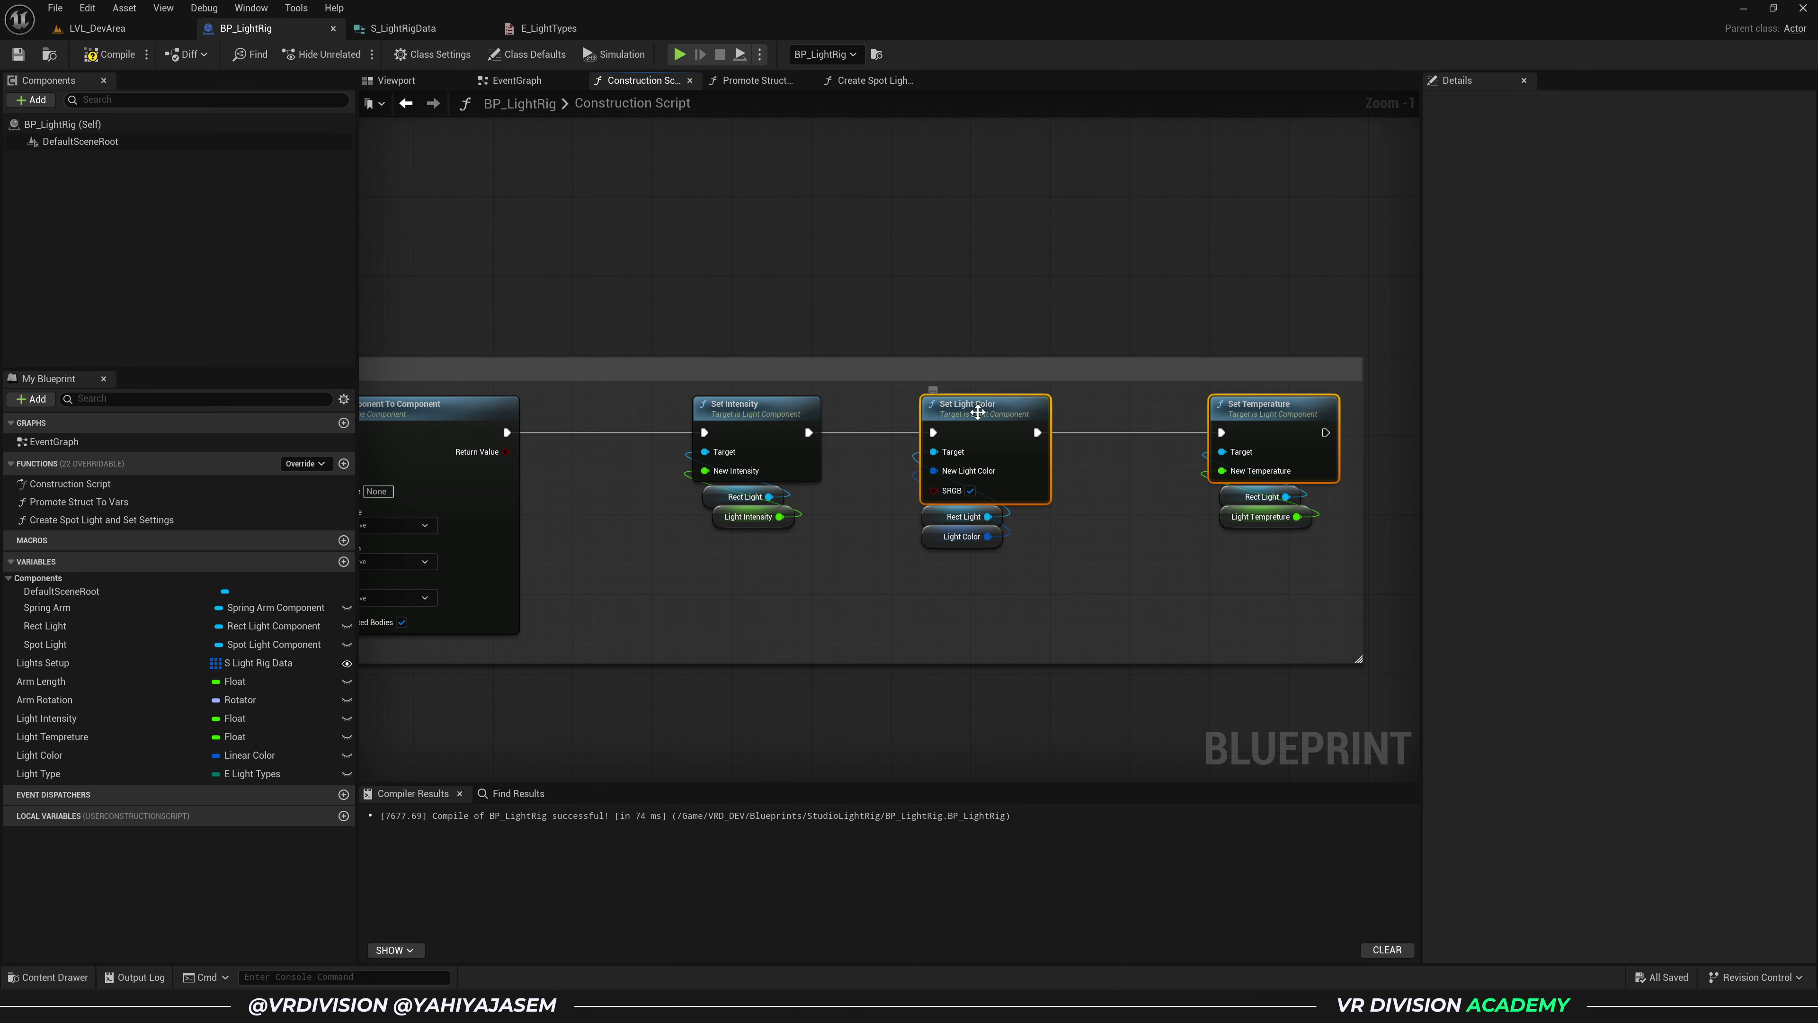
shift+click(760, 415)
right_drag(895, 338, 816, 312)
click(873, 78)
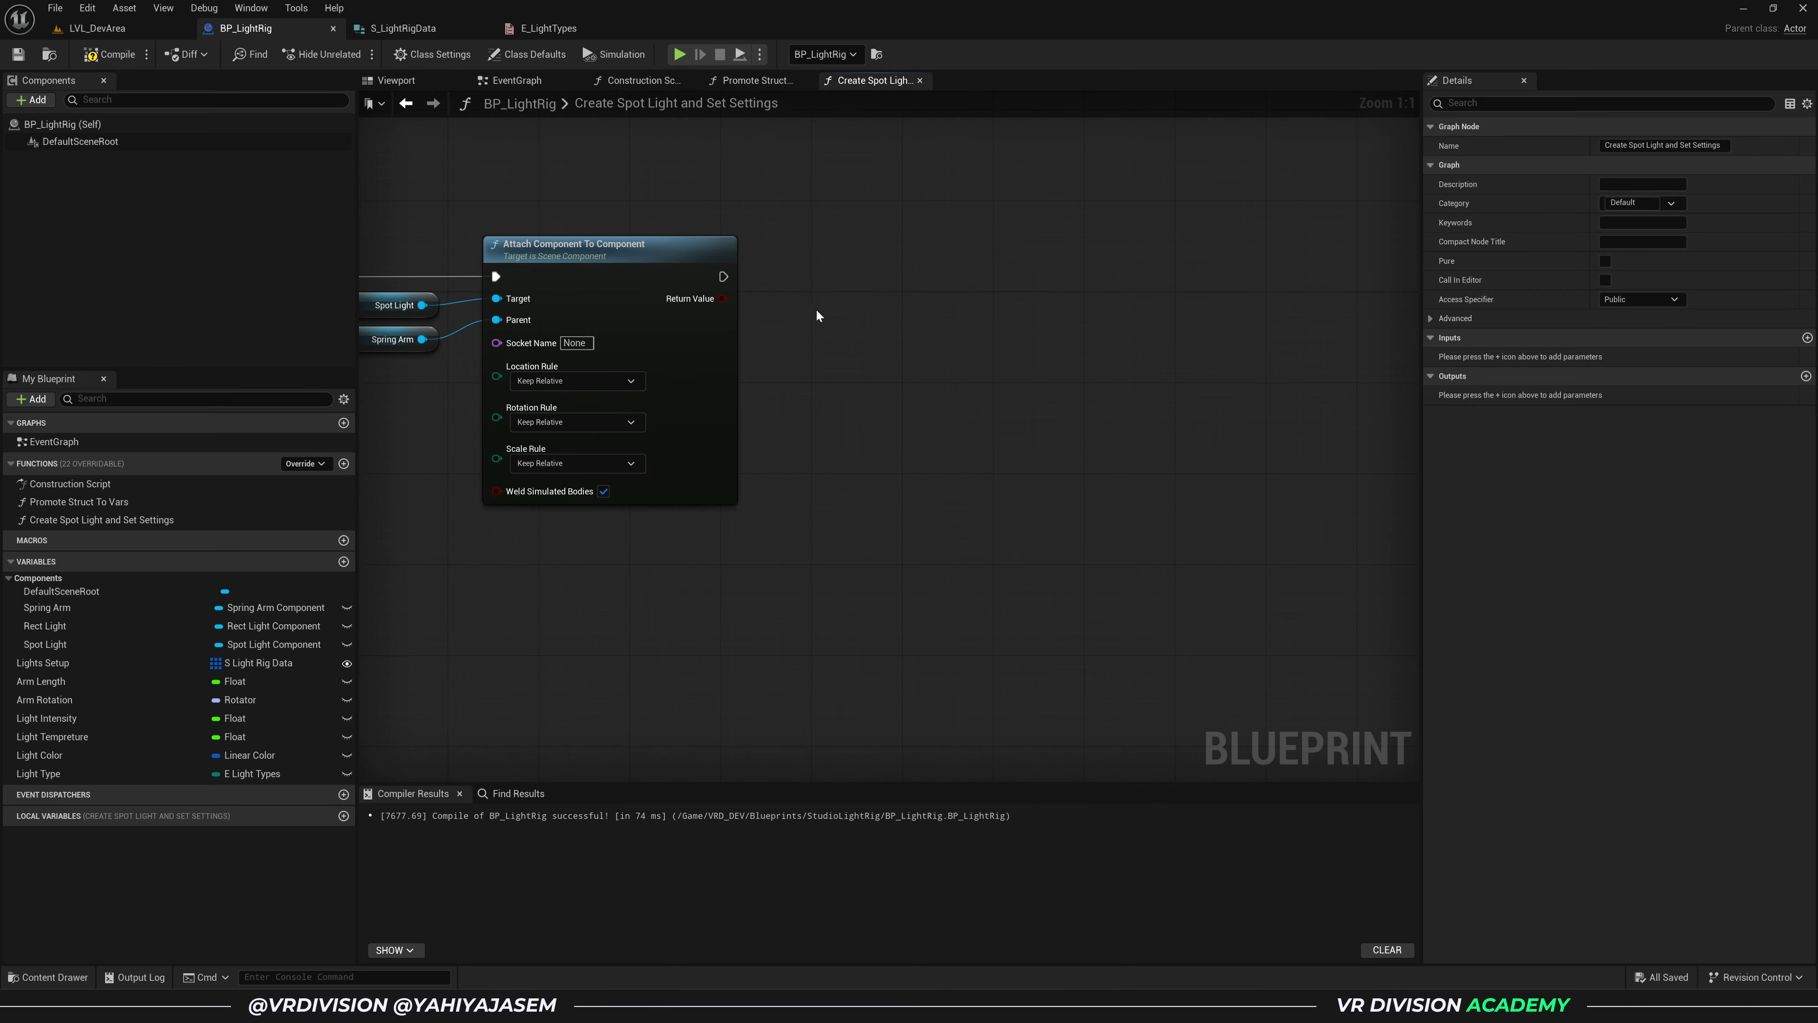
key(ctrl+v)
drag(850, 328, 961, 246)
click(960, 245)
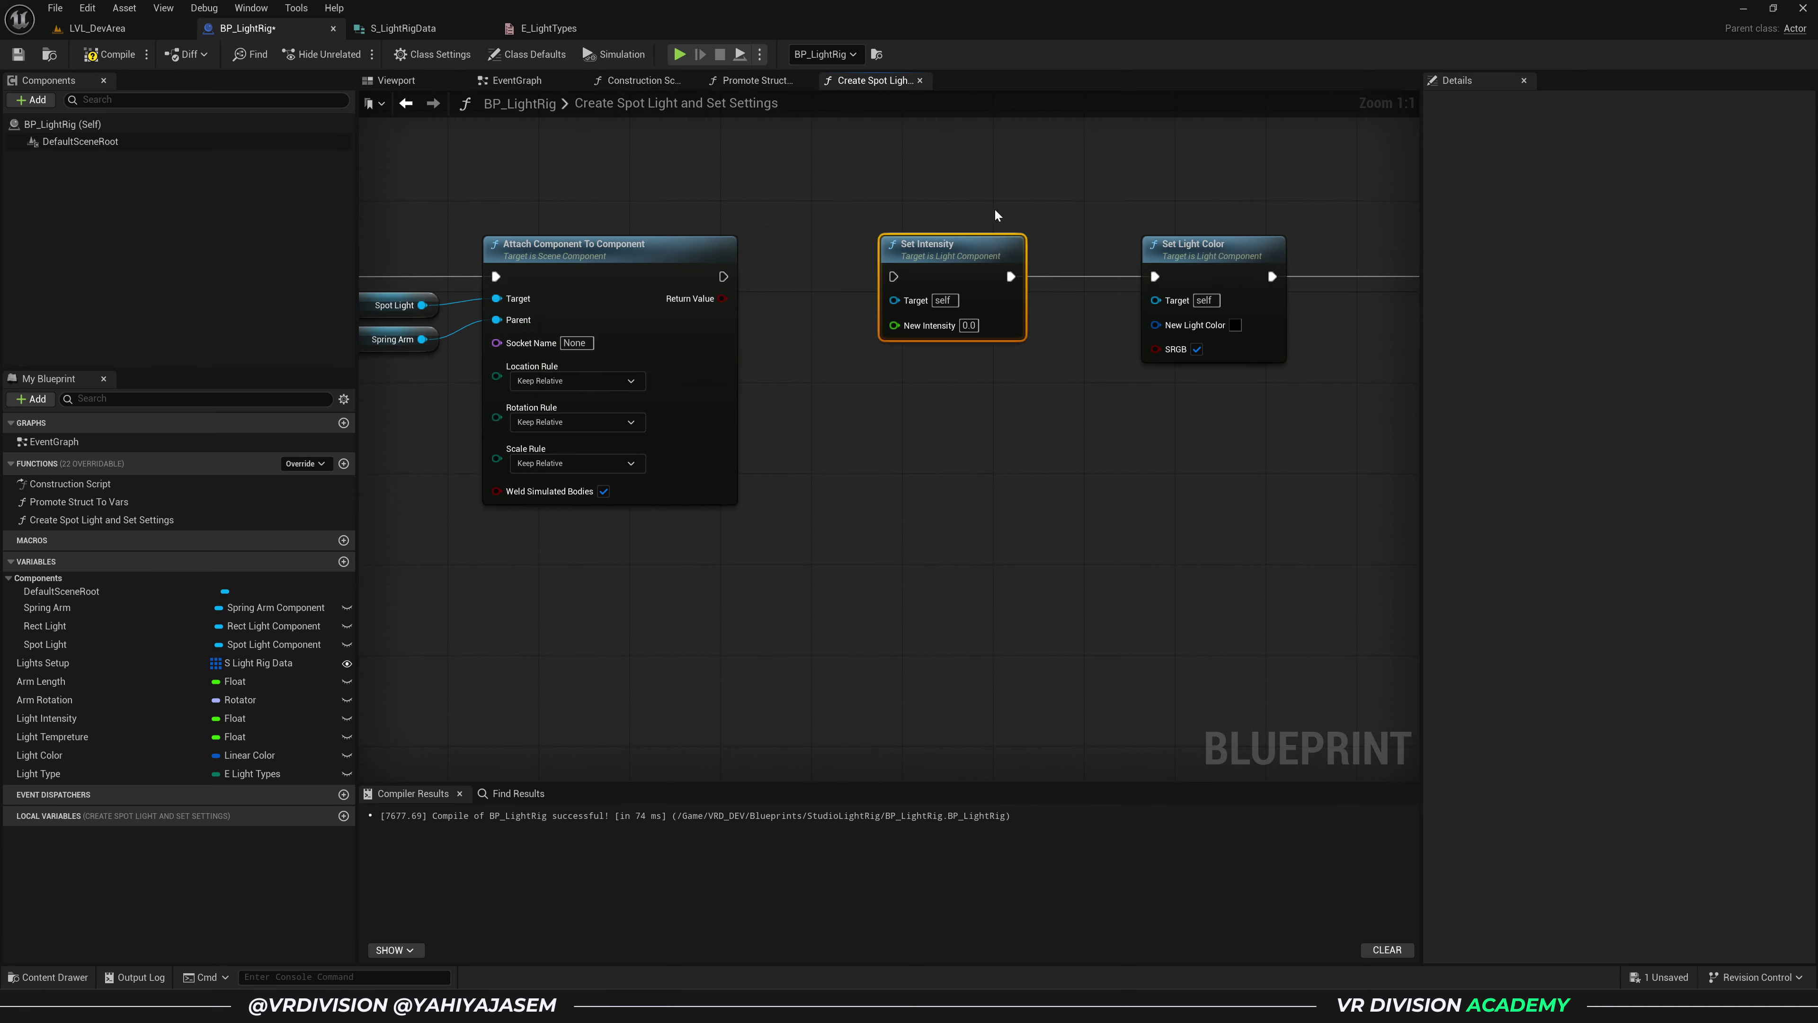
- Compare the copied light setters with the RectLight properties in LVL_DevArea and the variables in the S_LightRigData structure
right_drag(971, 212, 733, 244)
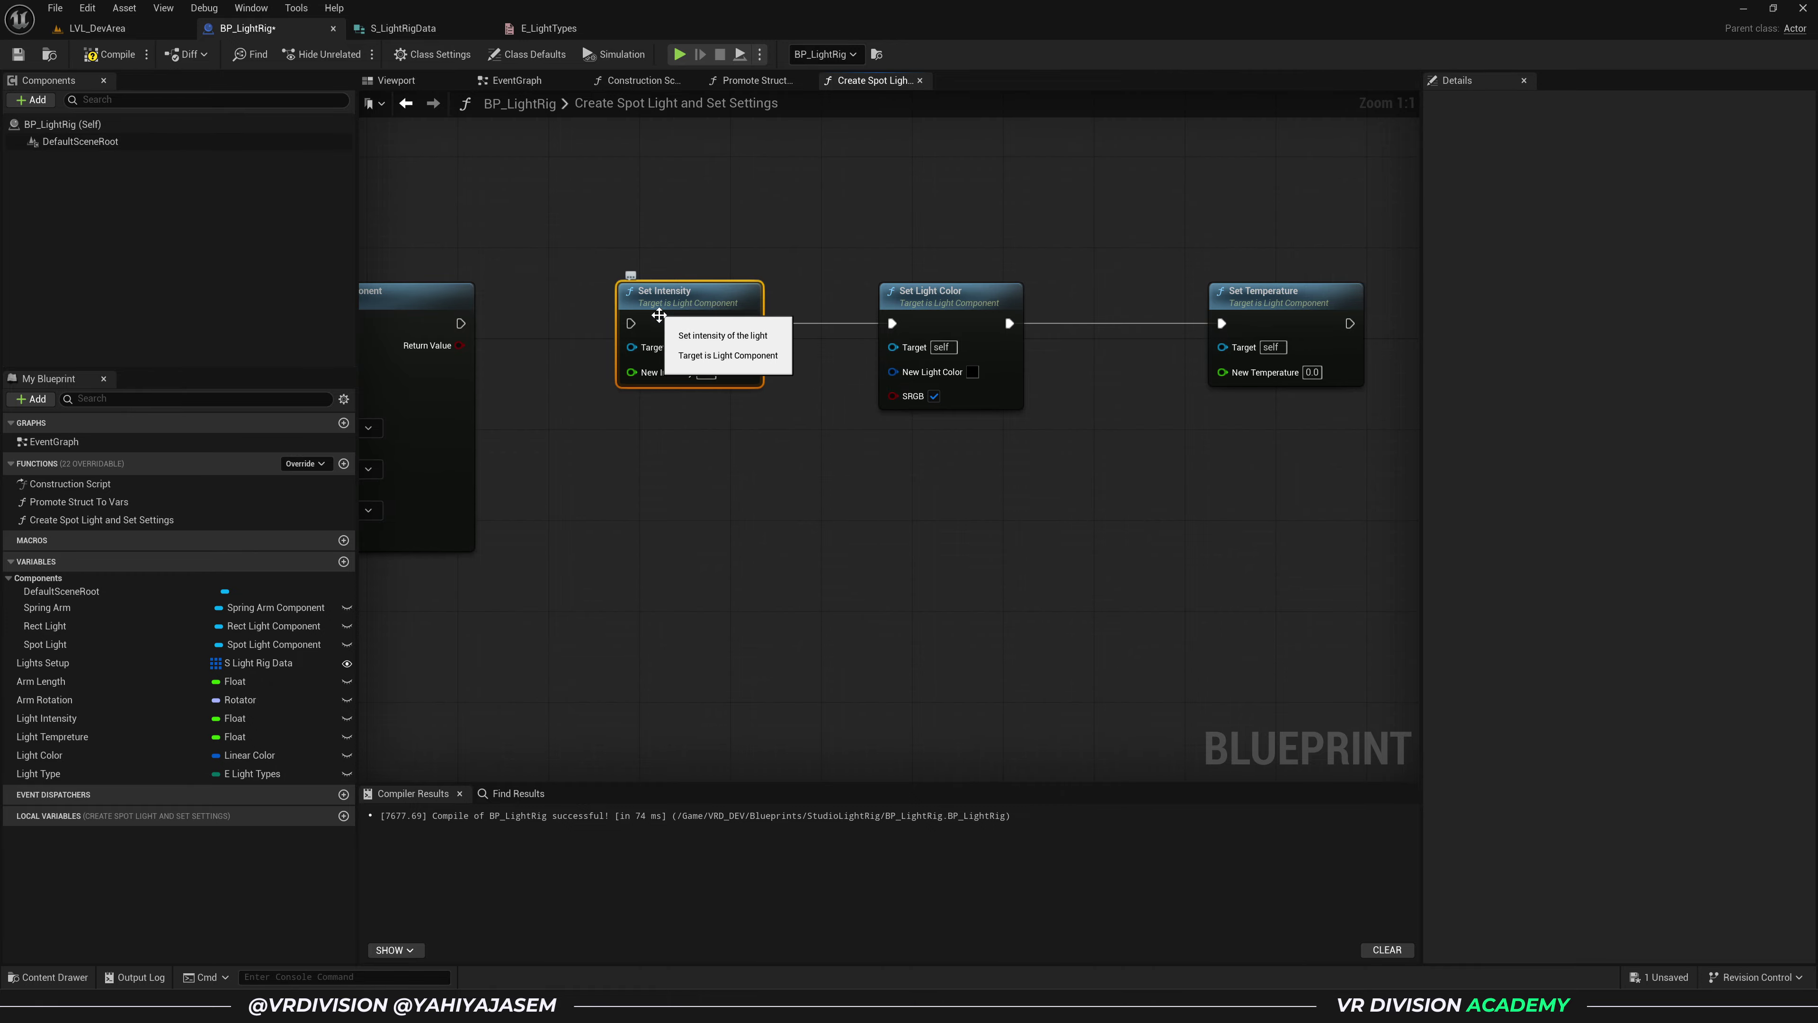
click(998, 300)
click(1256, 299)
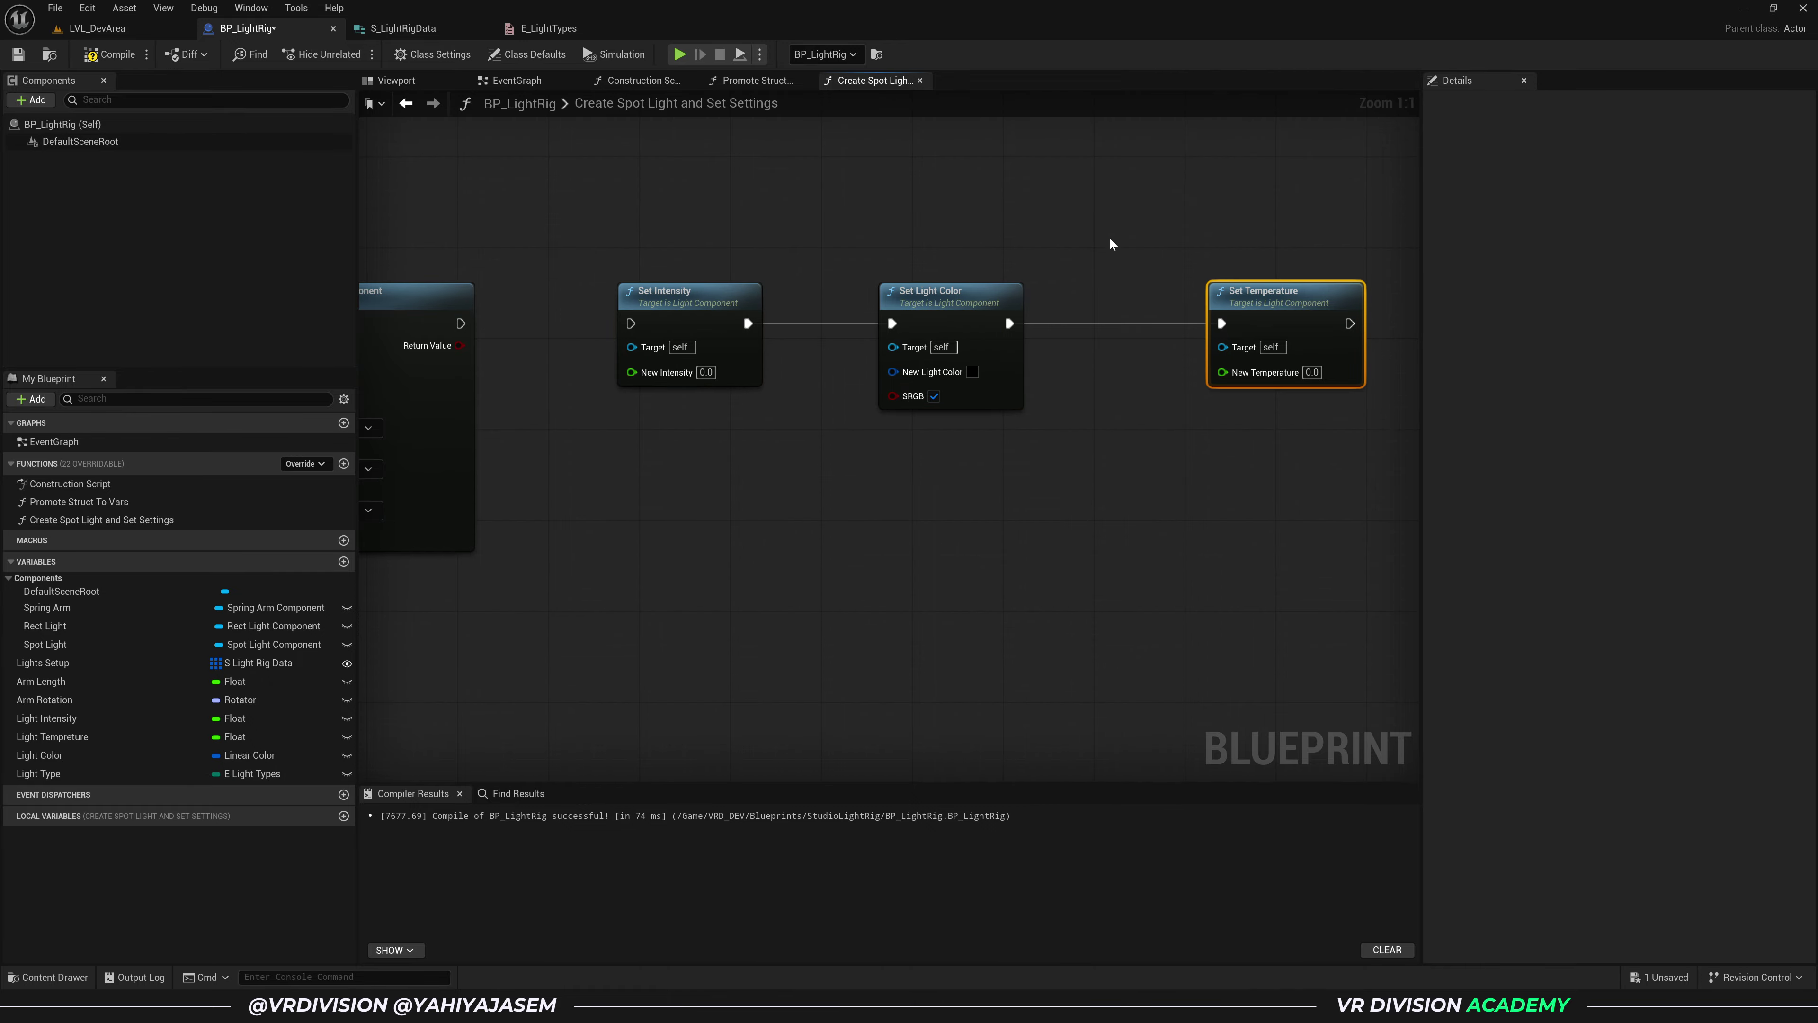
right_drag(1113, 243, 1220, 252)
click(113, 29)
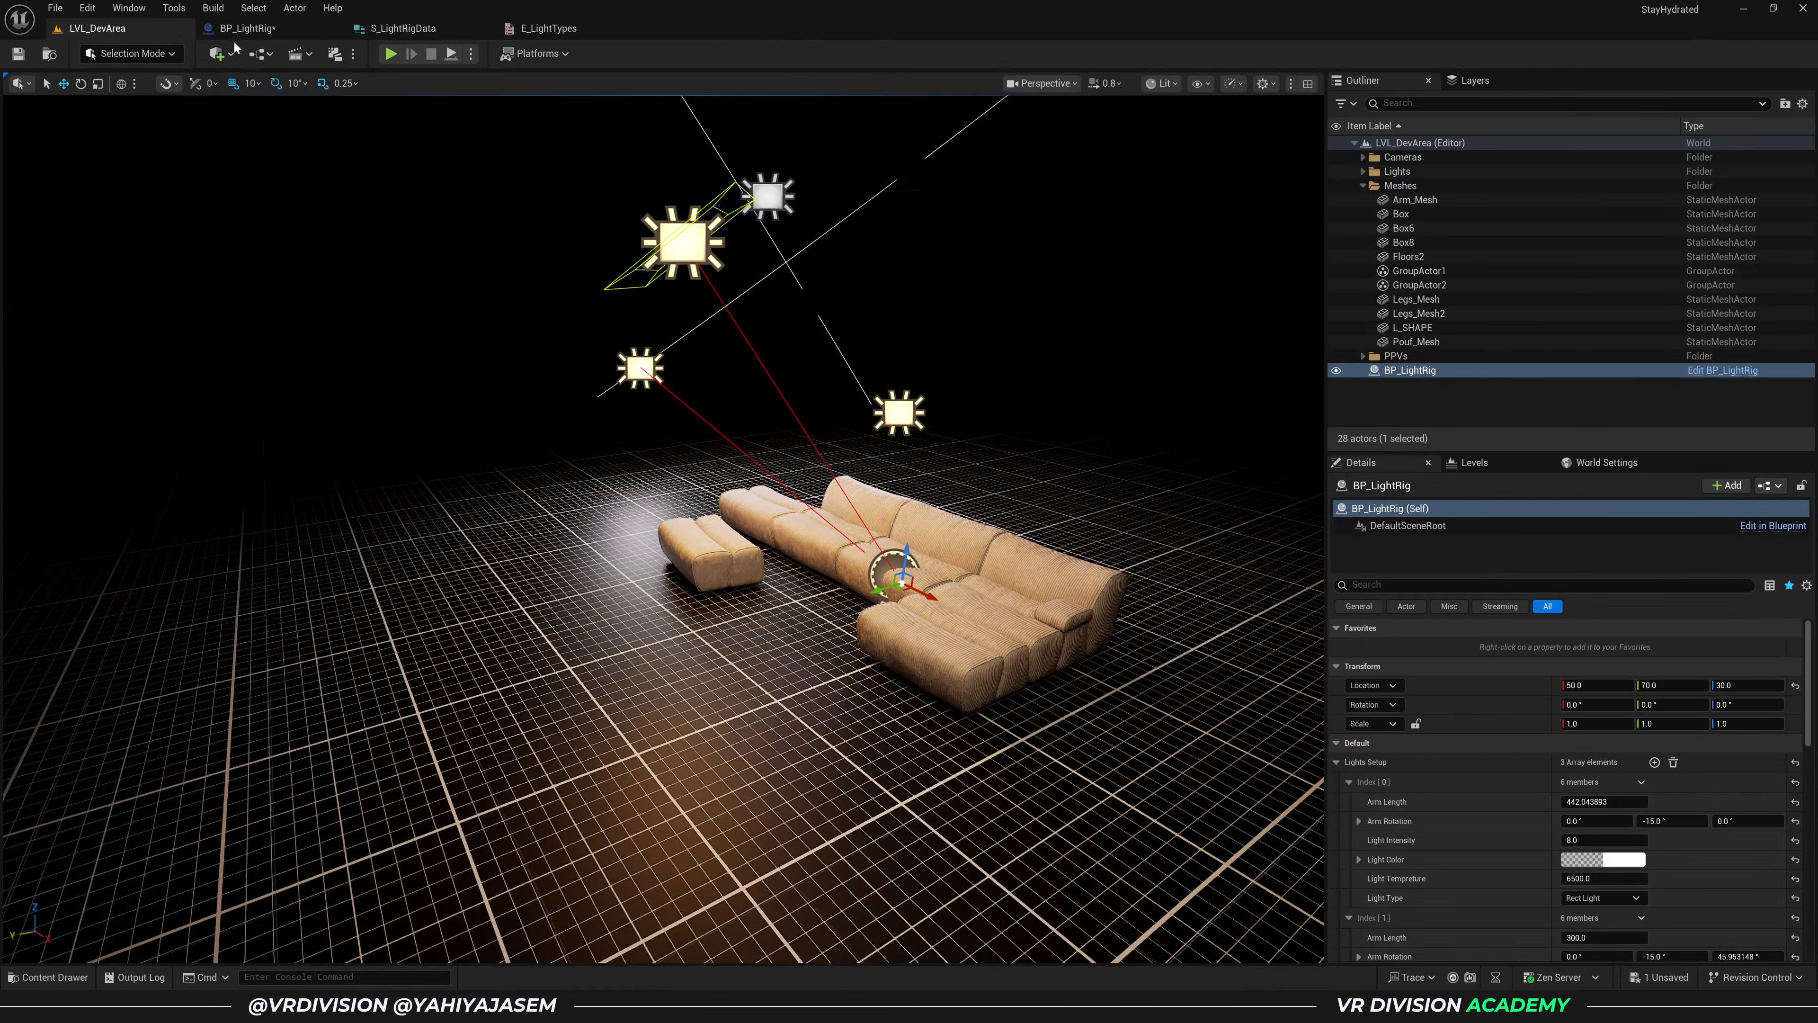
click(768, 196)
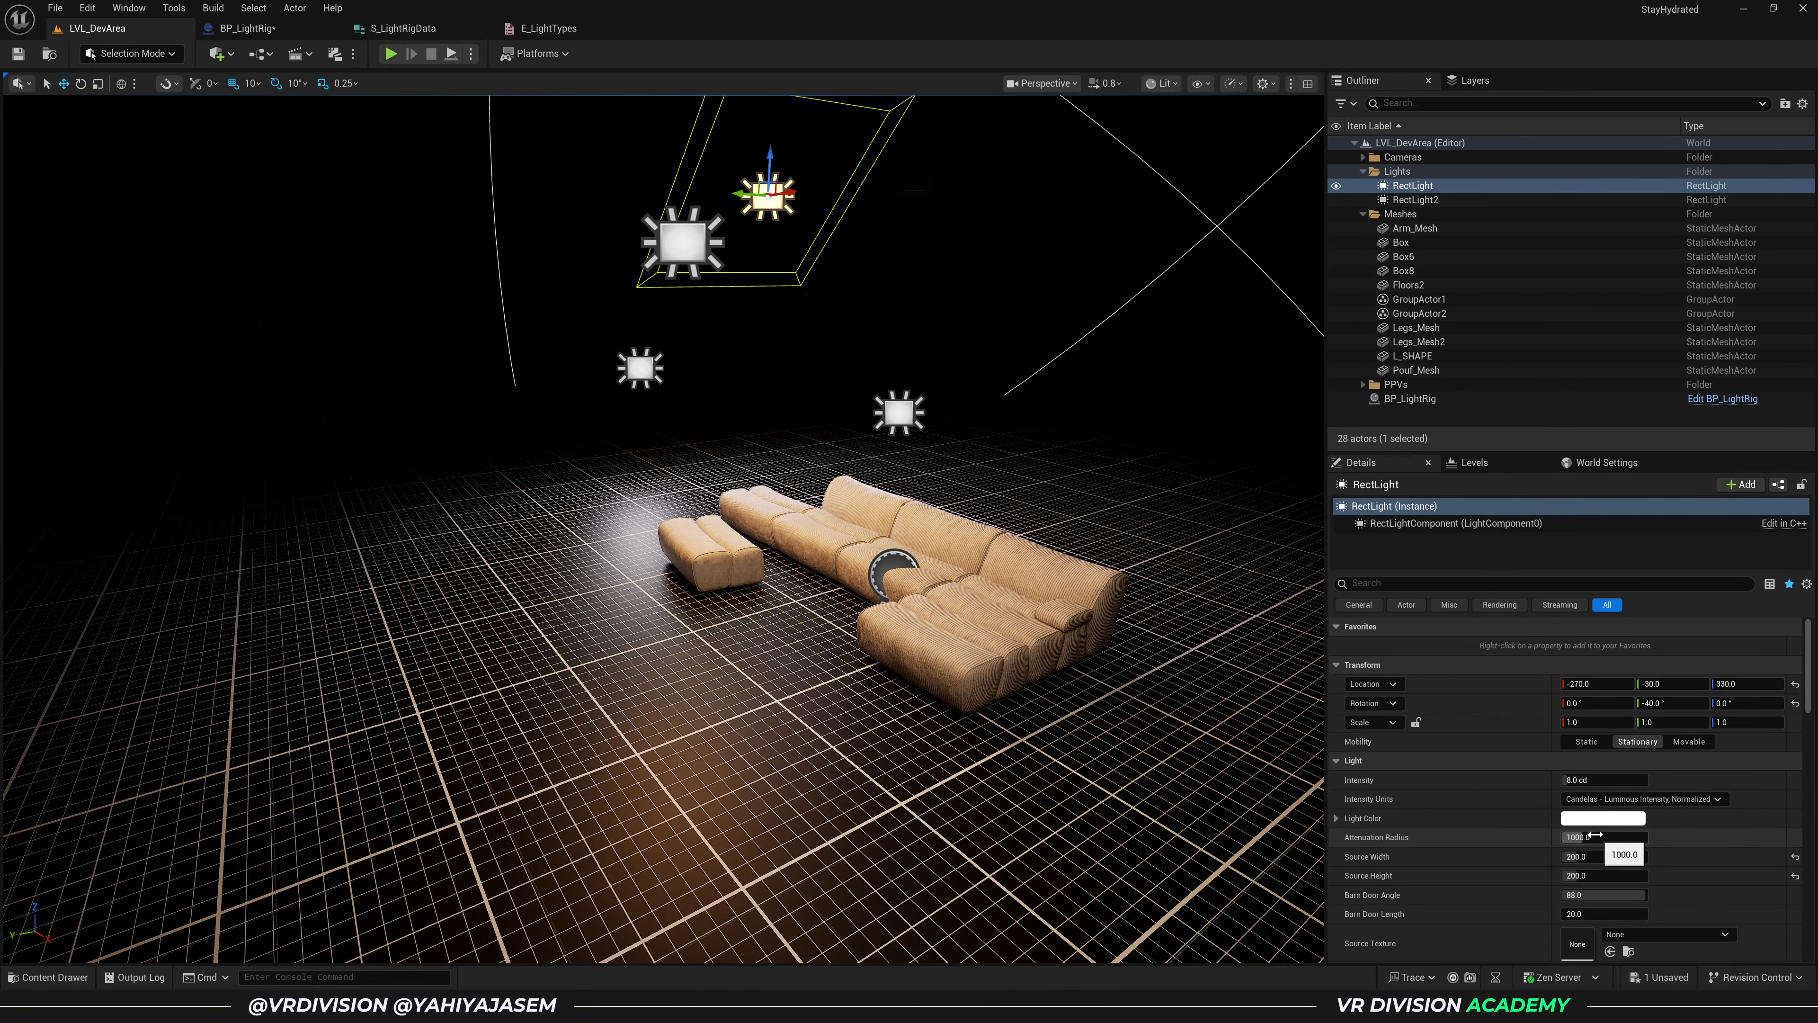
click(243, 28)
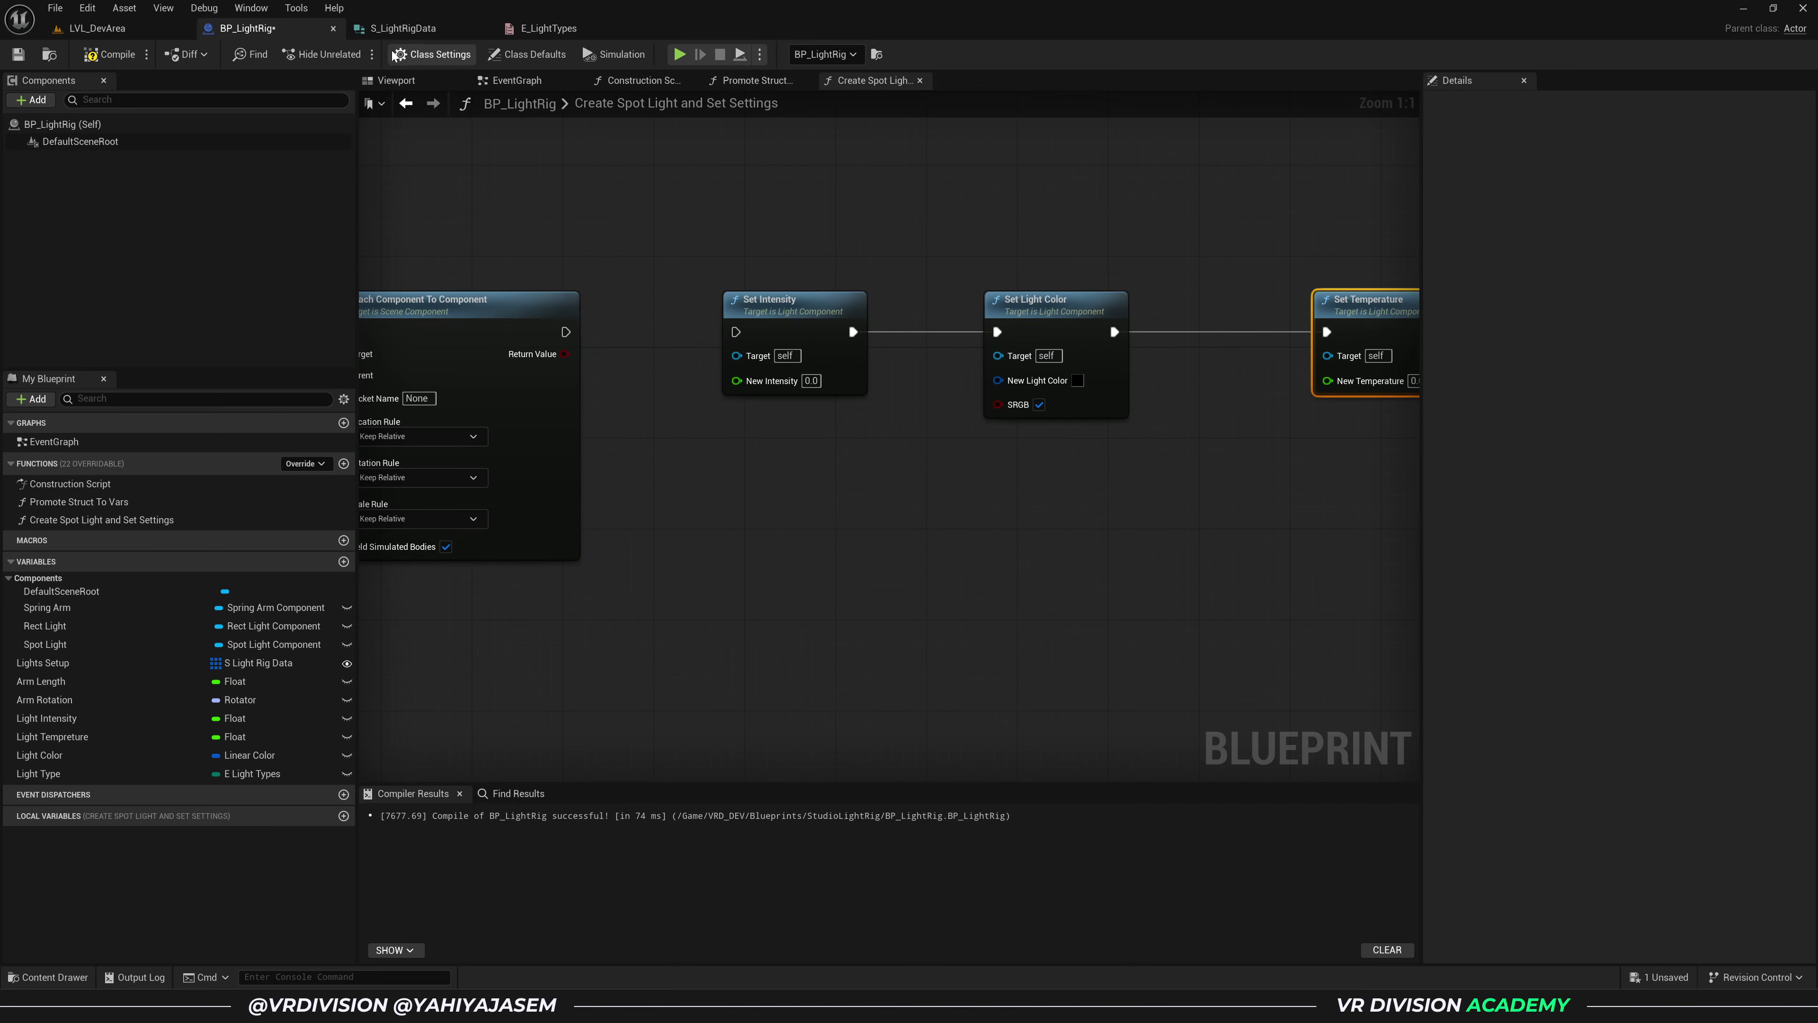
click(408, 28)
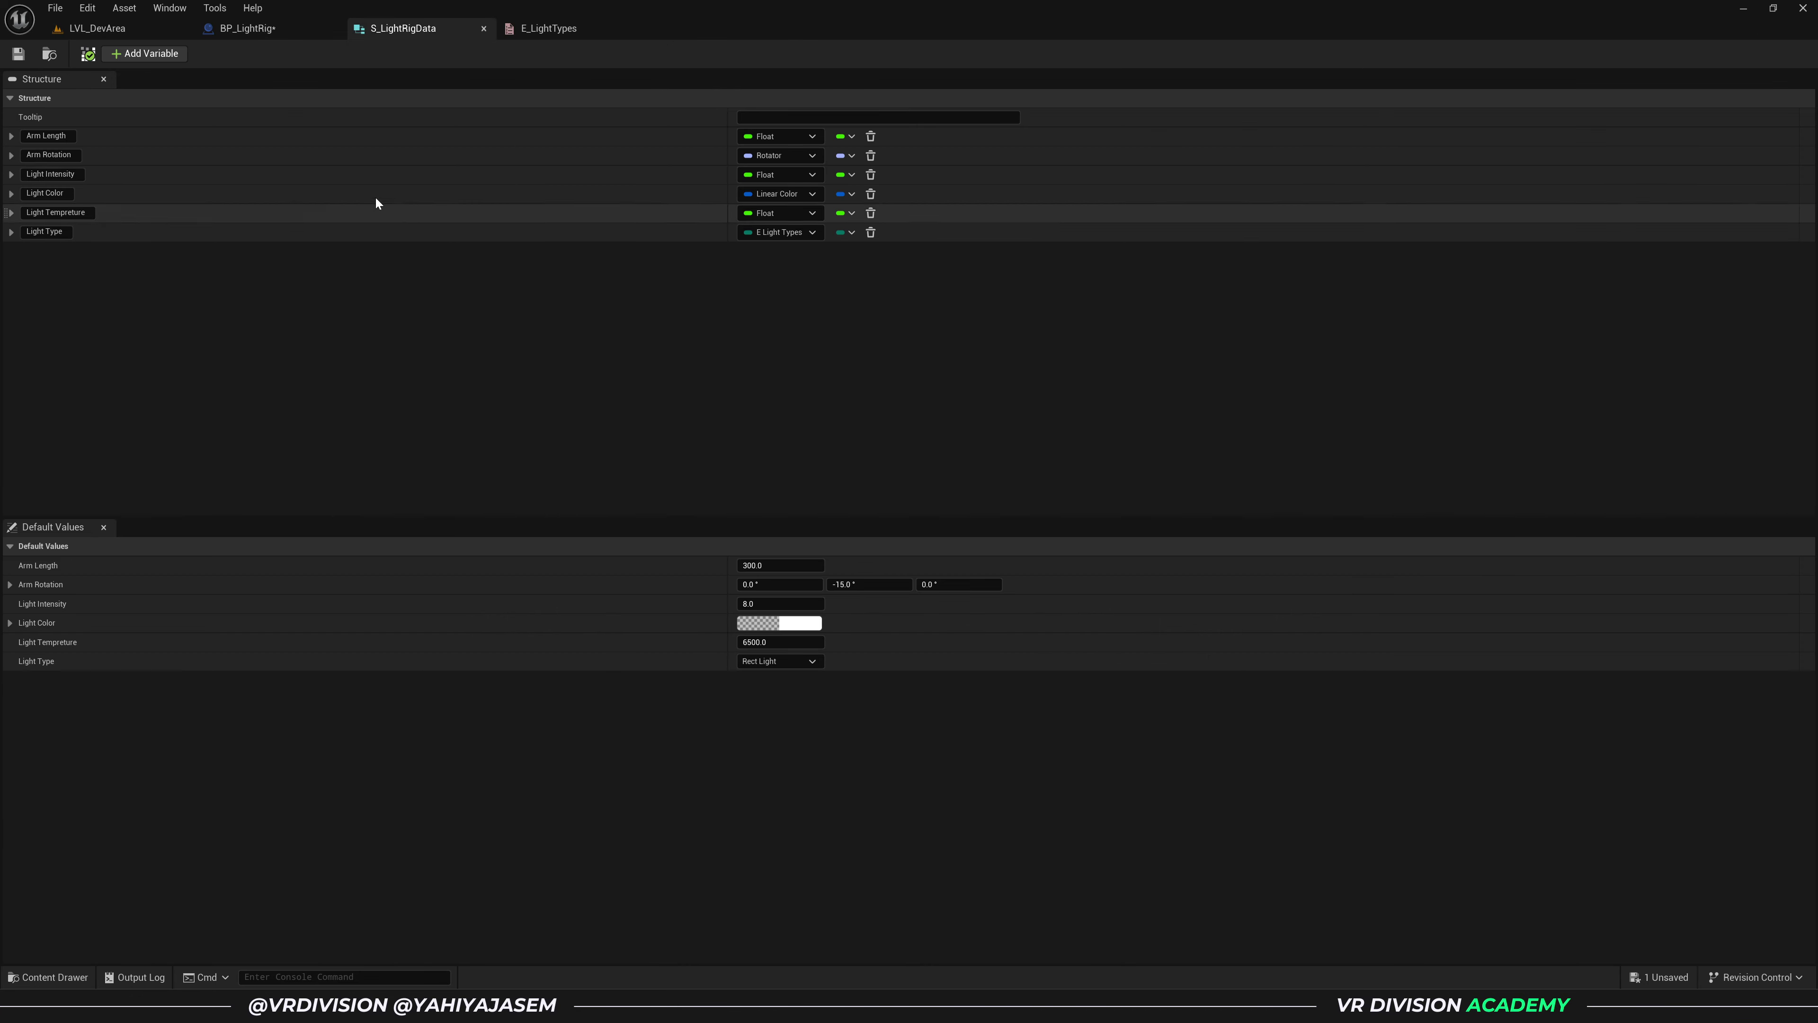
click(247, 28)
- Connect Attach Component To Component to Set Intensity, and feed the Light Intensity, Light Color and Light Tempreture variables into their matching setter nodes
drag(565, 331, 736, 331)
click(780, 500)
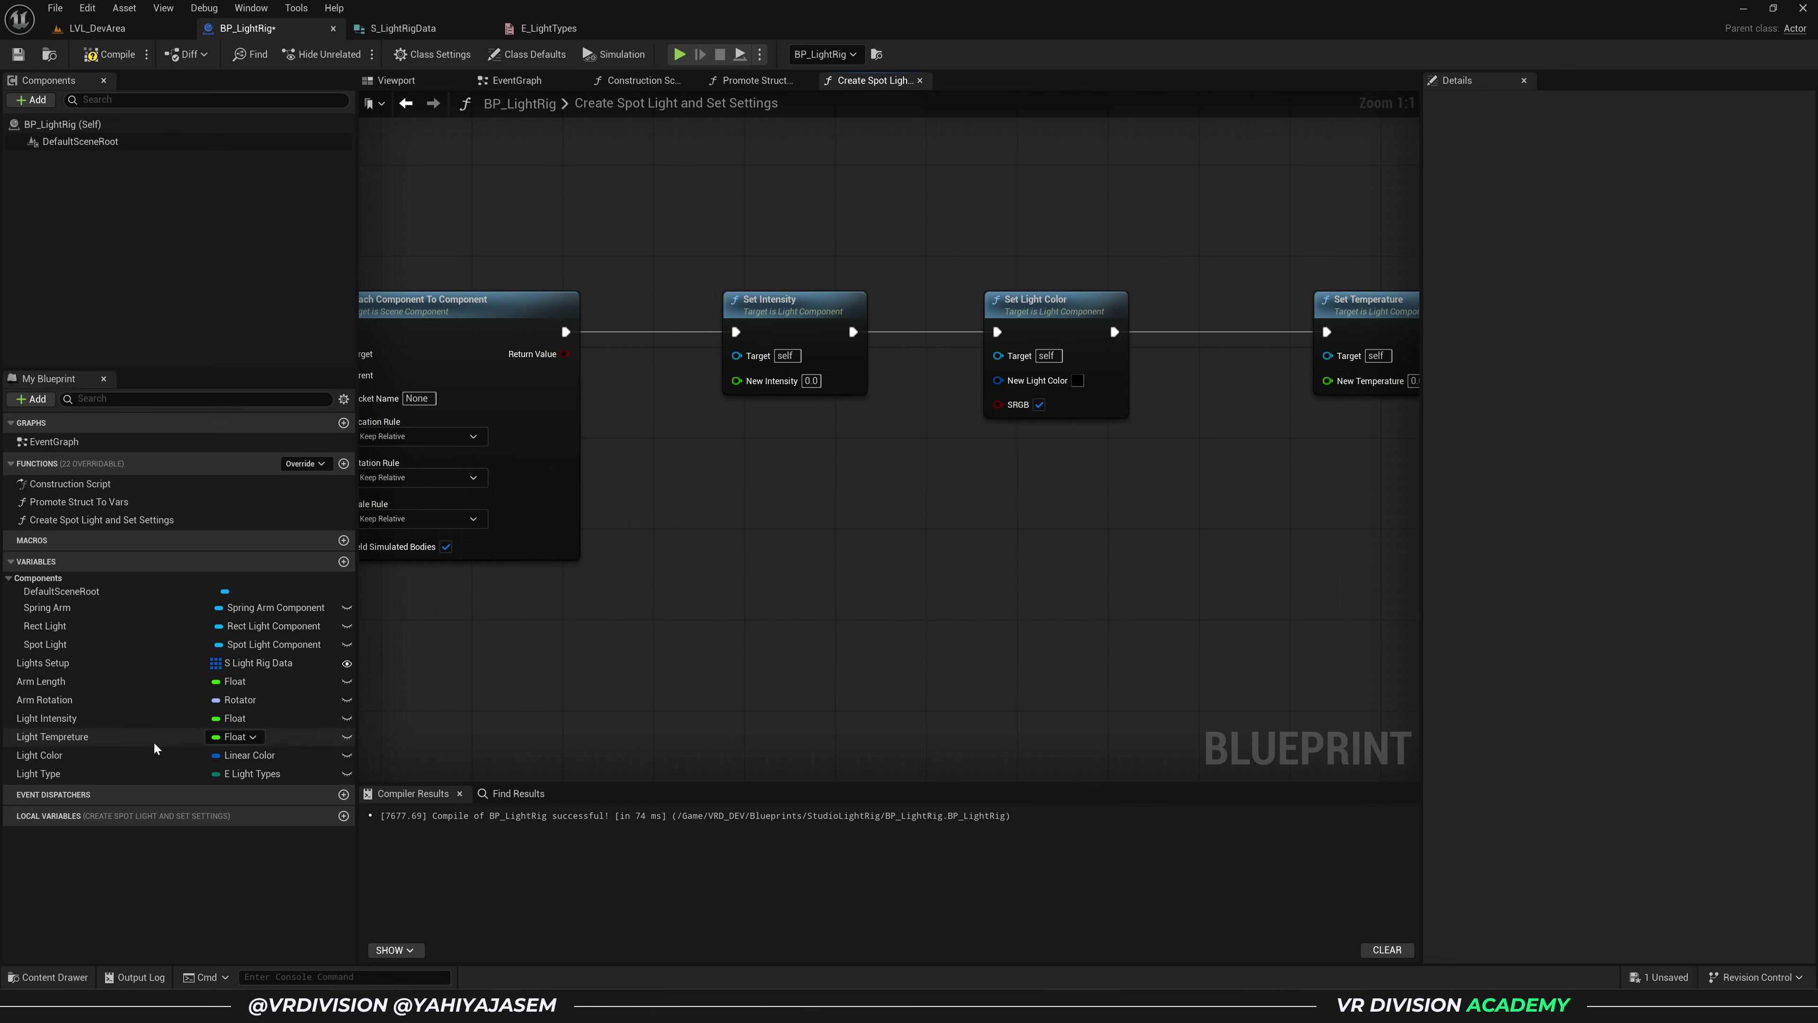
drag(83, 722, 807, 420)
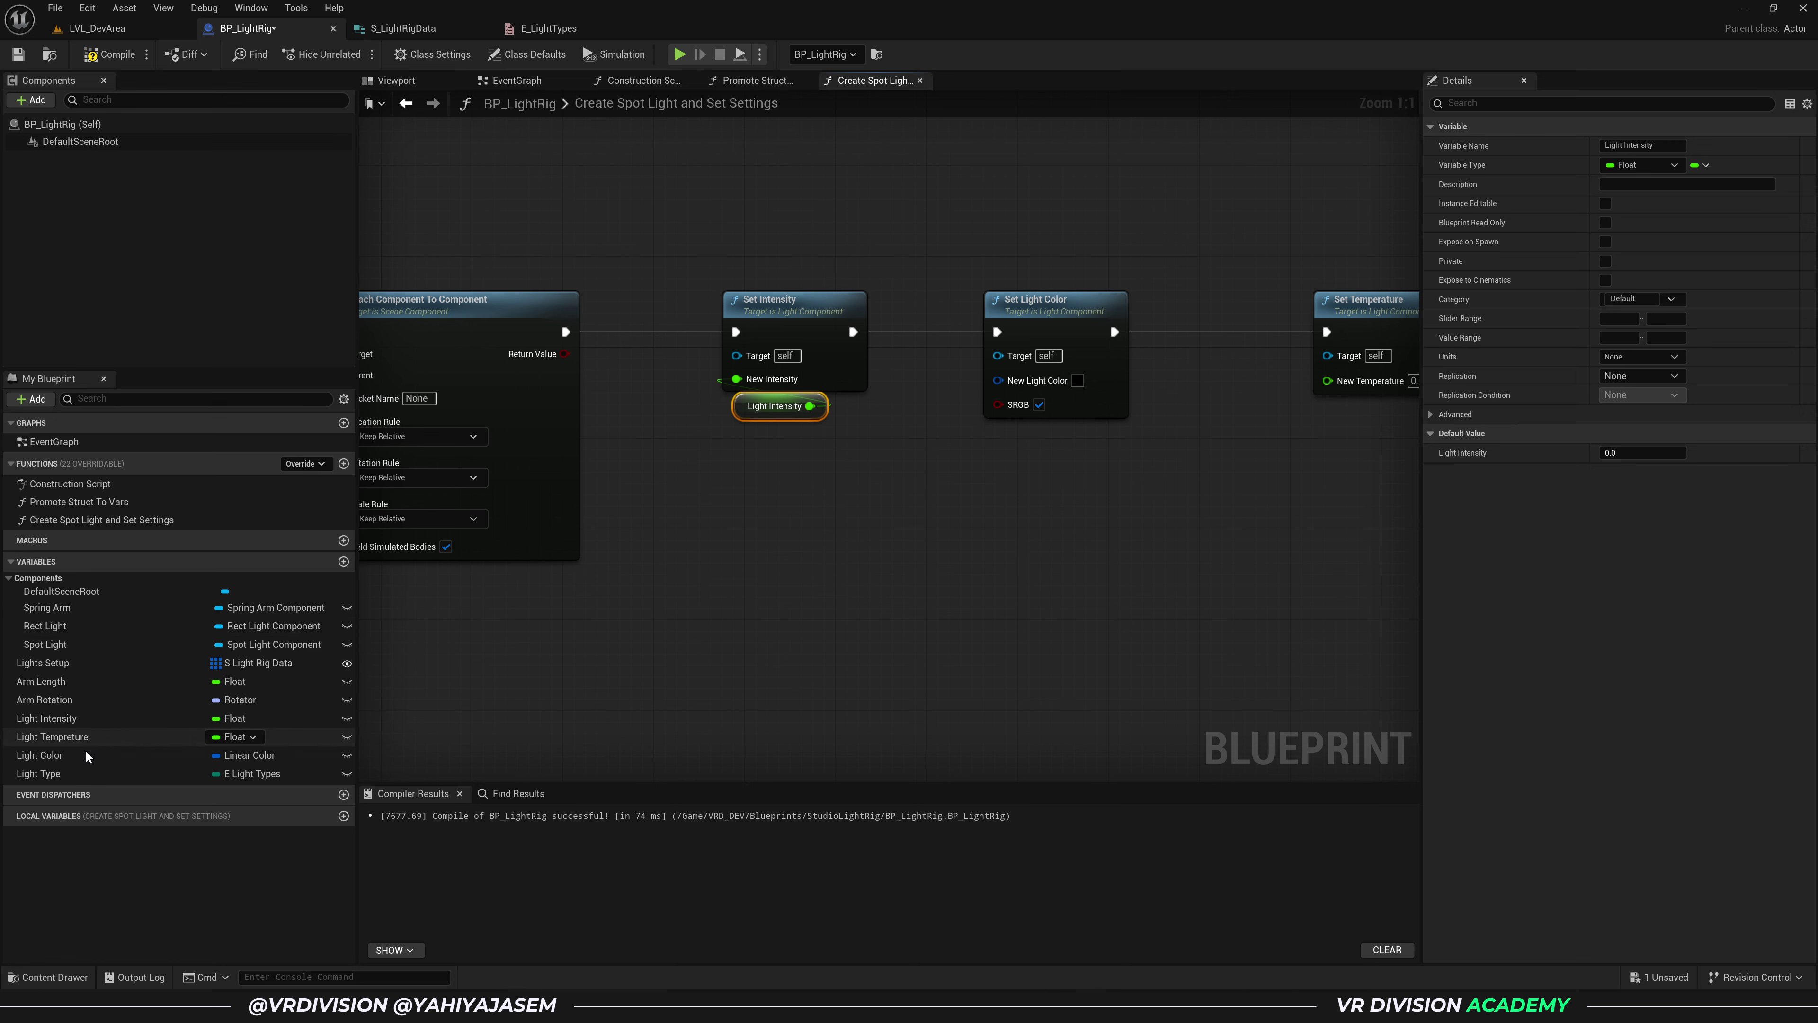
drag(43, 755, 1065, 441)
right_drag(1261, 469, 986, 467)
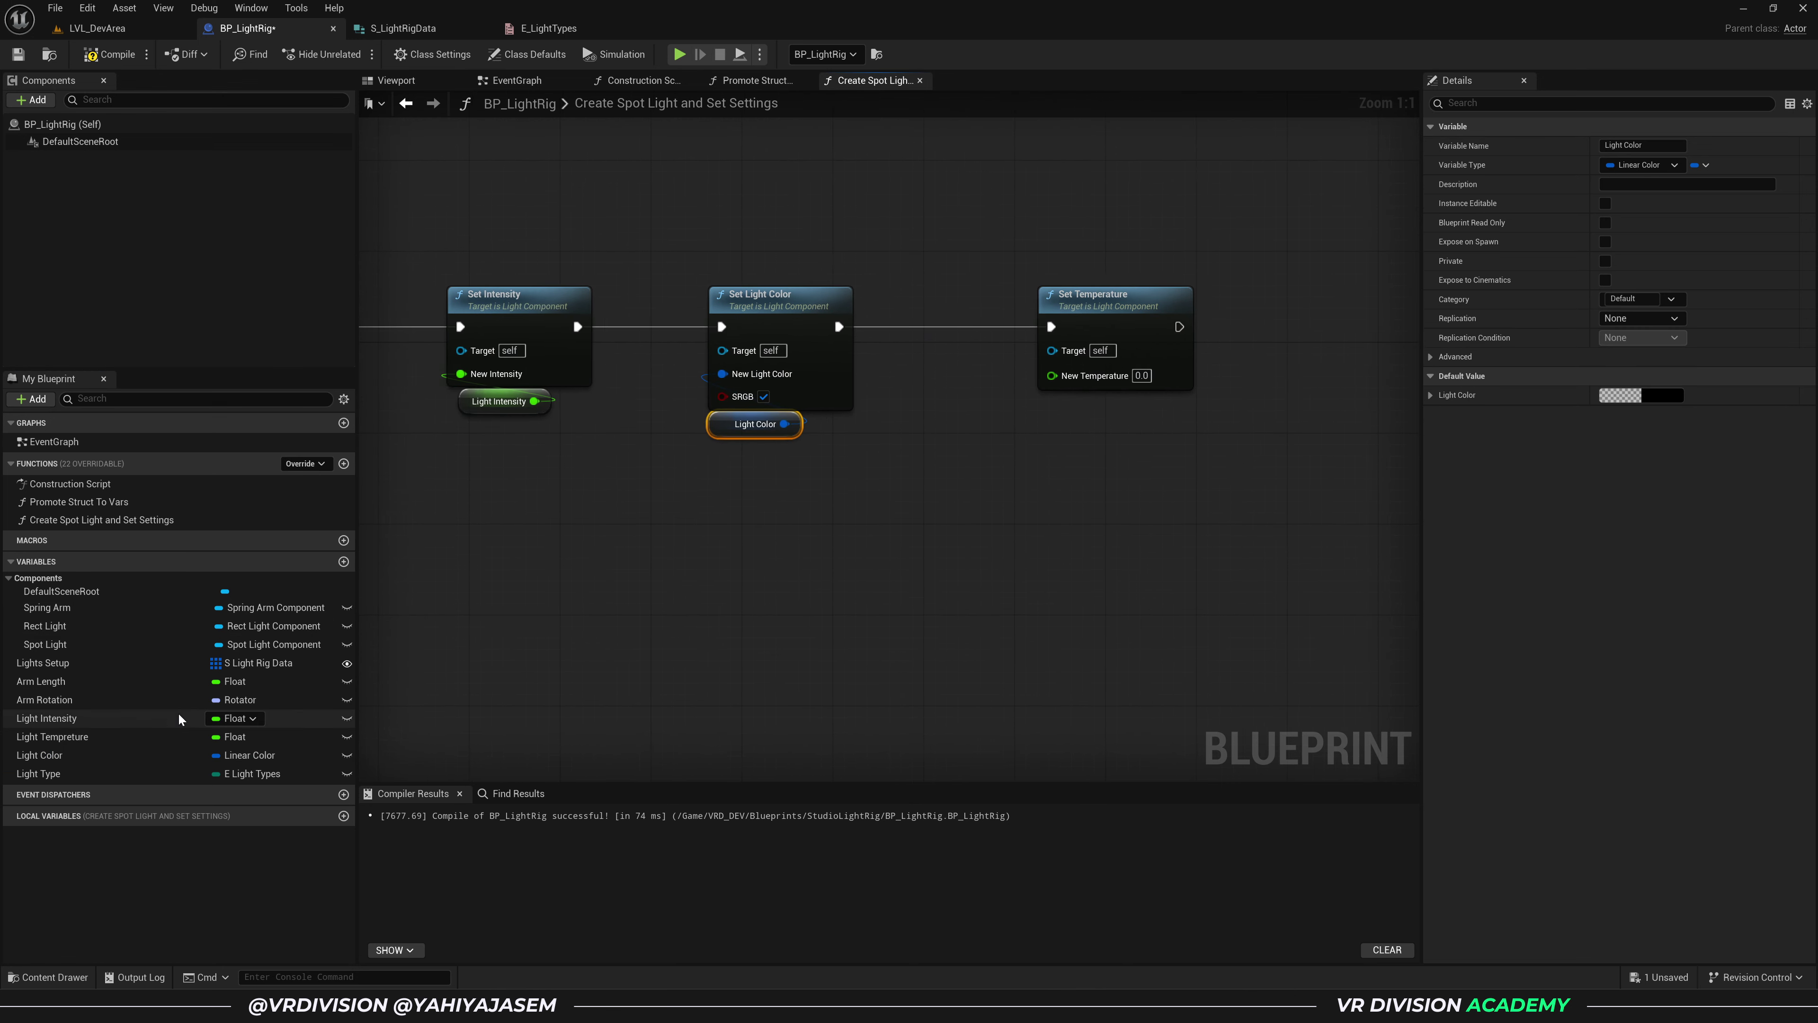
drag(72, 736, 1131, 428)
click(650, 268)
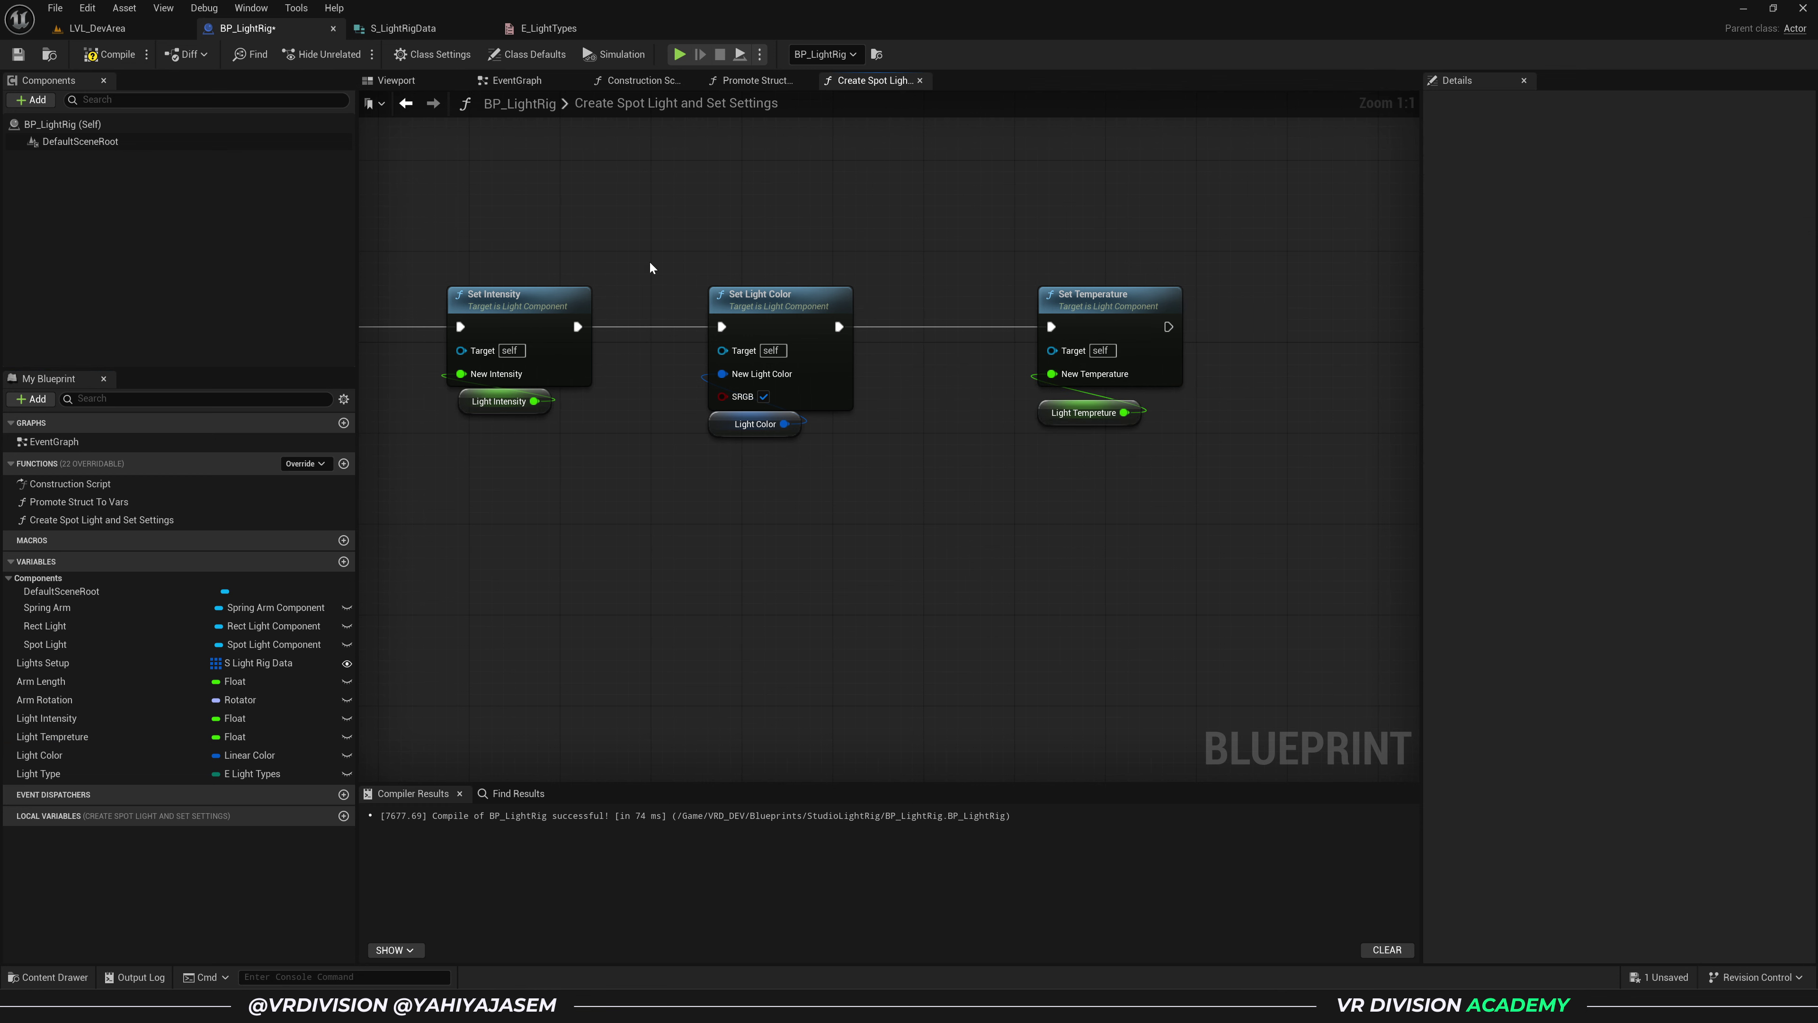
- Compile the blueprint, and connect Spot Light getters to the Target inputs of Set Intensity, Set Light Color and Set Temperature
click(117, 55)
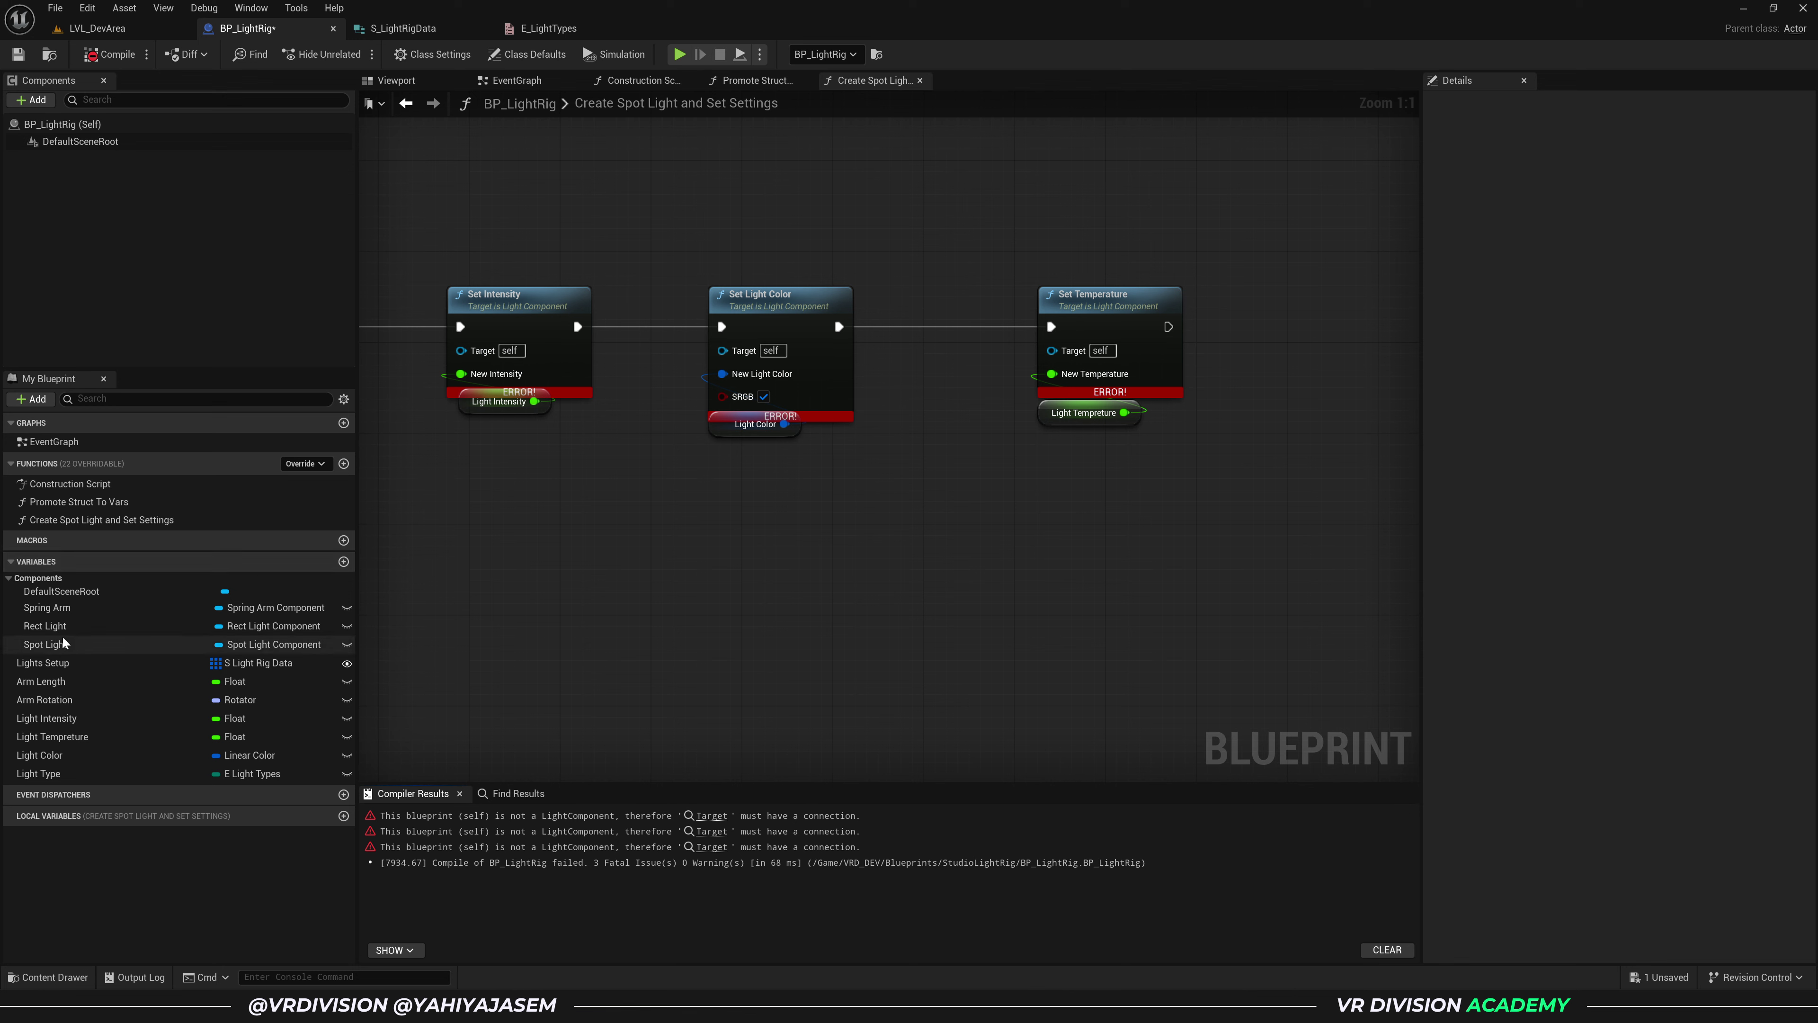
drag(63, 639, 538, 434)
ctrl+drag(79, 642, 726, 351)
right_drag(665, 450, 768, 446)
key(ctrl+c)
key(ctrl+v)
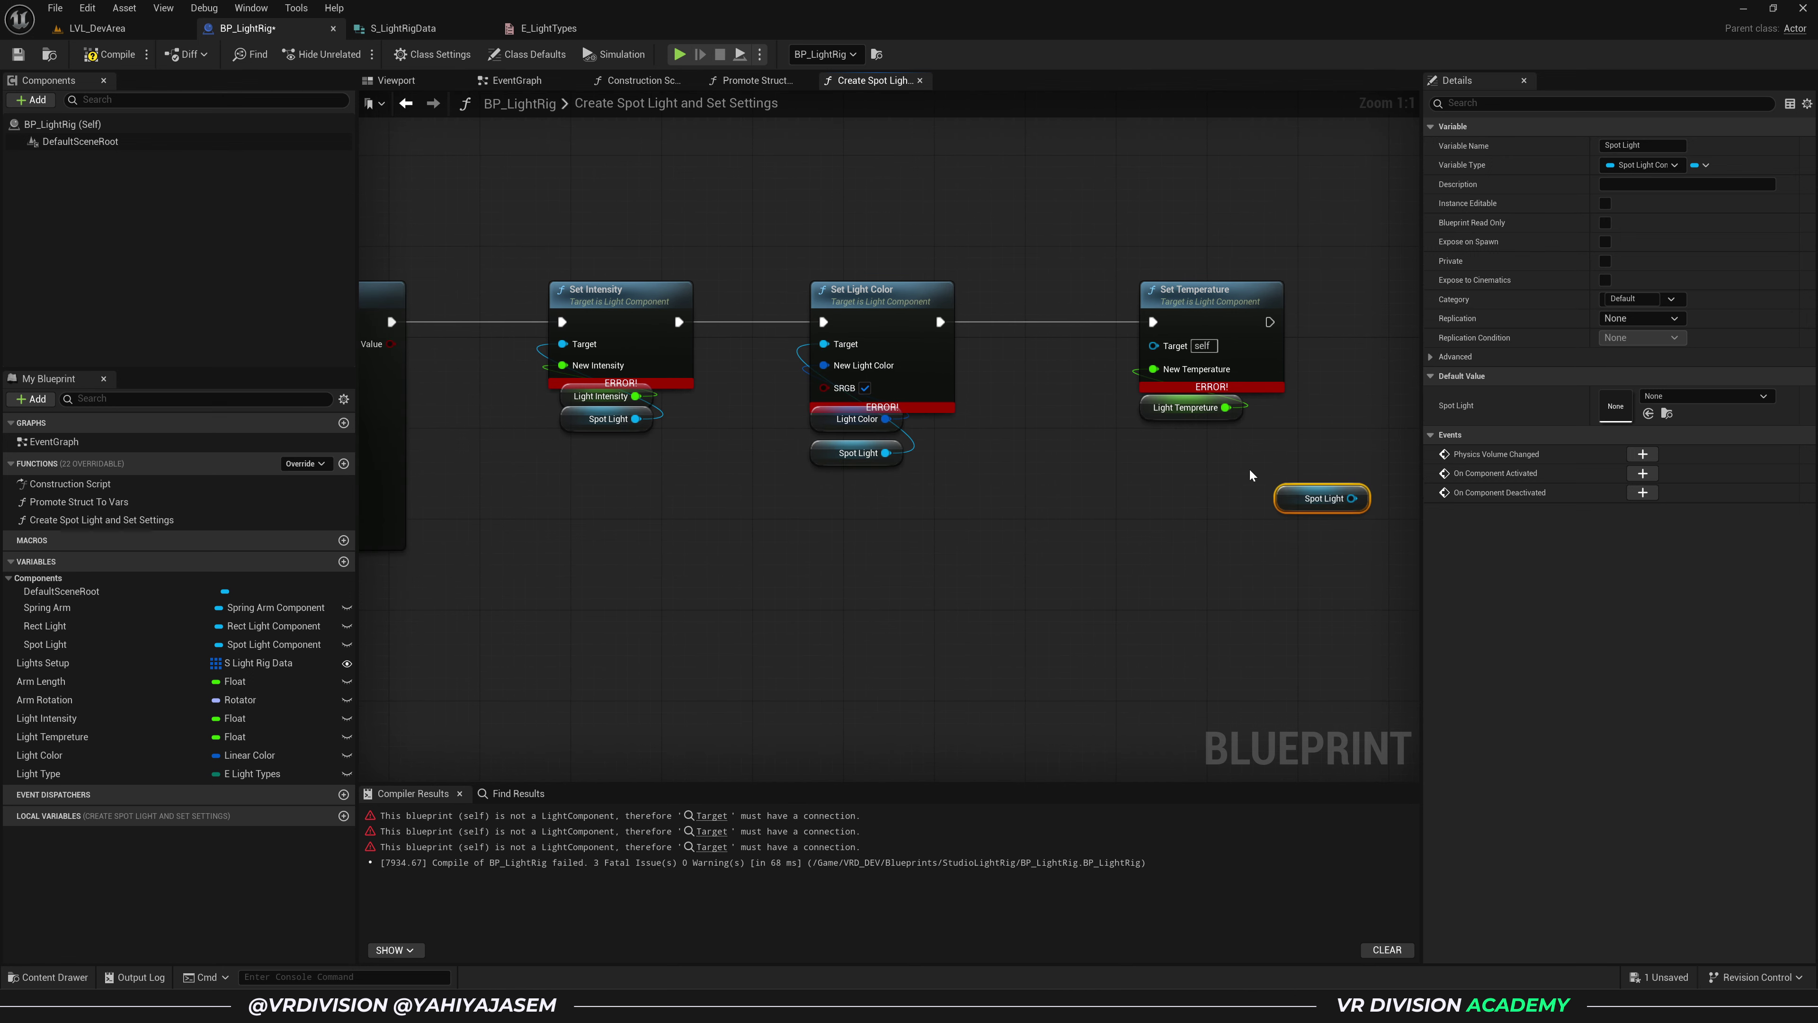
drag(1285, 500, 1154, 345)
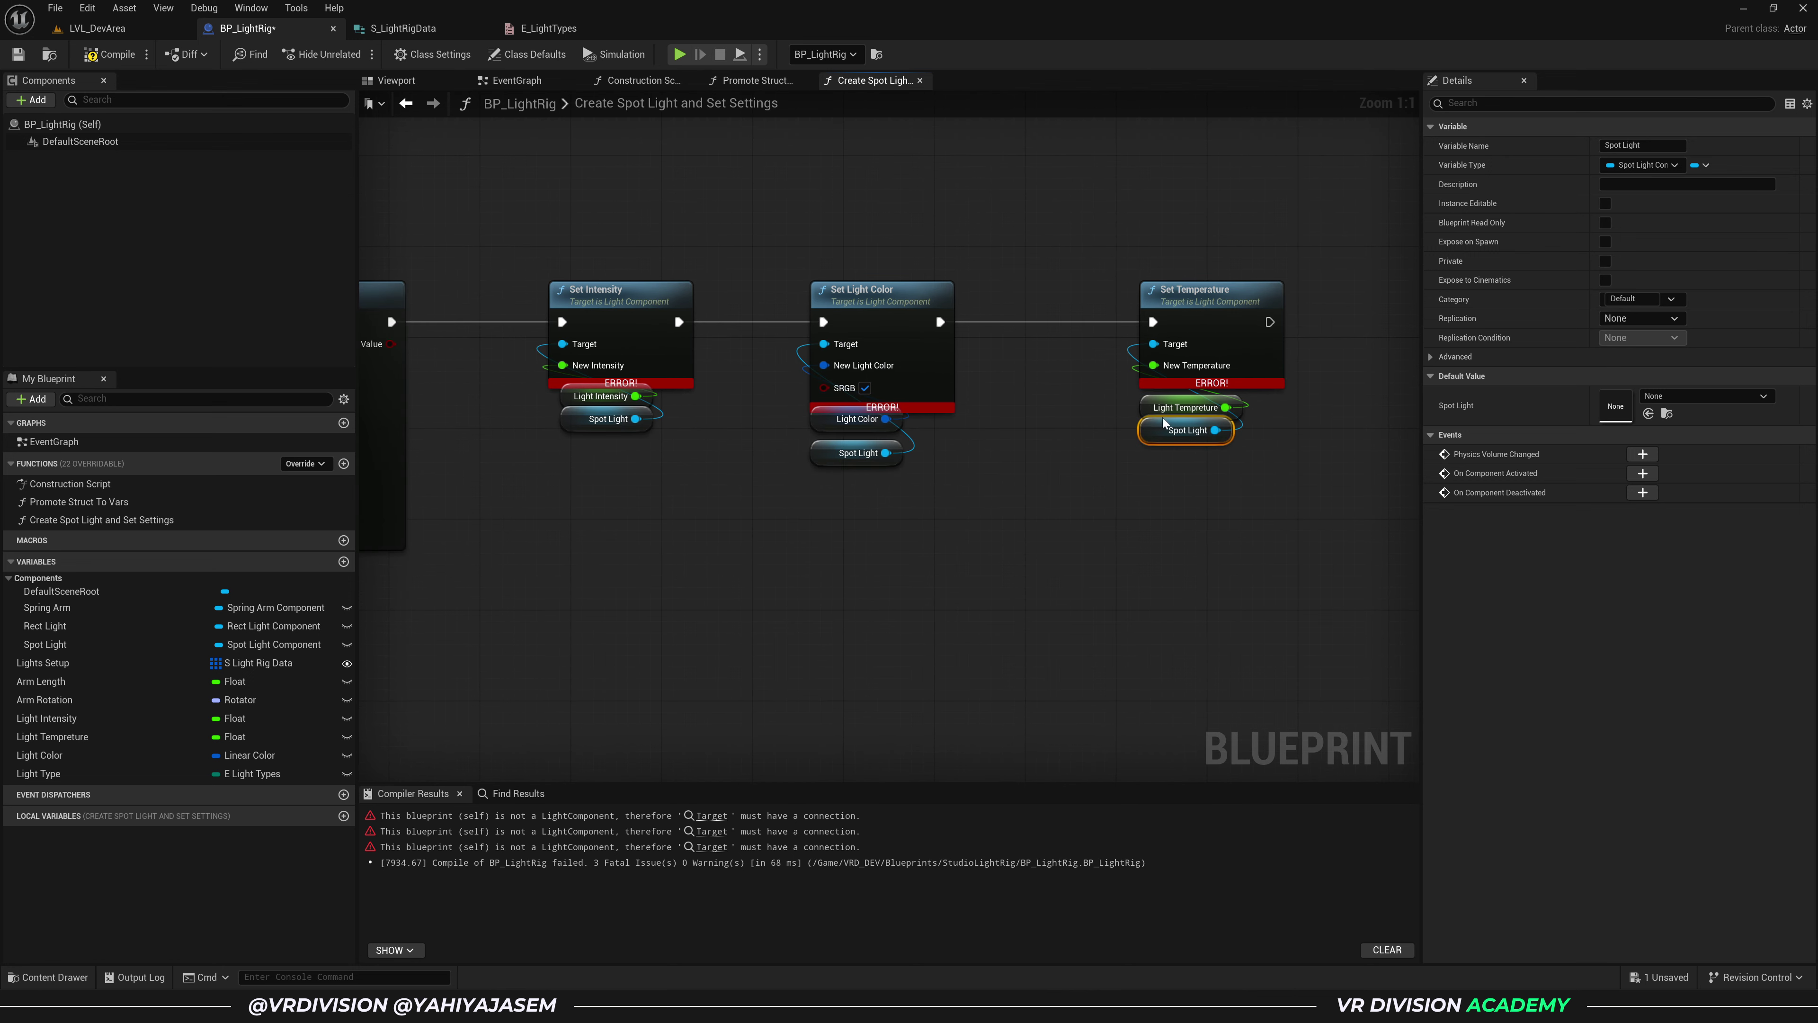
drag(1163, 430, 824, 344)
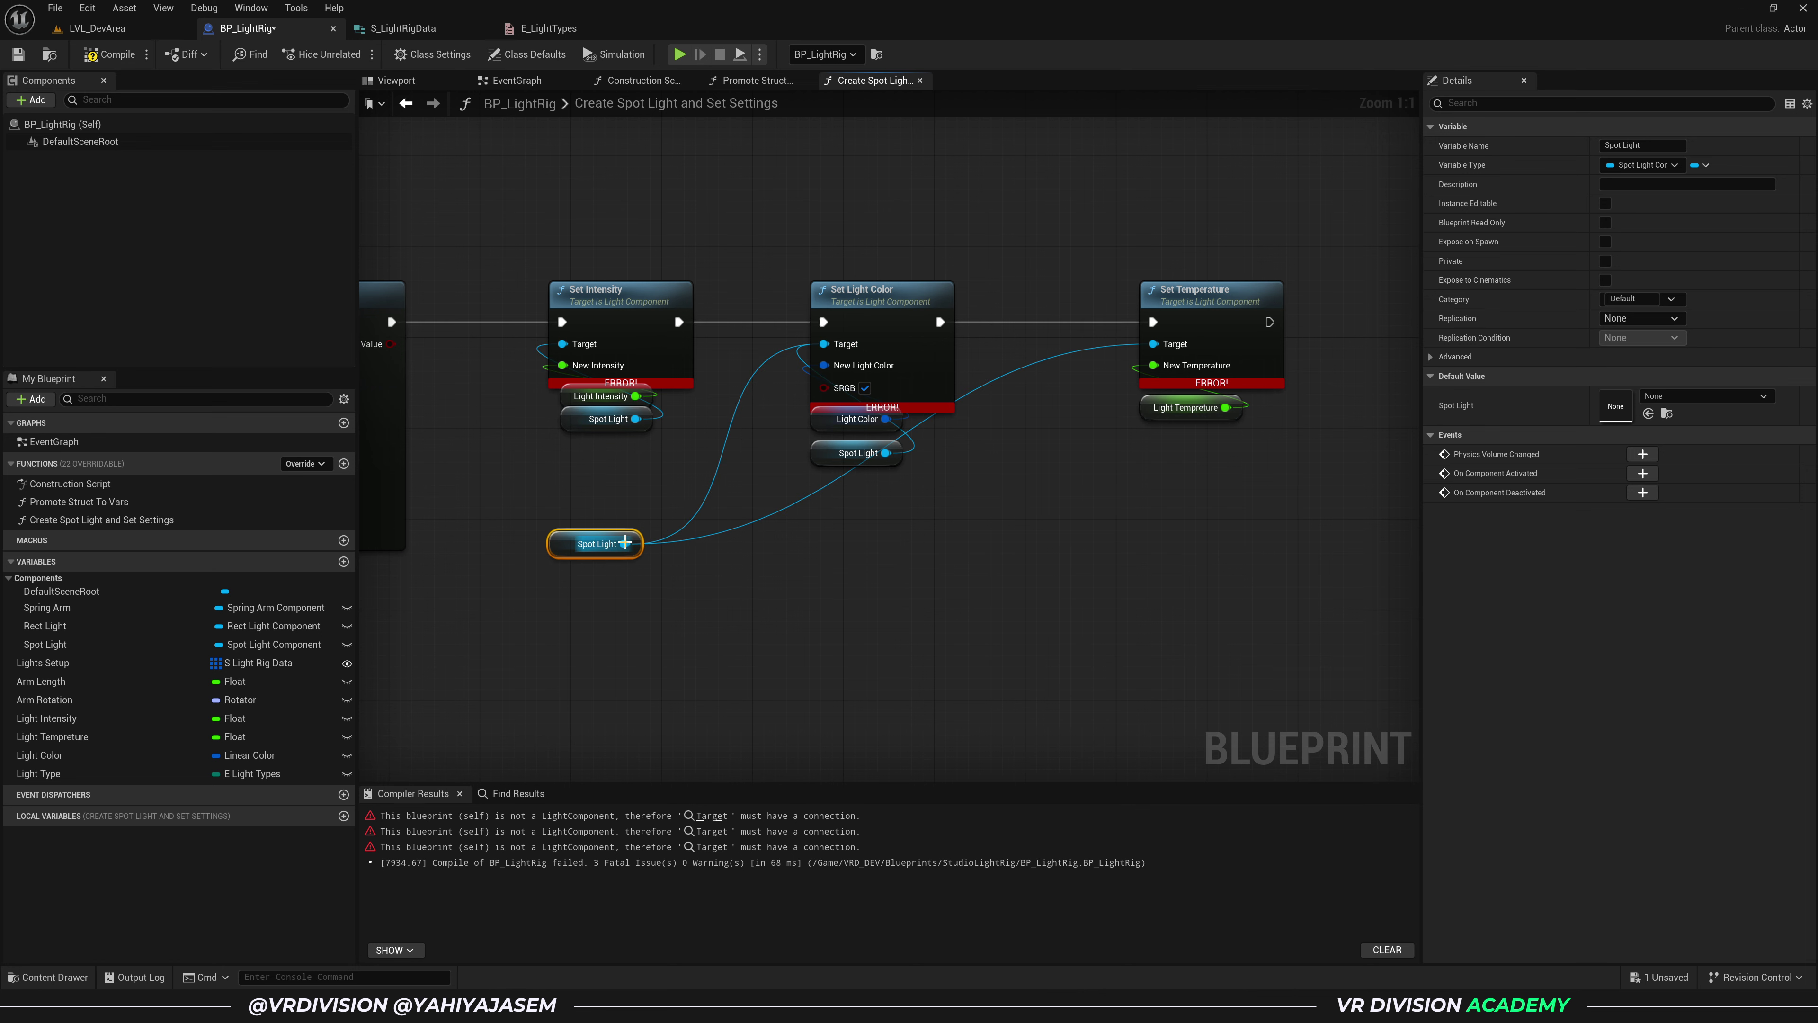
drag(624, 544, 564, 345)
key(ctrl+z)
key(ctrl+z)
key(ctrl+z)
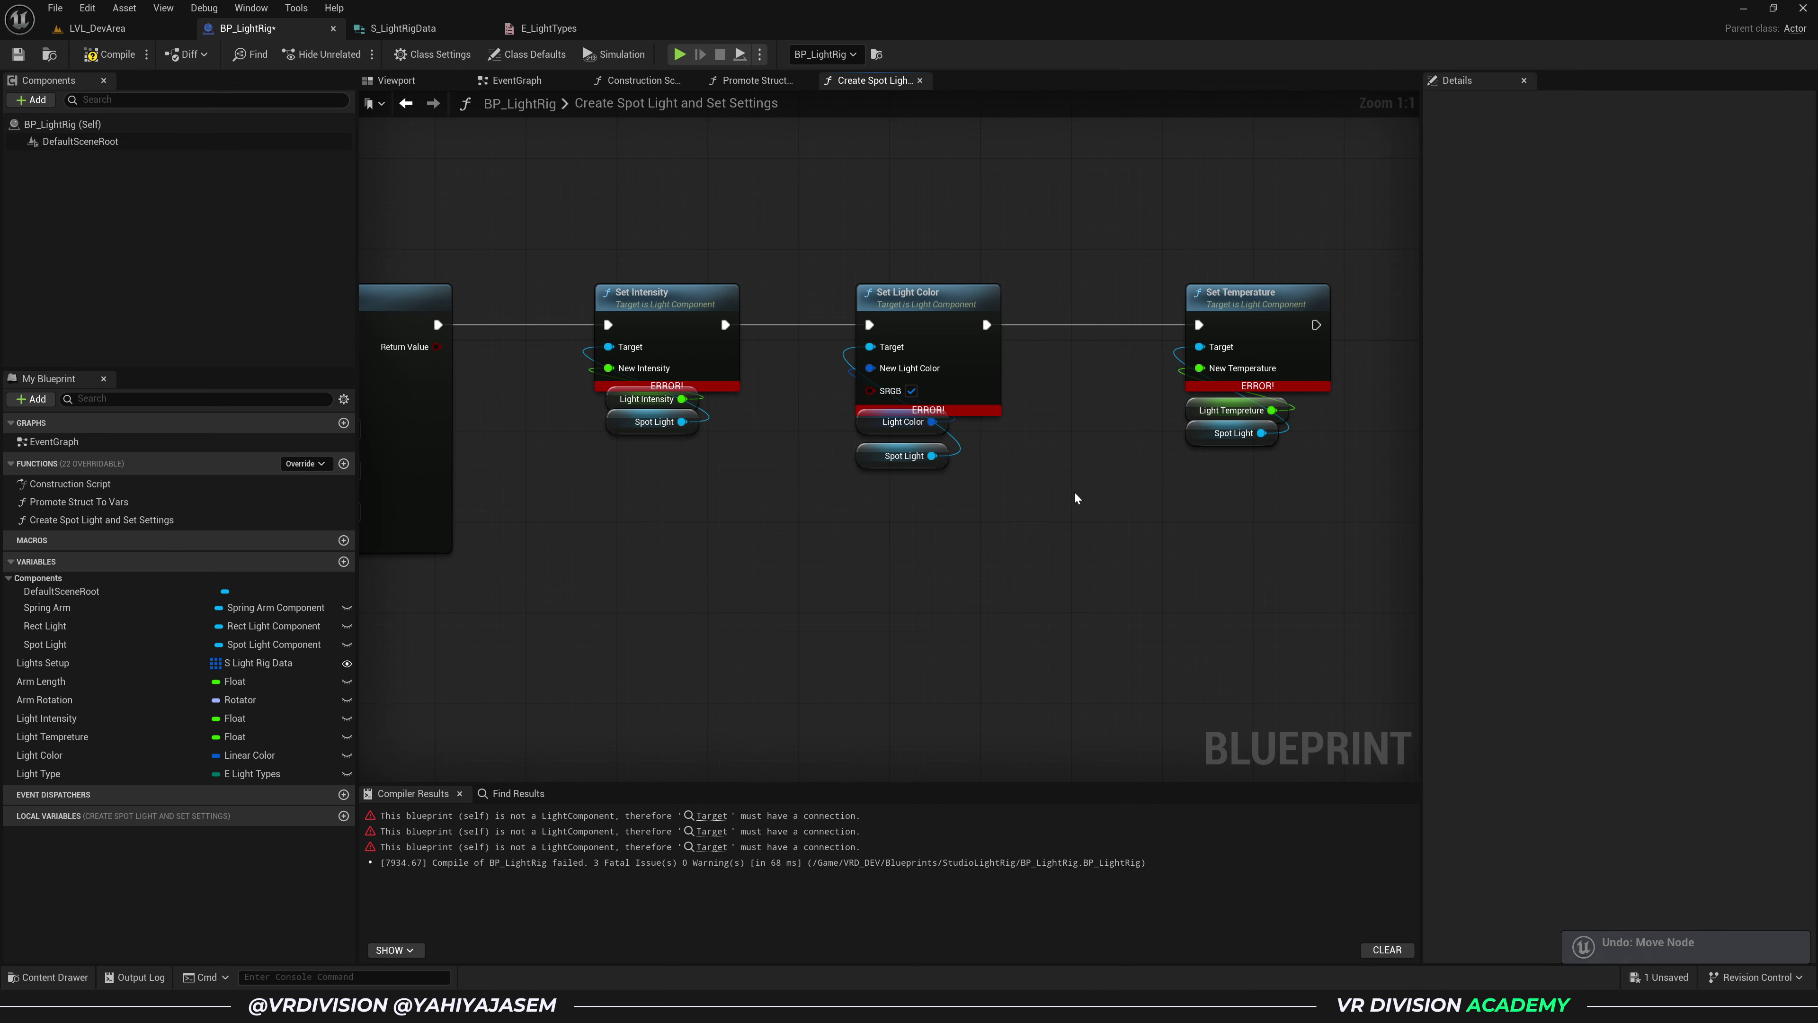
- Compile the blueprint and select the BP_LightRig actor in LVL_DevArea
click(109, 54)
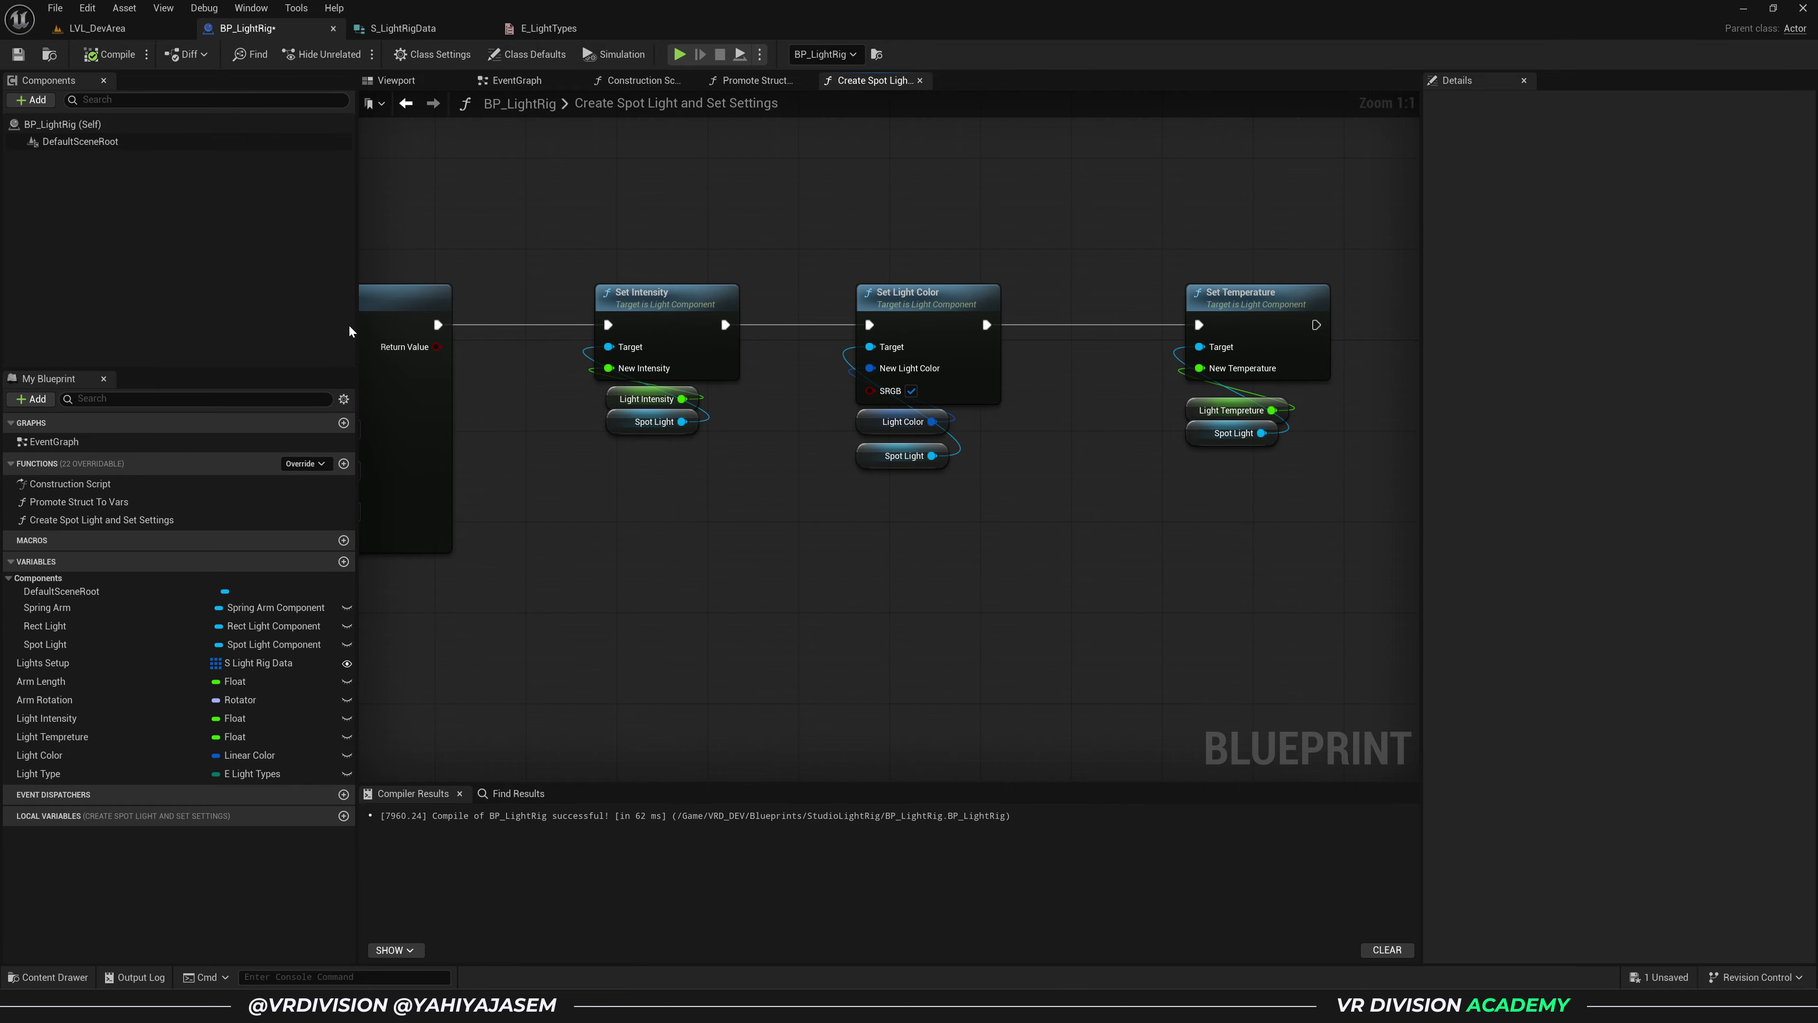
click(143, 28)
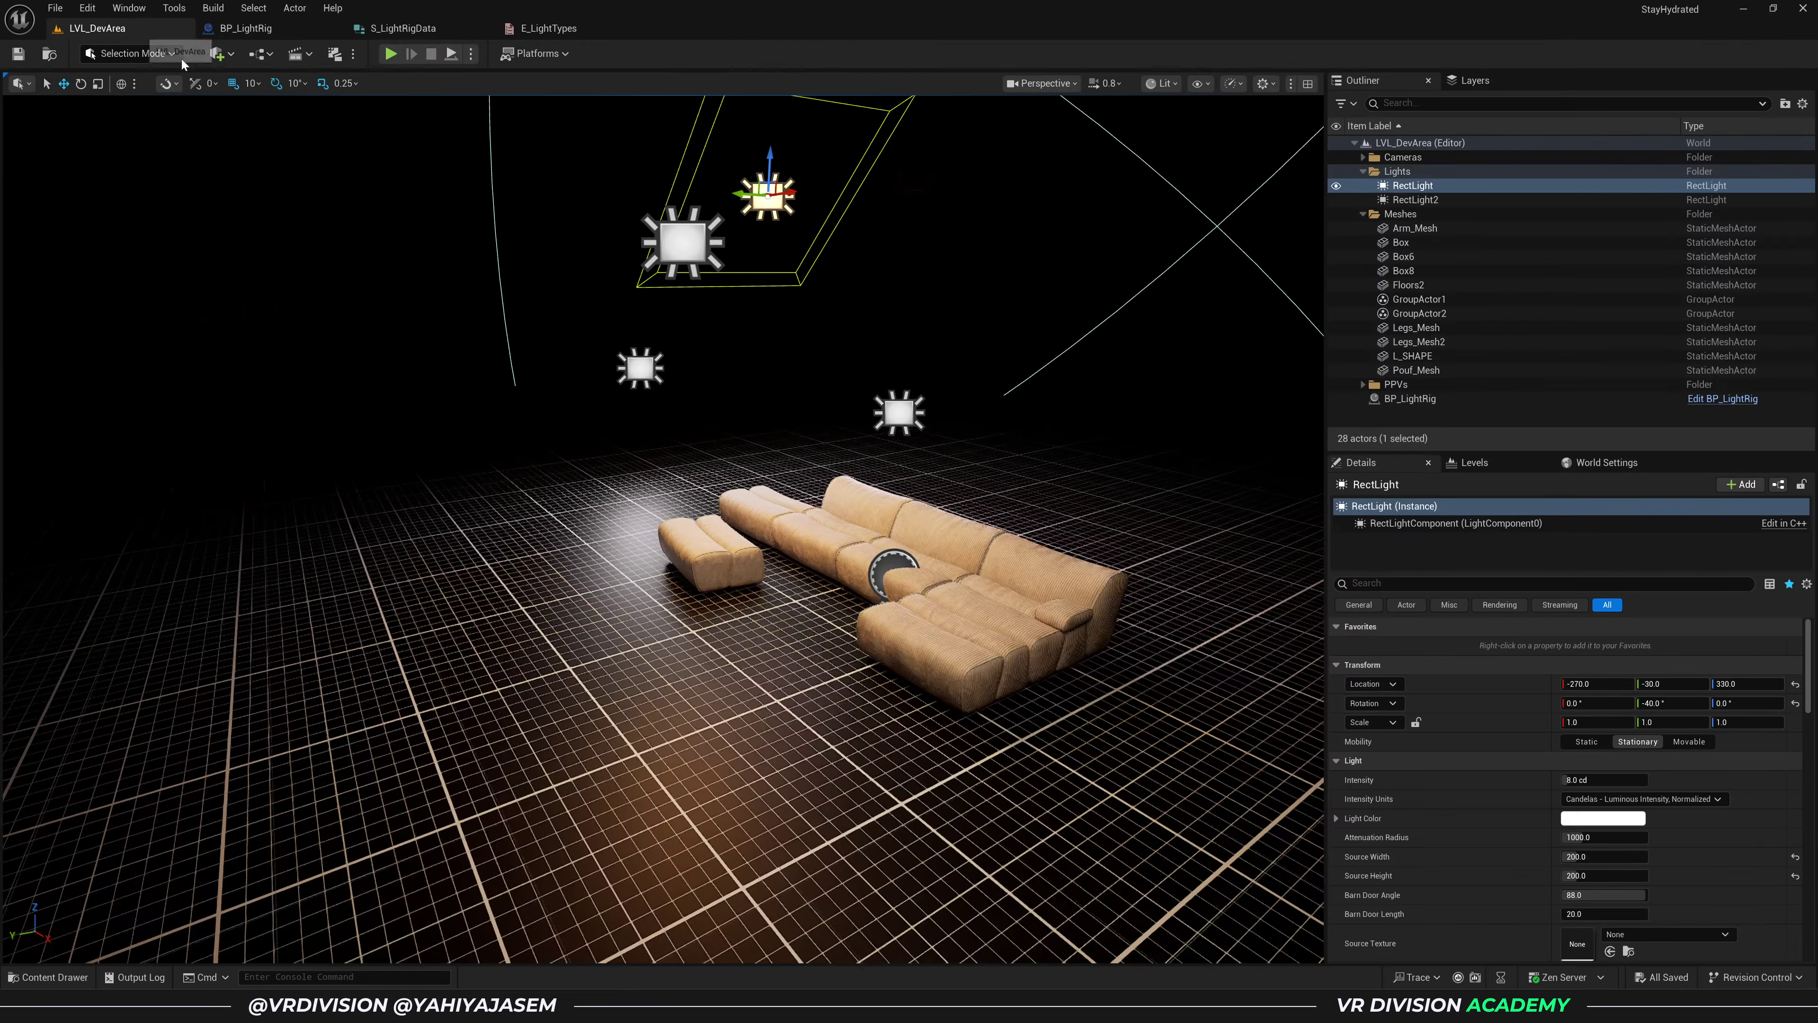
right_drag(882, 563, 875, 566)
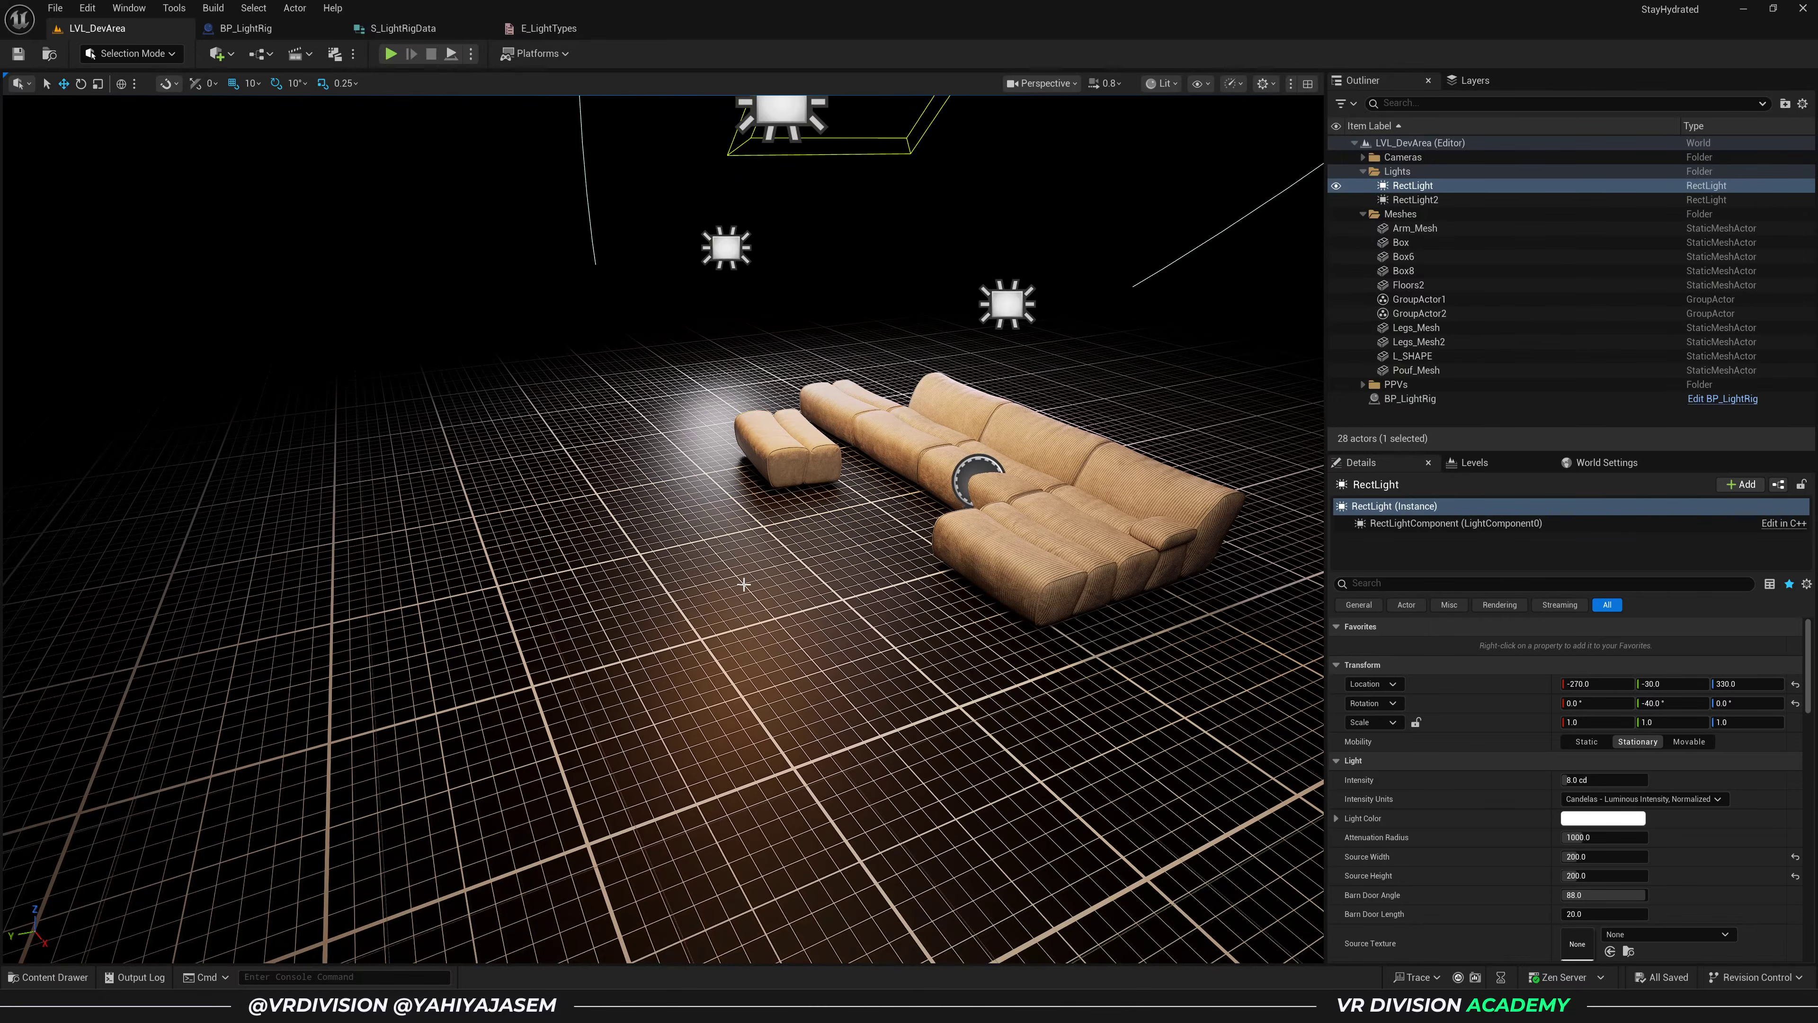
right_drag(743, 584, 758, 557)
click(915, 549)
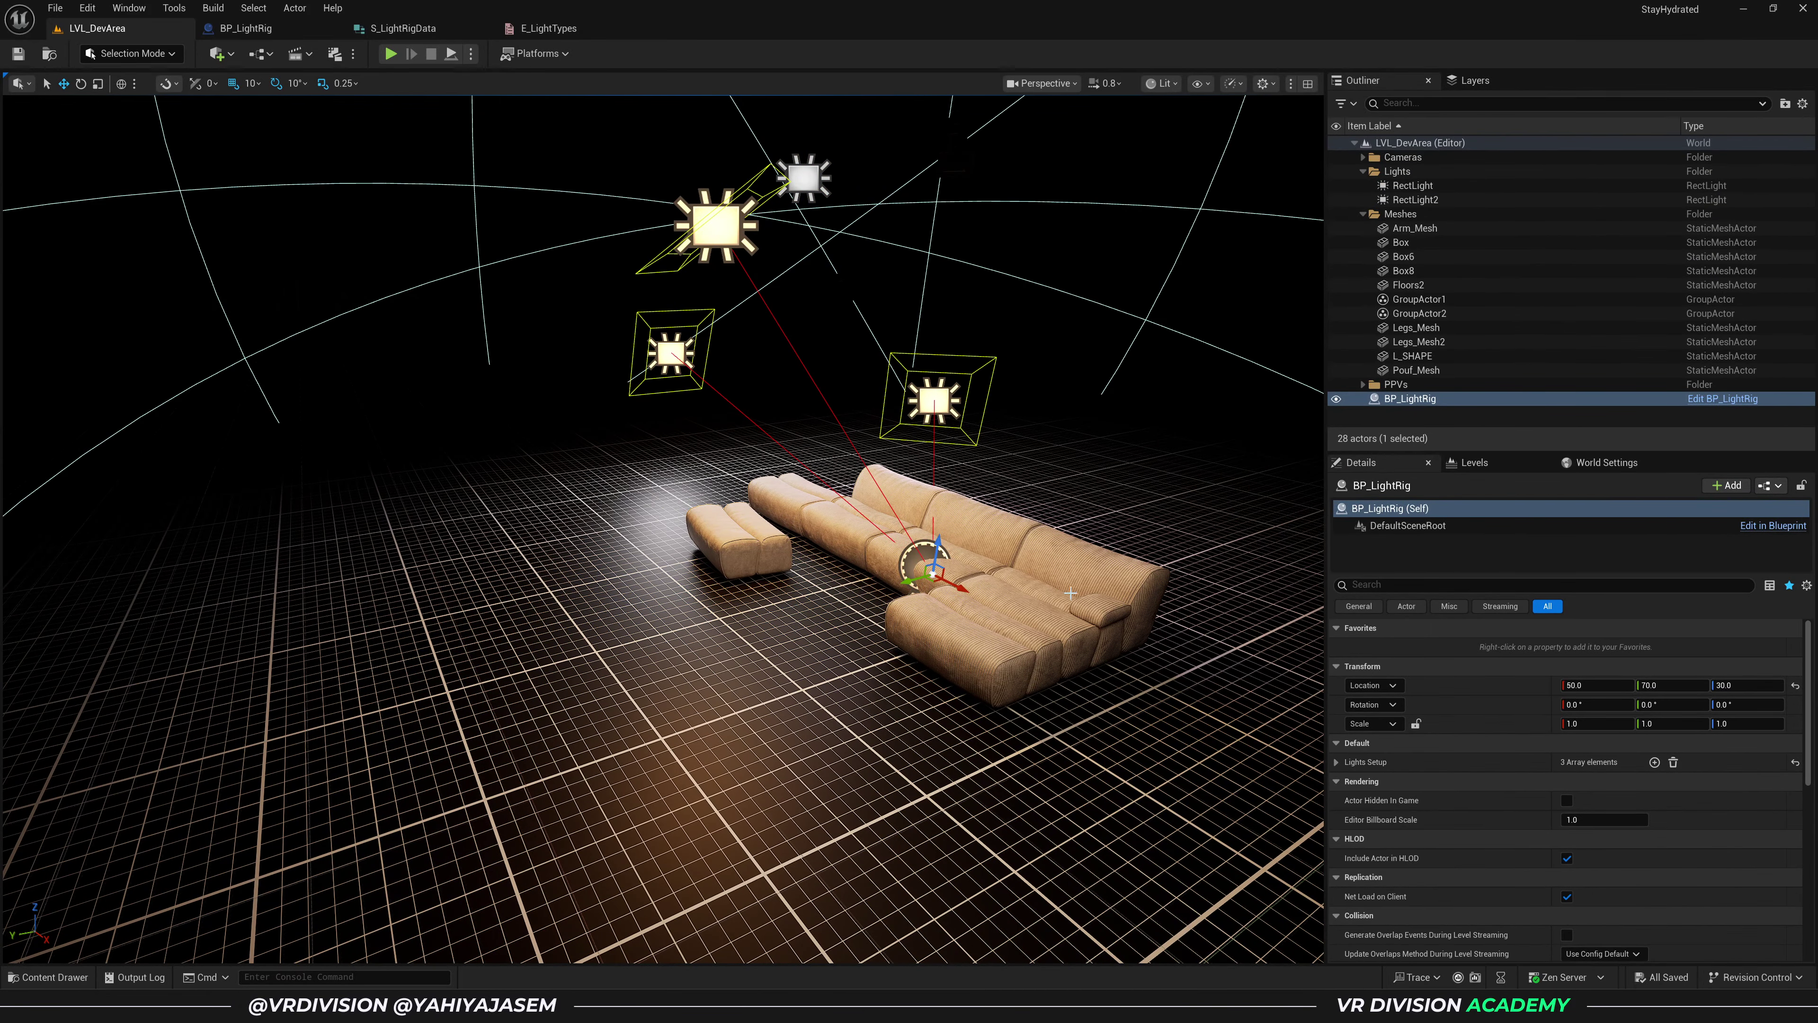
- Add an element to the Lights Setup array and set the Light Type of Index [3] to Spot Light
click(1654, 762)
click(1366, 843)
scroll(1368, 839, down, 3)
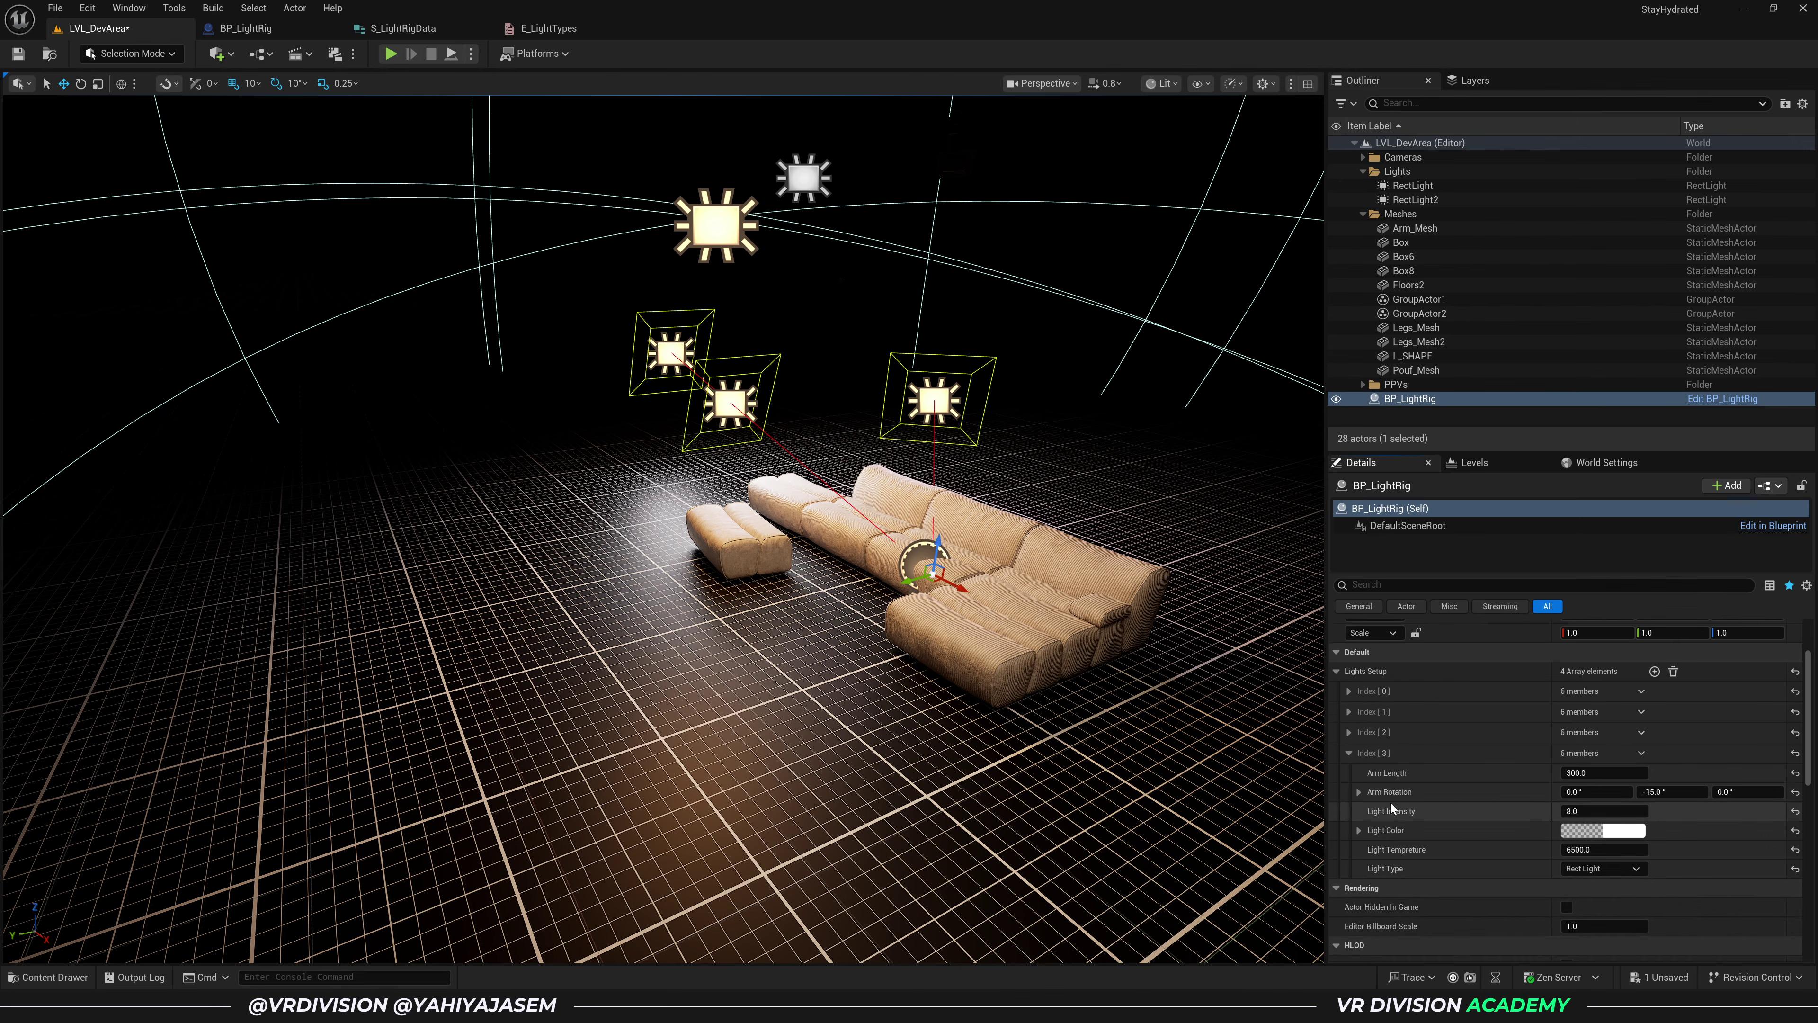
click(1600, 847)
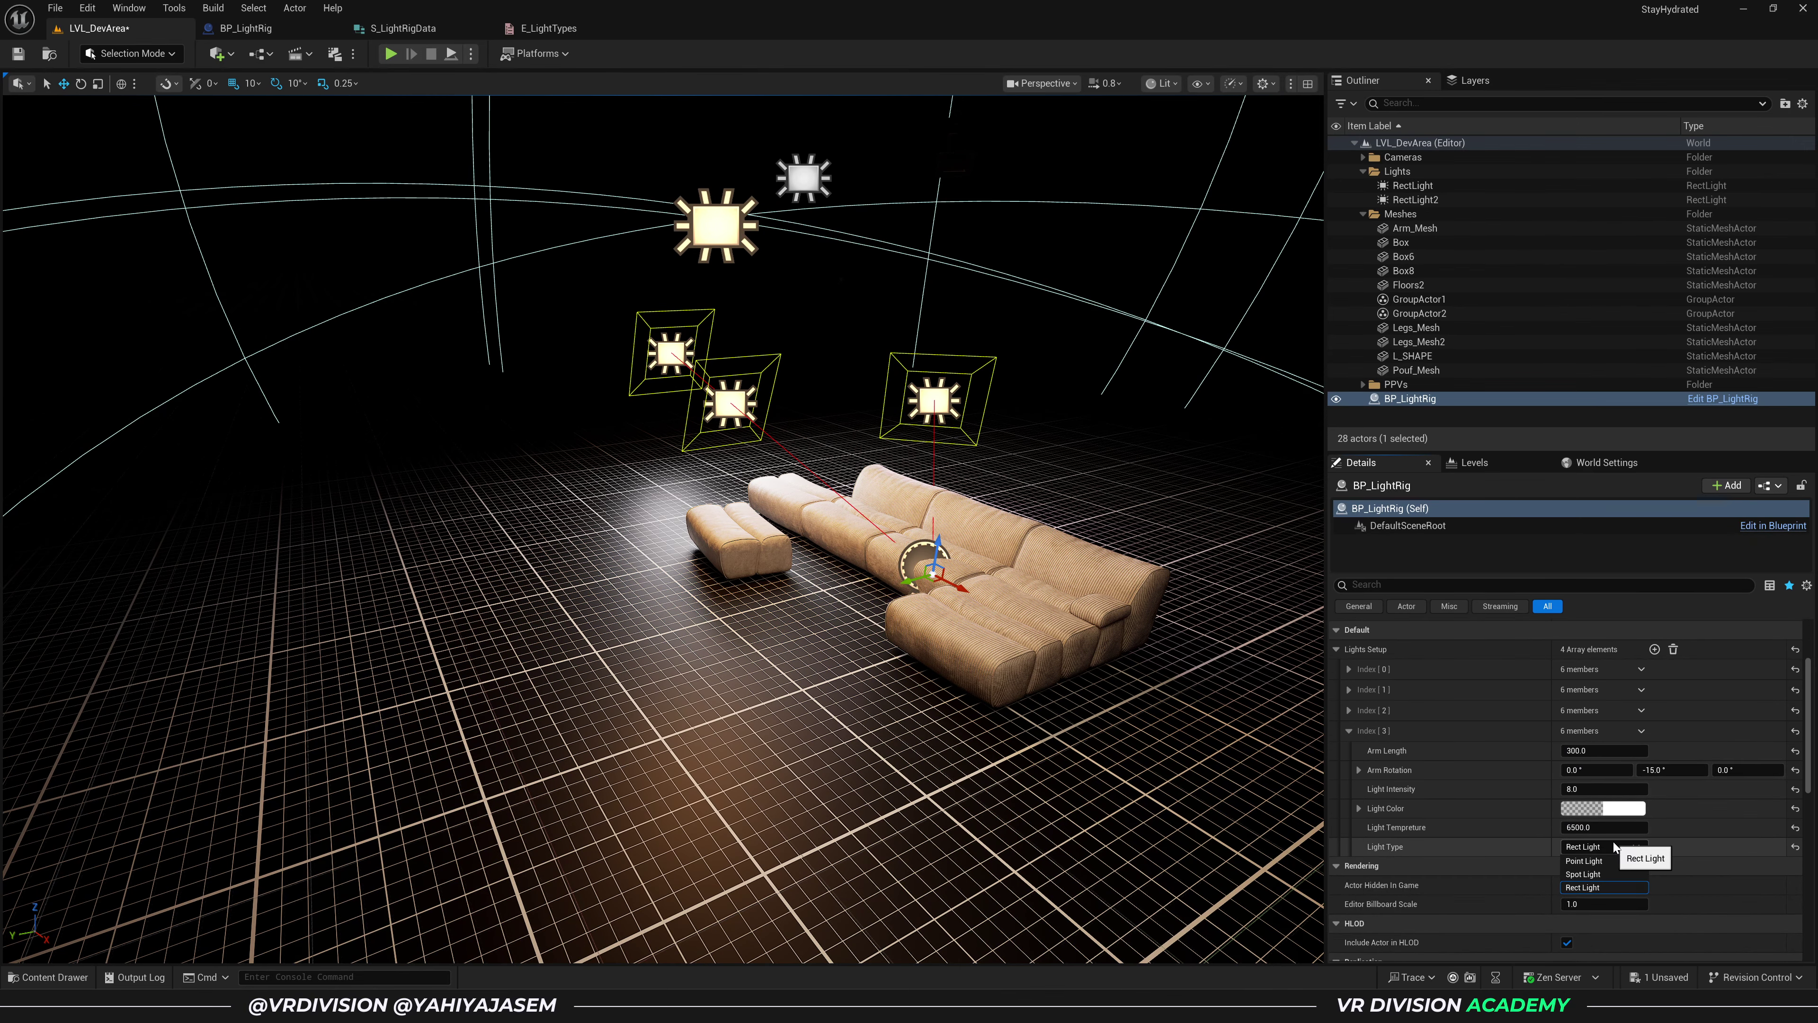
click(1603, 874)
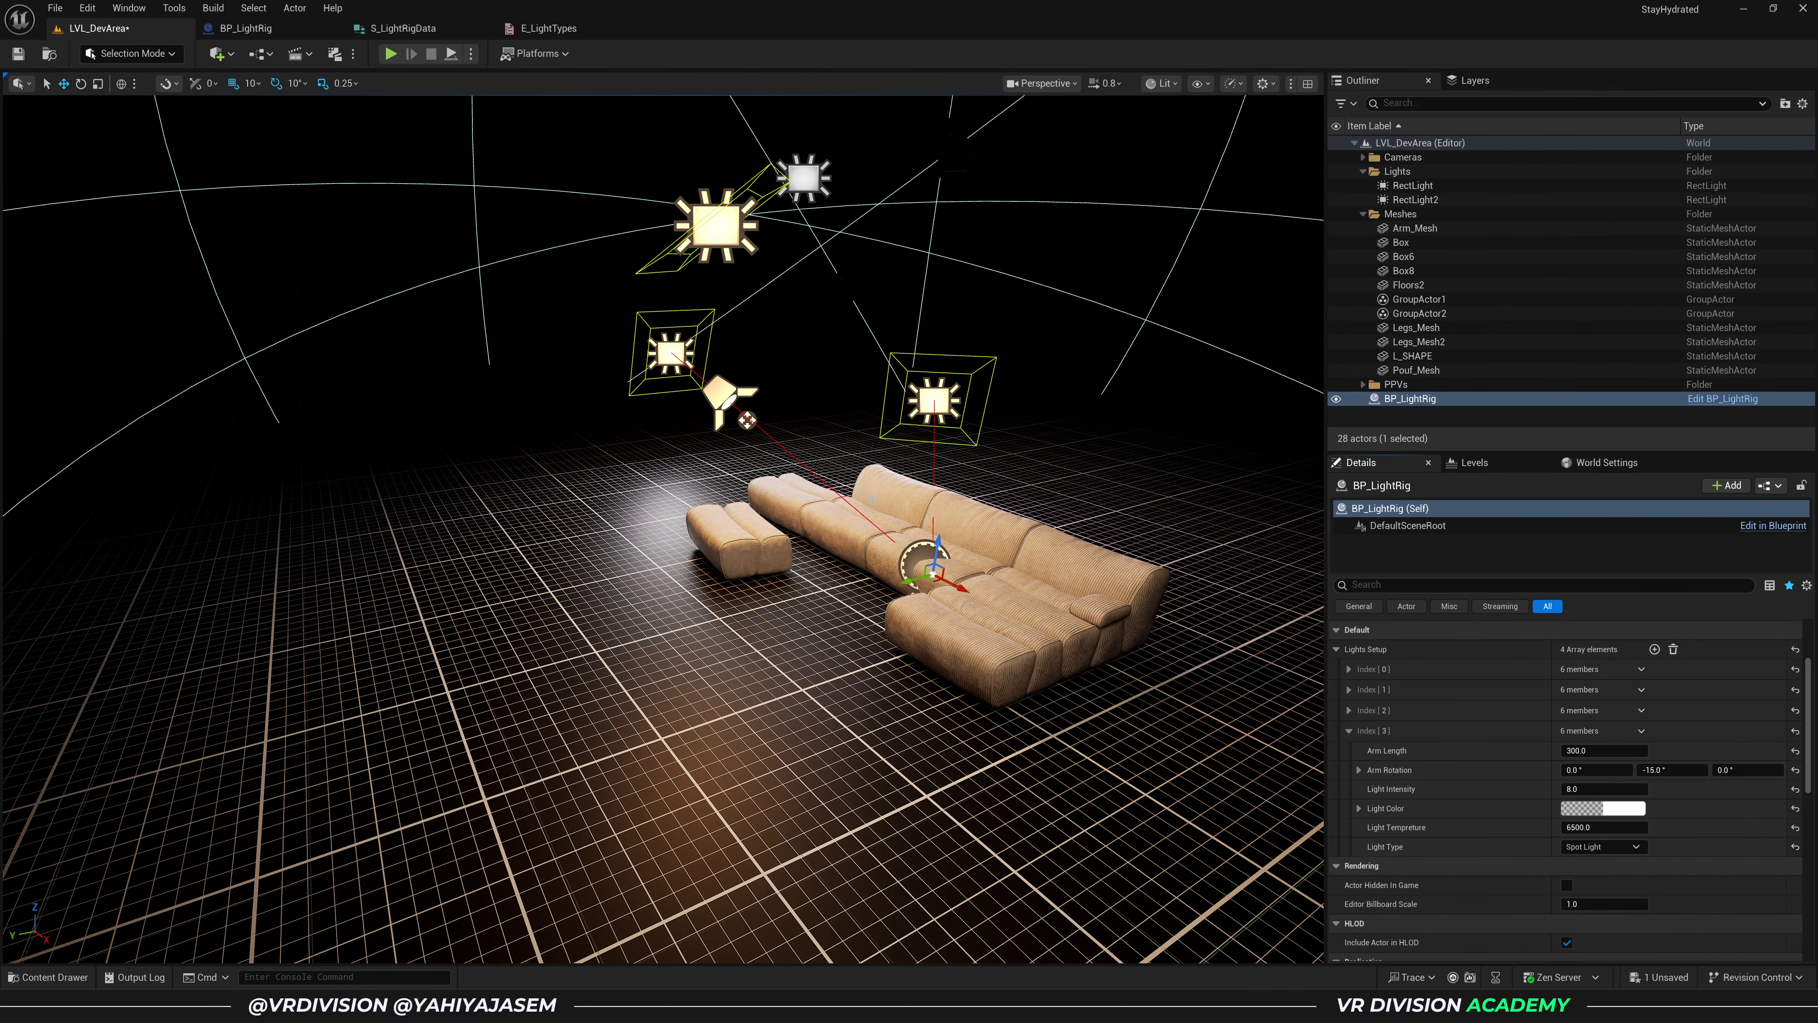
- Set the Z value of Index [3]'s Arm Rotation to about -83.9° to swing the spot light around the sofa
alt+drag(806, 465, 584, 458)
right_drag(807, 465, 759, 476)
drag(1733, 772, 1550, 755)
right_drag(803, 601, 998, 602)
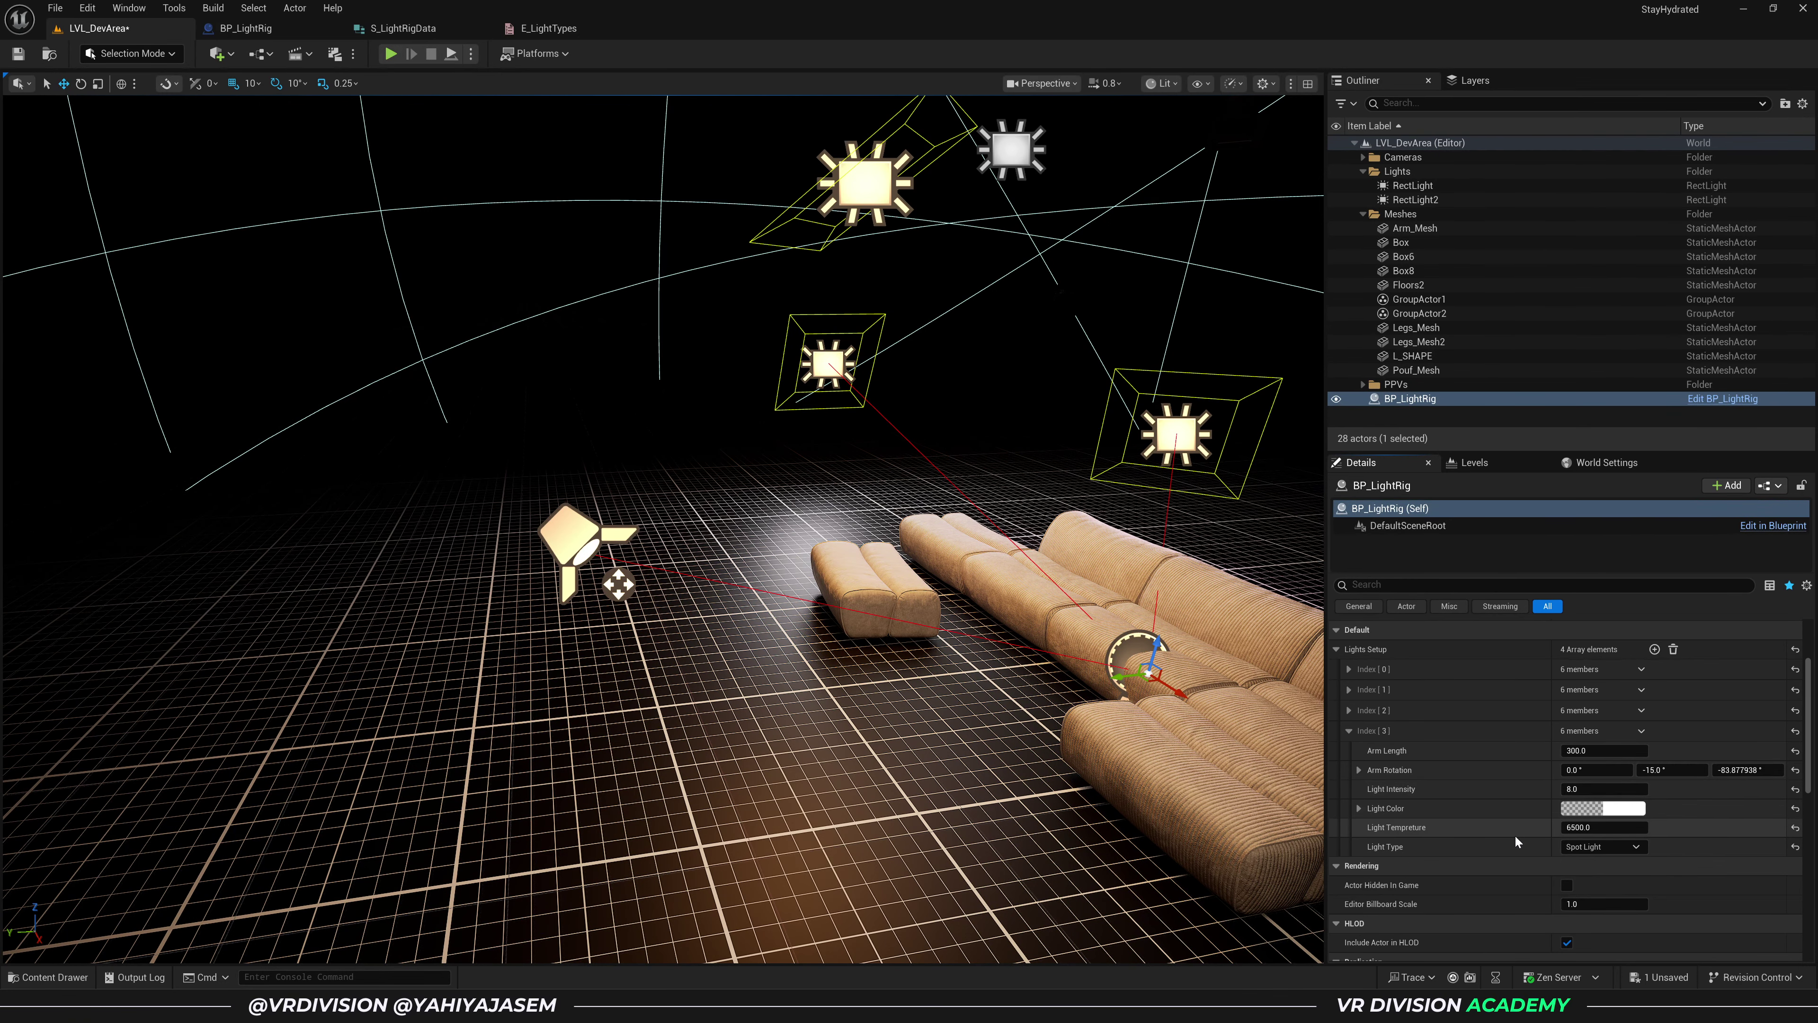
- Set BP_LightRig's Add Spot Light Component node to Candelas - Luminous Intensity, Normalized units and enable Use Temperature
click(245, 30)
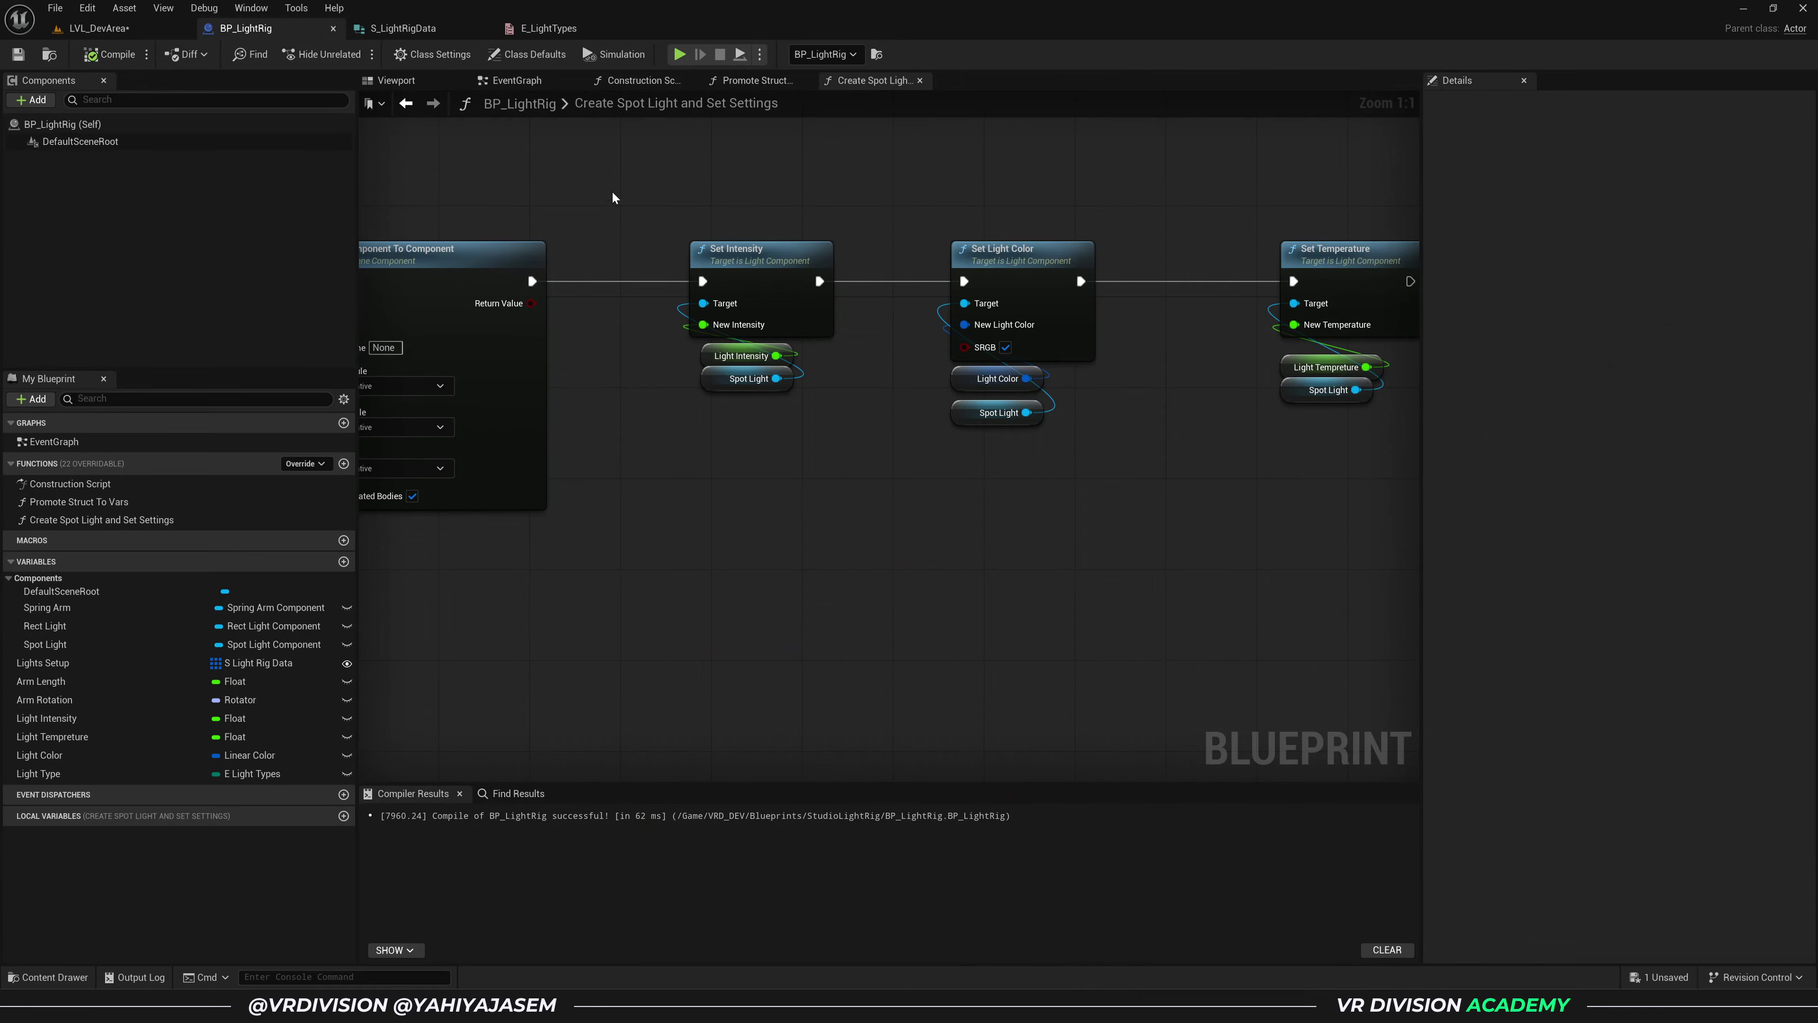
right_drag(608, 190, 1069, 242)
right_drag(645, 279, 1214, 295)
click(814, 320)
drag(814, 325, 791, 330)
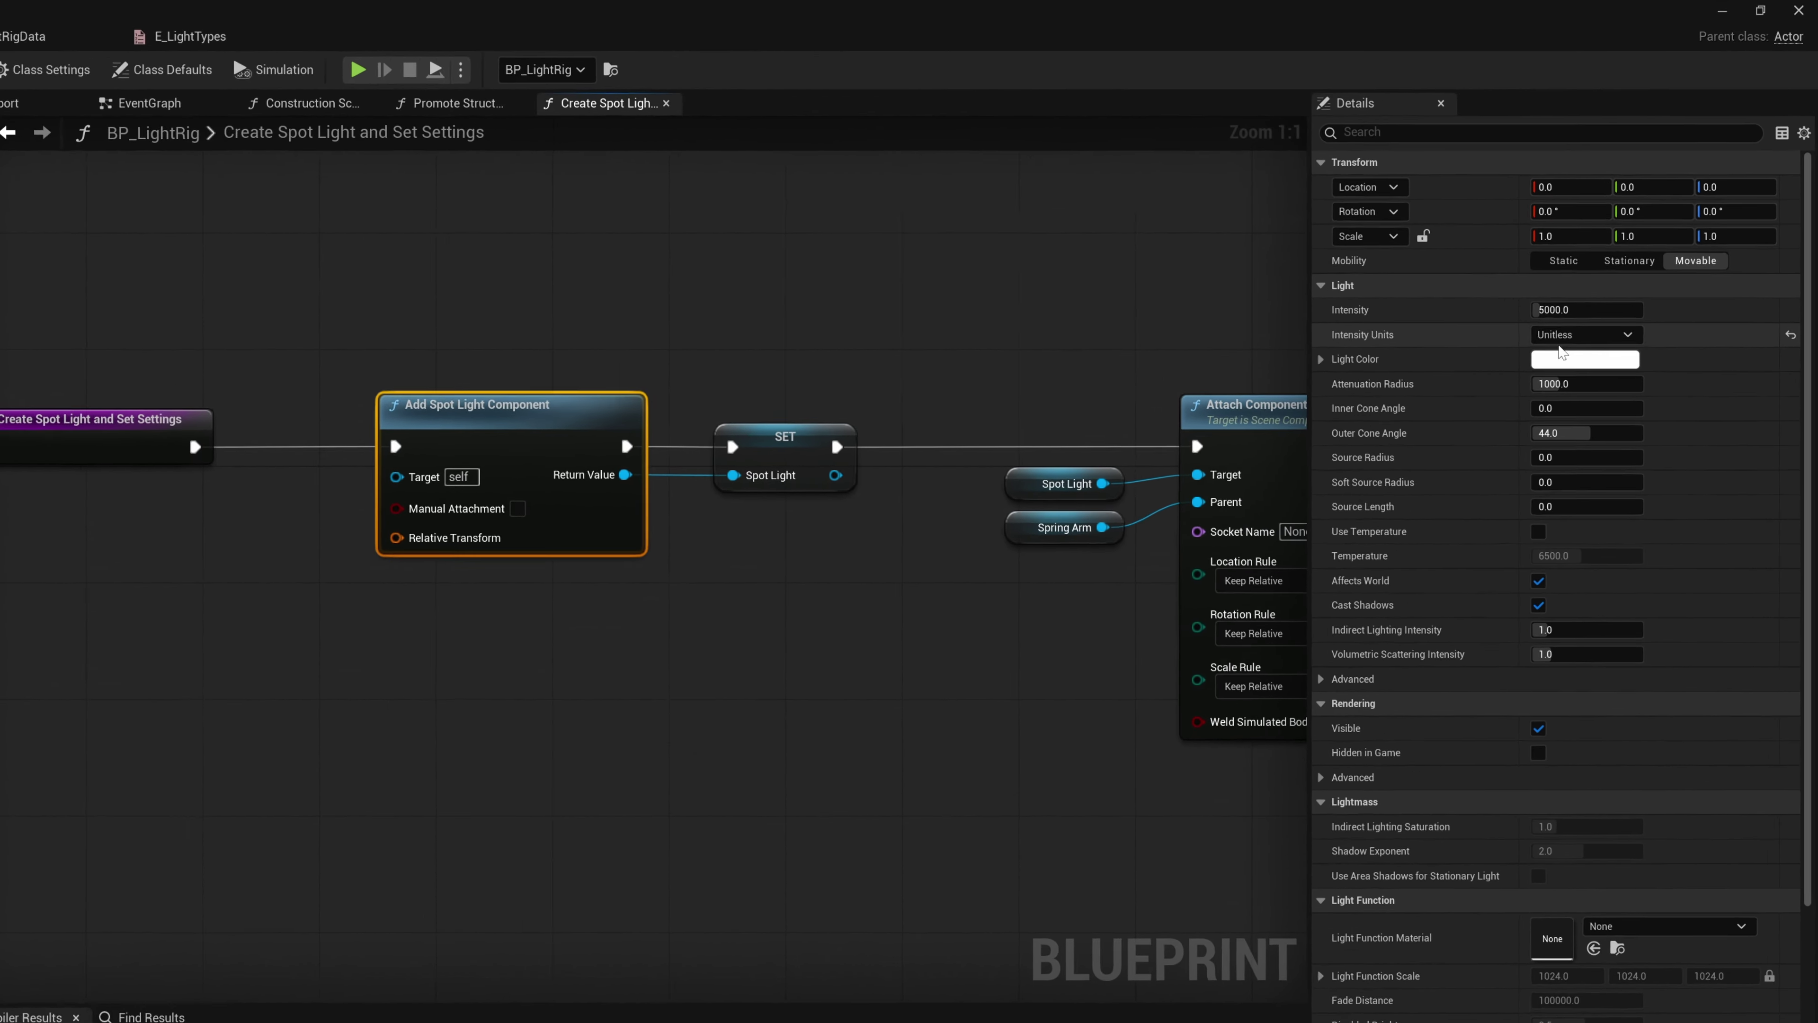
click(1622, 263)
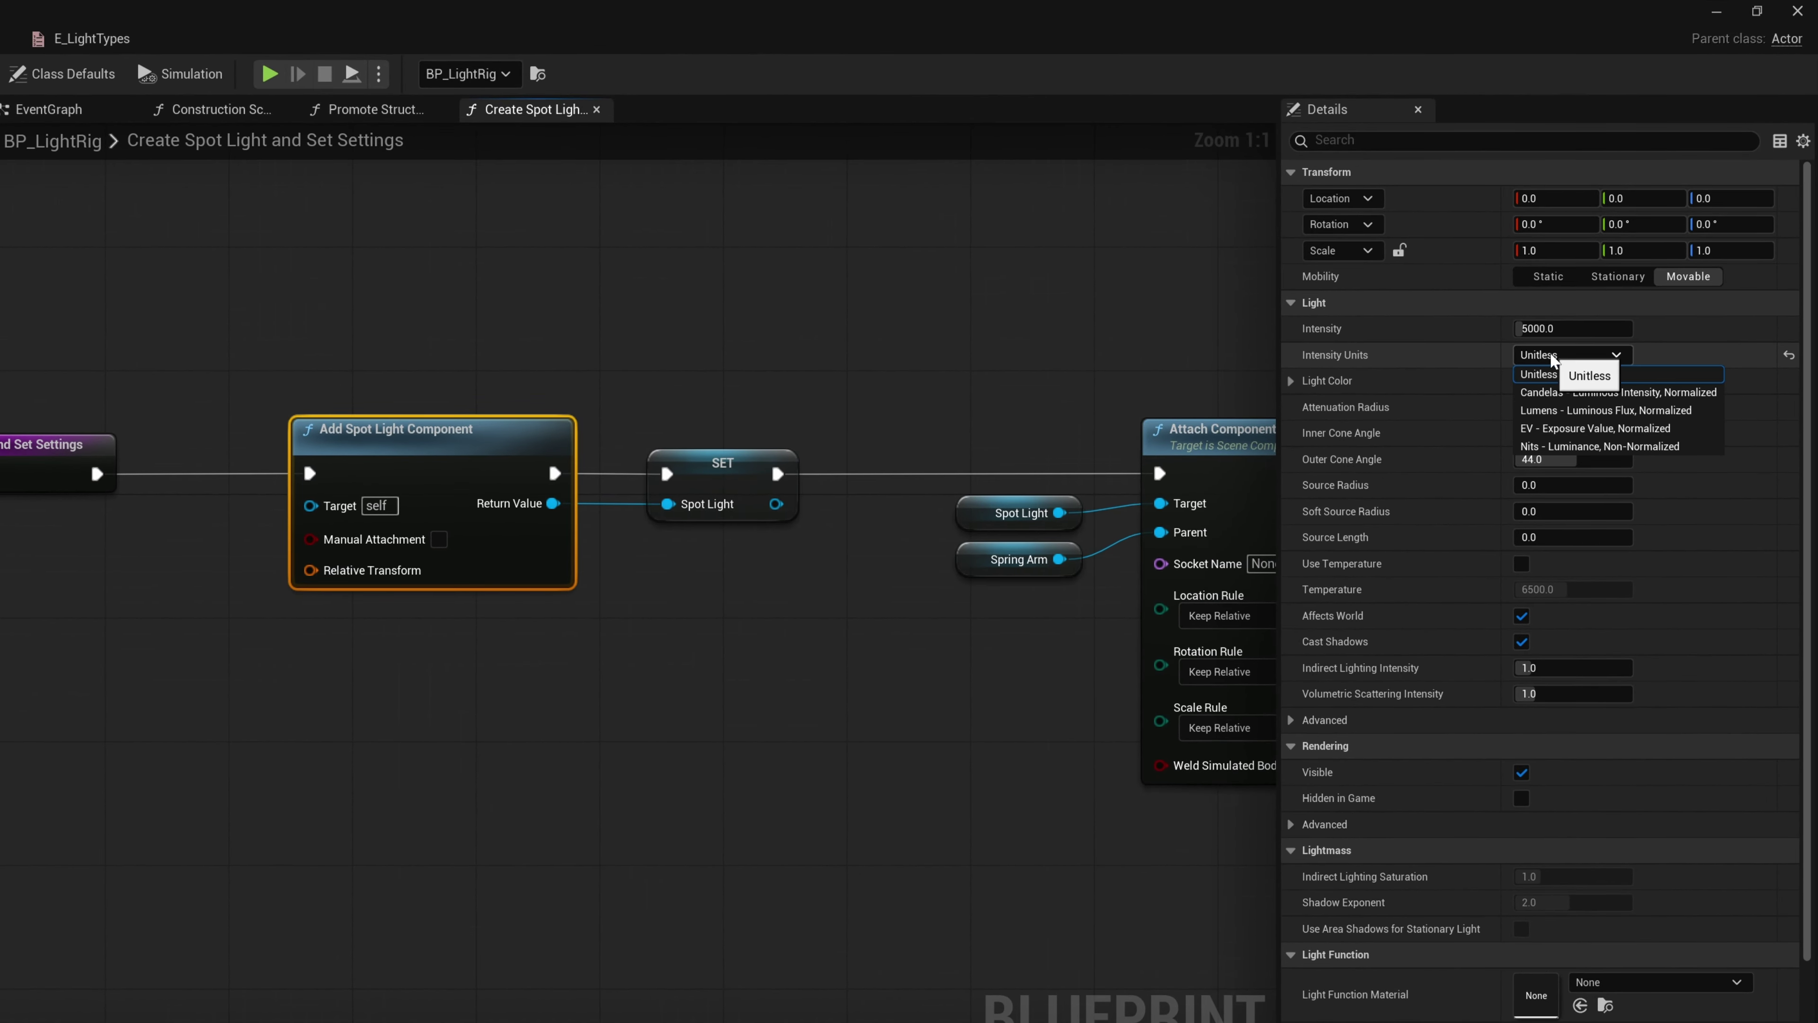
click(1580, 398)
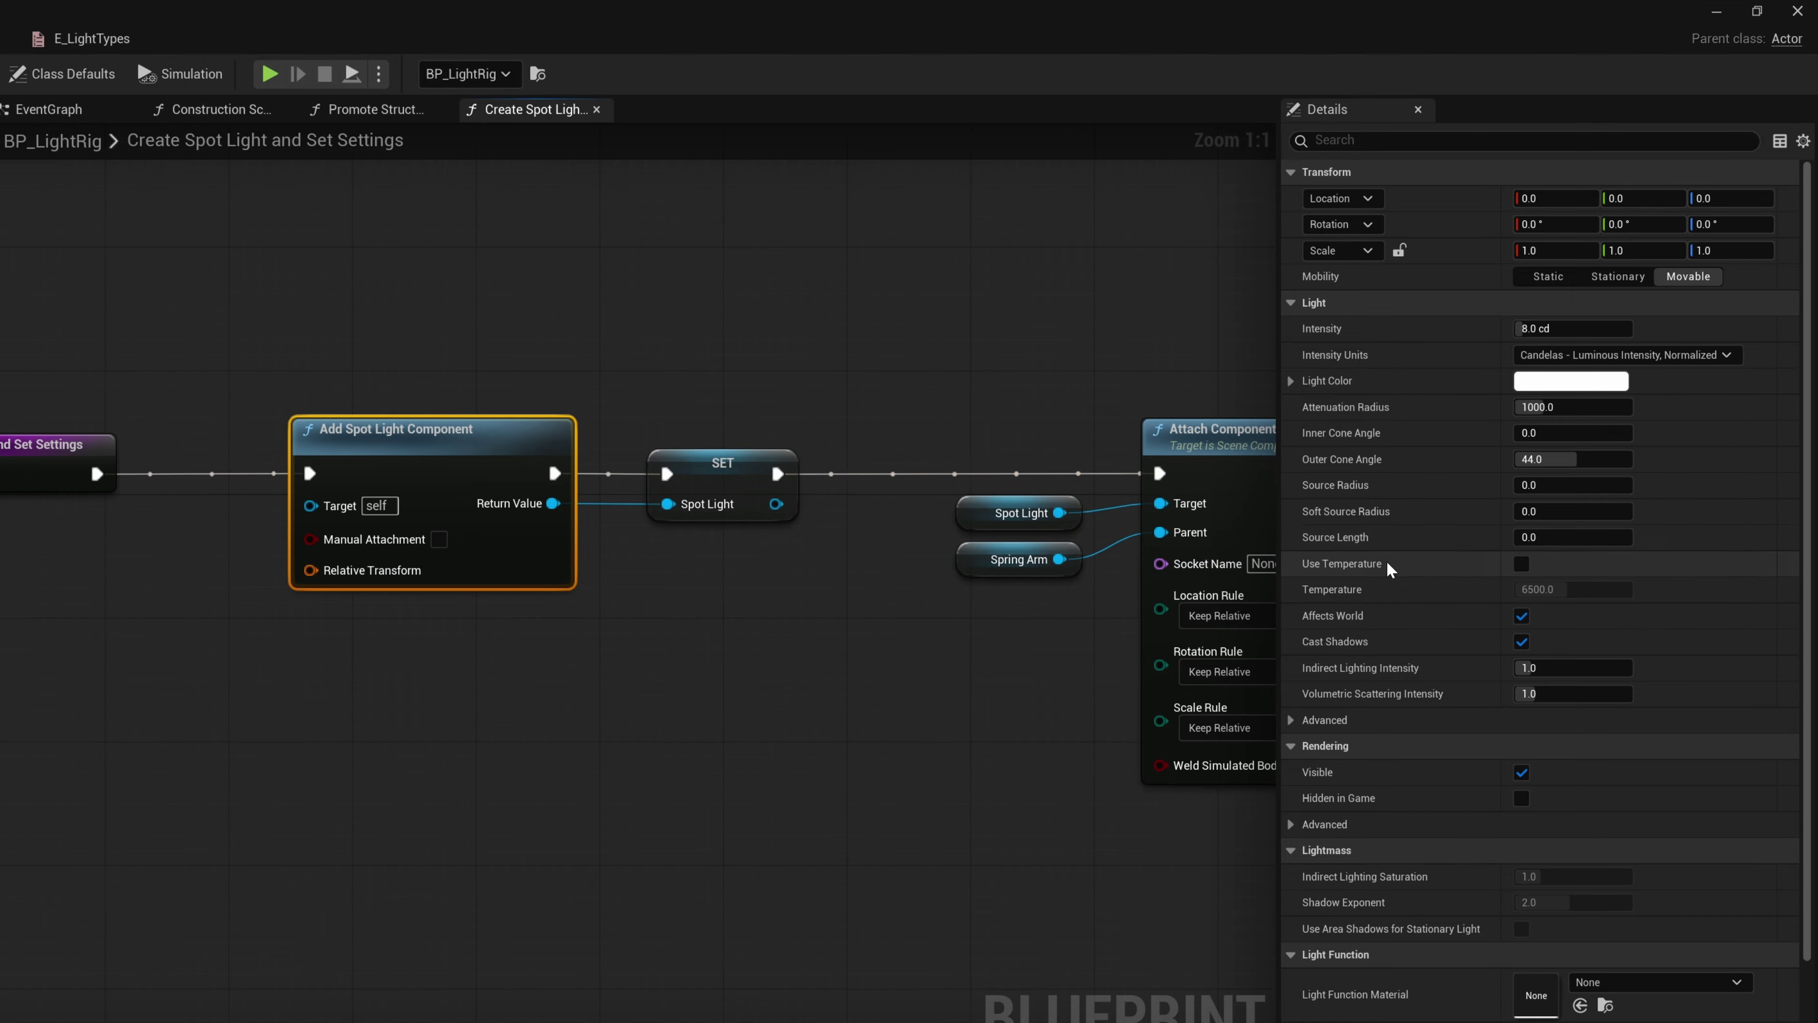
click(1521, 566)
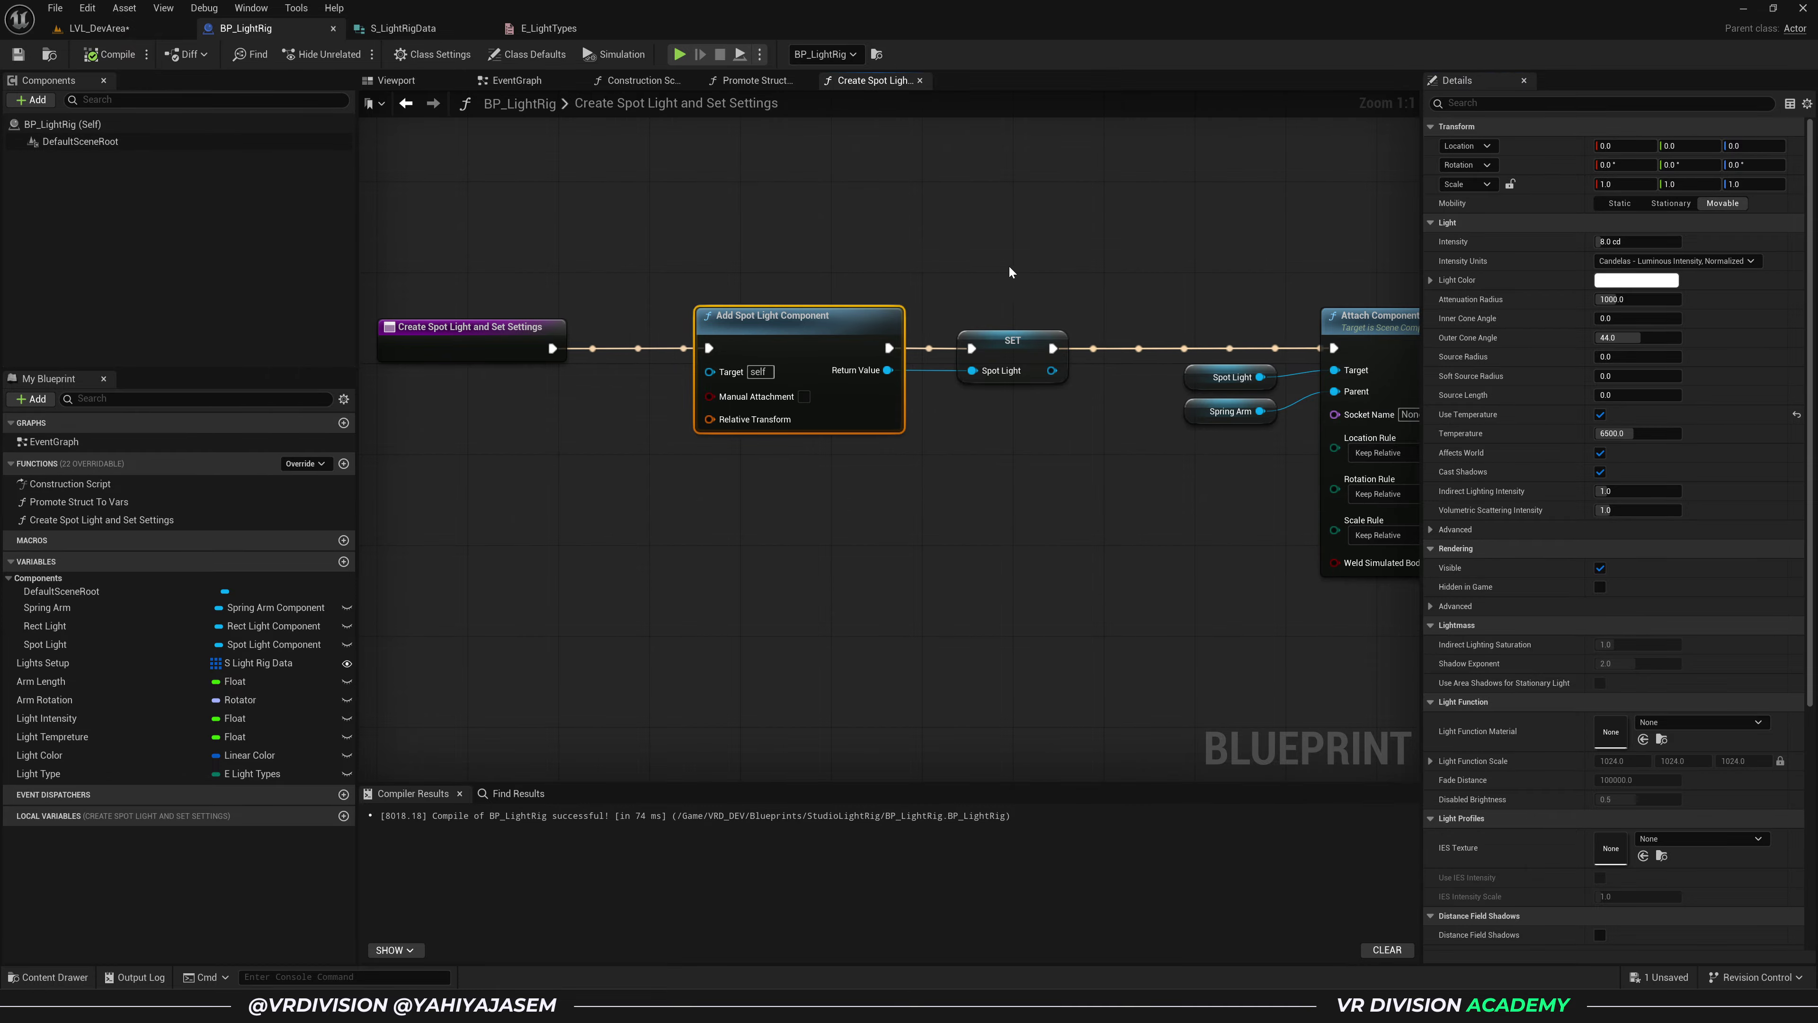
- Raise the Light Intensity of Lights Setup Index [3] to about 339 in LVL_DevArea
click(95, 29)
key(g)
right_drag(712, 562, 580, 616)
key(g)
drag(1608, 788, 1696, 787)
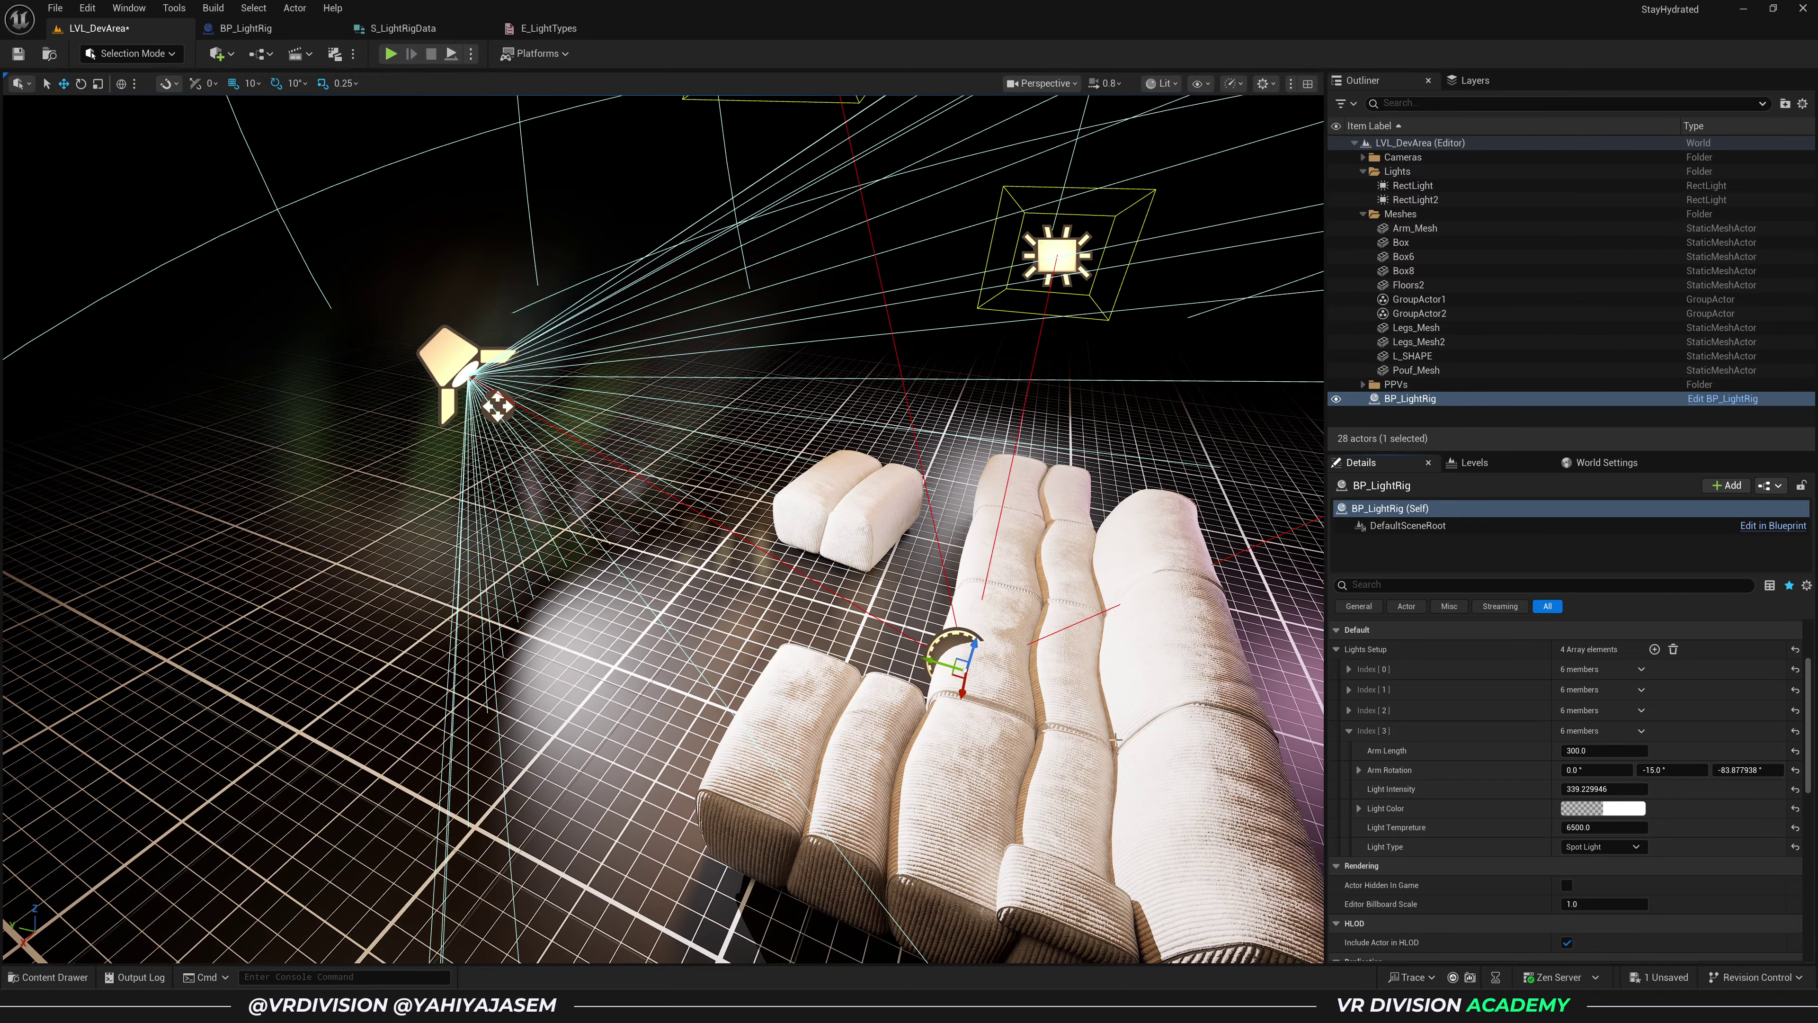
- Extend the Arm Length of Lights Setup Index [3] to about 2192 and save the level
scroll(1181, 608, down, 5)
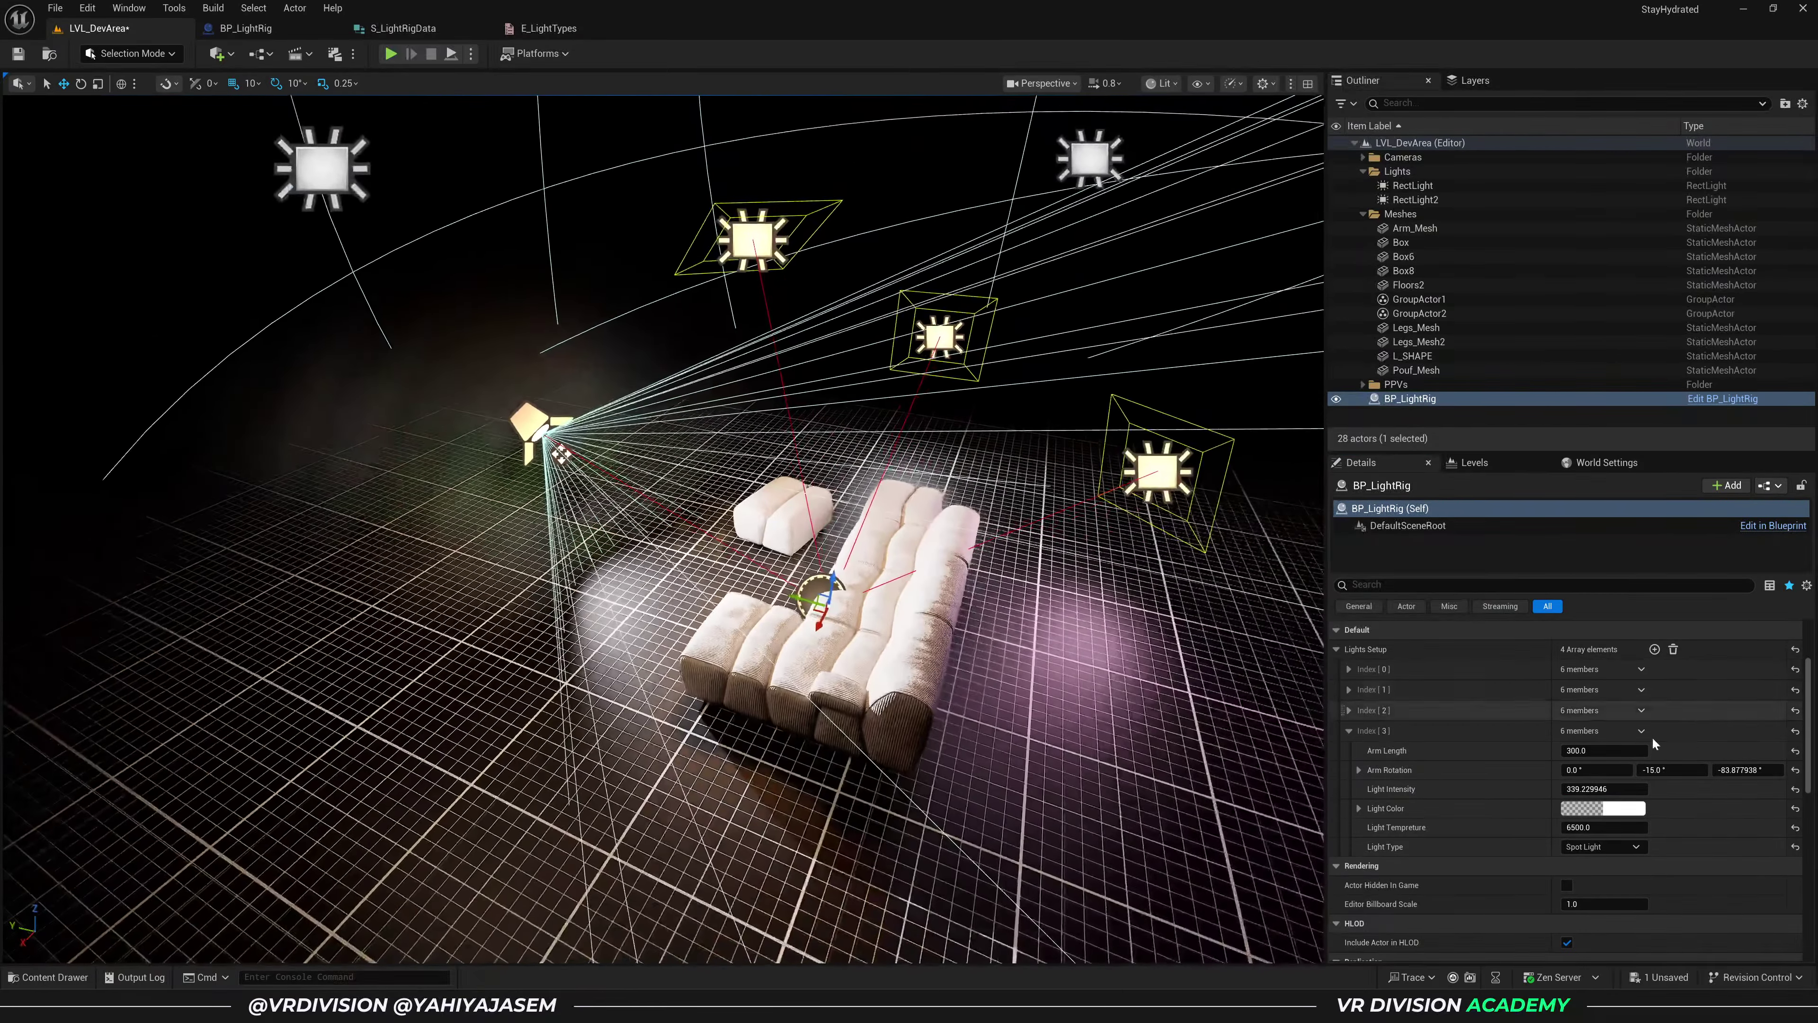
drag(1603, 750, 1702, 750)
right_drag(930, 501, 766, 420)
key(s)
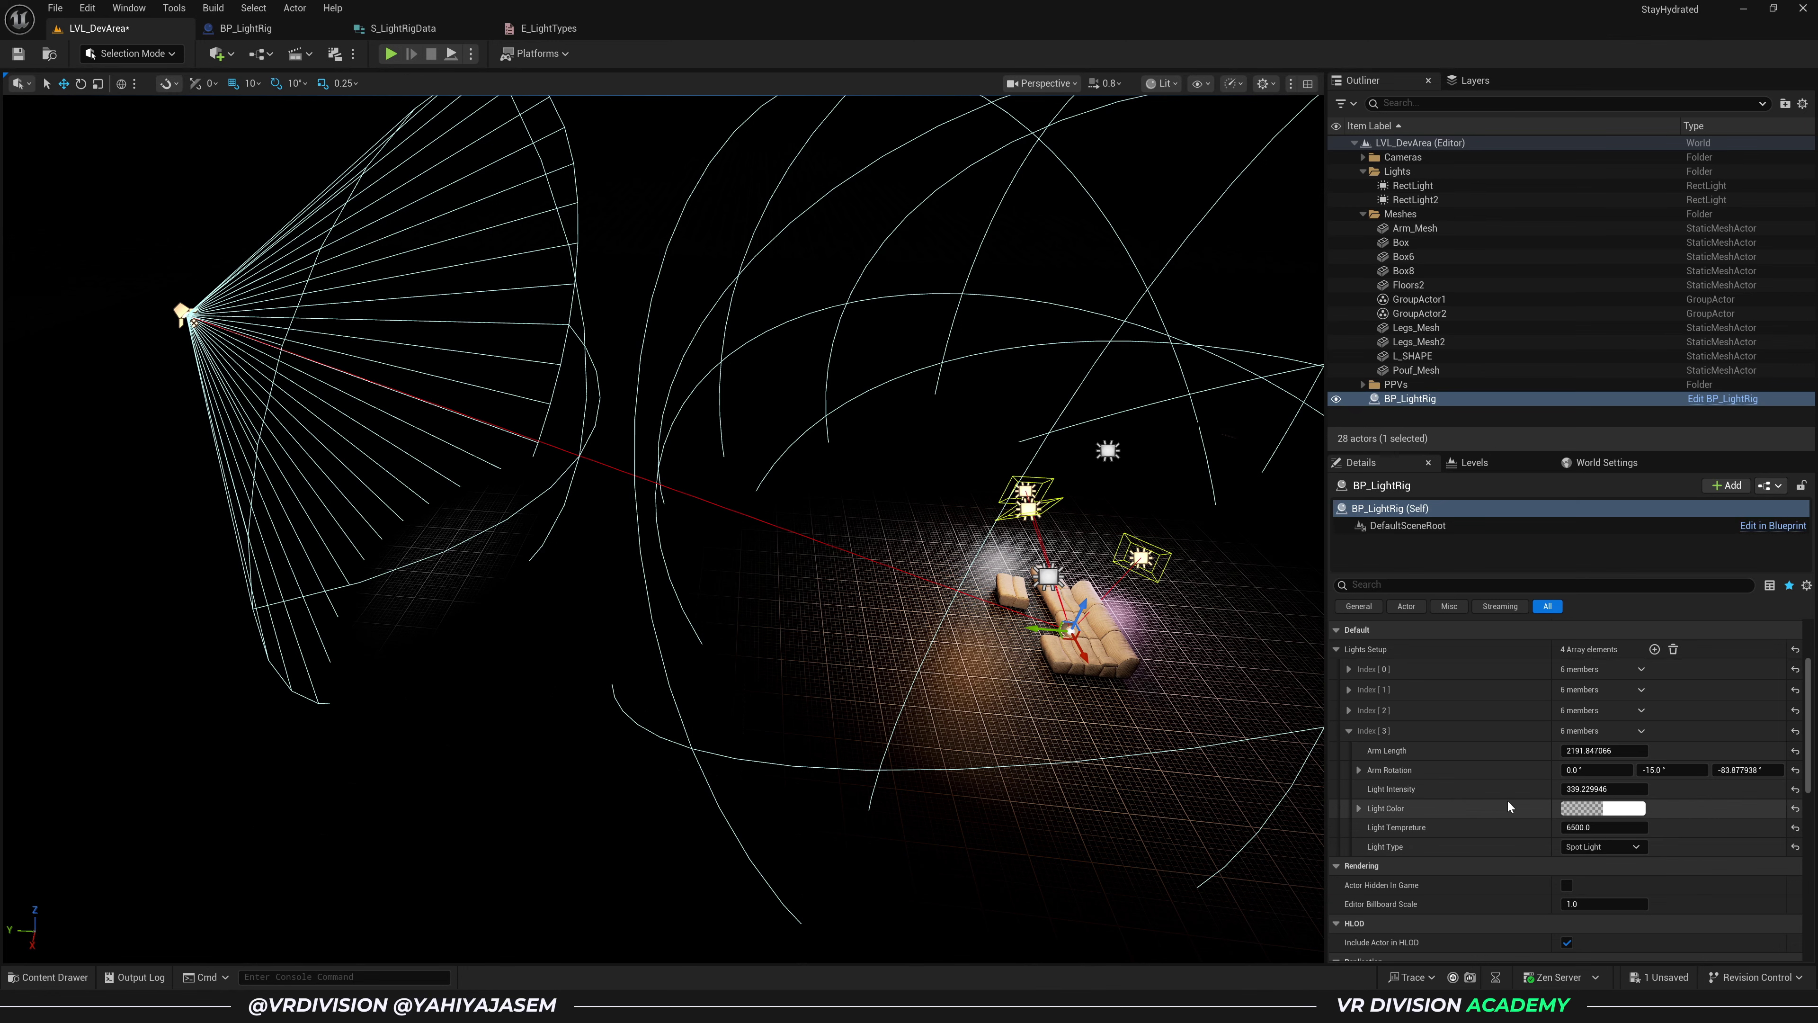
key(ctrl+s)
- Add a variable to the S_LightRigData structure and place it between Light Tempreture and Light Type
click(275, 28)
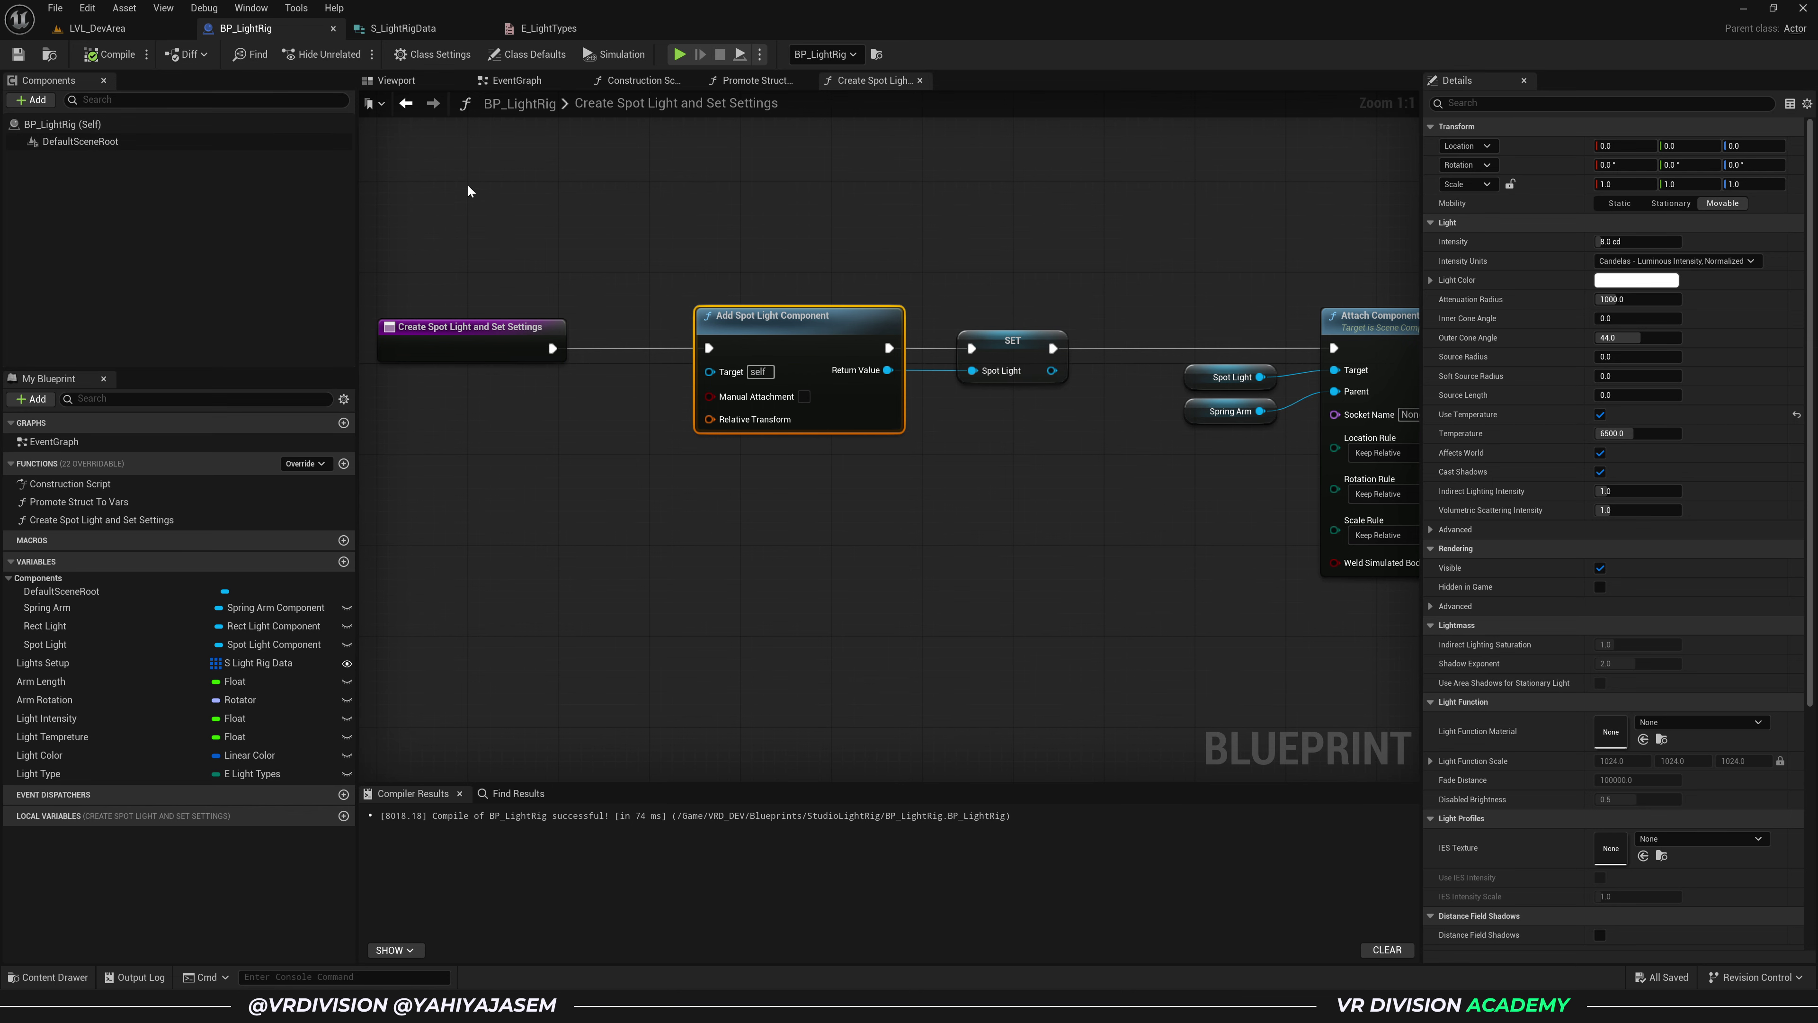
right_drag(1031, 214, 787, 207)
right_drag(924, 240, 783, 231)
click(783, 231)
click(421, 26)
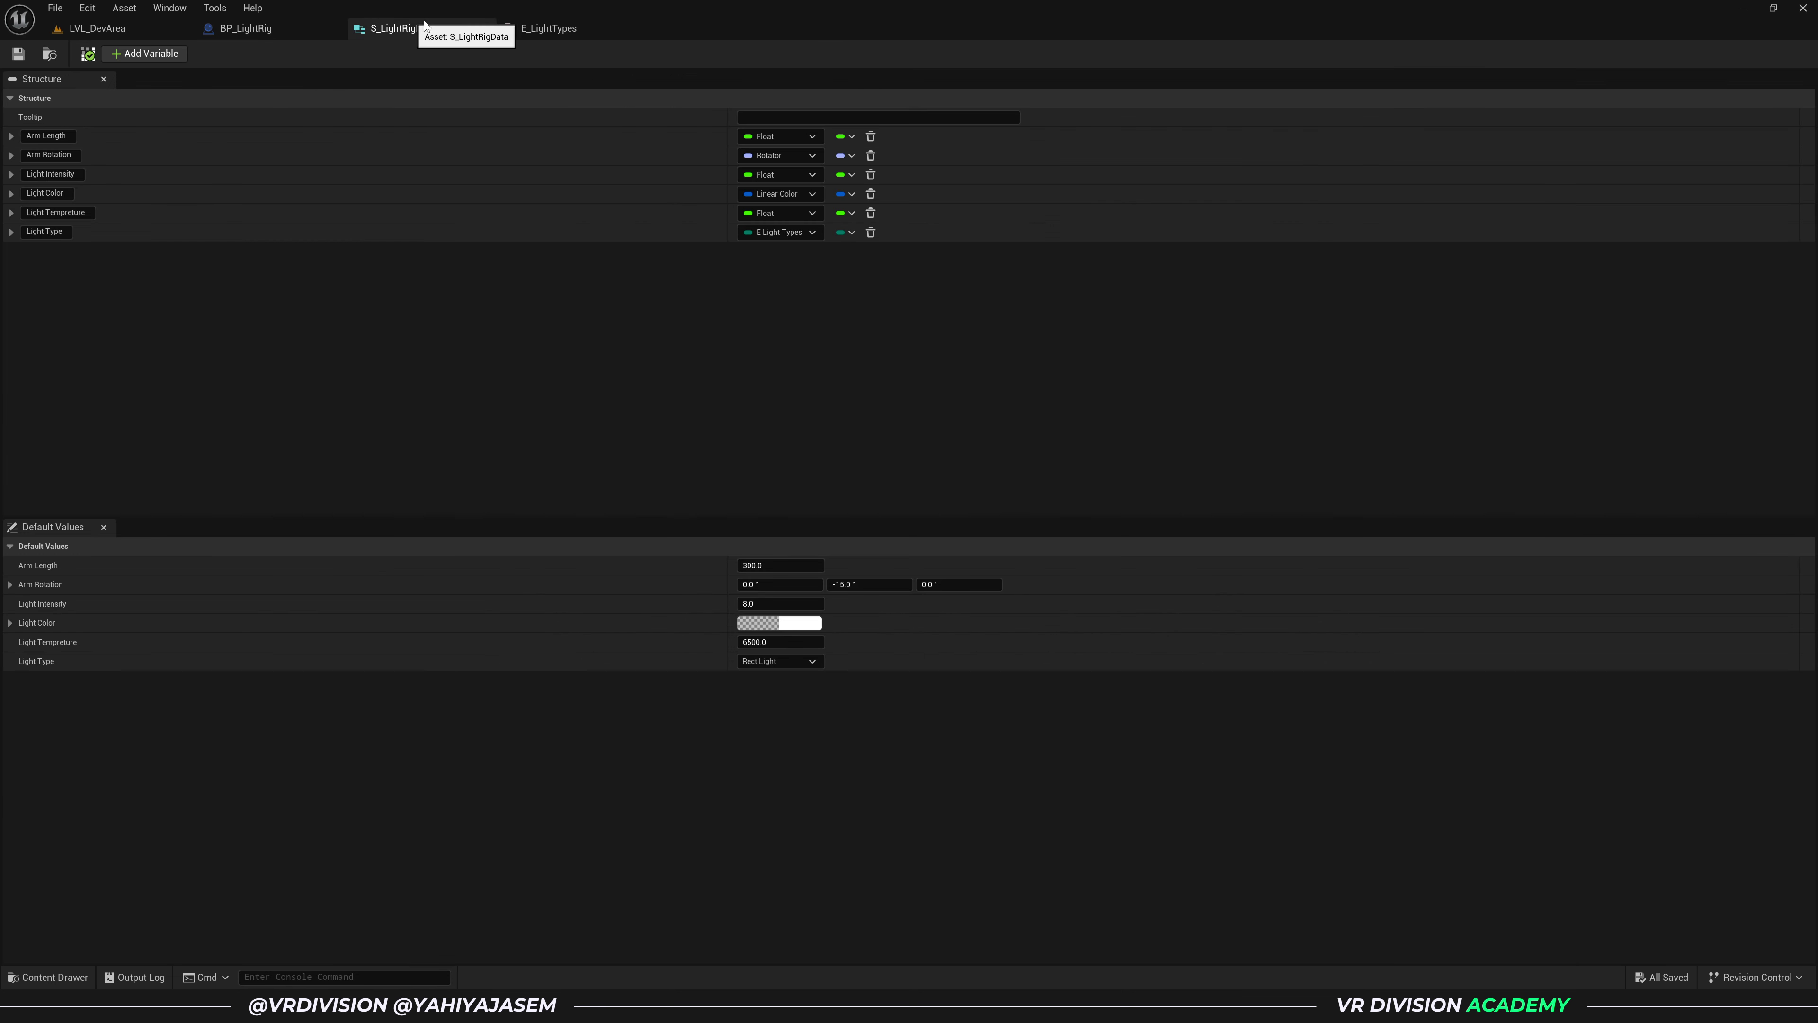
click(155, 54)
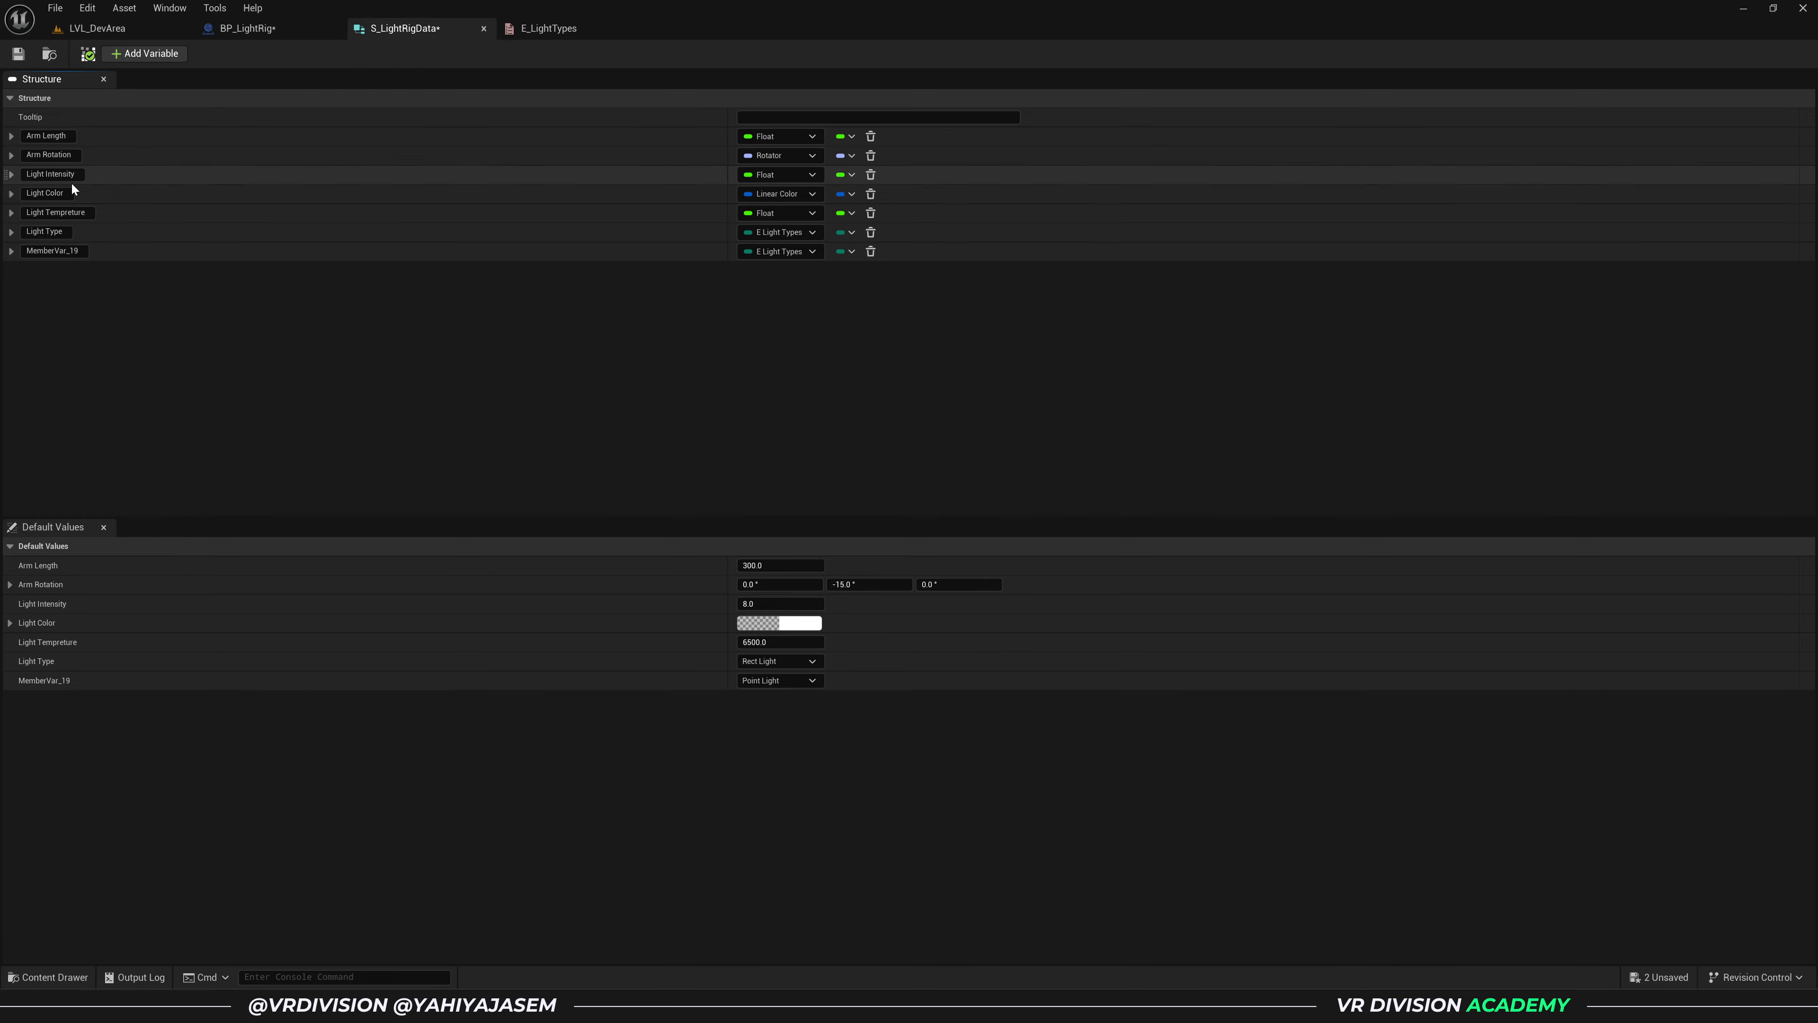
mouse_move(11, 254)
mouse_down()
mouse_move(13, 207)
mouse_move(22, 263)
mouse_up()
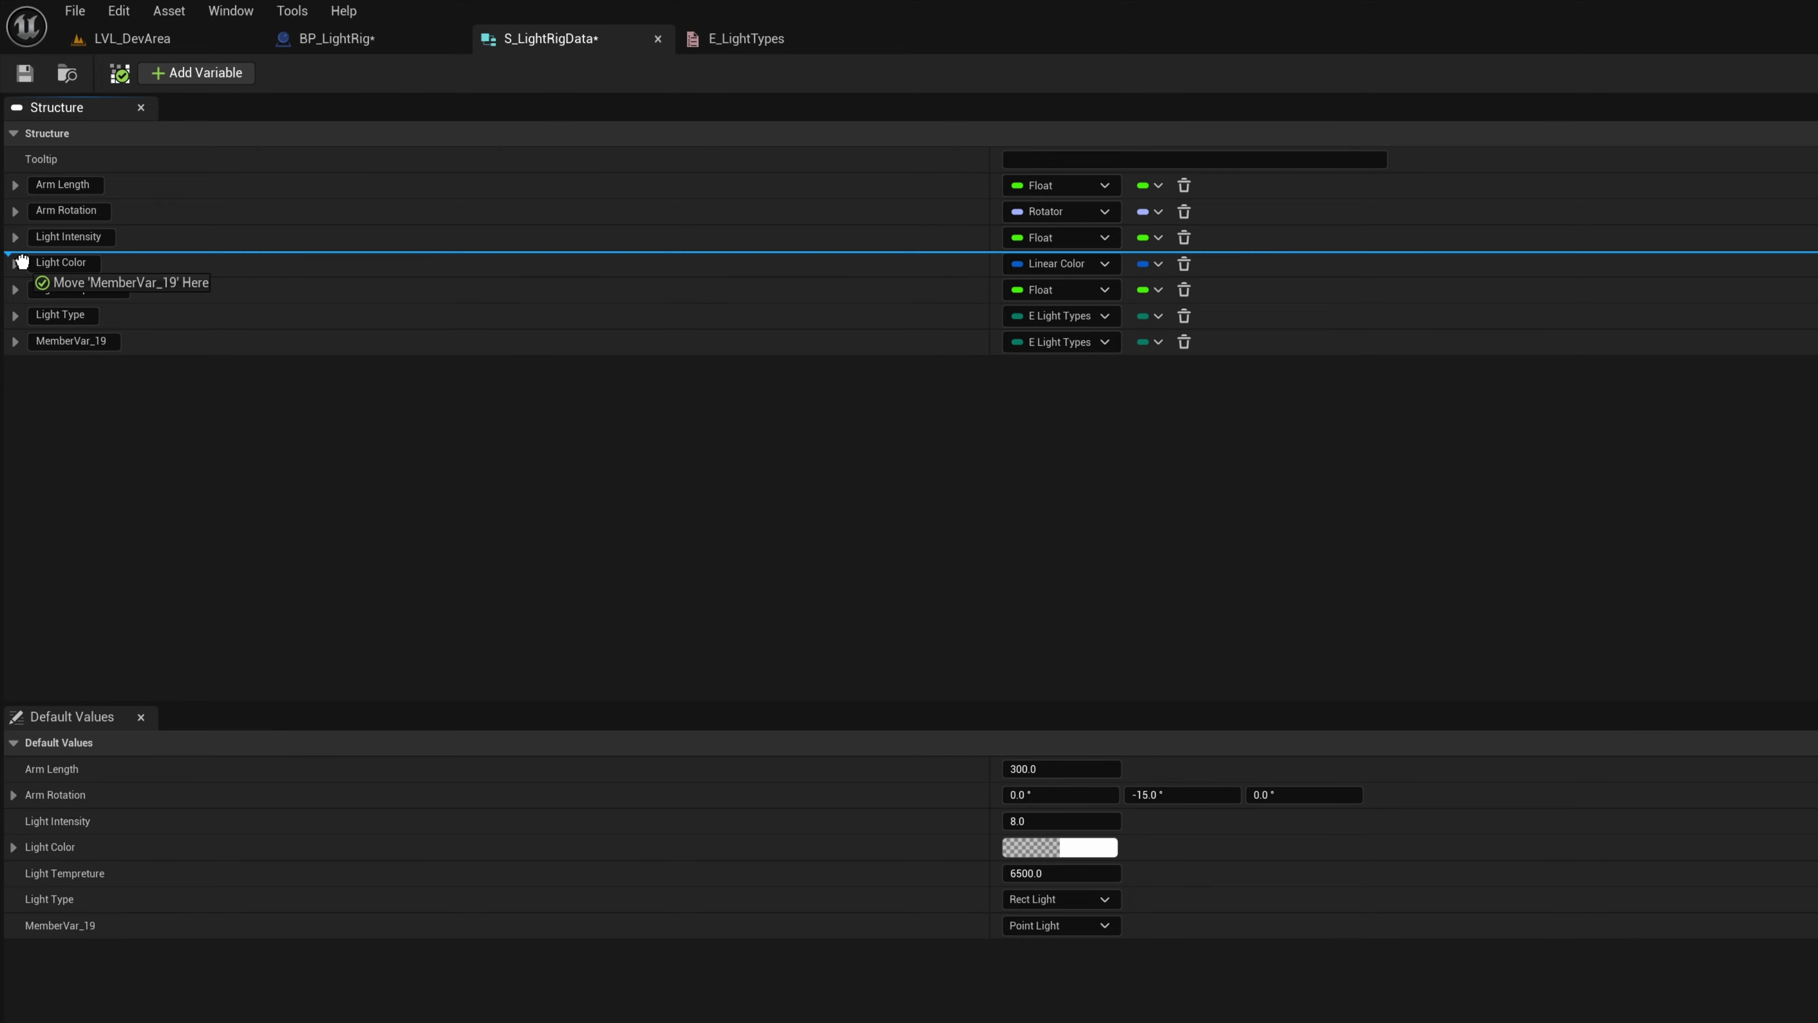
drag(22, 262, 87, 315)
- Rename the new structure variable as Attenuation Radius and change its type to Float
click(110, 315)
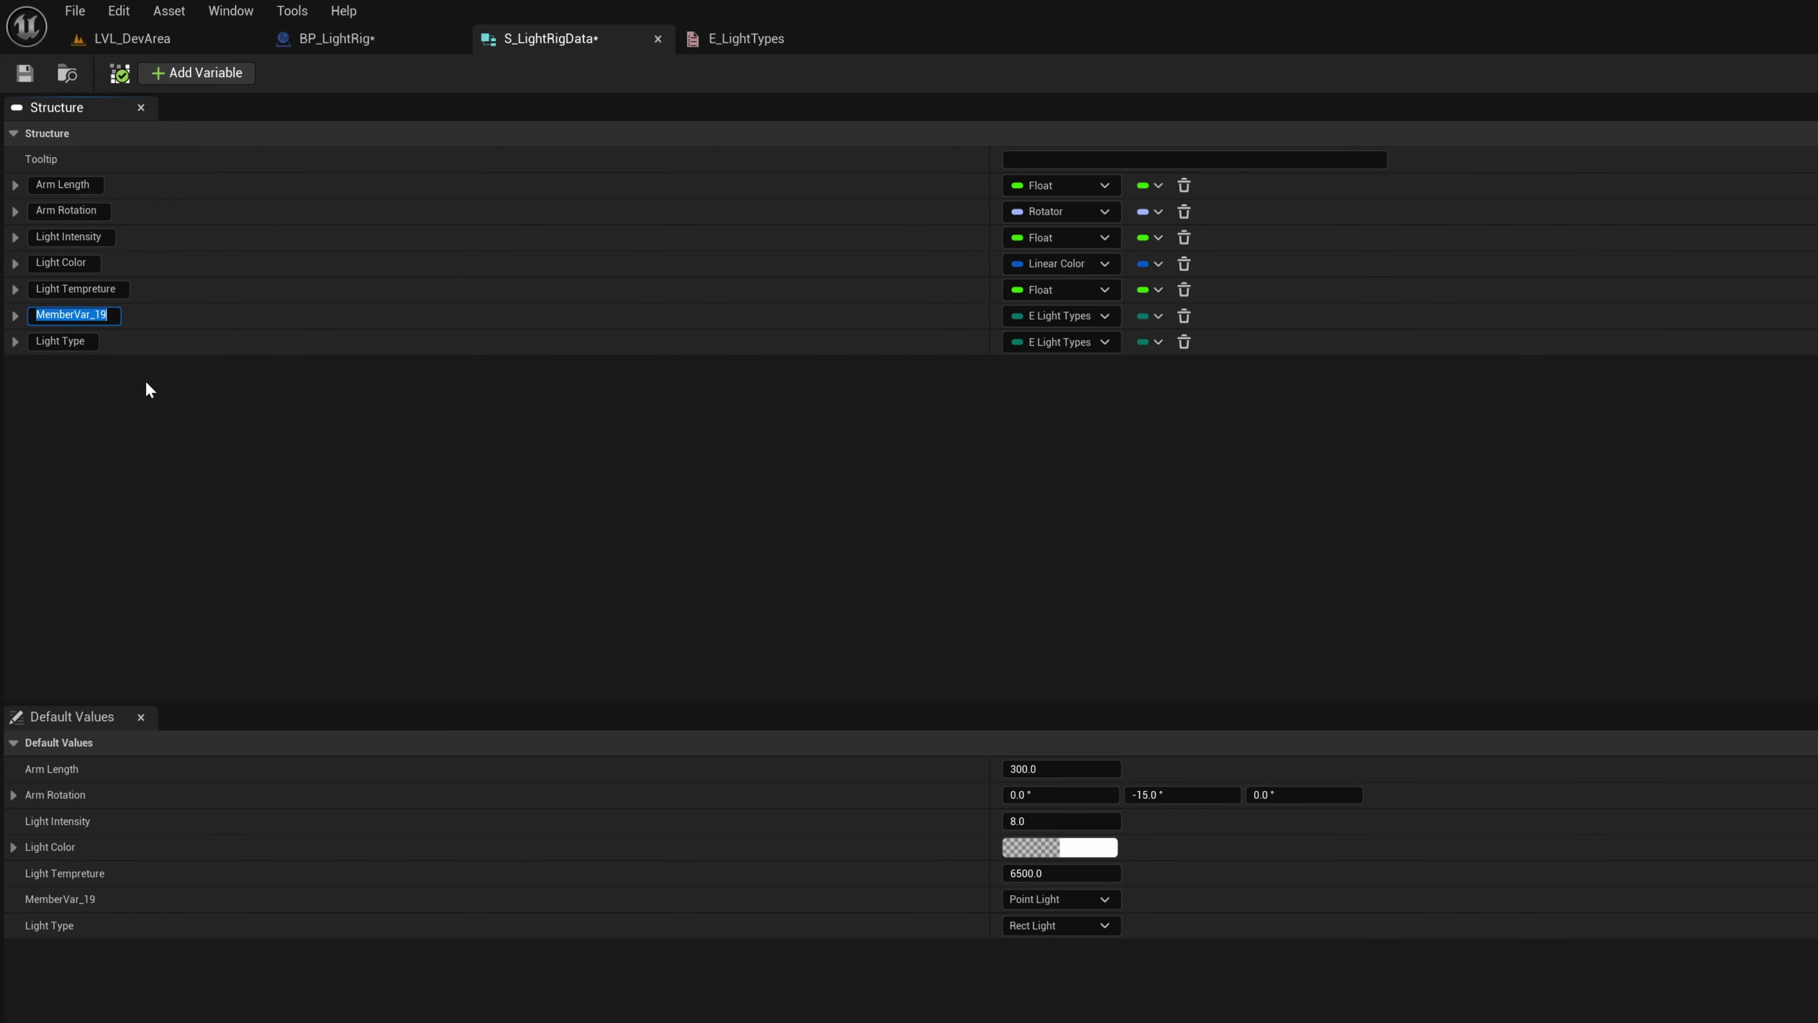
text(Attenuation Ra)
text(dius)
click(1063, 319)
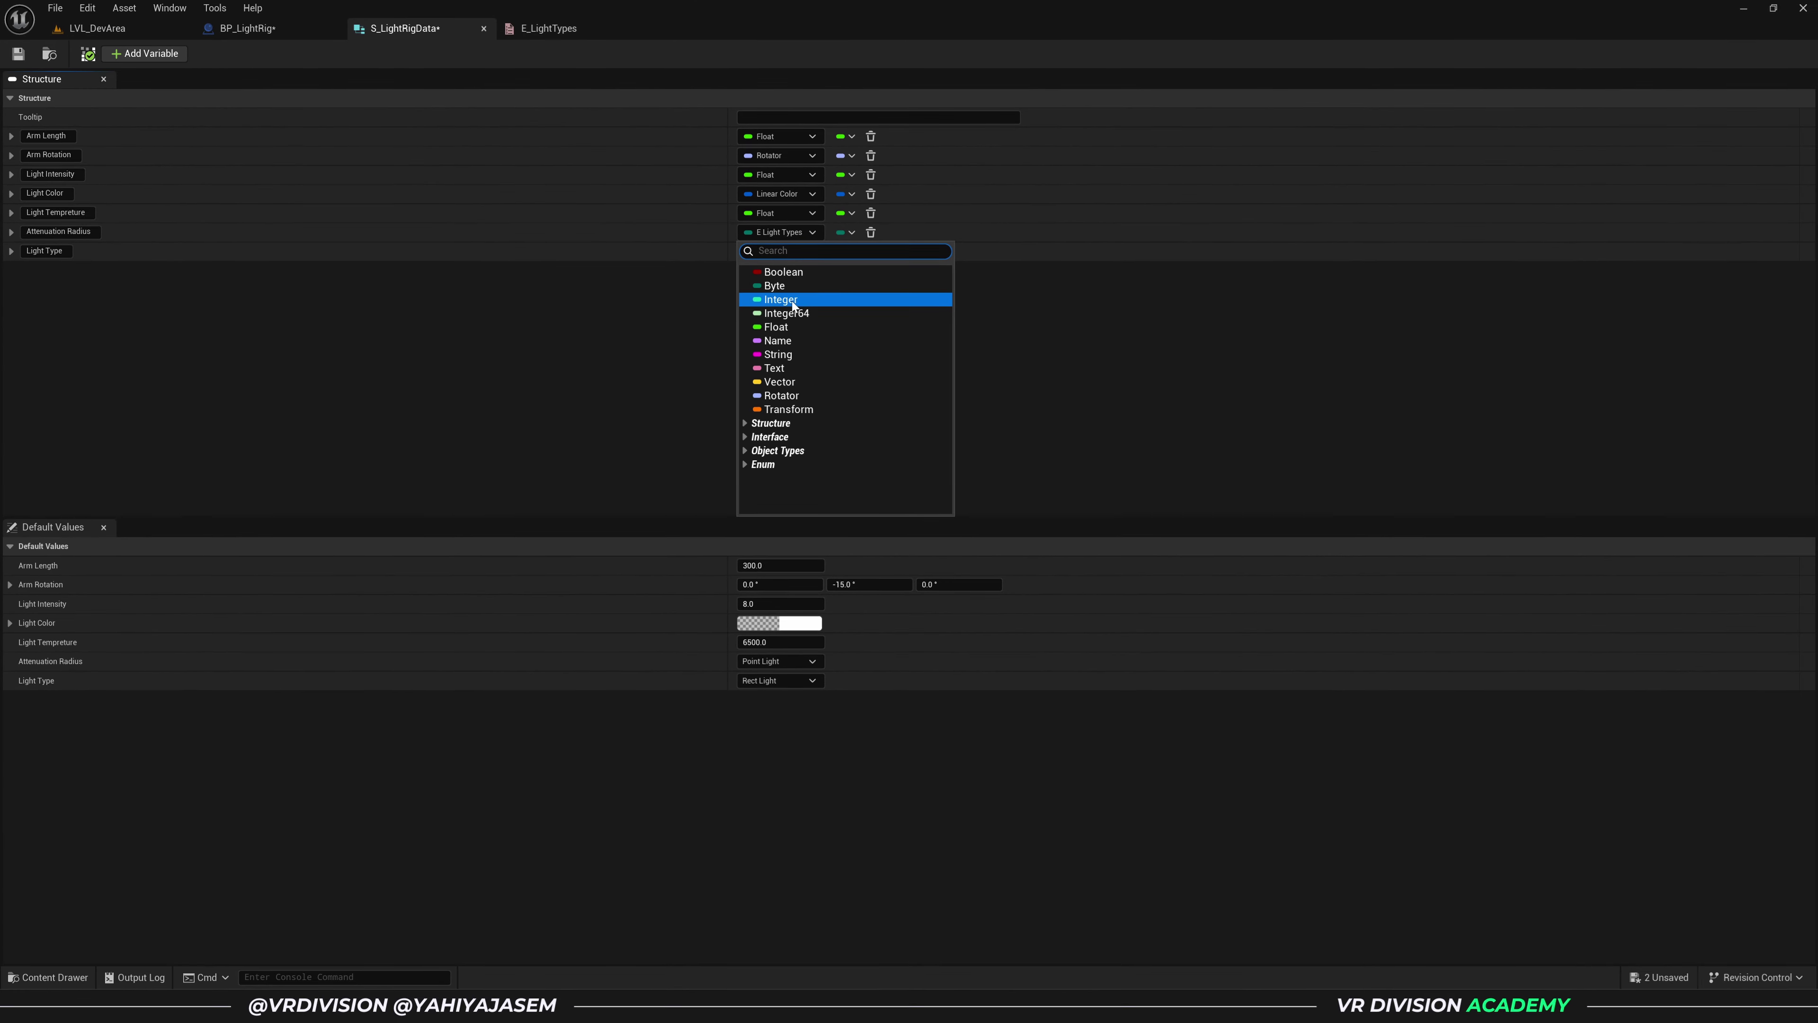
click(793, 325)
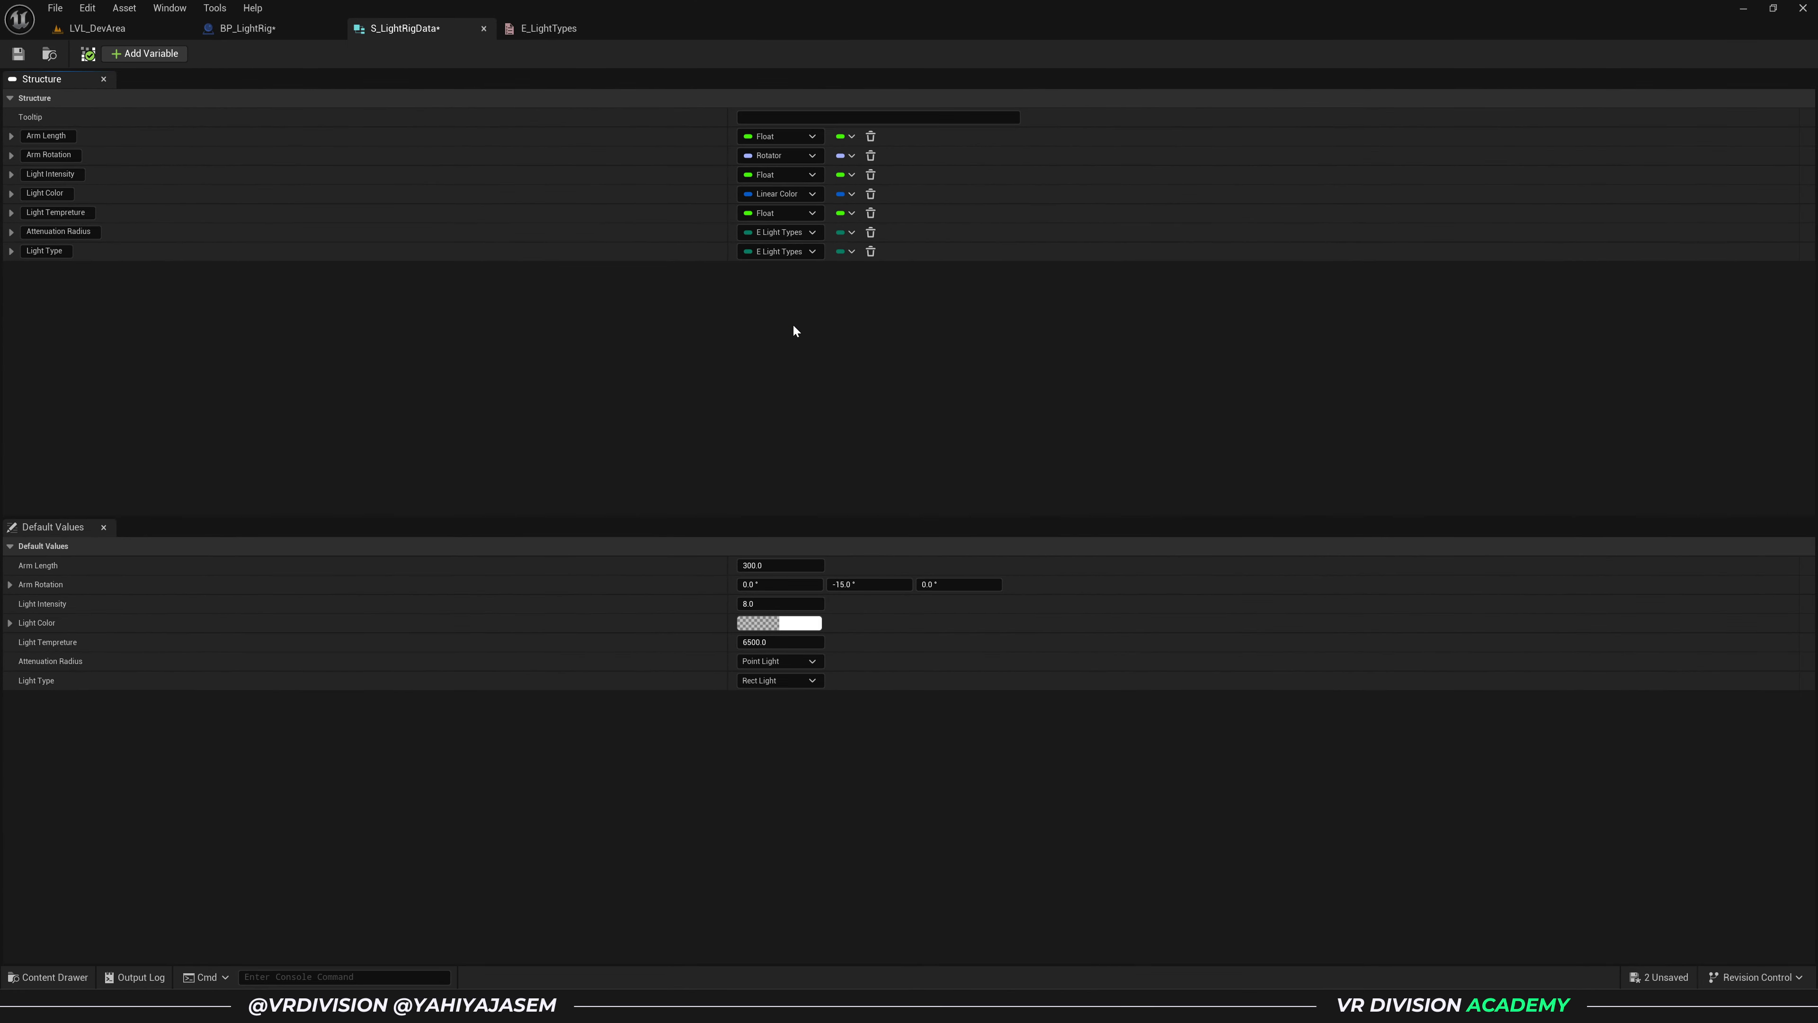
- Recompile BP_LightRig, and add a Set Attenuation Radius node fed by another Spot Light getter after Set Temperature
click(252, 32)
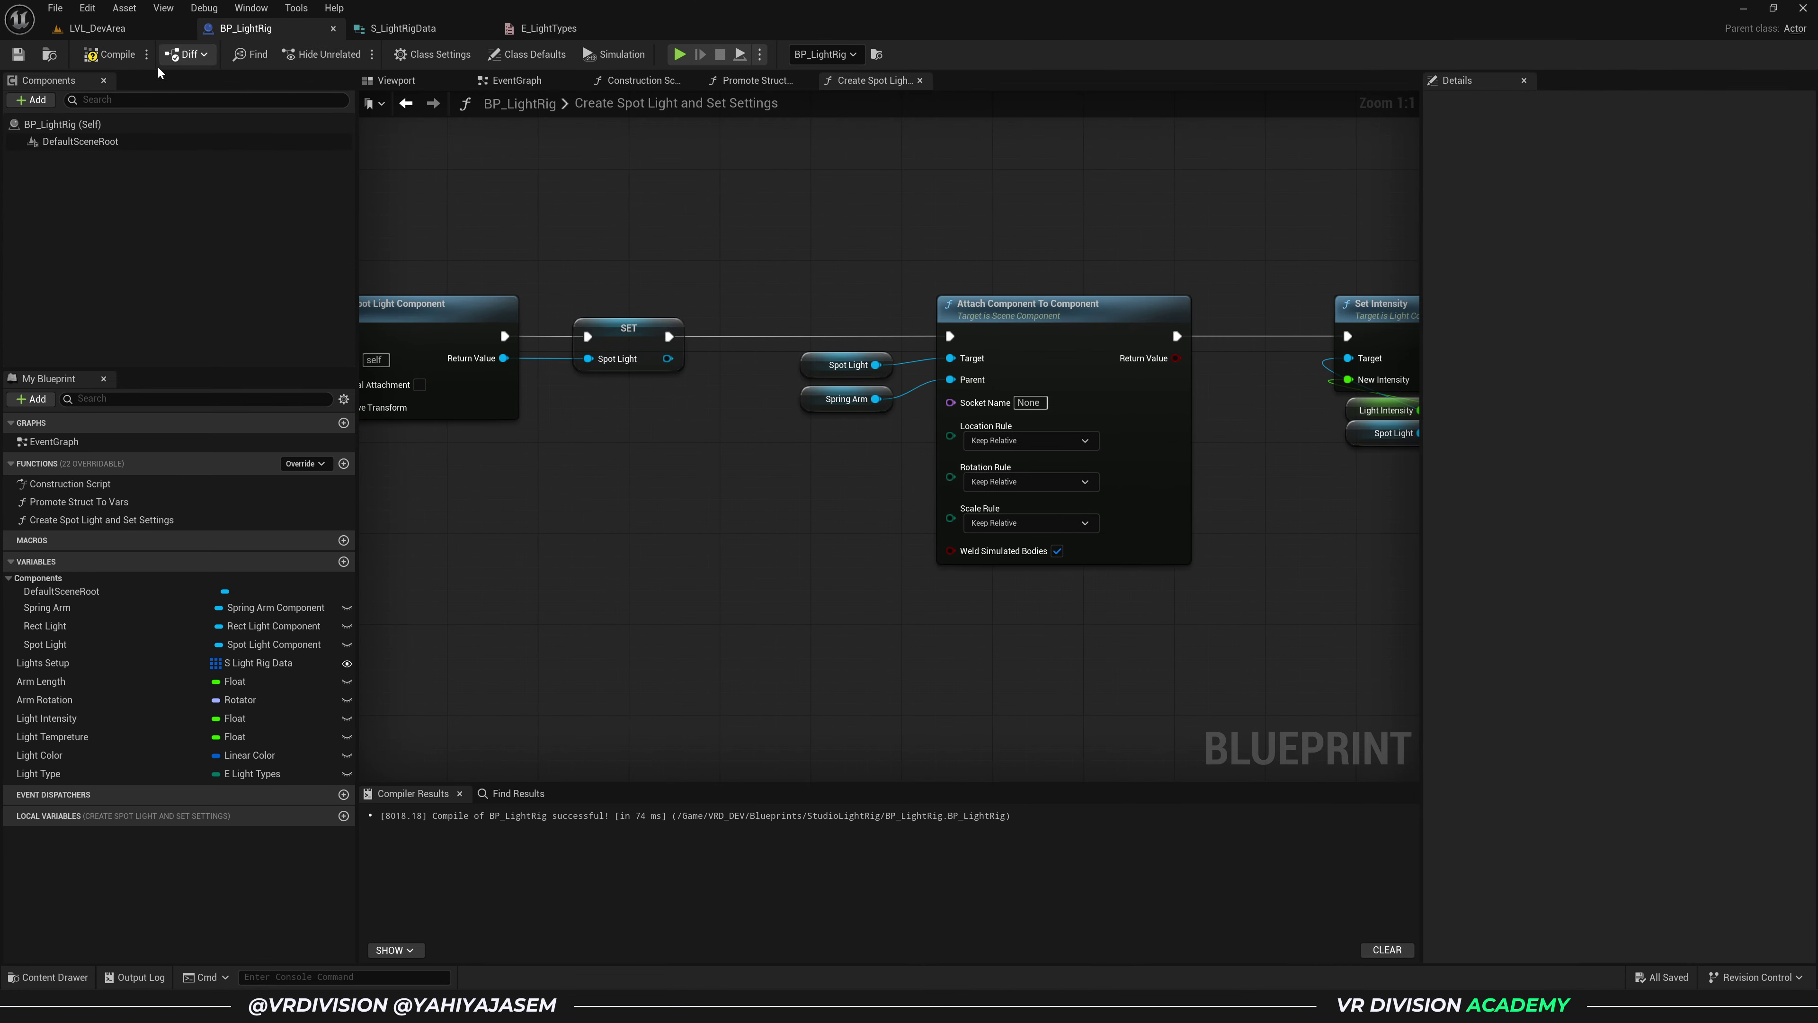
click(107, 54)
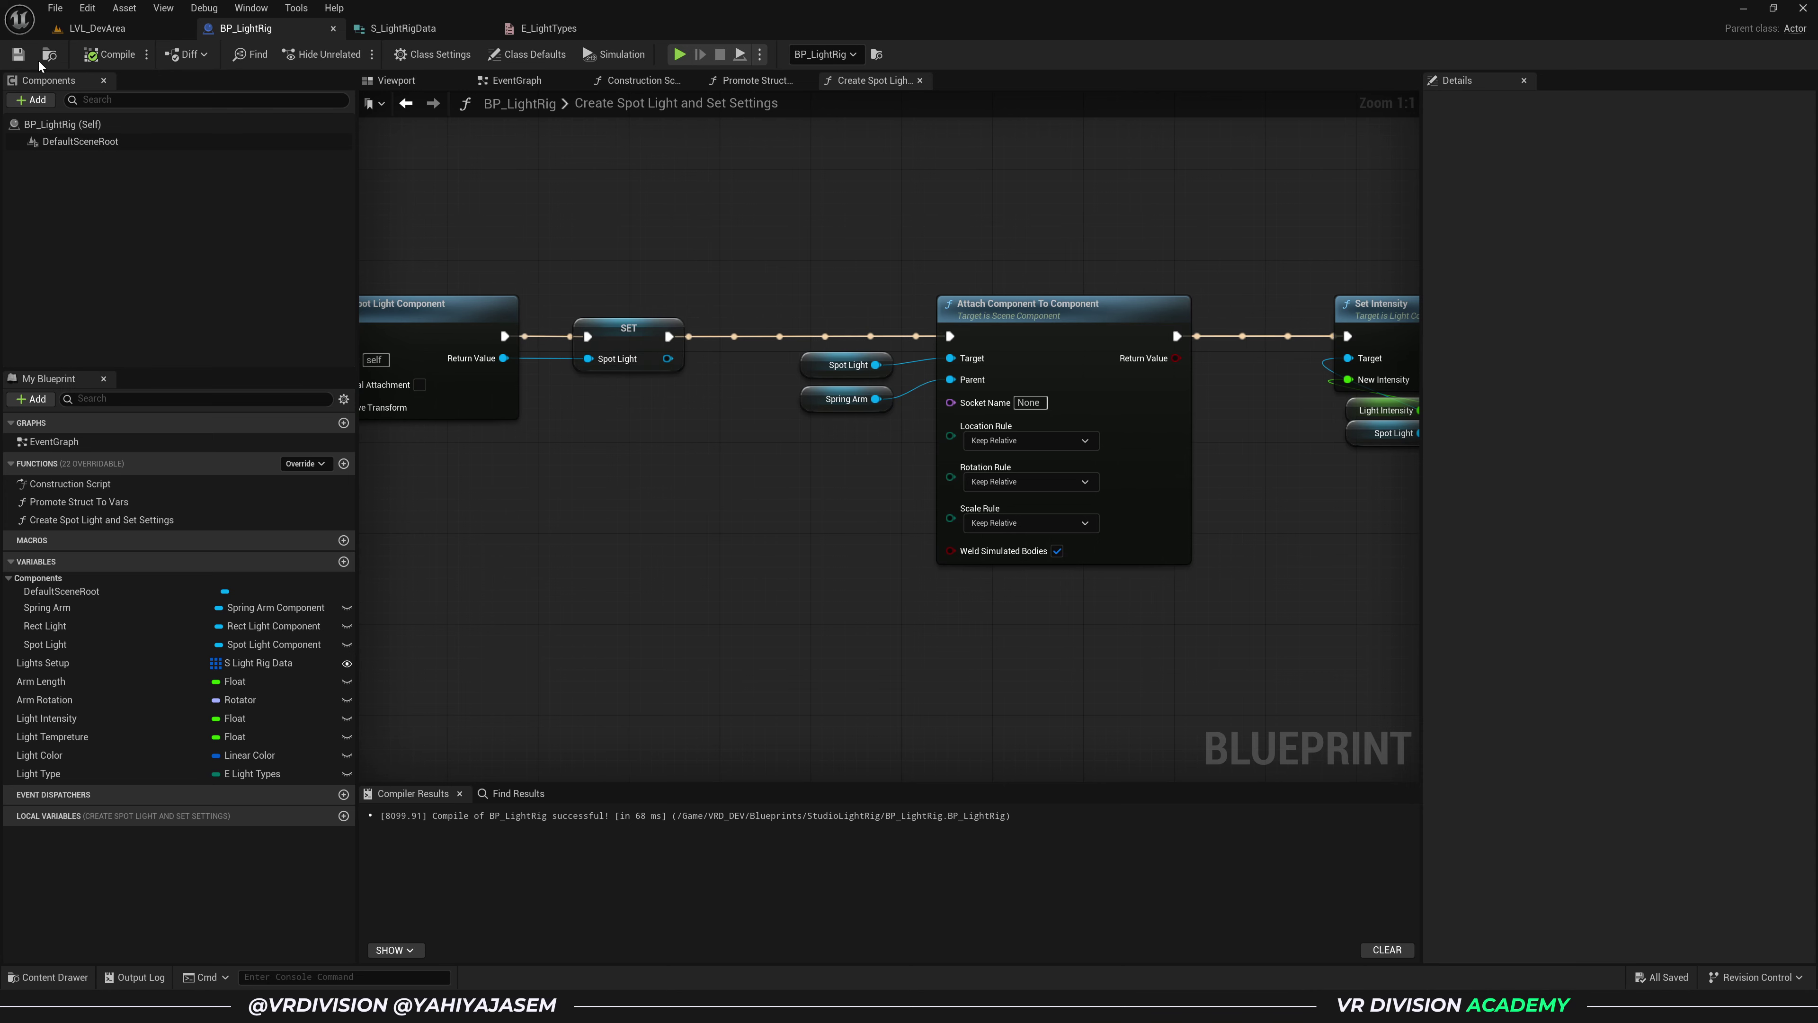
right_drag(1289, 324, 373, 260)
right_drag(787, 260, 549, 262)
click(824, 390)
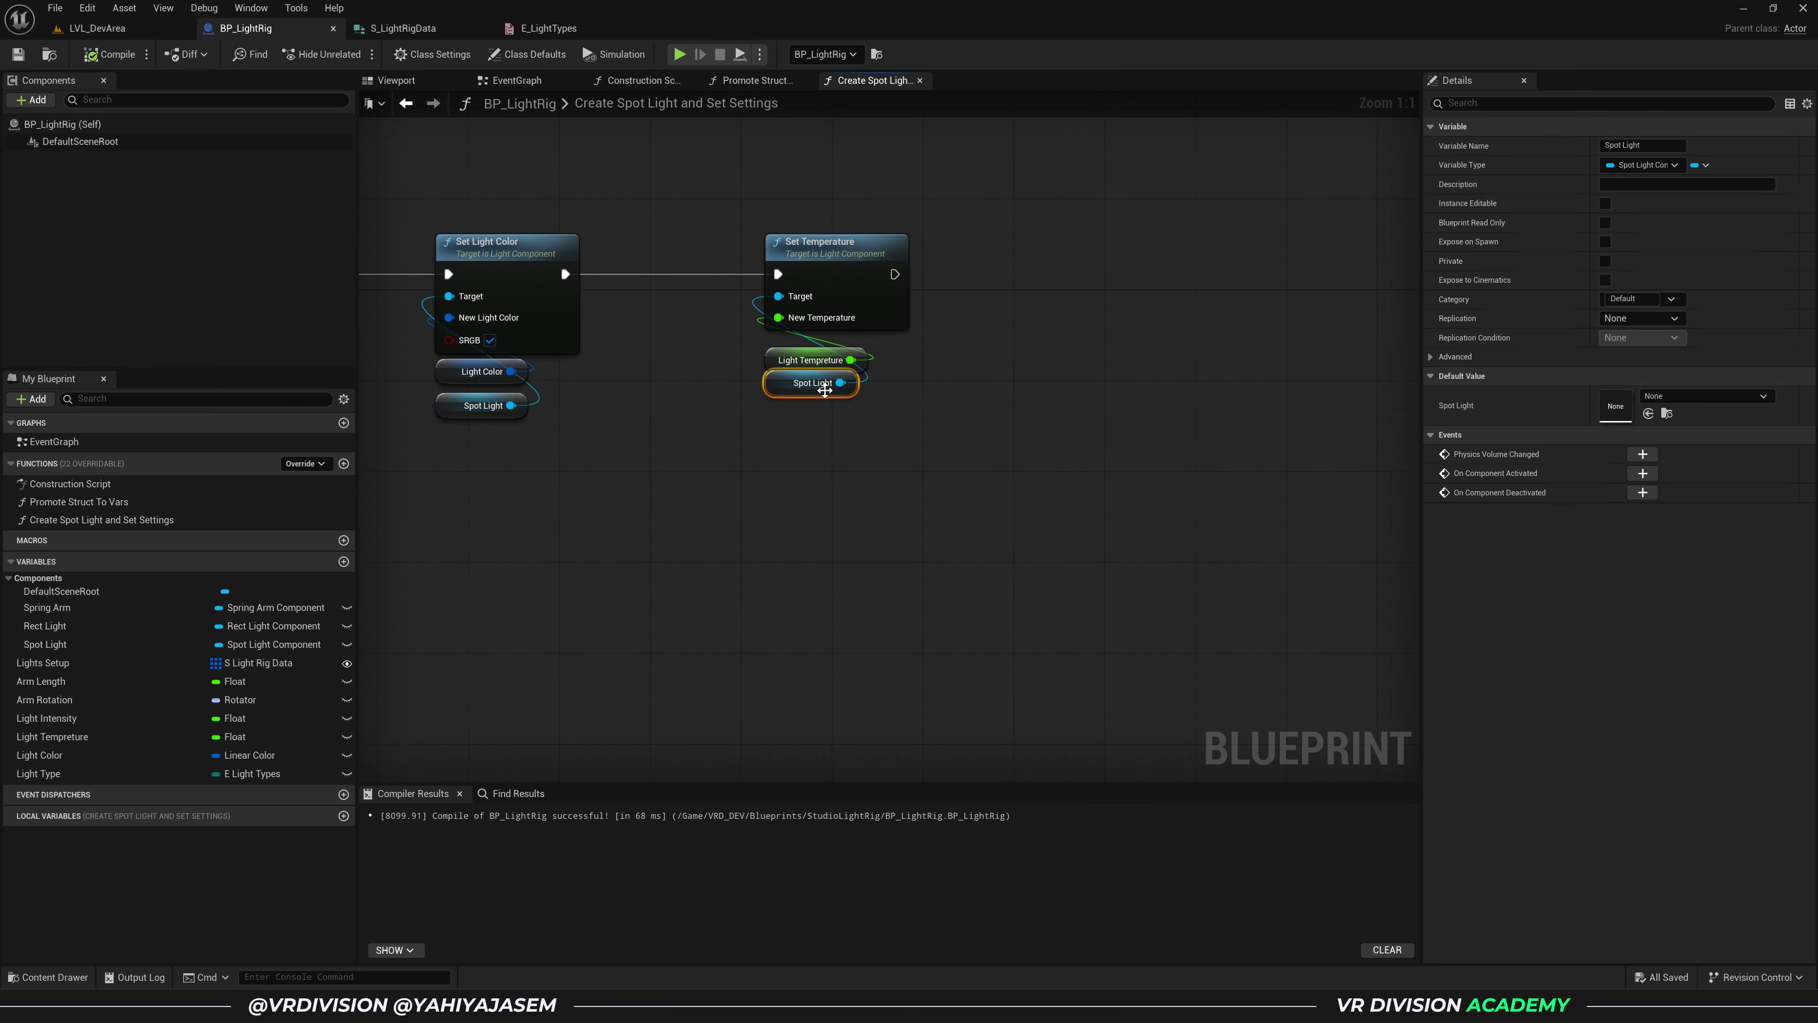
drag(1045, 394, 1083, 303)
text(set att)
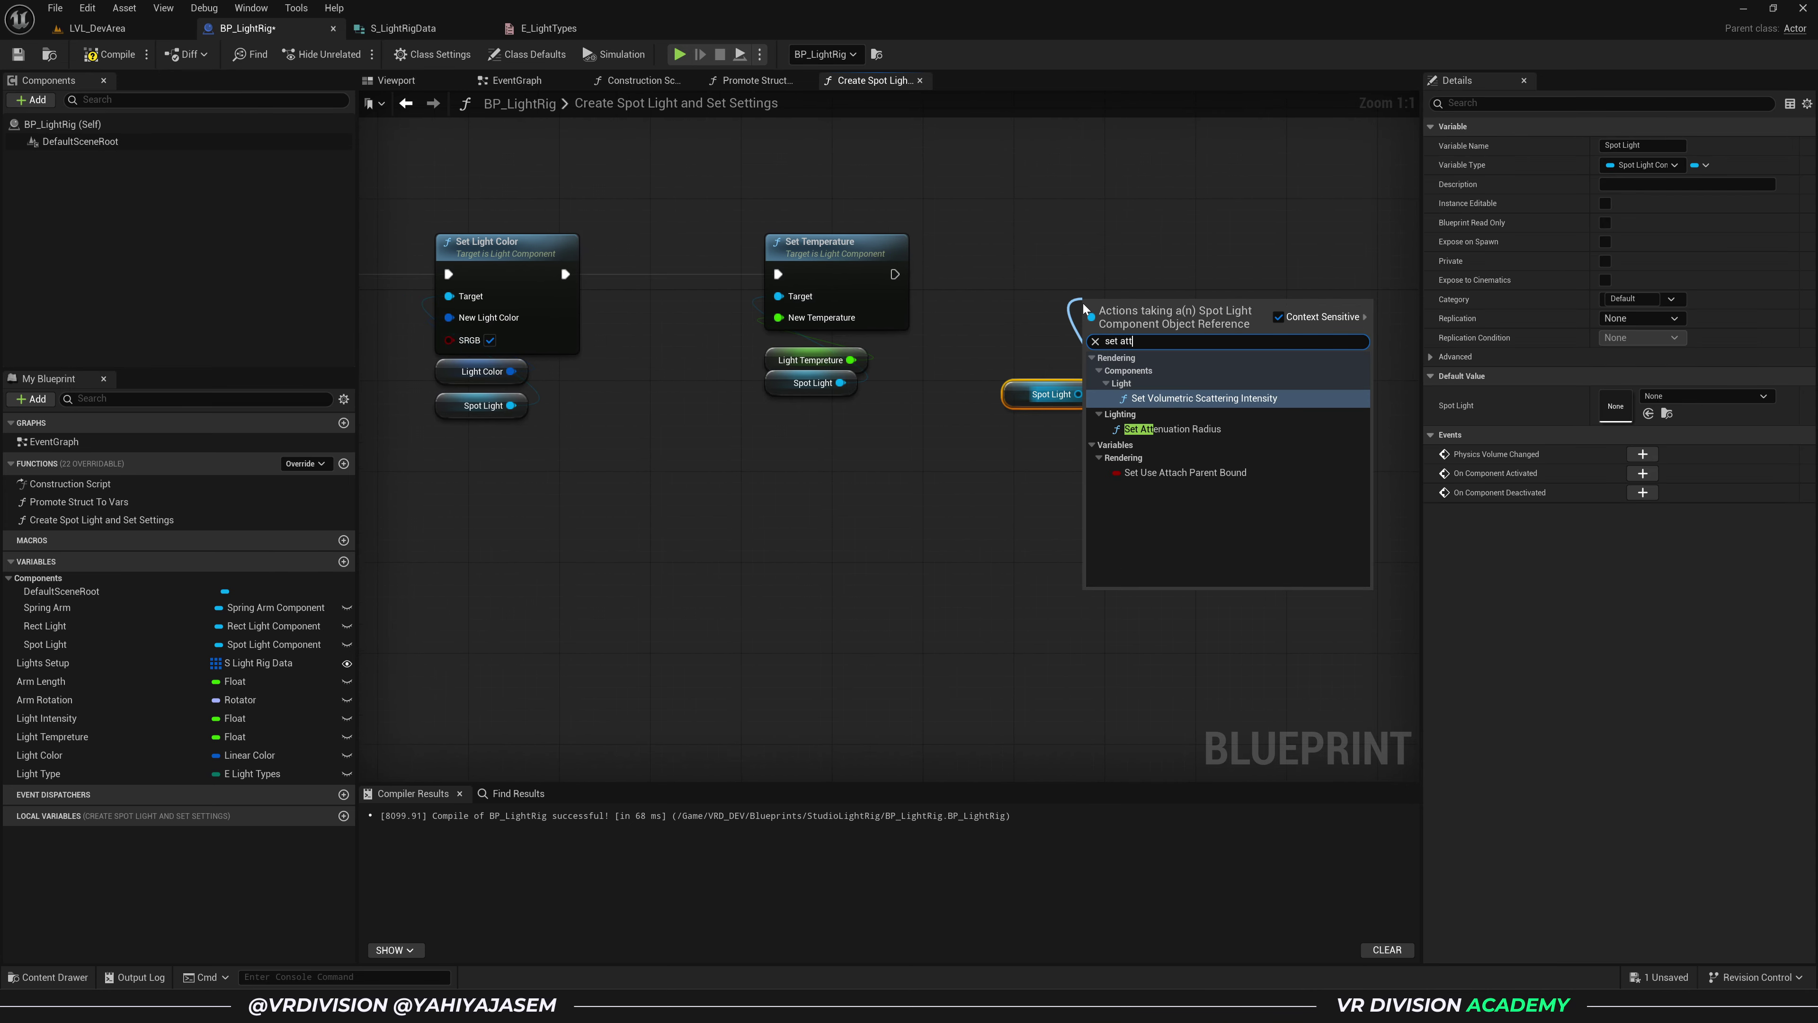
key(Down)
key(Return)
- Connect Set Temperature's execution output to Set Attenuation Radius, and align the new node and its Spot Light getter
drag(1088, 299, 1064, 270)
drag(1073, 296, 897, 270)
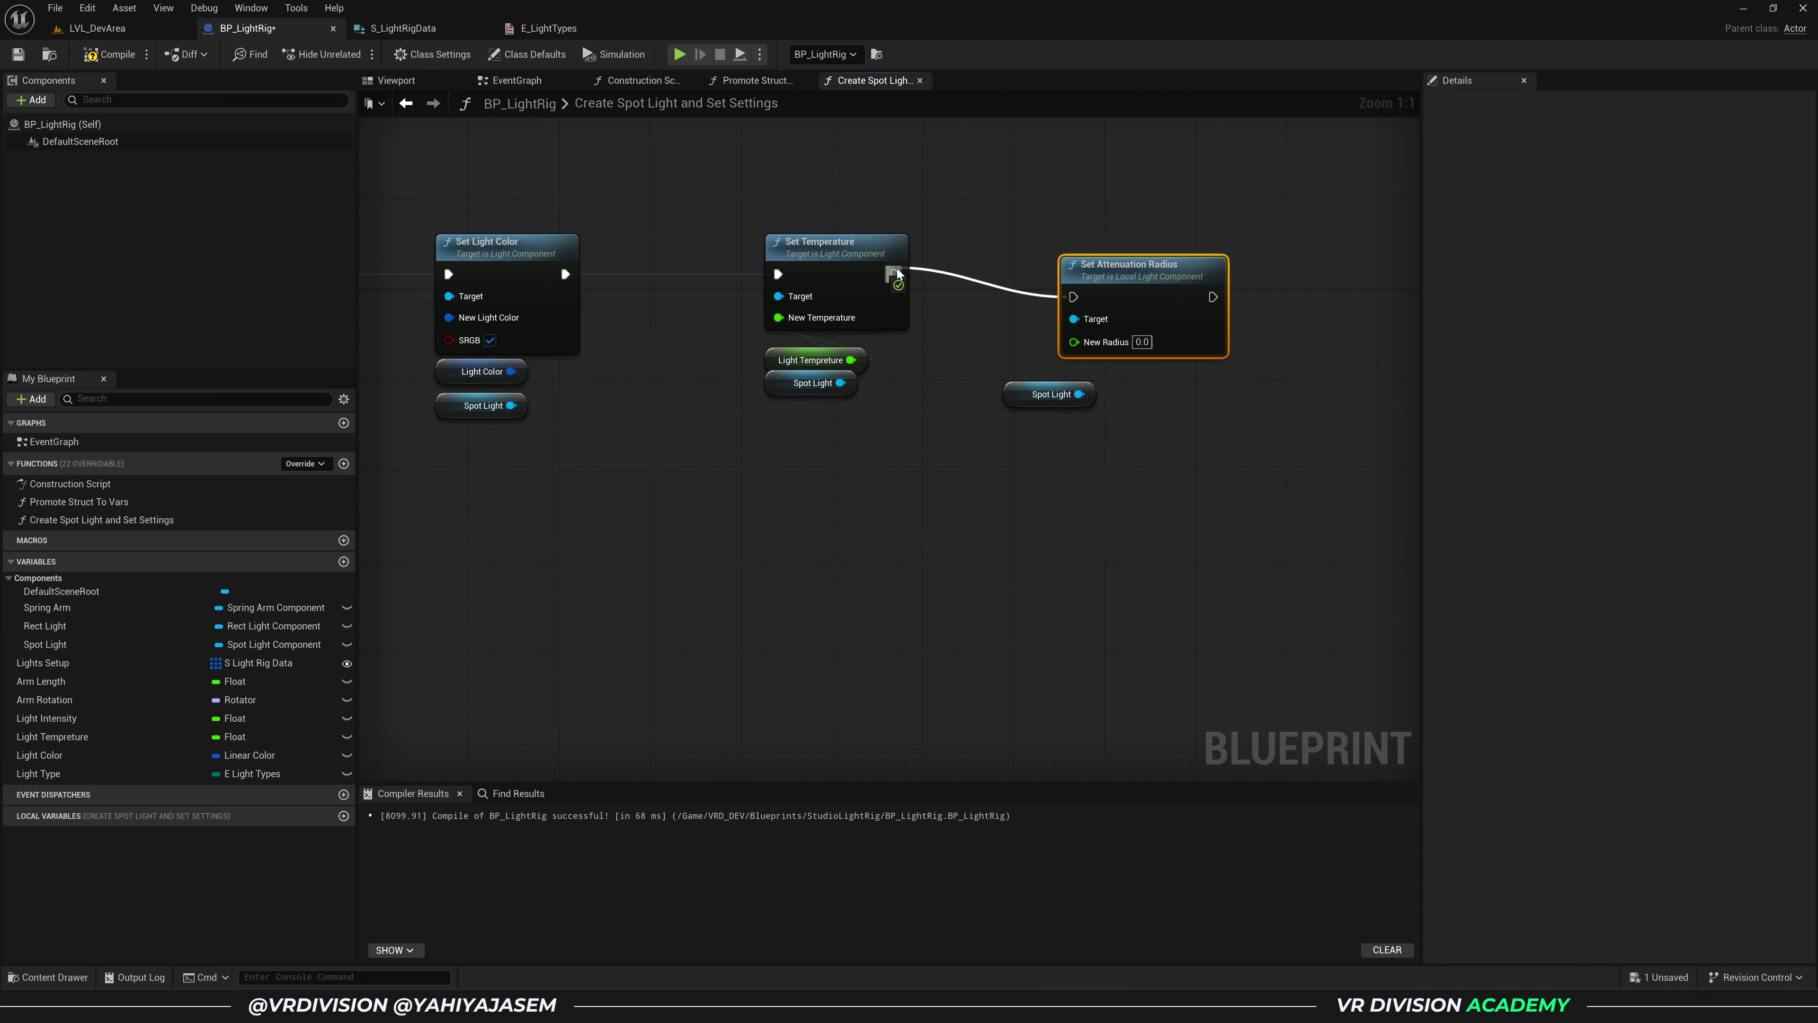
drag(1135, 293, 1123, 271)
drag(1046, 394, 1092, 383)
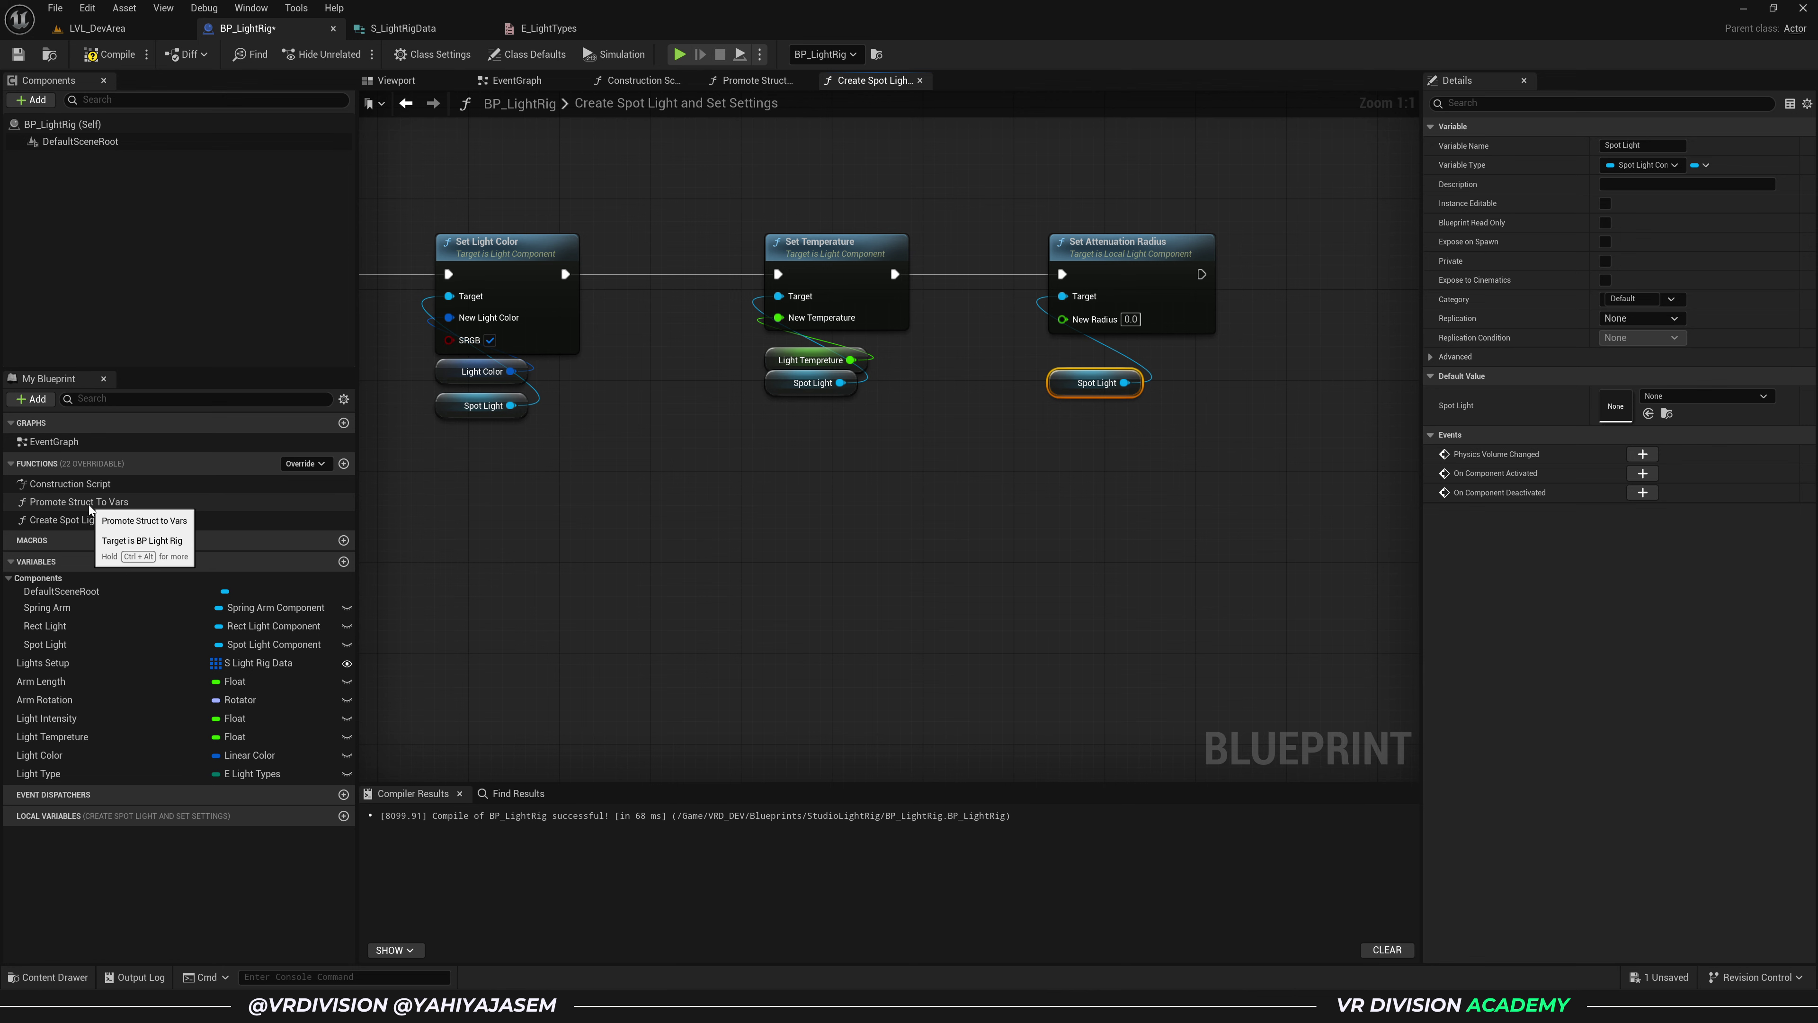
- Promote the Attenuation Radius output of Break S Light Rig Data to a variable in the Promote Struct To Vars function
double_click(121, 502)
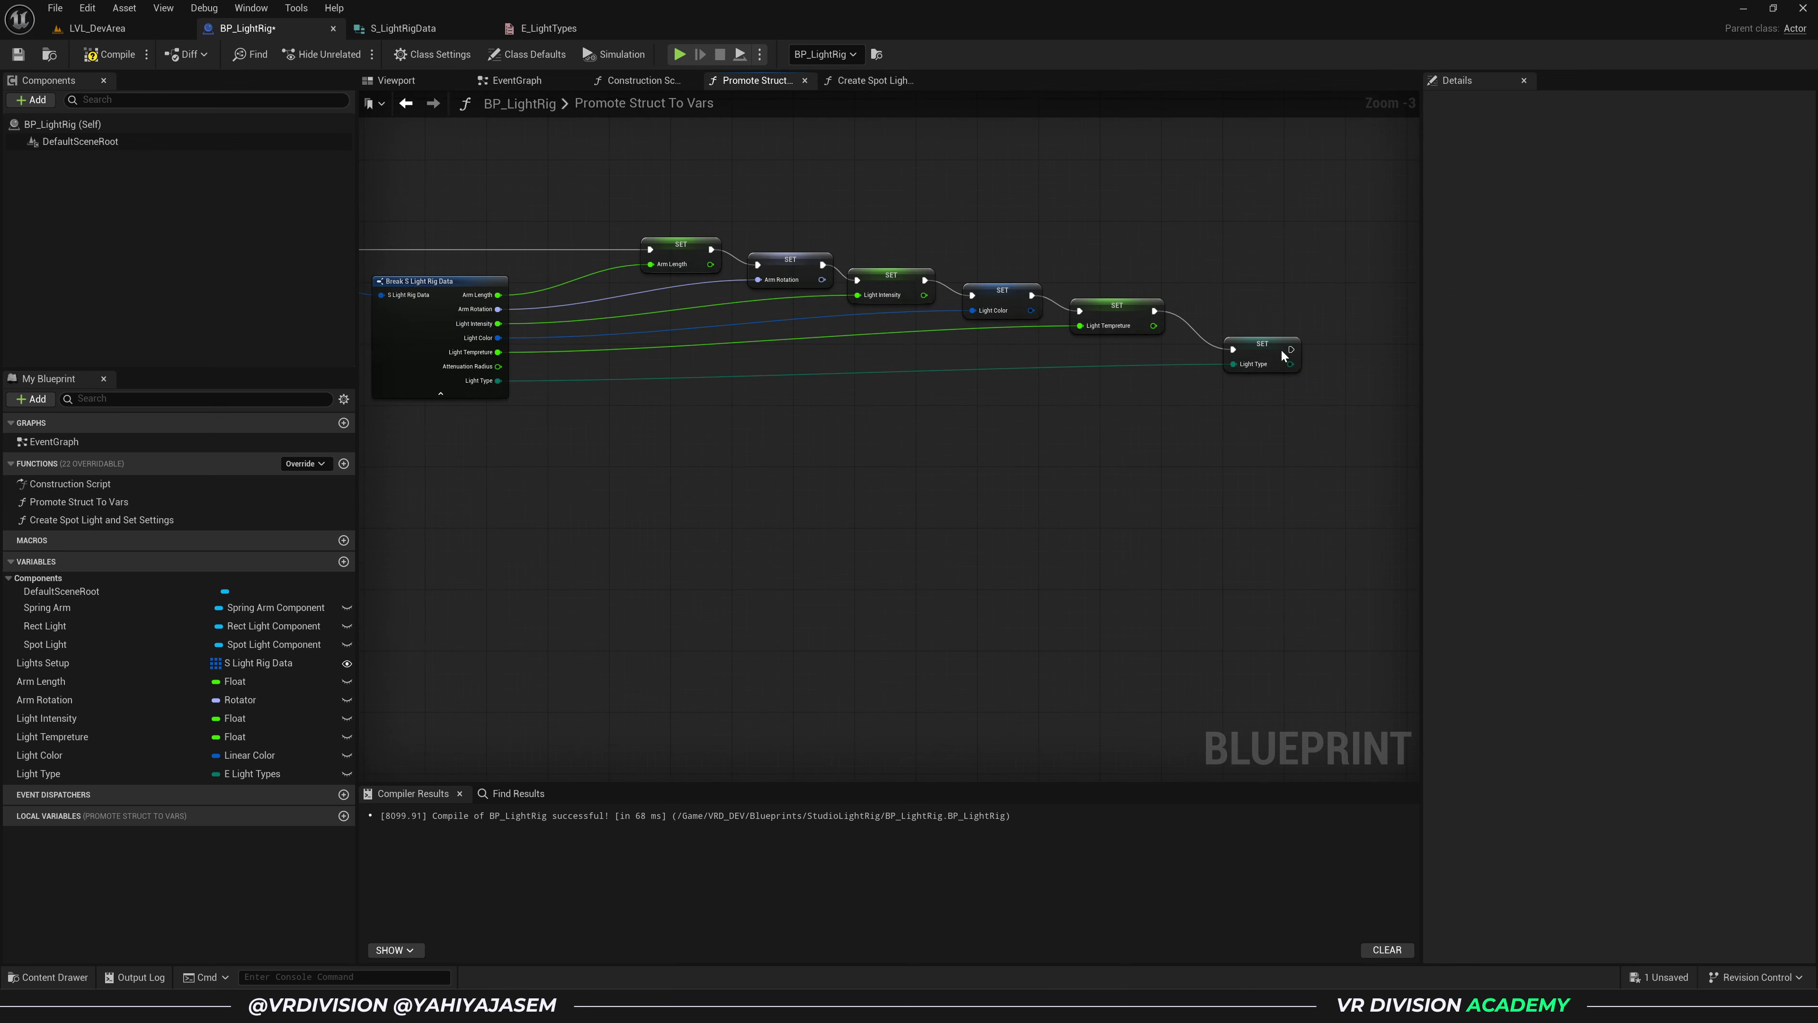
drag(1246, 346, 1368, 355)
drag(469, 368, 1193, 356)
key(ctrl+z)
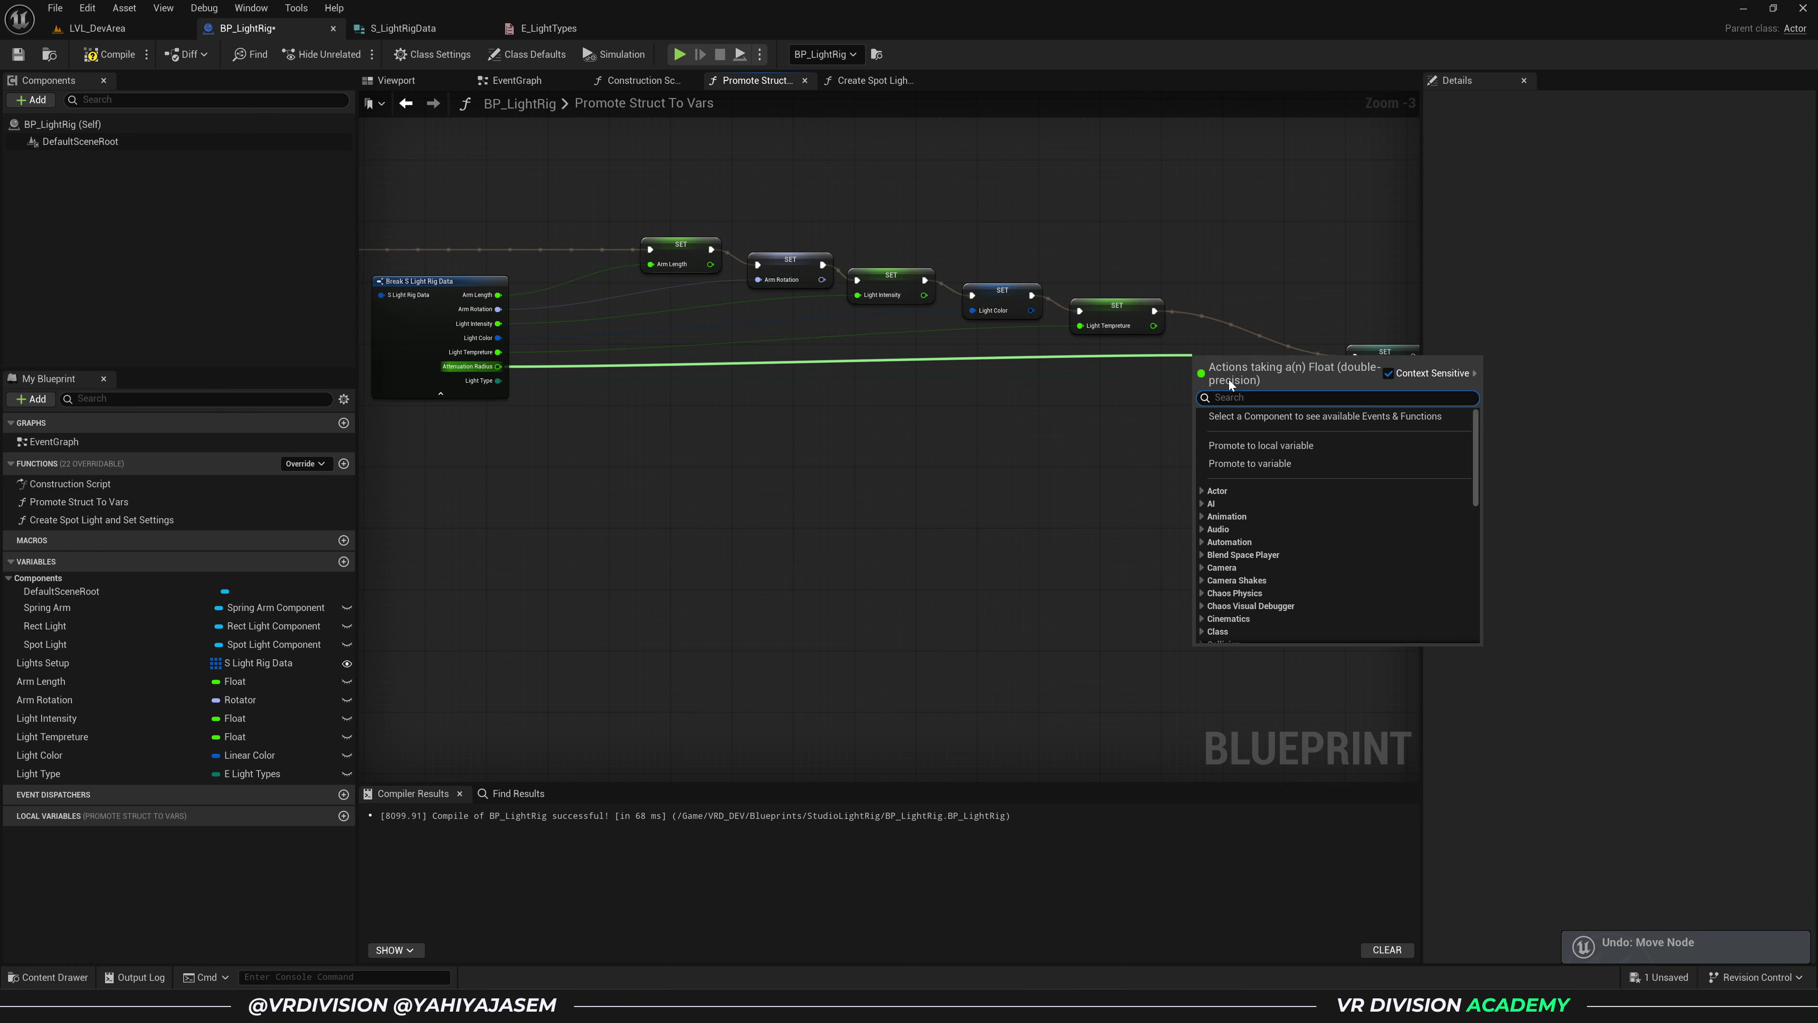
click(1260, 463)
scroll(1277, 420, up, 3)
- Wire the Attenuation Radius setter between the Light Tempreture and Light Type setters and tidy the node layout
drag(953, 381, 875, 303)
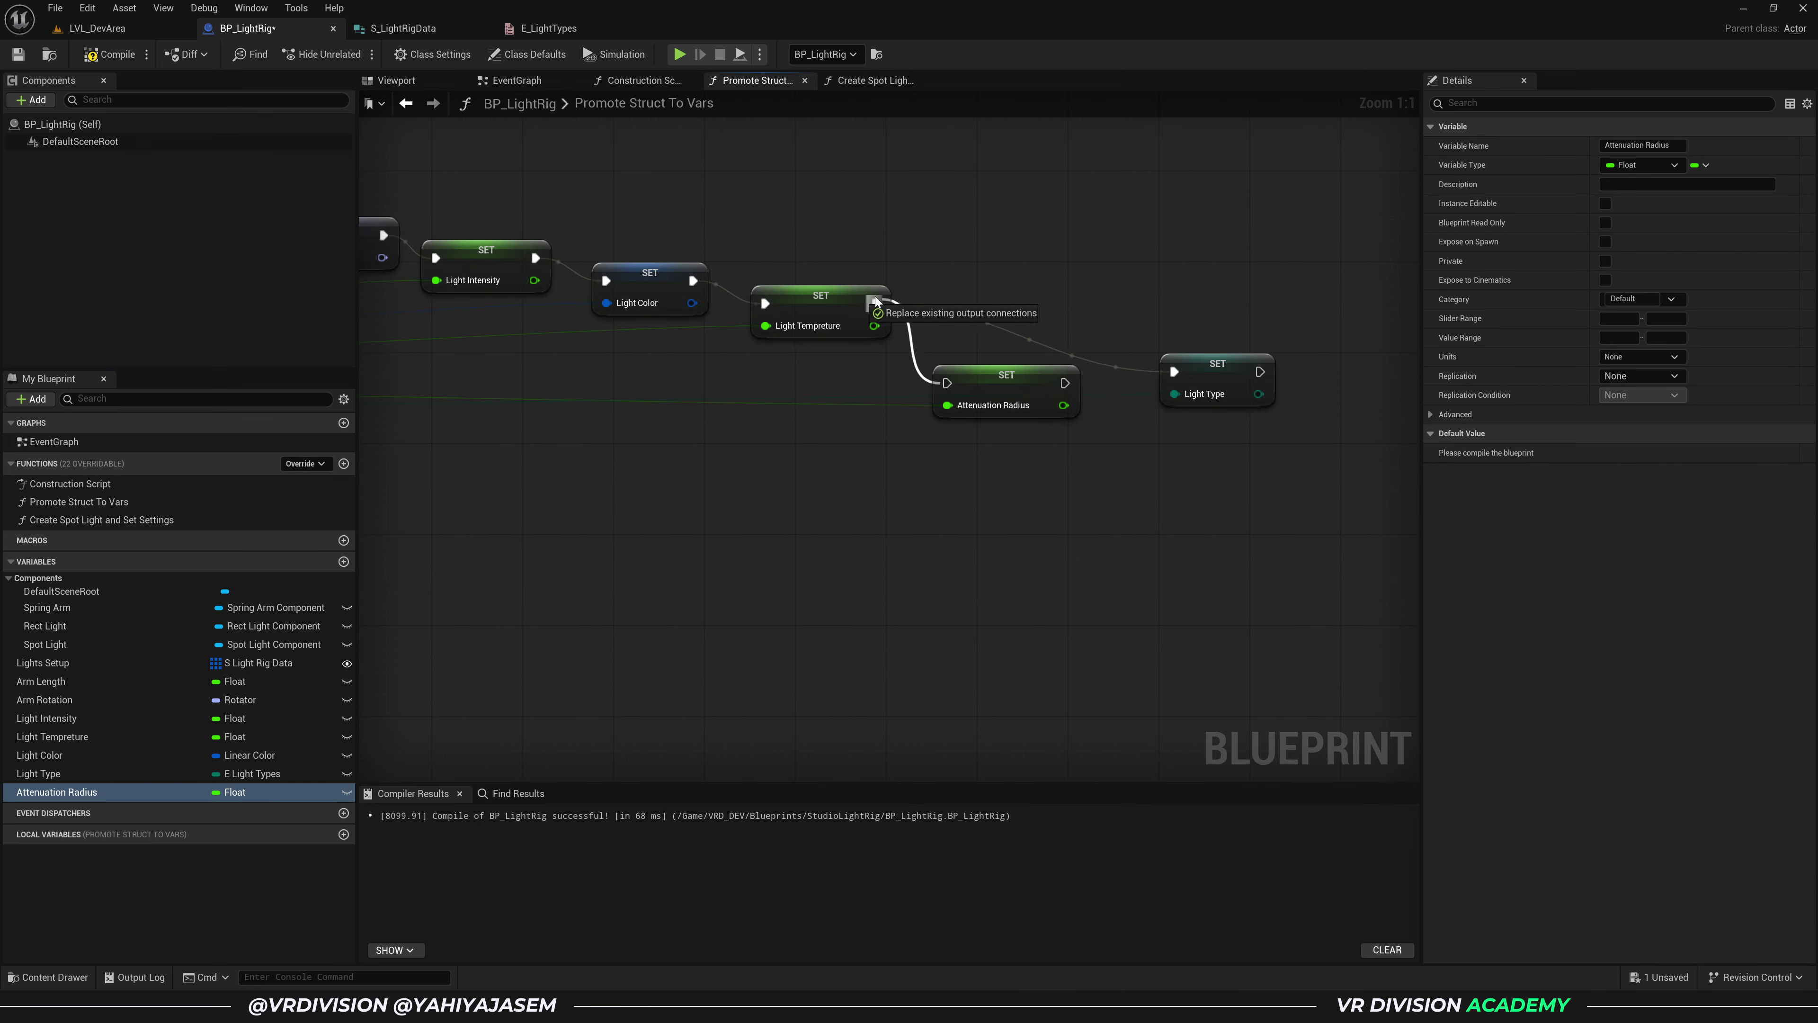
drag(1065, 382, 1173, 371)
mouse_move(1021, 387)
mouse_down()
mouse_move(1010, 359)
mouse_move(1033, 352)
mouse_up()
drag(1222, 367, 1222, 378)
click(1099, 450)
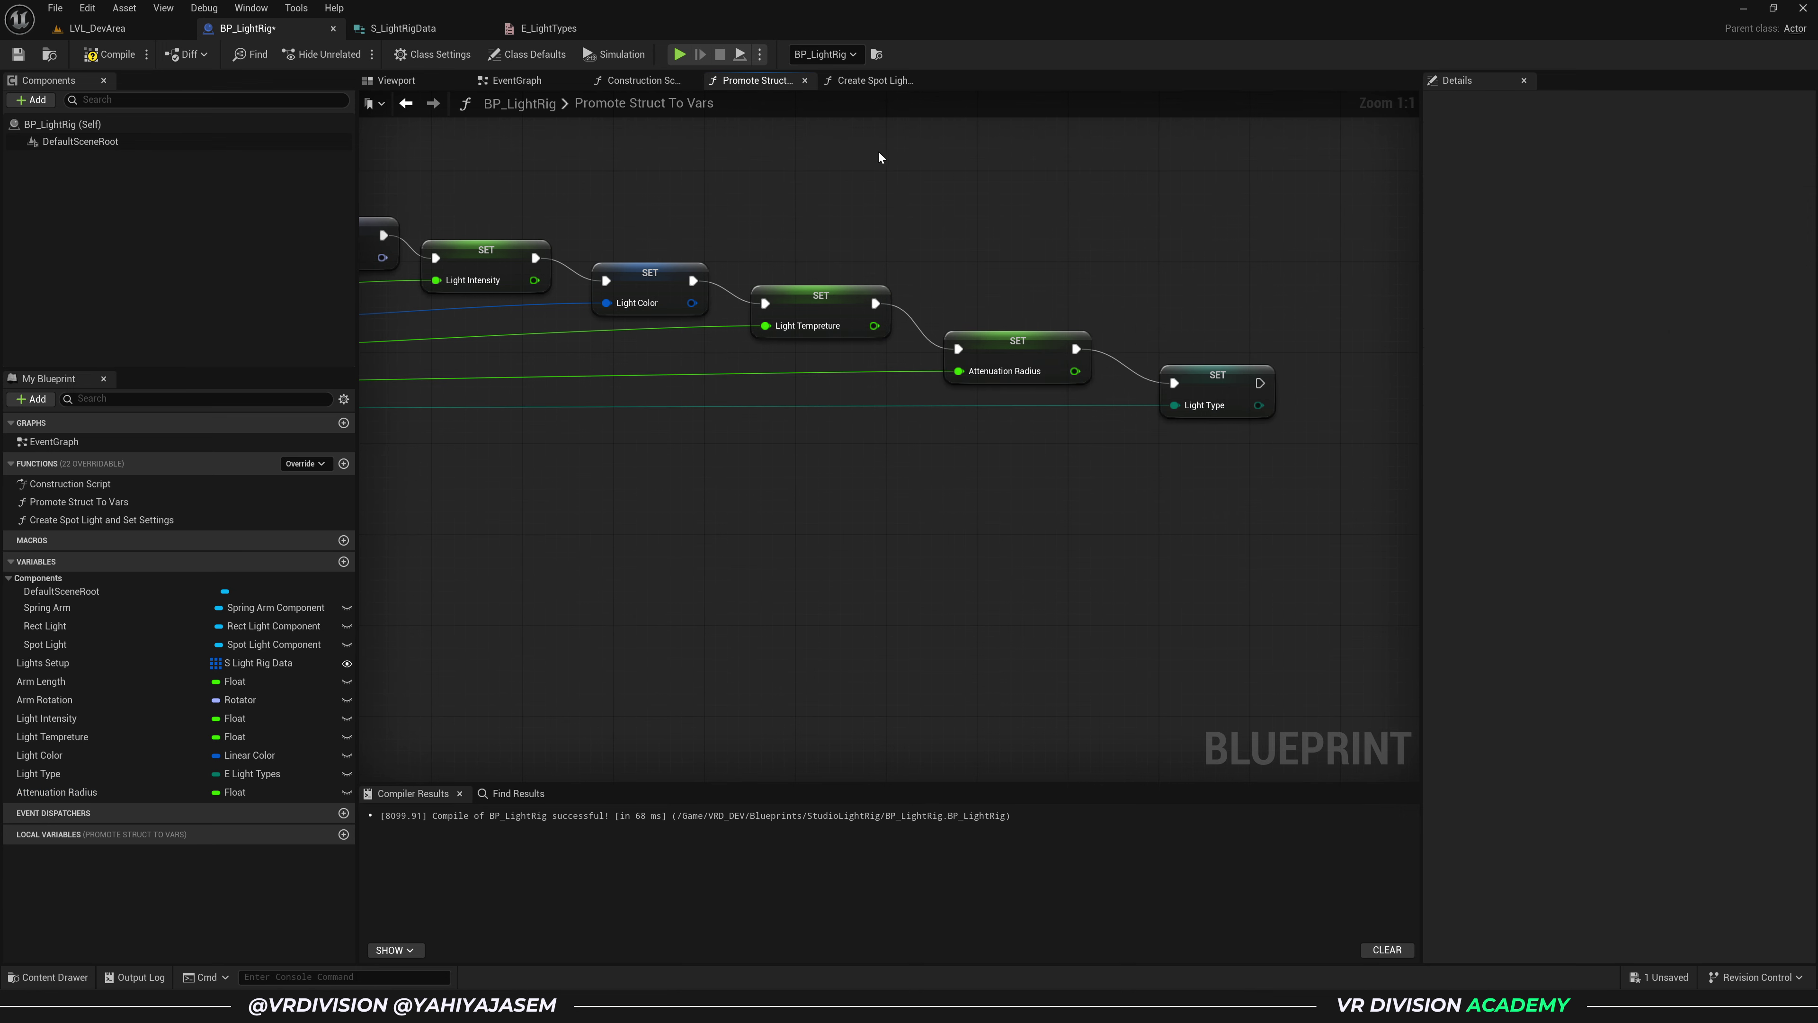
- In the Create Spot Light and Set Settings function, feed an Attenuation Radius getter into New Radius of Set Attenuation Radius
click(871, 82)
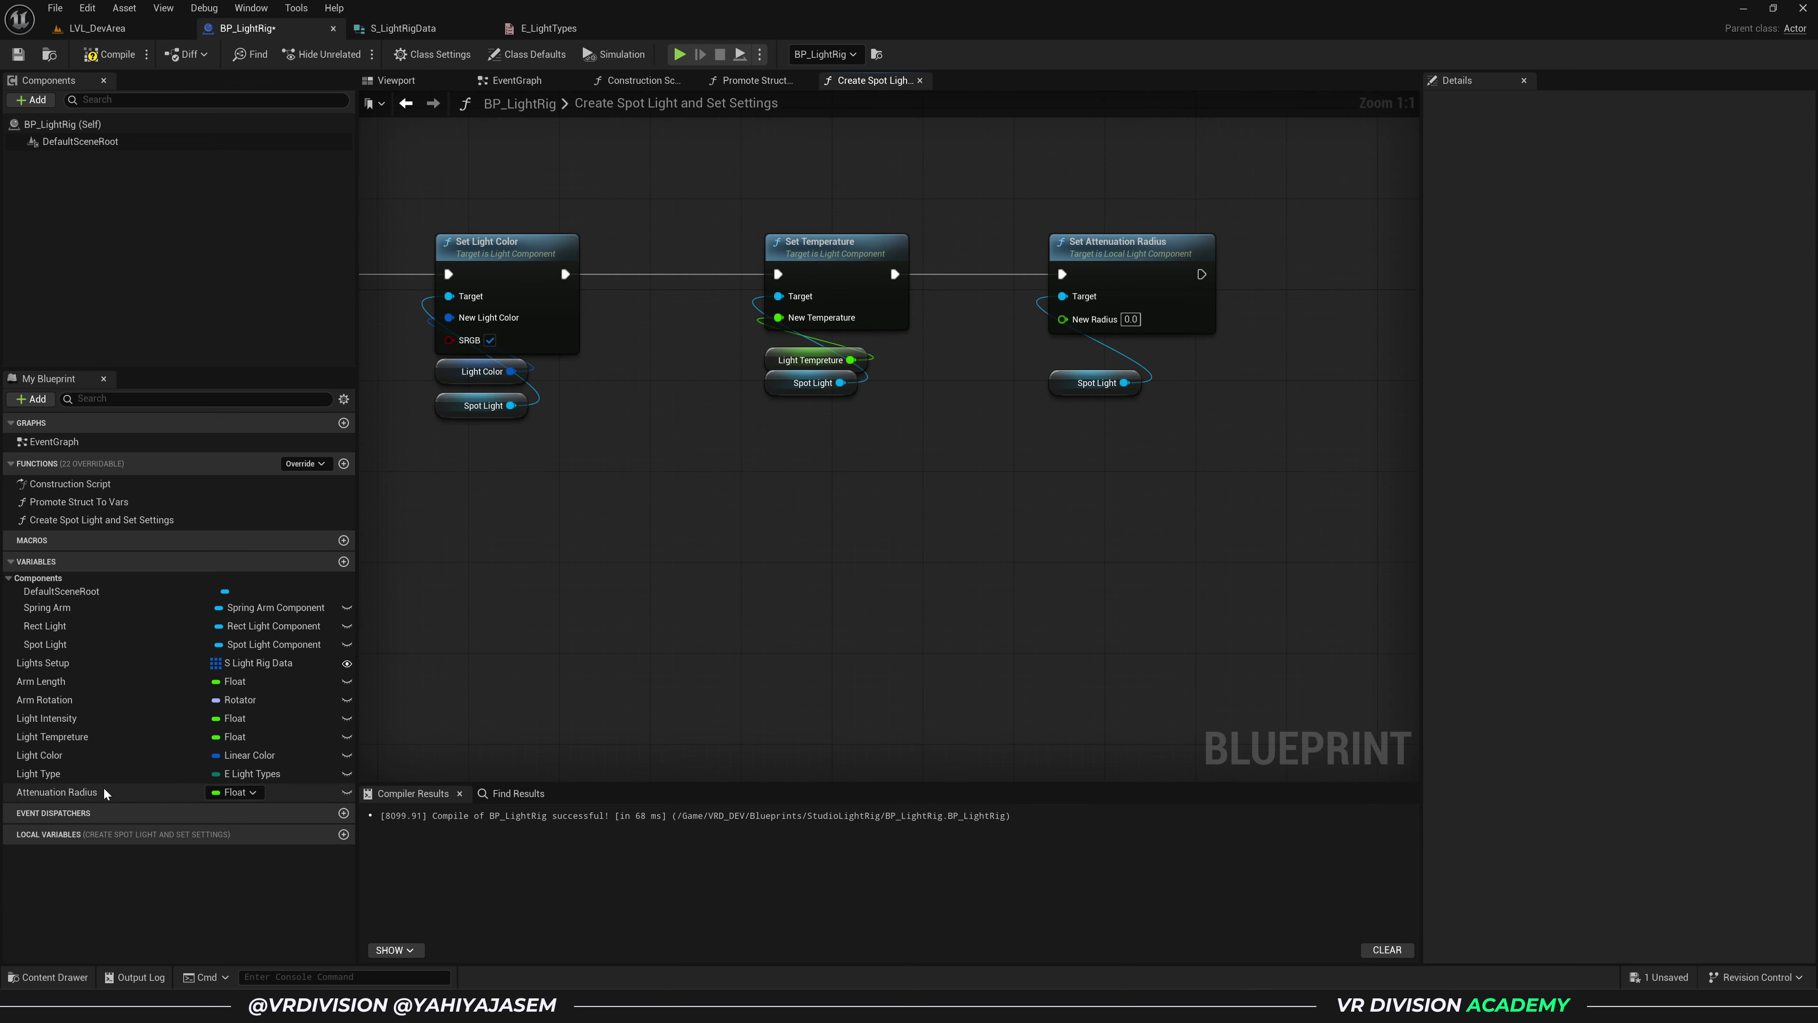
drag(104, 789, 990, 389)
drag(1074, 319, 1091, 350)
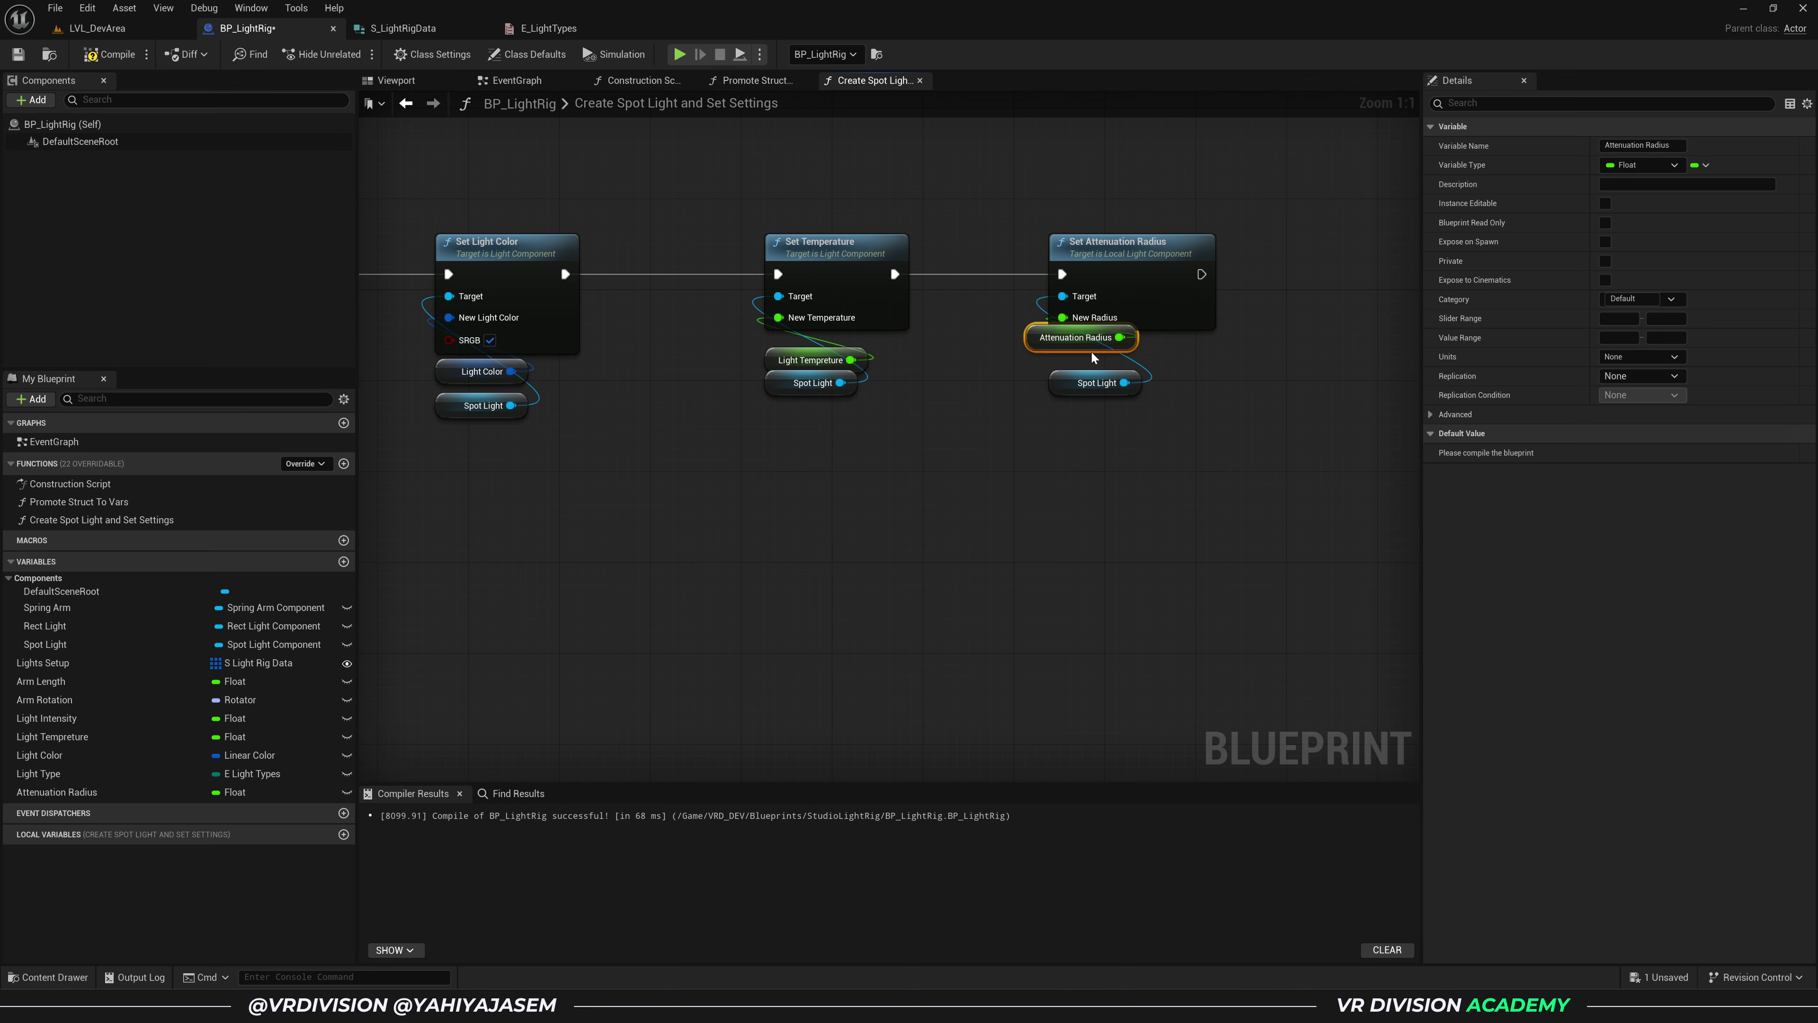
click(1071, 443)
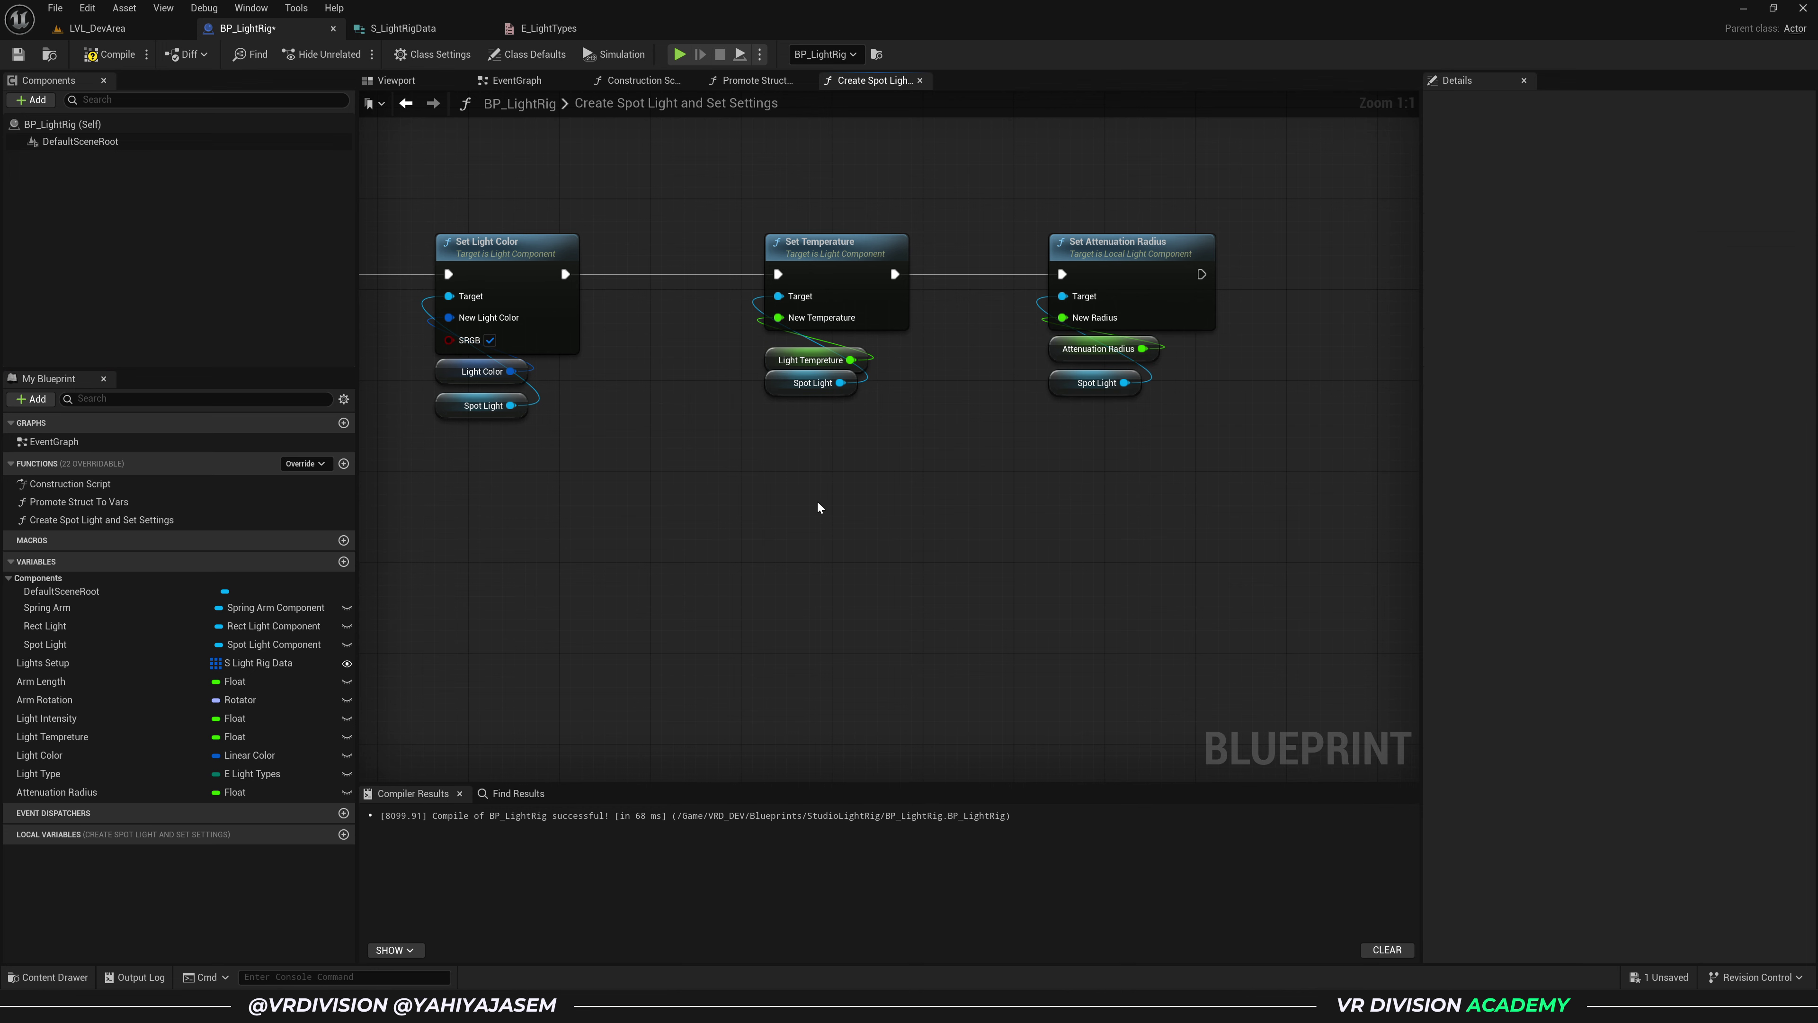
- Copy the Set Attenuation Radius node with its Attenuation Radius getter into the Construction Script beside the rect light's Set Temperature node
right_drag(818, 507, 881, 516)
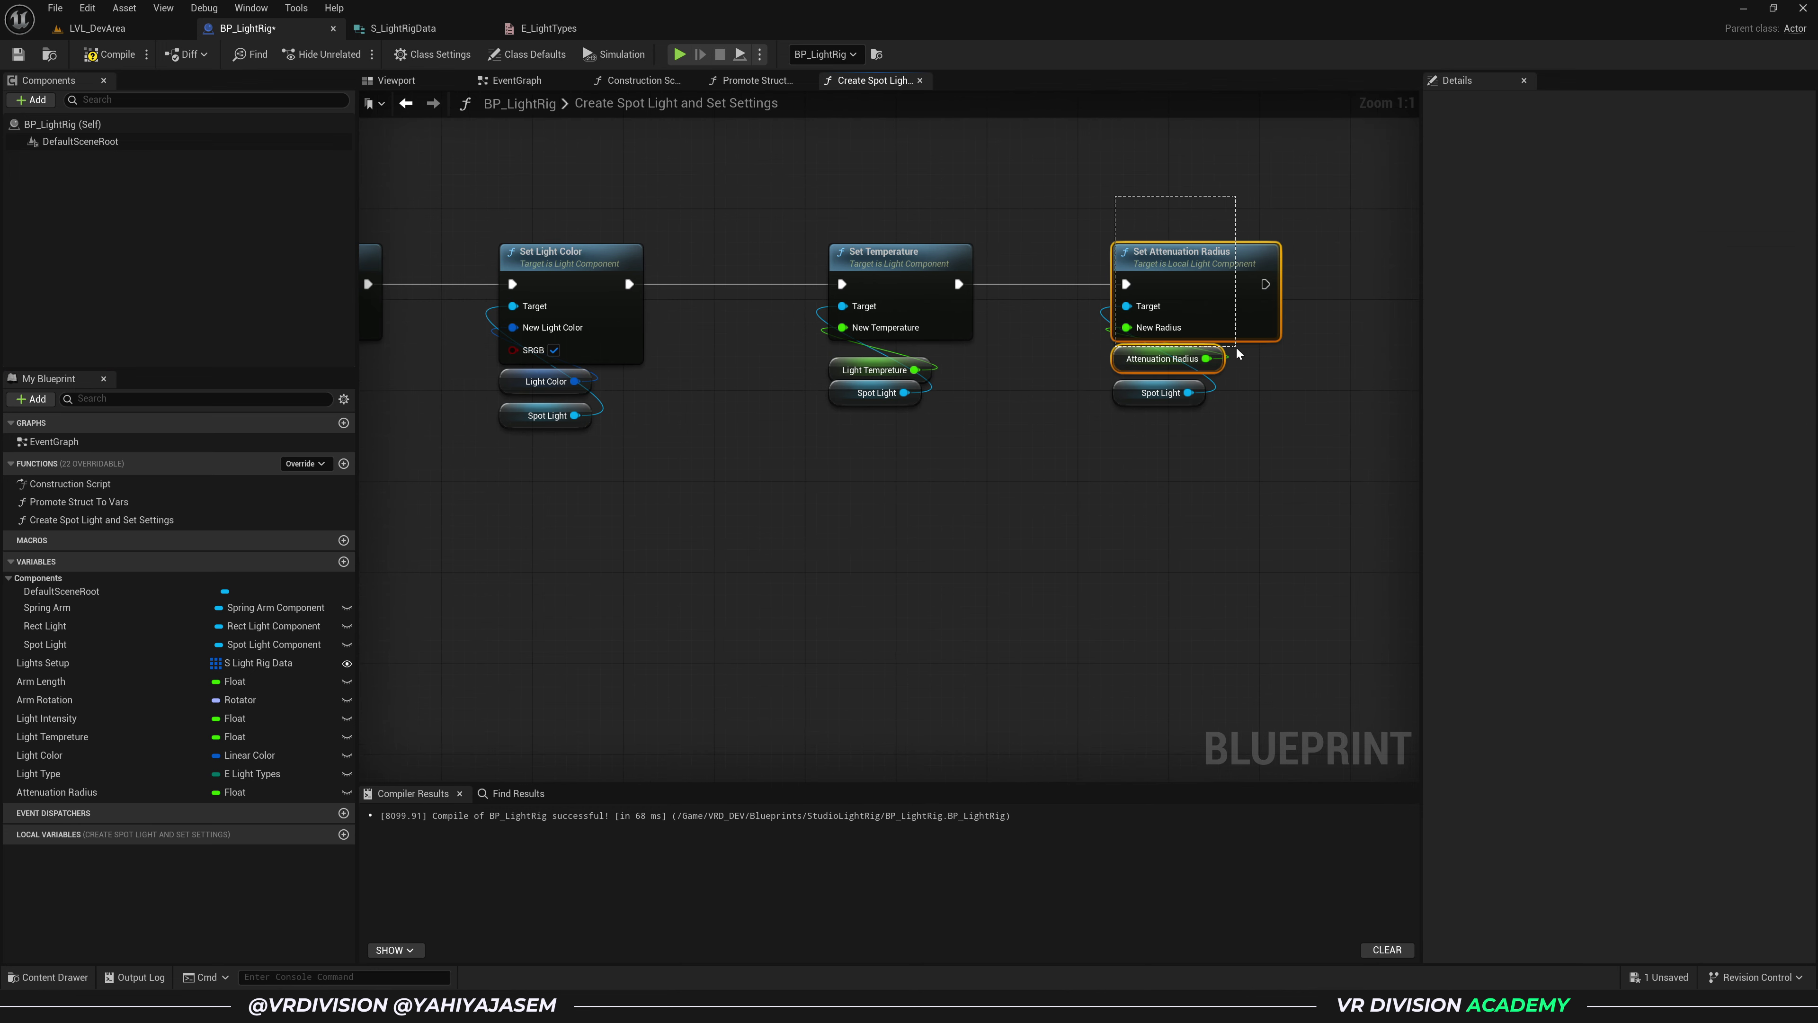
drag(1236, 348, 1237, 348)
click(645, 83)
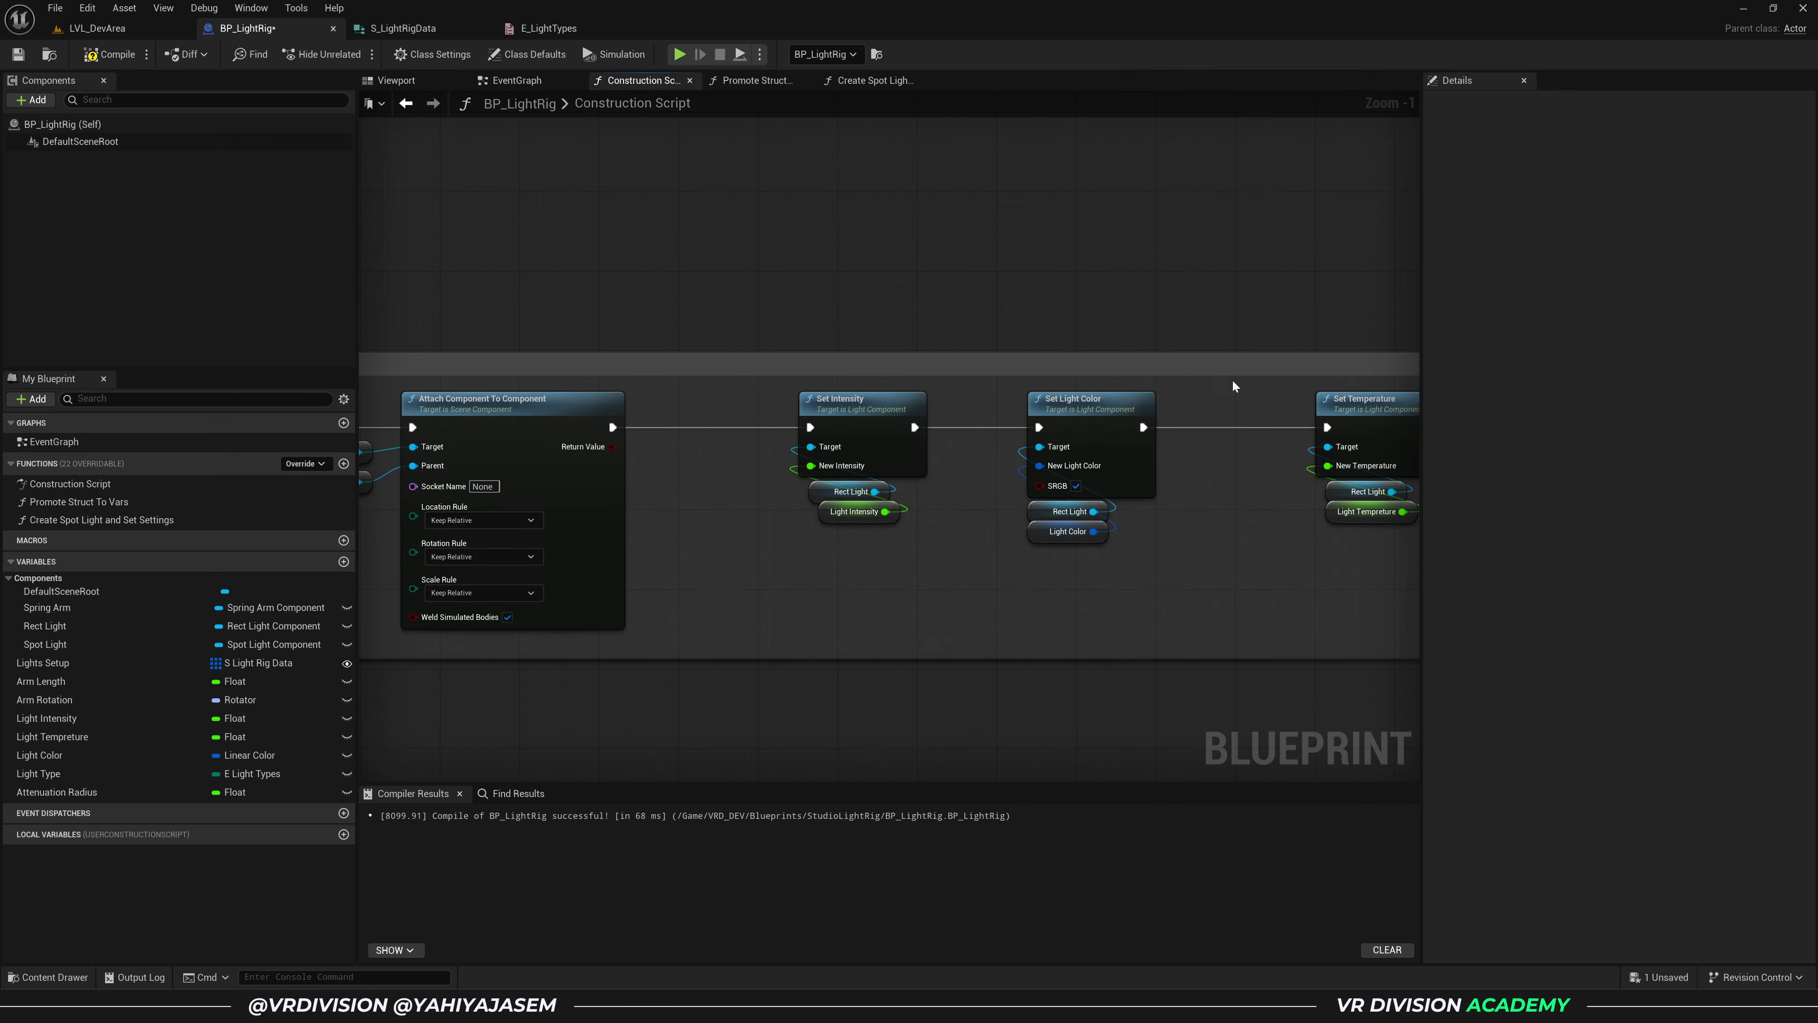
scroll(823, 421, down, 3)
right_drag(848, 432, 958, 383)
scroll(958, 383, up, 3)
right_drag(1063, 402, 909, 394)
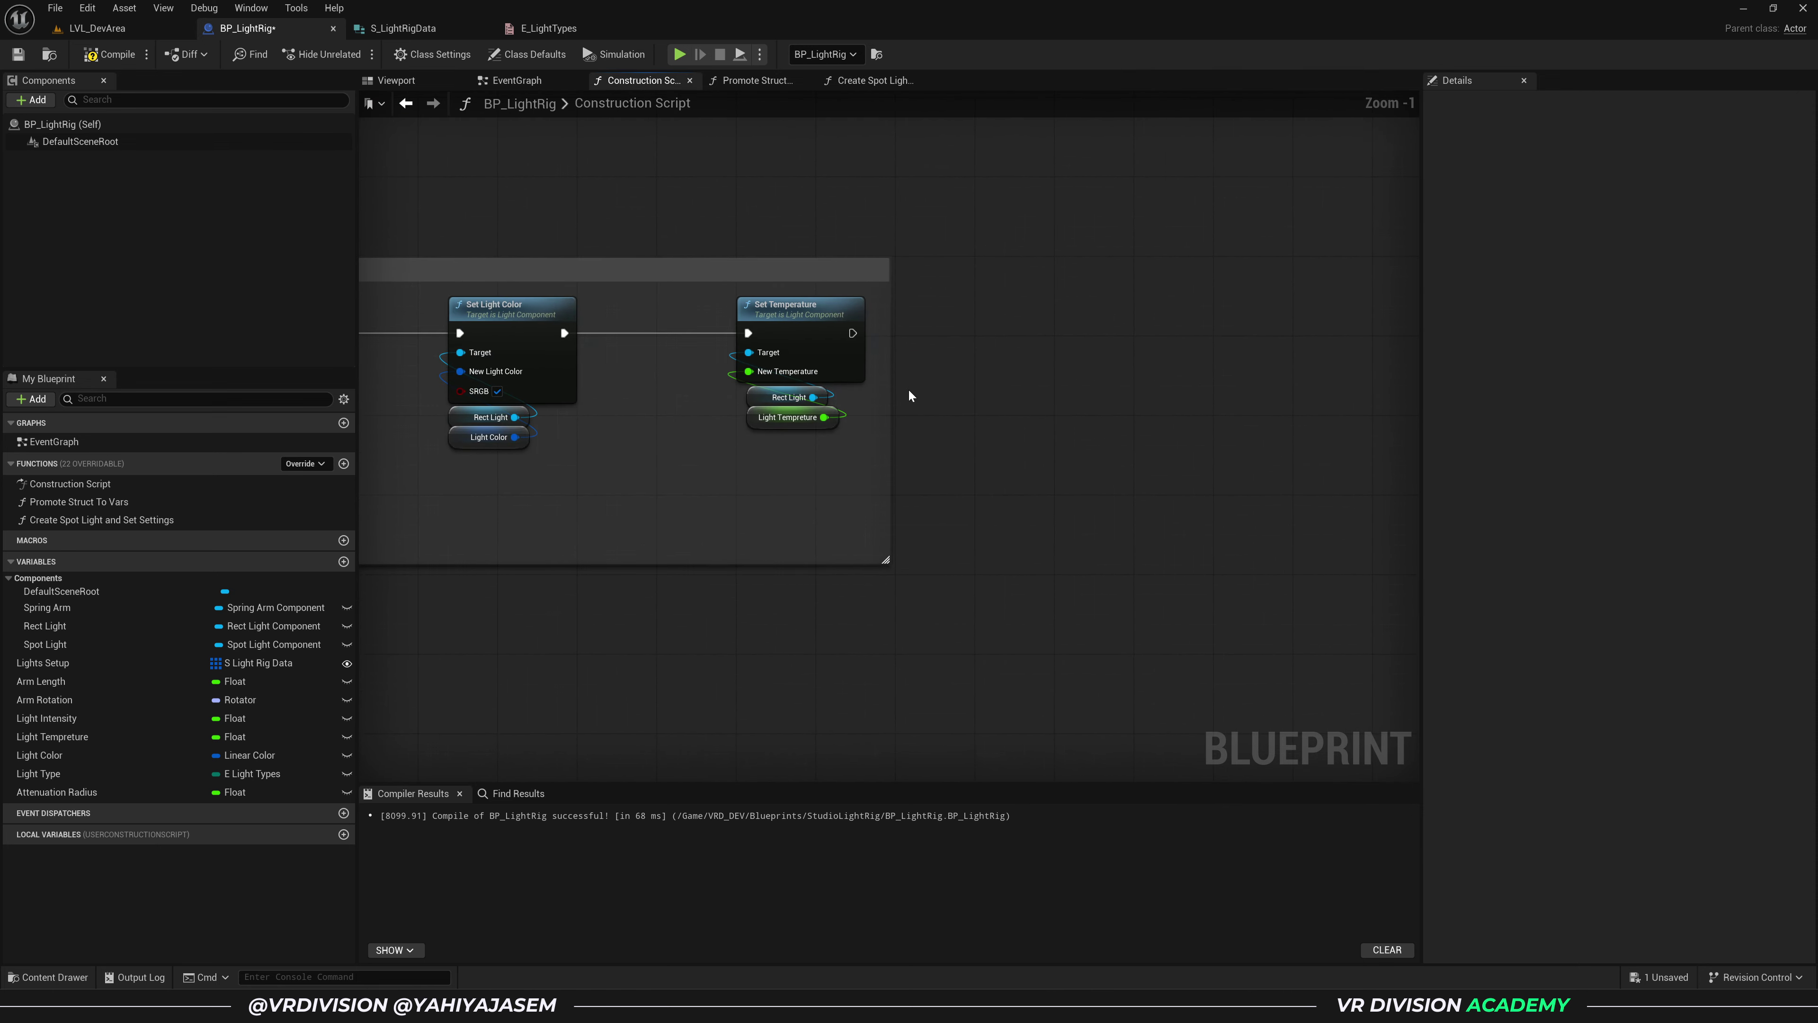
key(ctrl+v)
- Wire the copied Set Attenuation Radius after the rect light's Set Temperature and supply its target with a Rect Light getter
drag(1102, 367, 971, 362)
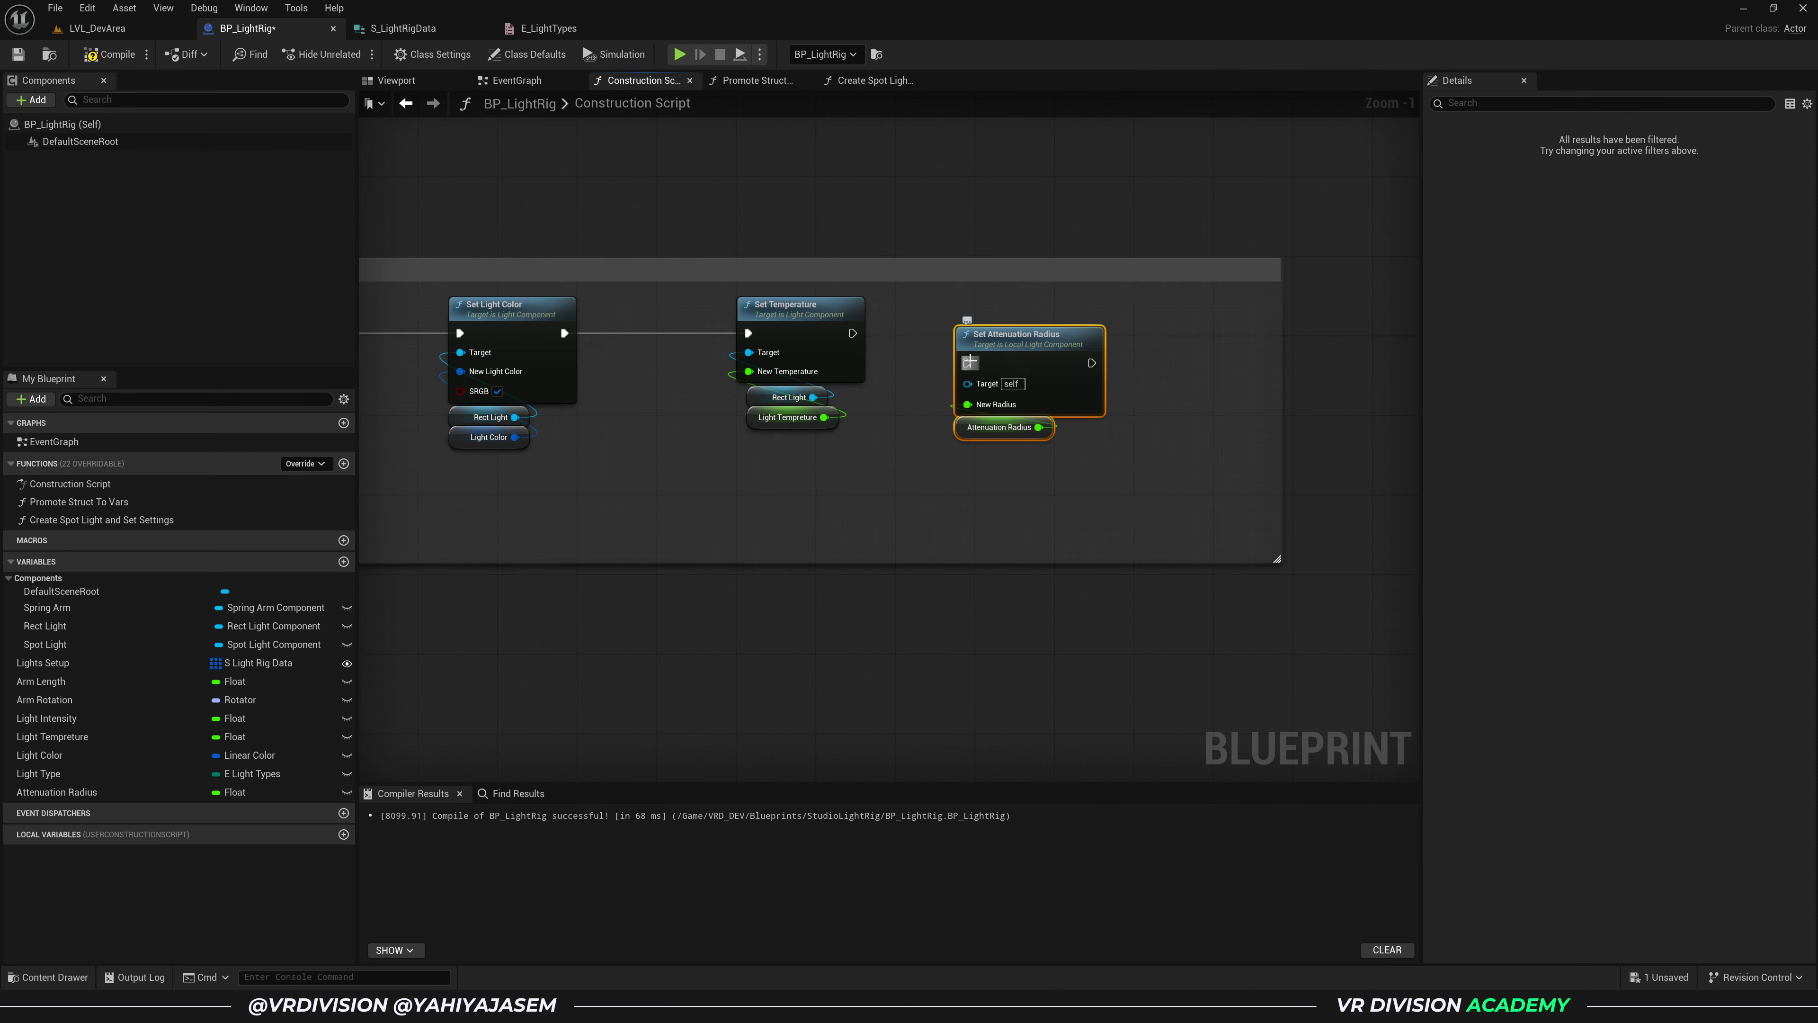
drag(1003, 465, 1051, 365)
drag(1054, 352, 1094, 322)
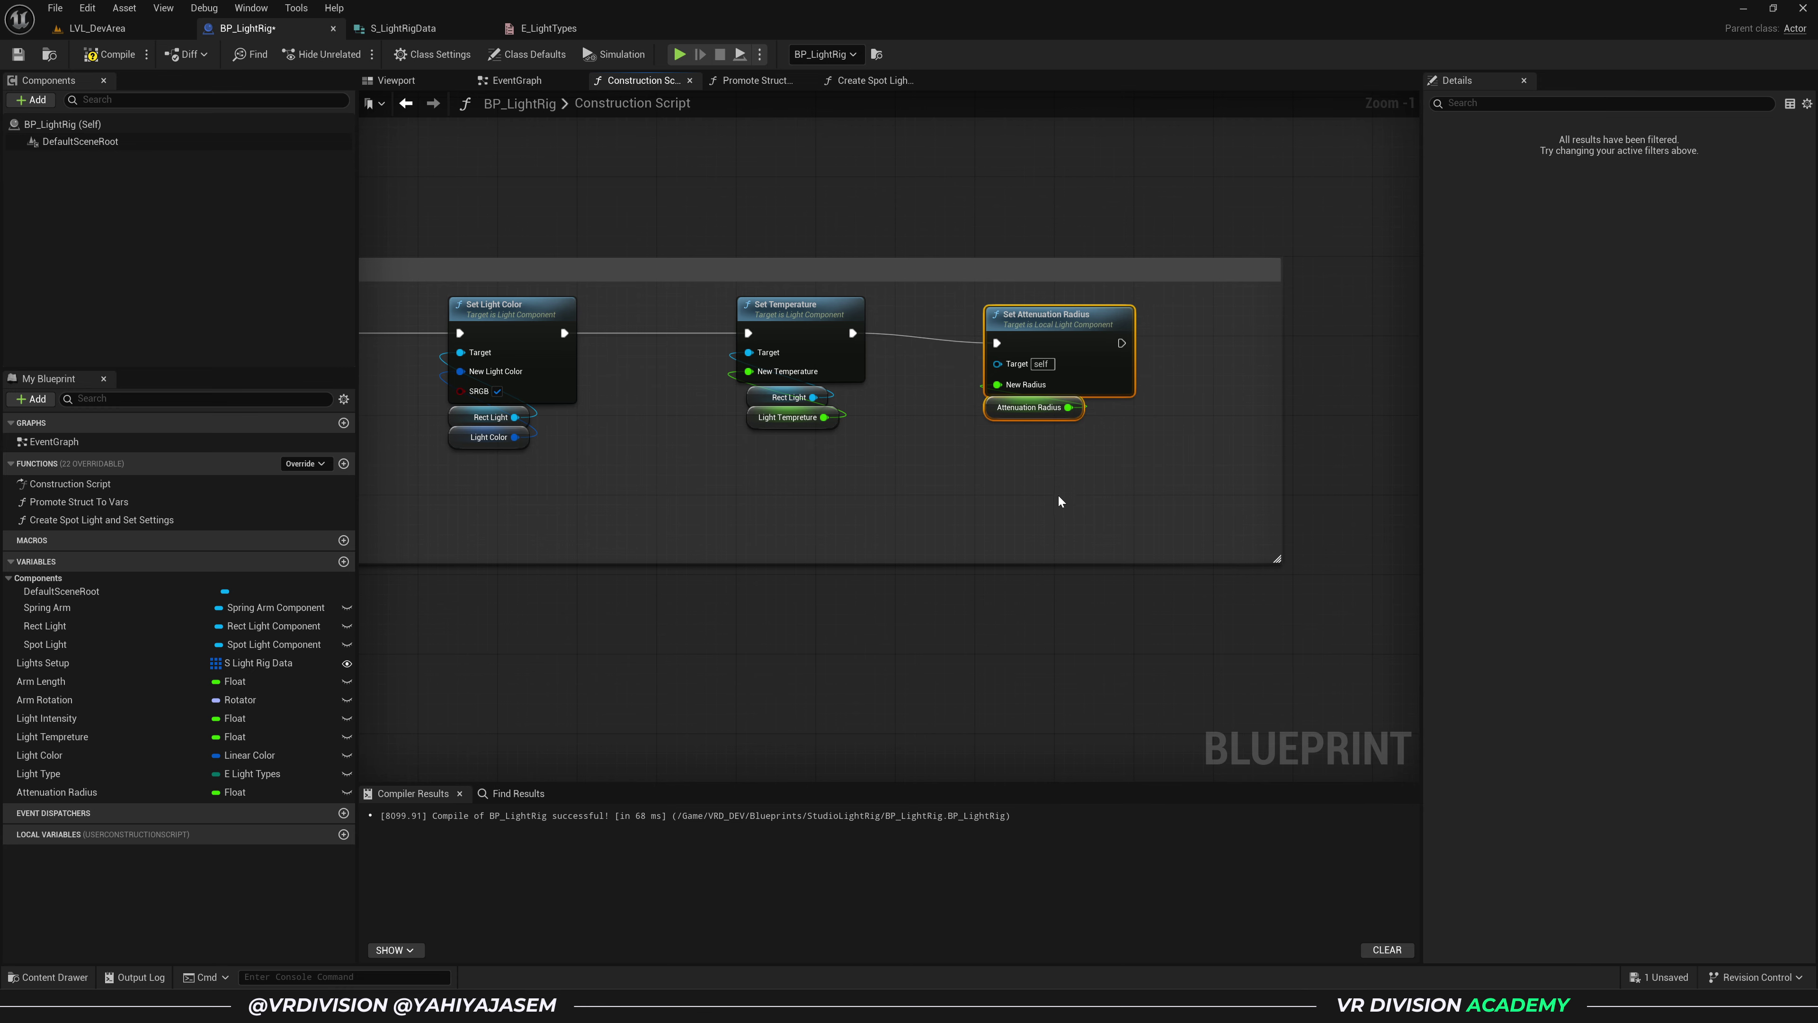
click(1059, 500)
click(59, 629)
drag(61, 630, 1069, 429)
- Select the entire Create Rect Light and Set It's Settings comment block with all its nodes in the Construction Script
scroll(937, 433, down, 2)
right_drag(838, 422, 1116, 494)
scroll(798, 408, down, 3)
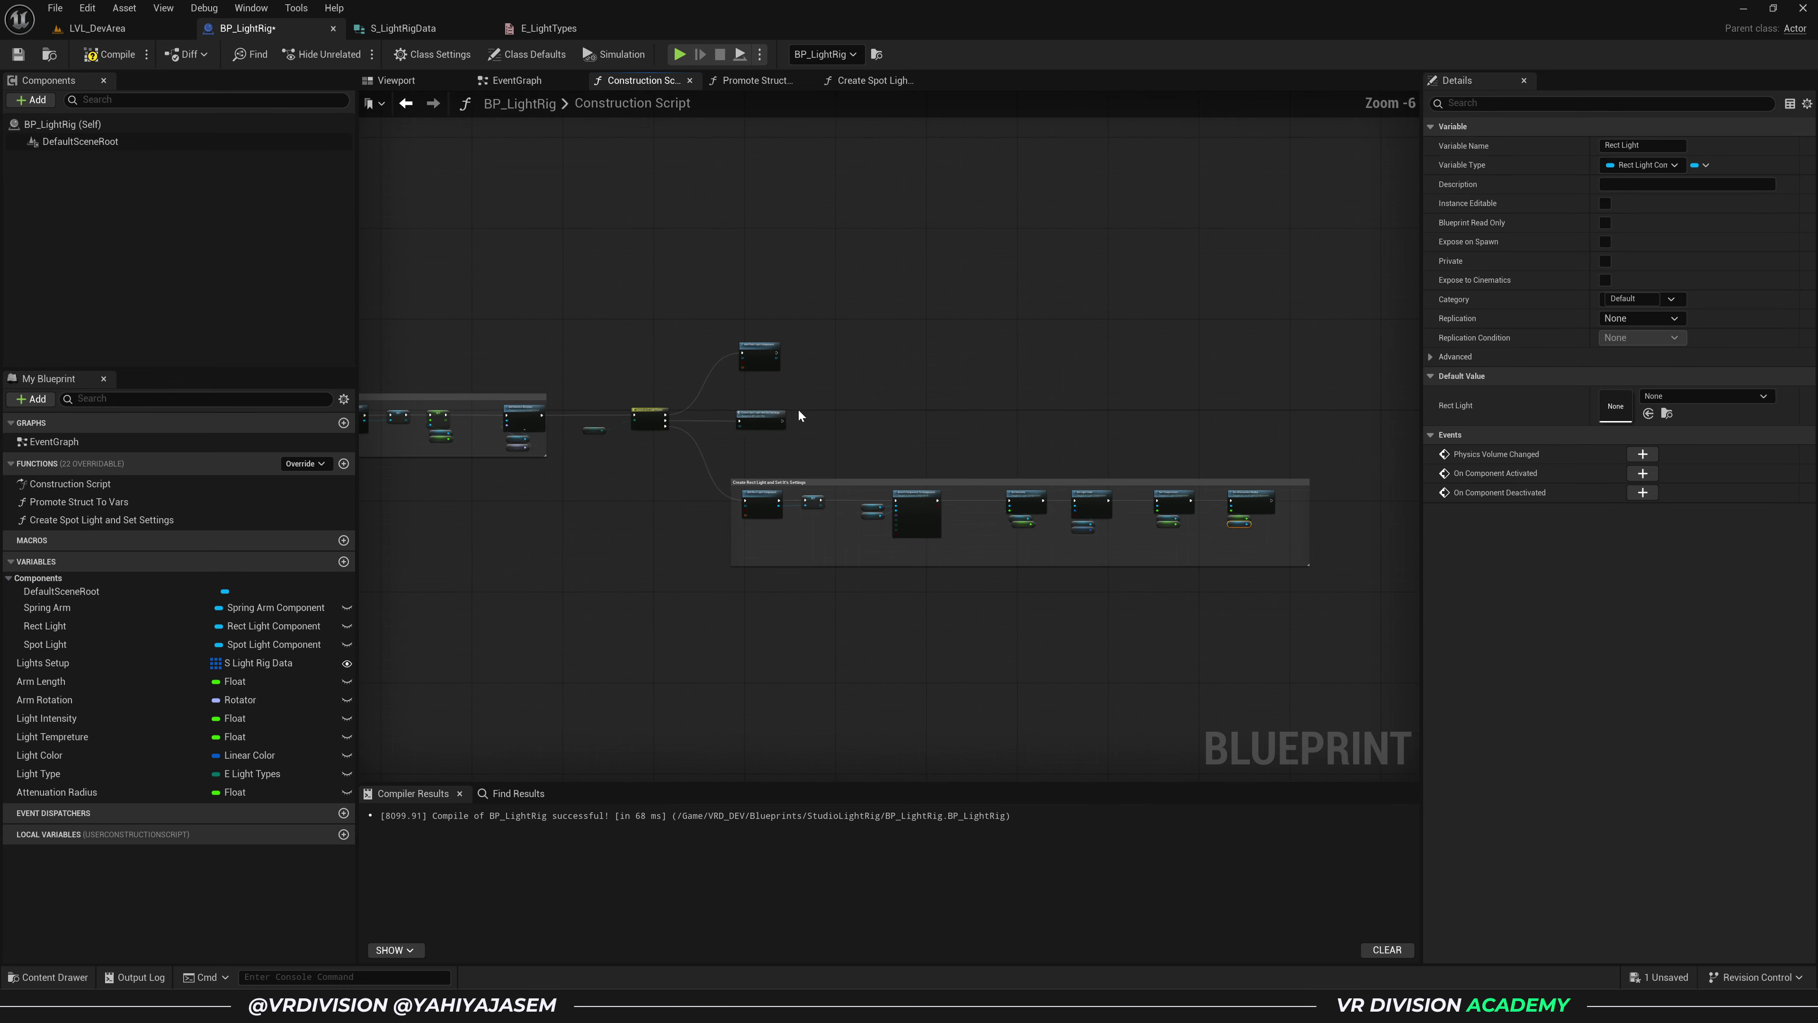
scroll(738, 419, up, 5)
click(841, 401)
click(106, 519)
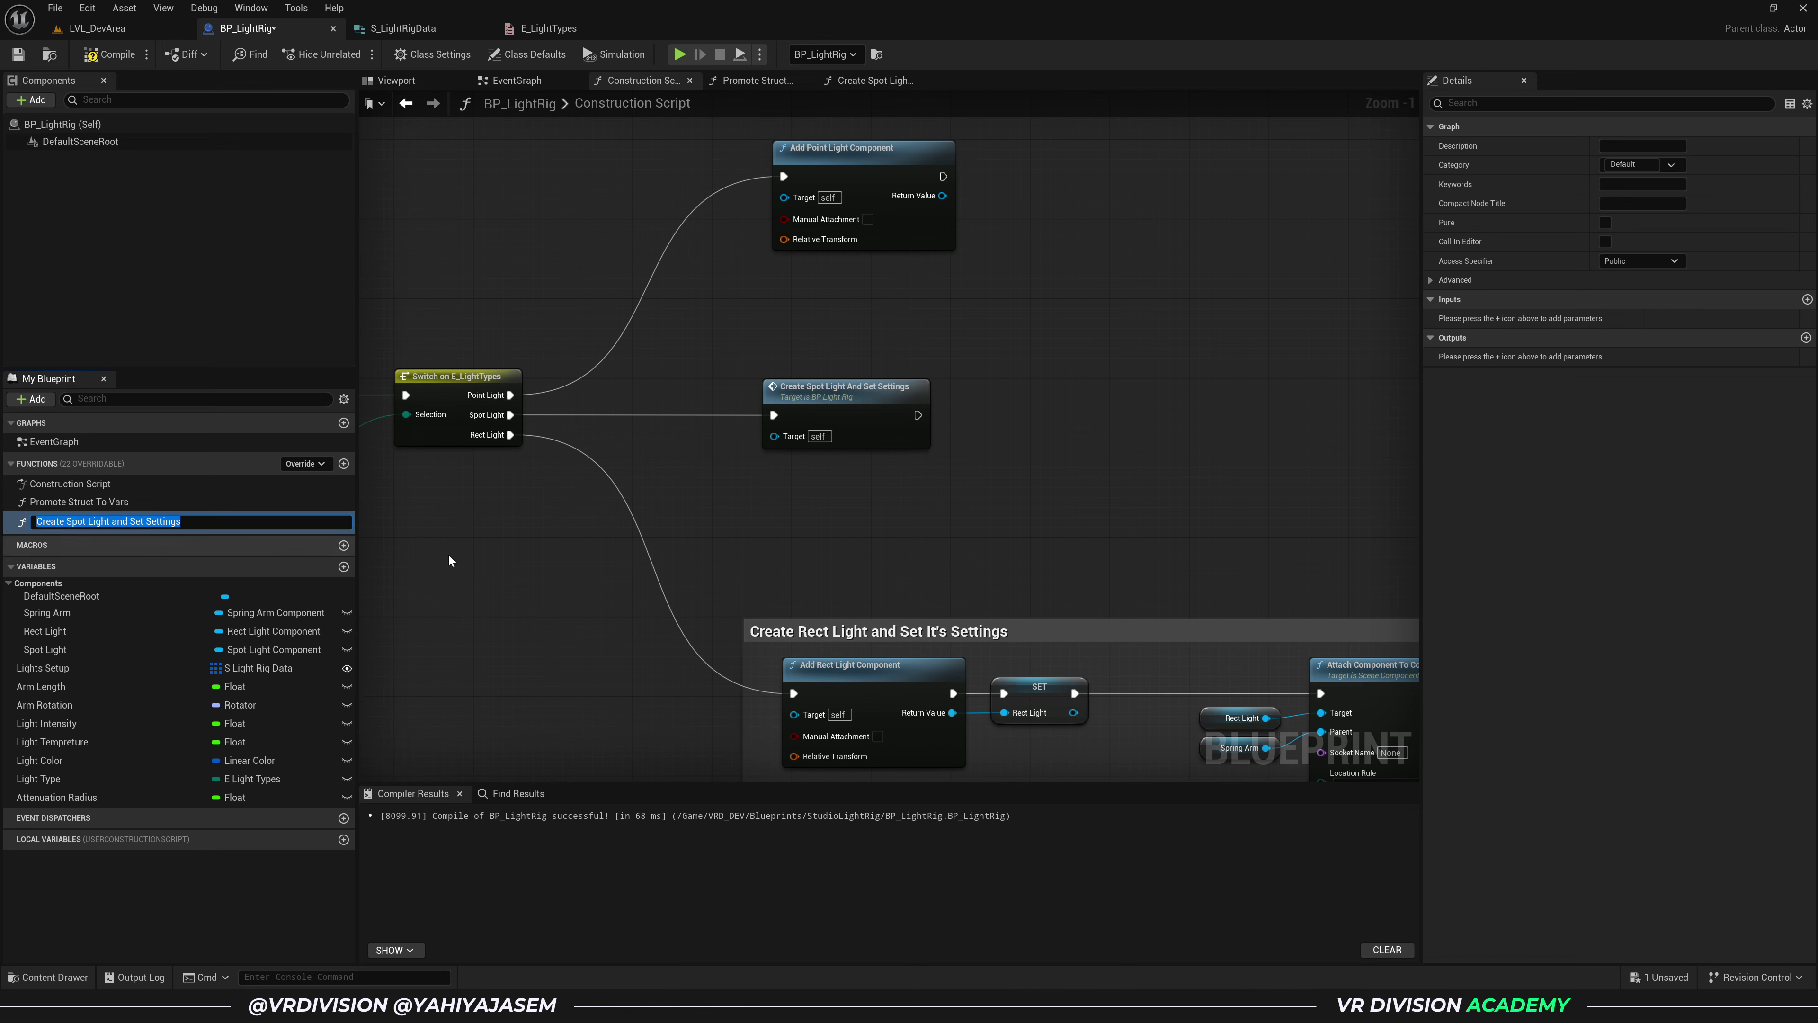
scroll(685, 358, down, 4)
drag(556, 340, 1124, 590)
right_drag(556, 531, 1002, 572)
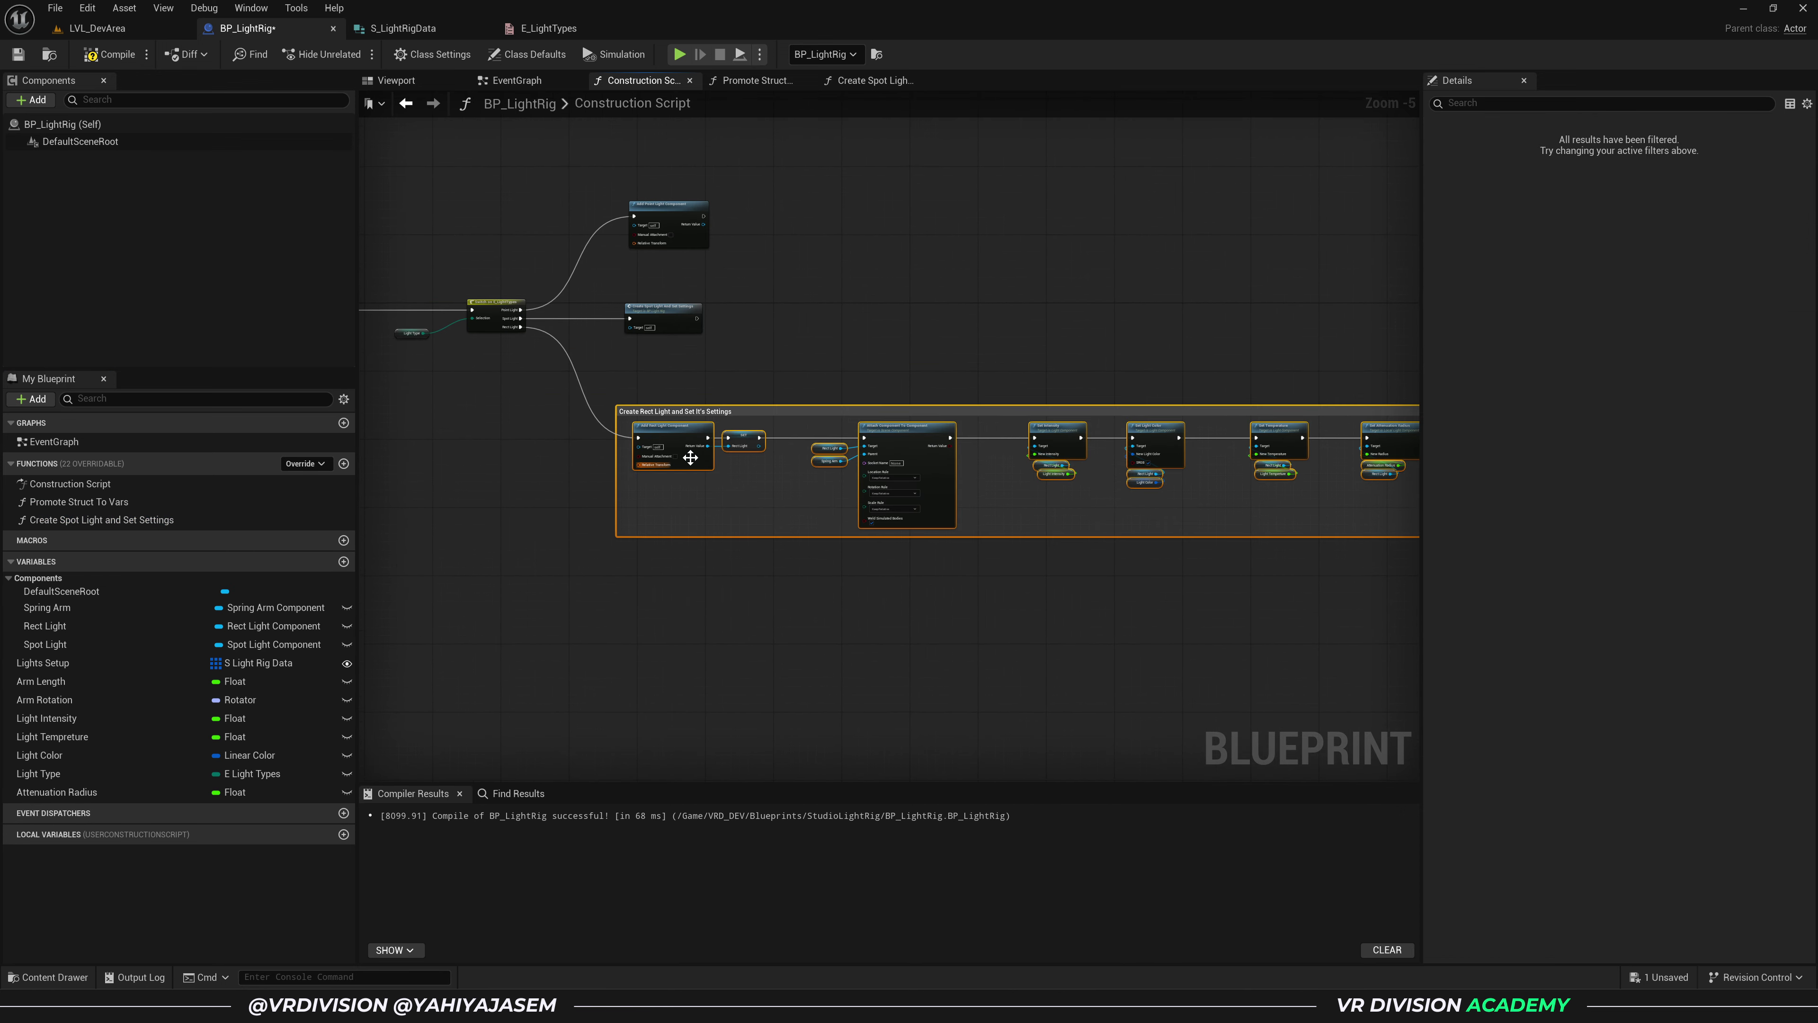
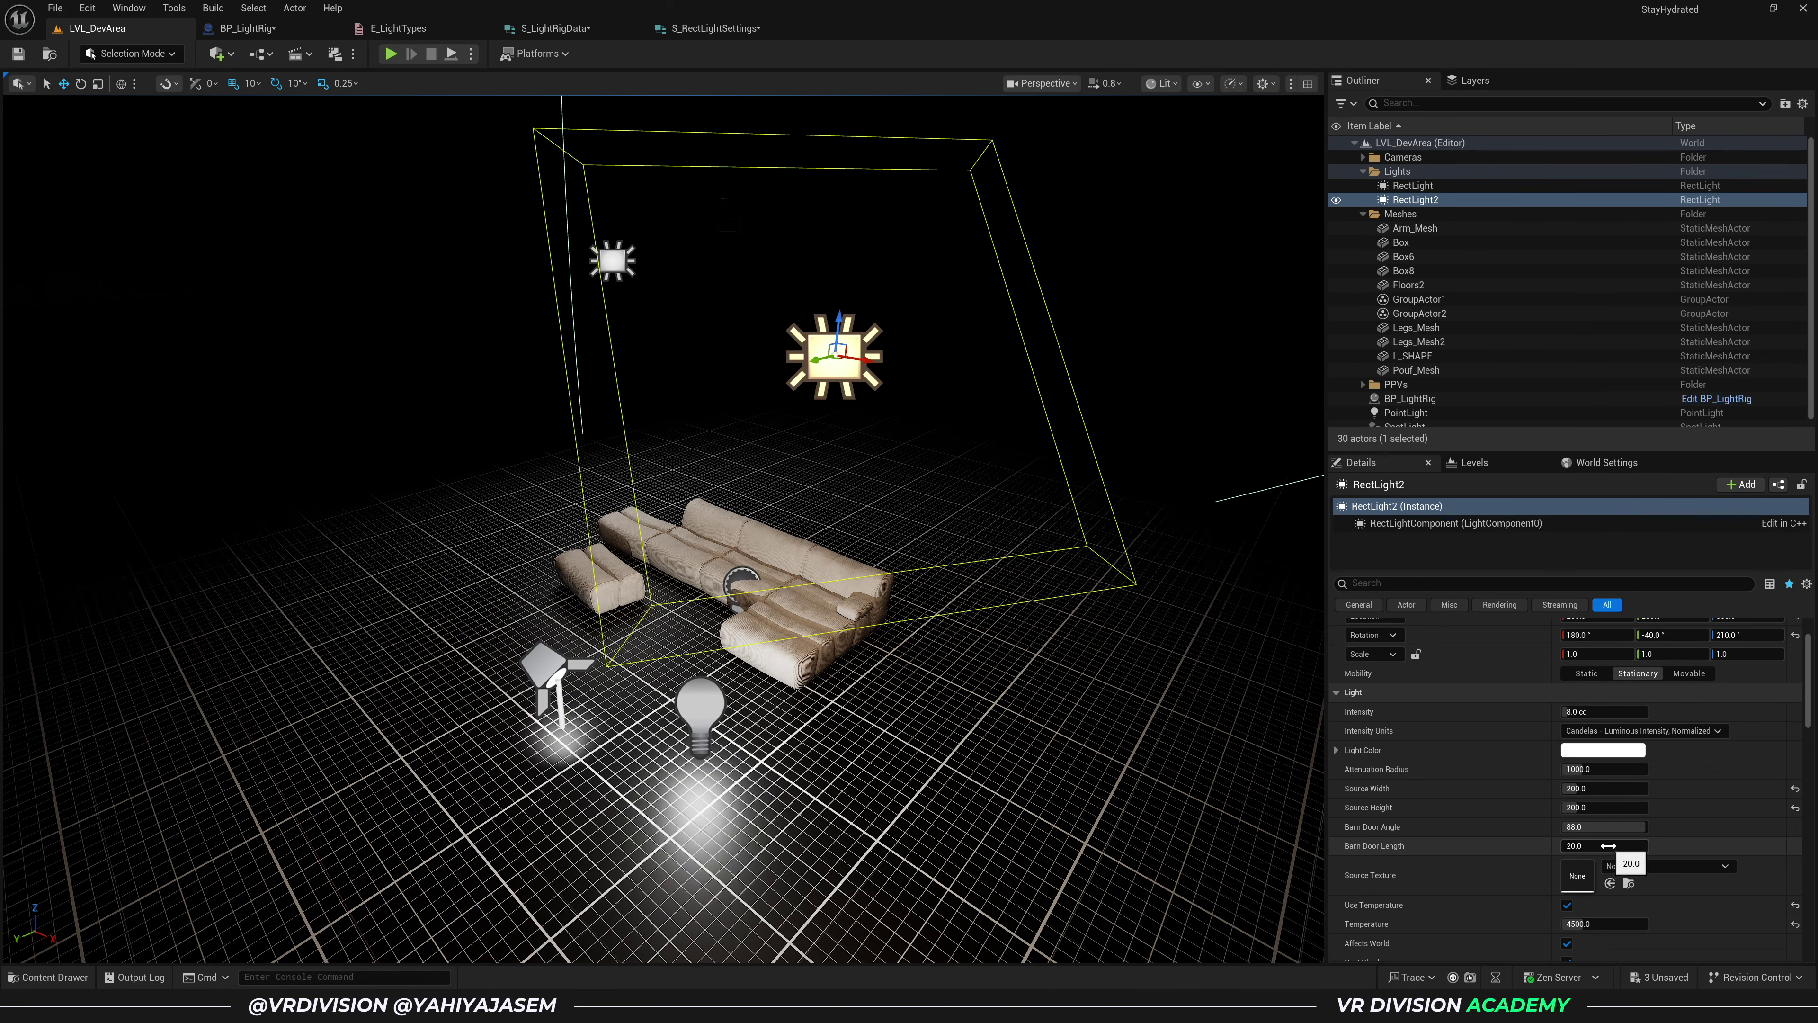
- Set the S_RectLightSettings defaults for Door Angle to 88 and Door Length to 20, and save the structure
click(706, 28)
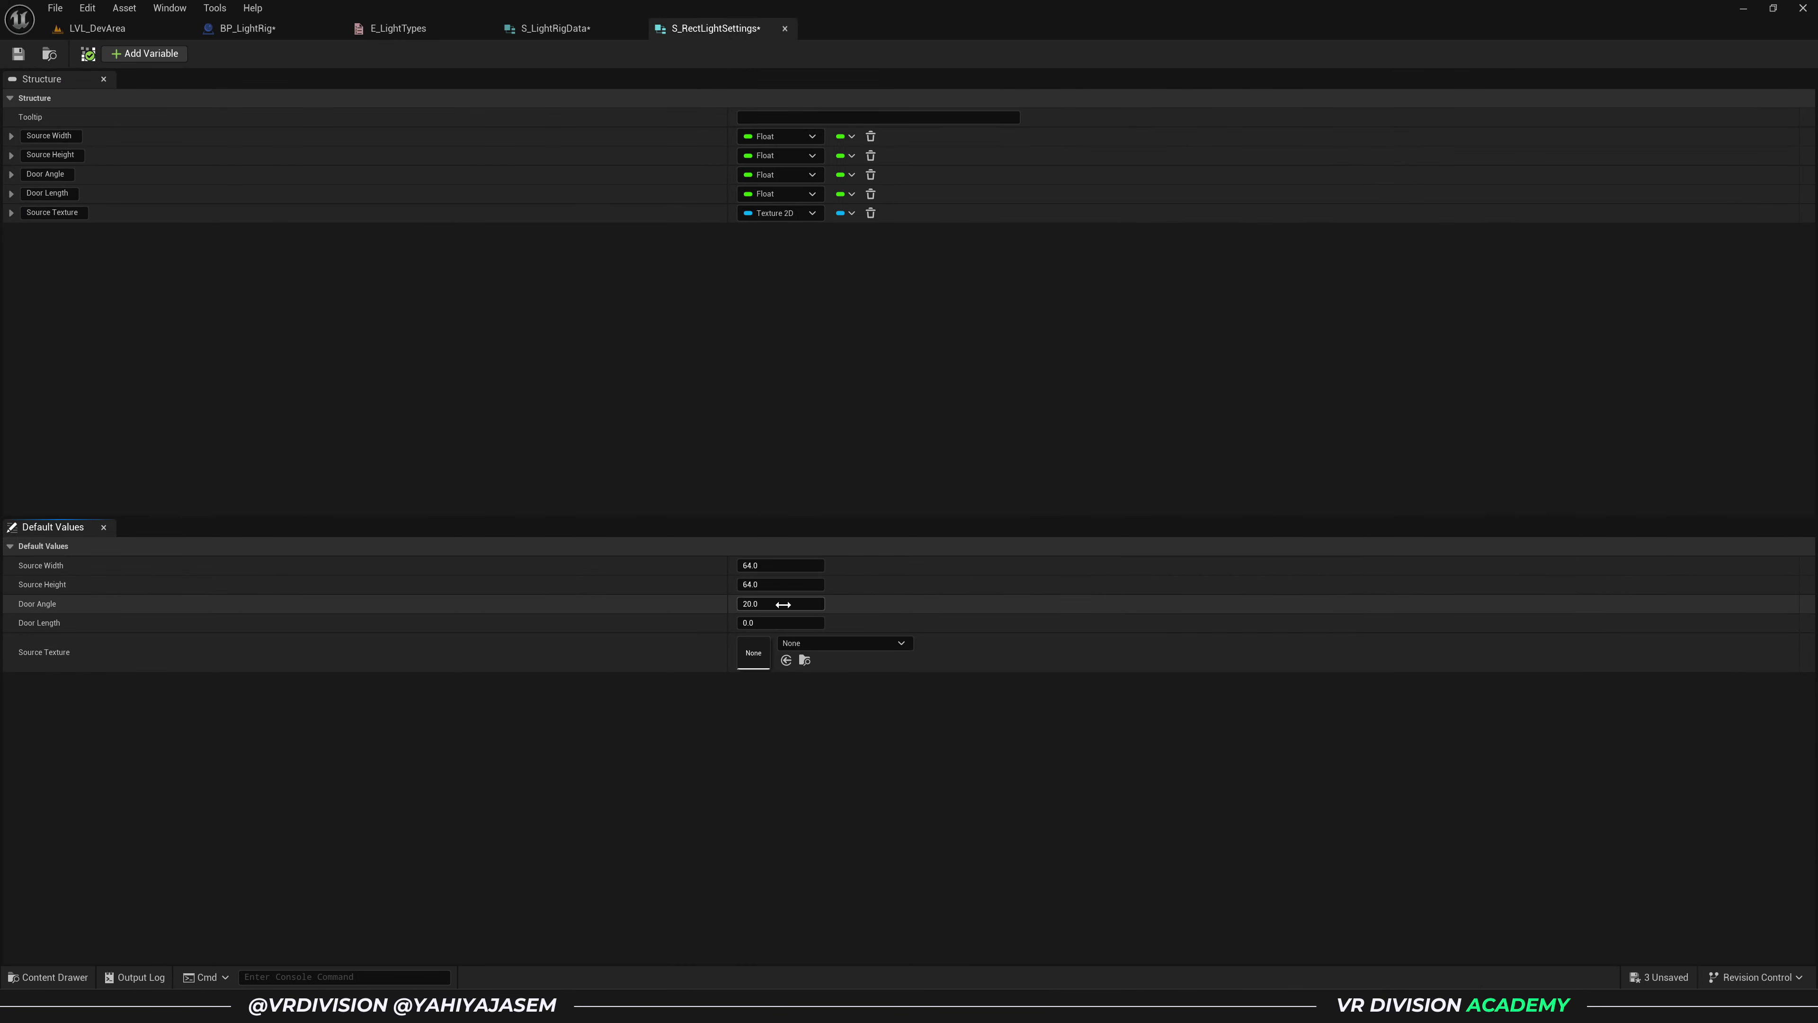
key(Return)
click(772, 621)
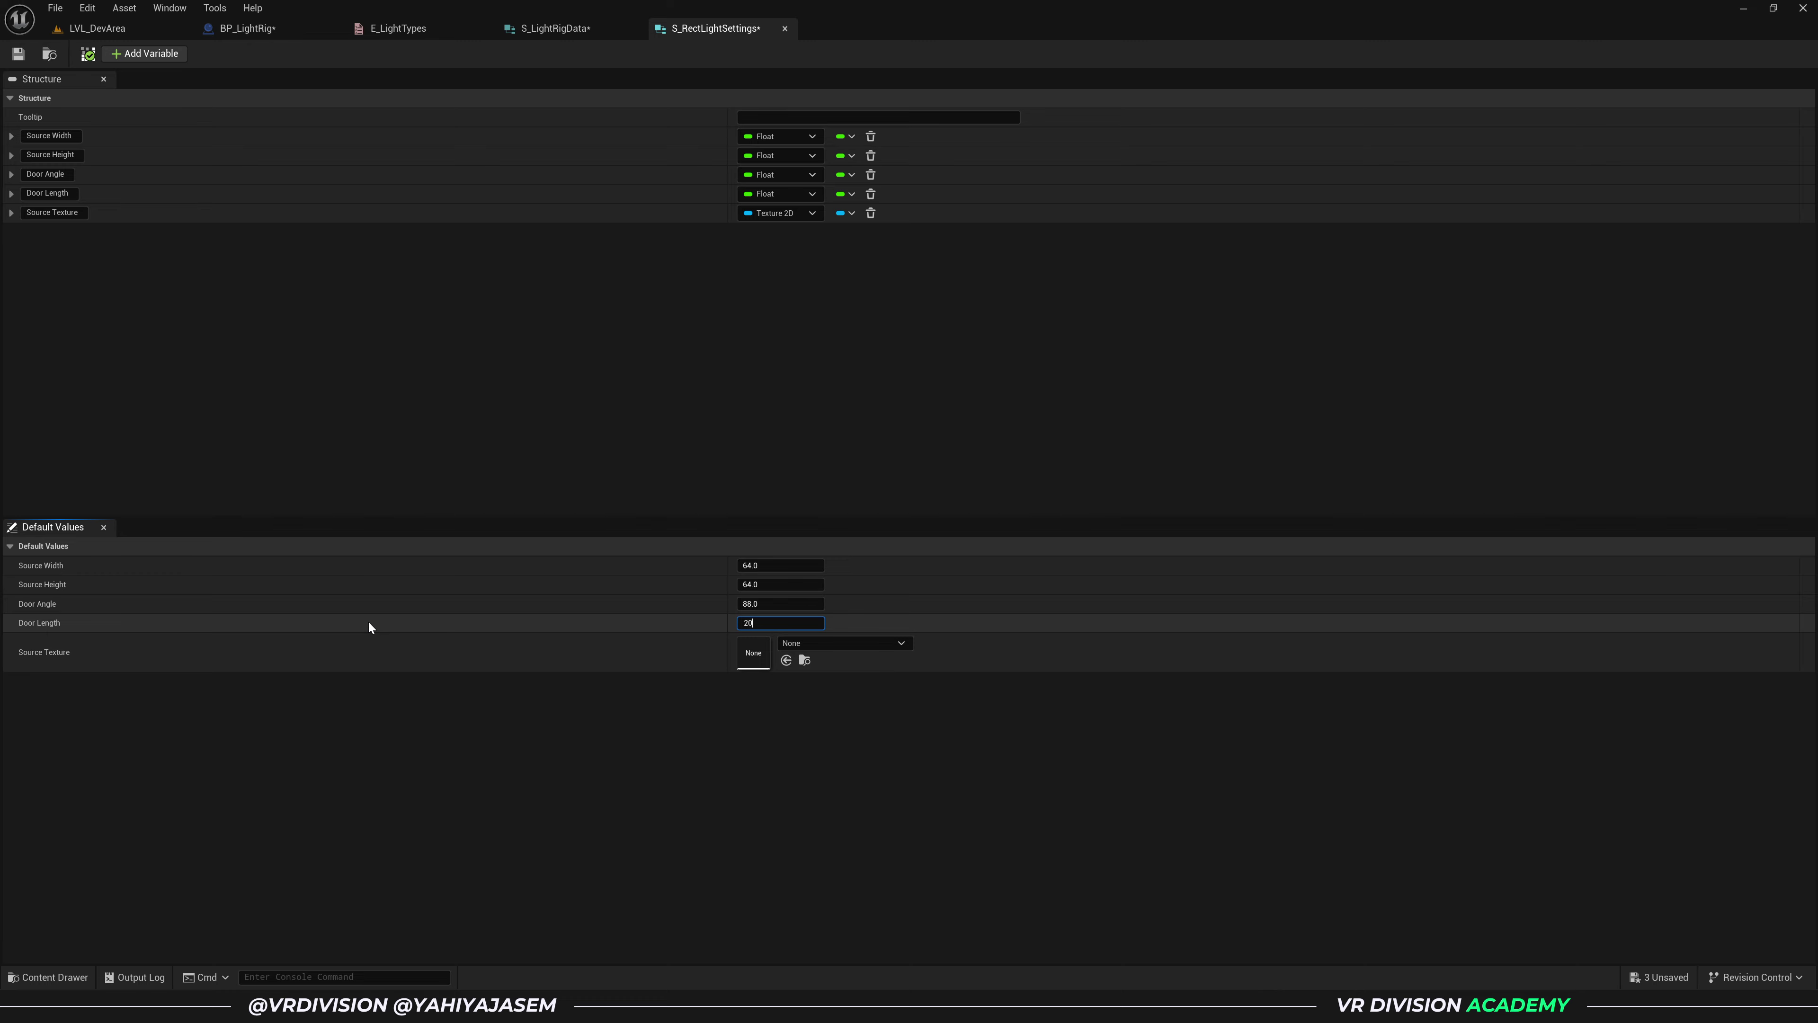
key(Return)
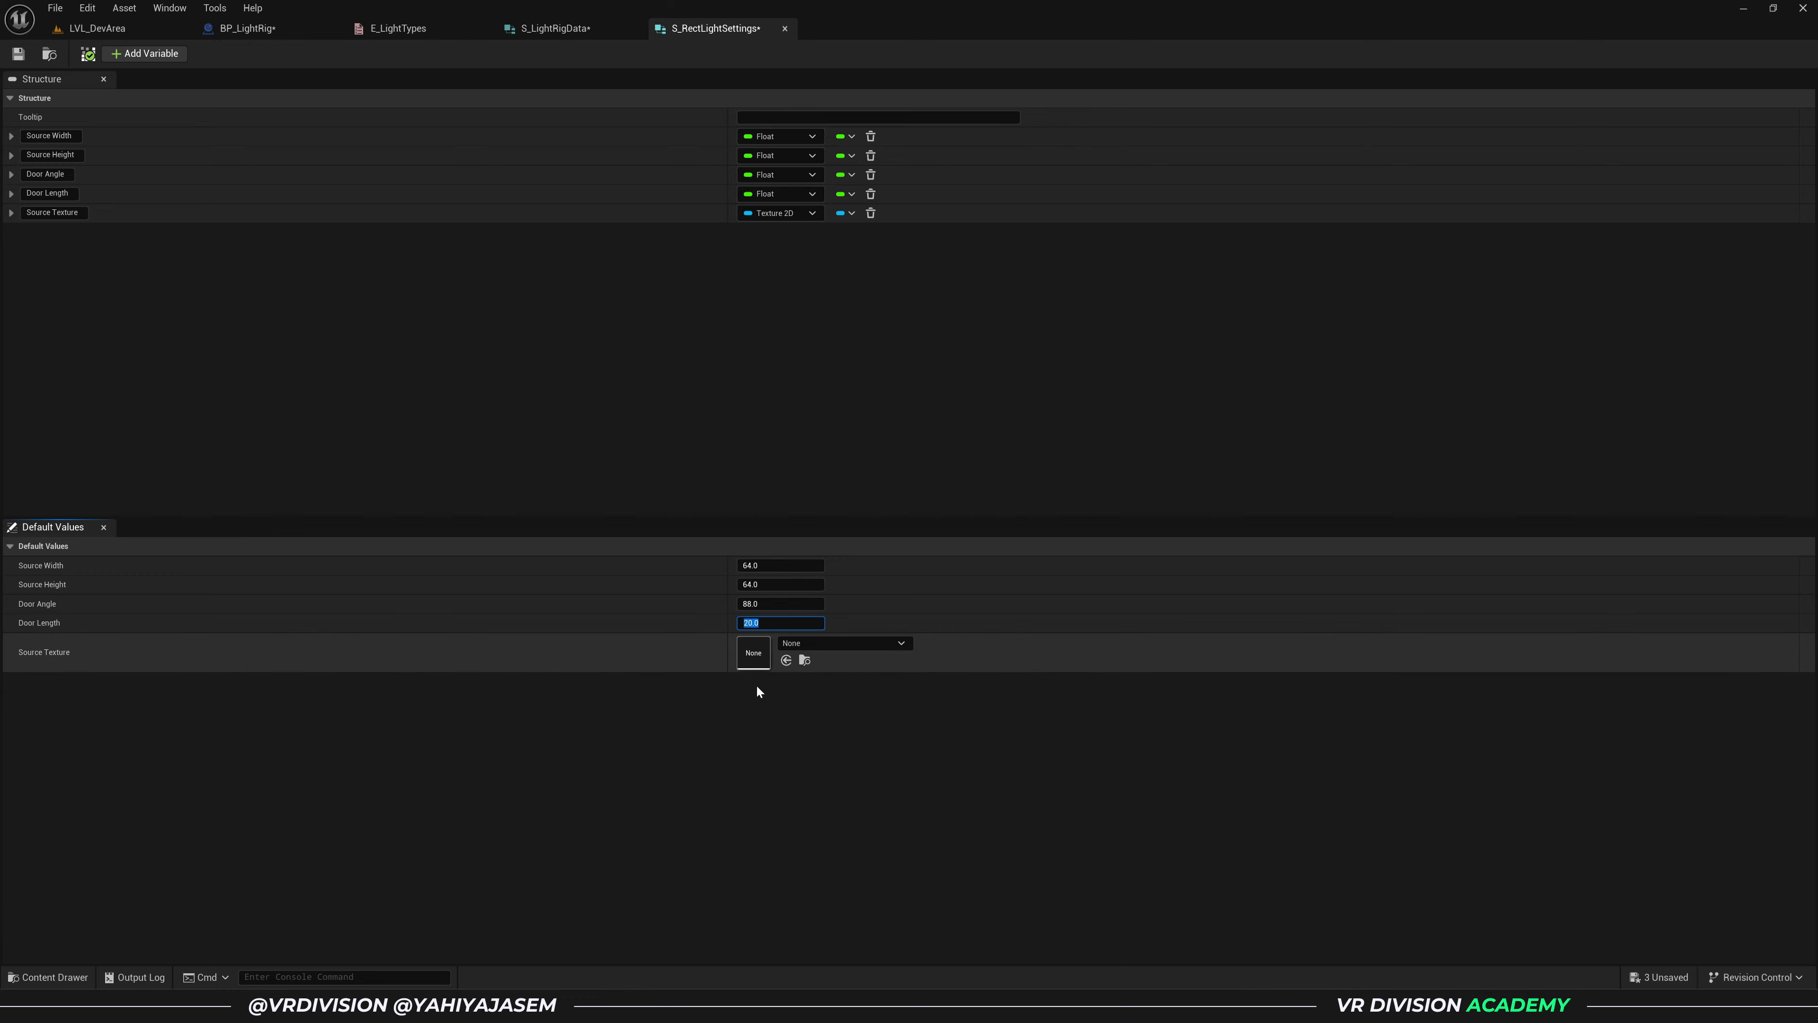
click(18, 58)
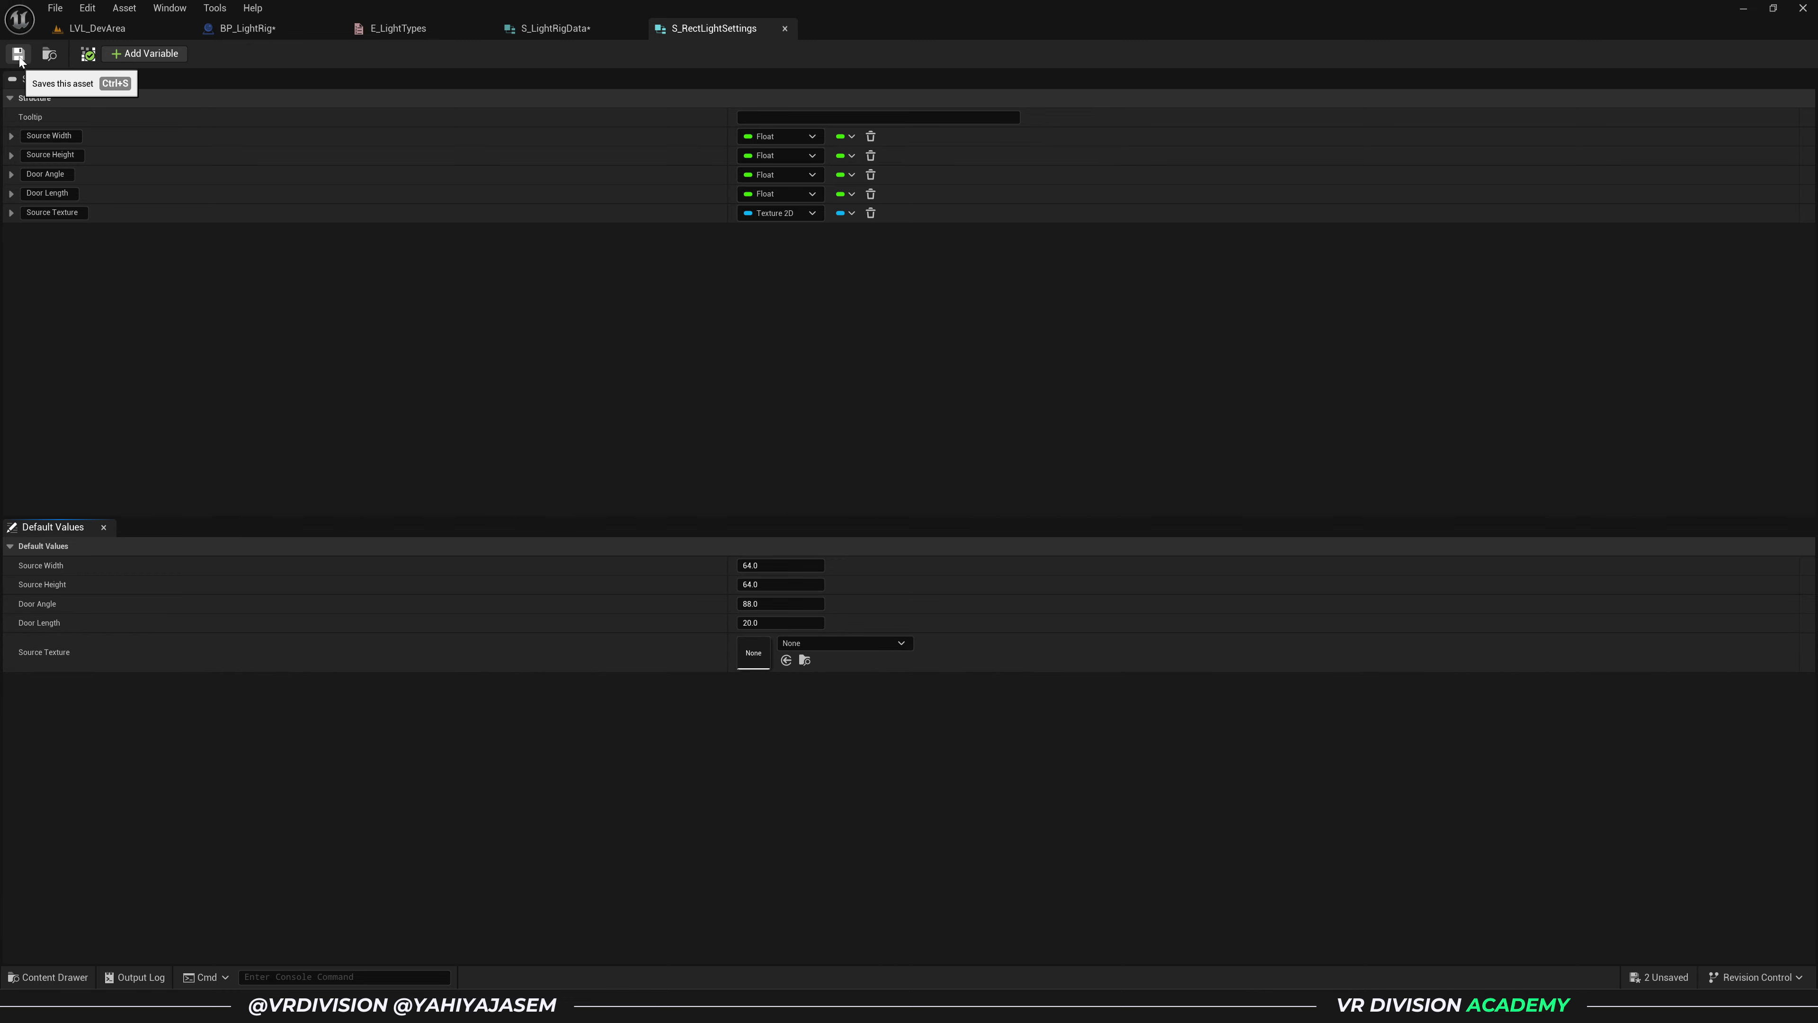
- Create a new Blueprint structure named S_SpotLightSettings in the StudioLightRig folder
click(55, 55)
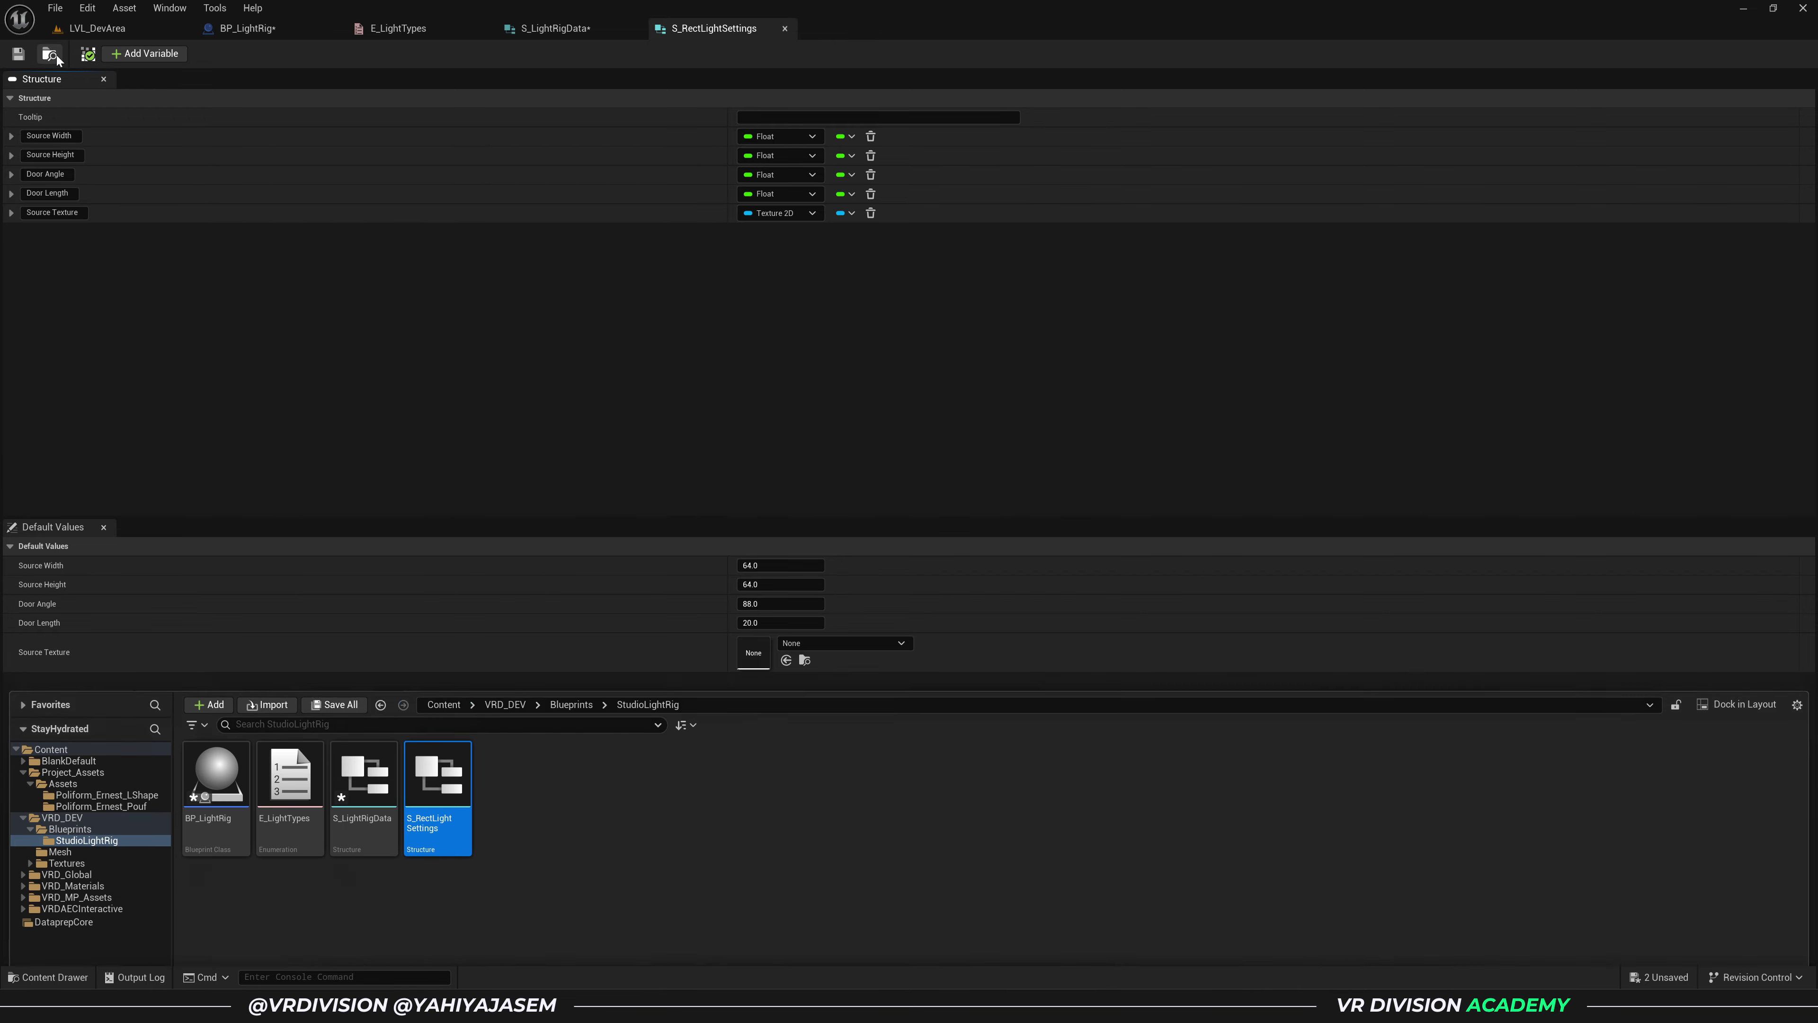
right_click(621, 803)
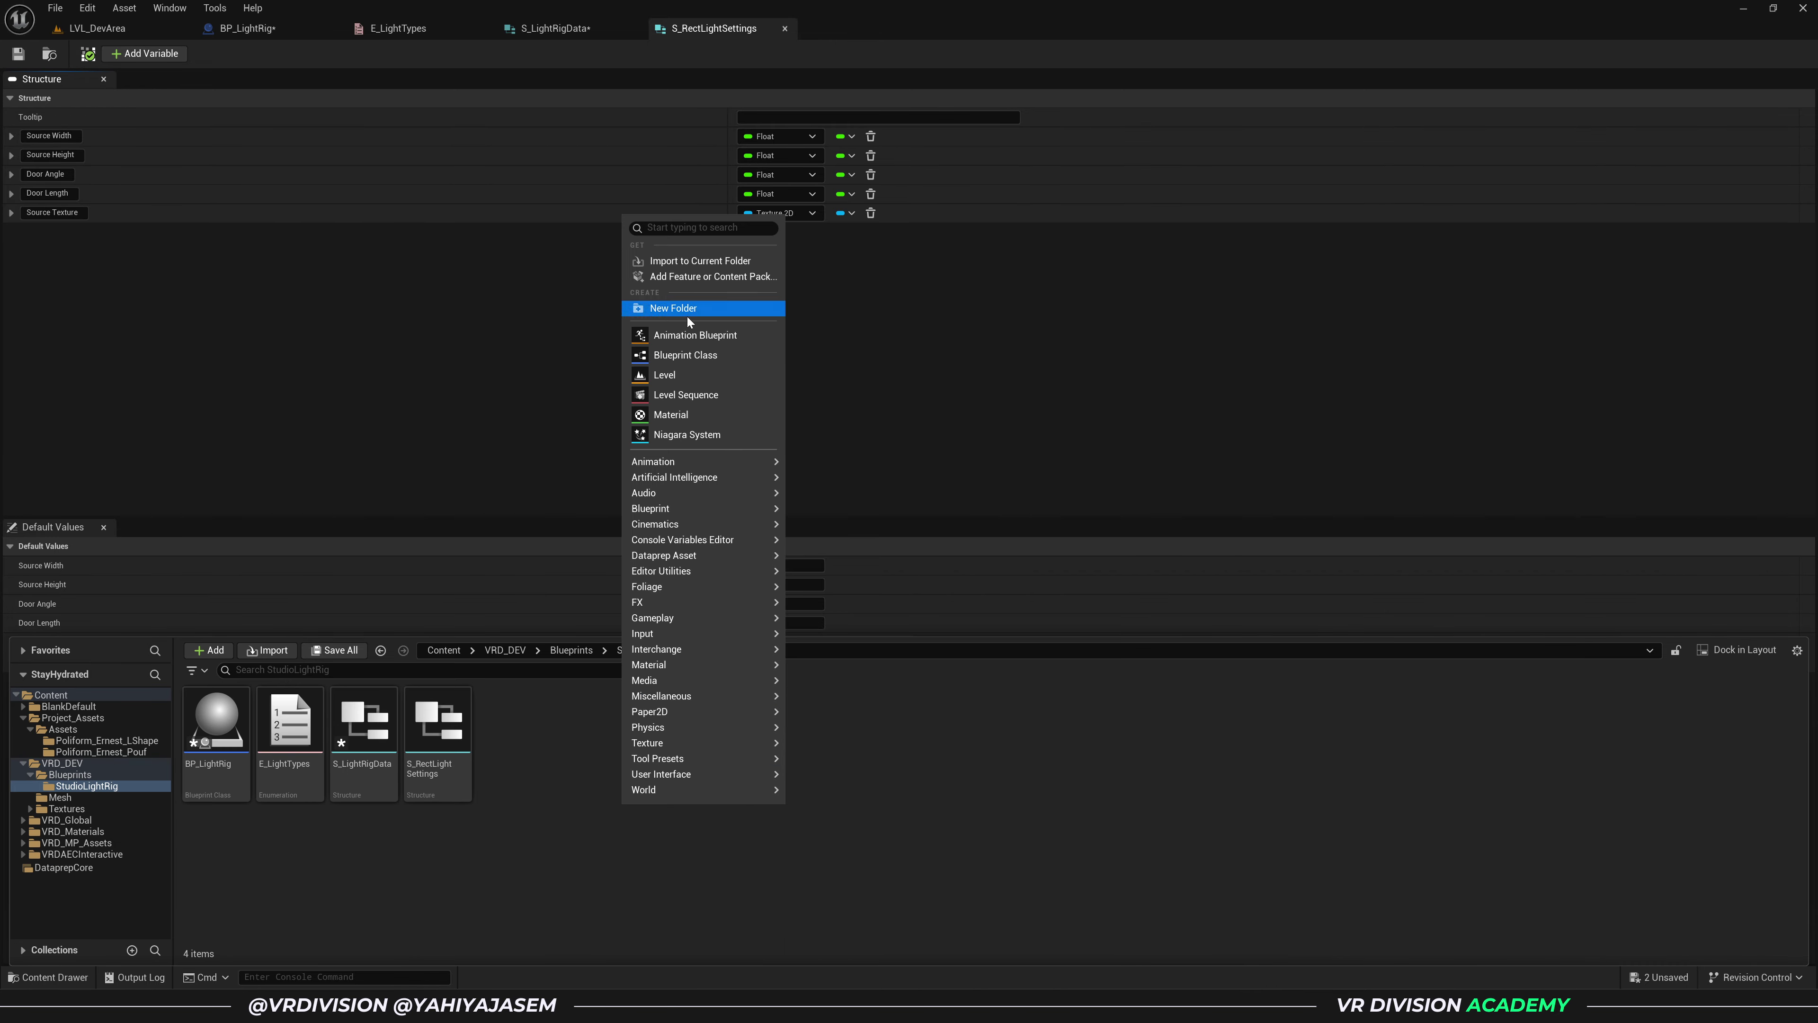
mouse_move(691, 509)
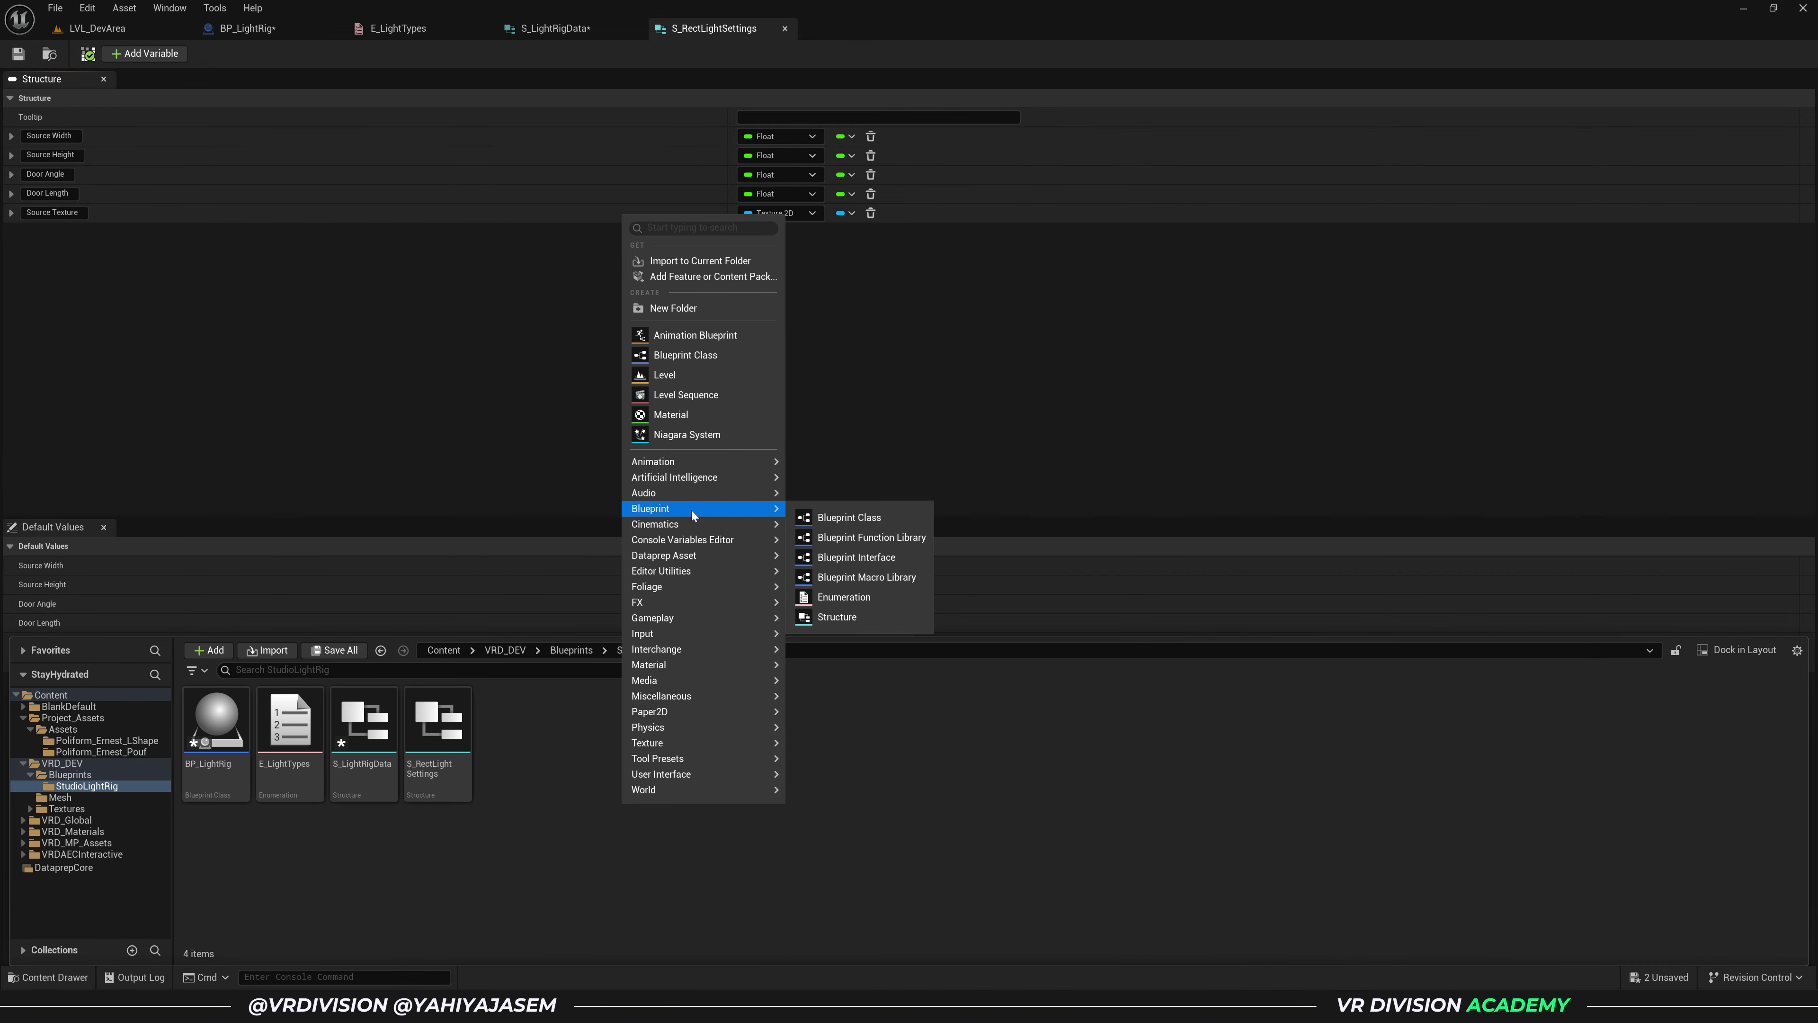
click(839, 618)
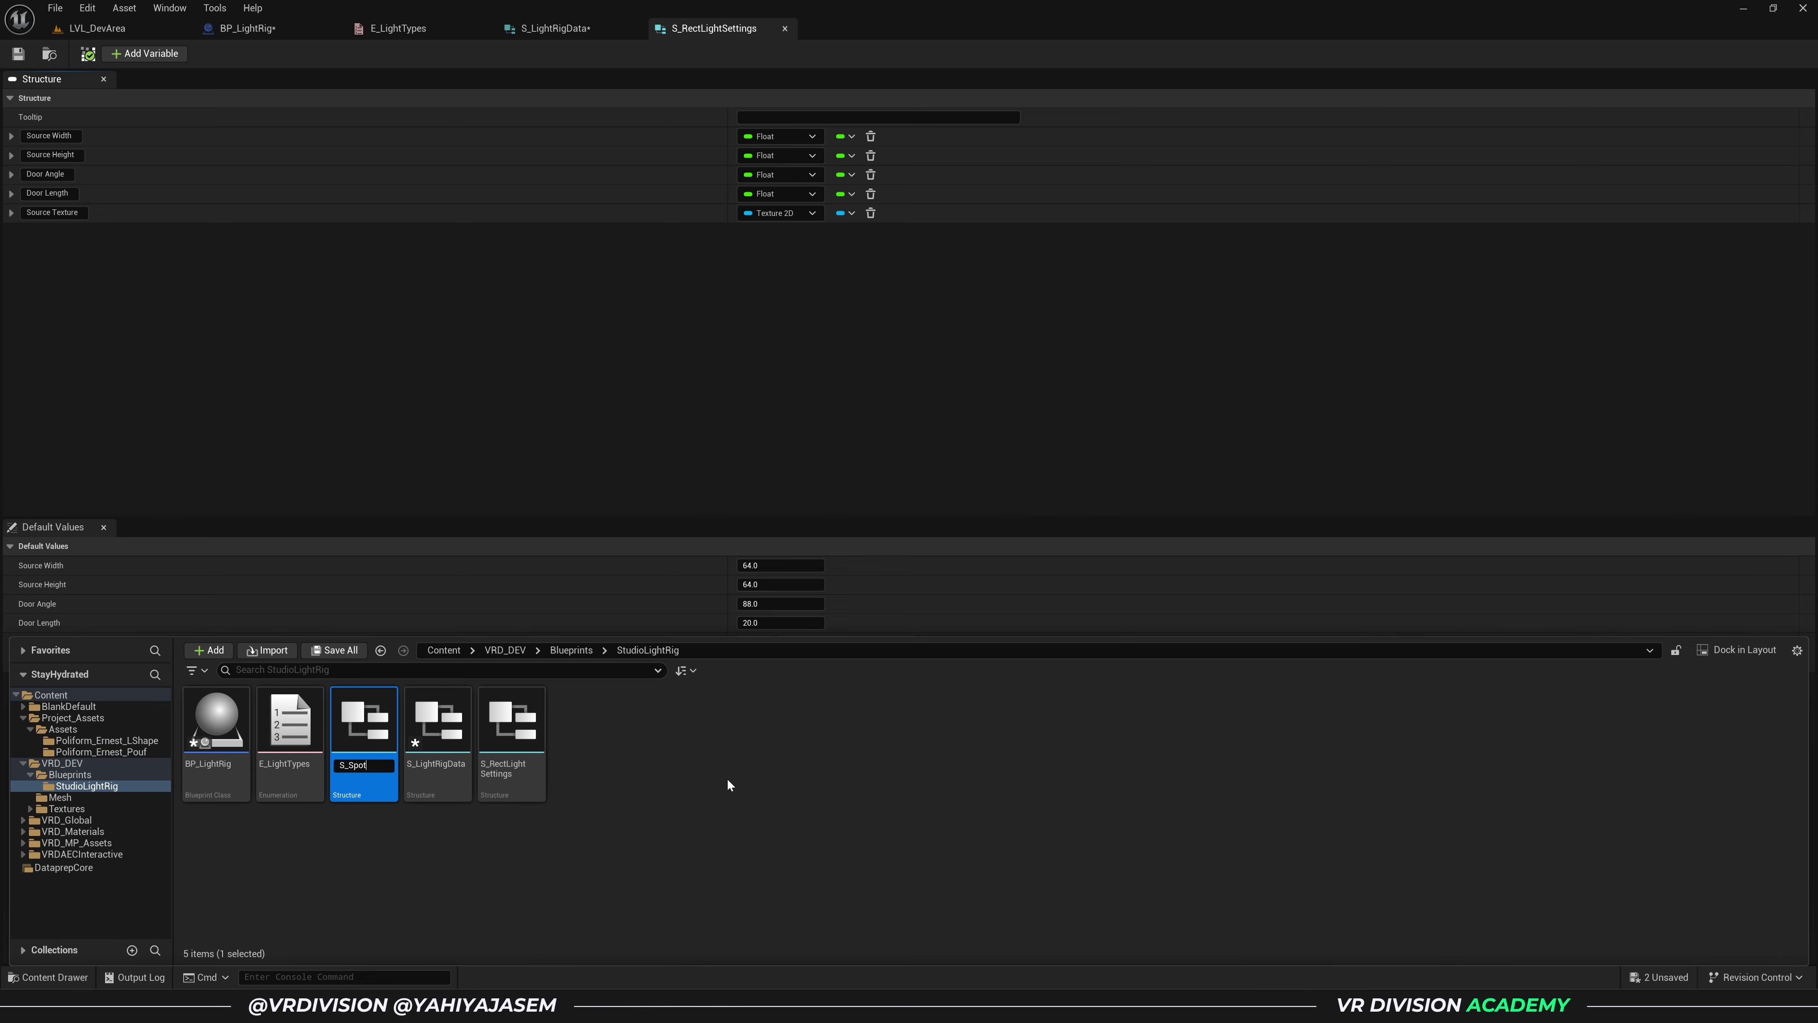
text(S_SpotLightSettings)
key(Return)
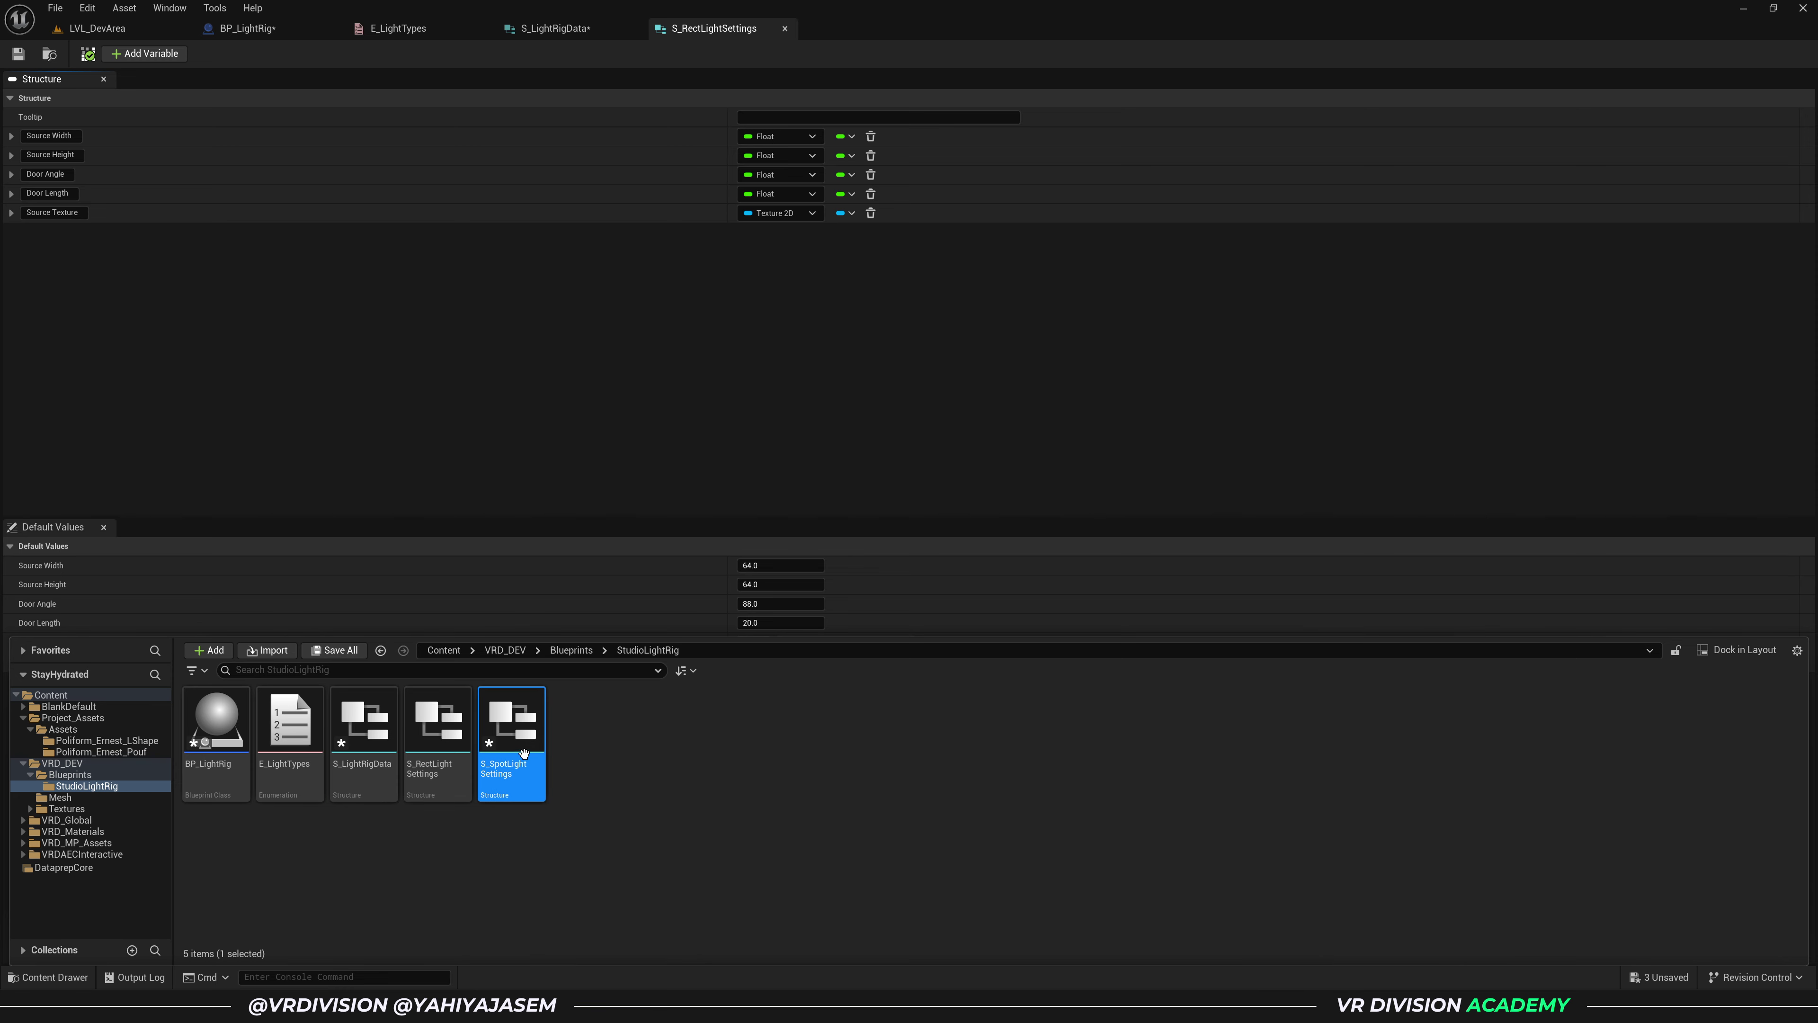
- Define Inner Cone and Outer Cone as Float variables in S_SpotLightSettings
double_click(511, 722)
click(71, 135)
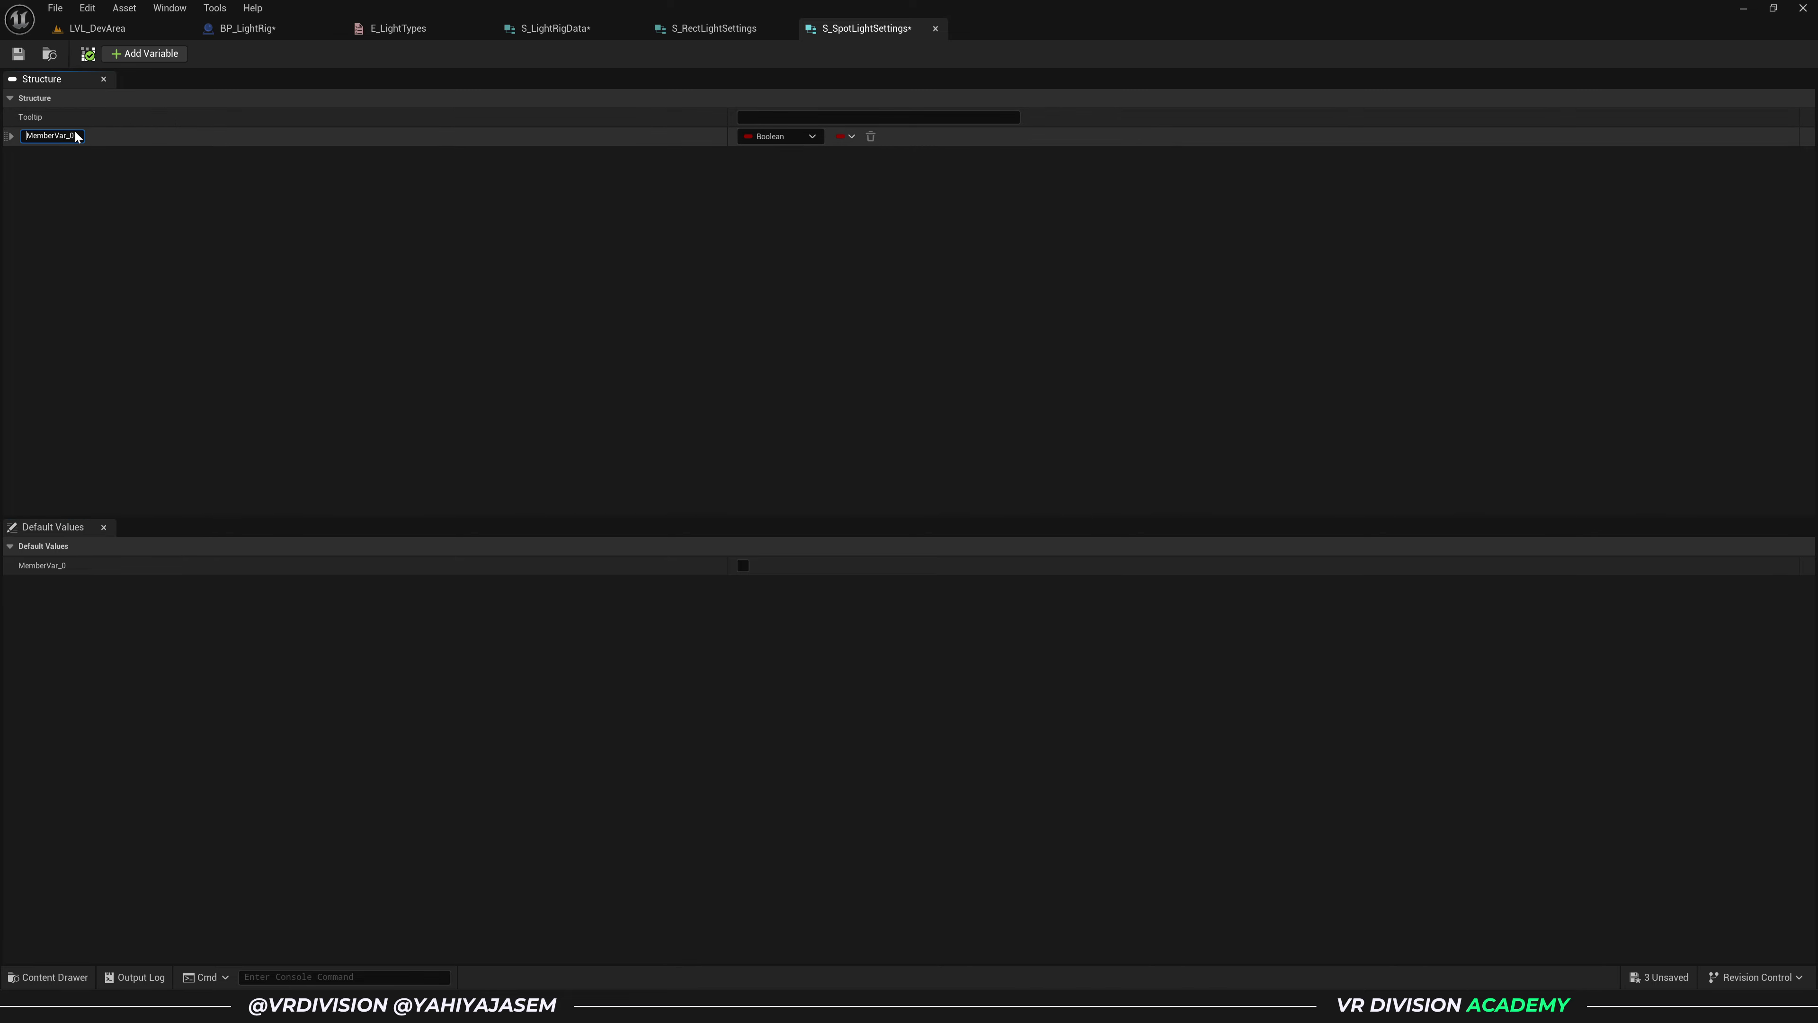
text(Inner)
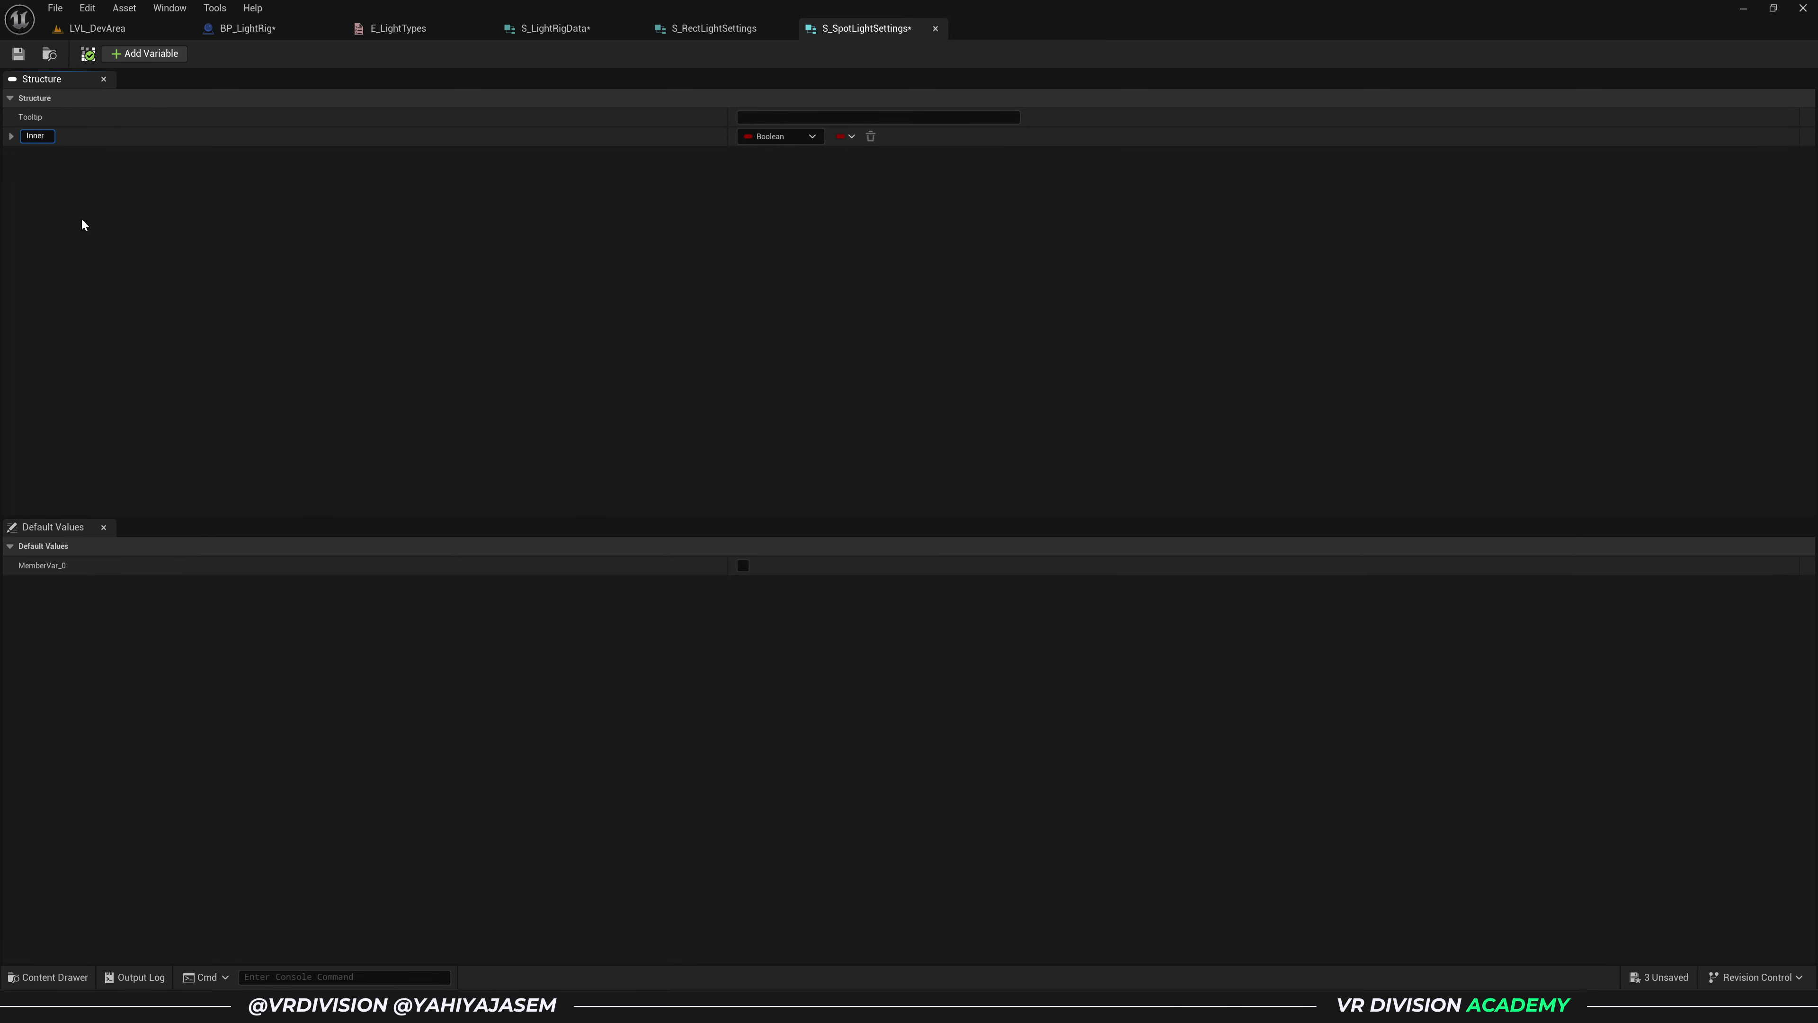
text( Cone)
click(137, 53)
text(Outer Cone)
key(Return)
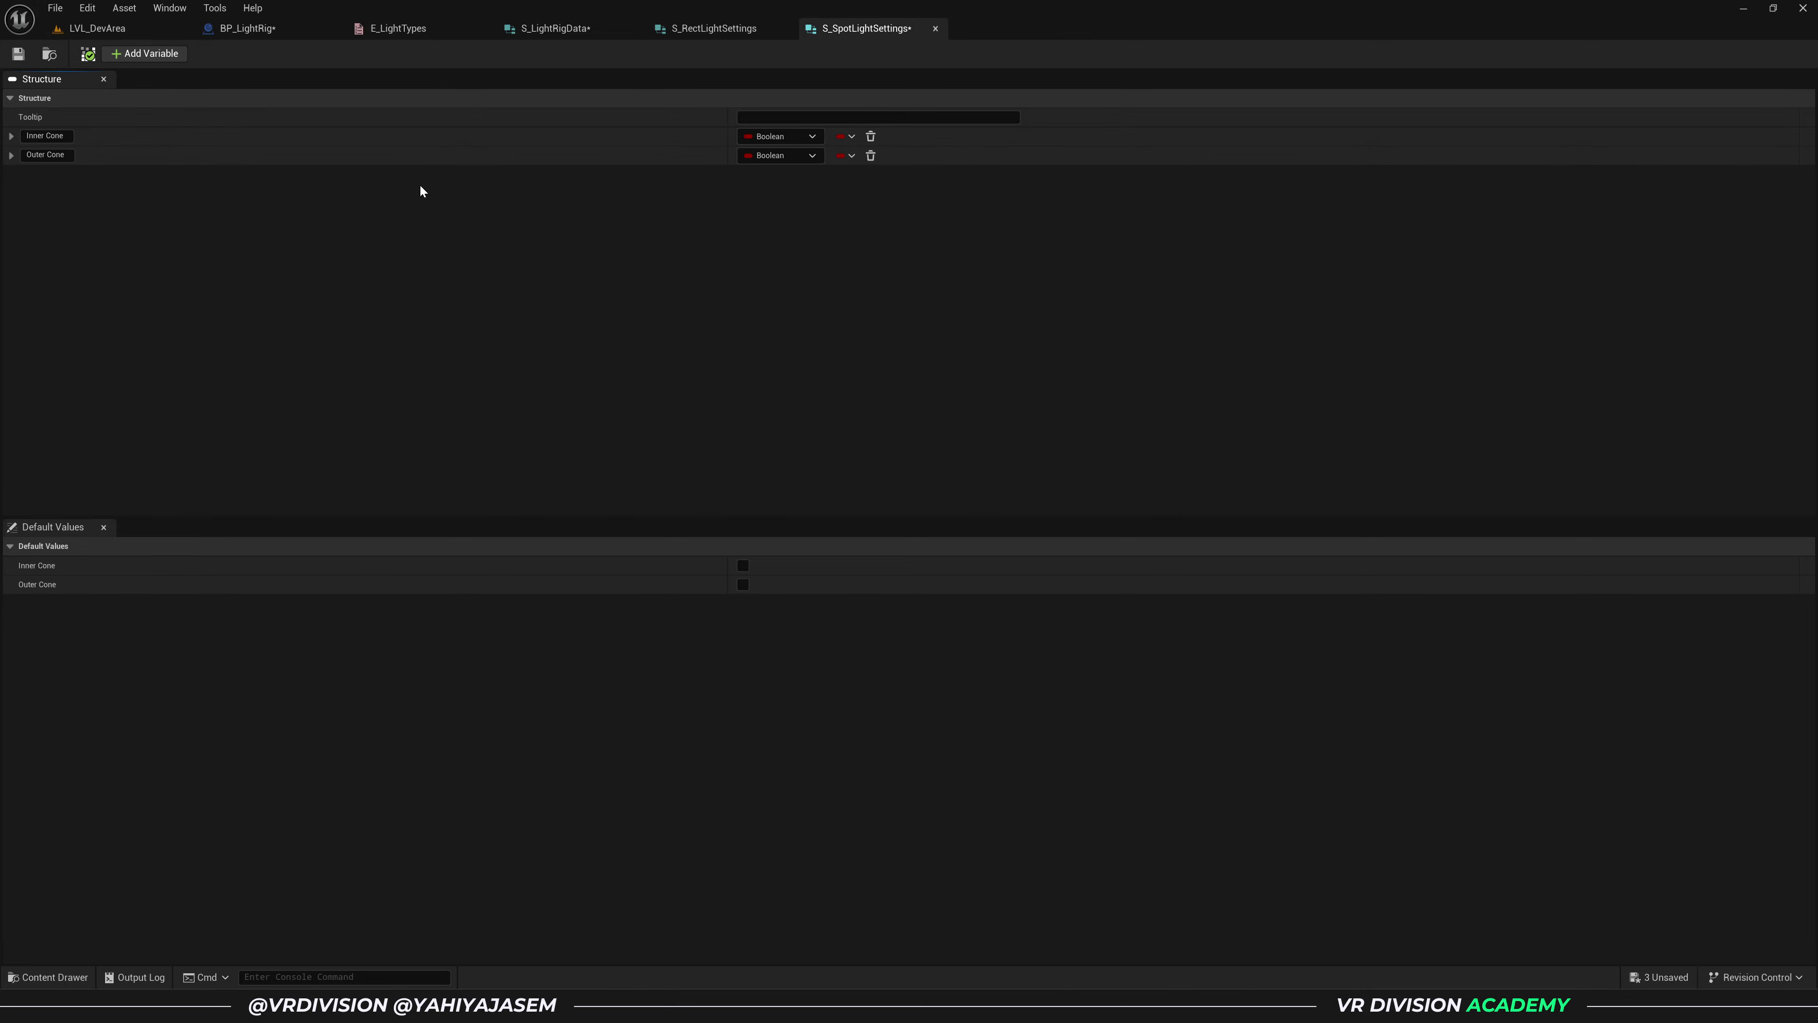
click(782, 154)
click(780, 231)
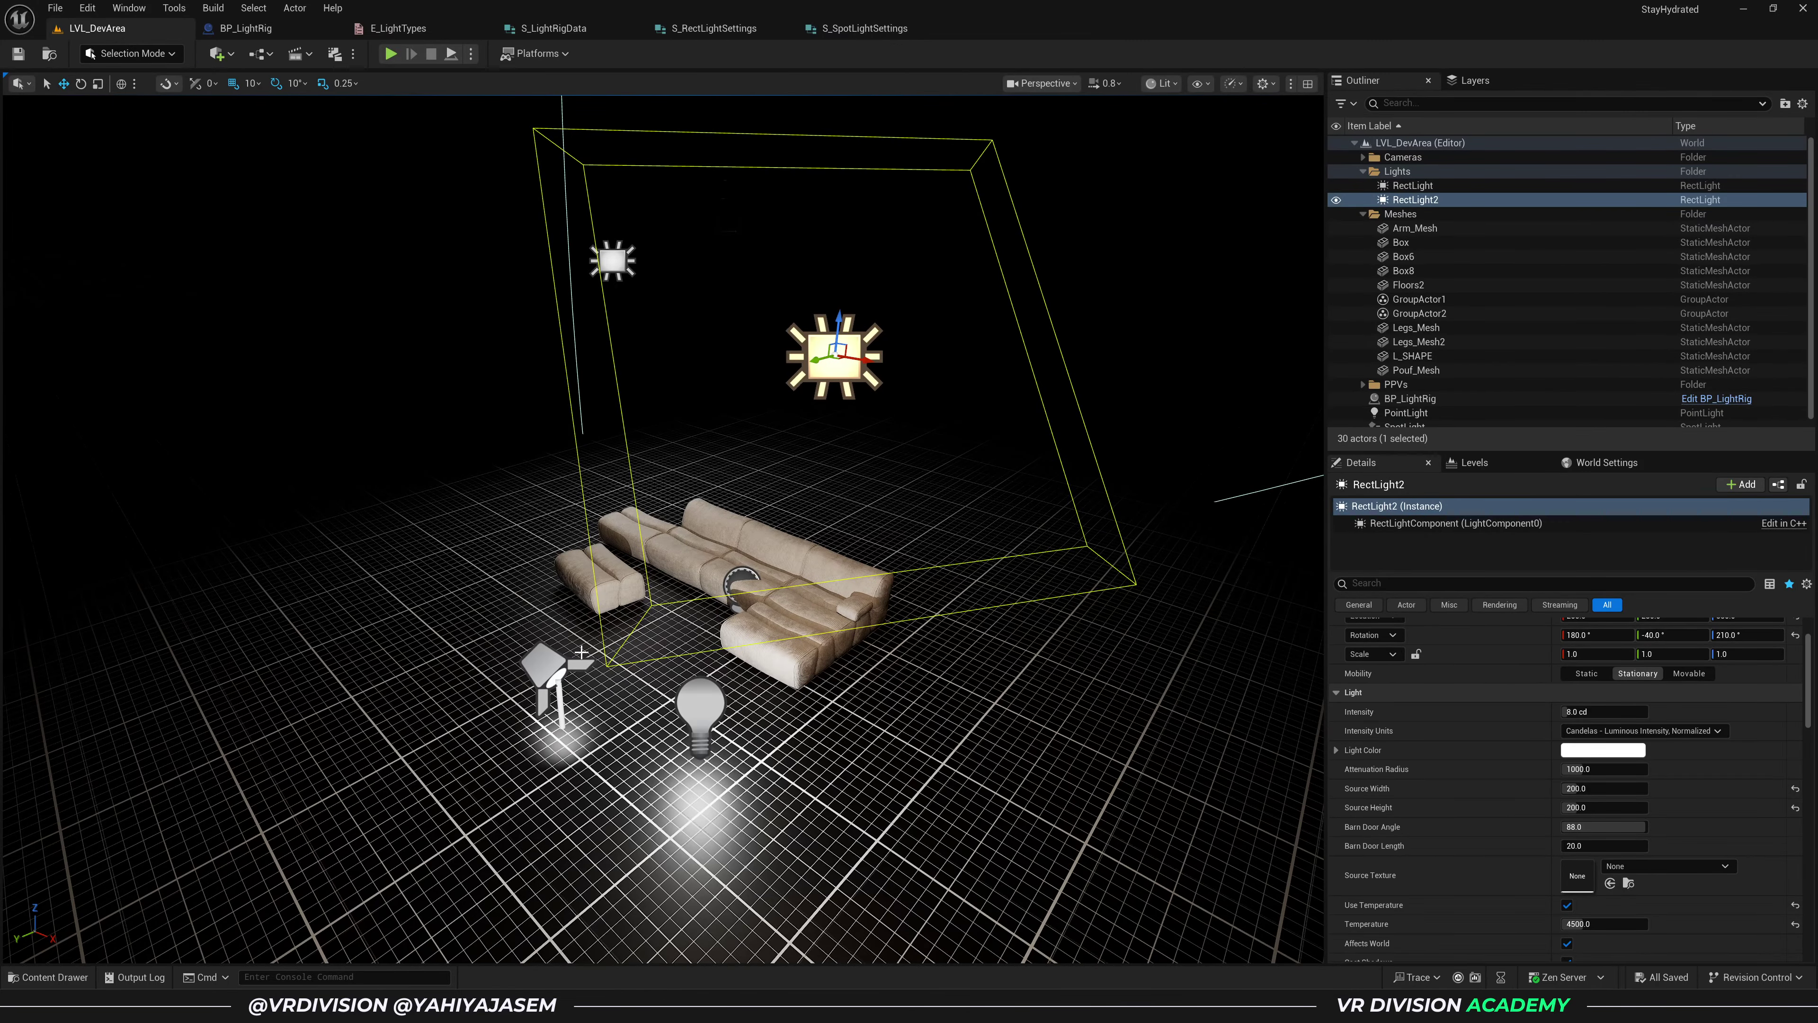
- Check the cone angles of the SpotLight in the level and set the Outer Cone default to 44 in S_SpotLightSettings
click(581, 652)
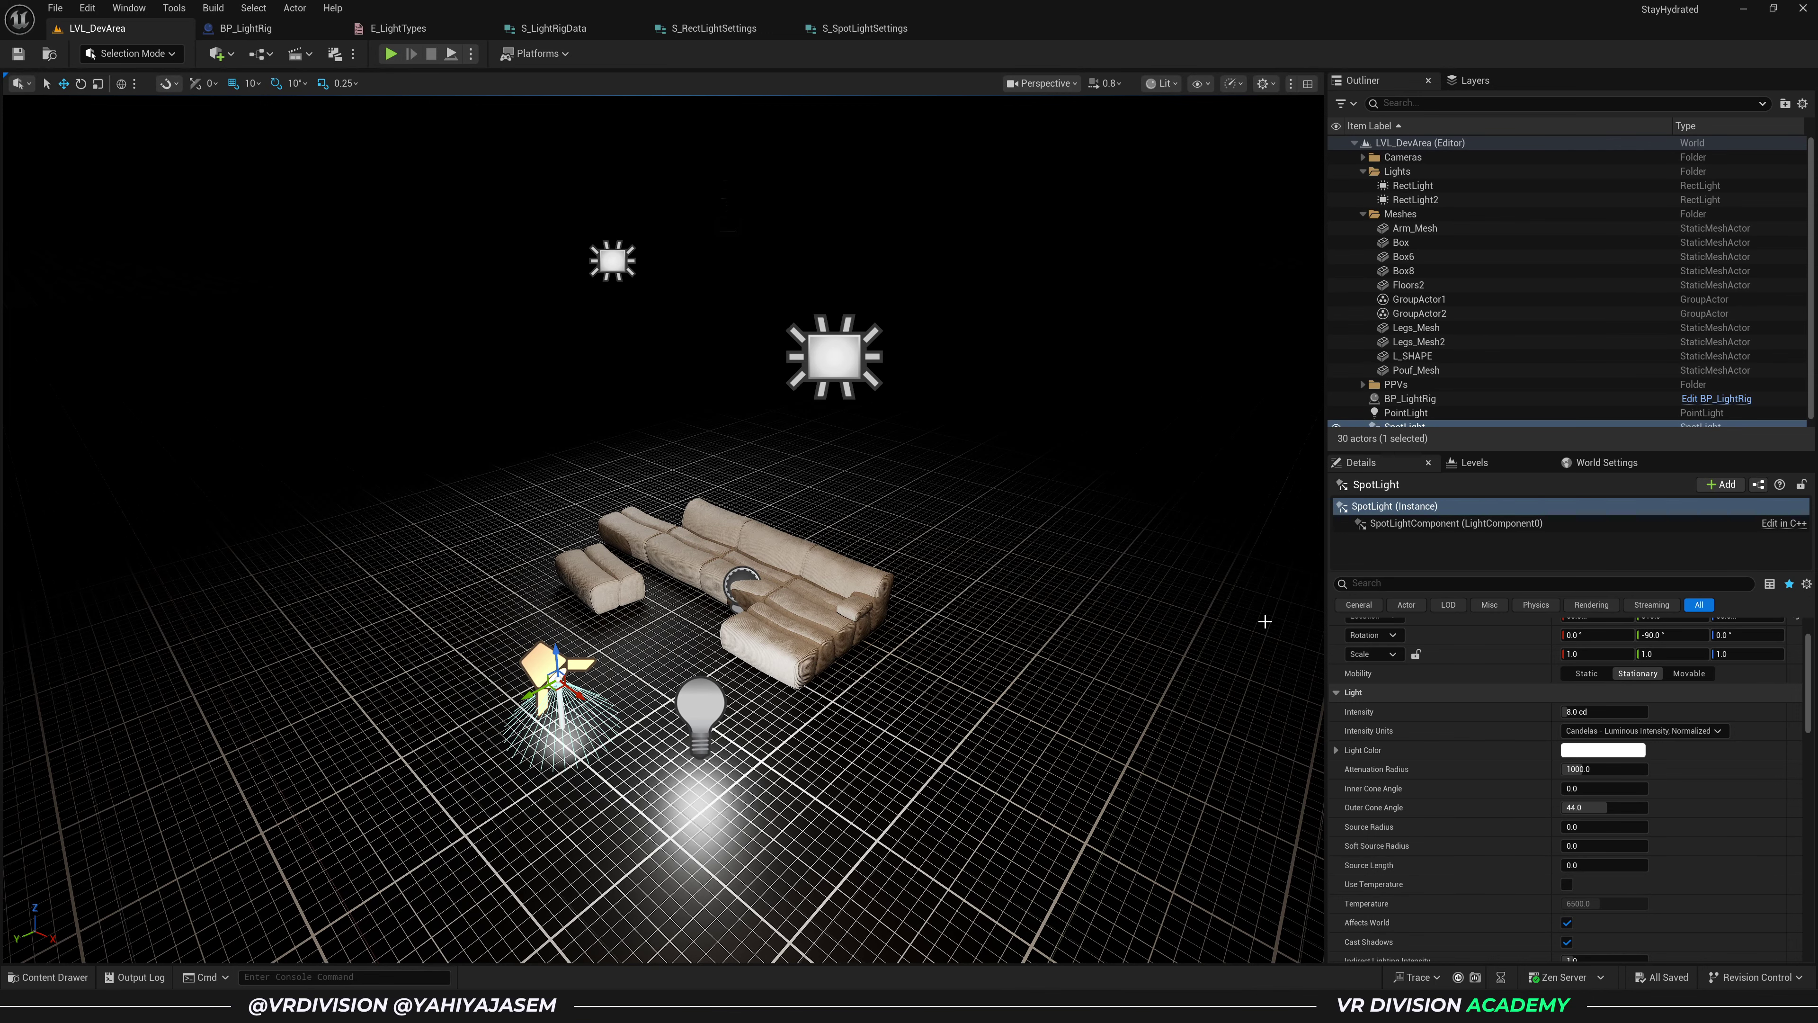
click(863, 28)
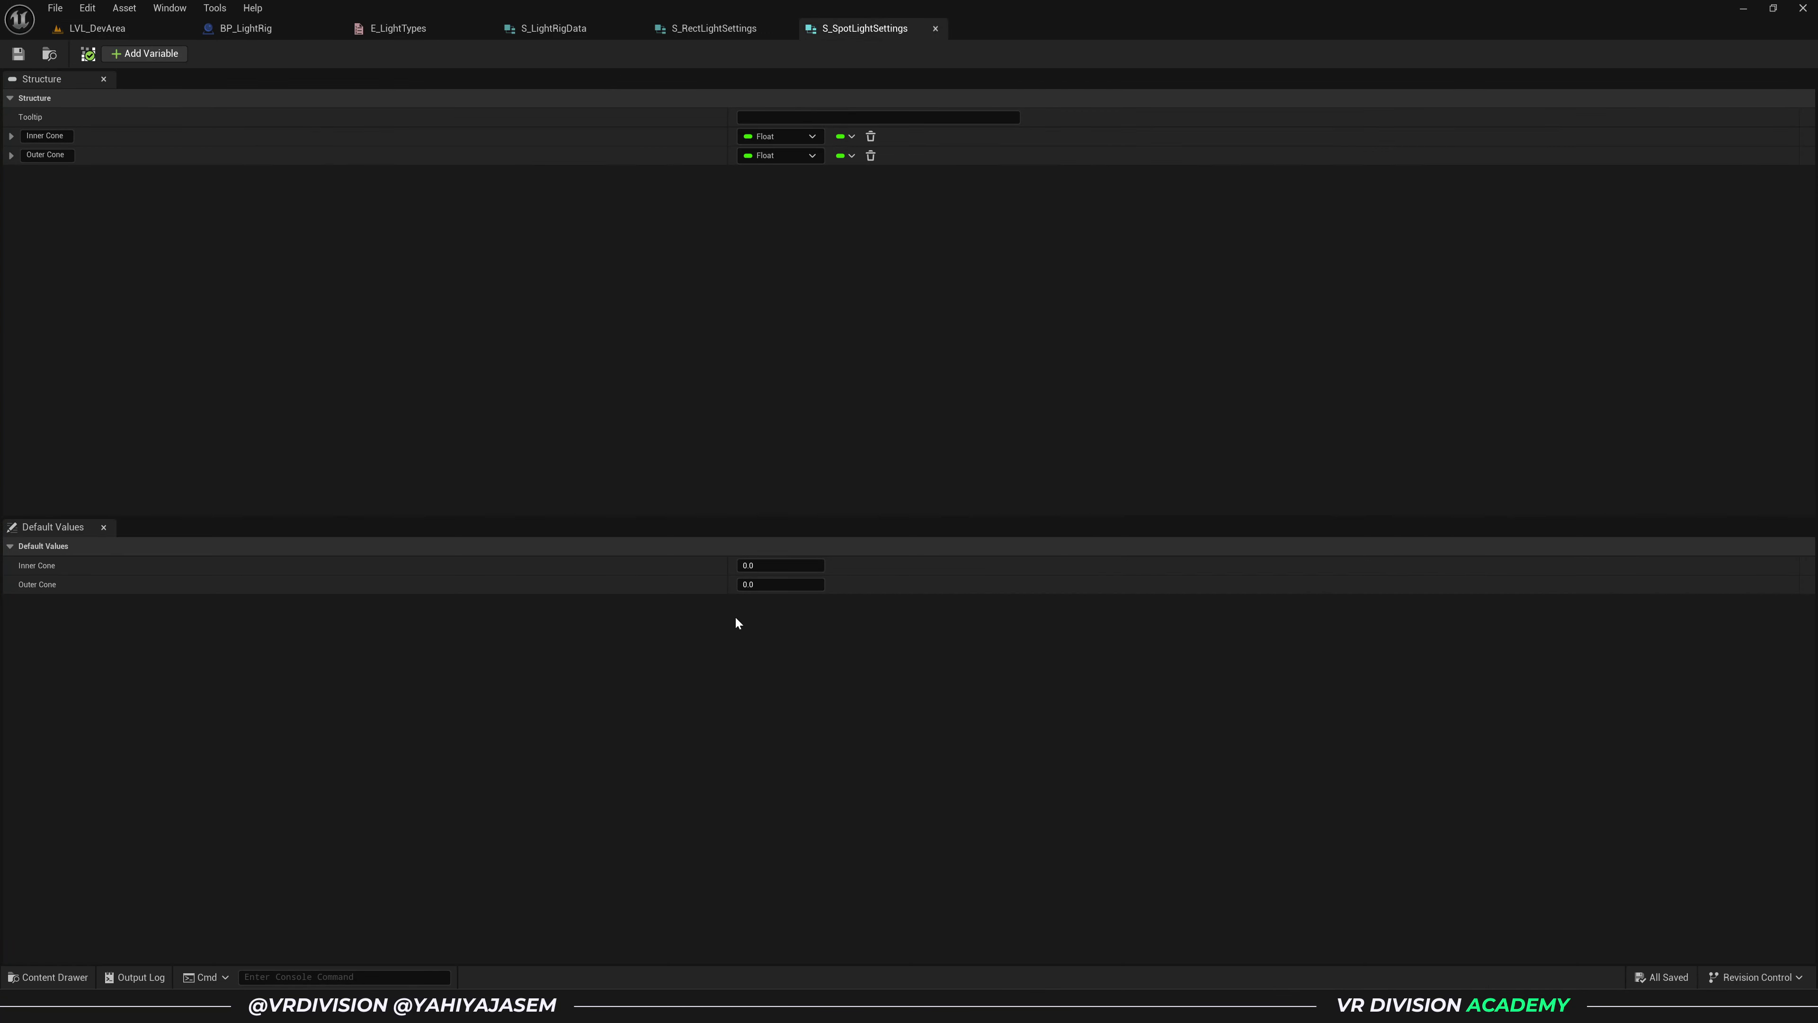
click(762, 584)
key(Return)
- Add Float variables named Source Radius and Source Length to S_SpotLightSettings and save it
click(144, 53)
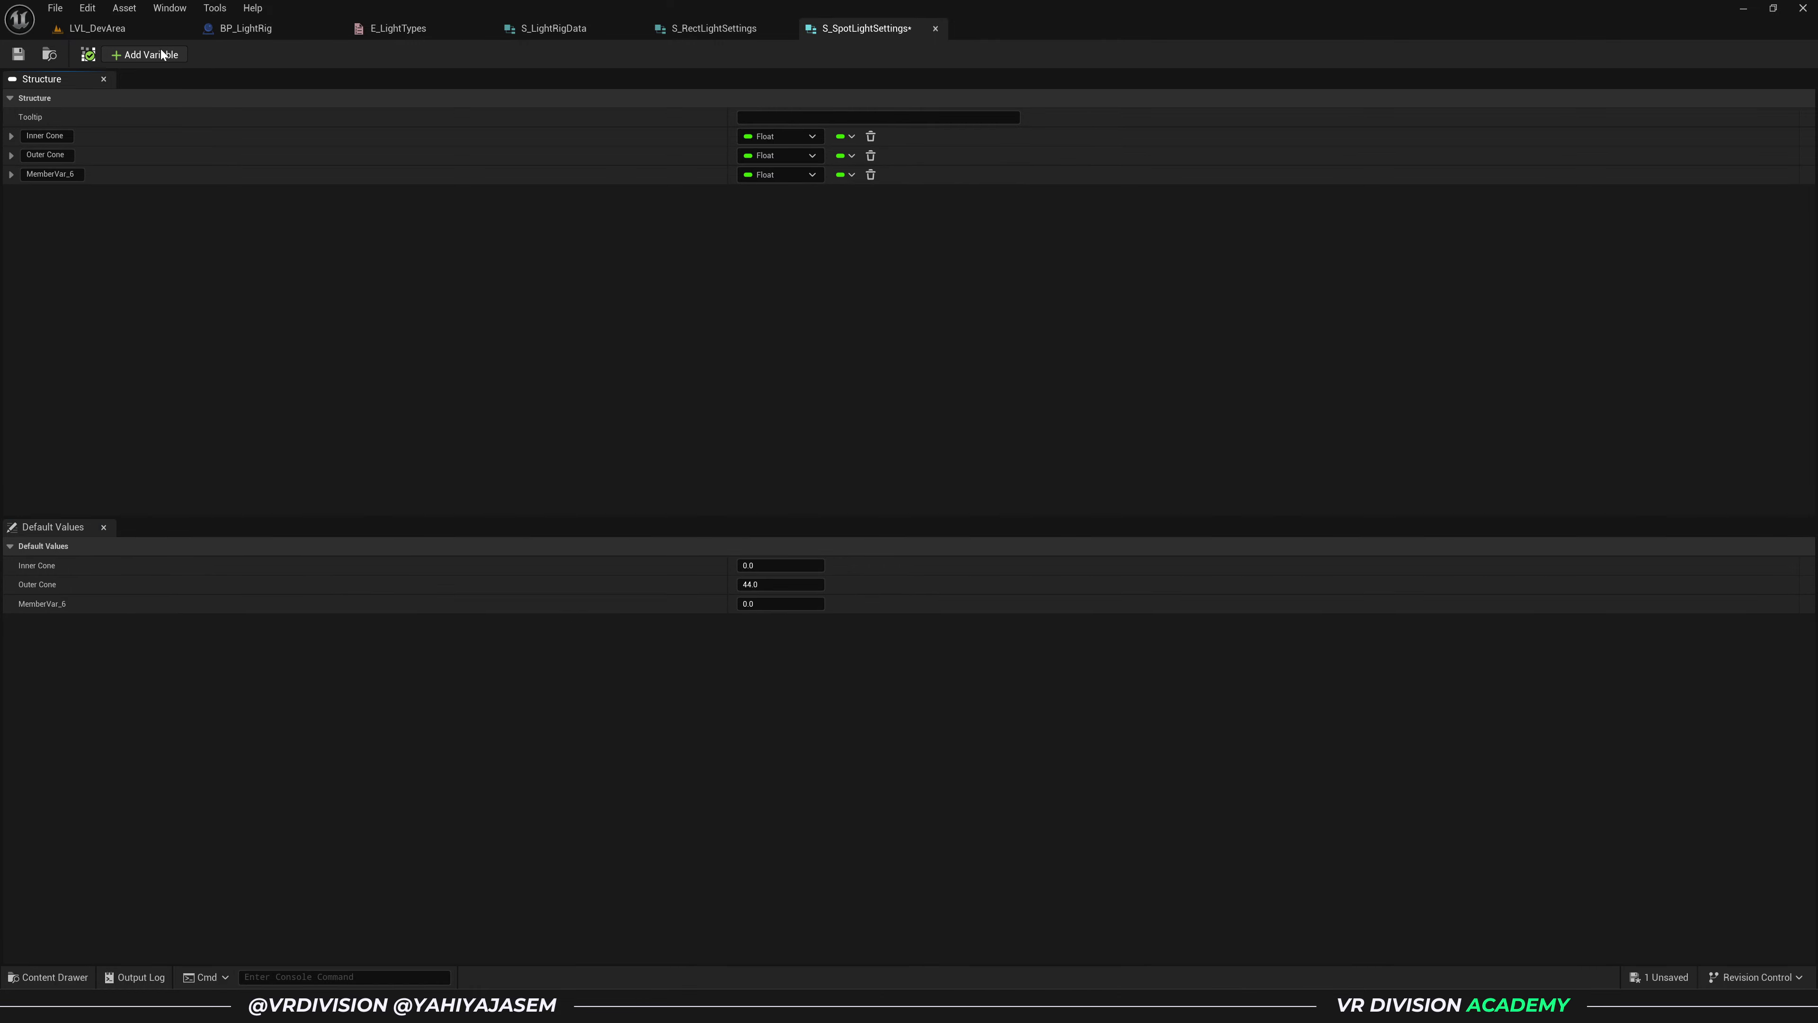
click(144, 53)
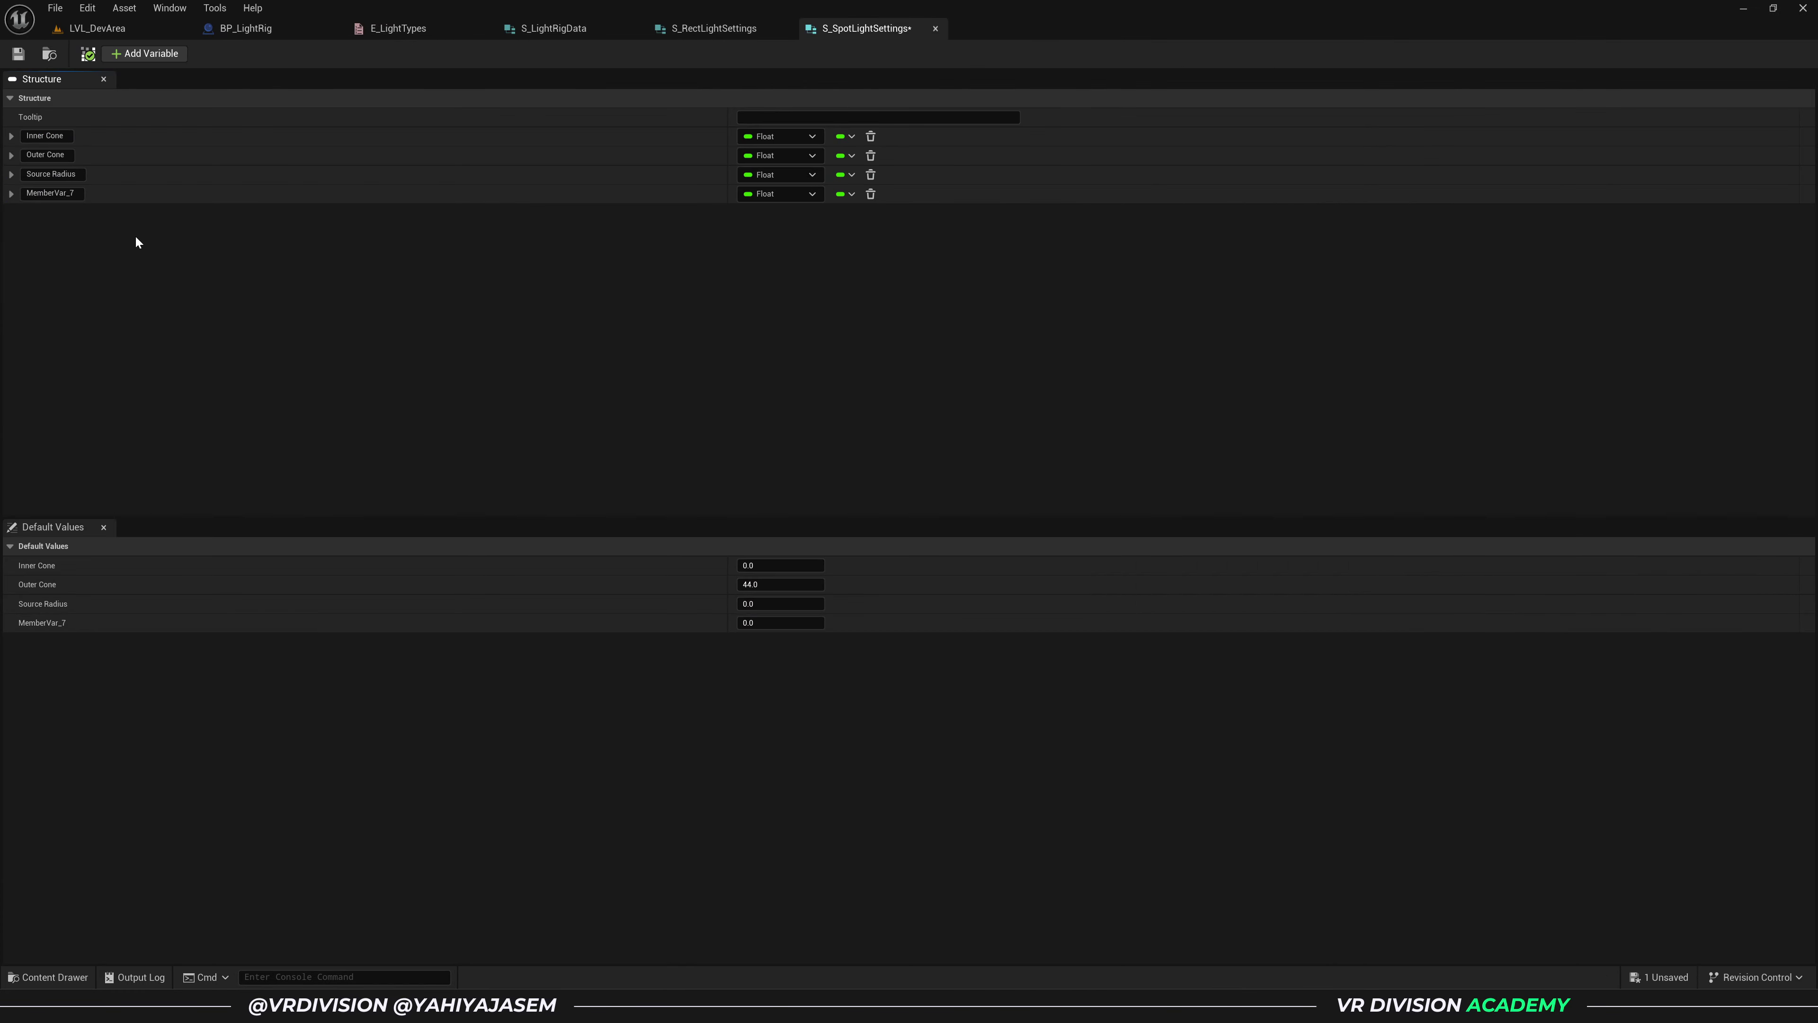
click(65, 193)
text(Source Length)
key(ctrl+s)
- Add a Spot Light Settings variable of type S Spot Light Settings to the S_LightRigData structure
click(565, 29)
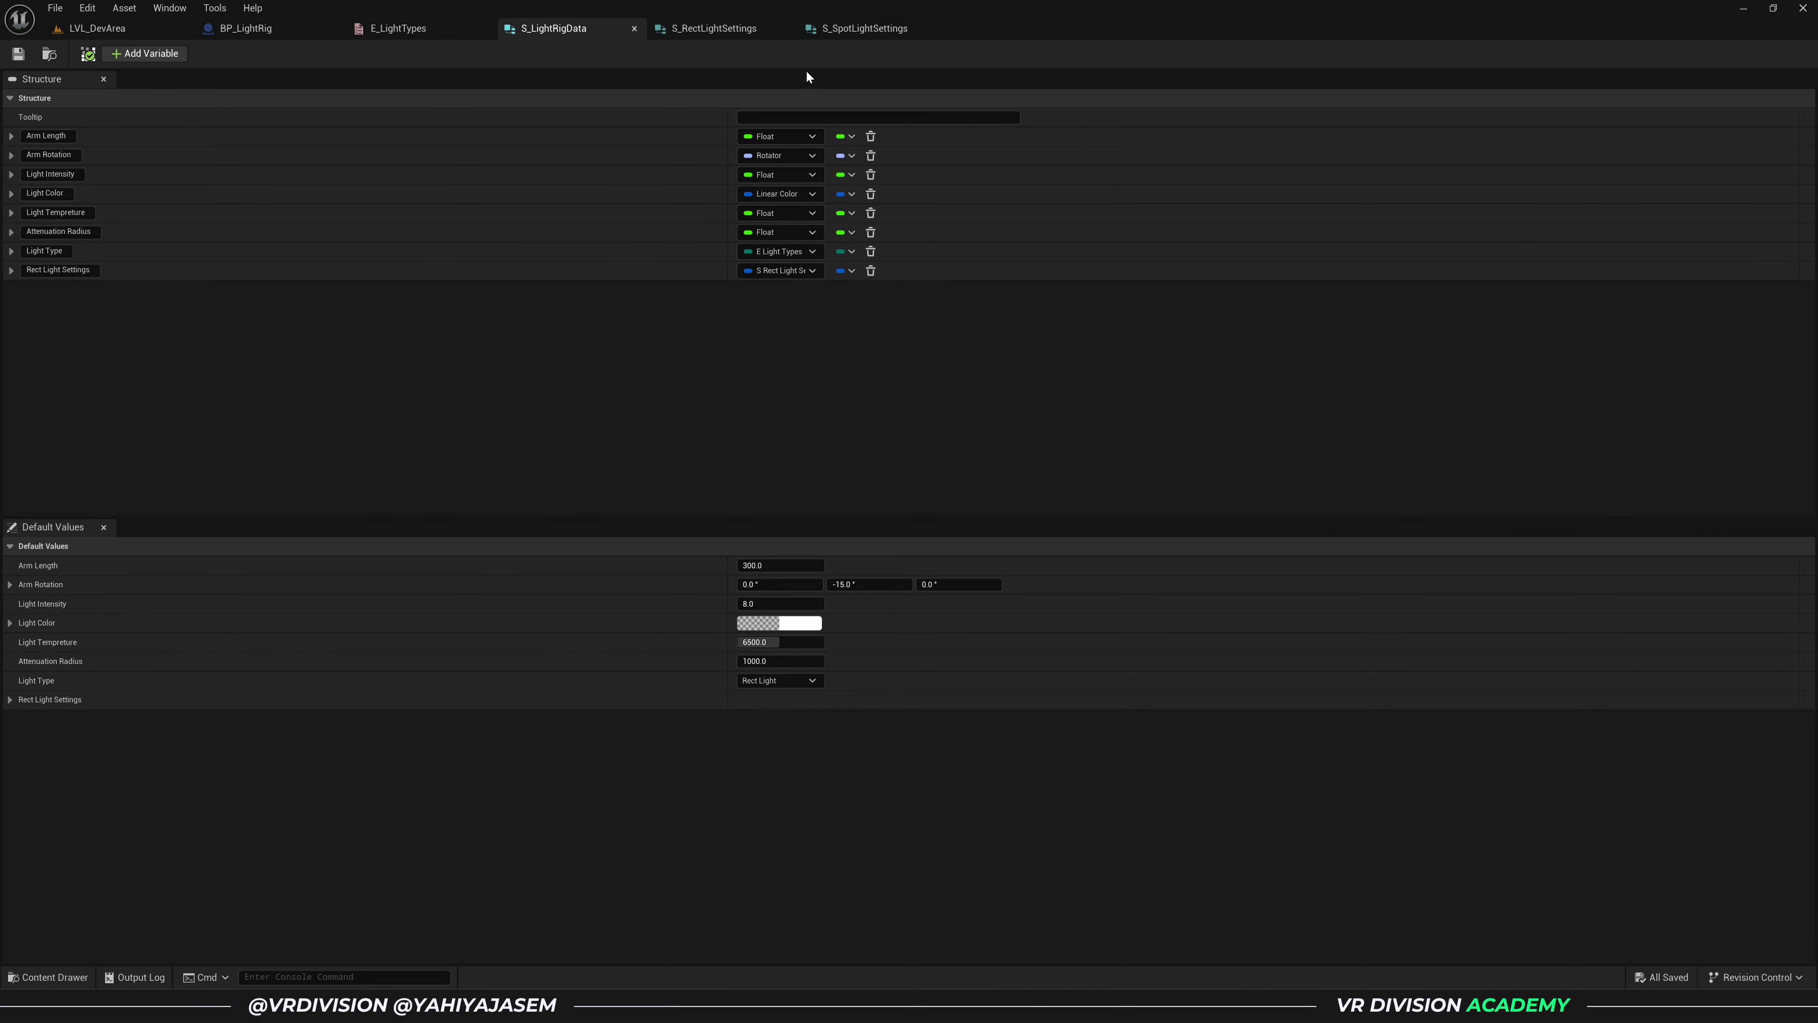
click(147, 55)
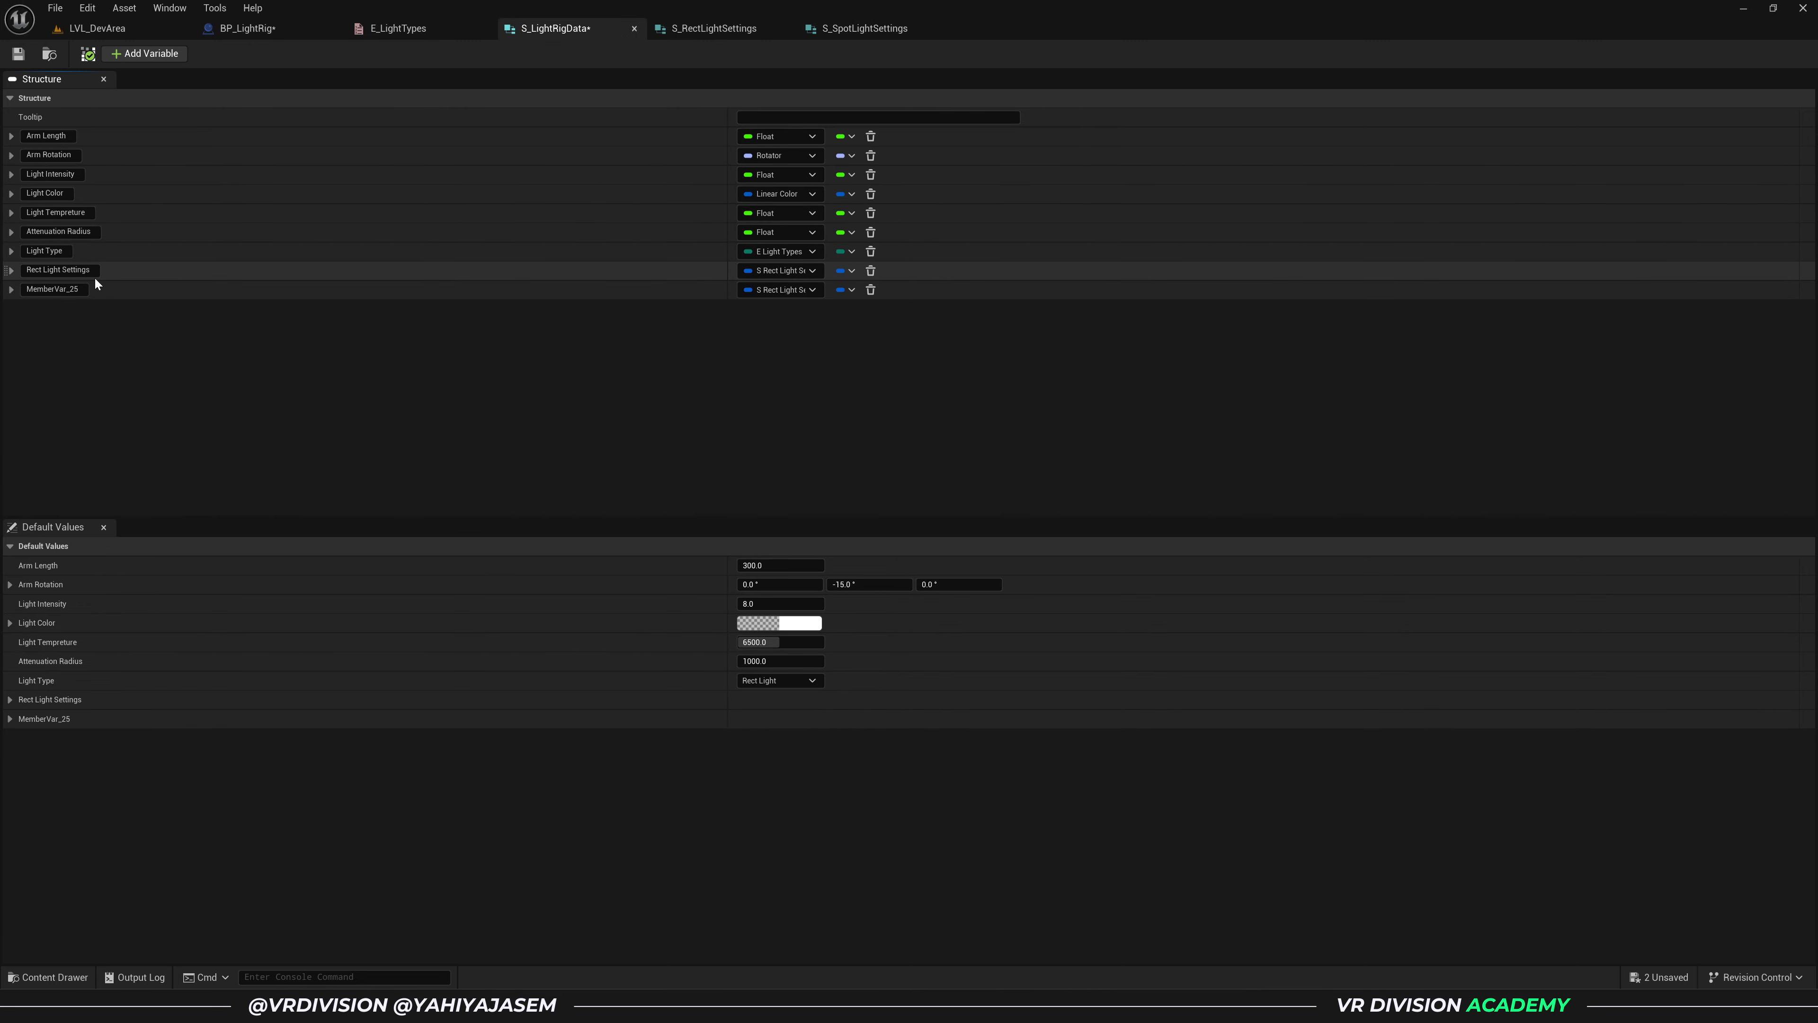
click(52, 289)
text(S)
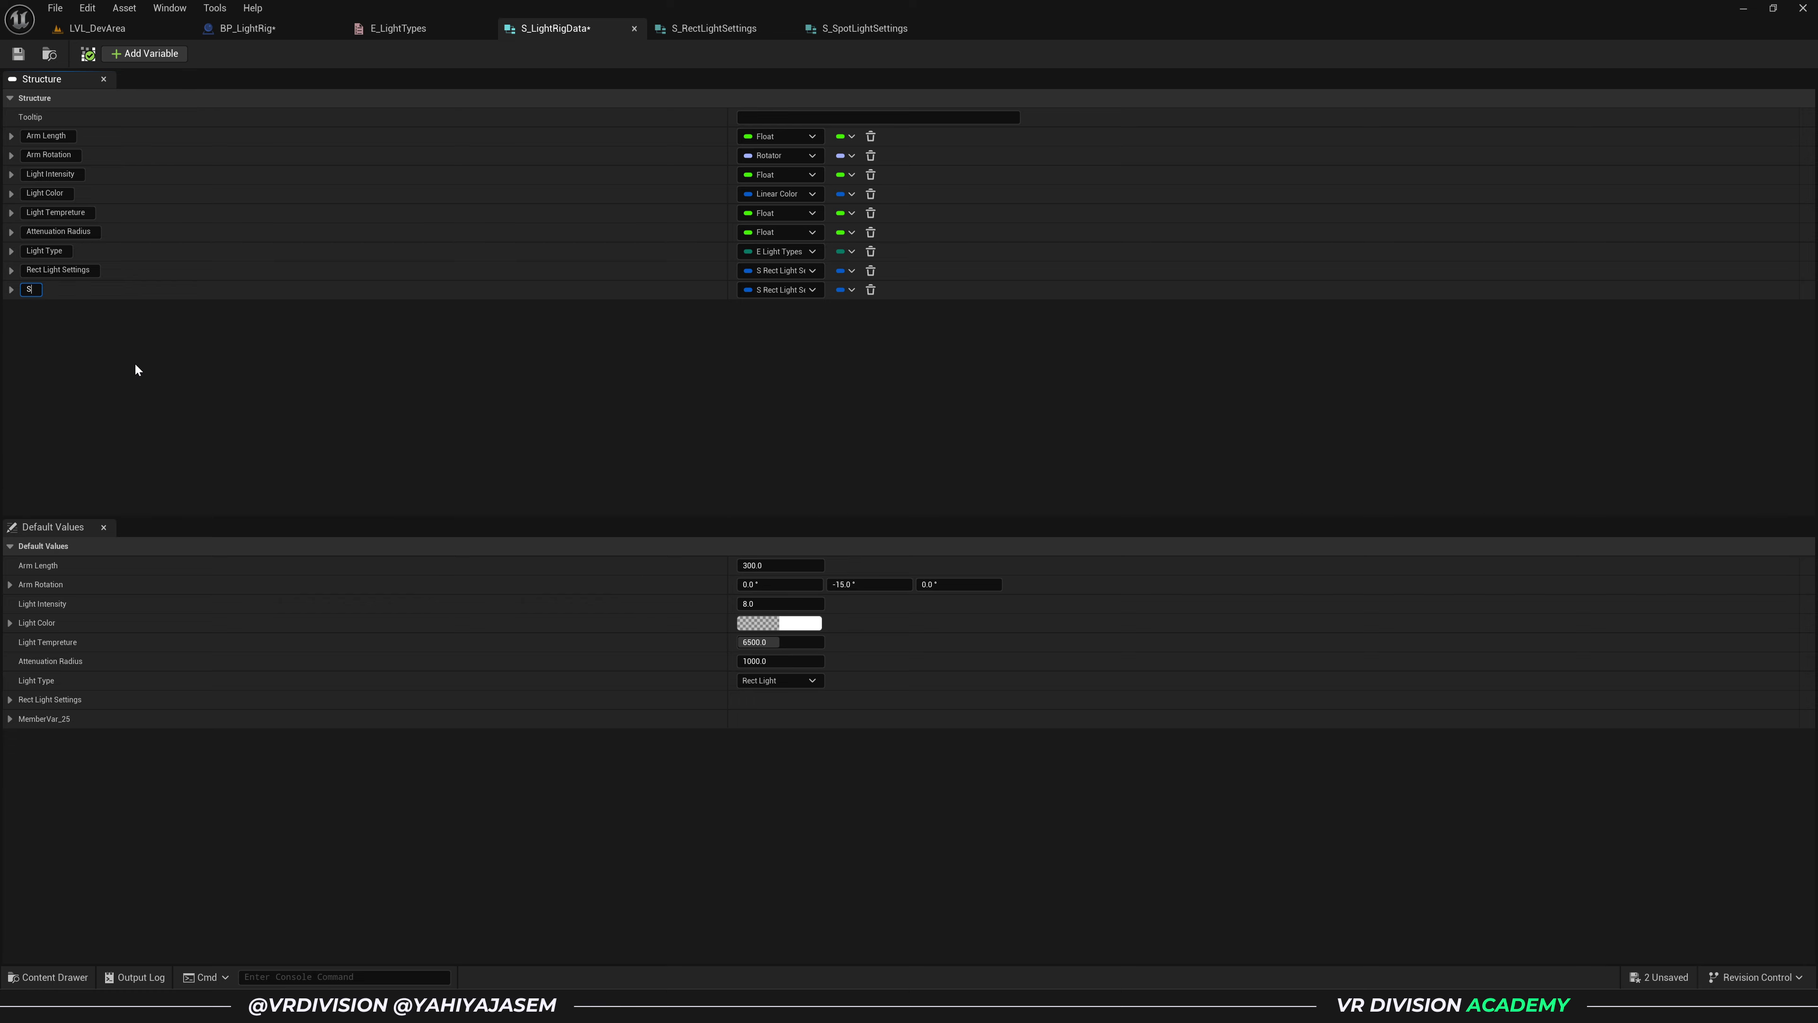
text(pot Light Settings)
key(Return)
click(781, 289)
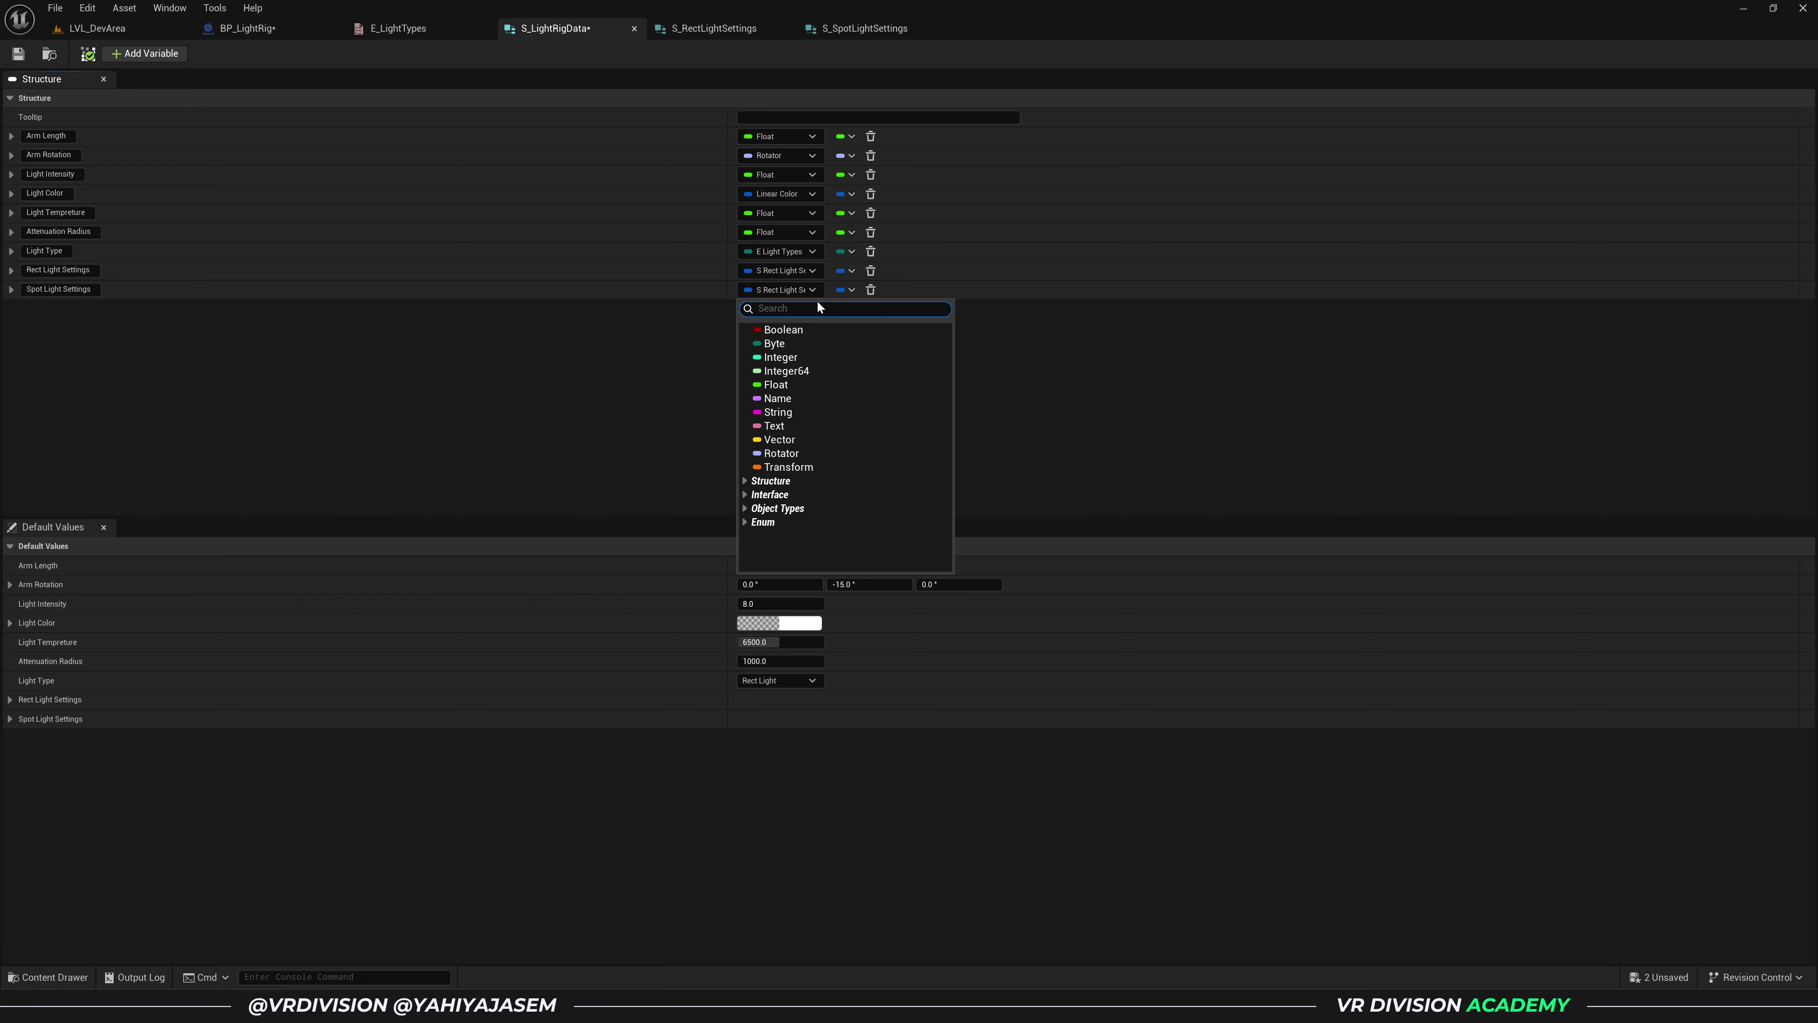
text(S spotlight)
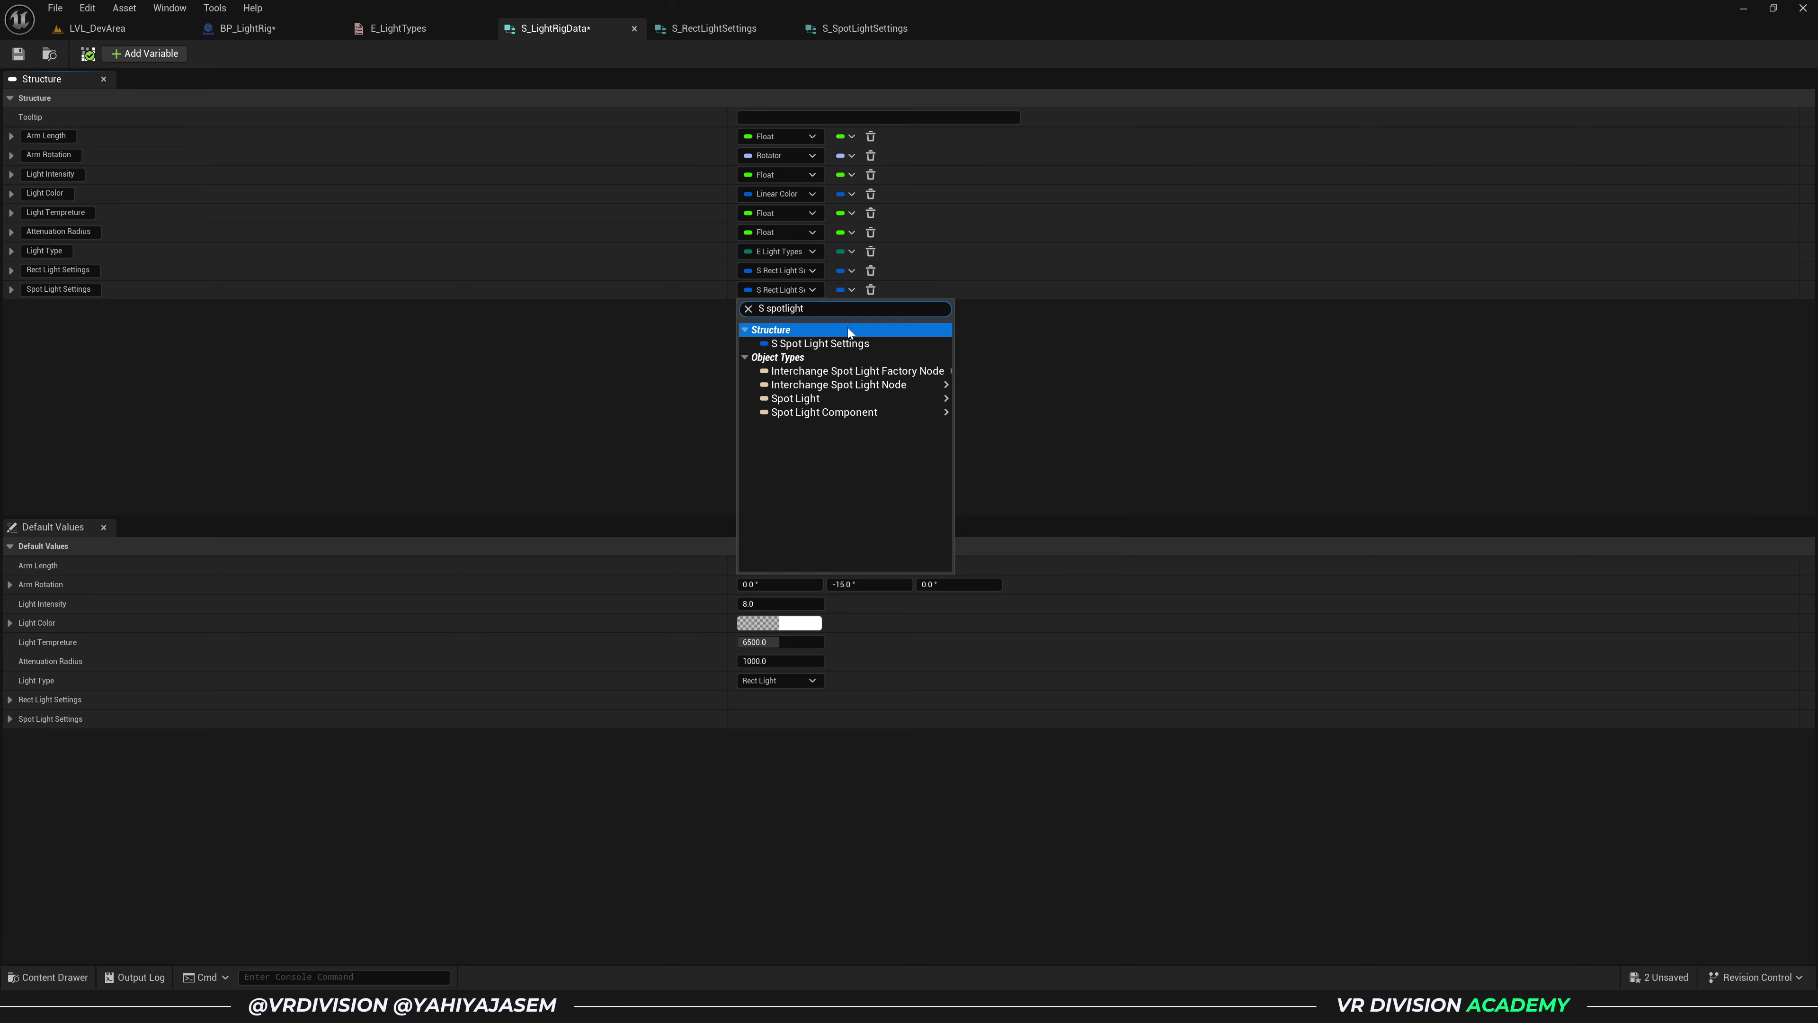
click(864, 413)
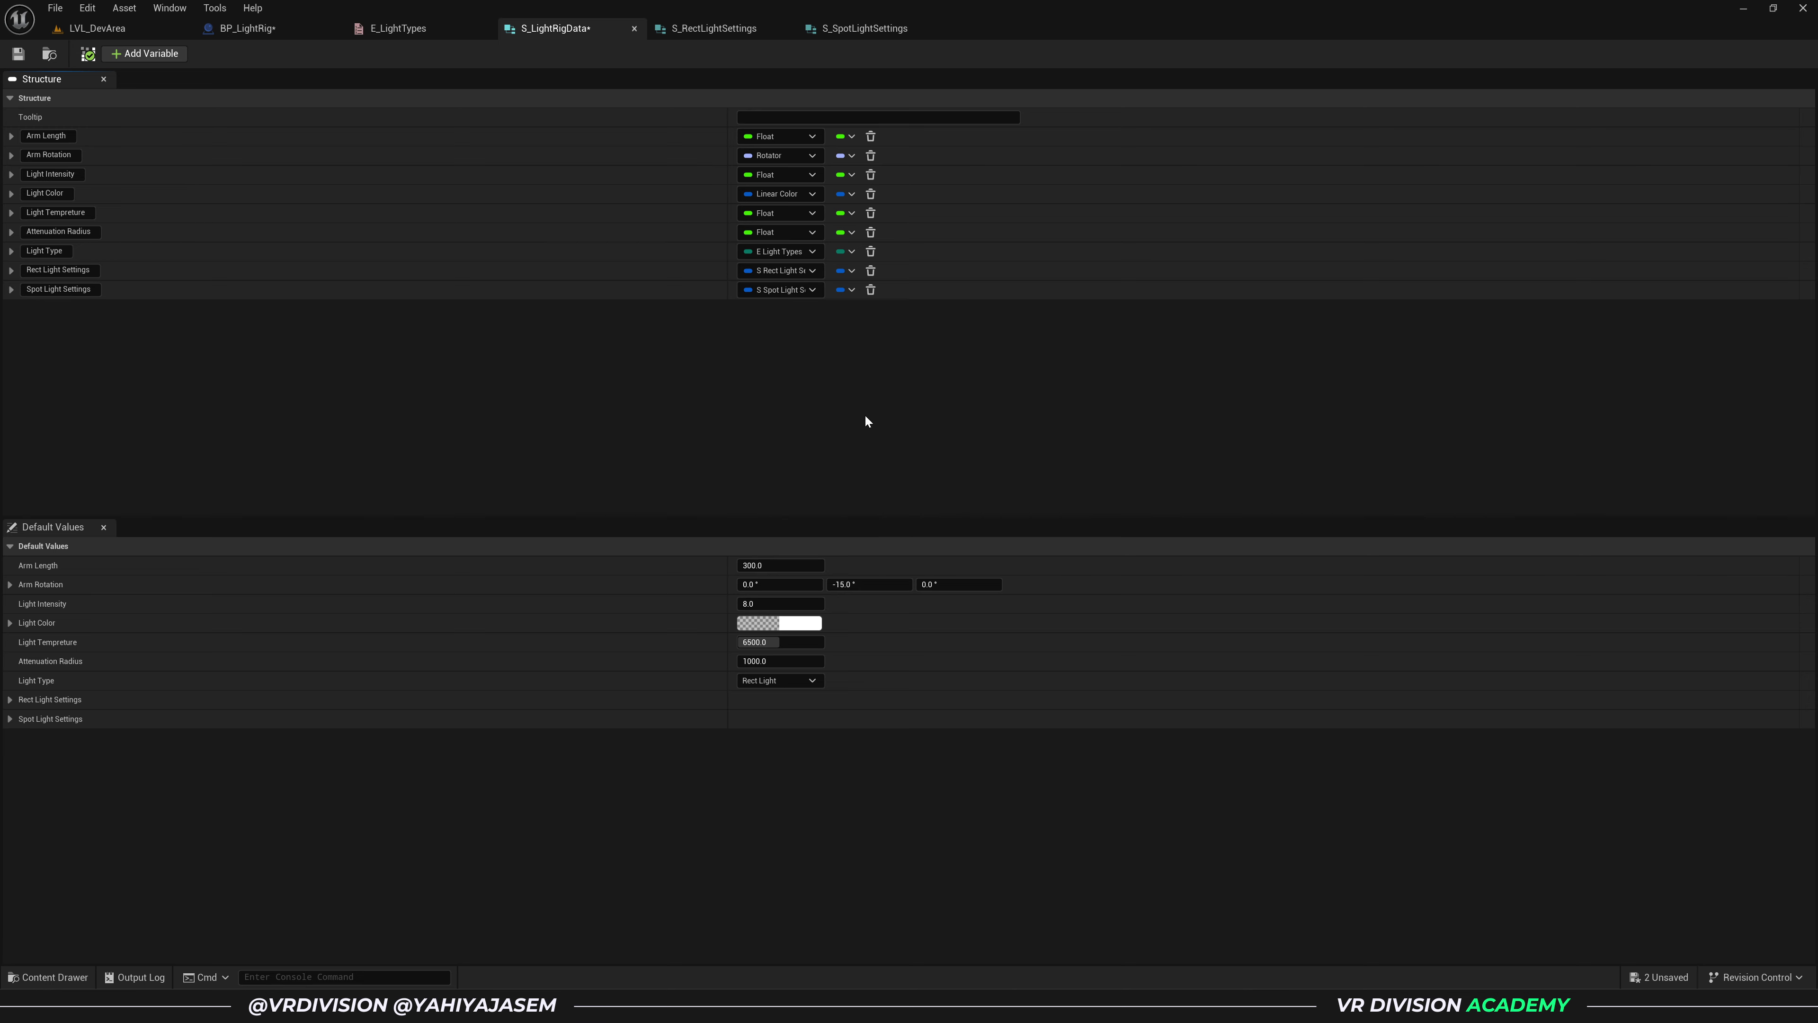
- Save S_LightRigData, expand its default Rect Light Settings and Spot Light Settings, and save all modified assets
click(18, 53)
click(12, 701)
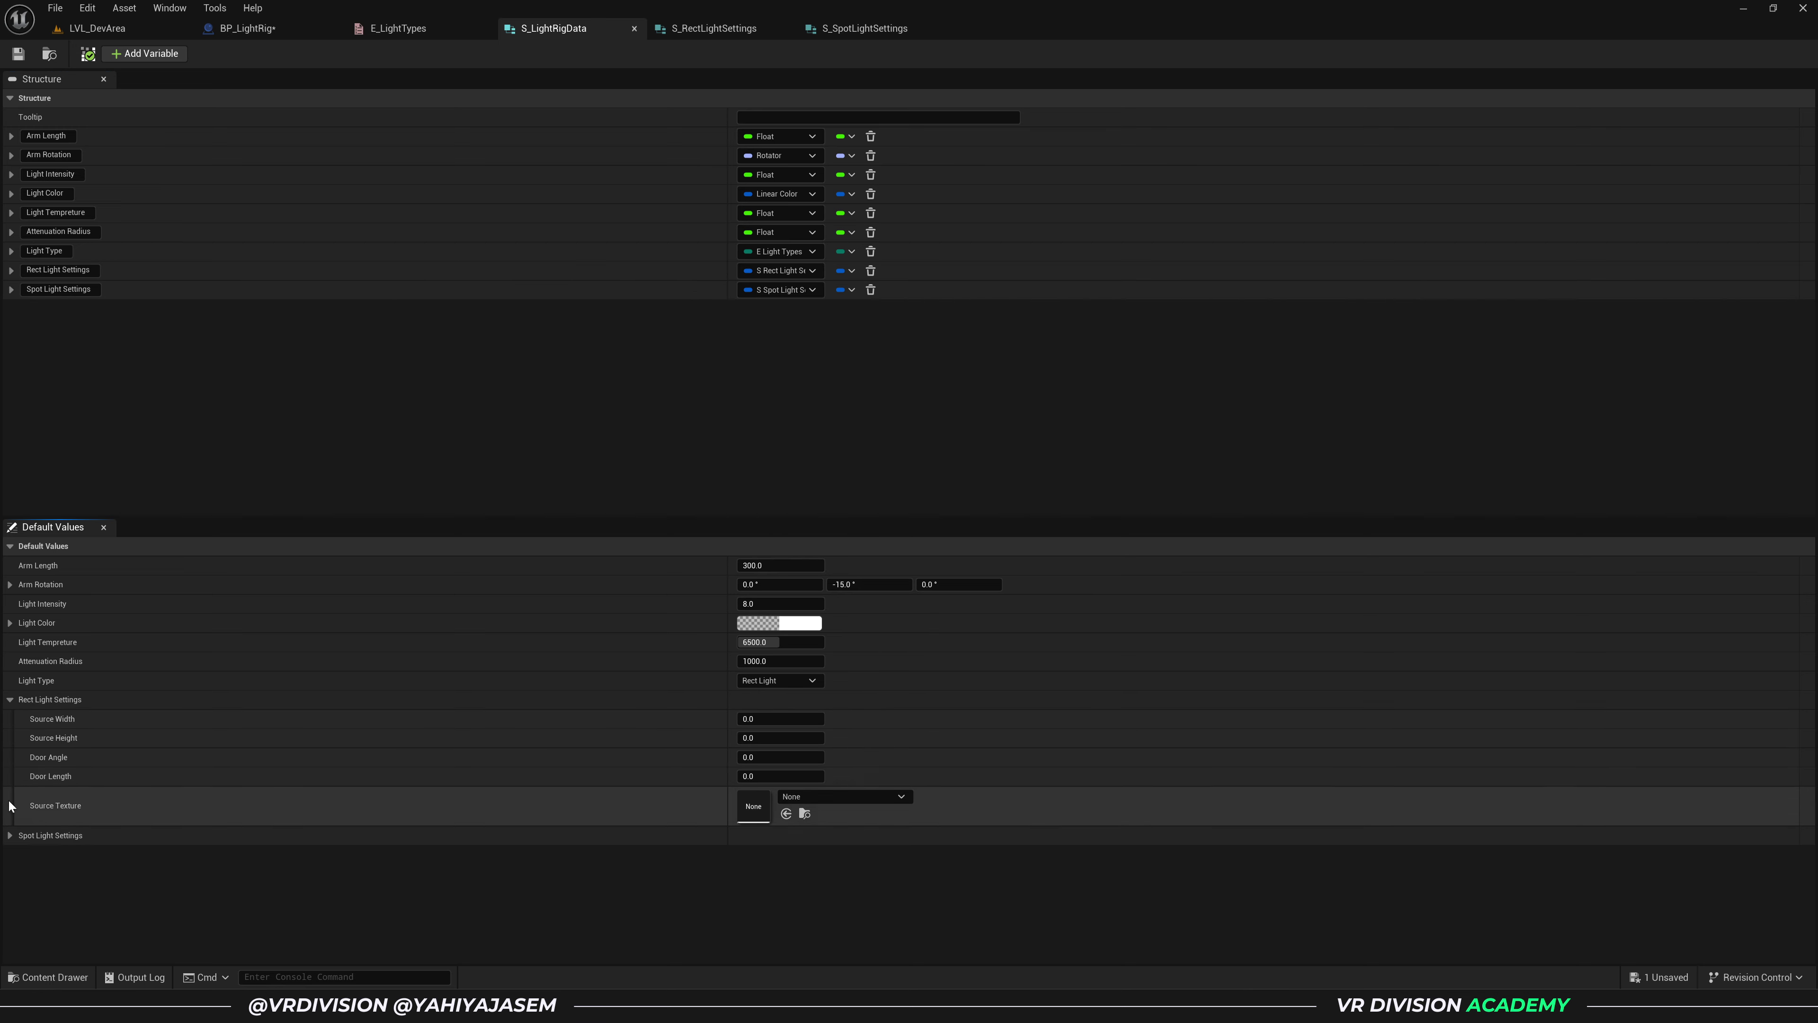
click(11, 837)
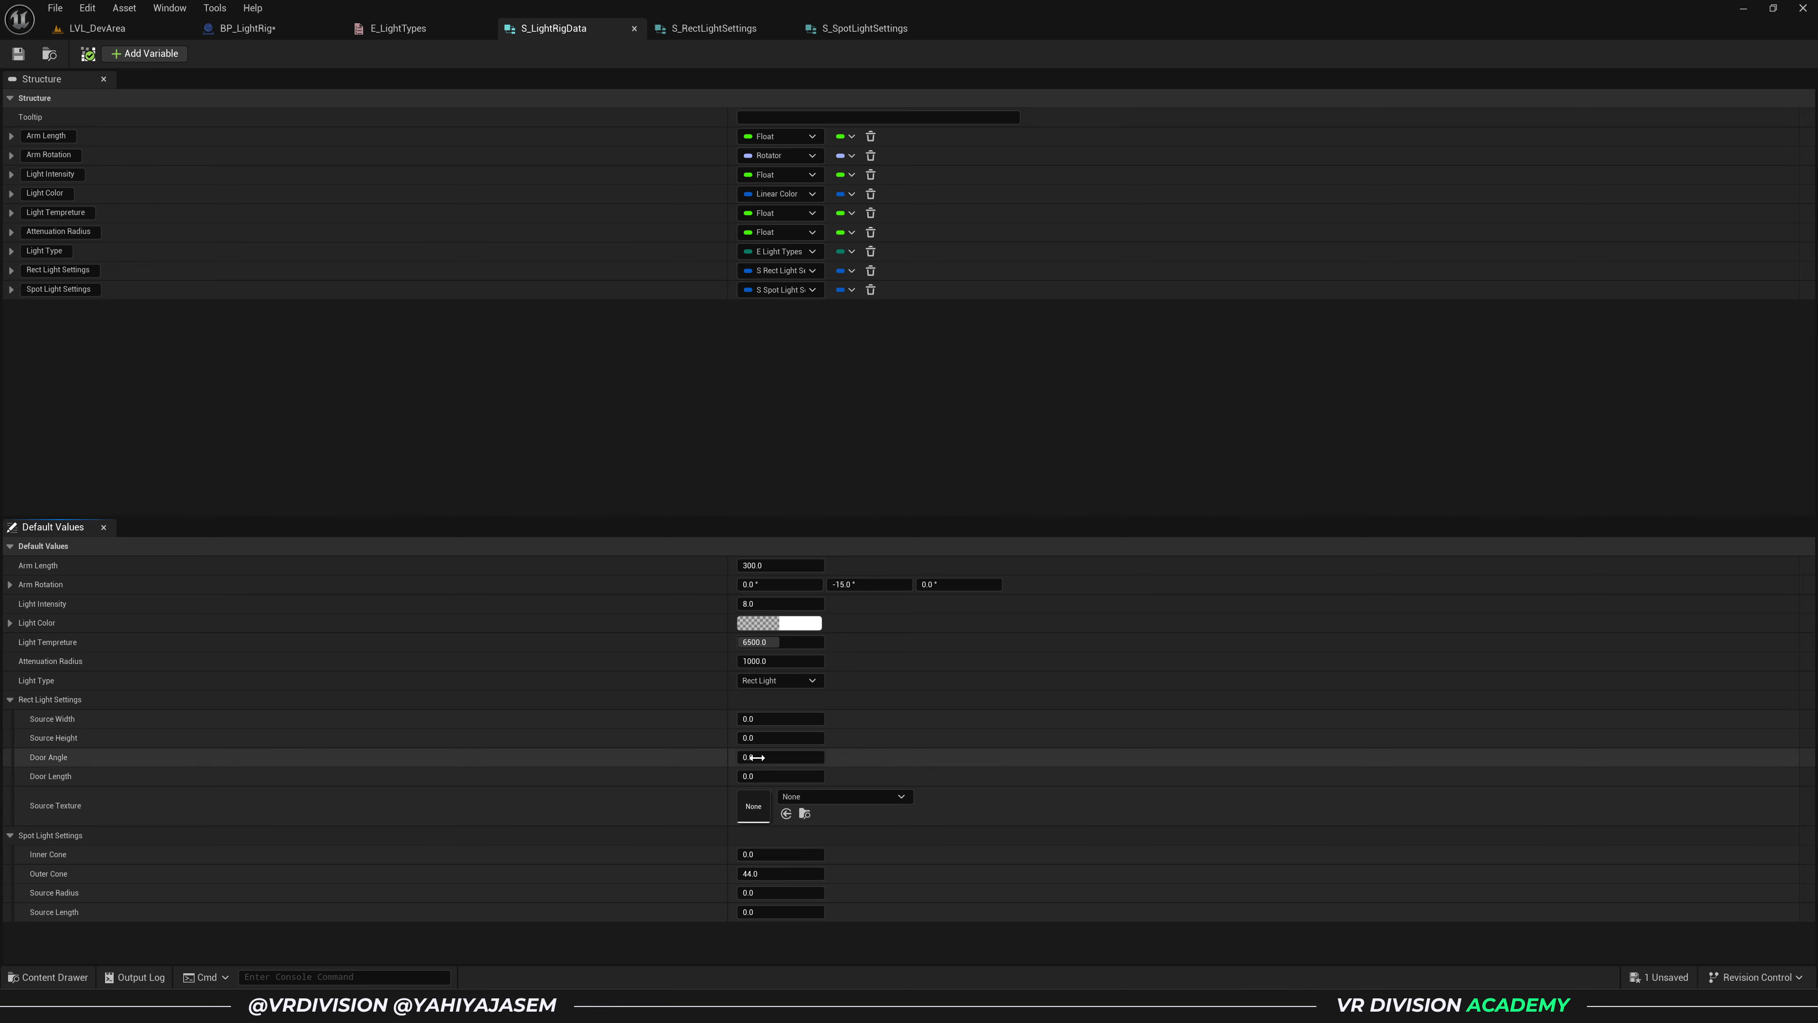
click(438, 360)
key(ctrl+shift+s)
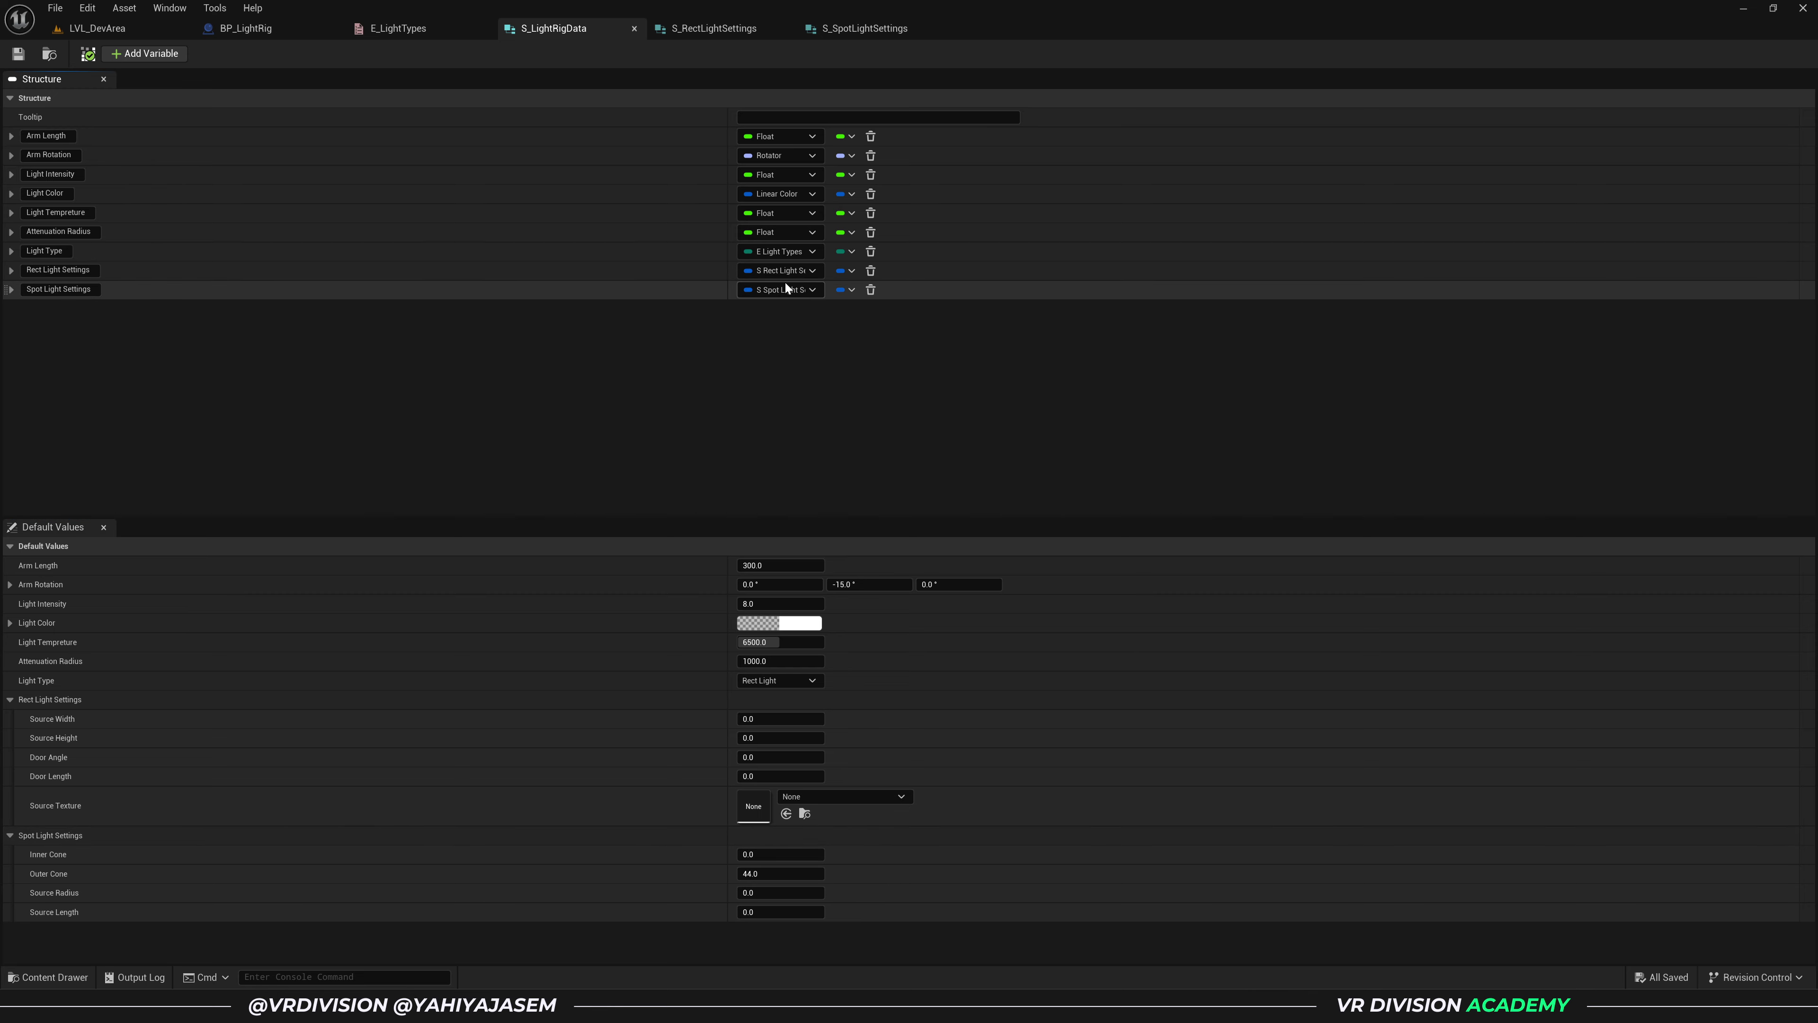
- Set the Rect Light Settings defaults in S_LightRigData to Source Width 64, Source Height 64, Door Angle 88 and Door Length 20, and save
click(730, 31)
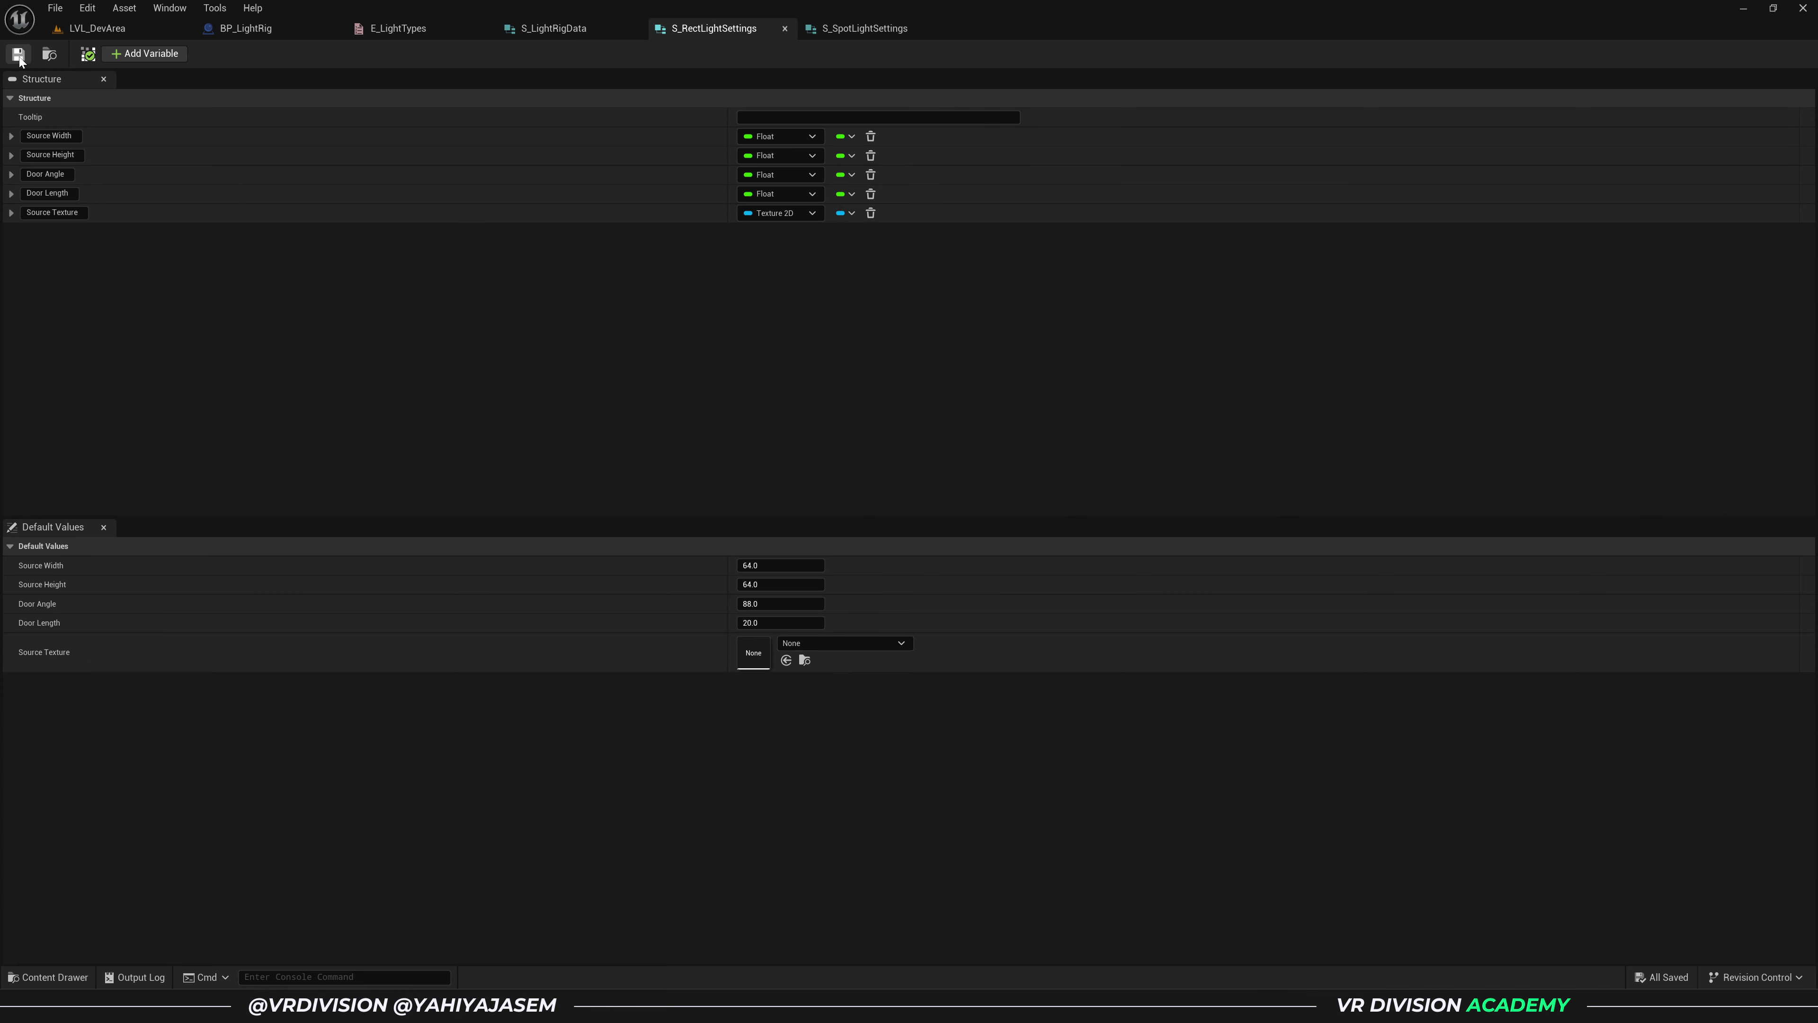
click(534, 32)
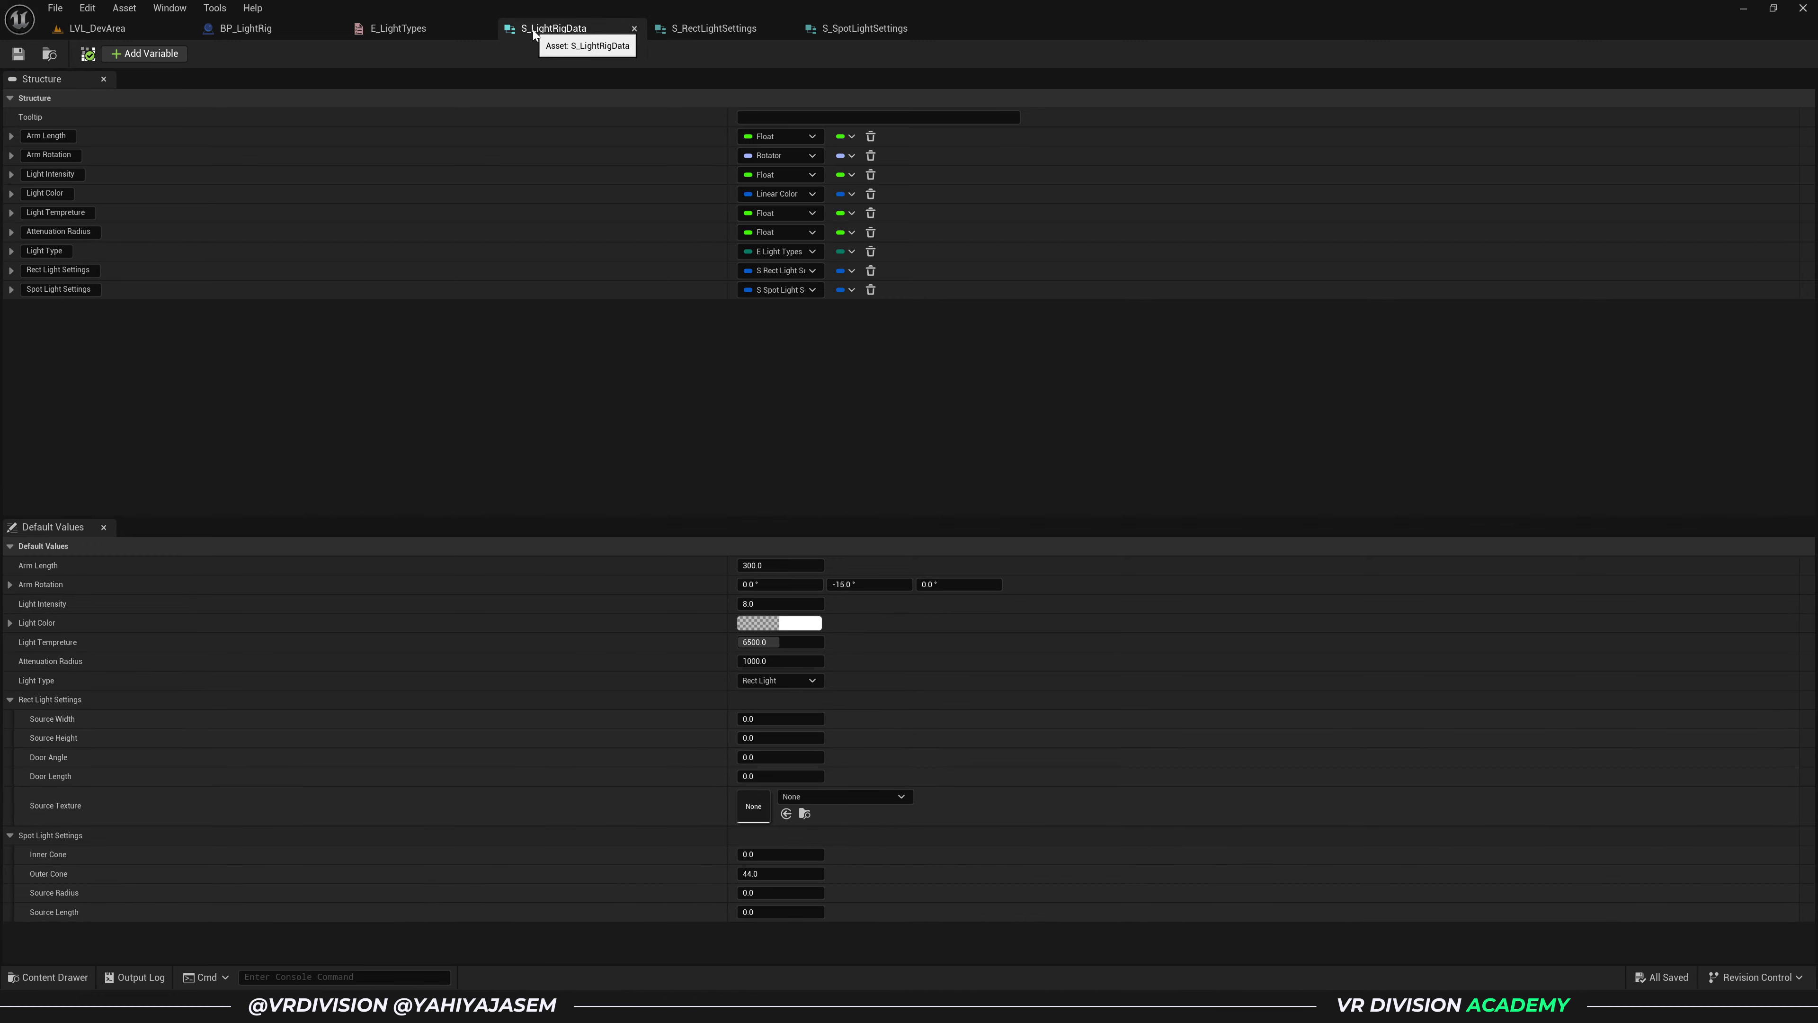
click(755, 718)
text(64)
key(Tab)
text(64)
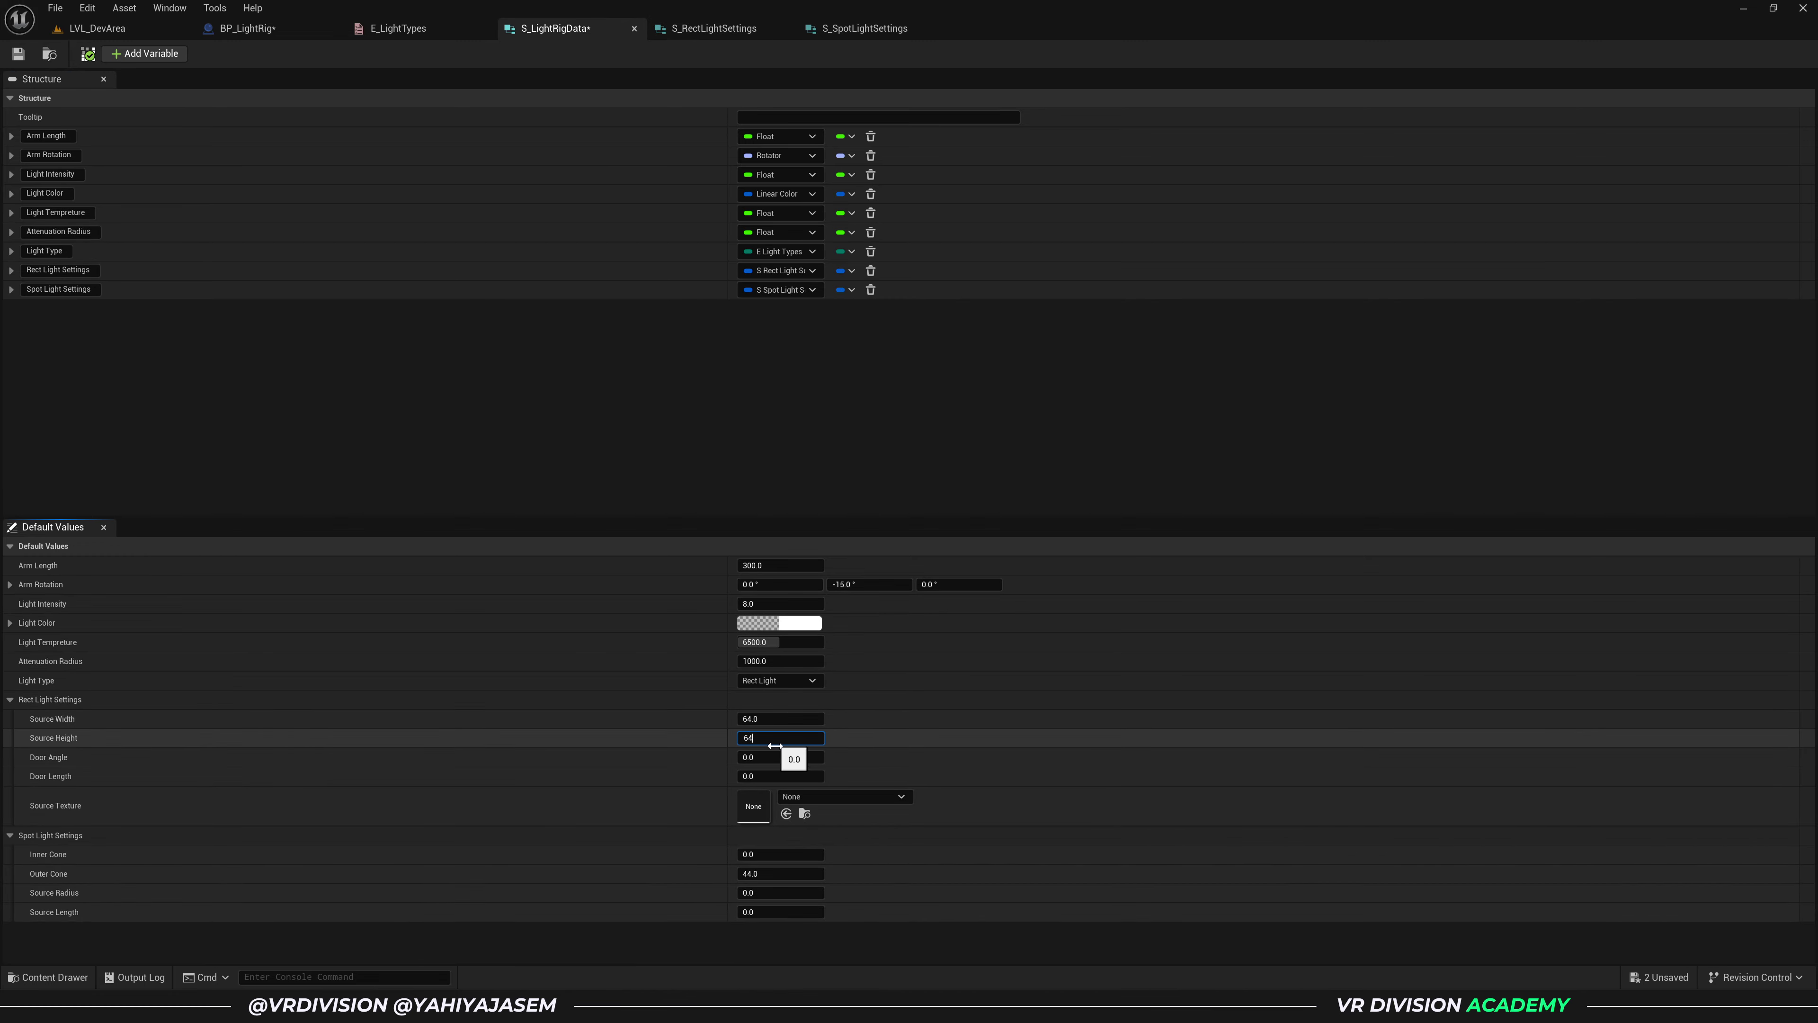
key(Tab)
text(88)
key(Tab)
text(20)
key(Return)
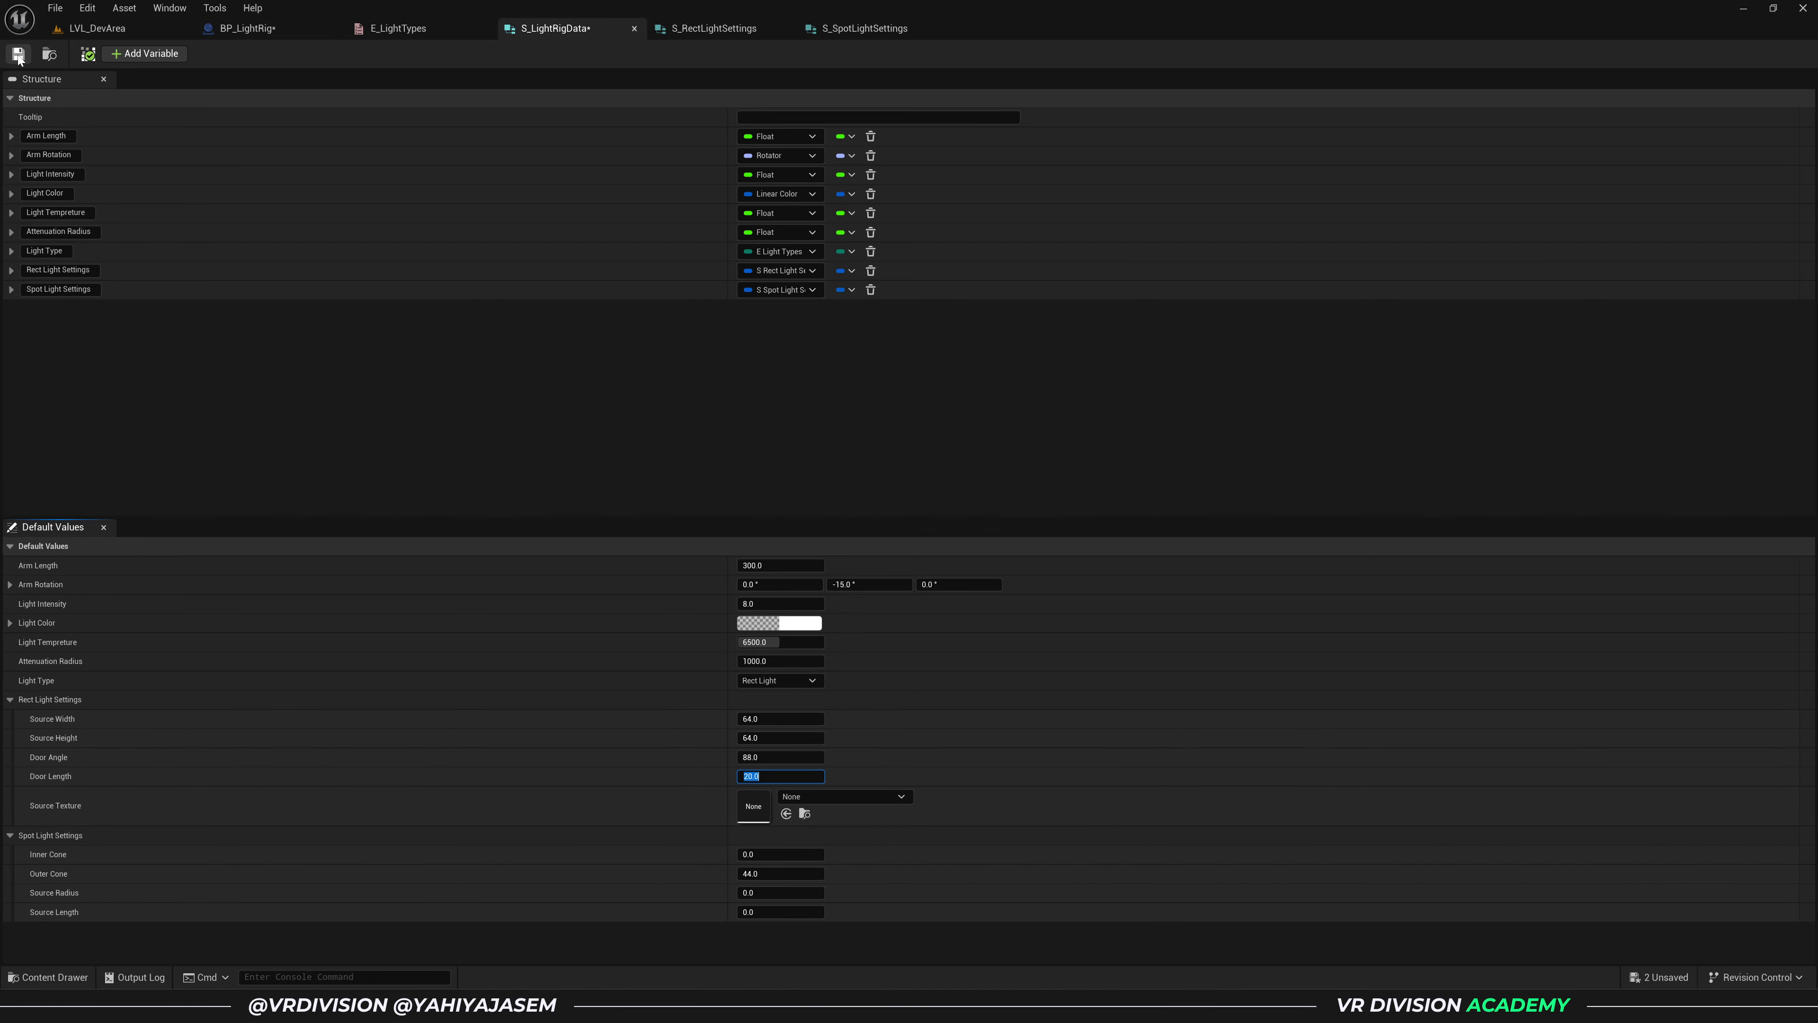
click(18, 55)
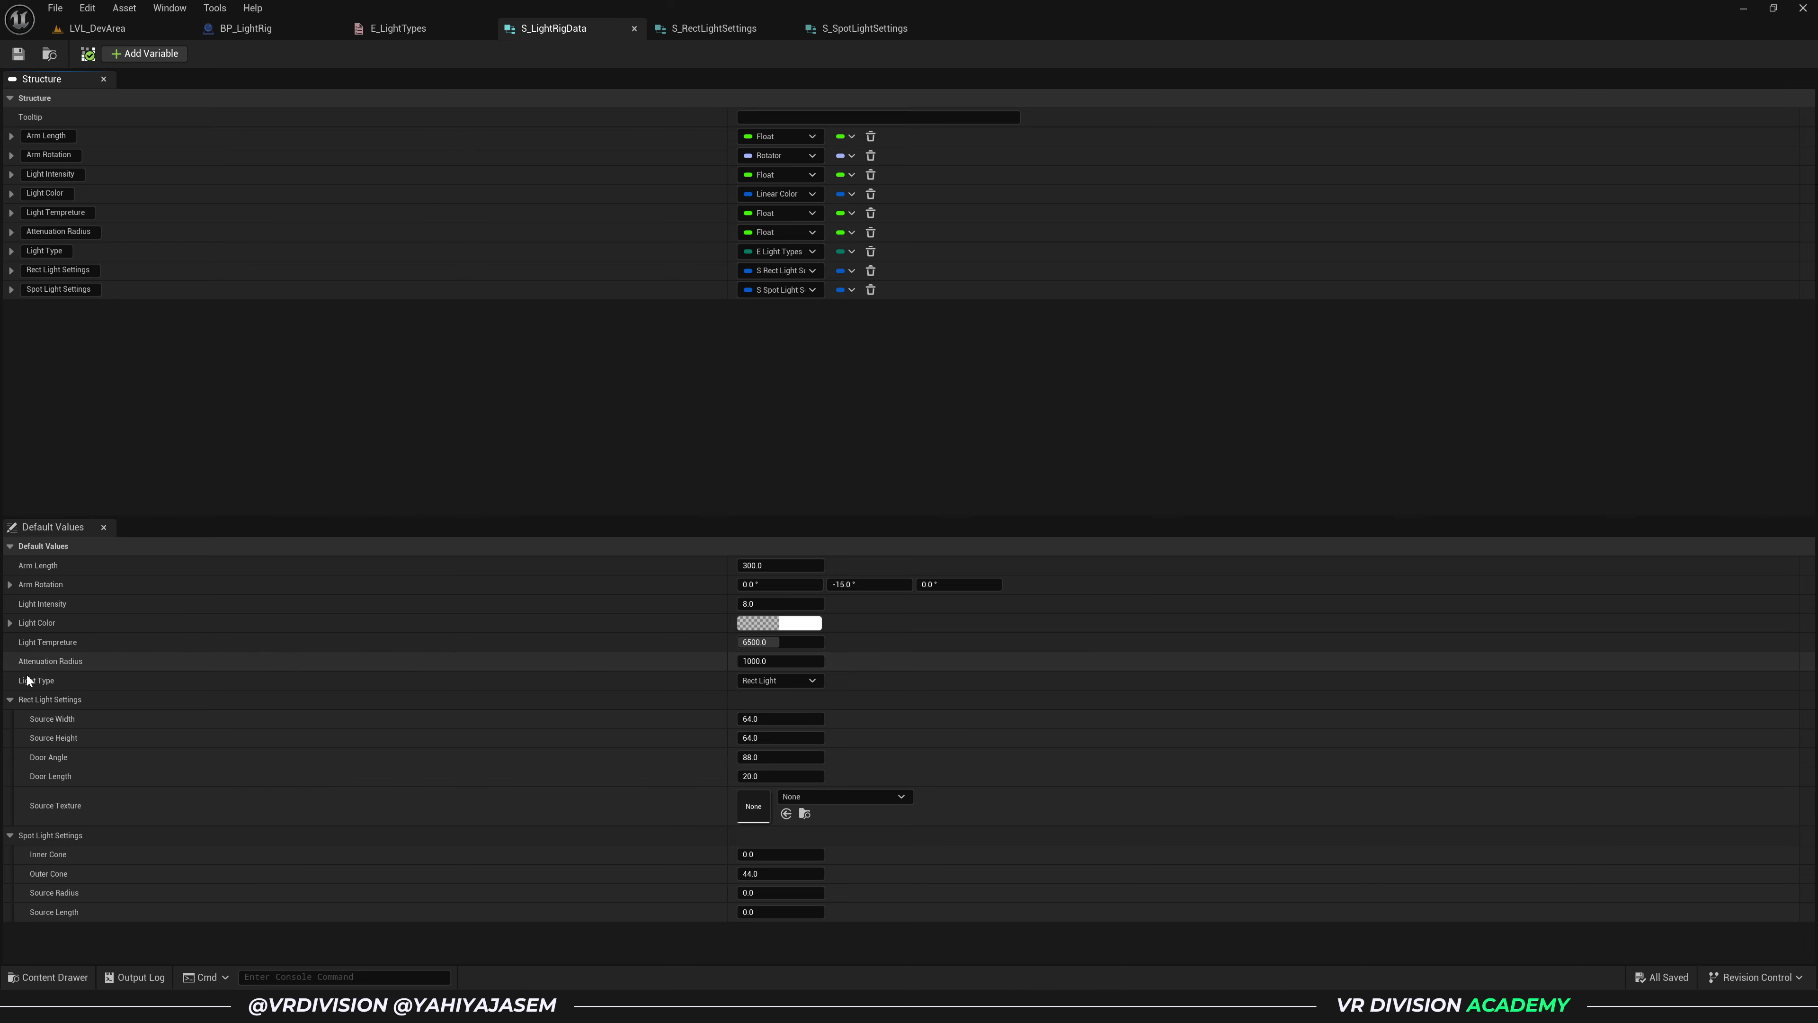
click(29, 698)
click(32, 719)
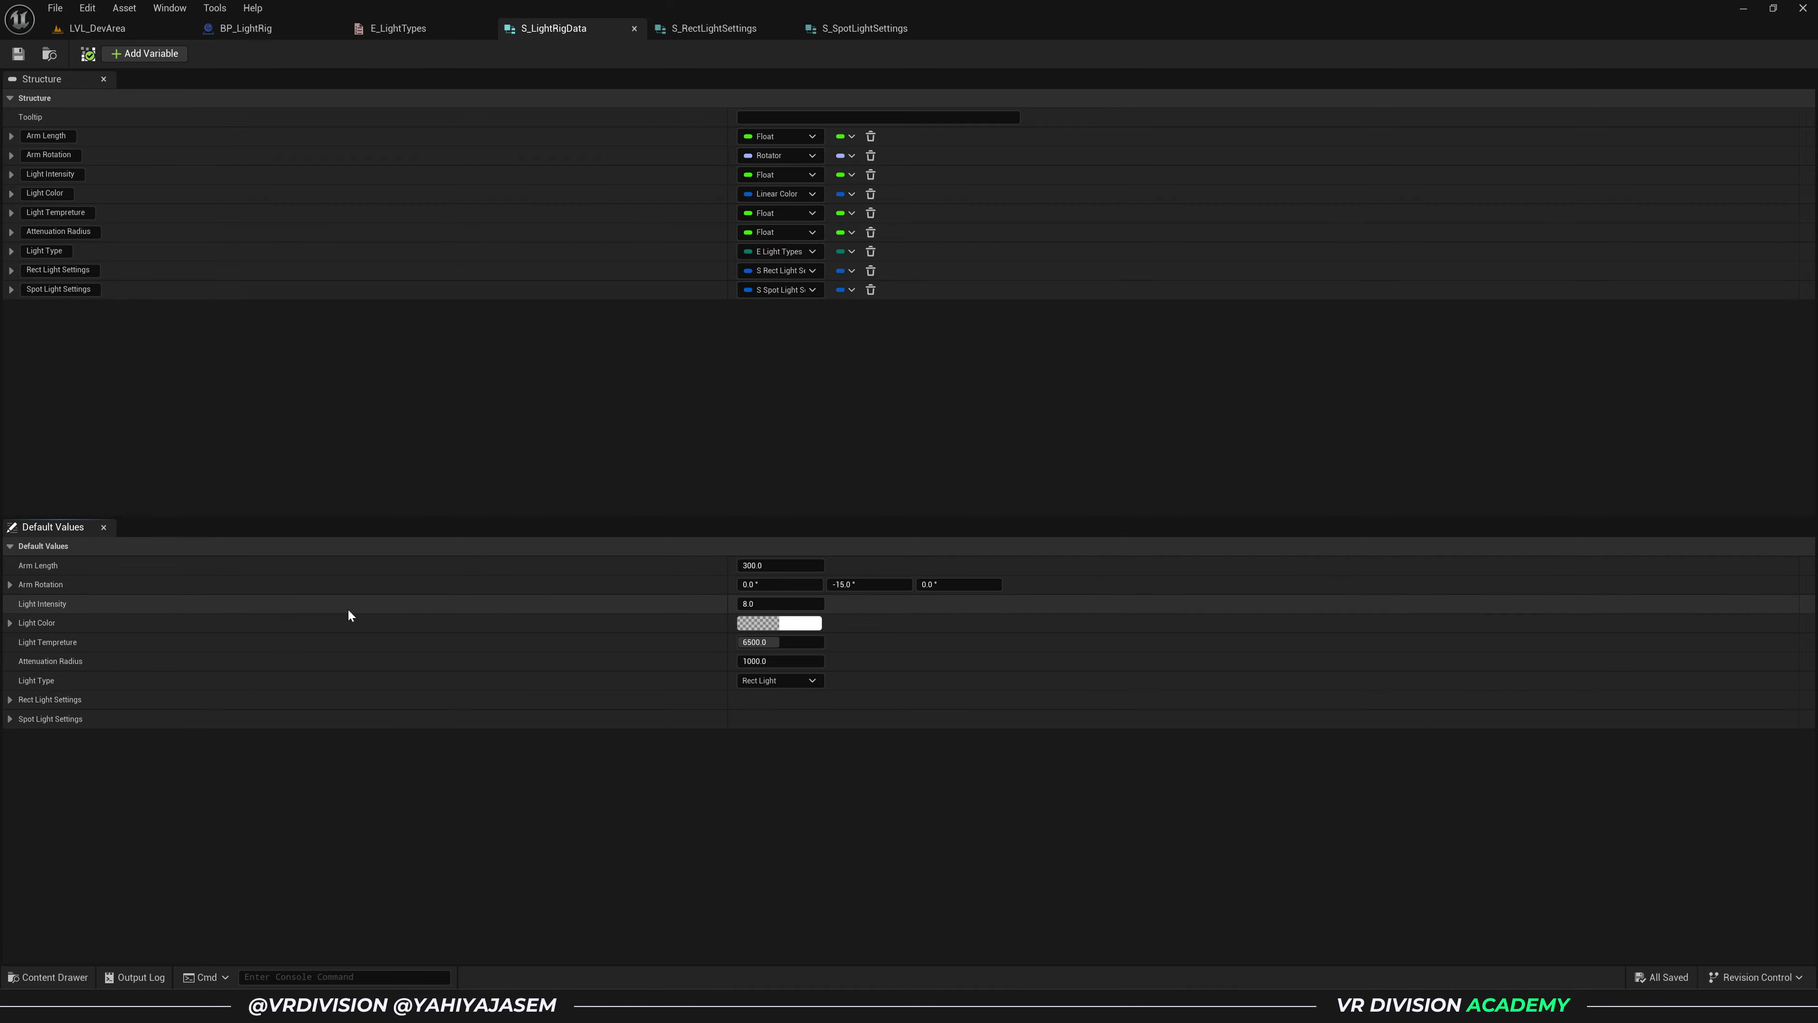
- Examine the SpotLight's light properties and the Lights Setup elements of BP_LightRig in LVL_DevArea
click(63, 10)
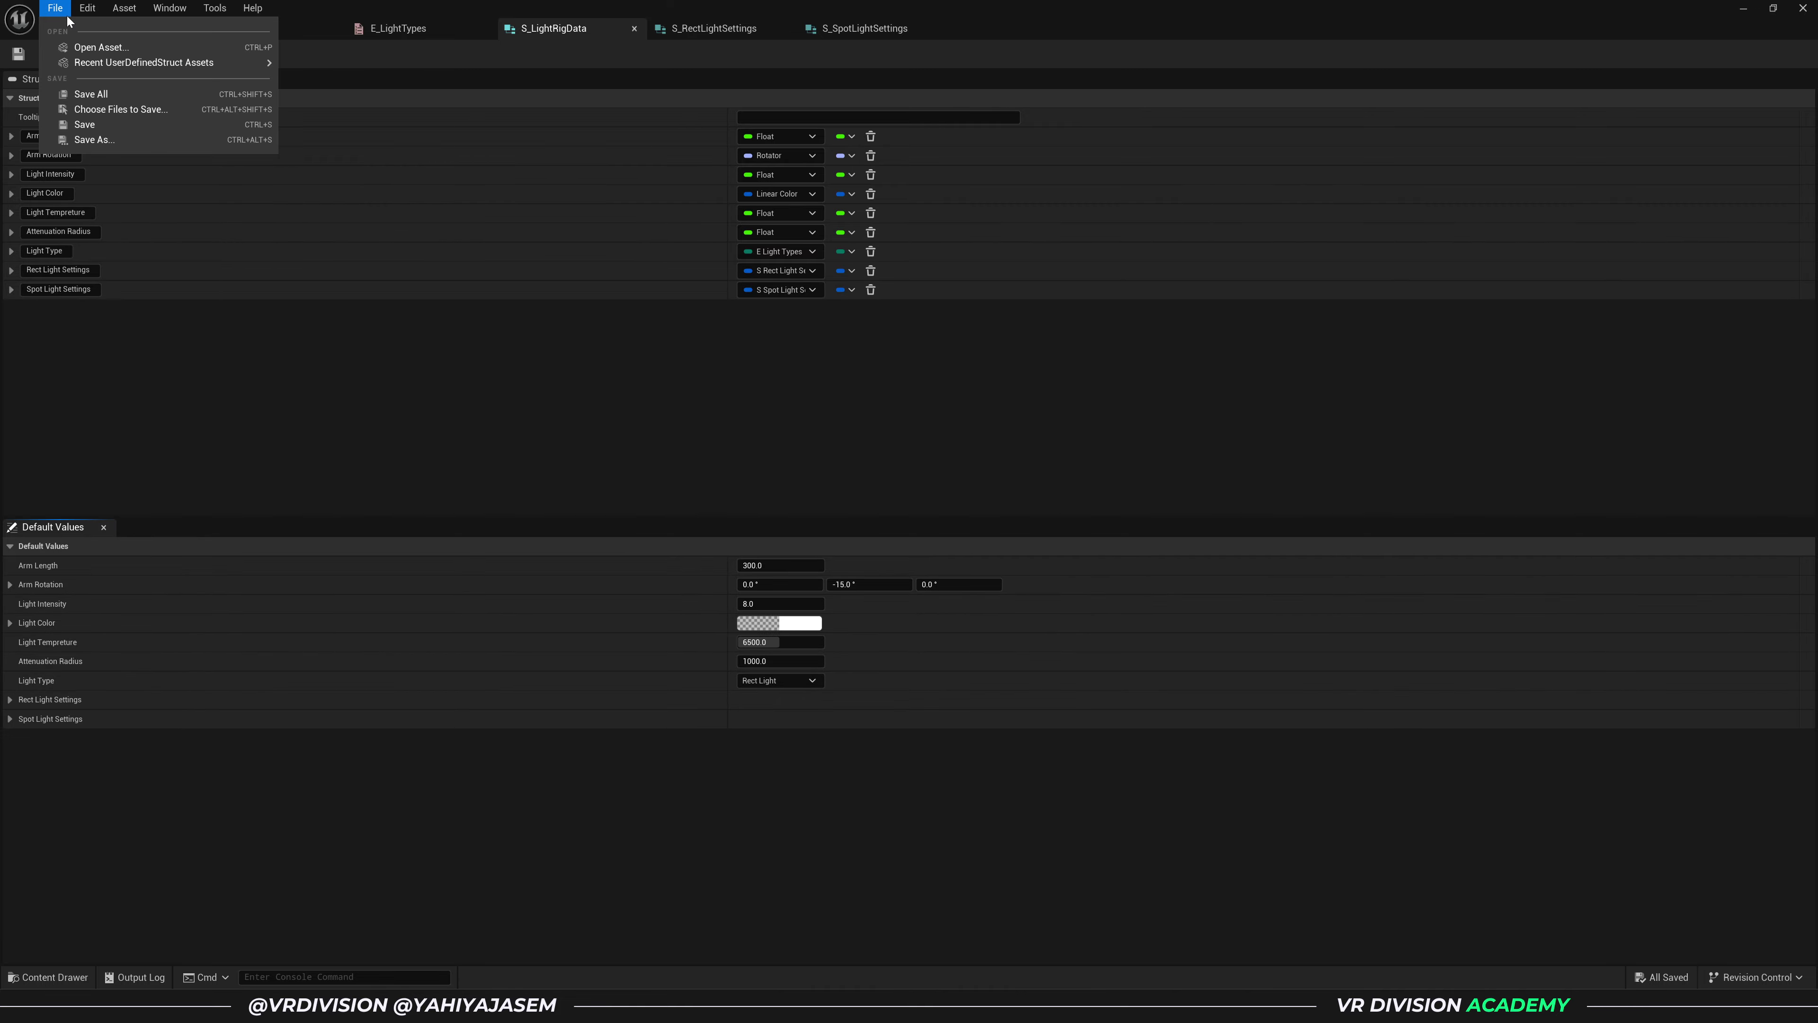
click(70, 11)
click(136, 30)
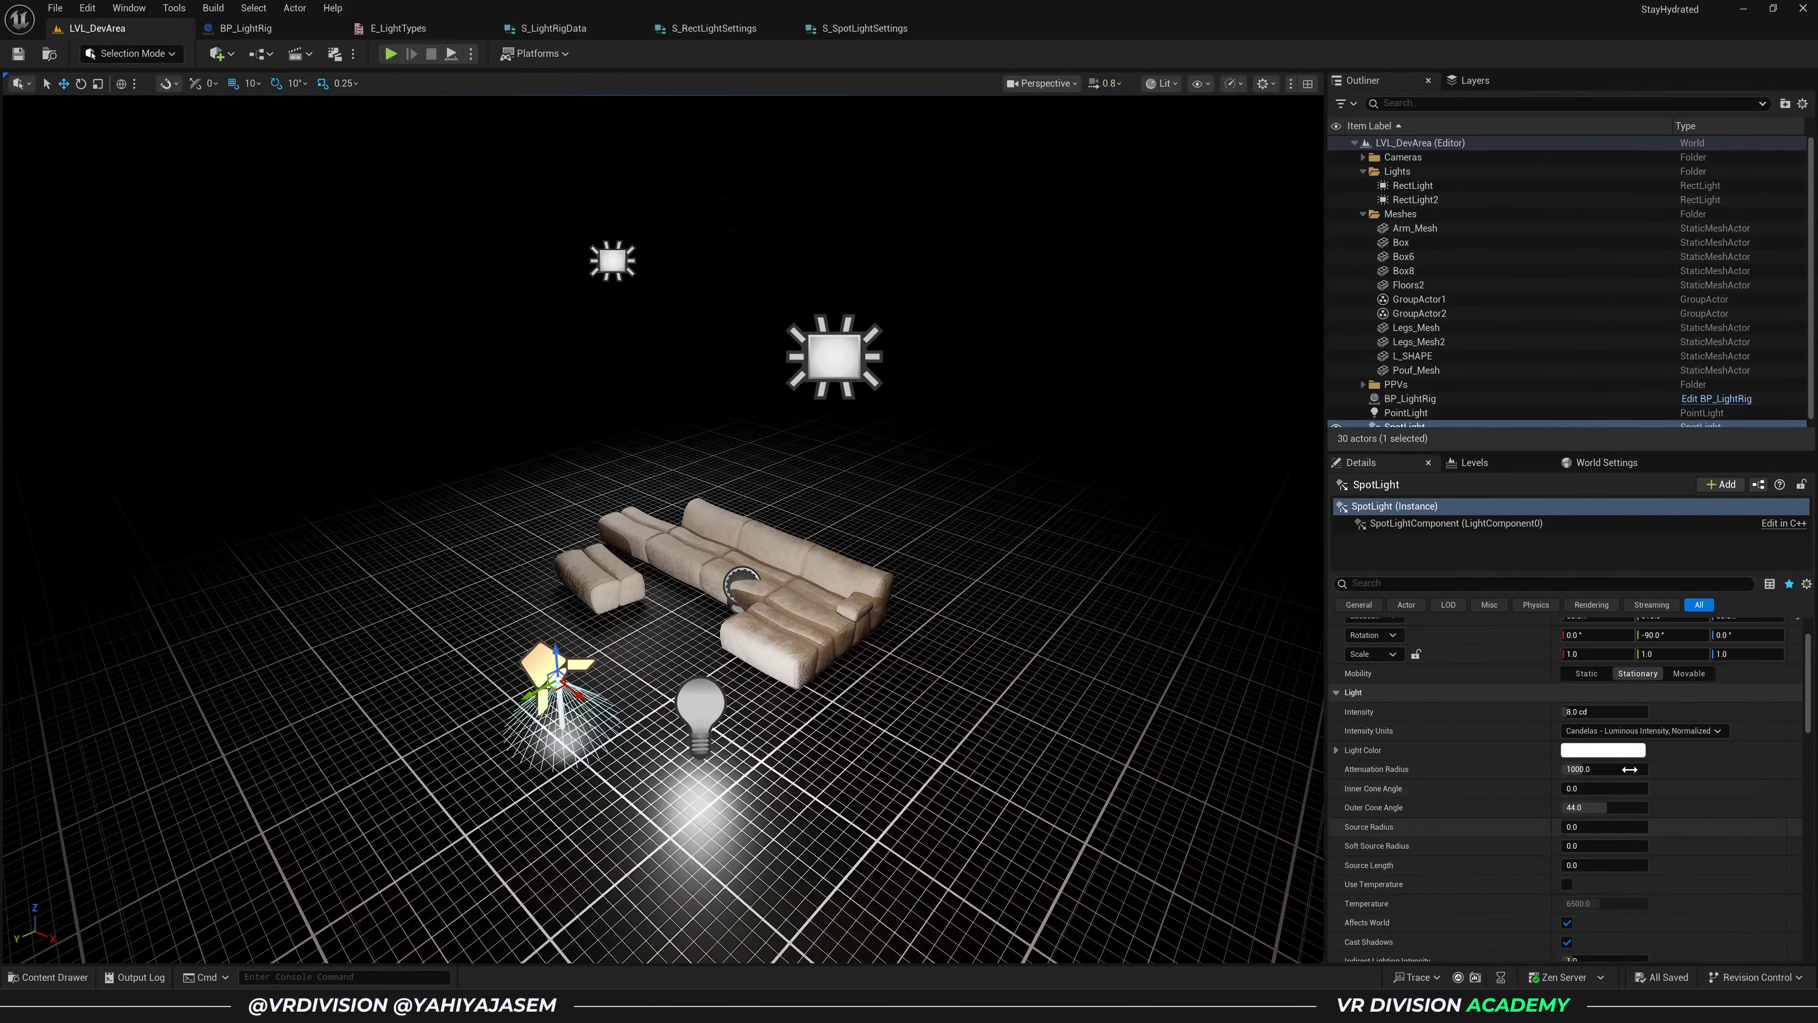
scroll(1596, 876, down, 2)
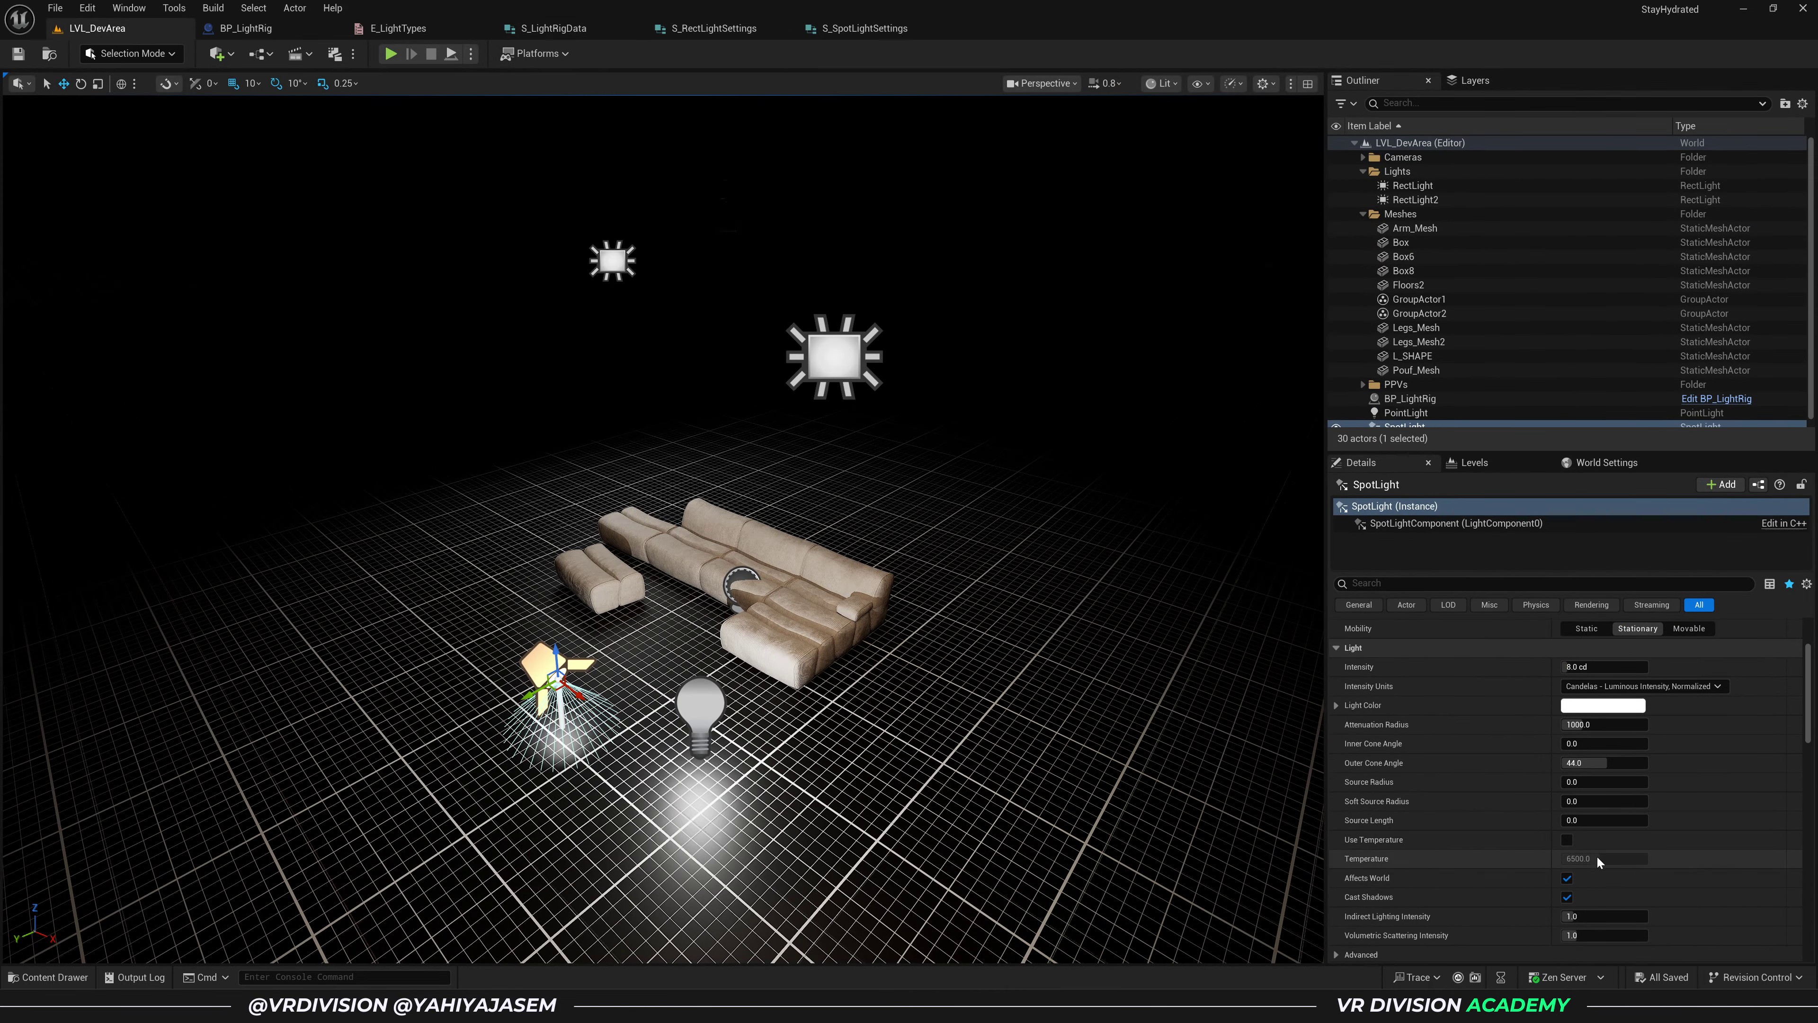
click(733, 591)
click(737, 576)
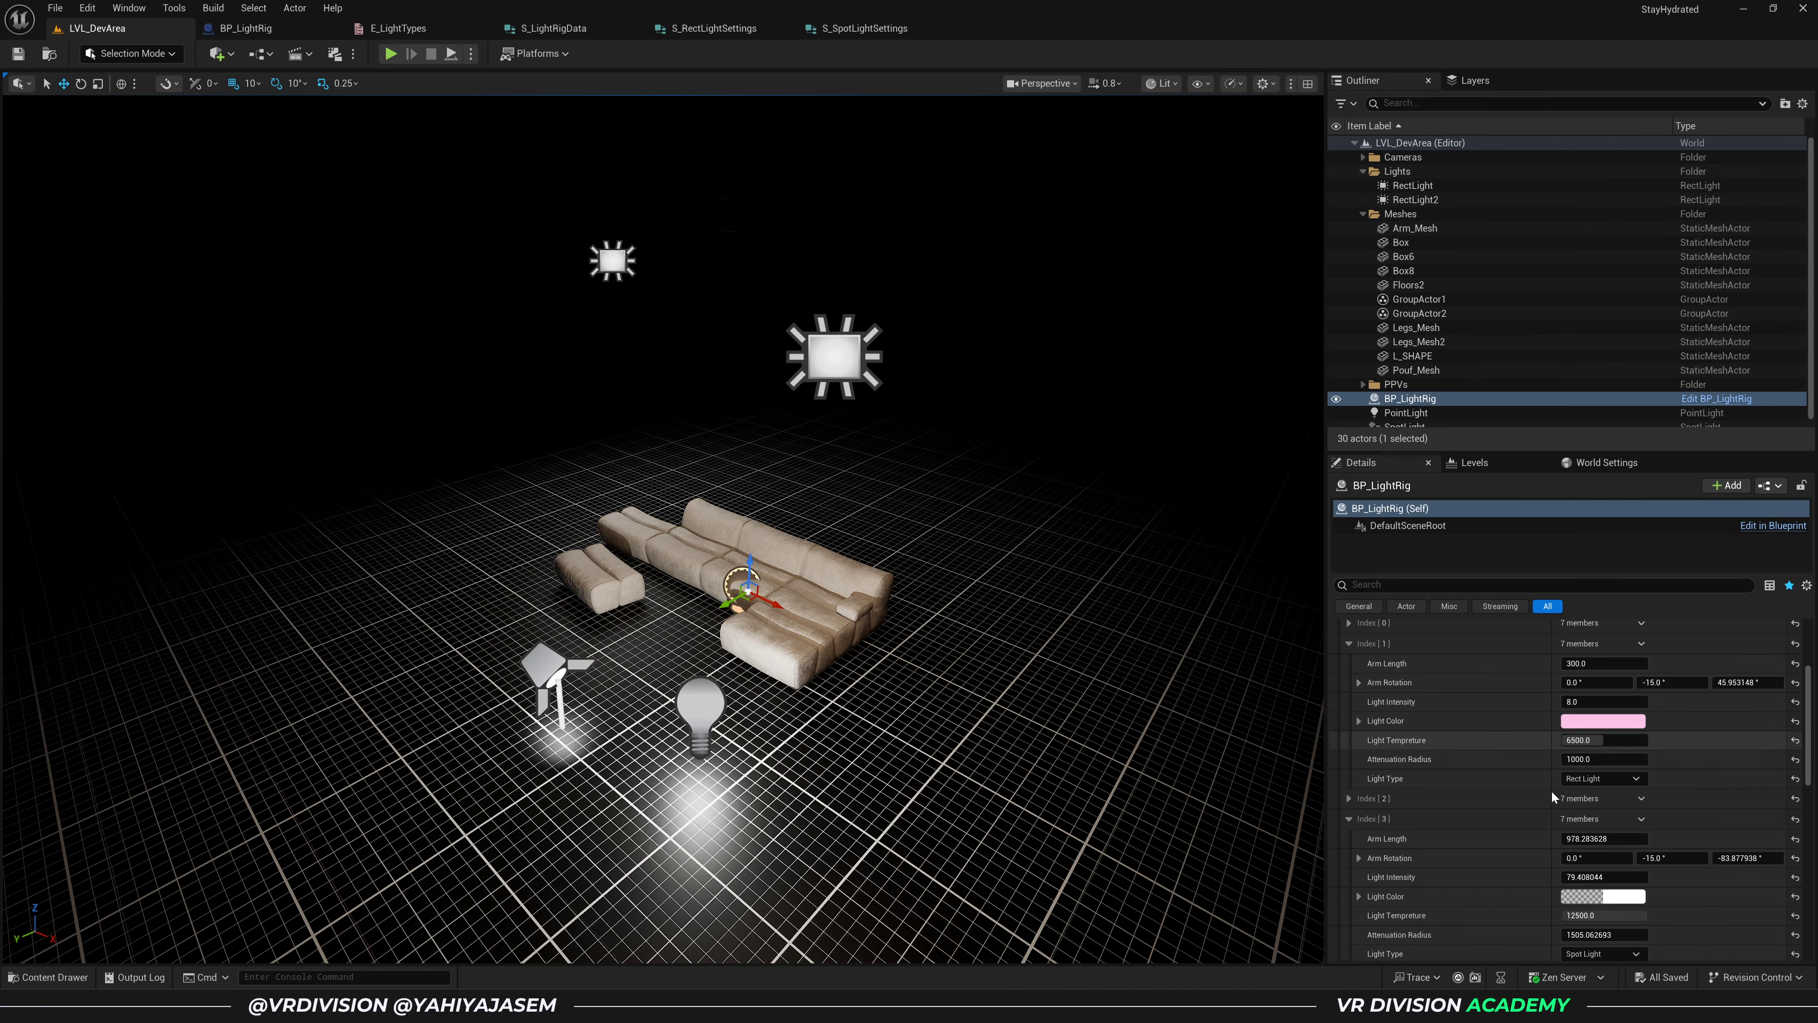
scroll(1503, 752, down, 1)
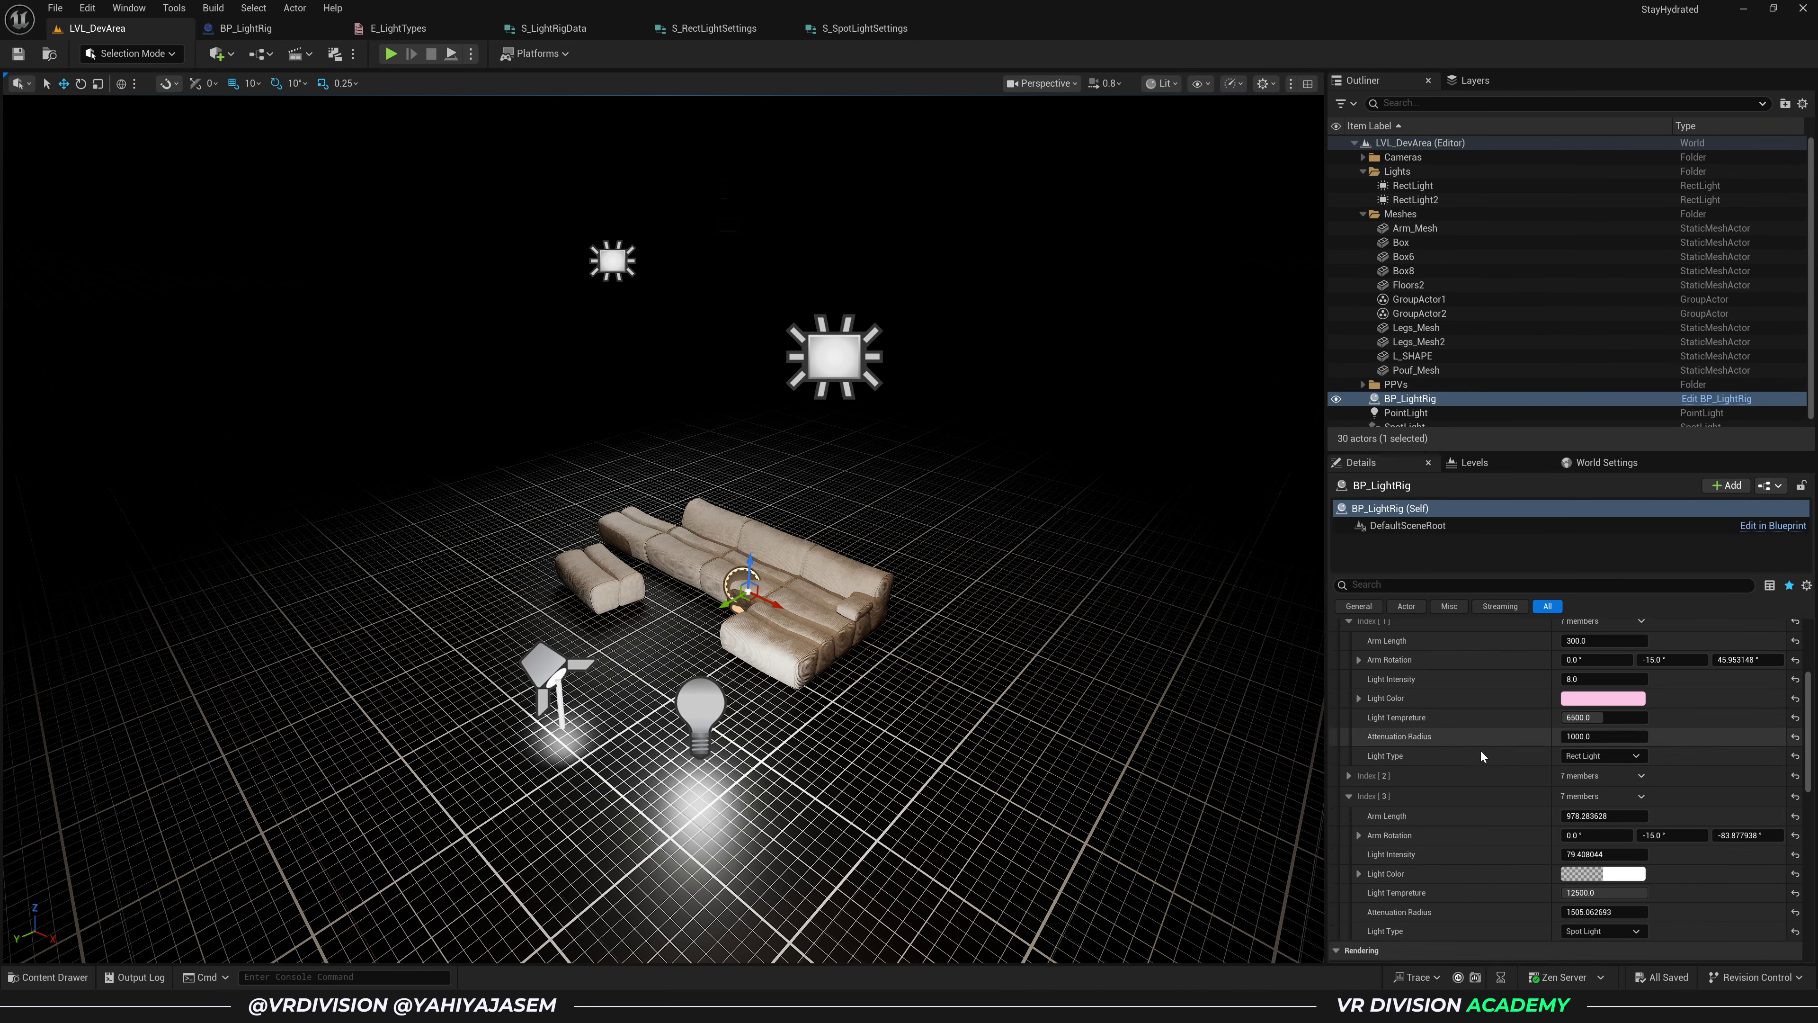
scroll(1454, 732, up, 2)
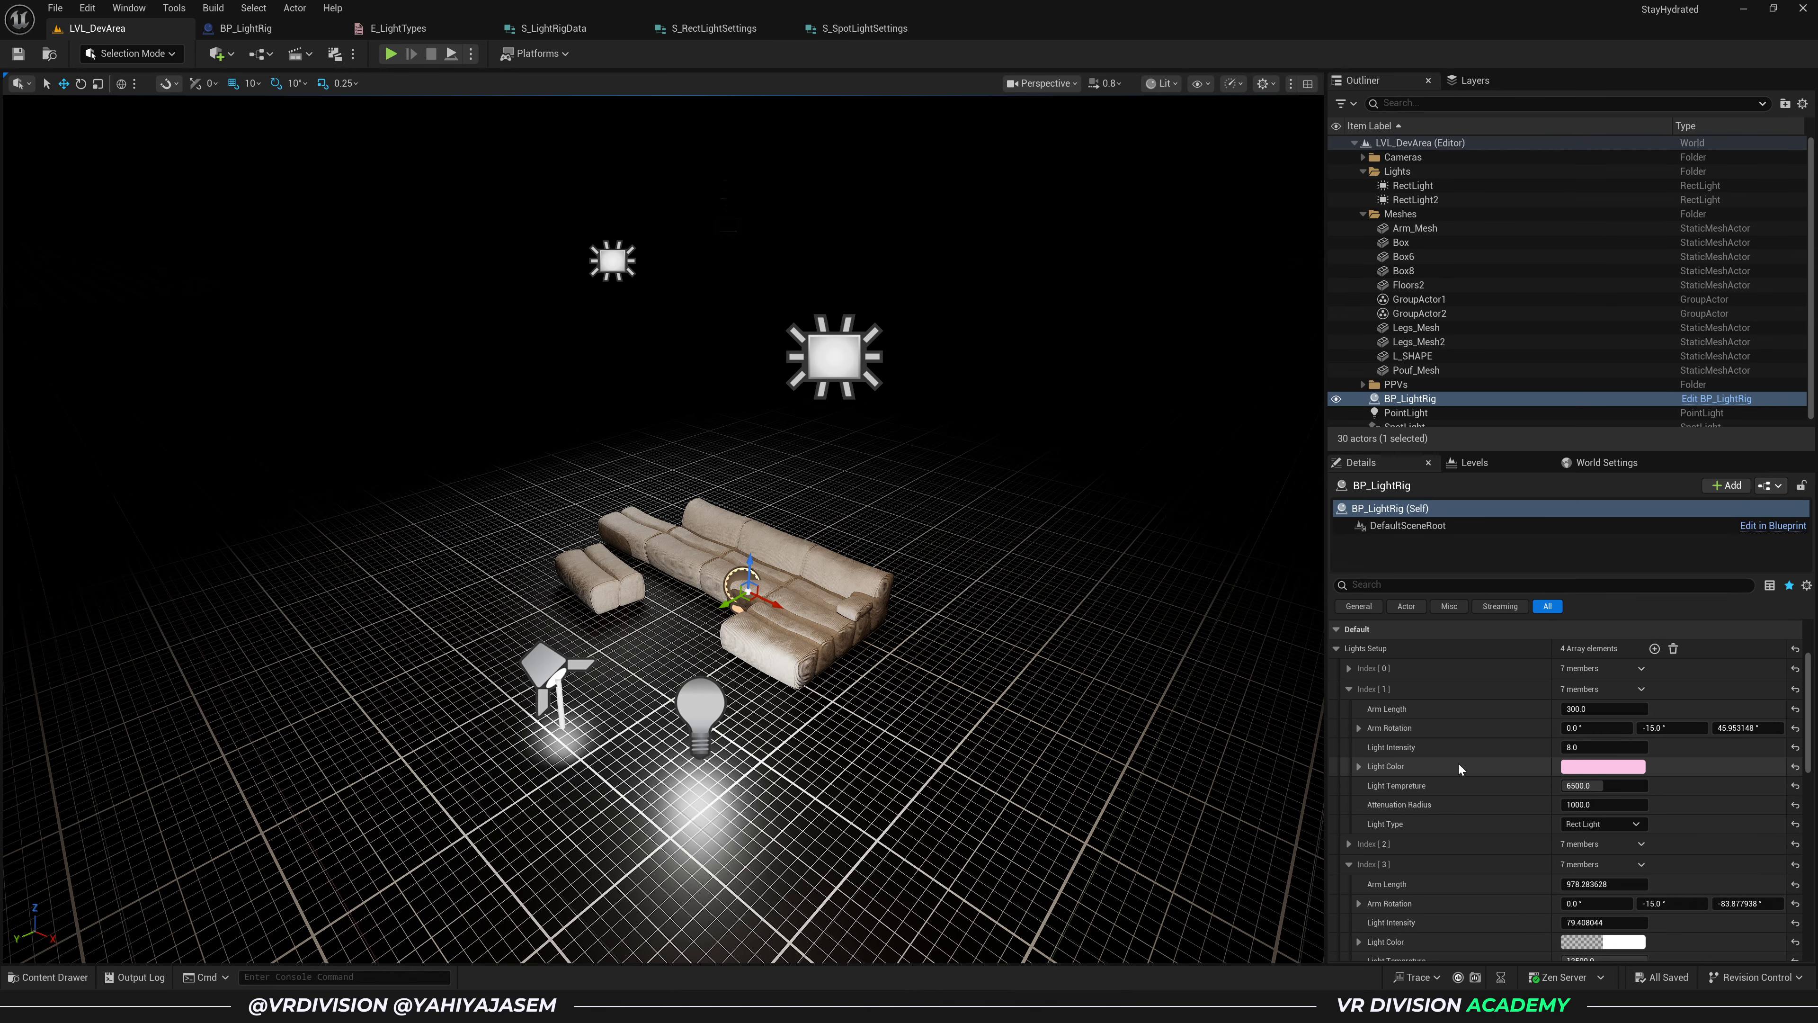
right_drag(866, 367, 869, 370)
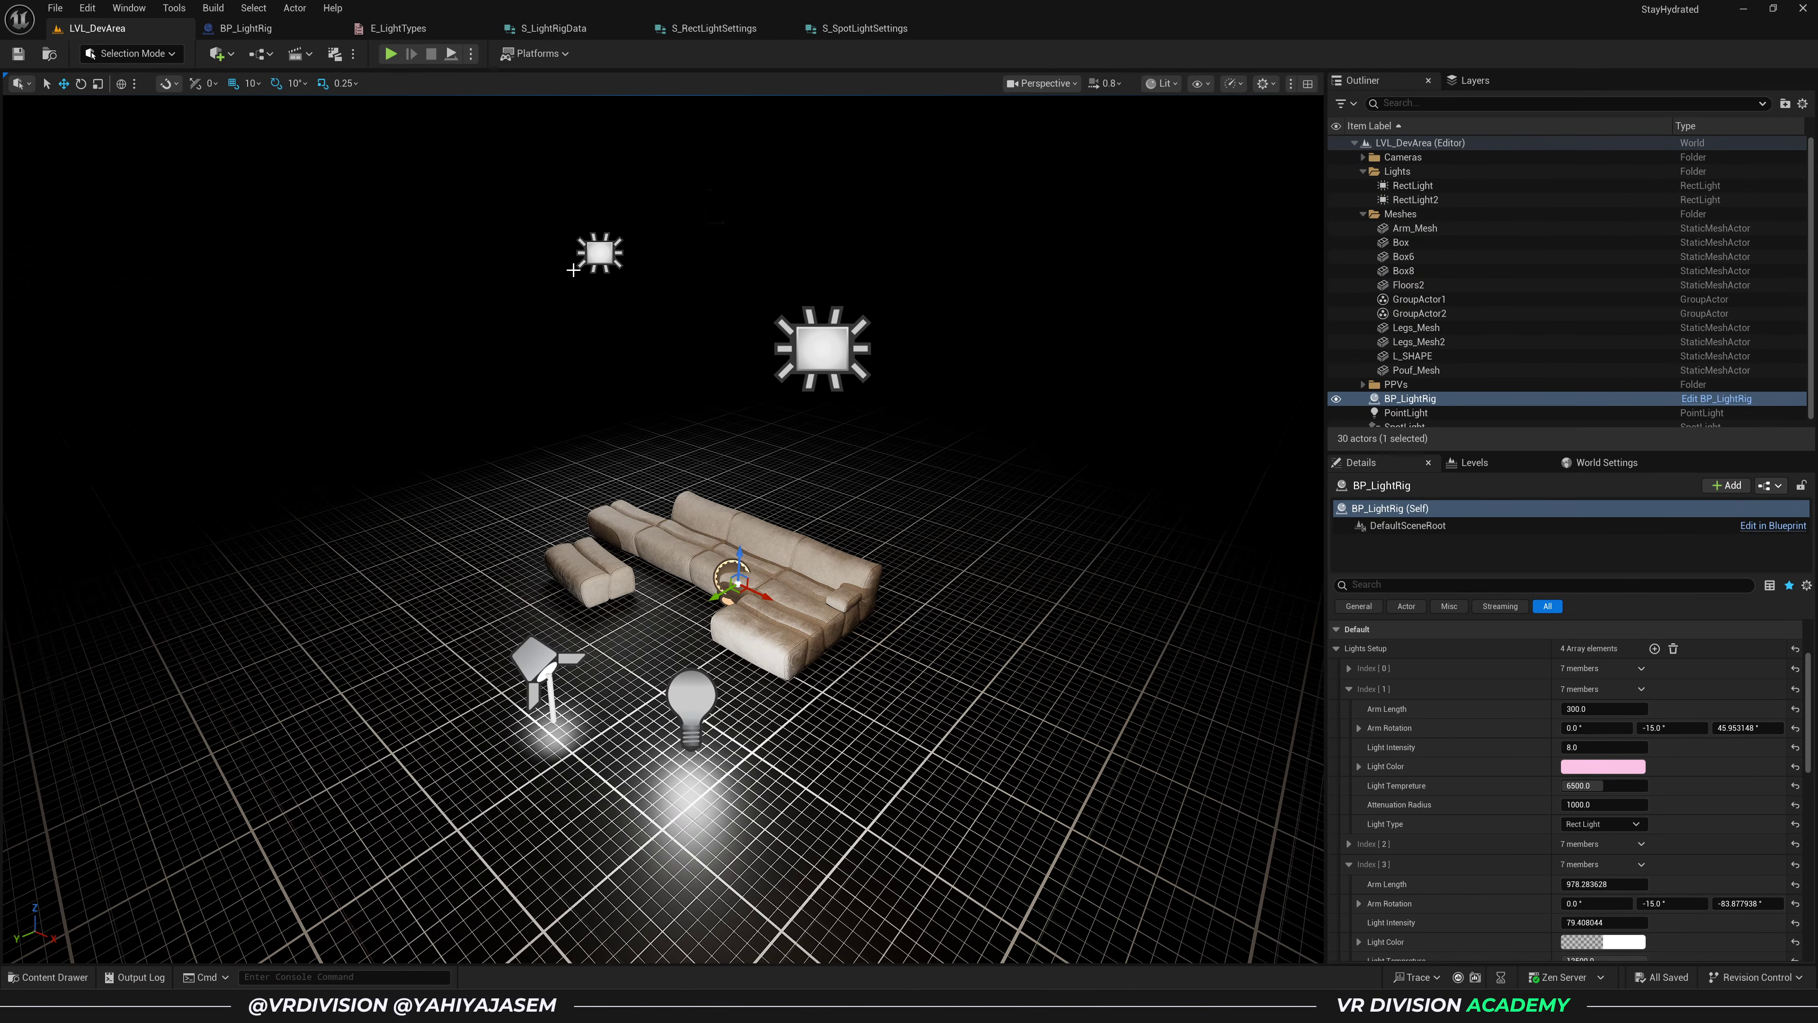
- Compile BP_LightRig and expand the Rect Light Settings and Spot Light Settings of Lights Setup Index [1] in LVL_DevArea
click(243, 28)
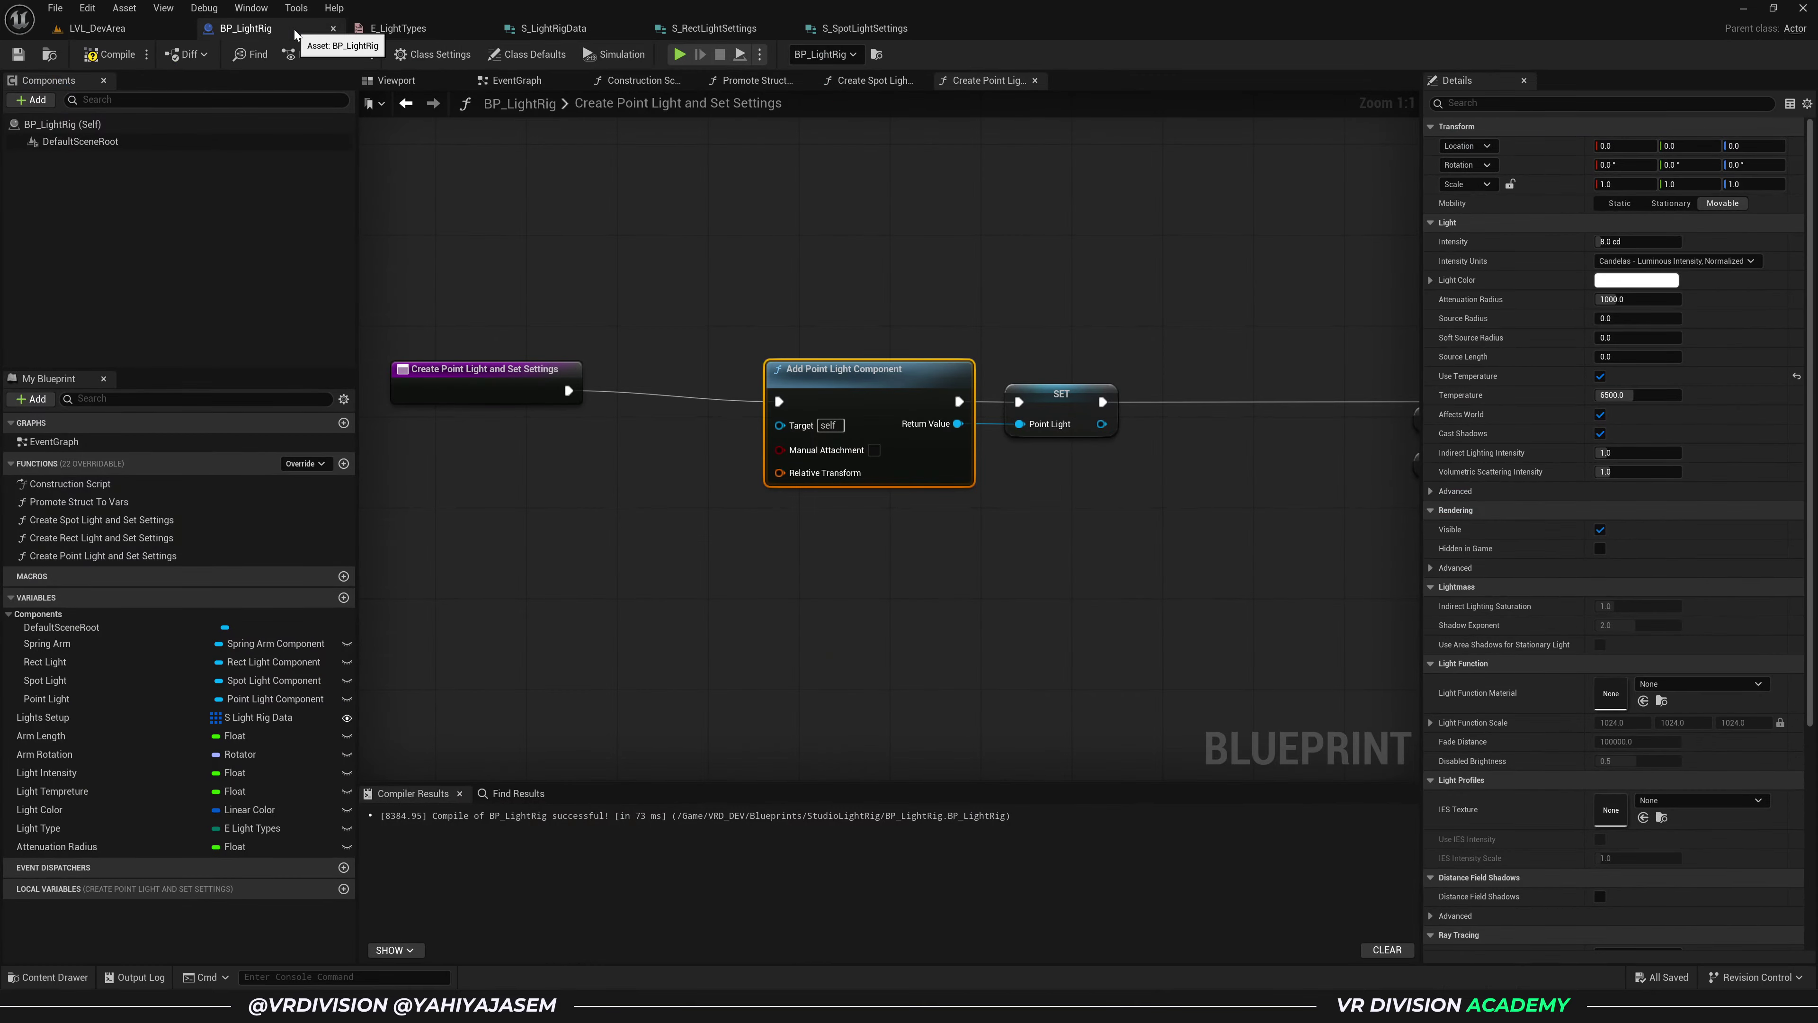
click(98, 27)
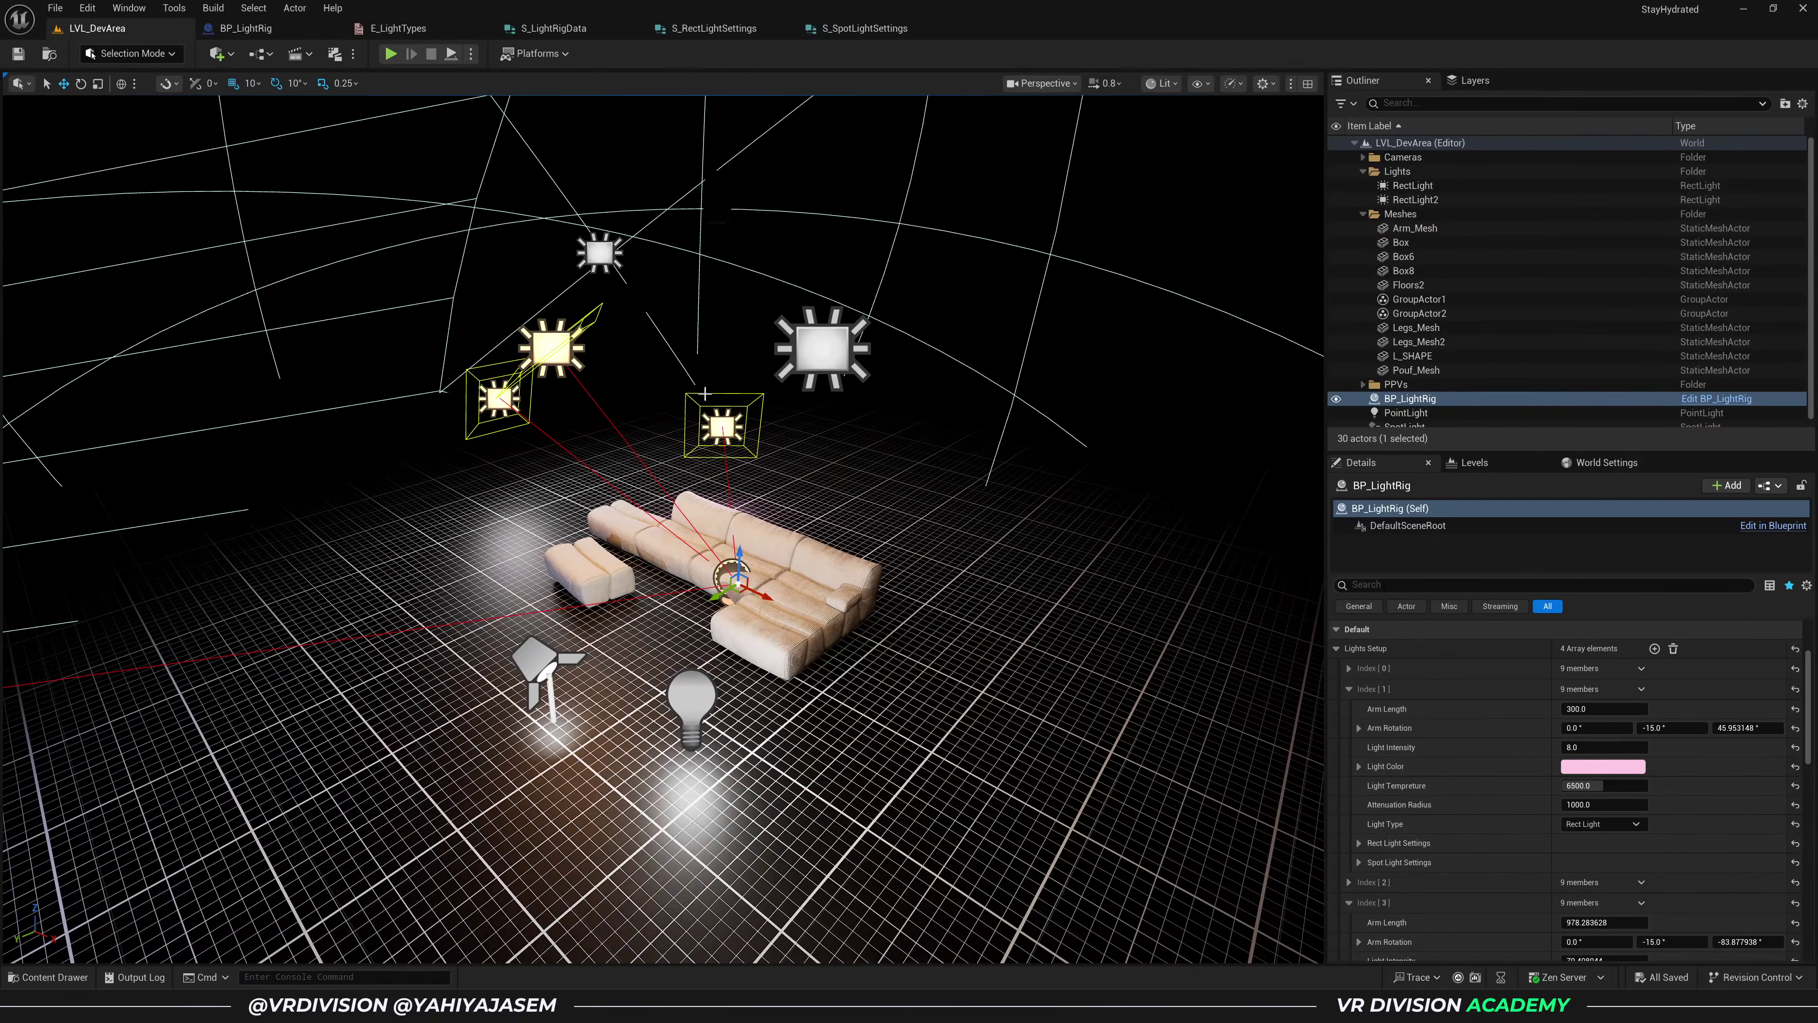
scroll(1366, 840, down, 2)
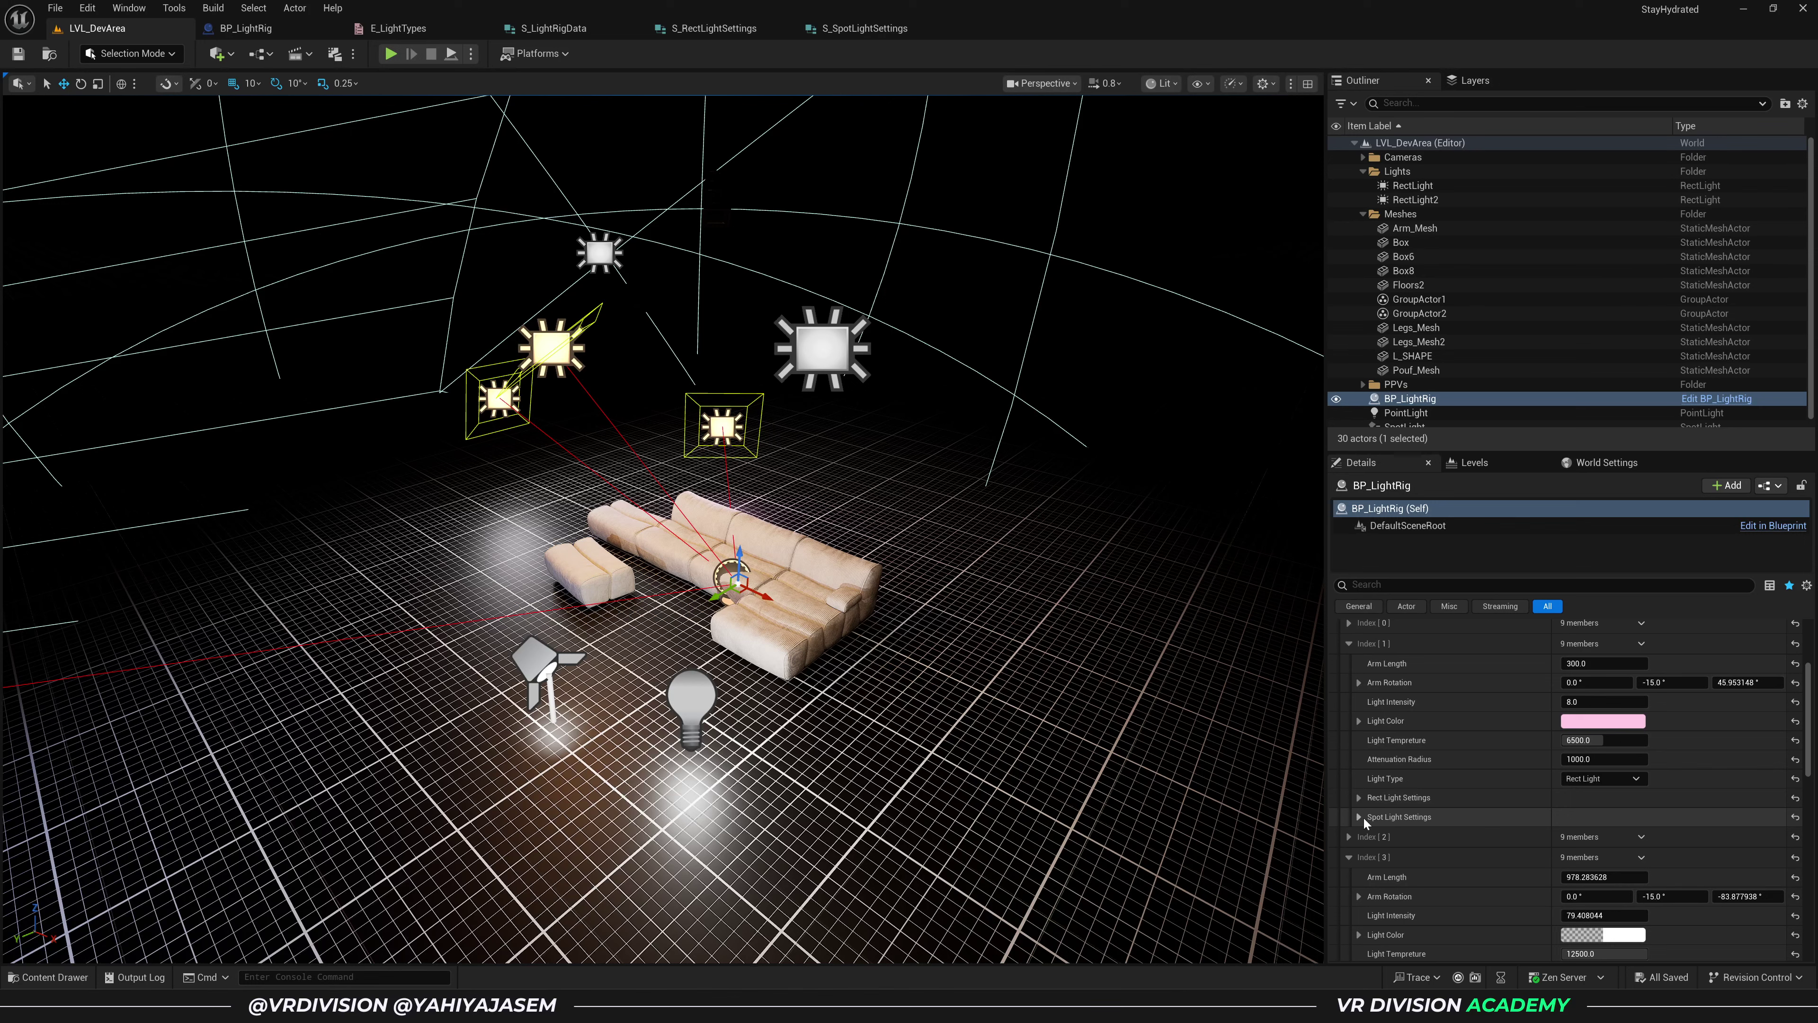
click(1360, 817)
click(1359, 797)
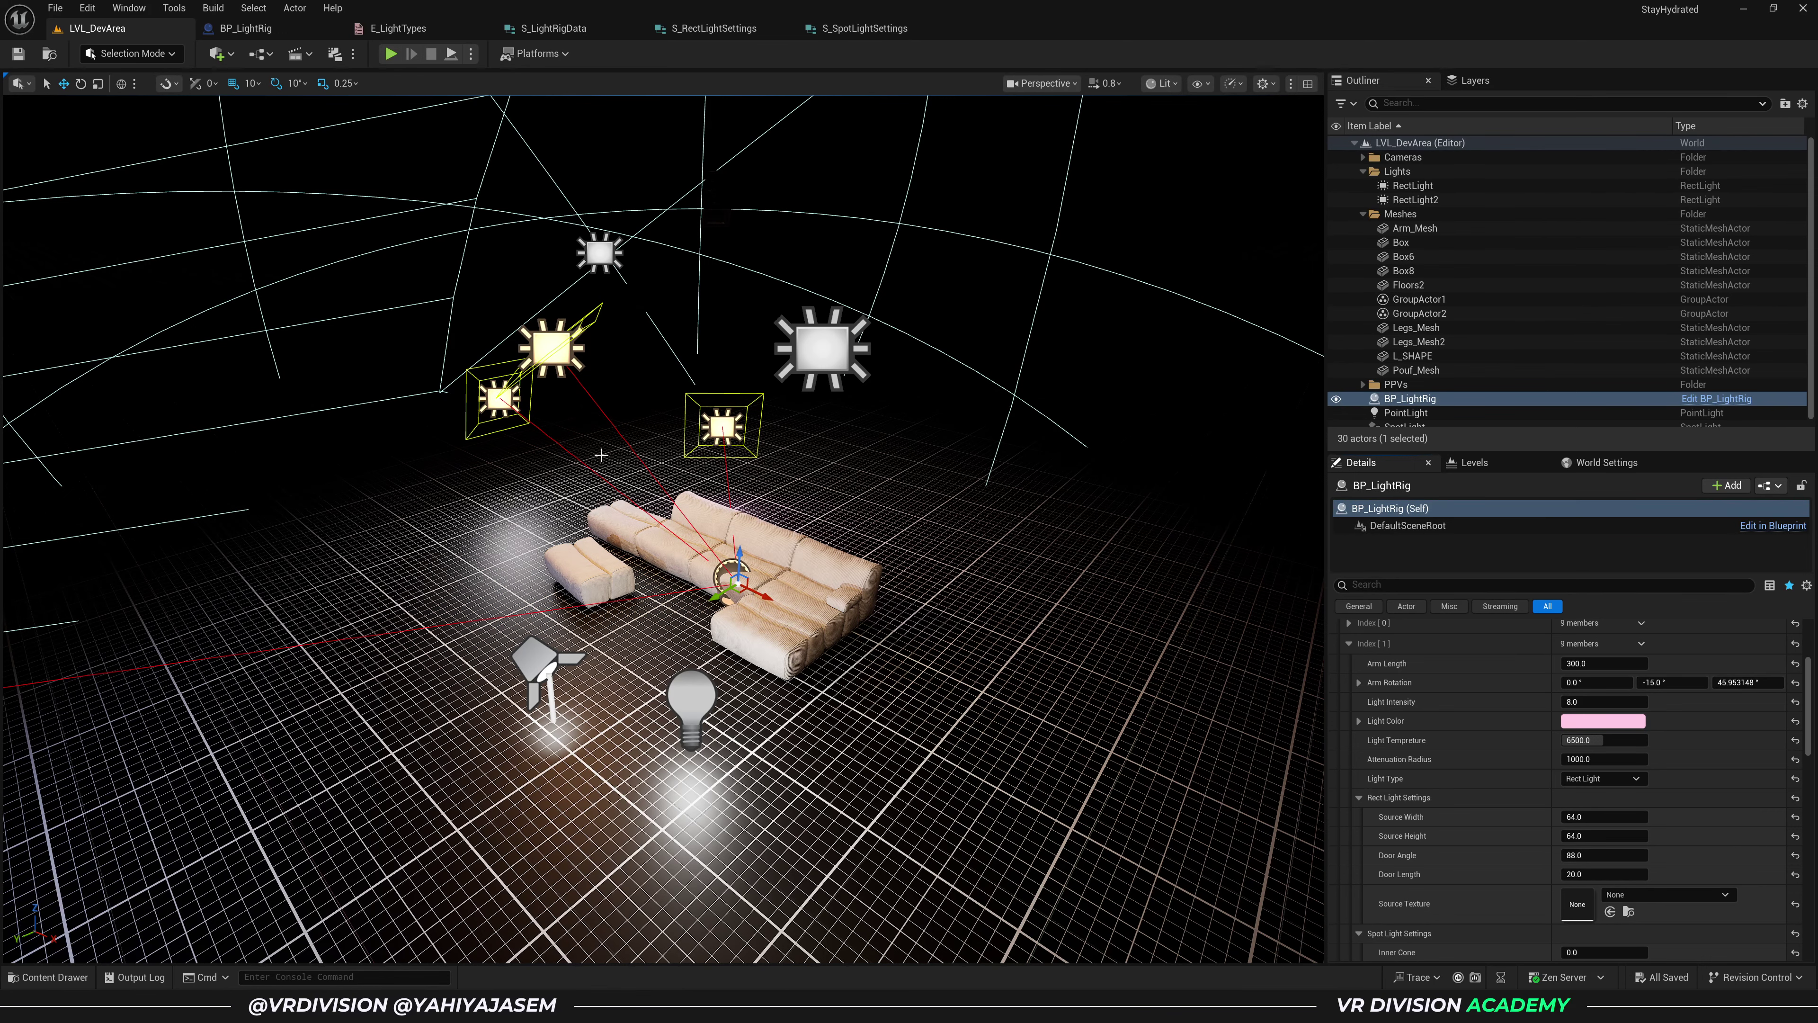
- Promote the Rect Light Settings output of Break S Light Rig Data to a variable in the Promote Struct To Vars function
click(283, 34)
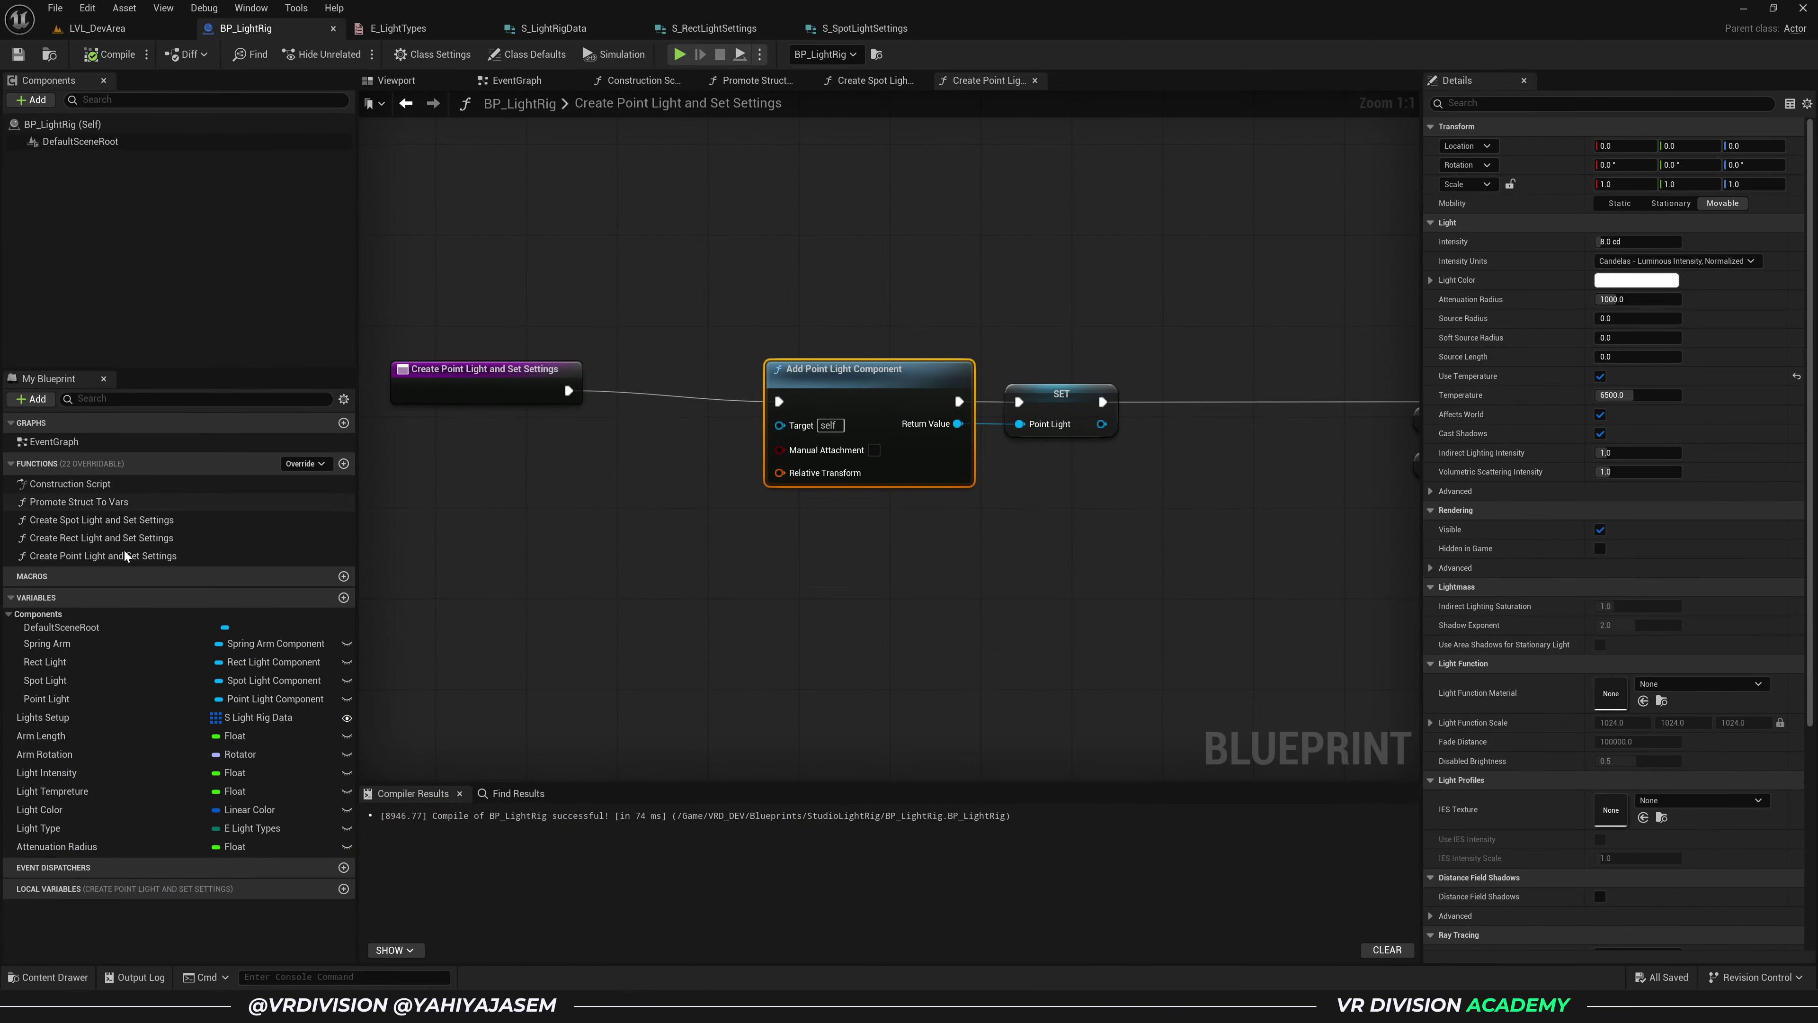
double_click(84, 504)
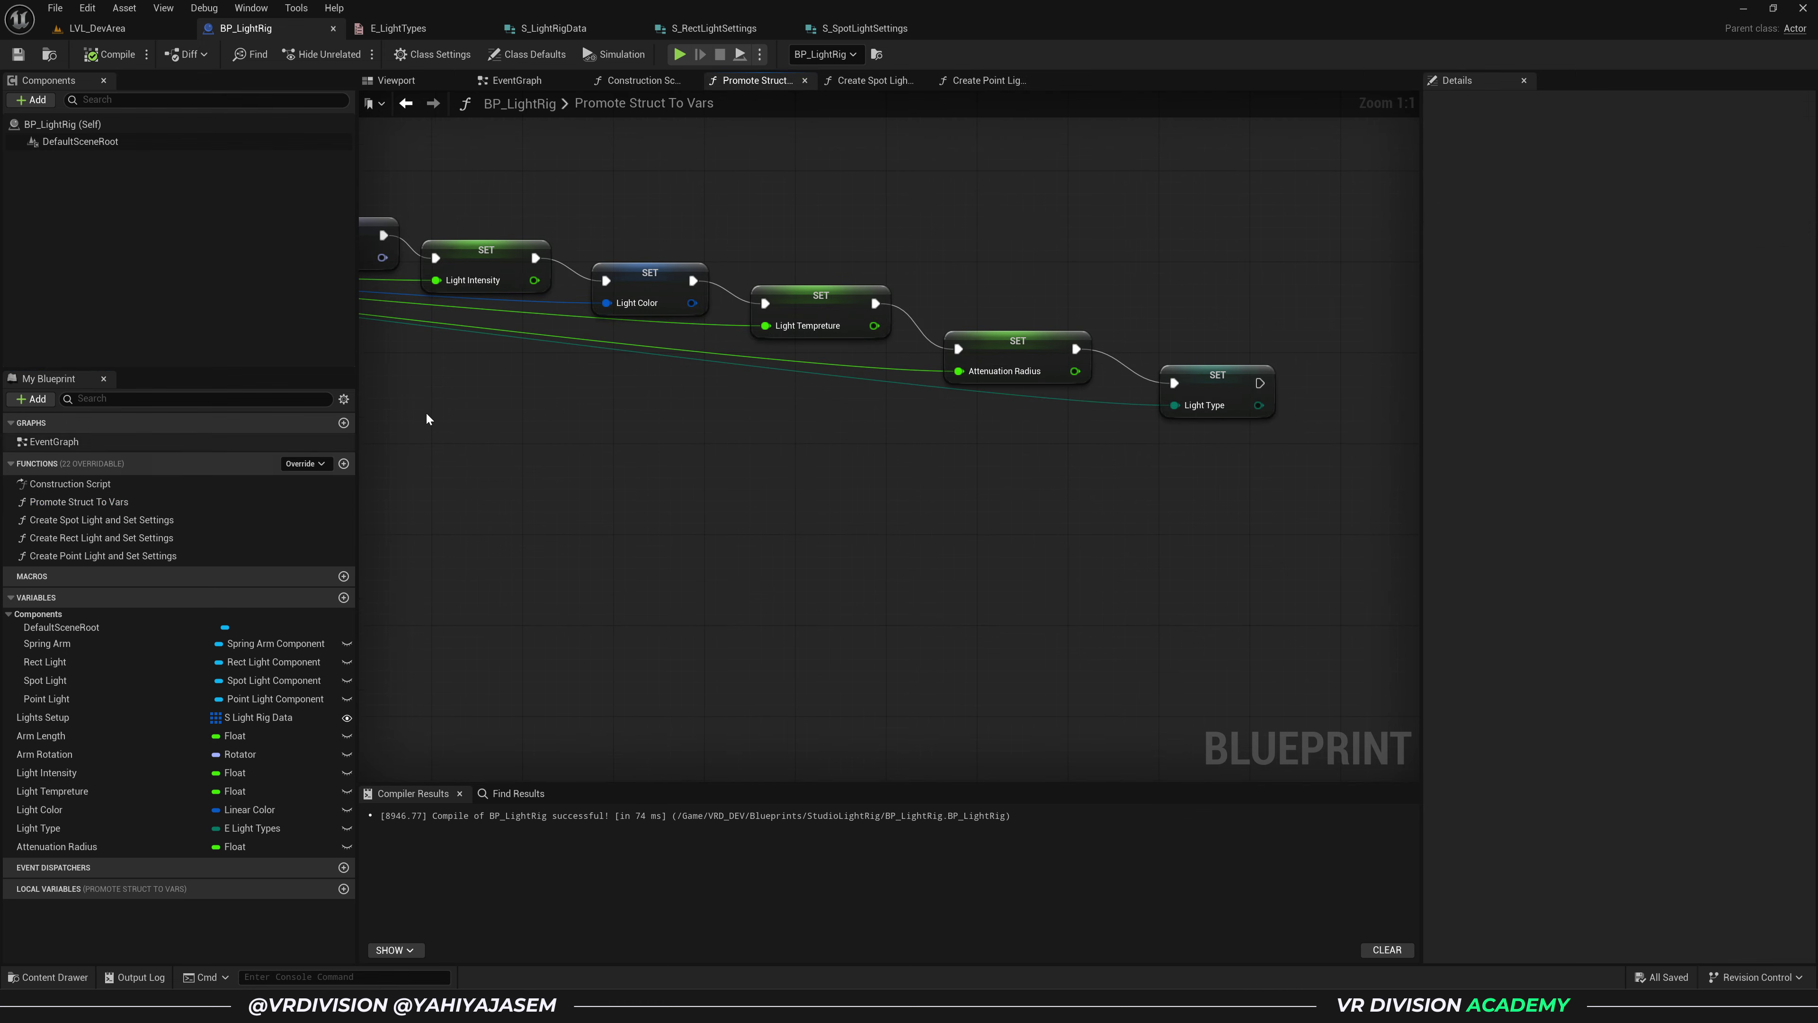
right_drag(558, 391, 1031, 433)
right_drag(548, 489, 723, 436)
scroll(682, 427, down, 3)
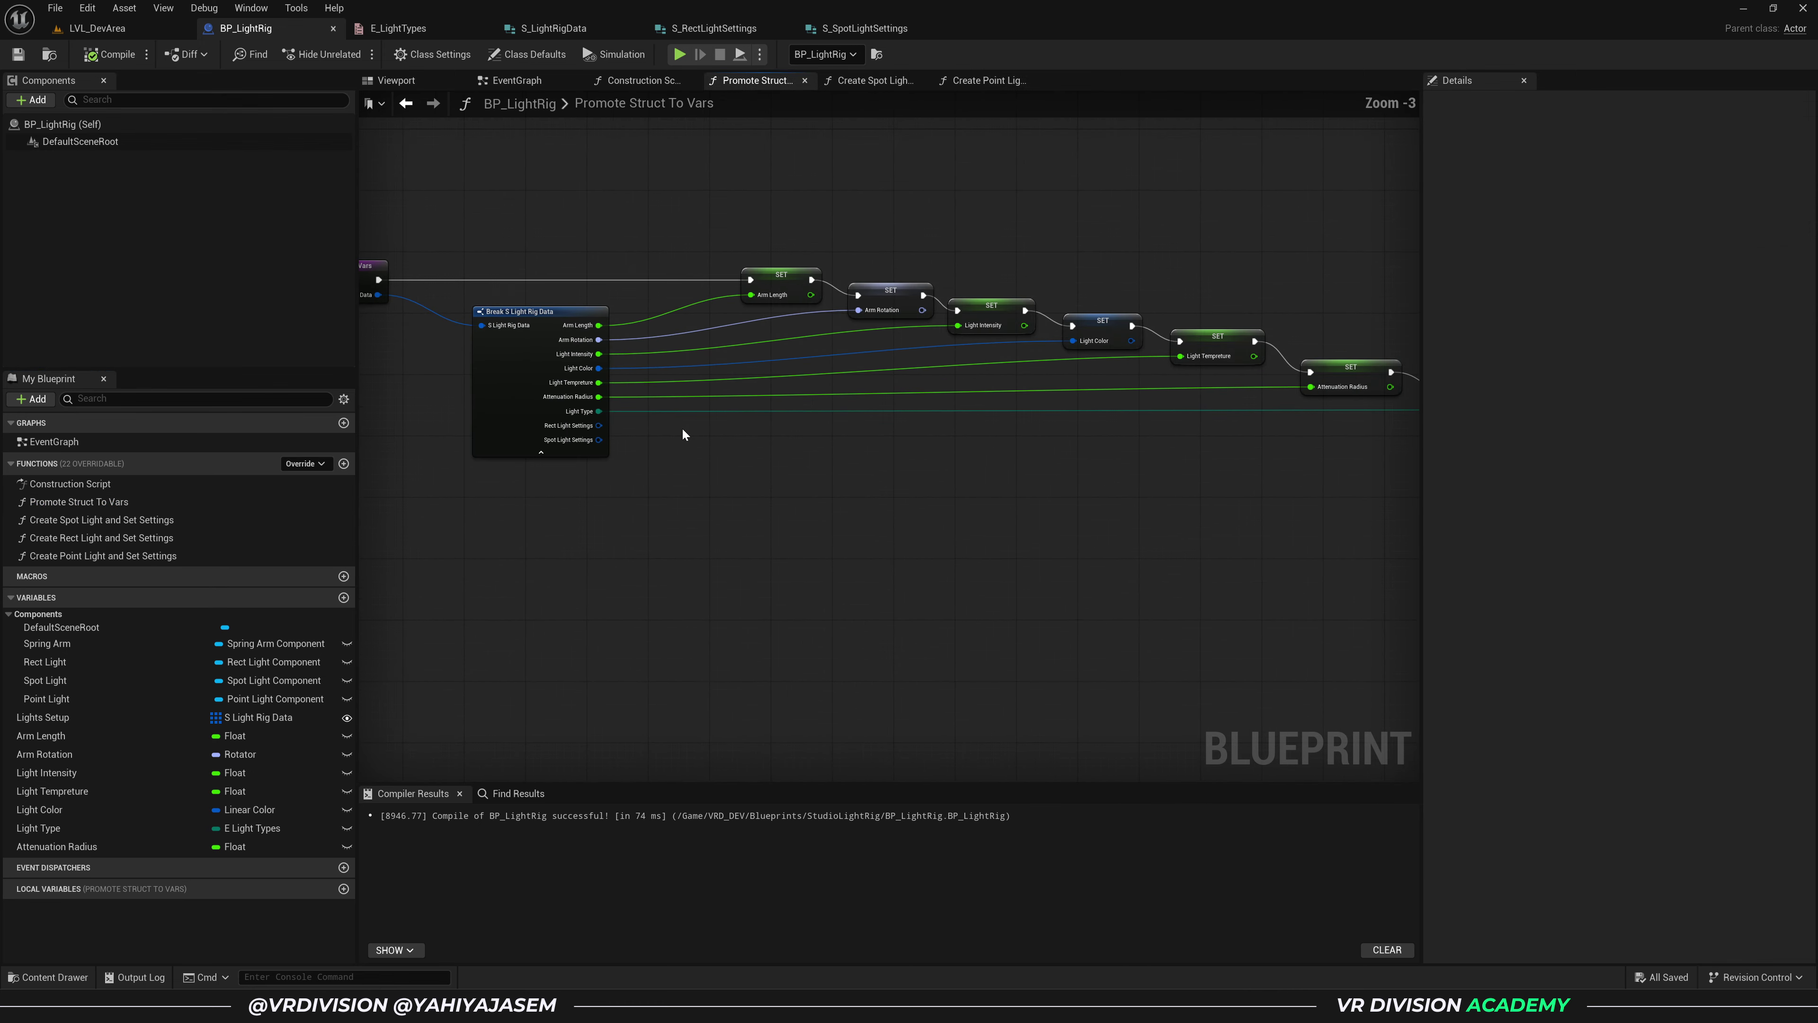
scroll(658, 472, down, 2)
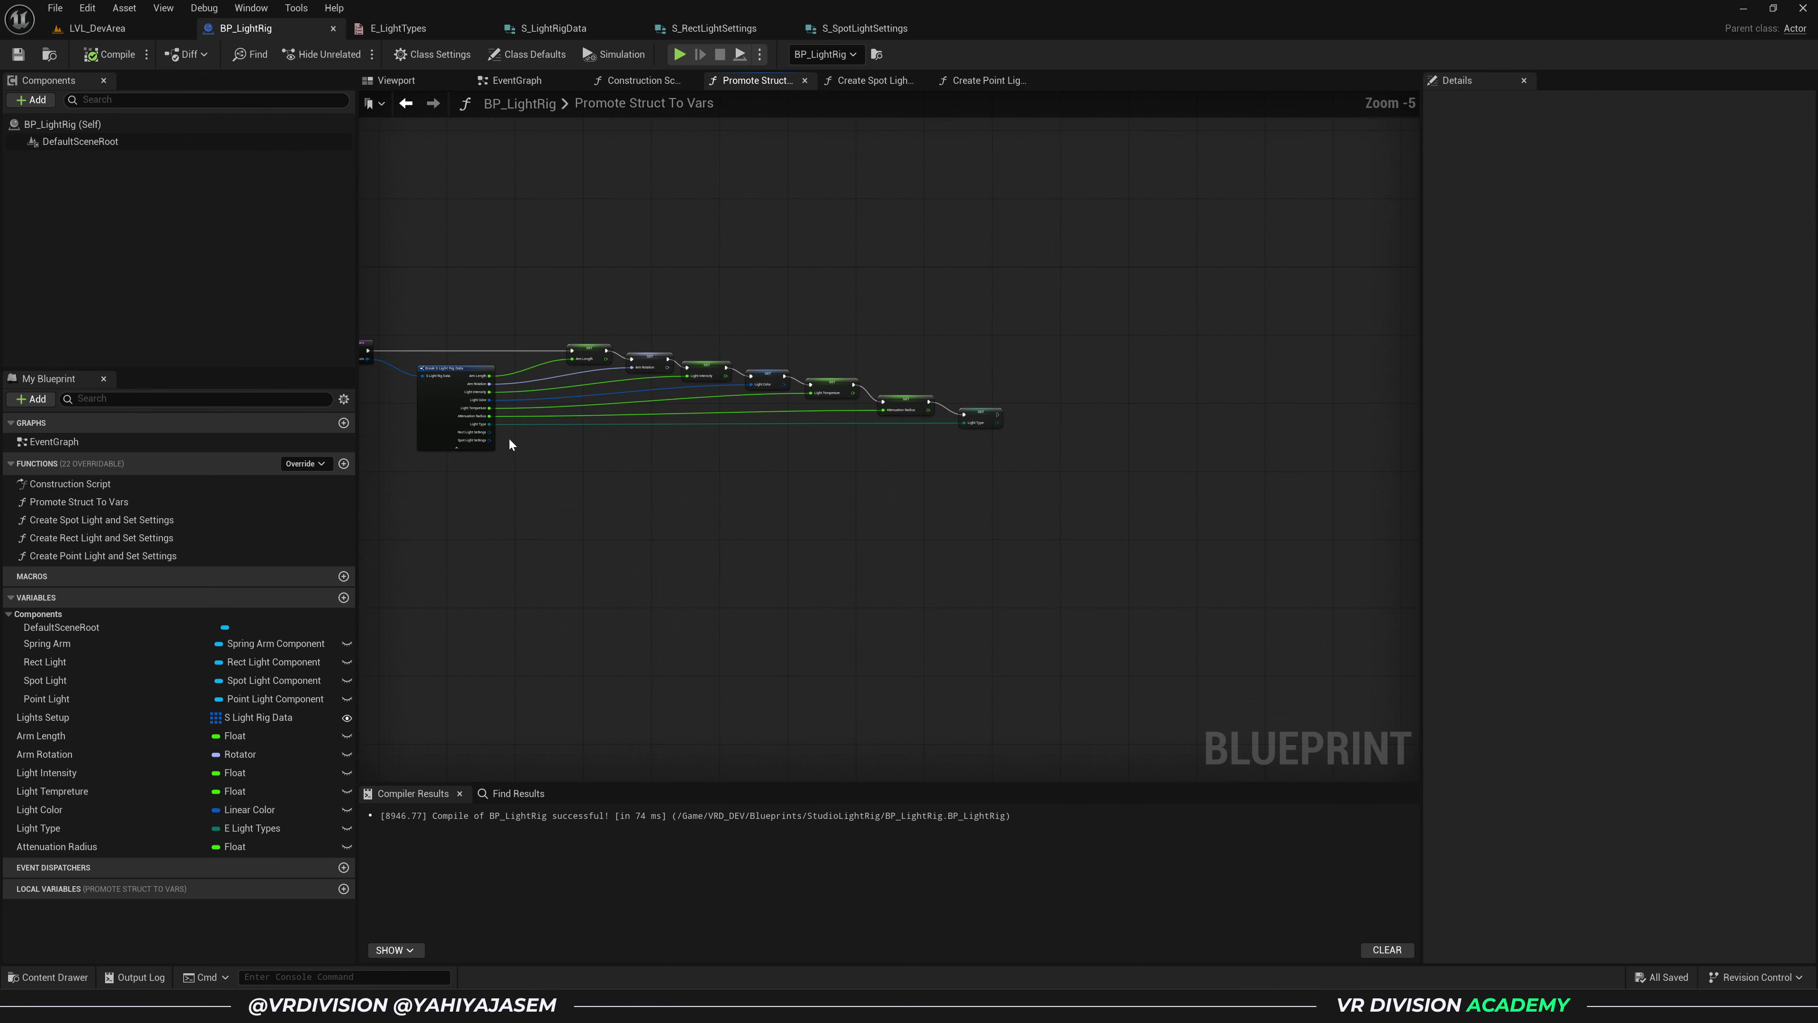
drag(489, 432, 1071, 440)
click(1119, 547)
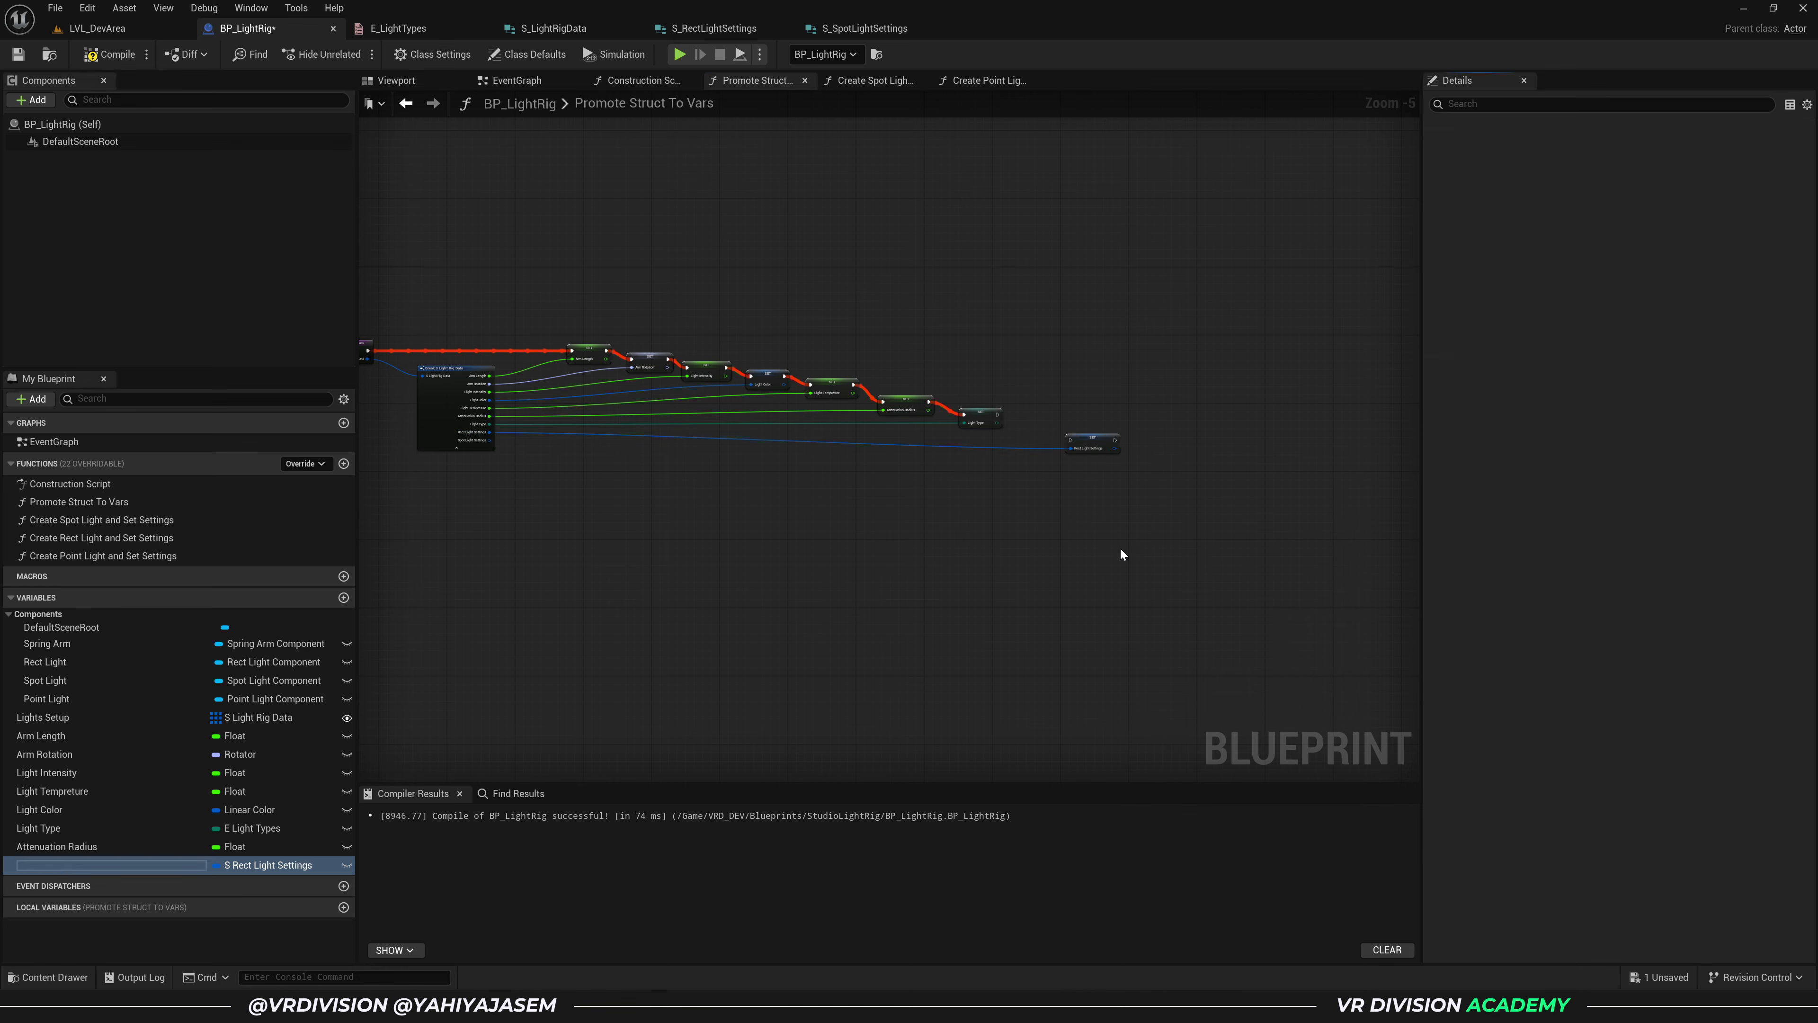
- Promote the Spot Light Settings output to a variable and connect the Light Type setter's execution to the Rect Light Settings setter
drag(490, 440, 1016, 343)
click(1240, 600)
scroll(1169, 500, up, 5)
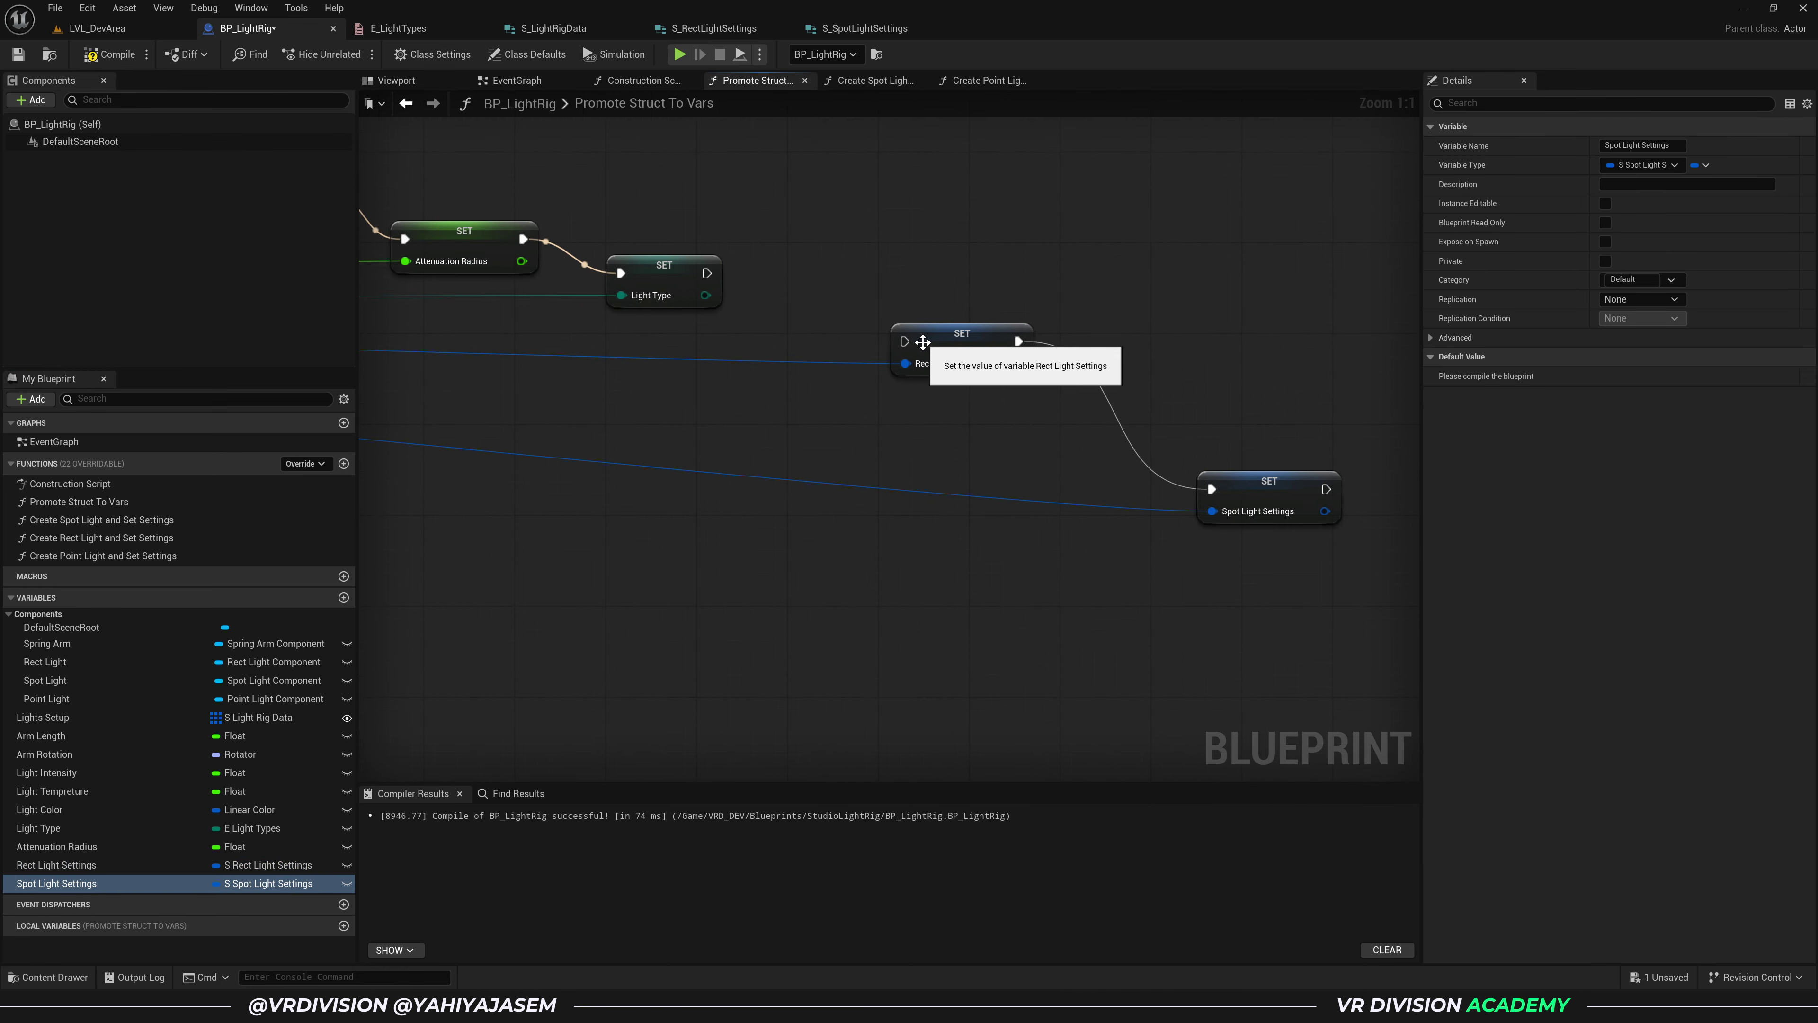
drag(906, 342, 707, 273)
right_drag(933, 265, 832, 239)
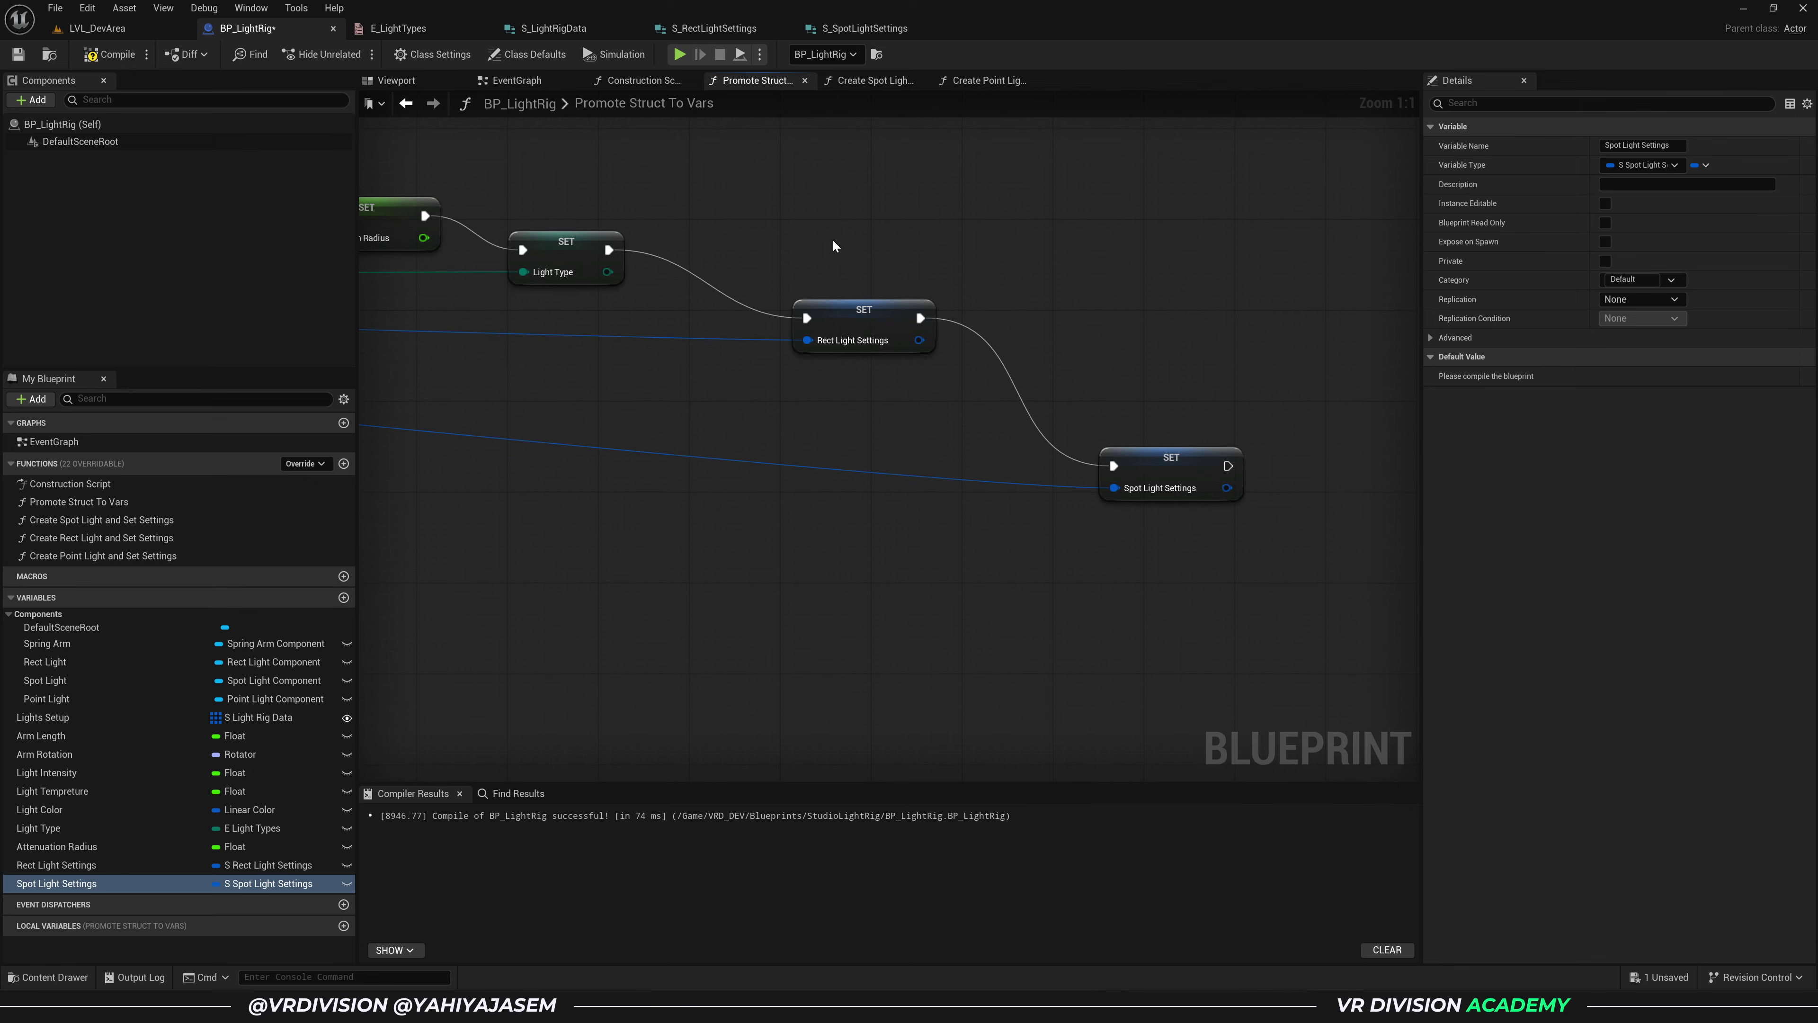
- Place a Rect Light Settings getter in the Create Rect Light and Set Settings function and split its struct pin
double_click(139, 538)
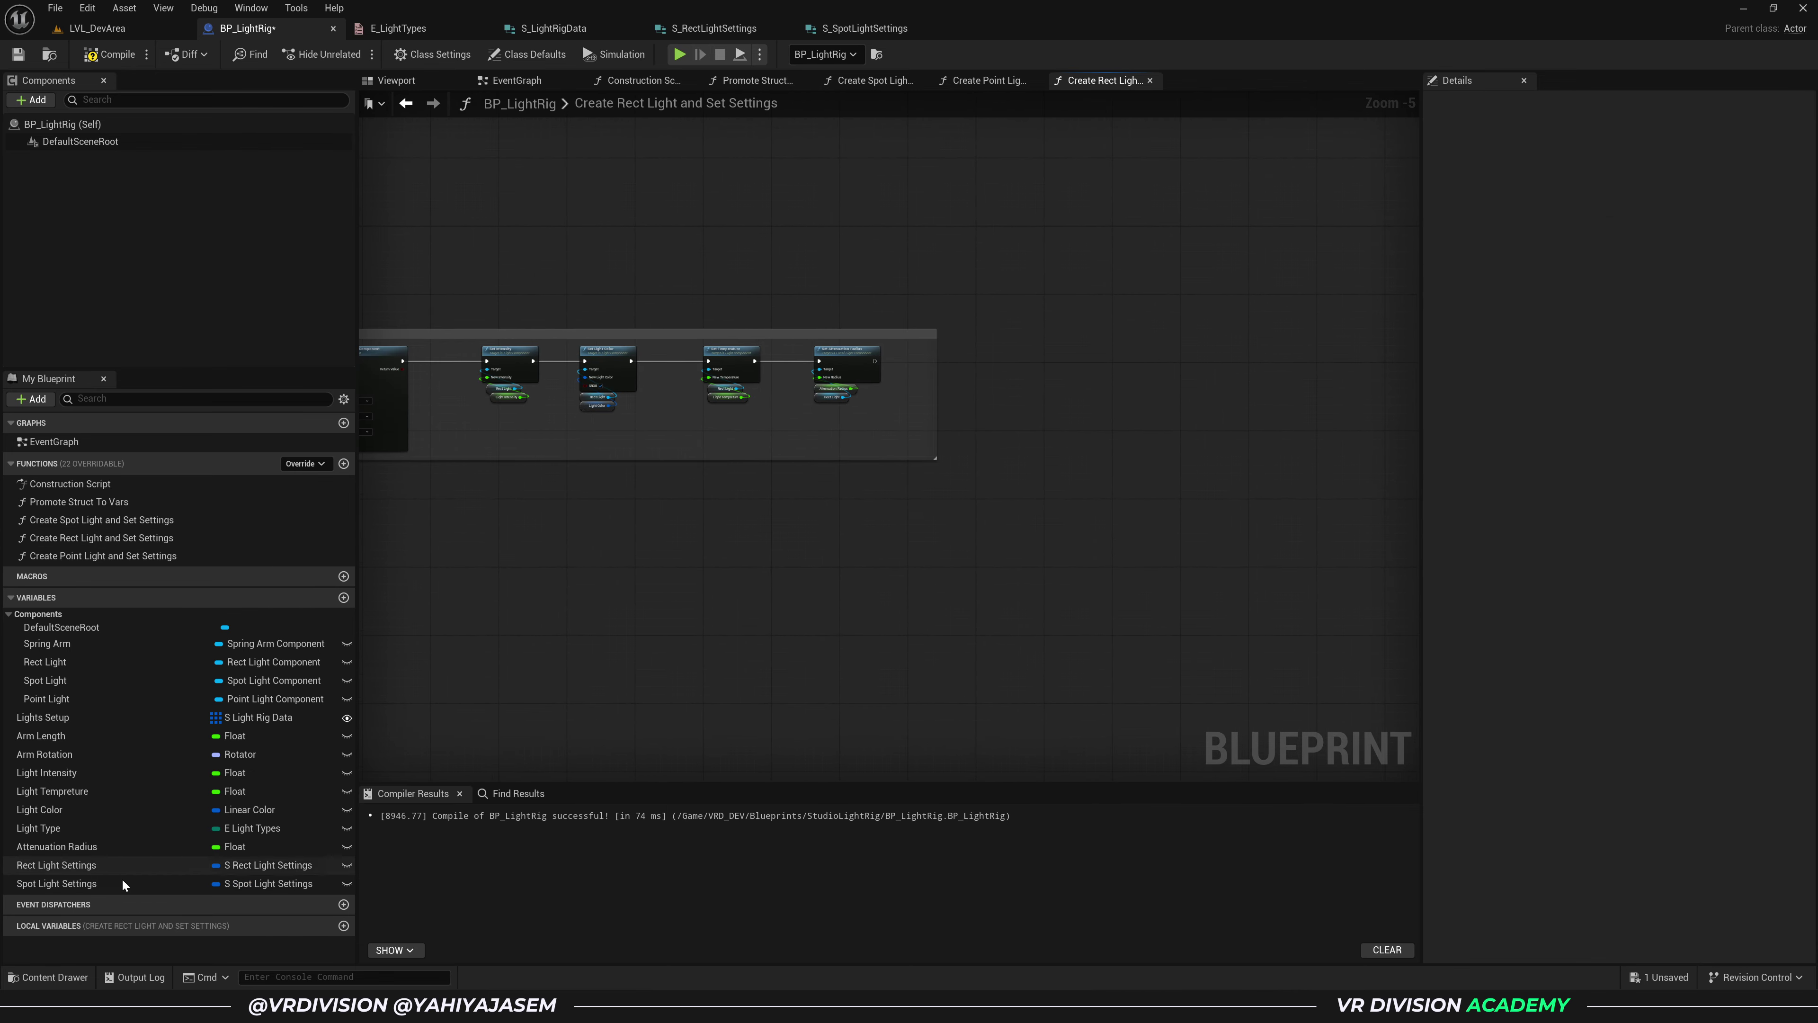
click(70, 867)
ctrl+drag(66, 869, 898, 441)
scroll(1020, 421, up, 5)
right_click(928, 437)
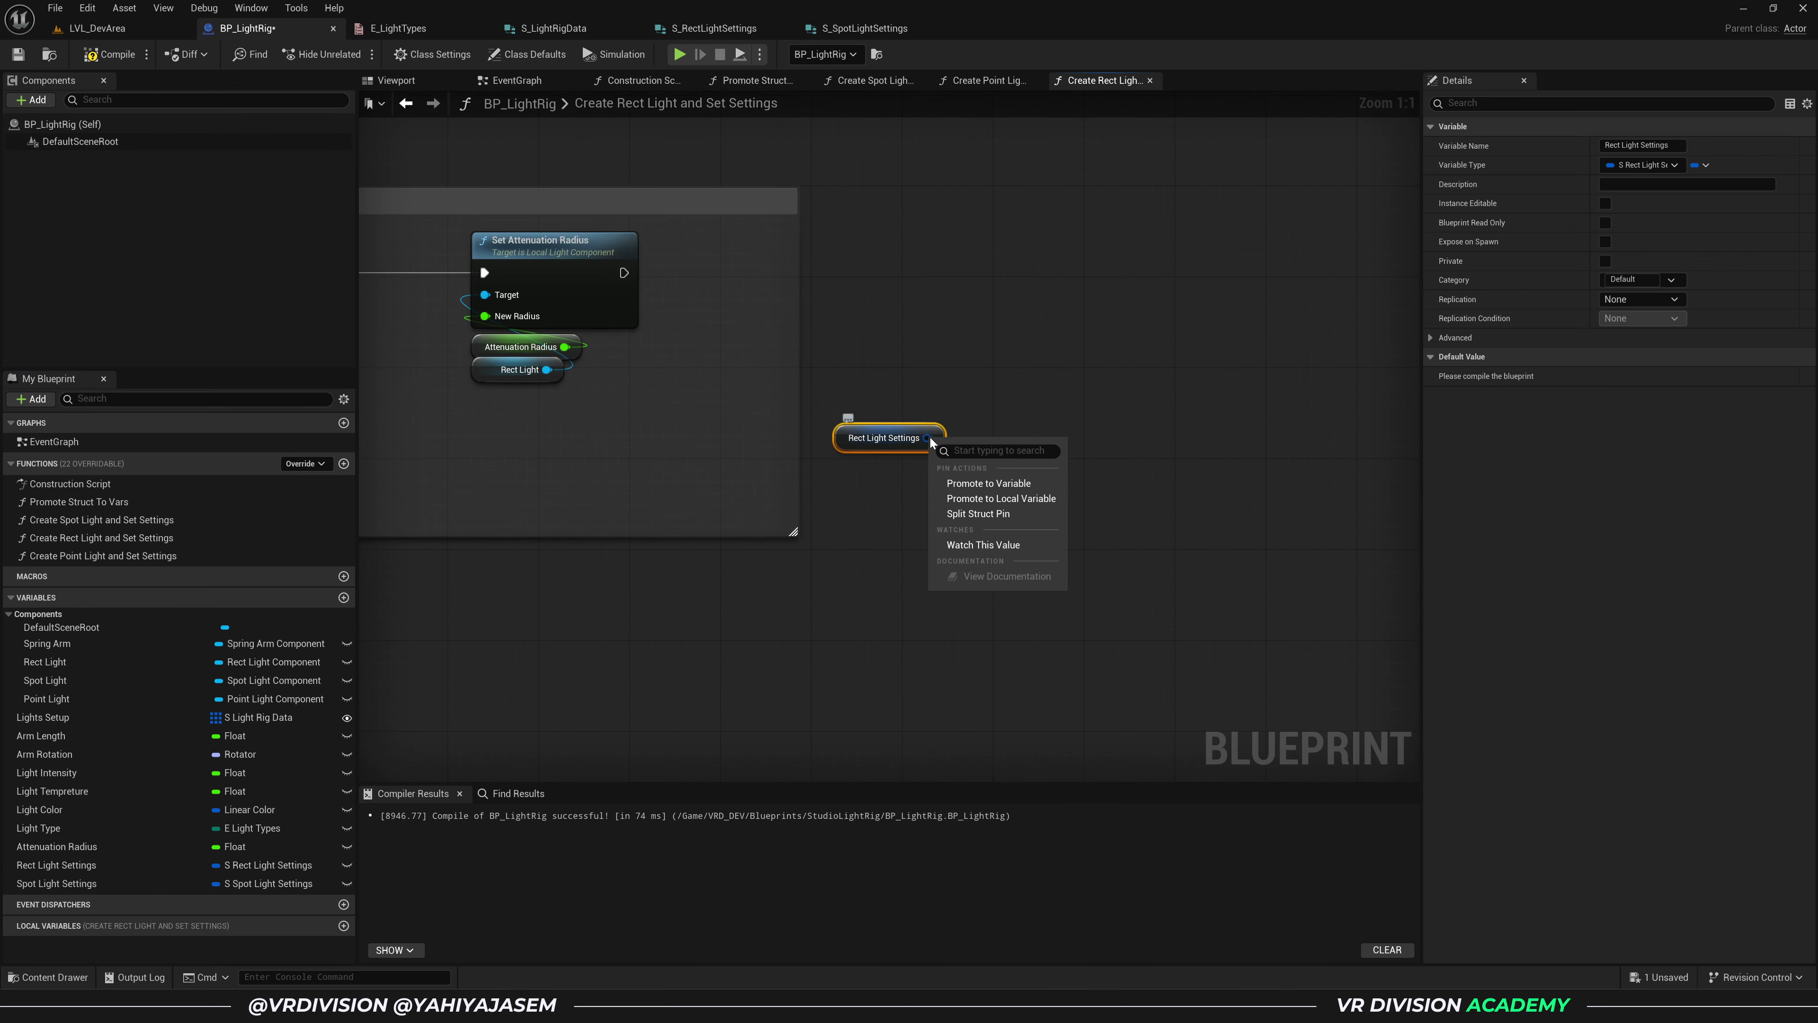
click(1009, 517)
drag(856, 500, 855, 518)
- Duplicate the Rect Light getter and place the copy above the split Rect Light Settings node
click(496, 373)
key(ctrl+c)
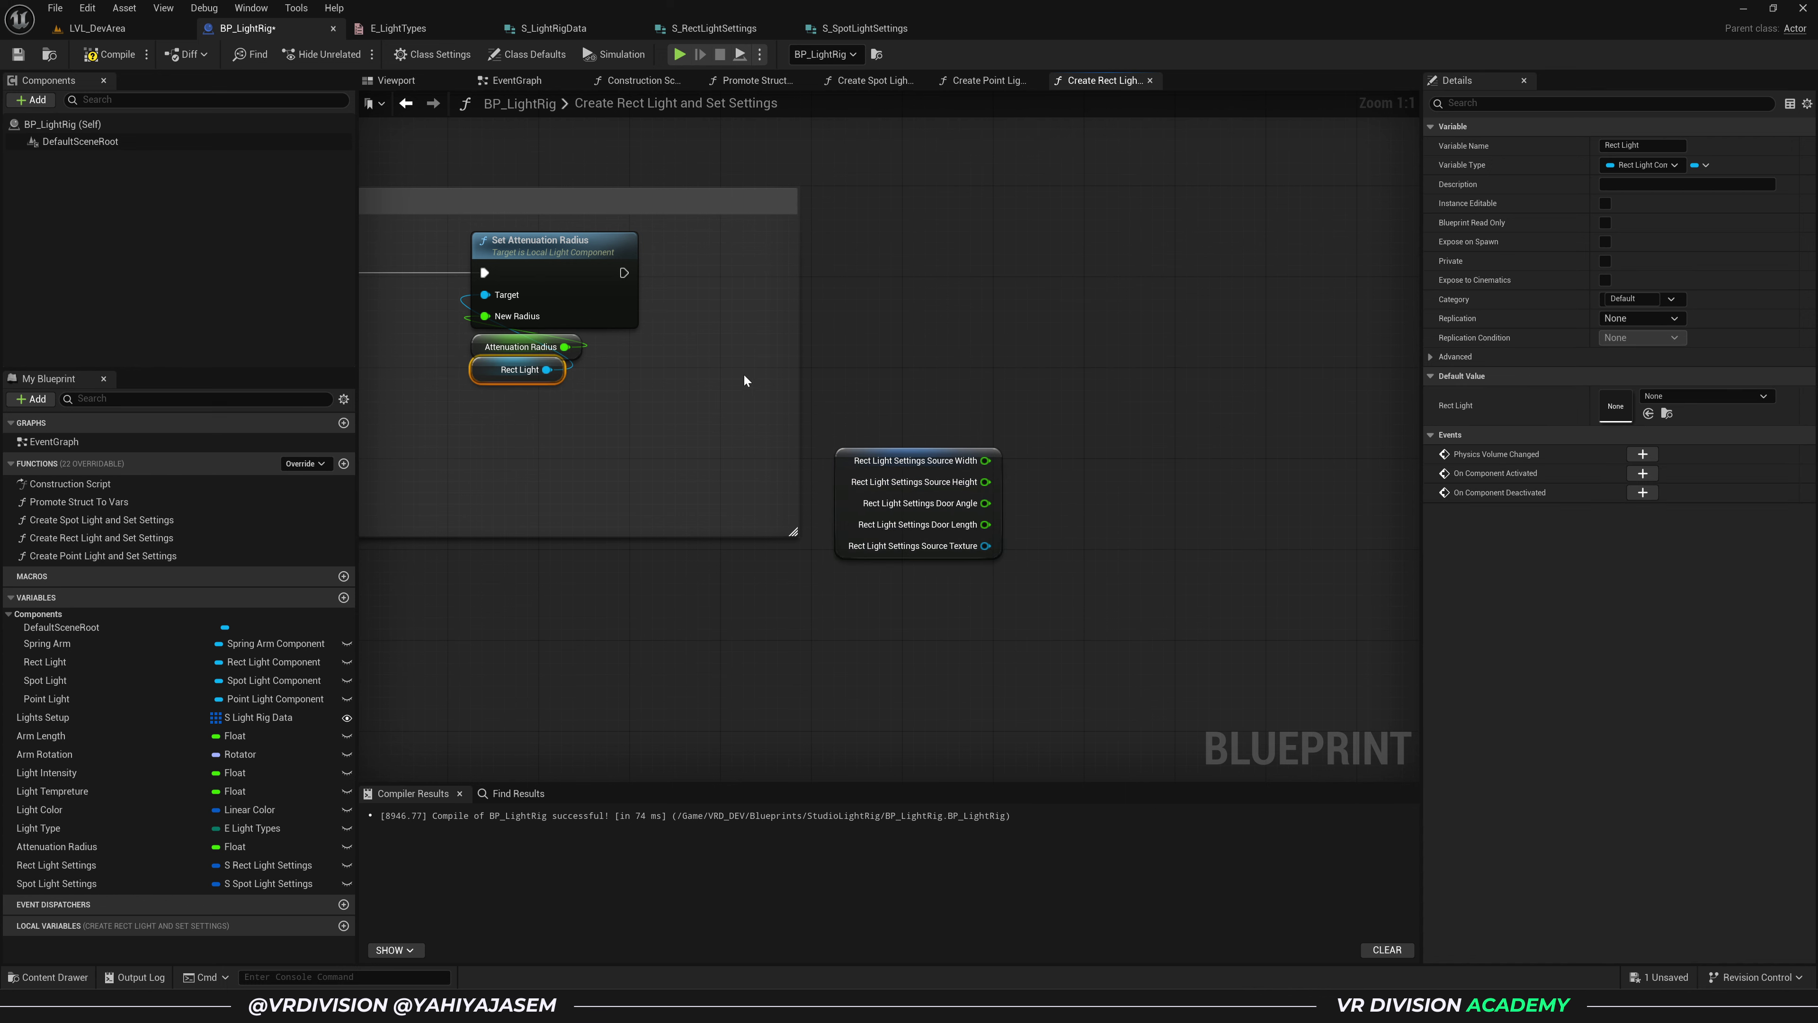
key(ctrl+v)
drag(931, 348, 873, 316)
right_drag(1006, 348, 821, 358)
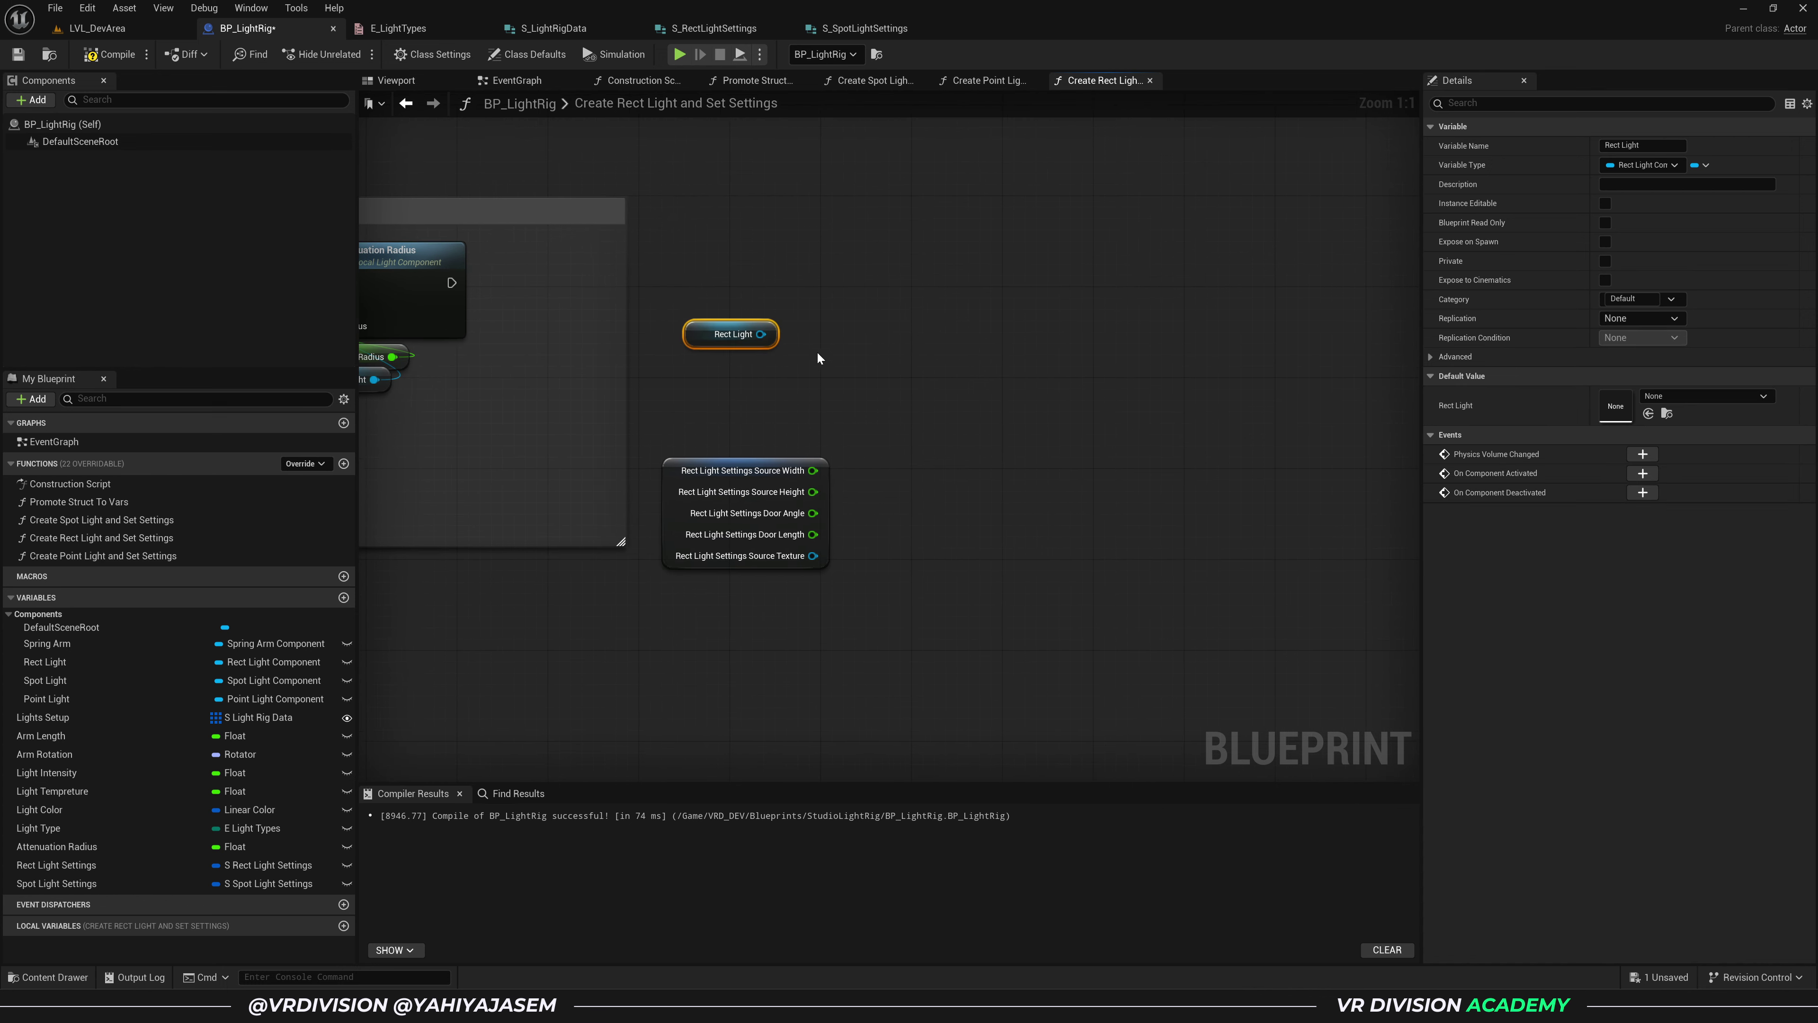
drag(761, 333, 864, 313)
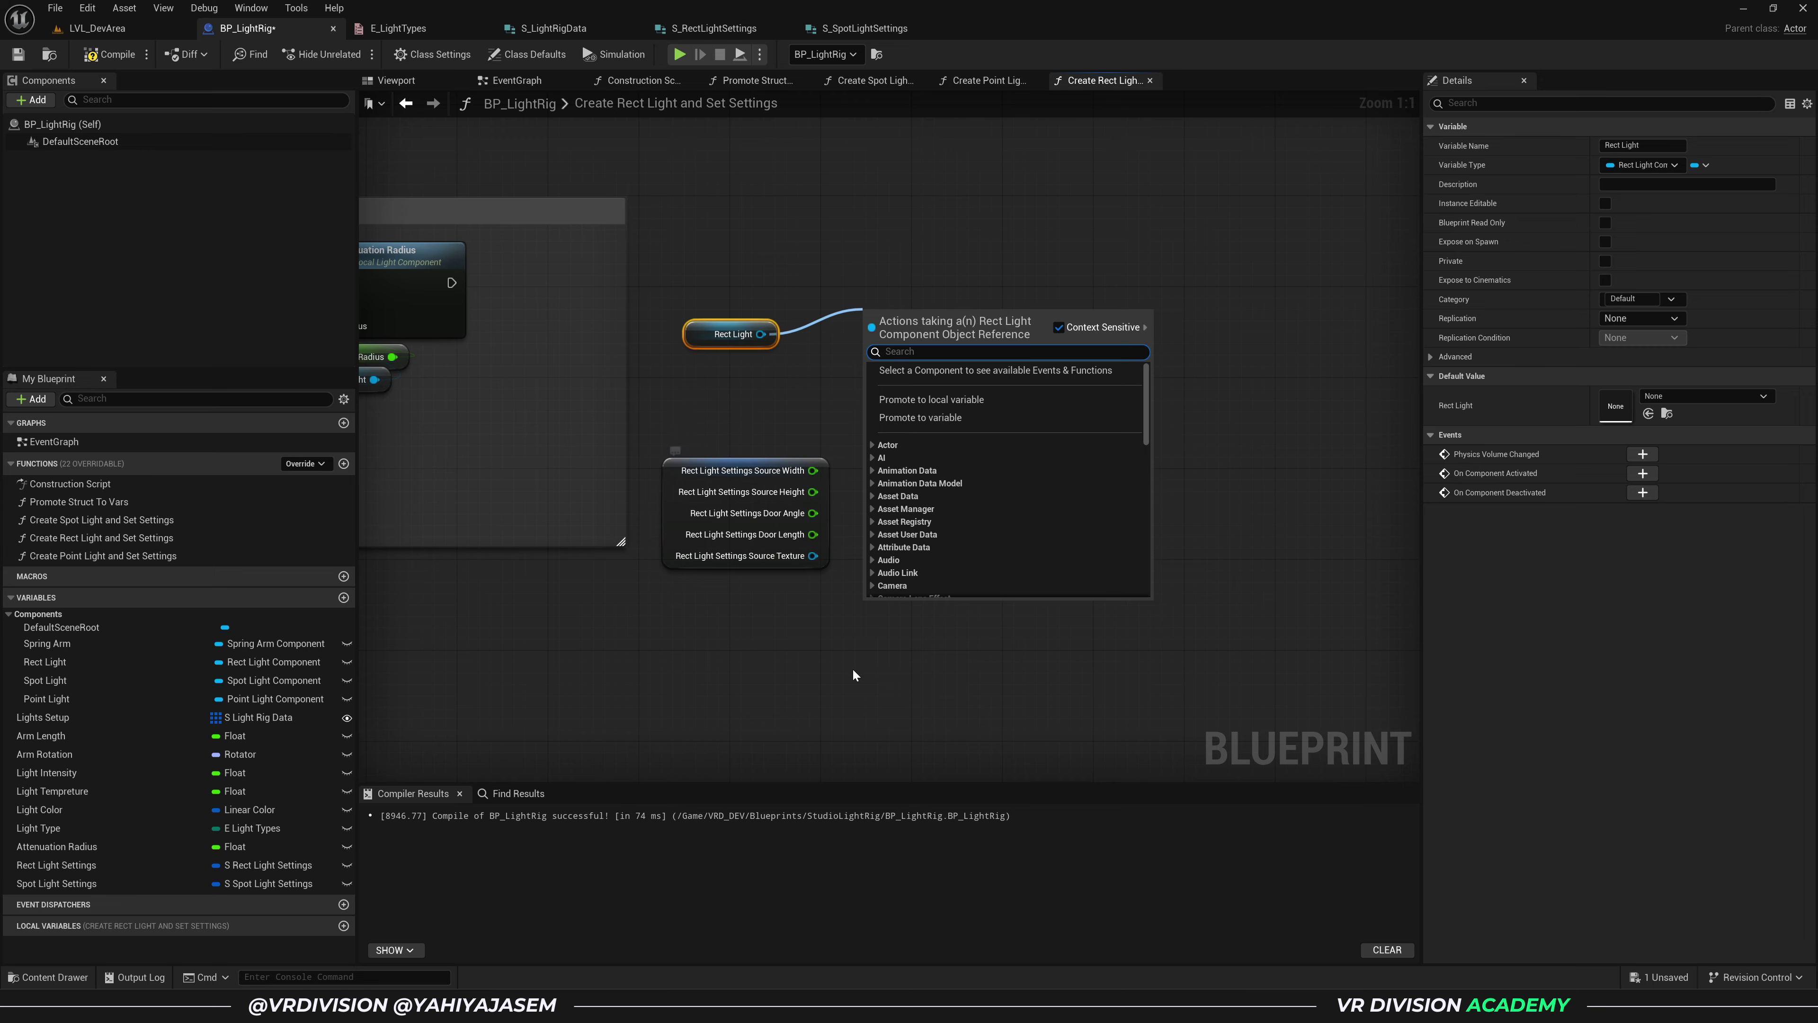
text(source)
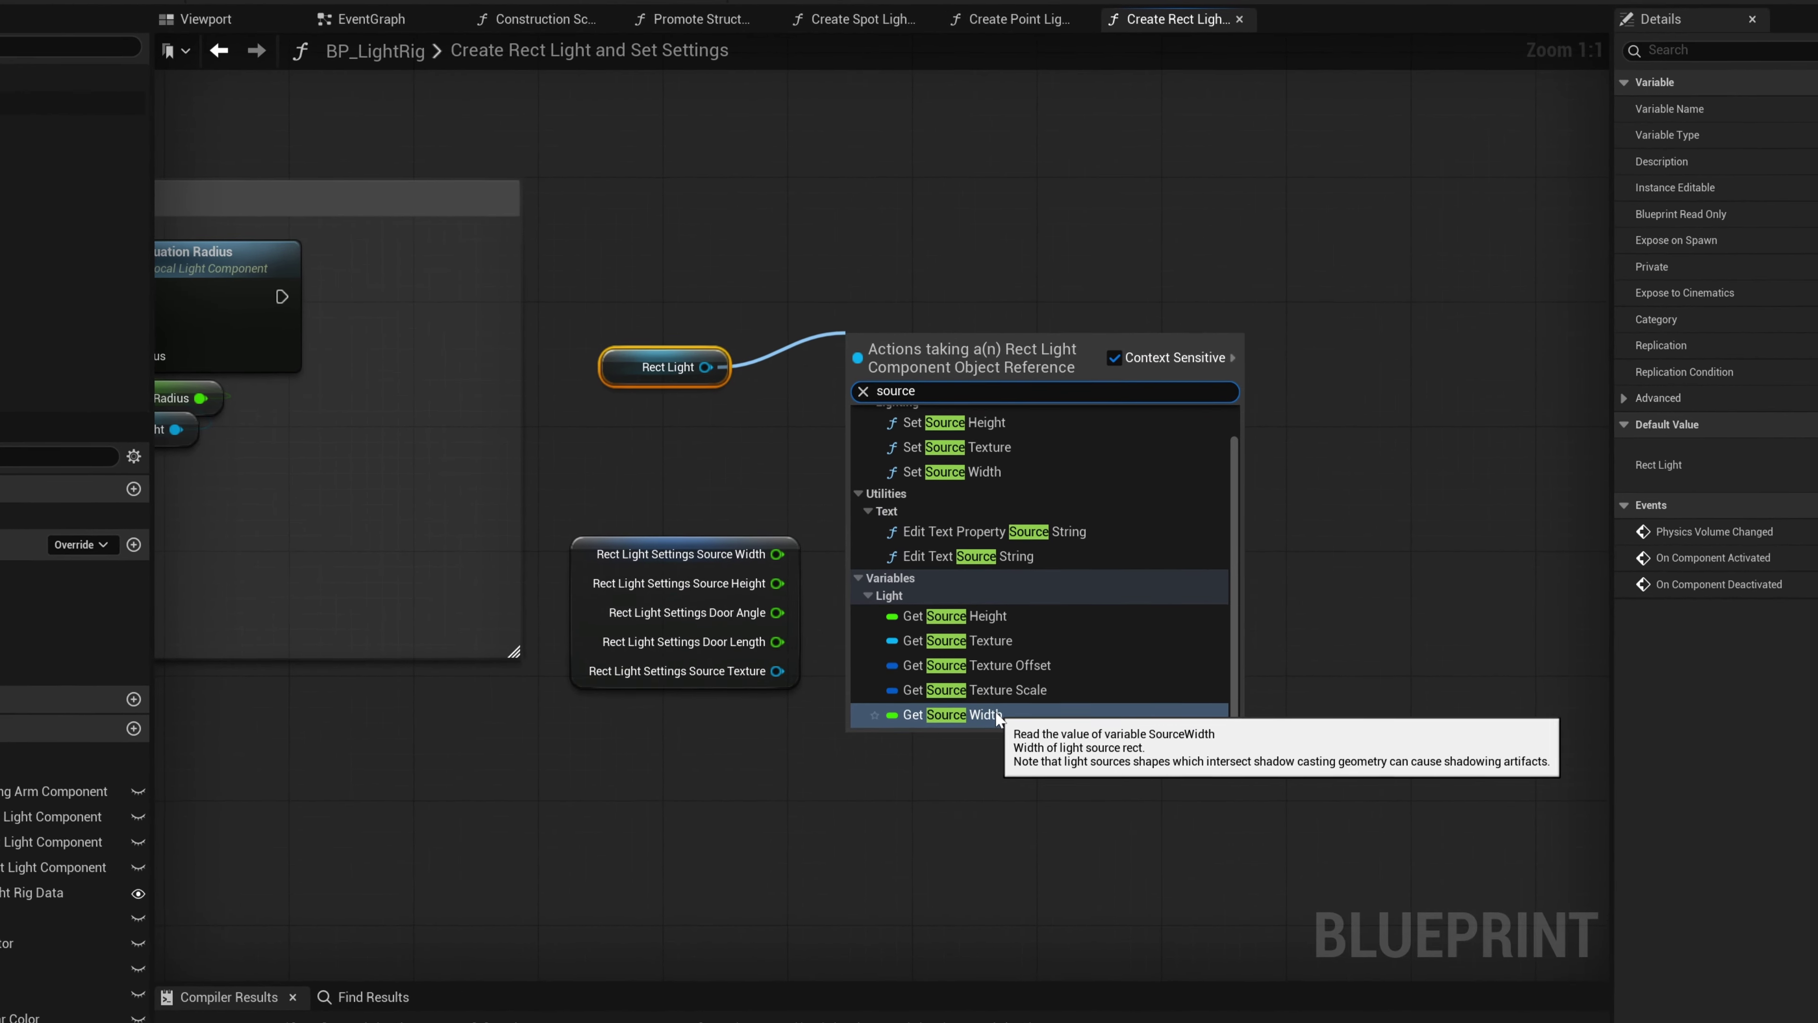
click(952, 715)
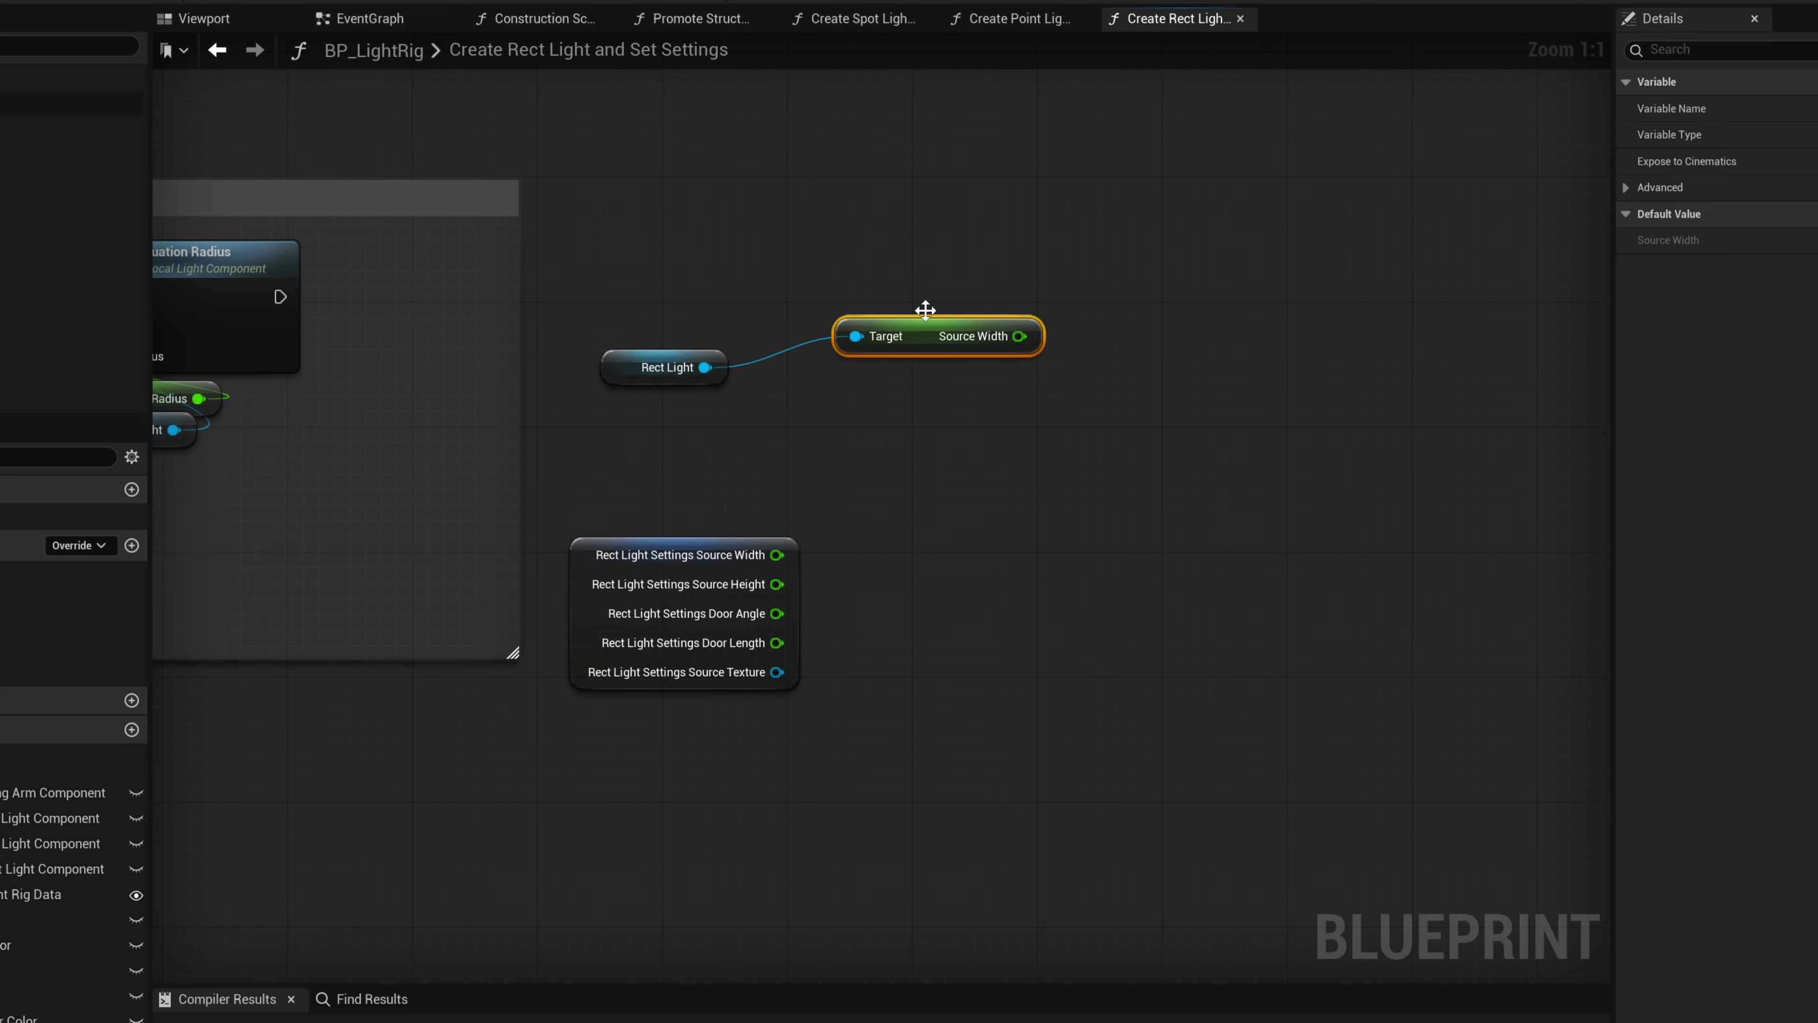
key(Delete)
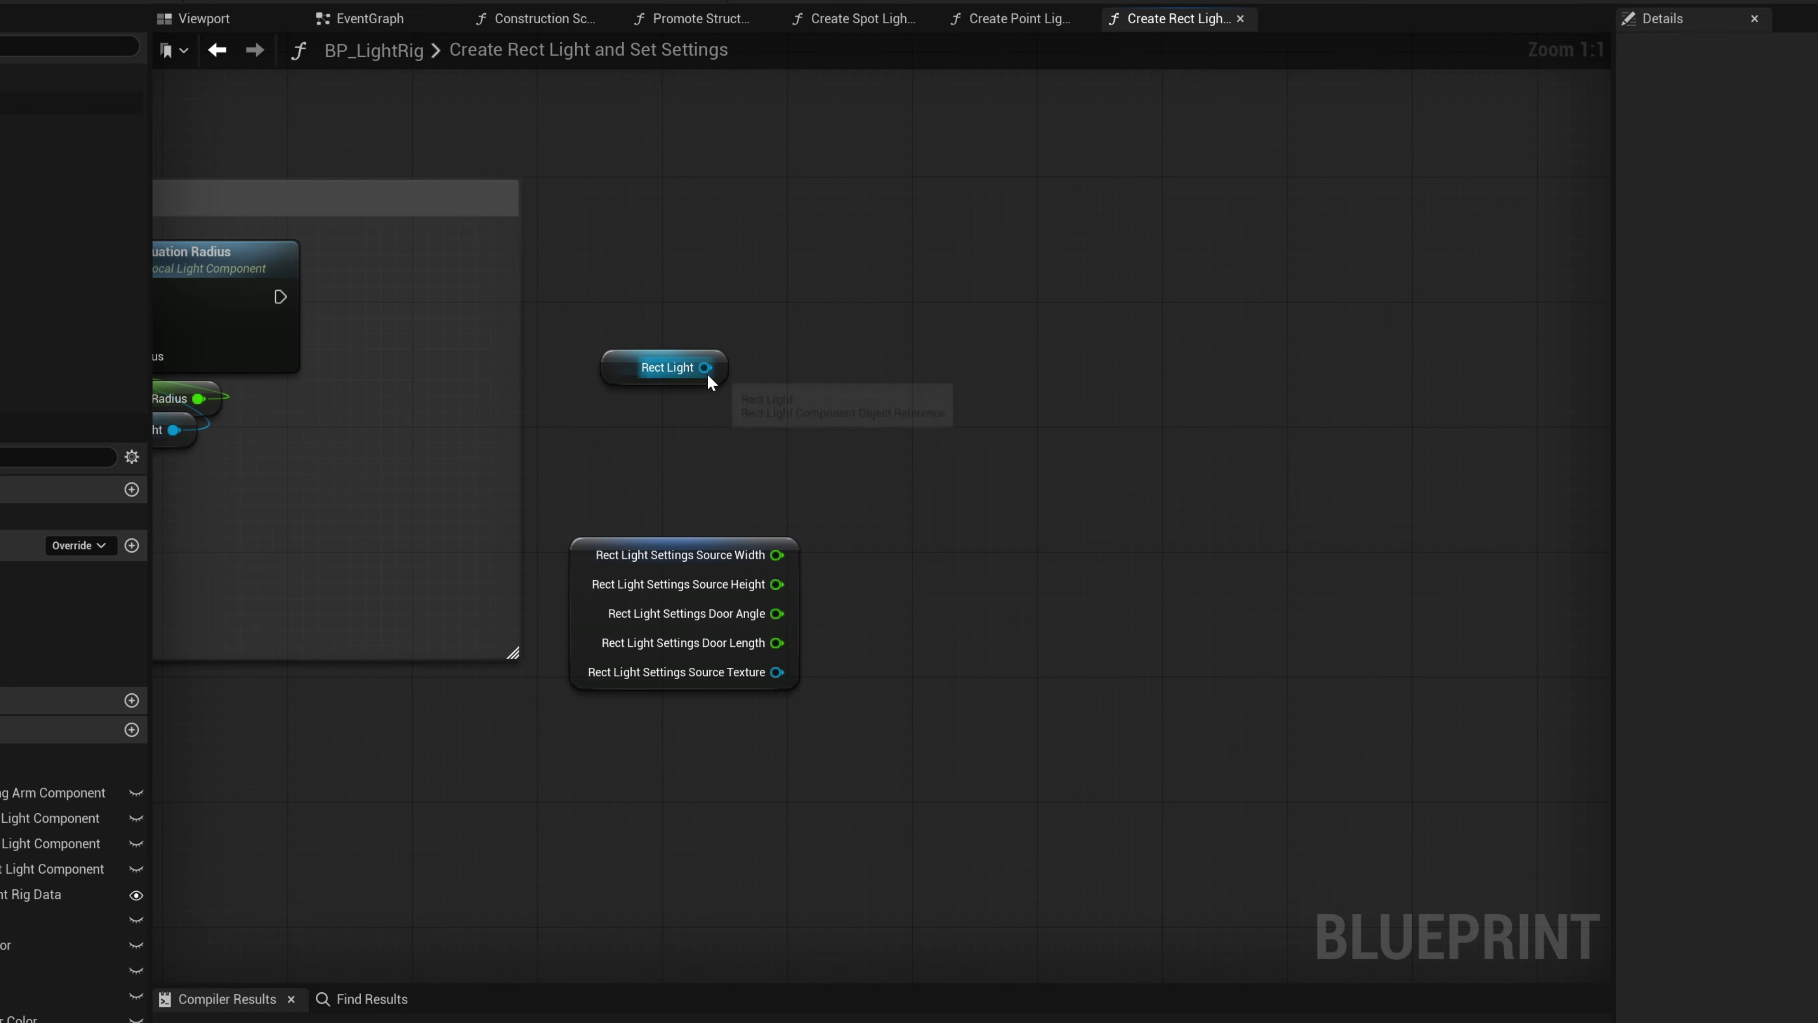
- Add Set Source Width and Set Source Height nodes that target the Rect Light reference
drag(706, 368, 887, 334)
text(set source)
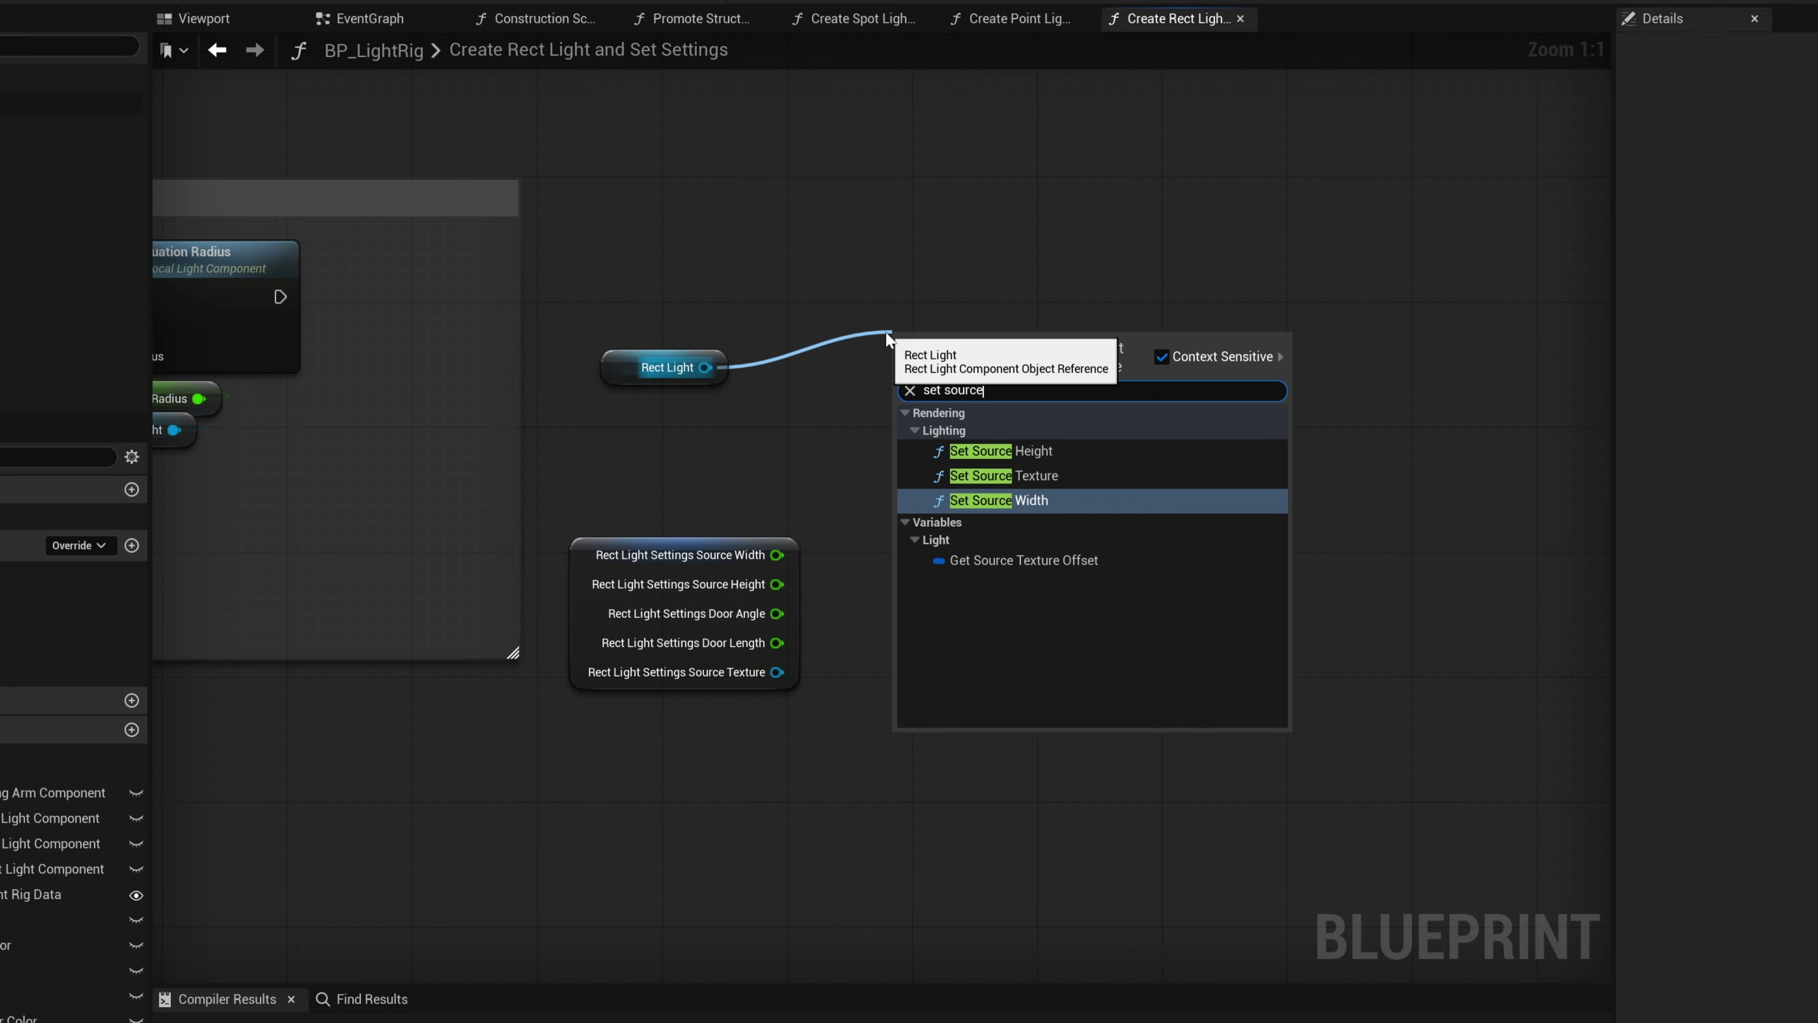
key(ctrl+a)
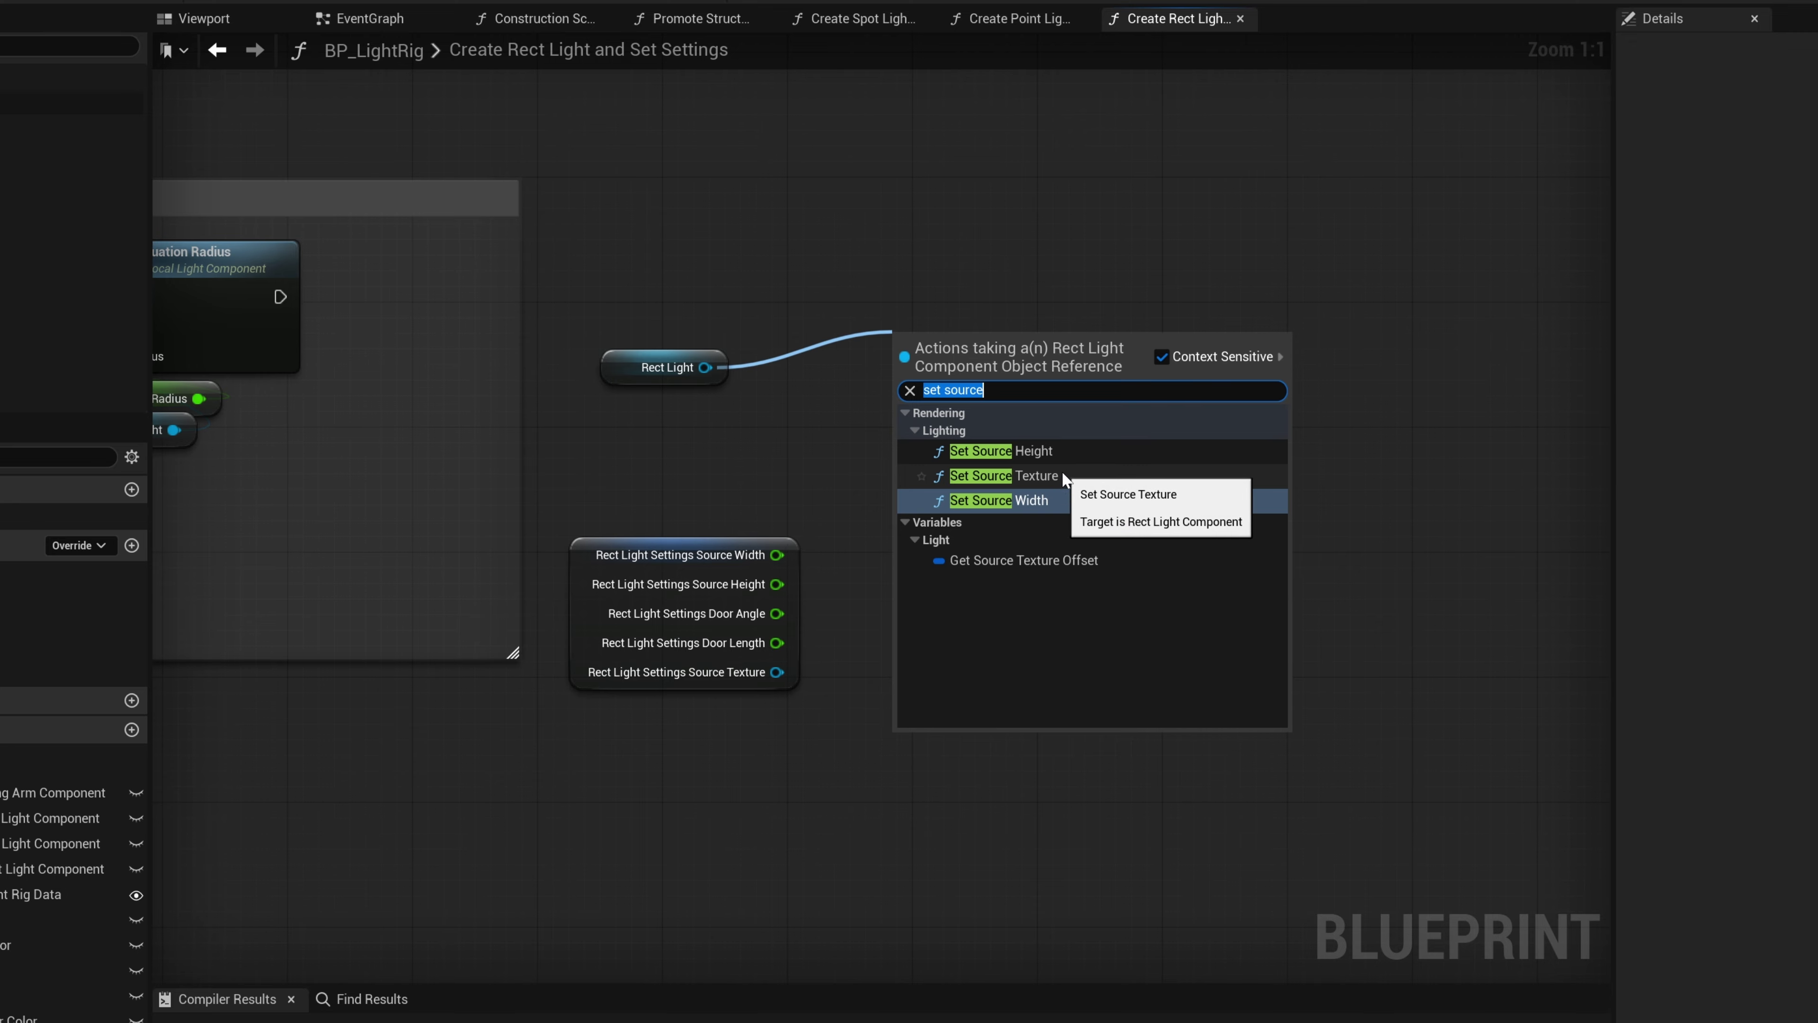
click(1048, 500)
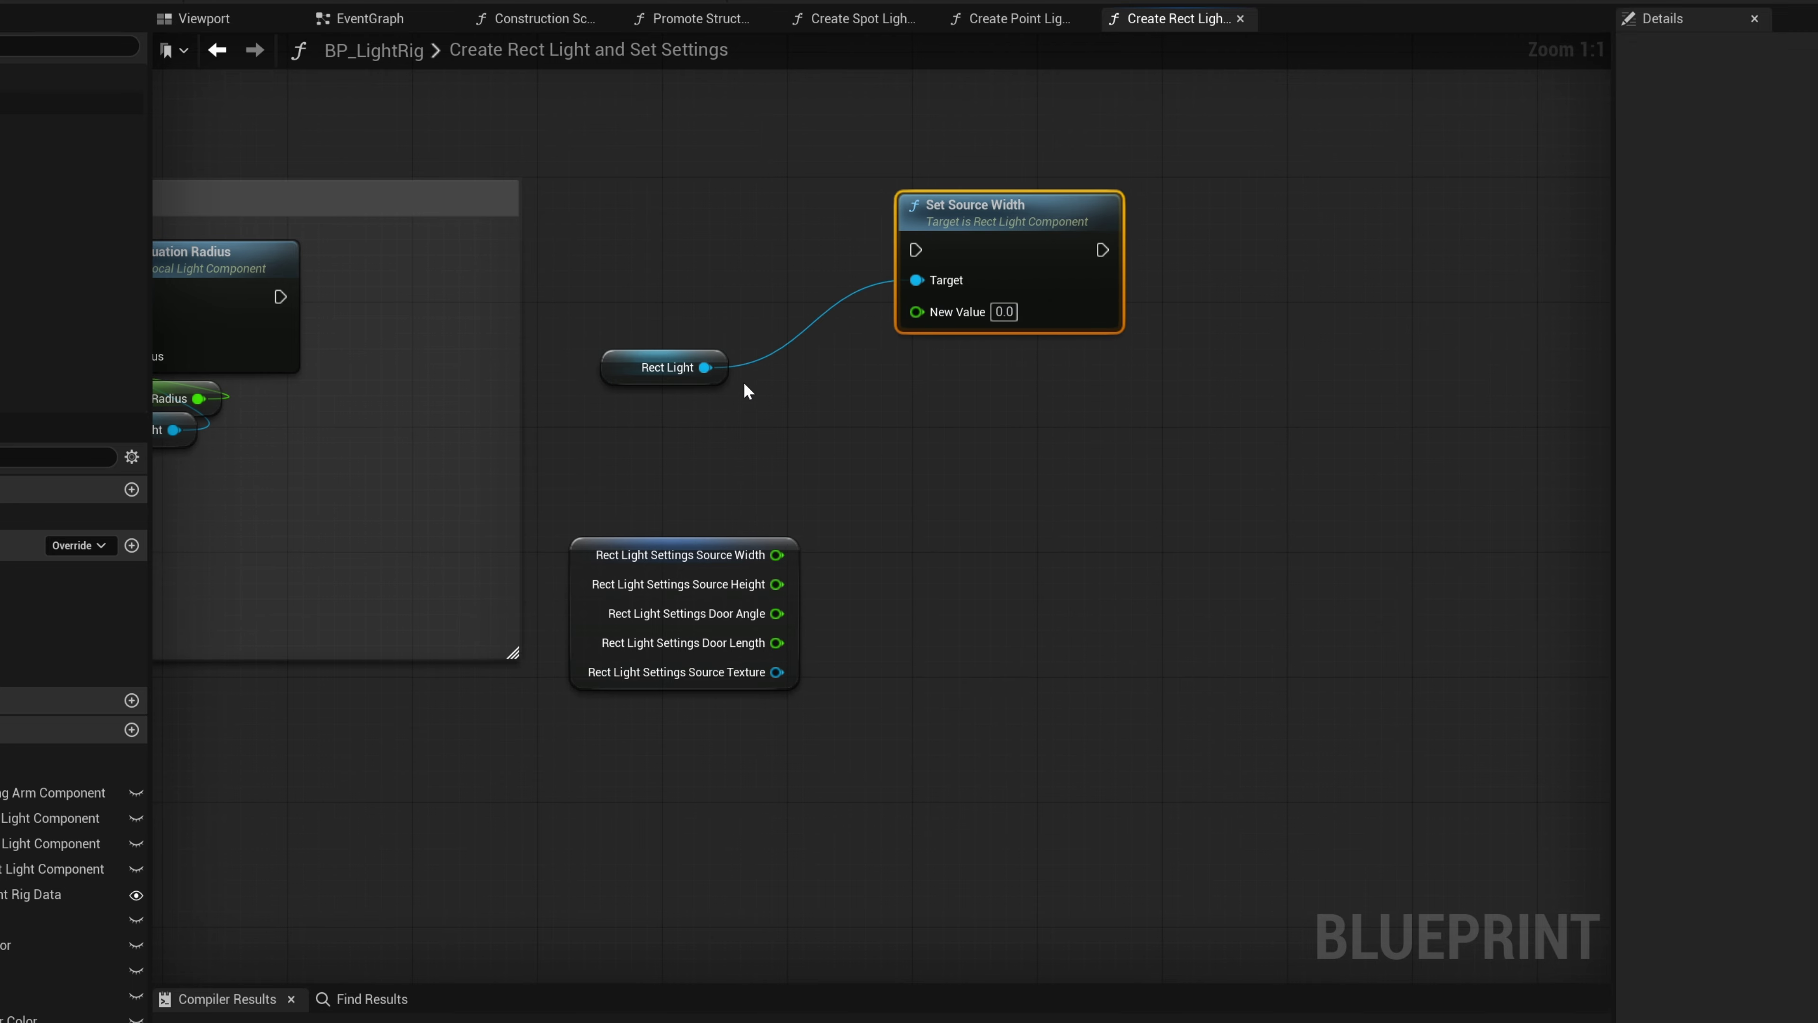
drag(714, 365, 1316, 222)
click(1431, 488)
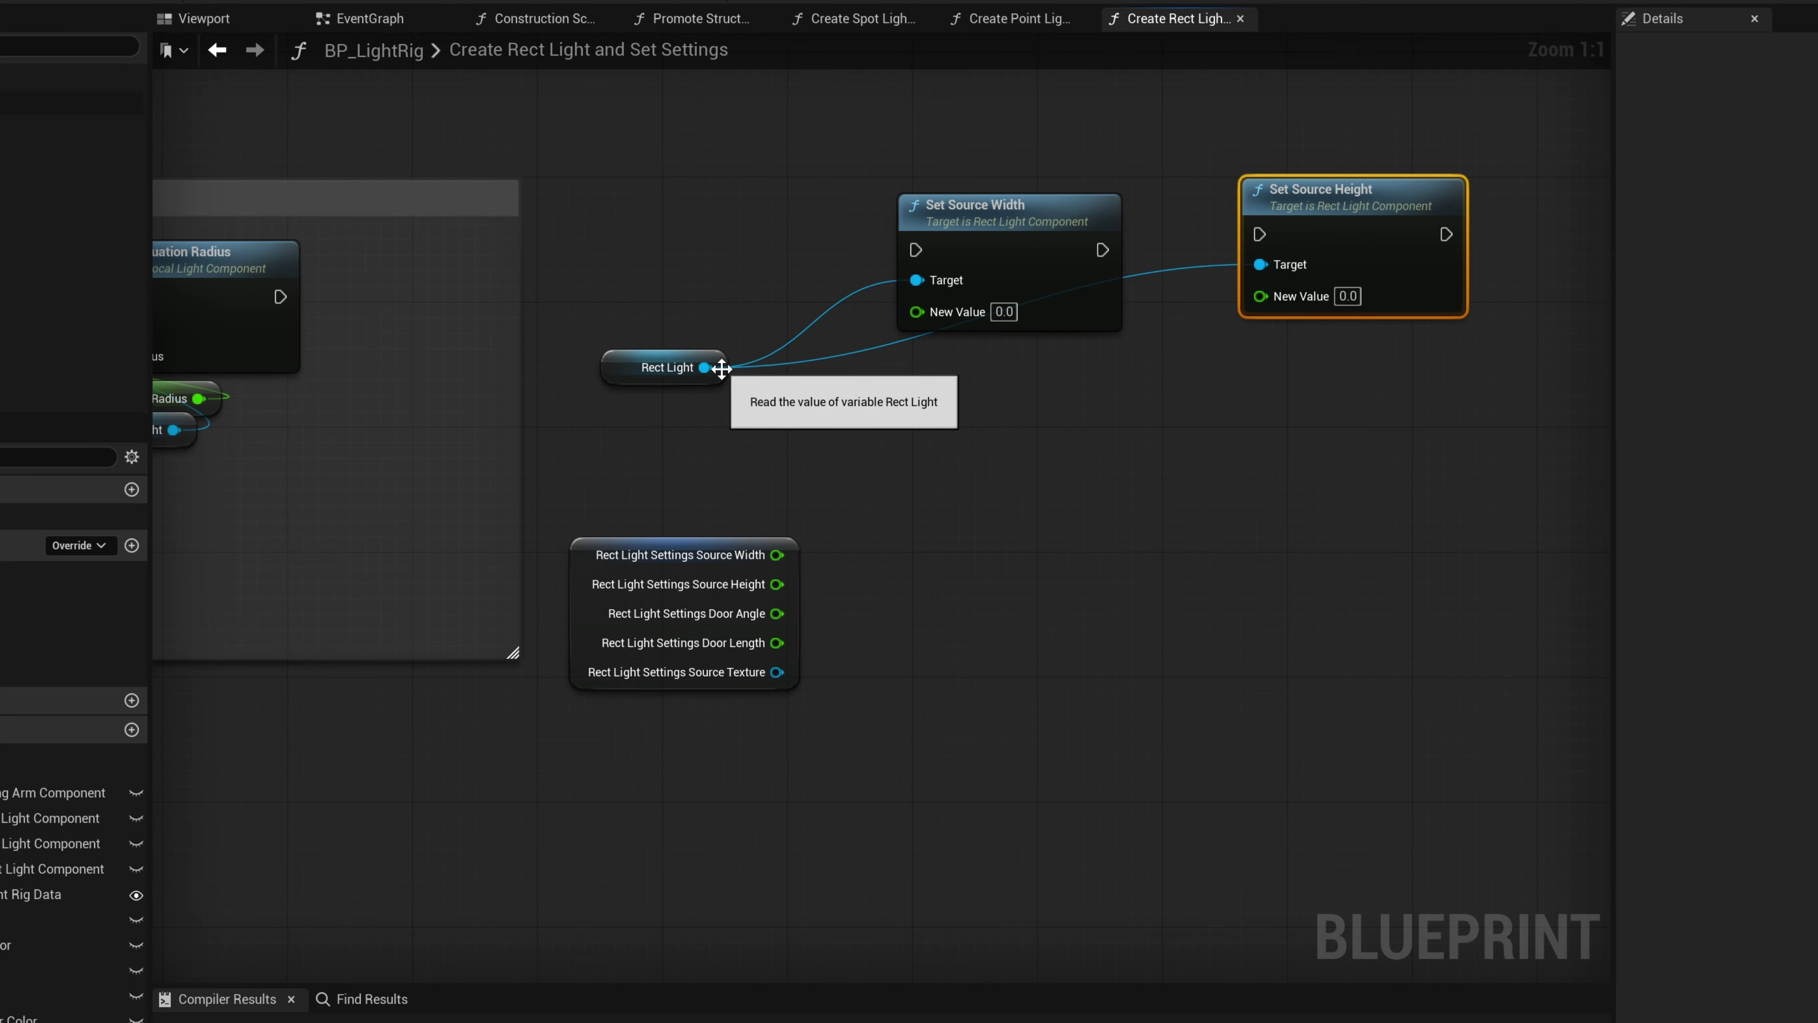
- Add Set Barn Door Angle and Set Barn Door Length nodes targeting Rect Light and place the length node beside the angle node
drag(717, 370, 1215, 406)
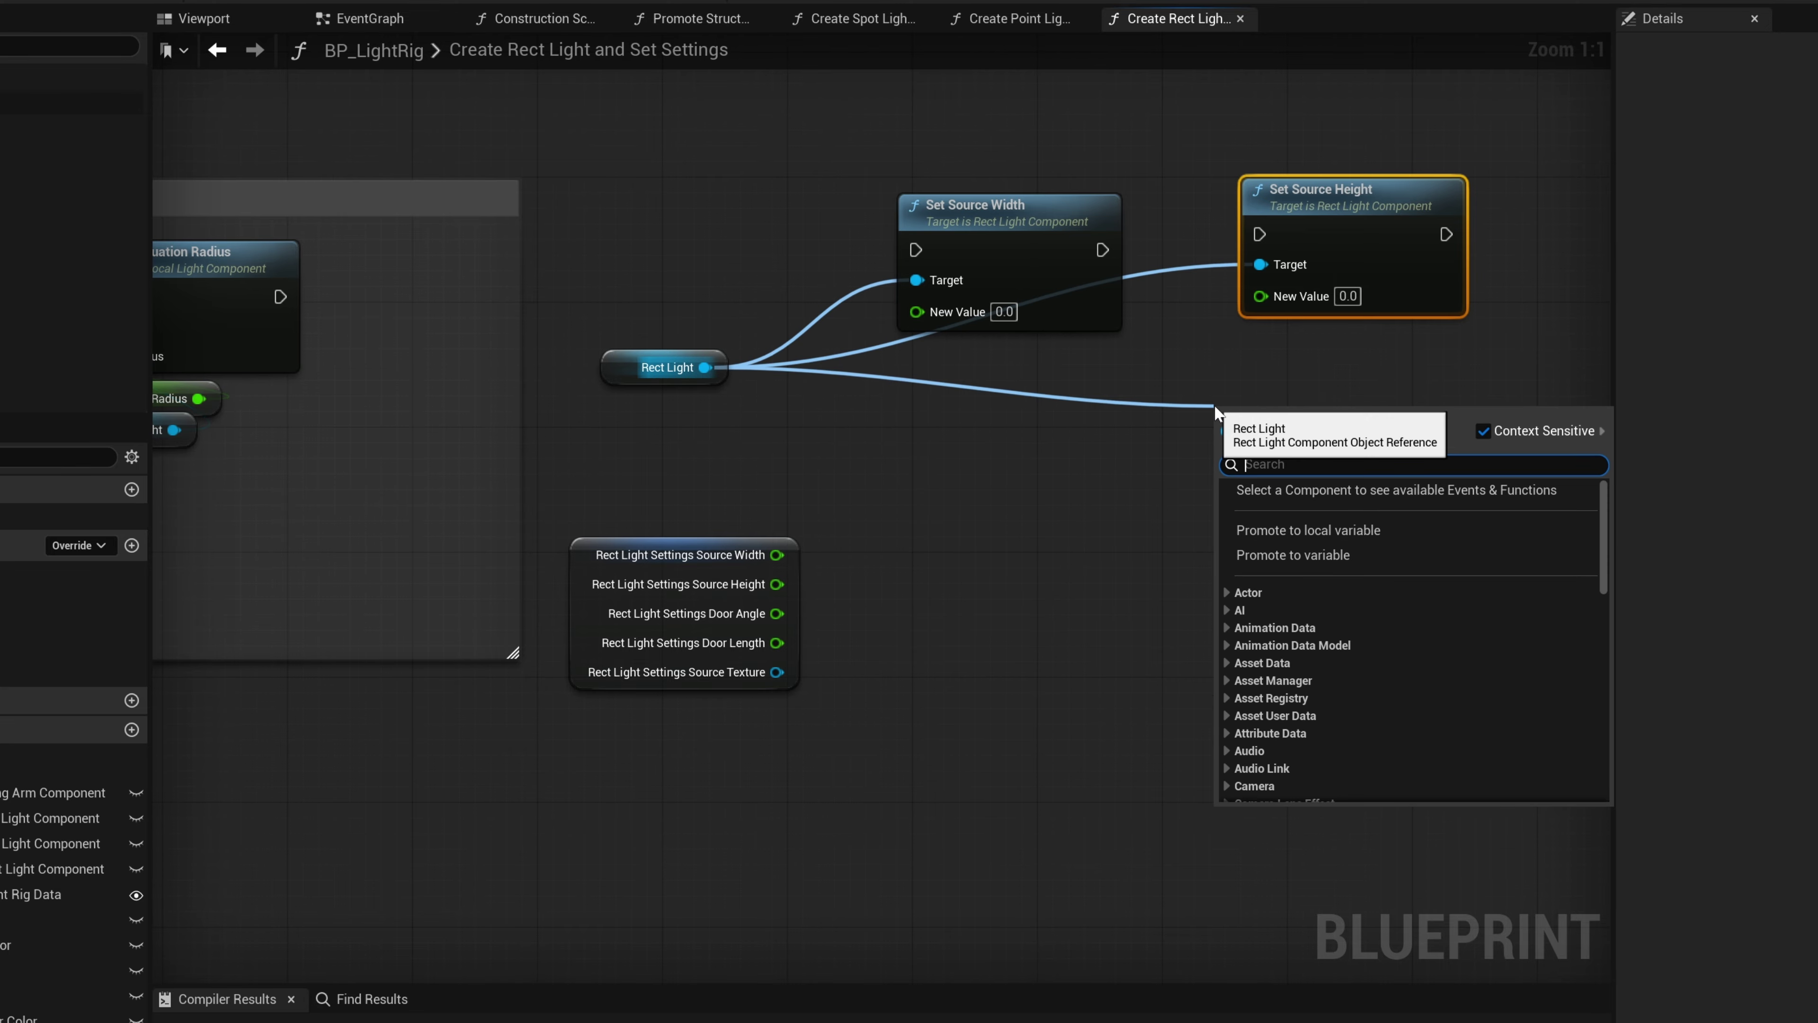
text(set door)
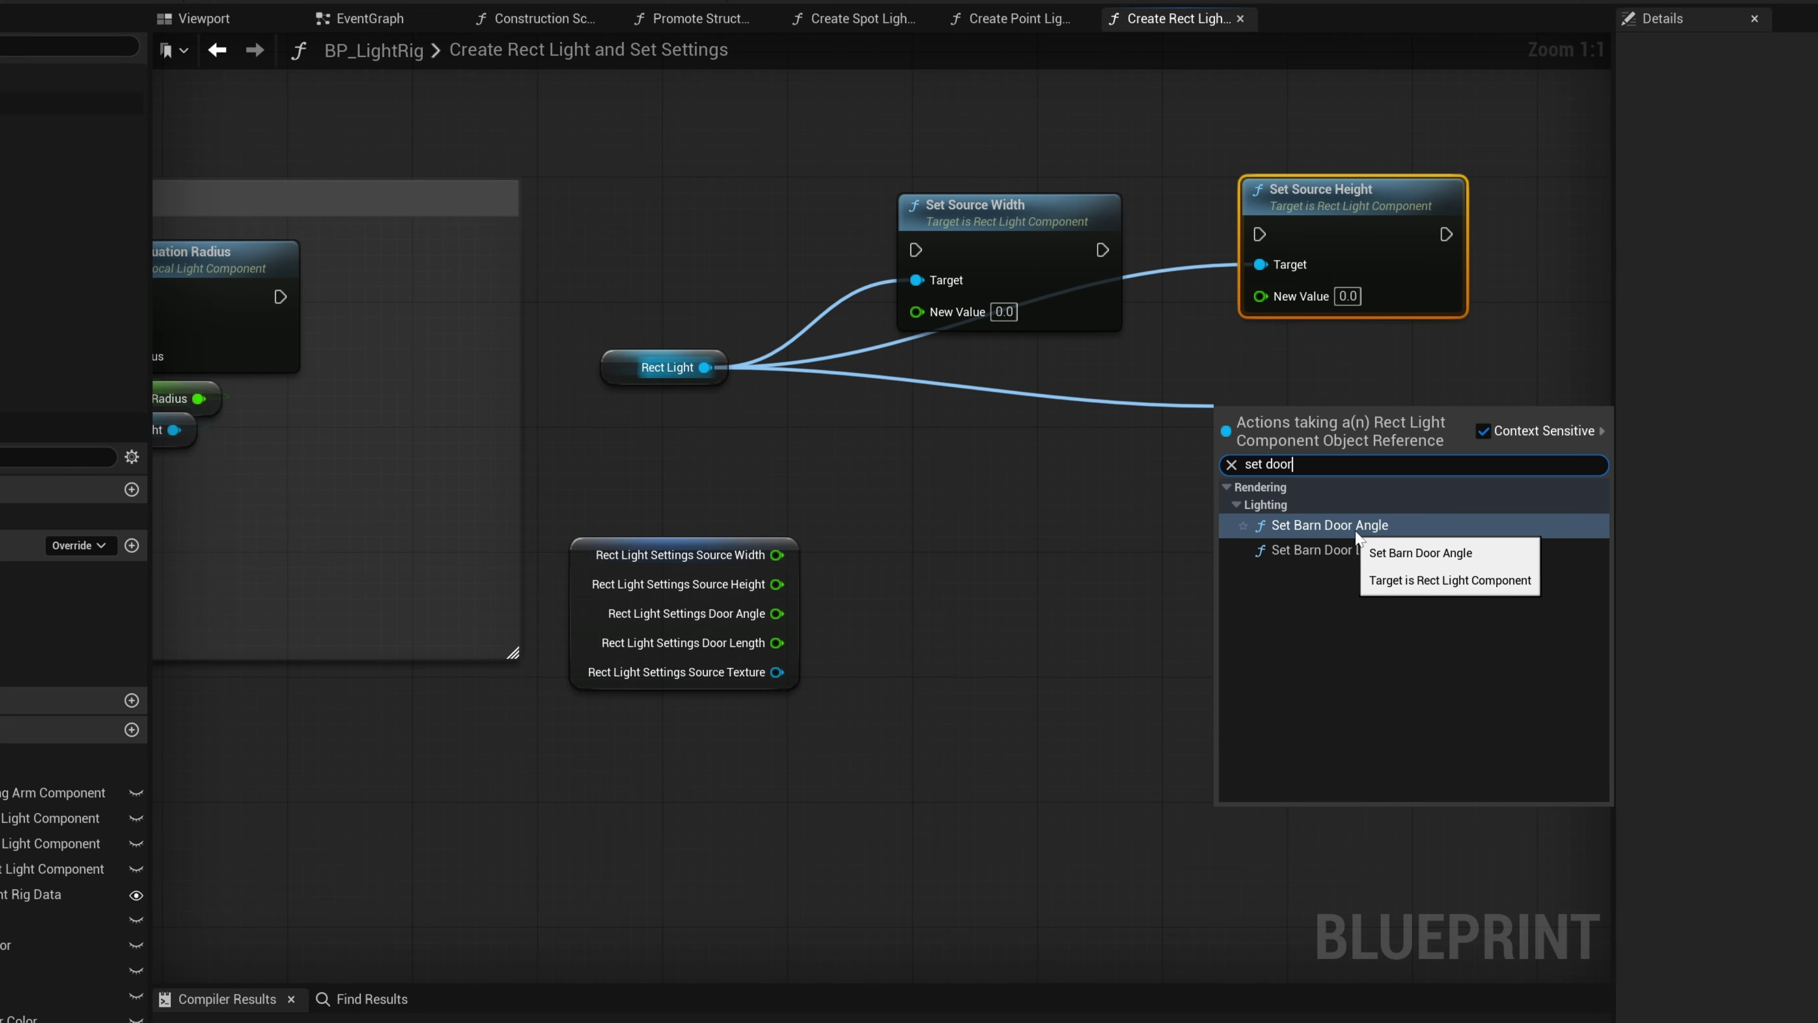
click(1386, 528)
drag(1376, 526, 1519, 526)
right_drag(1191, 585, 853, 528)
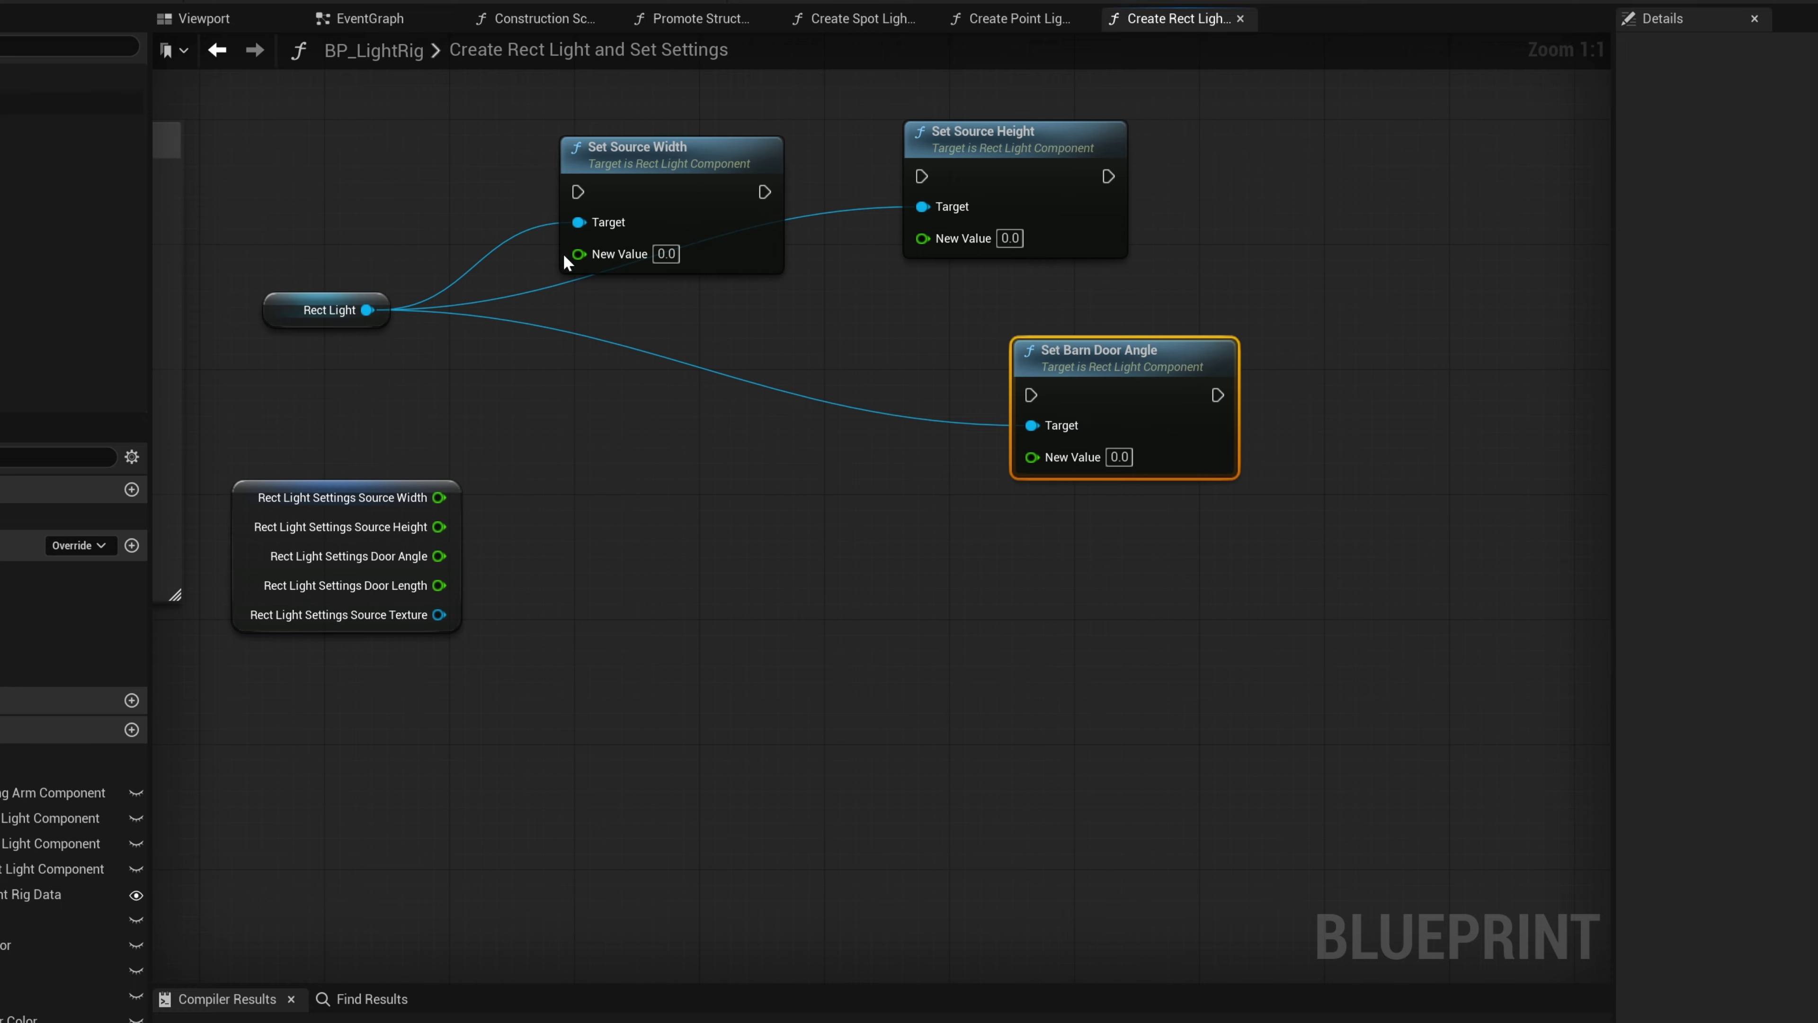
drag(366, 310, 1179, 595)
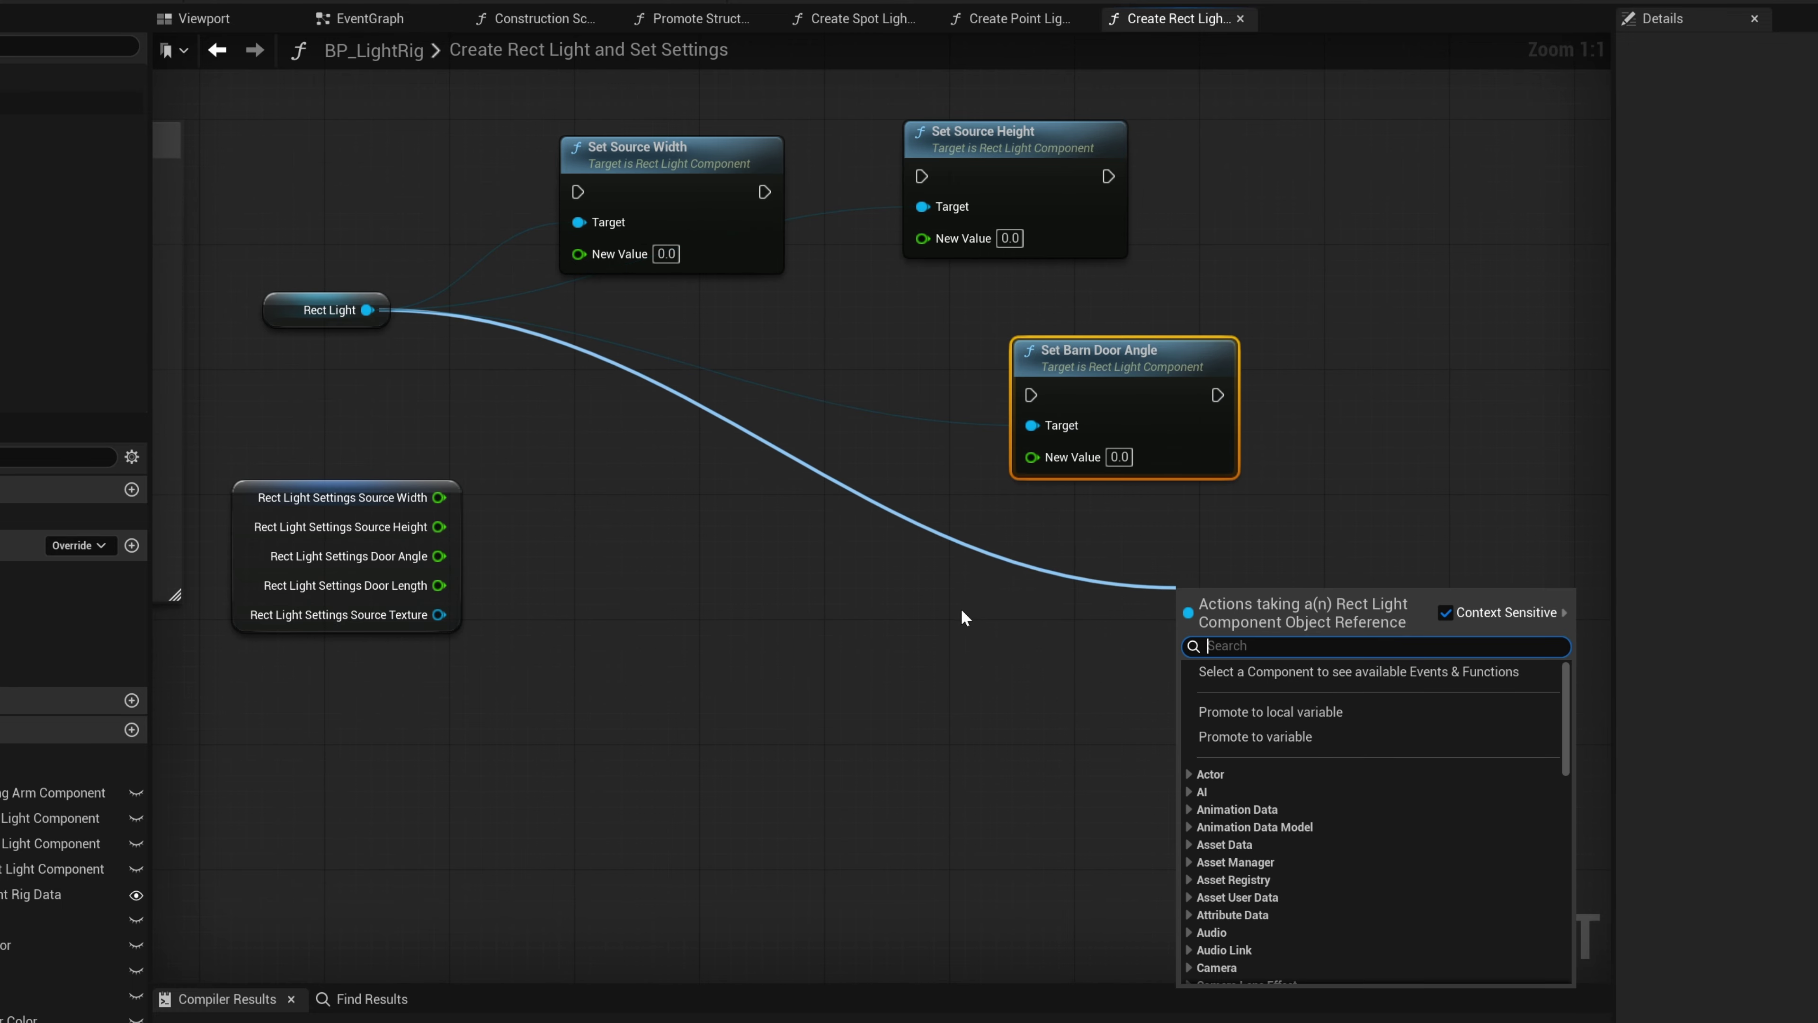
text(set)
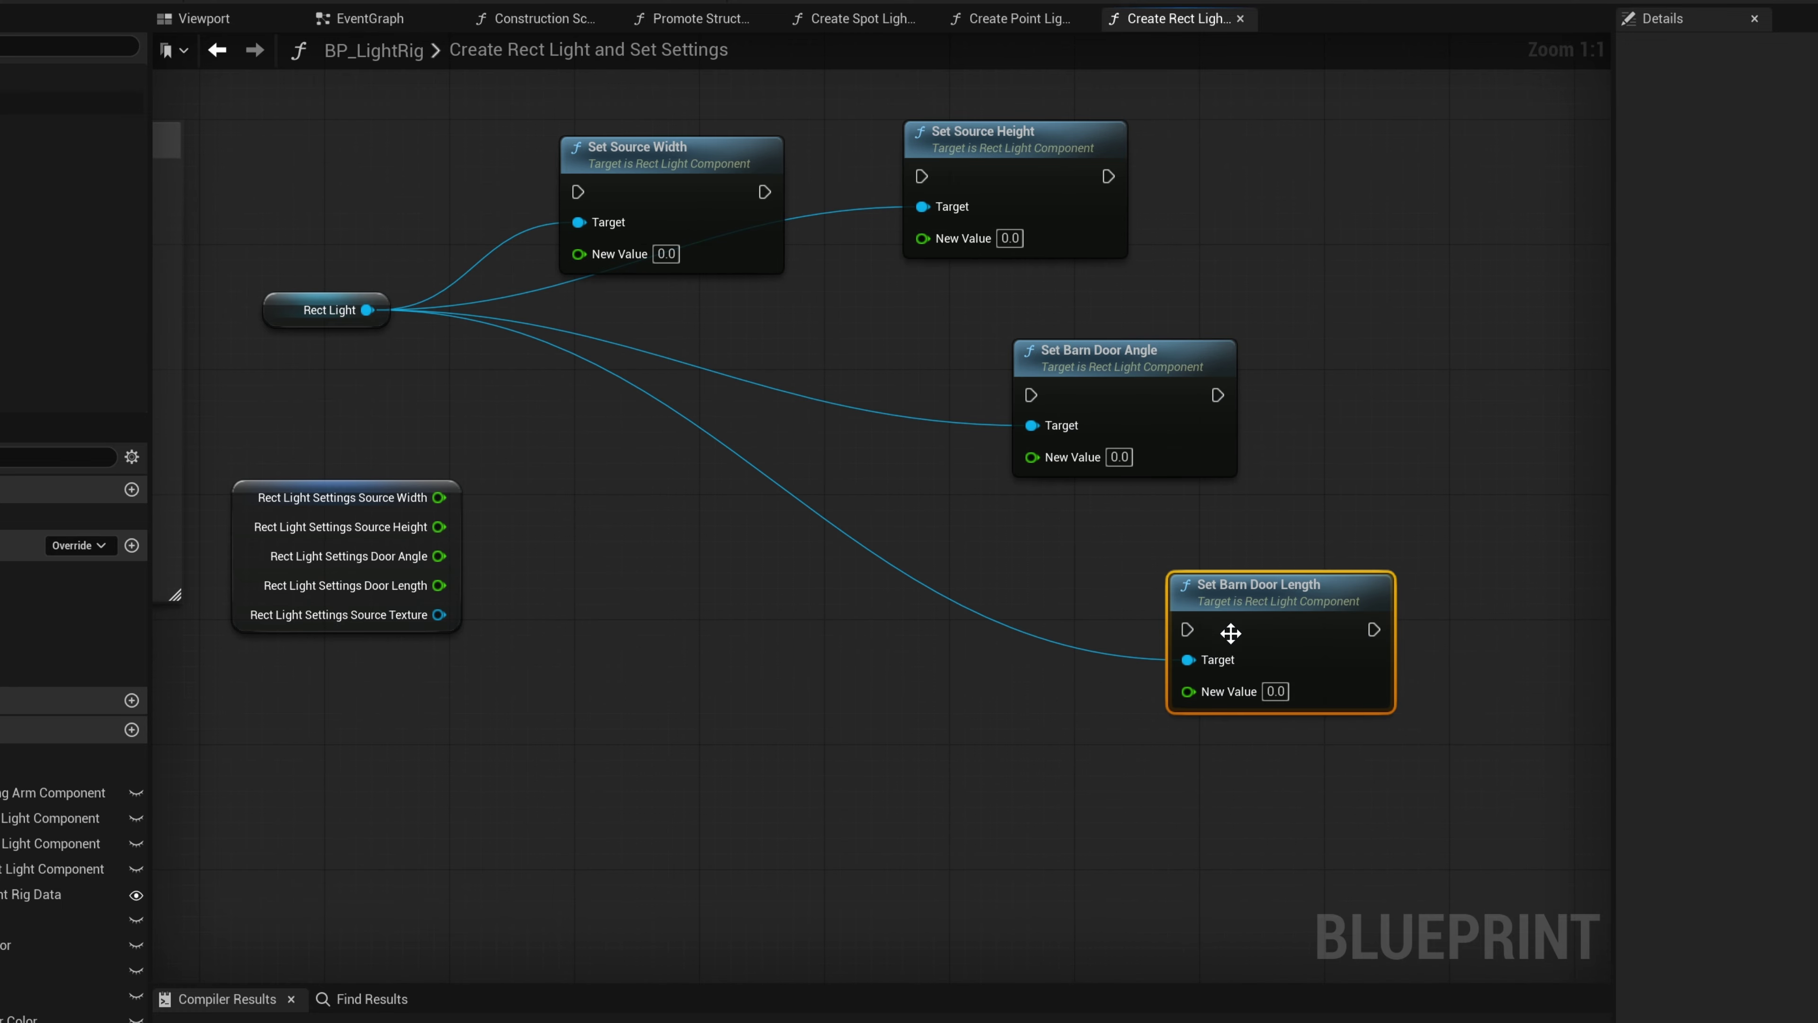
drag(1230, 633, 1355, 540)
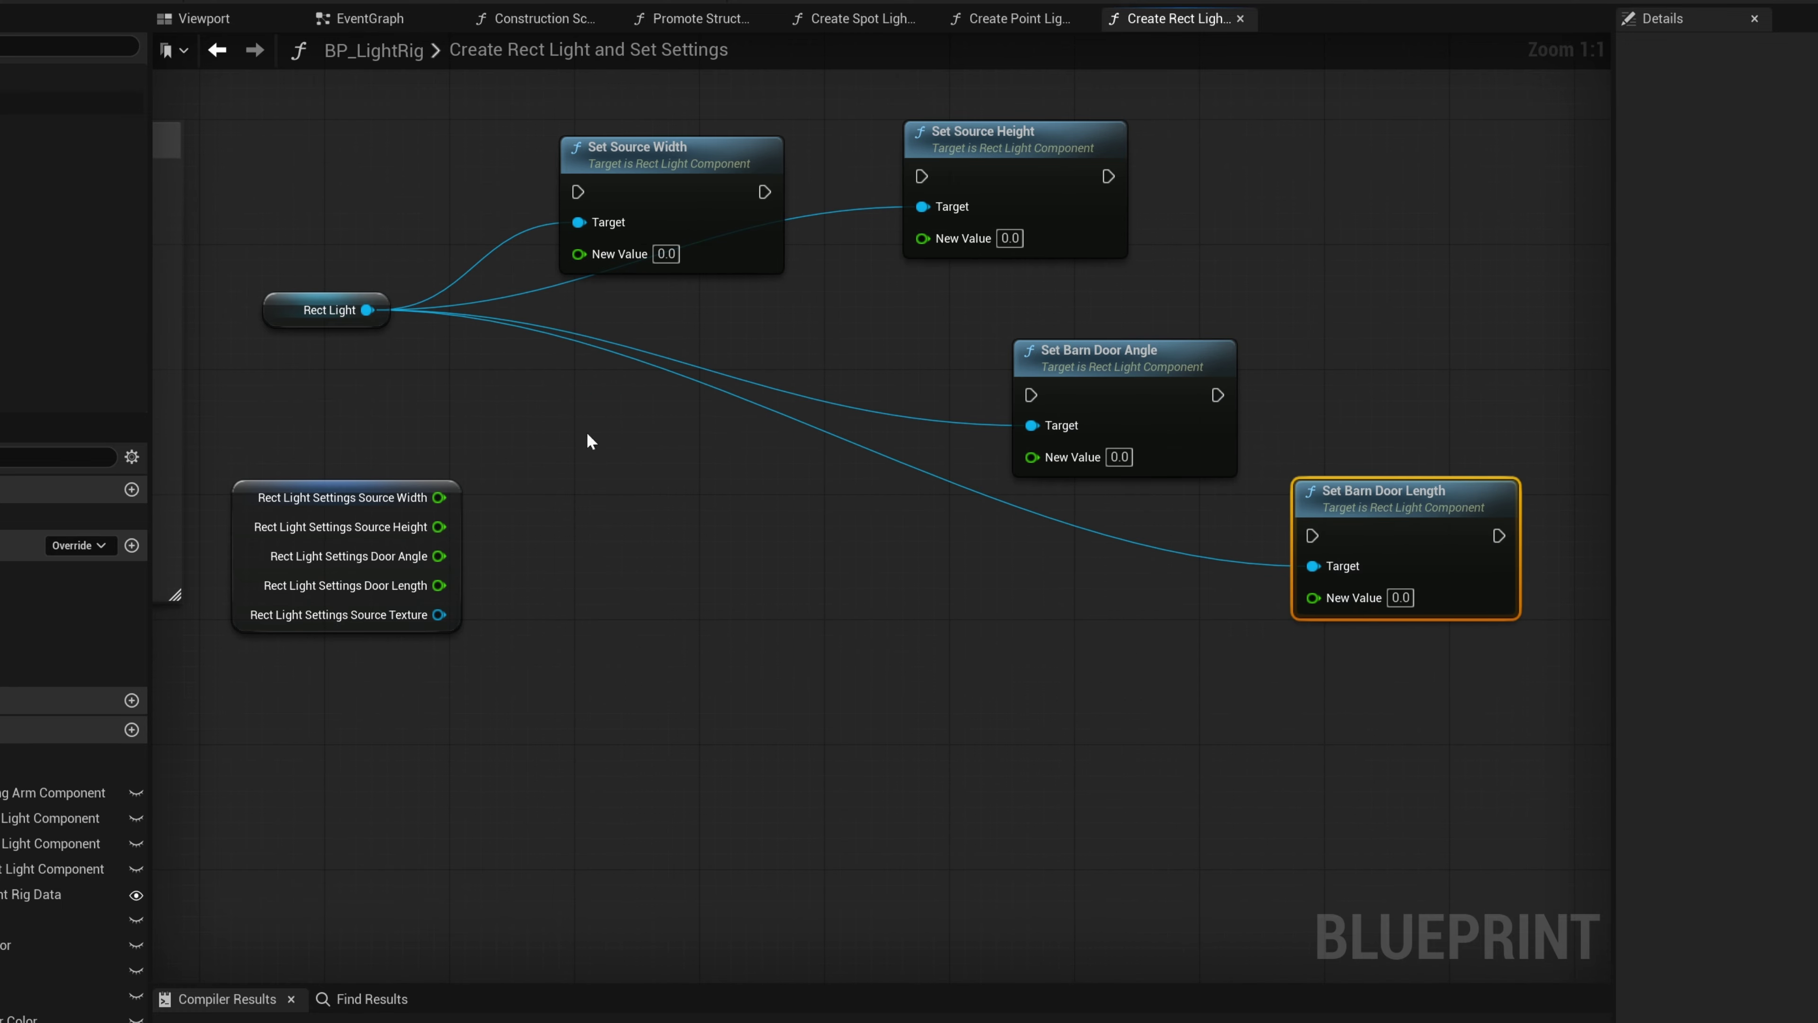
- Search the actions available from the Rect Light reference for "set texture" to find Set Source Texture
drag(366, 309, 729, 531)
text(set)
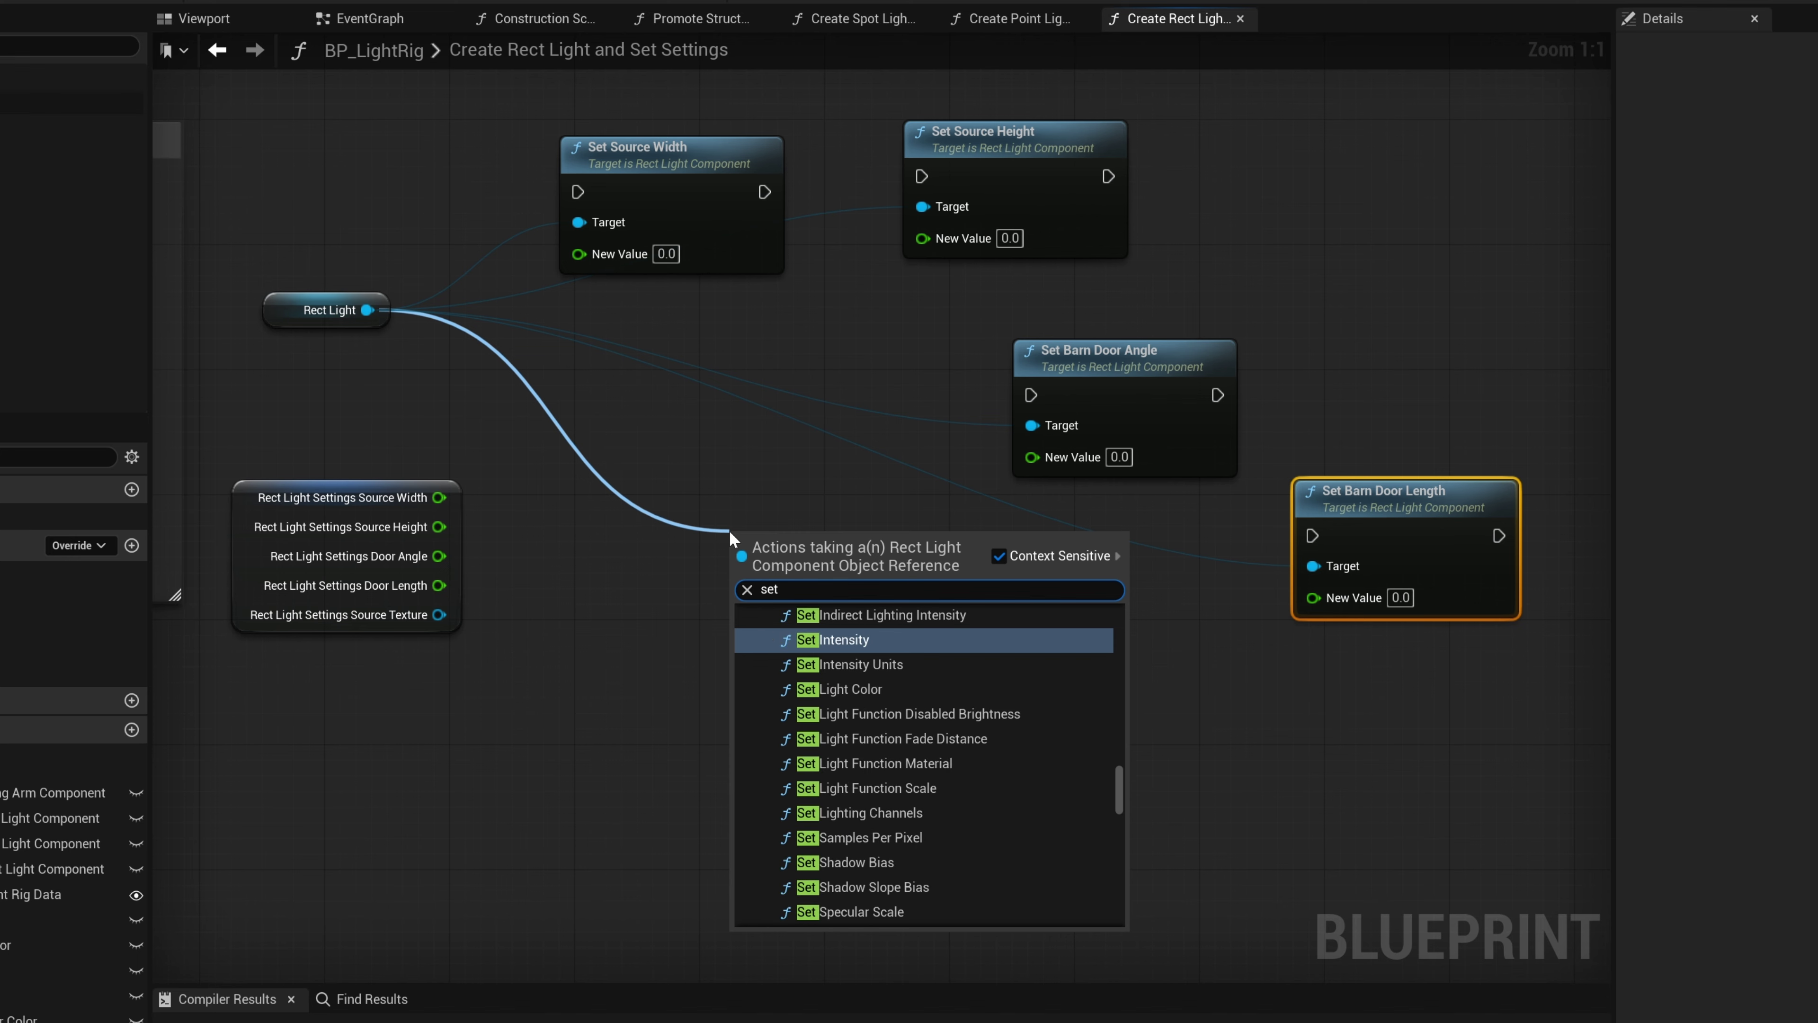
text( texture)
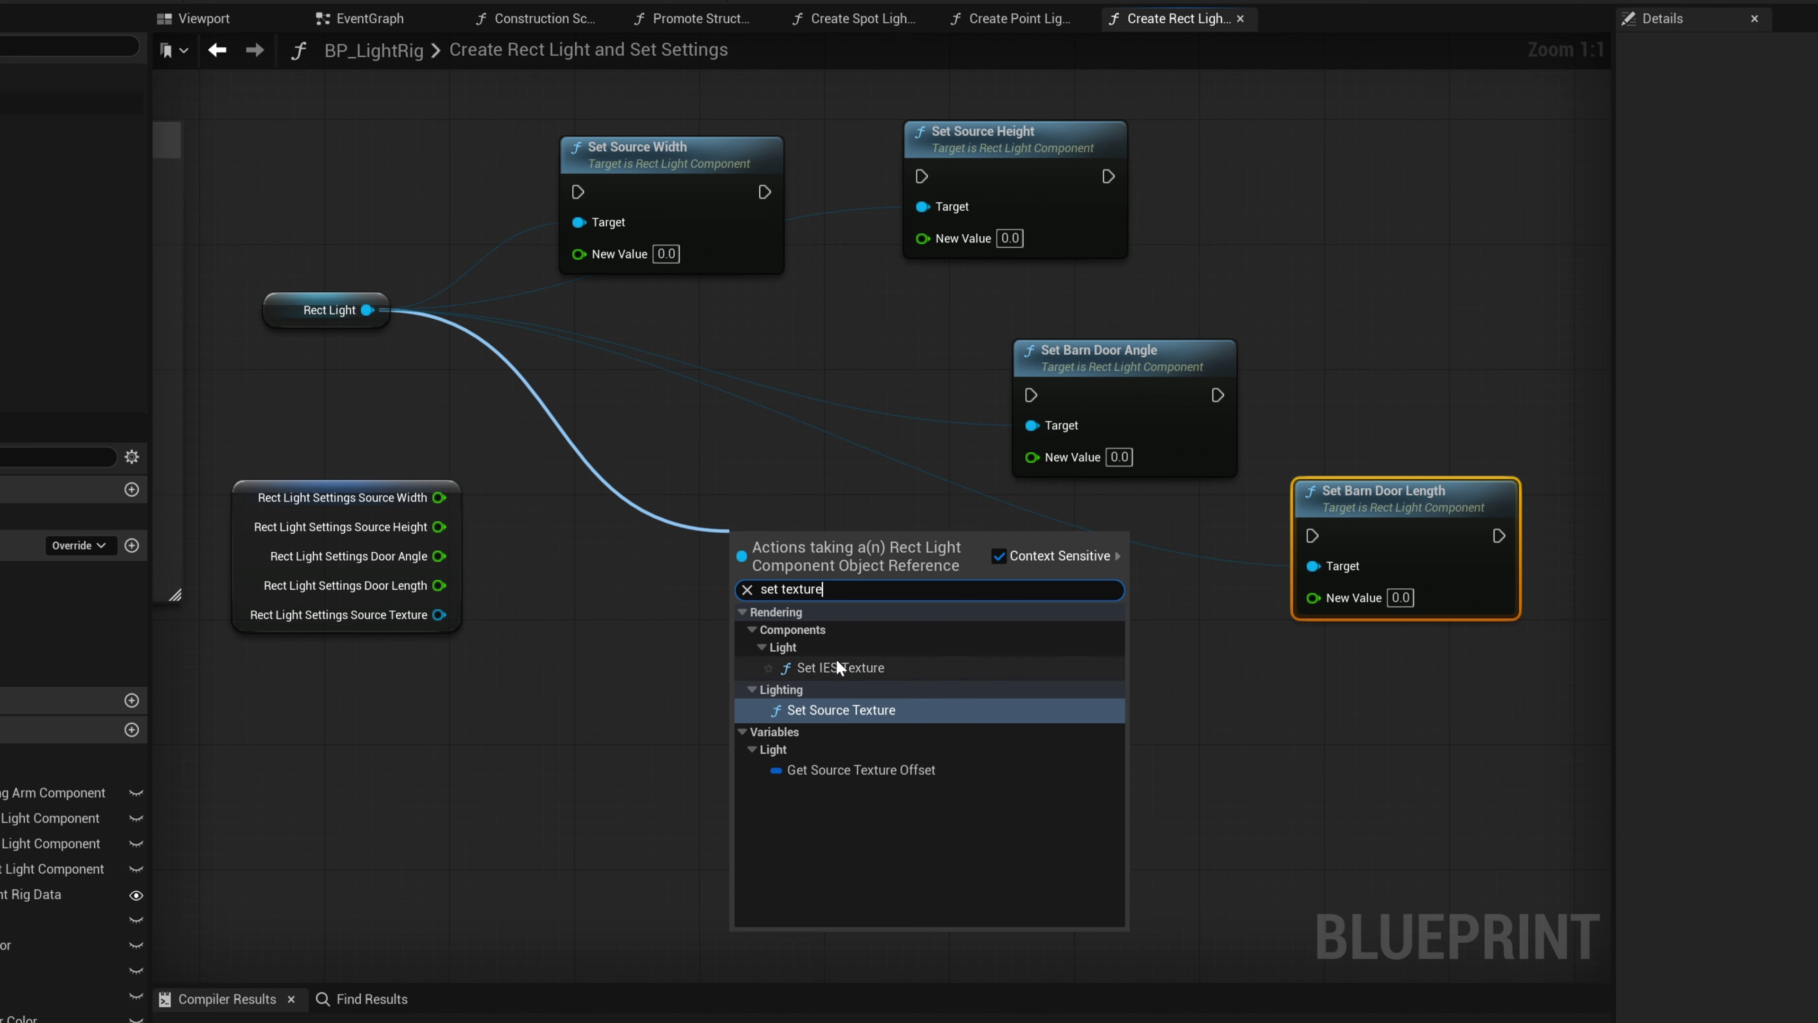
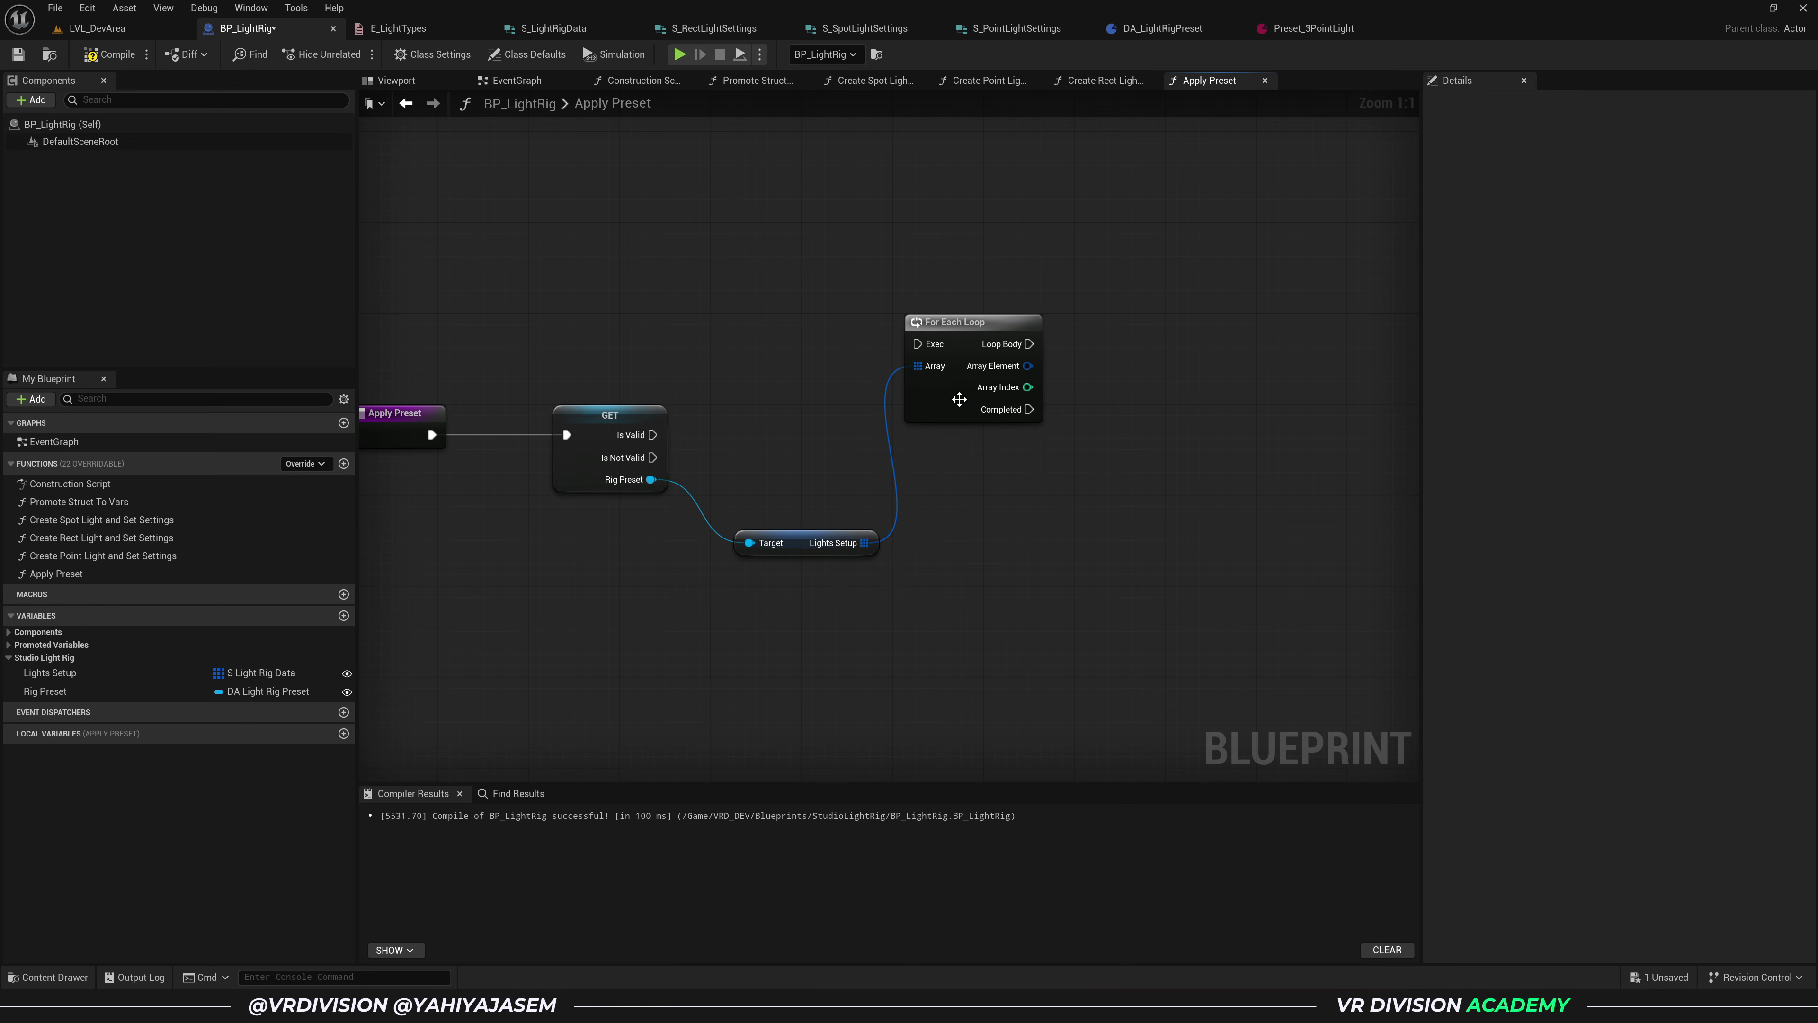
- In Apply Preset, connect the Rig Preset getter's Is Valid output to the For Each Loop and move the Lights Setup node between them
drag(959, 399, 960, 490)
mouse_move(652, 435)
mouse_down()
mouse_move(886, 437)
mouse_move(1032, 414)
mouse_up()
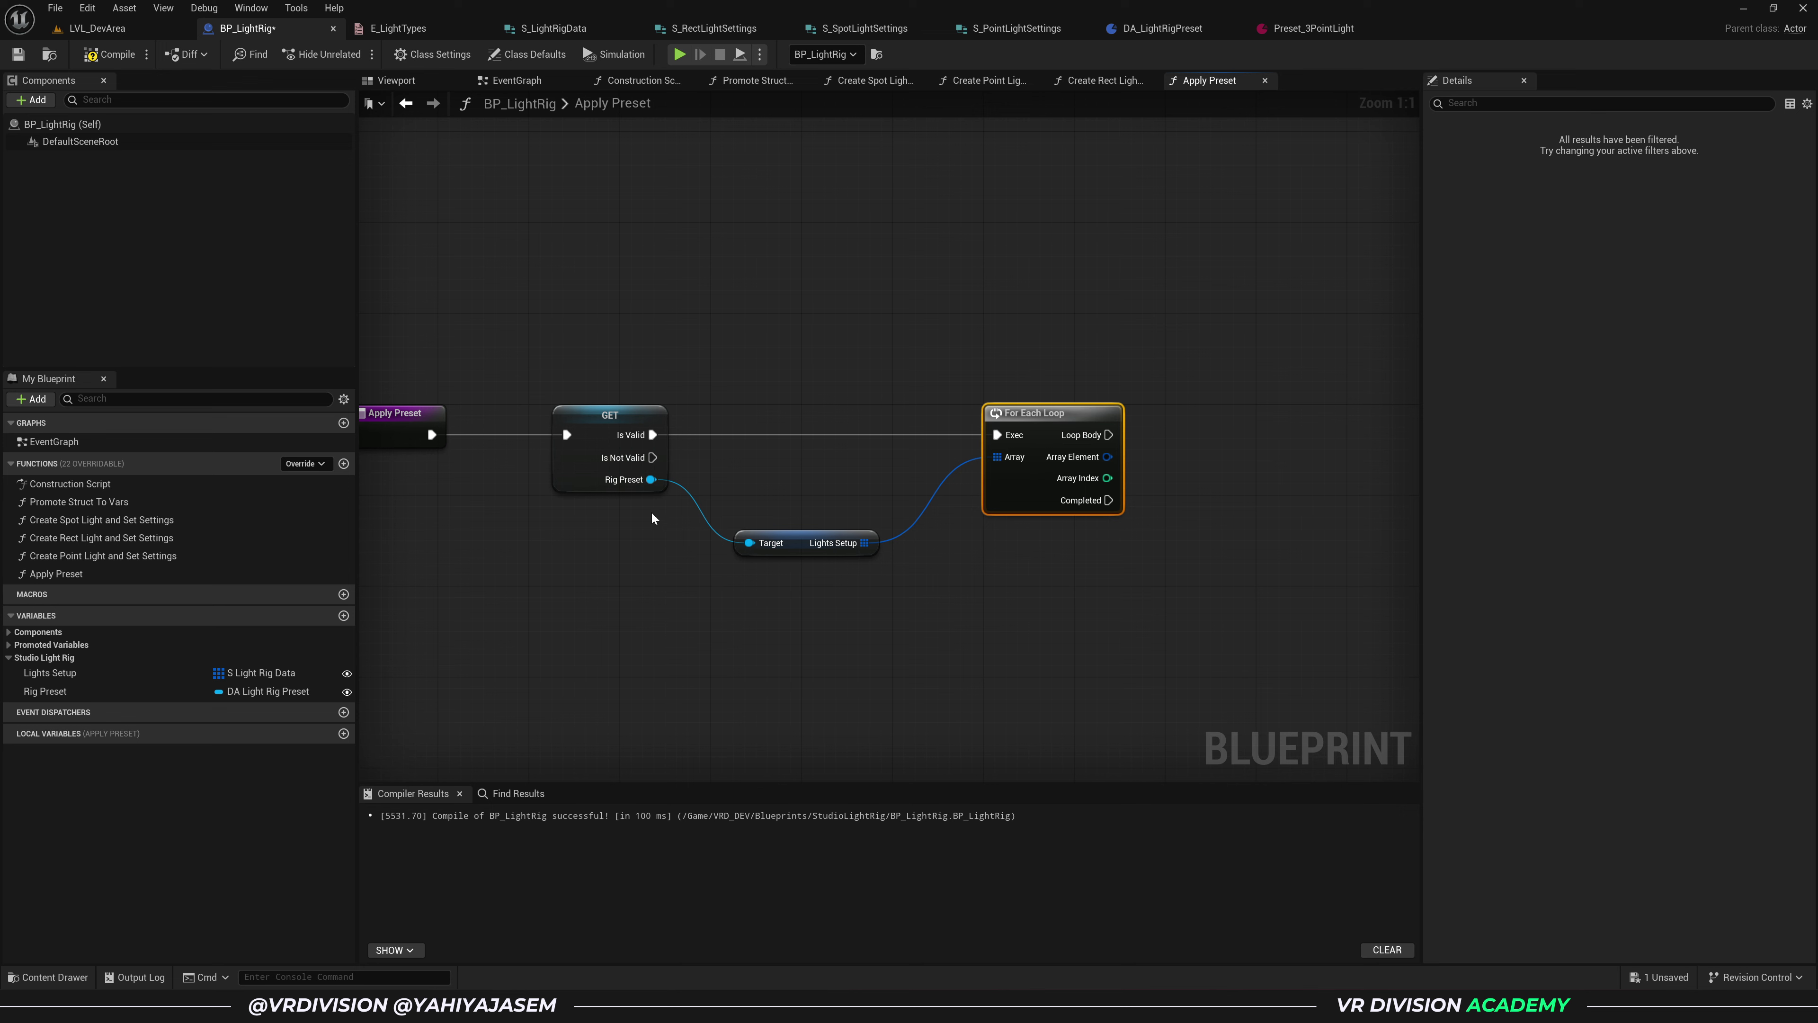
drag(652, 458, 733, 363)
click(743, 313)
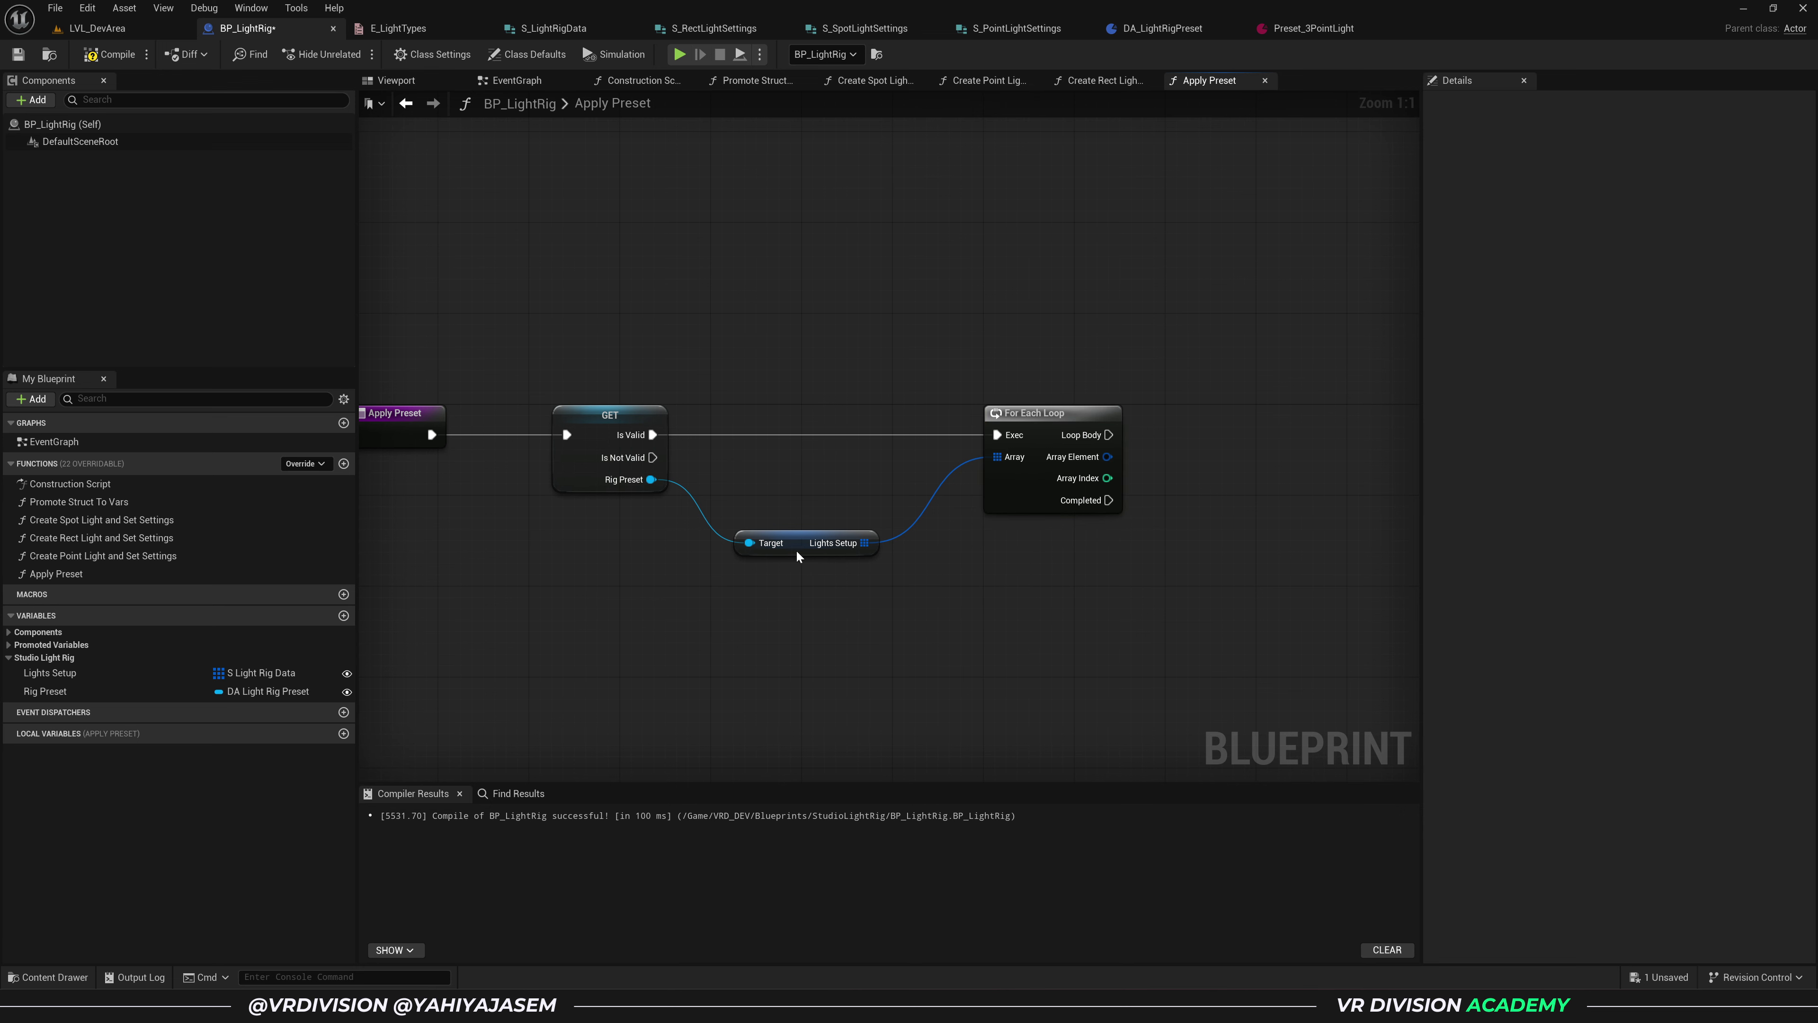
drag(798, 557, 812, 501)
right_drag(954, 576, 704, 564)
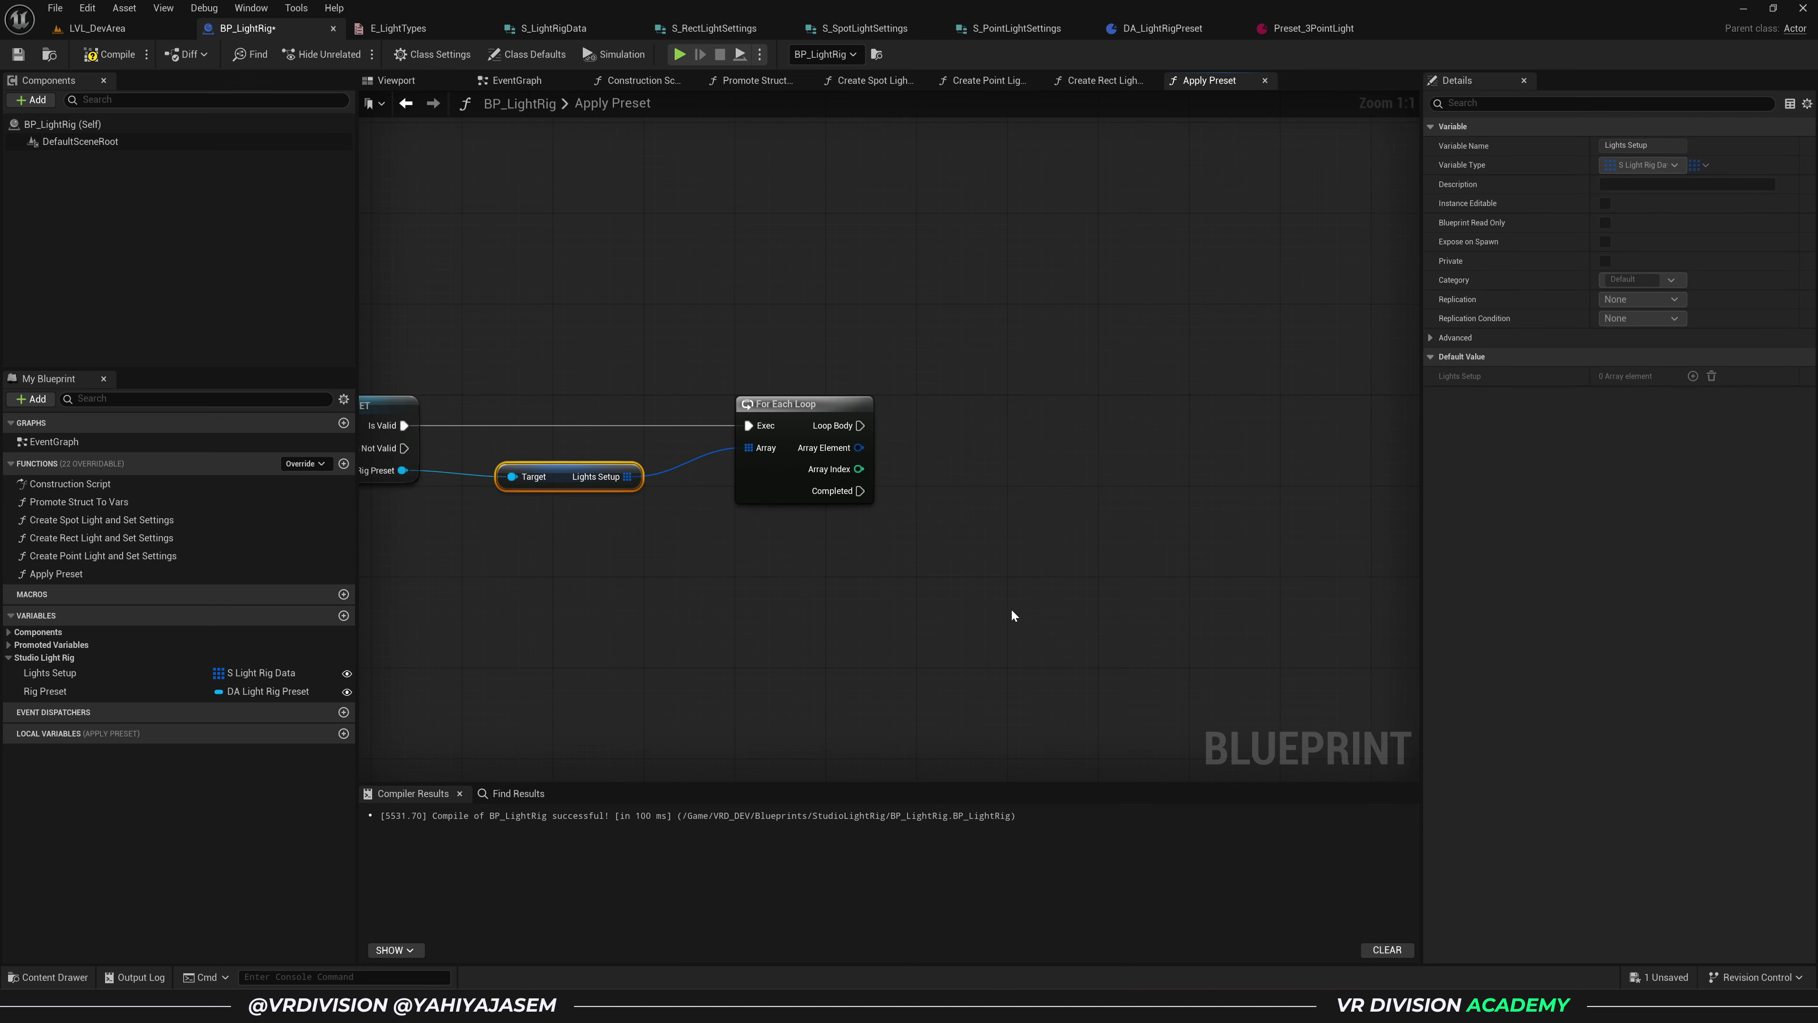
right_drag(1011, 608, 963, 655)
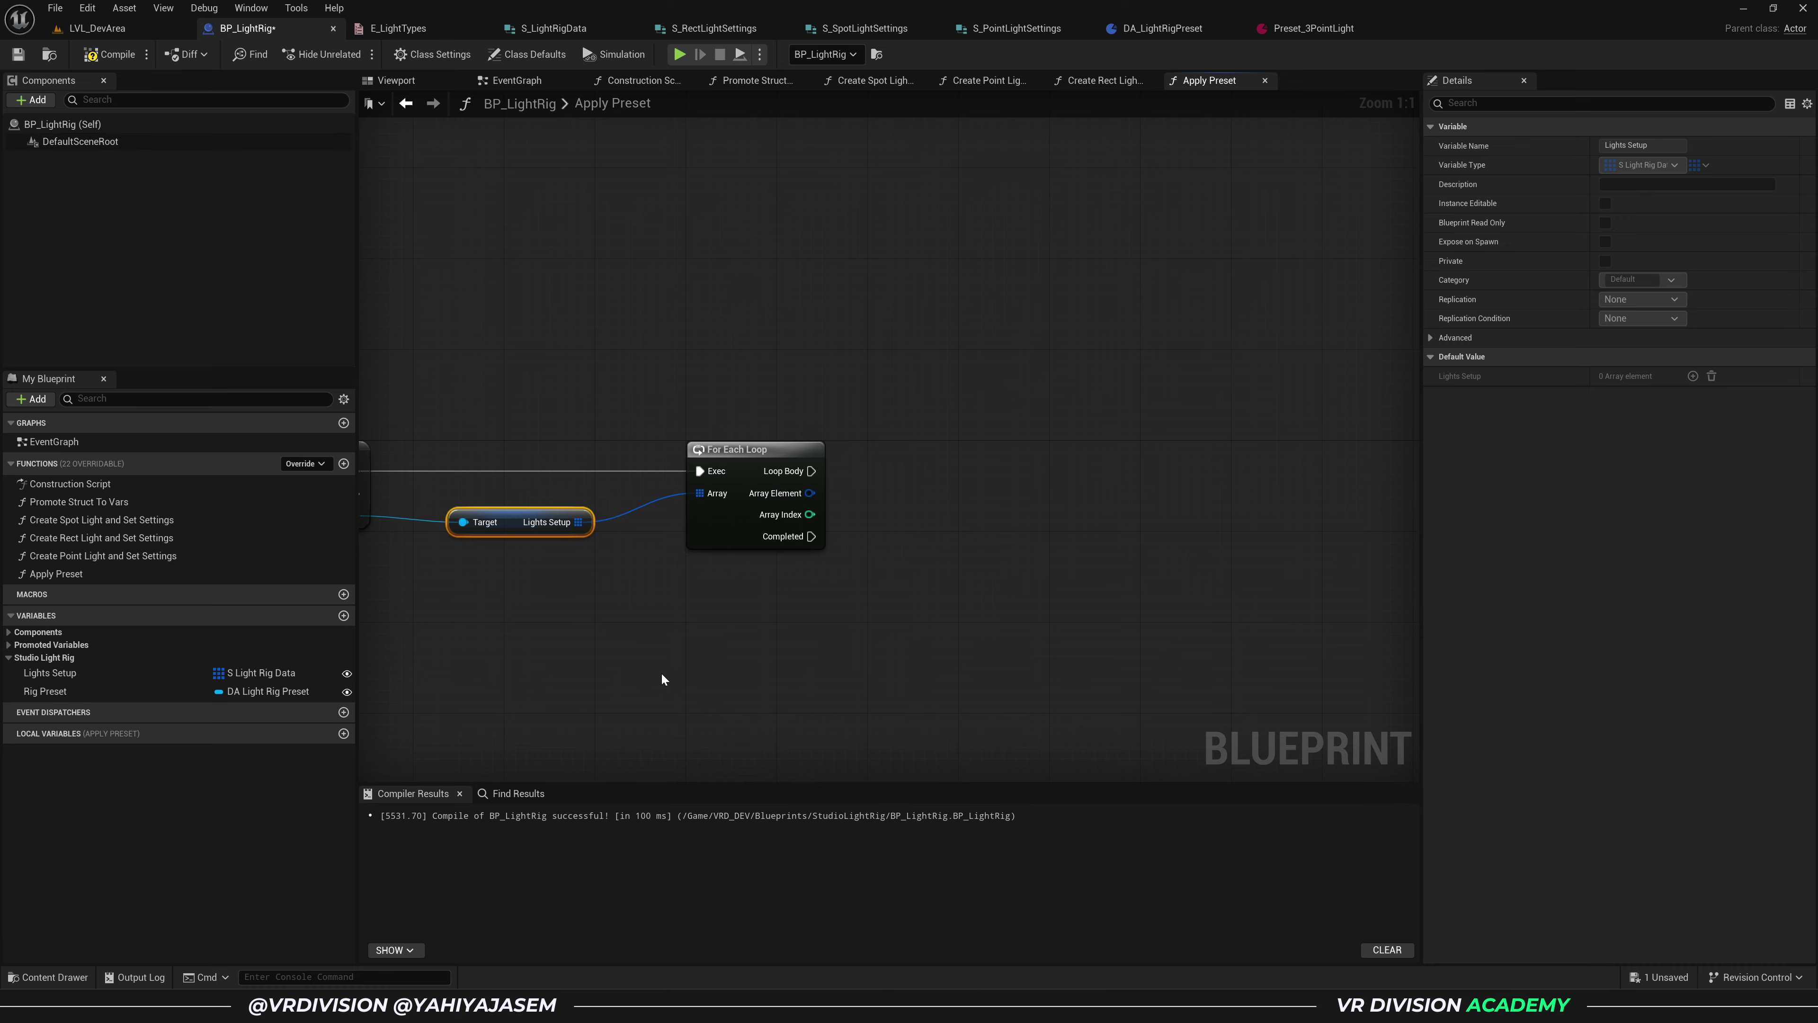
- Rename the Lights Setup variable in DA_LightRigPreset to Preset Lights Setup, save the asset and return to BP_LightRig
click(98, 675)
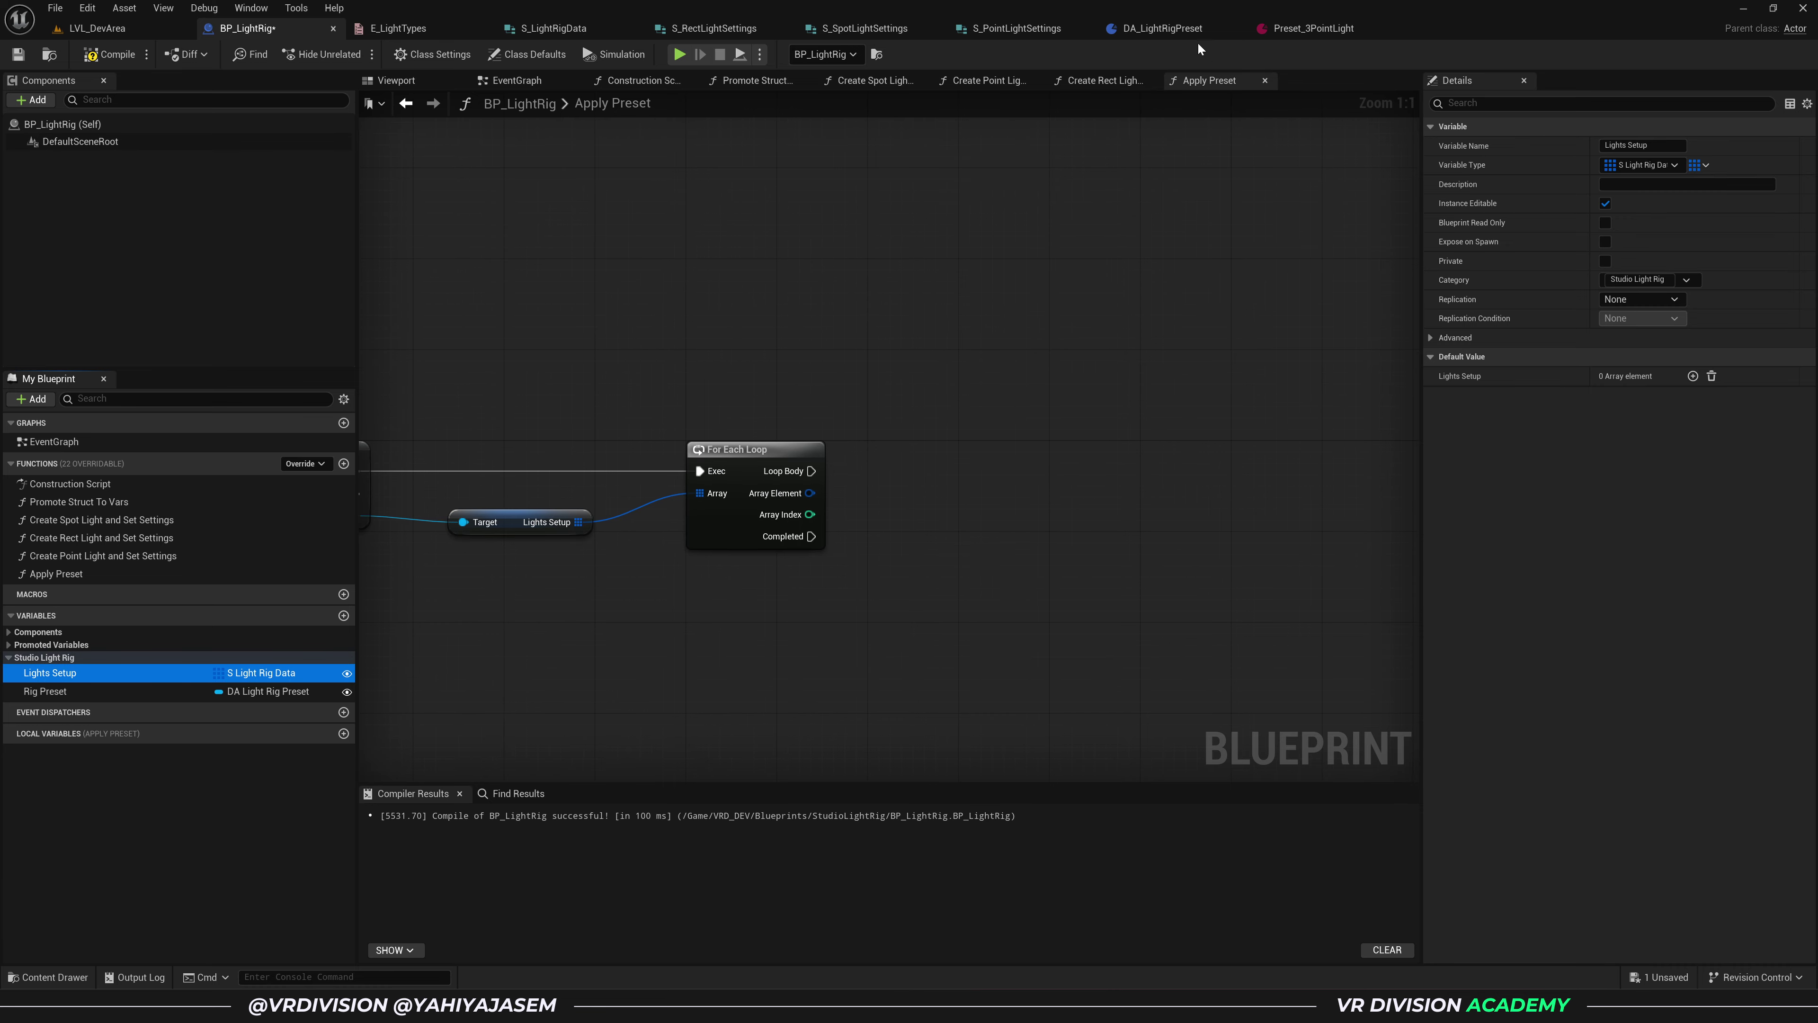
click(1140, 30)
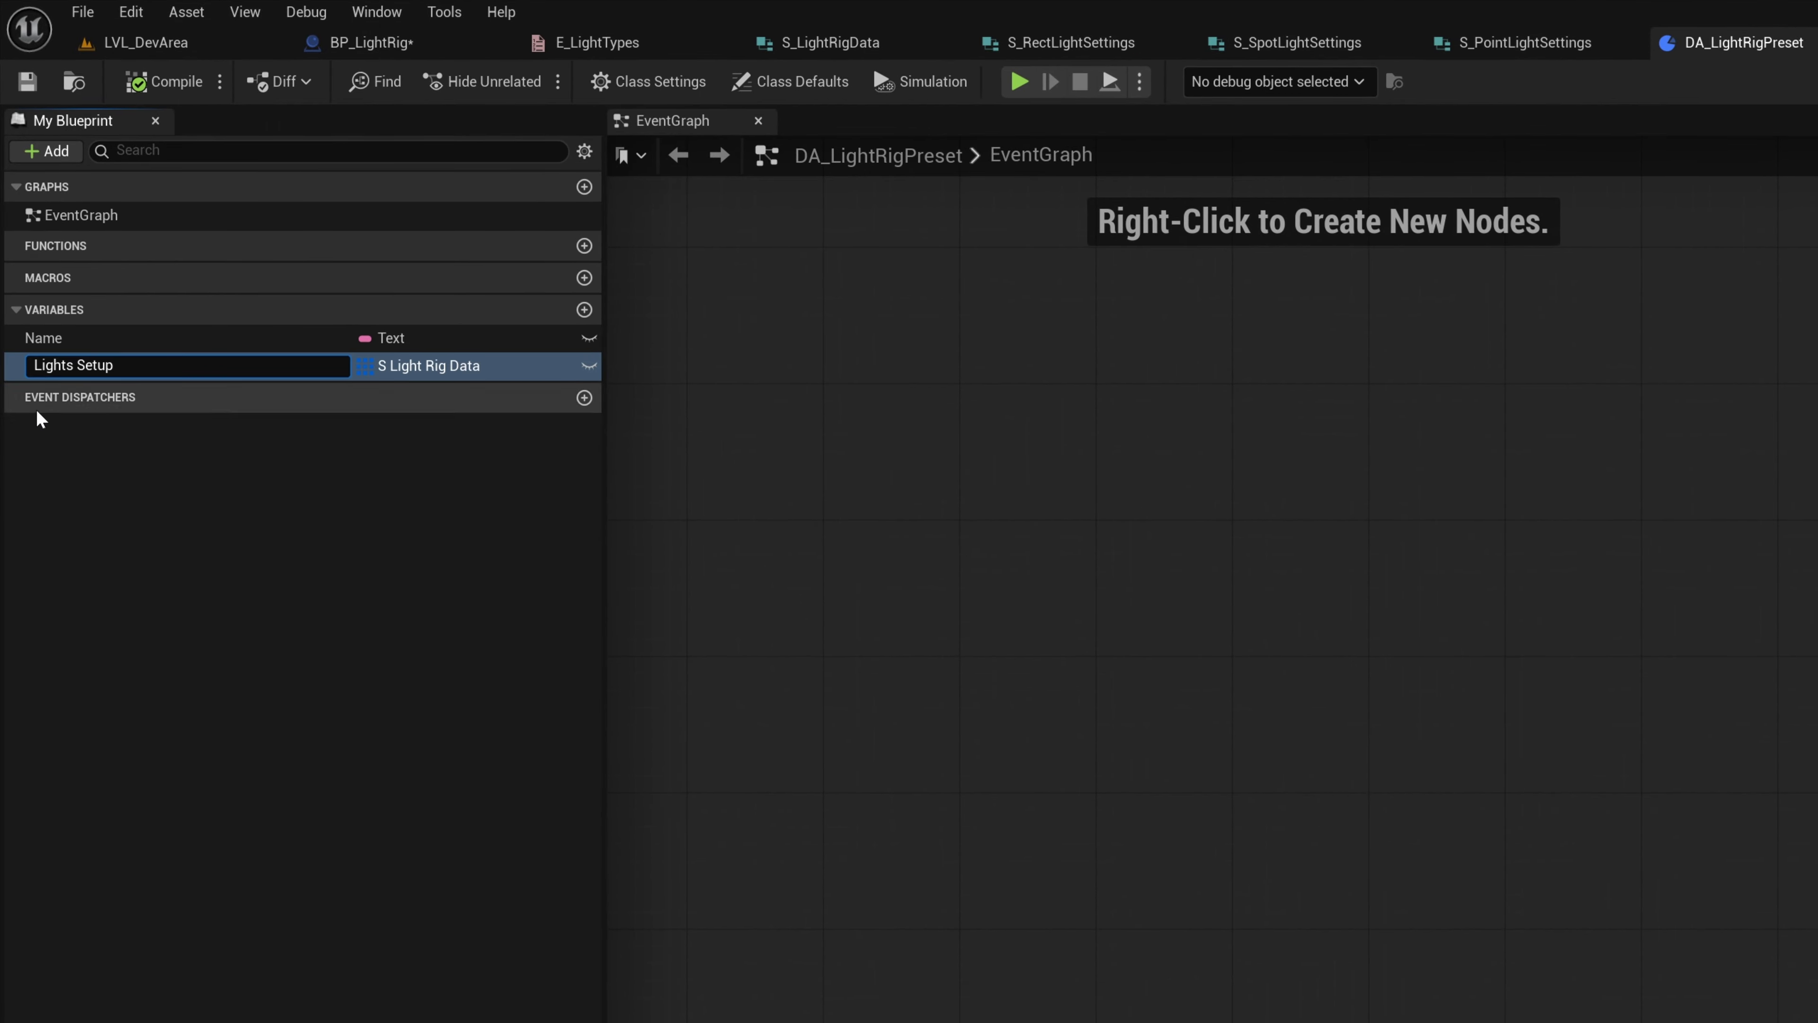
text(Prese)
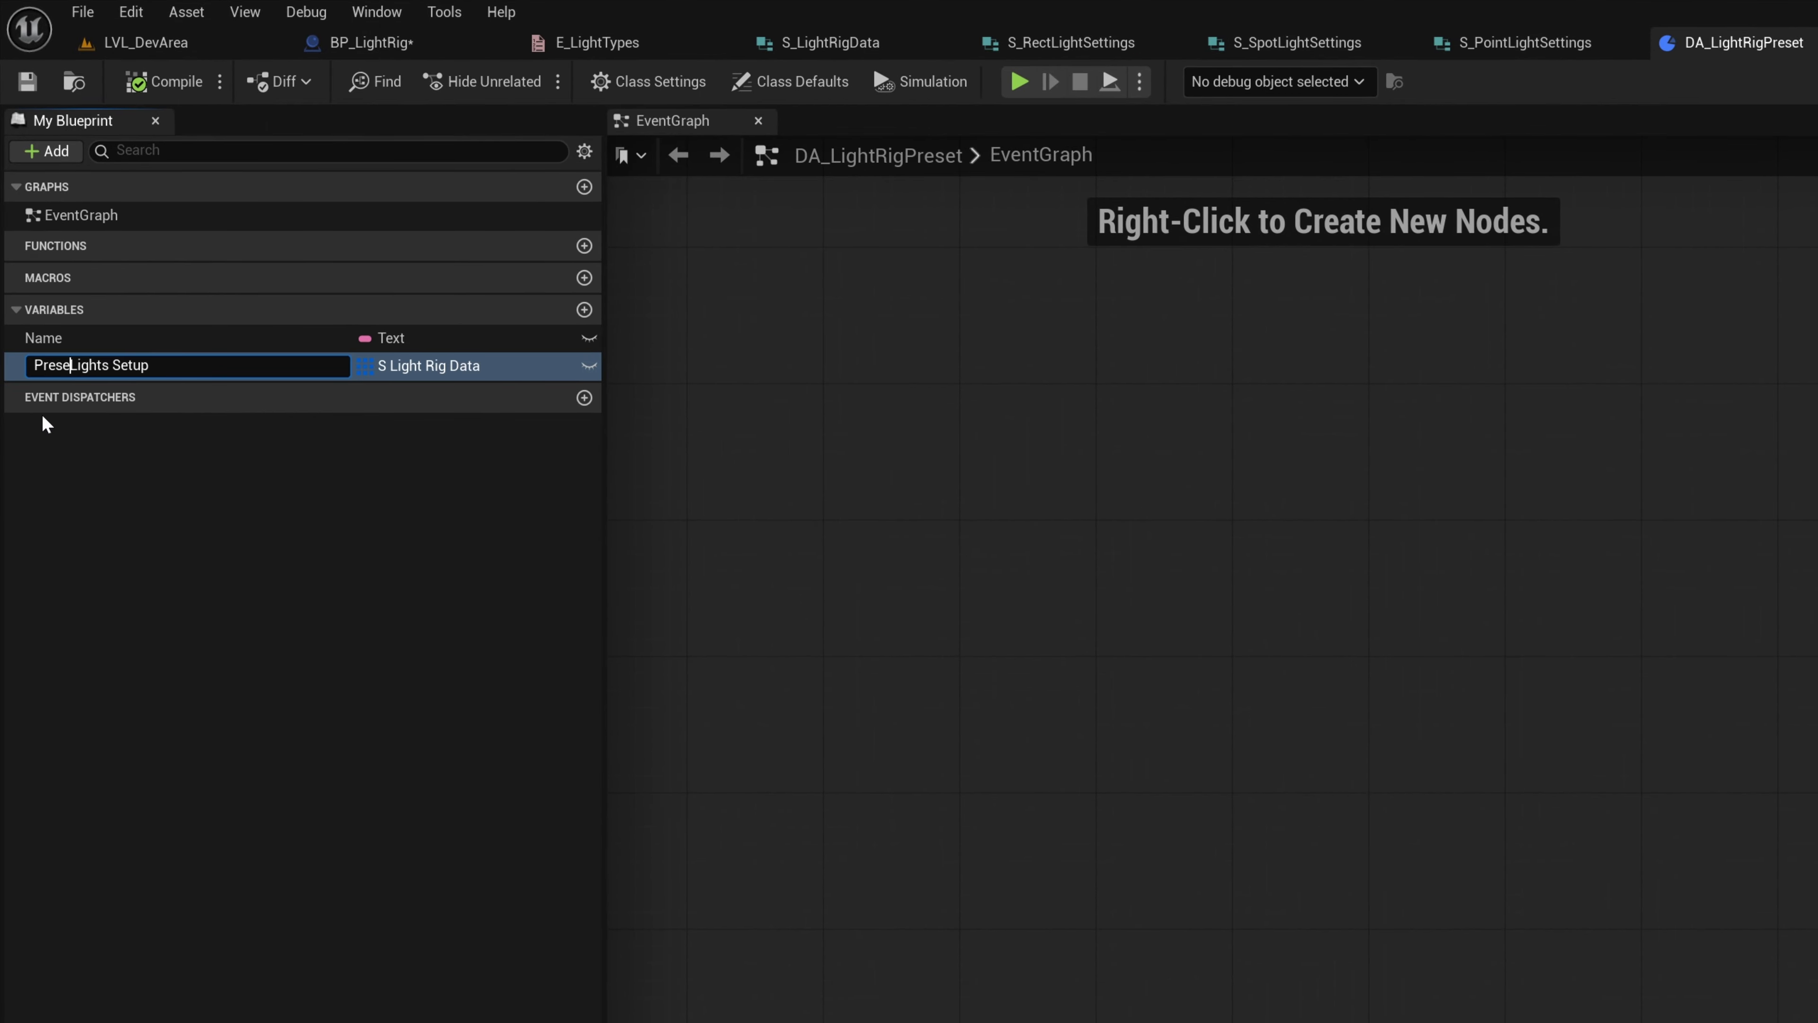
text(t)
key(Return)
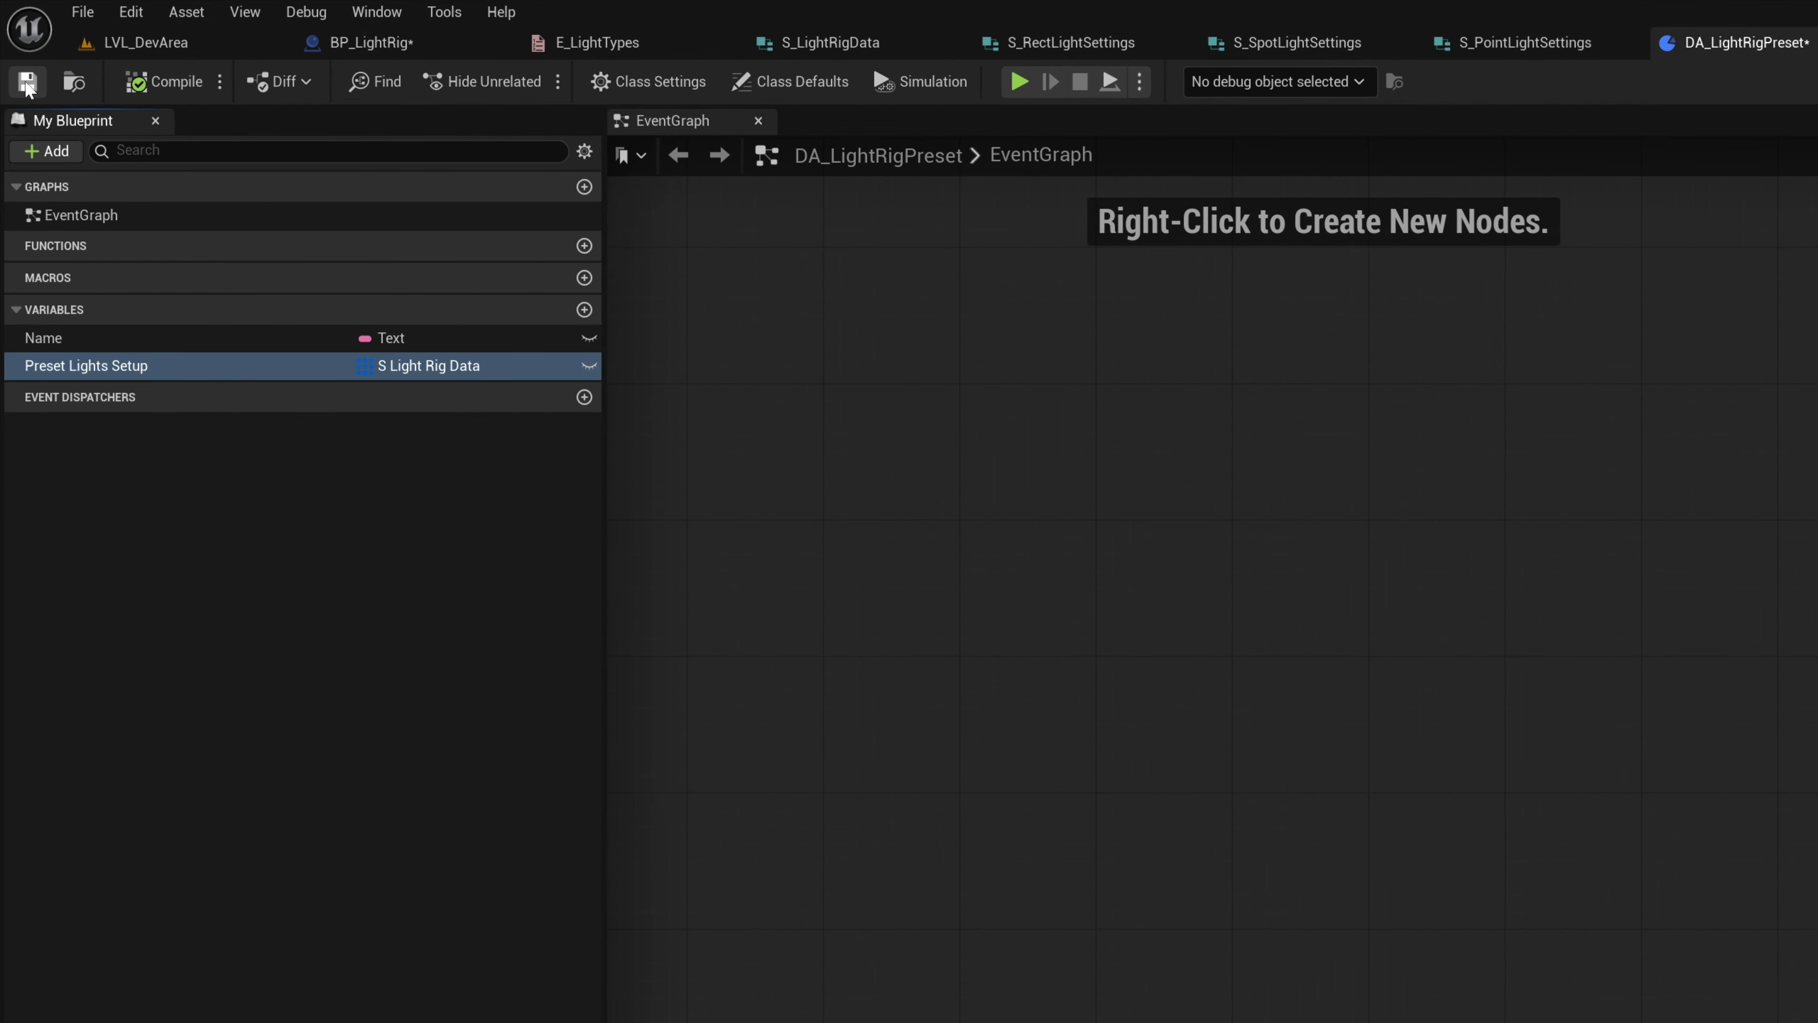
click(26, 82)
click(372, 42)
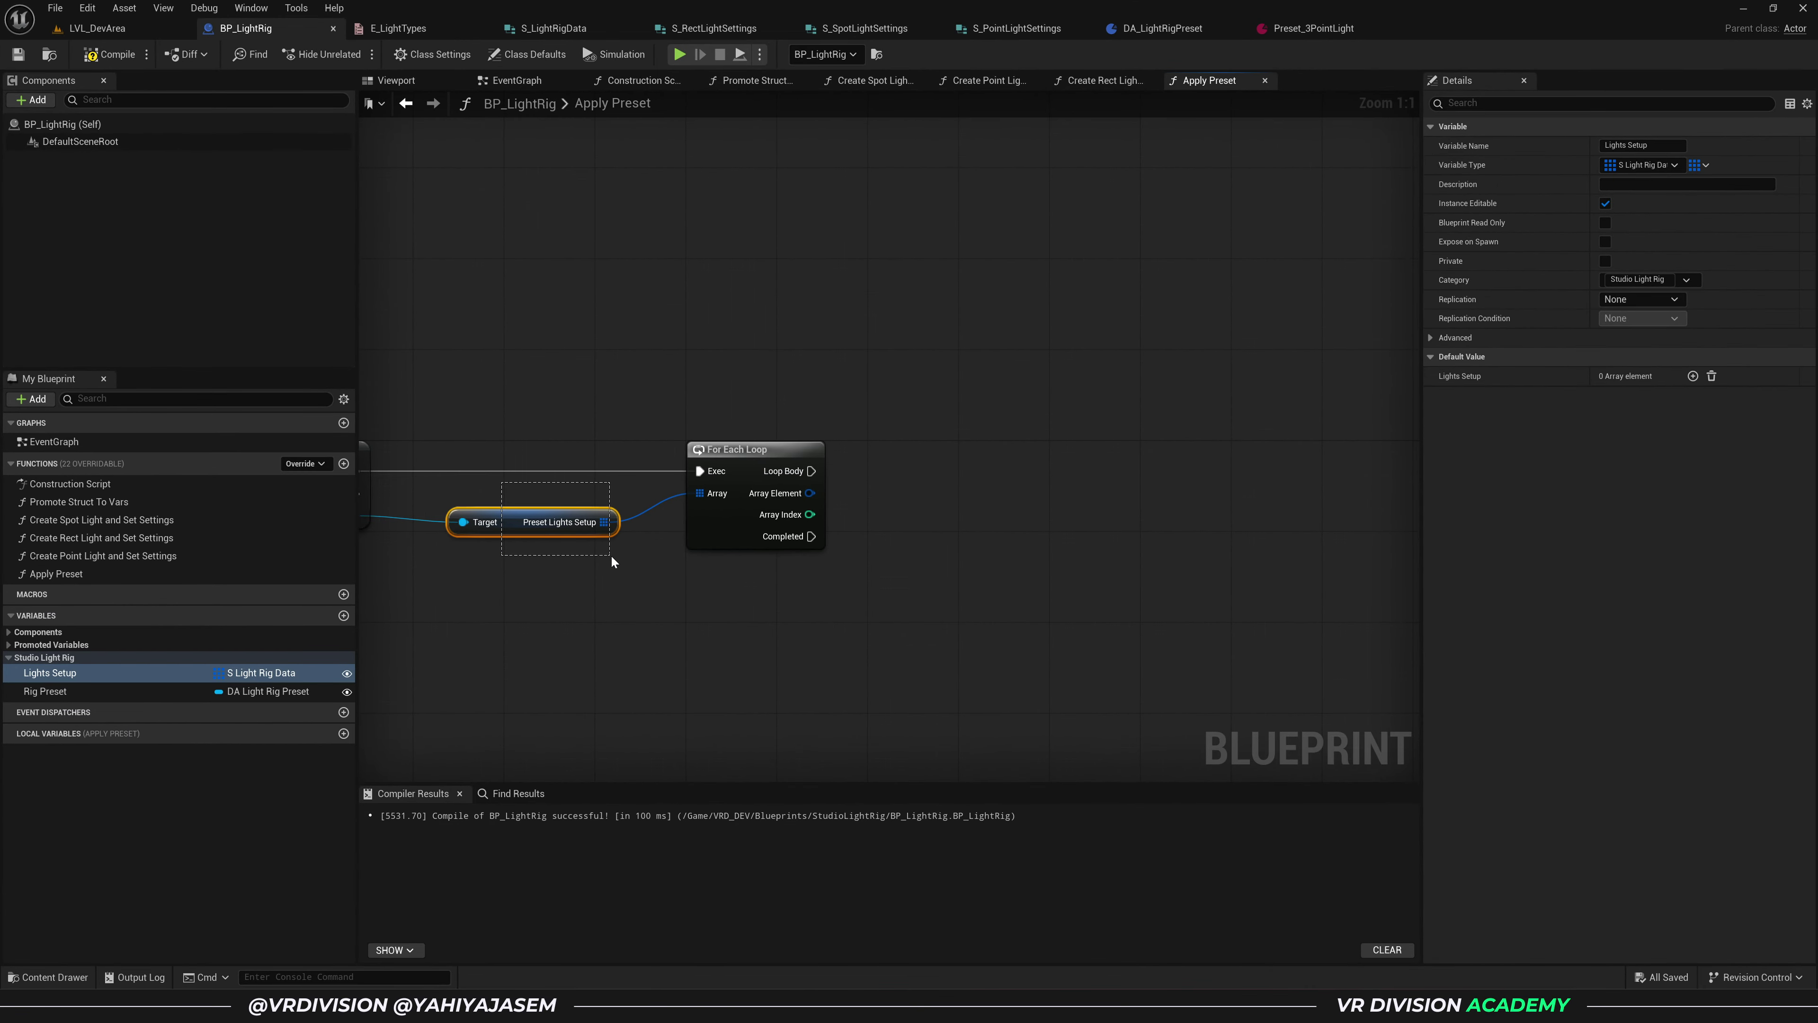
- Review Lights Setup on the level's BP_LightRig and in Preset_3PointLight, and place a Lights Setup getter beside the For Each Loop
drag(611, 555, 617, 558)
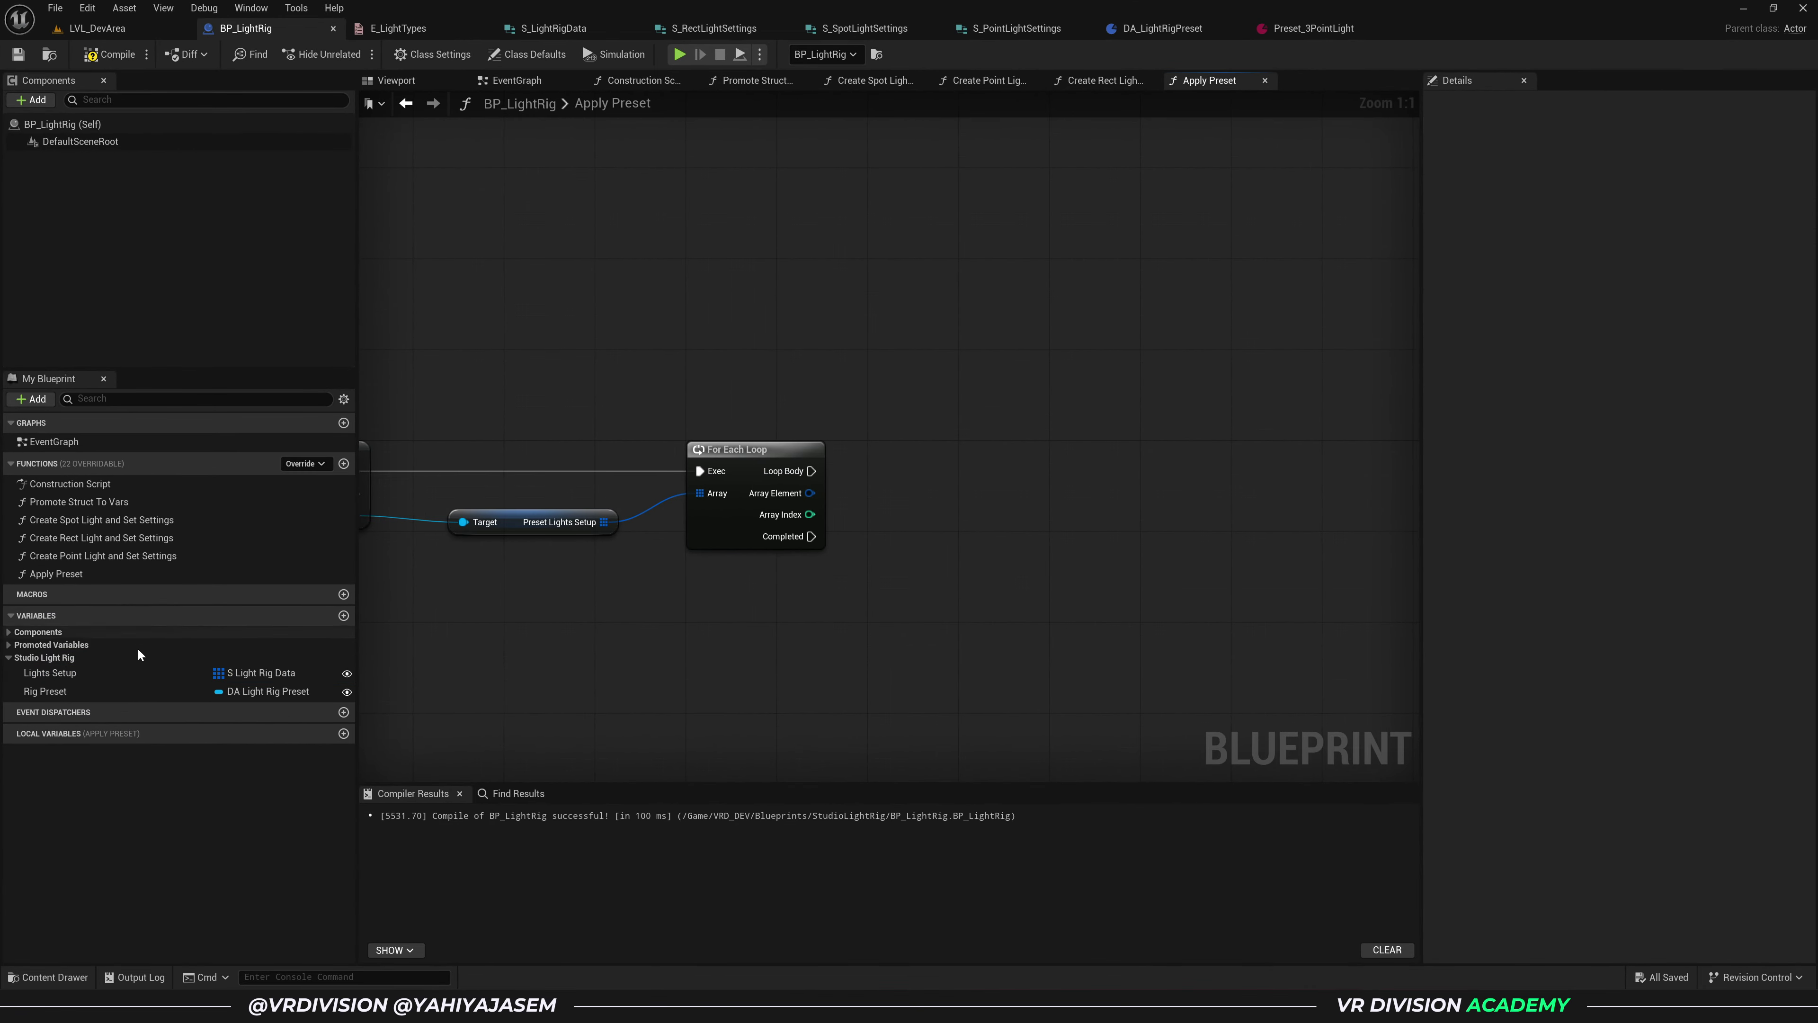
click(75, 673)
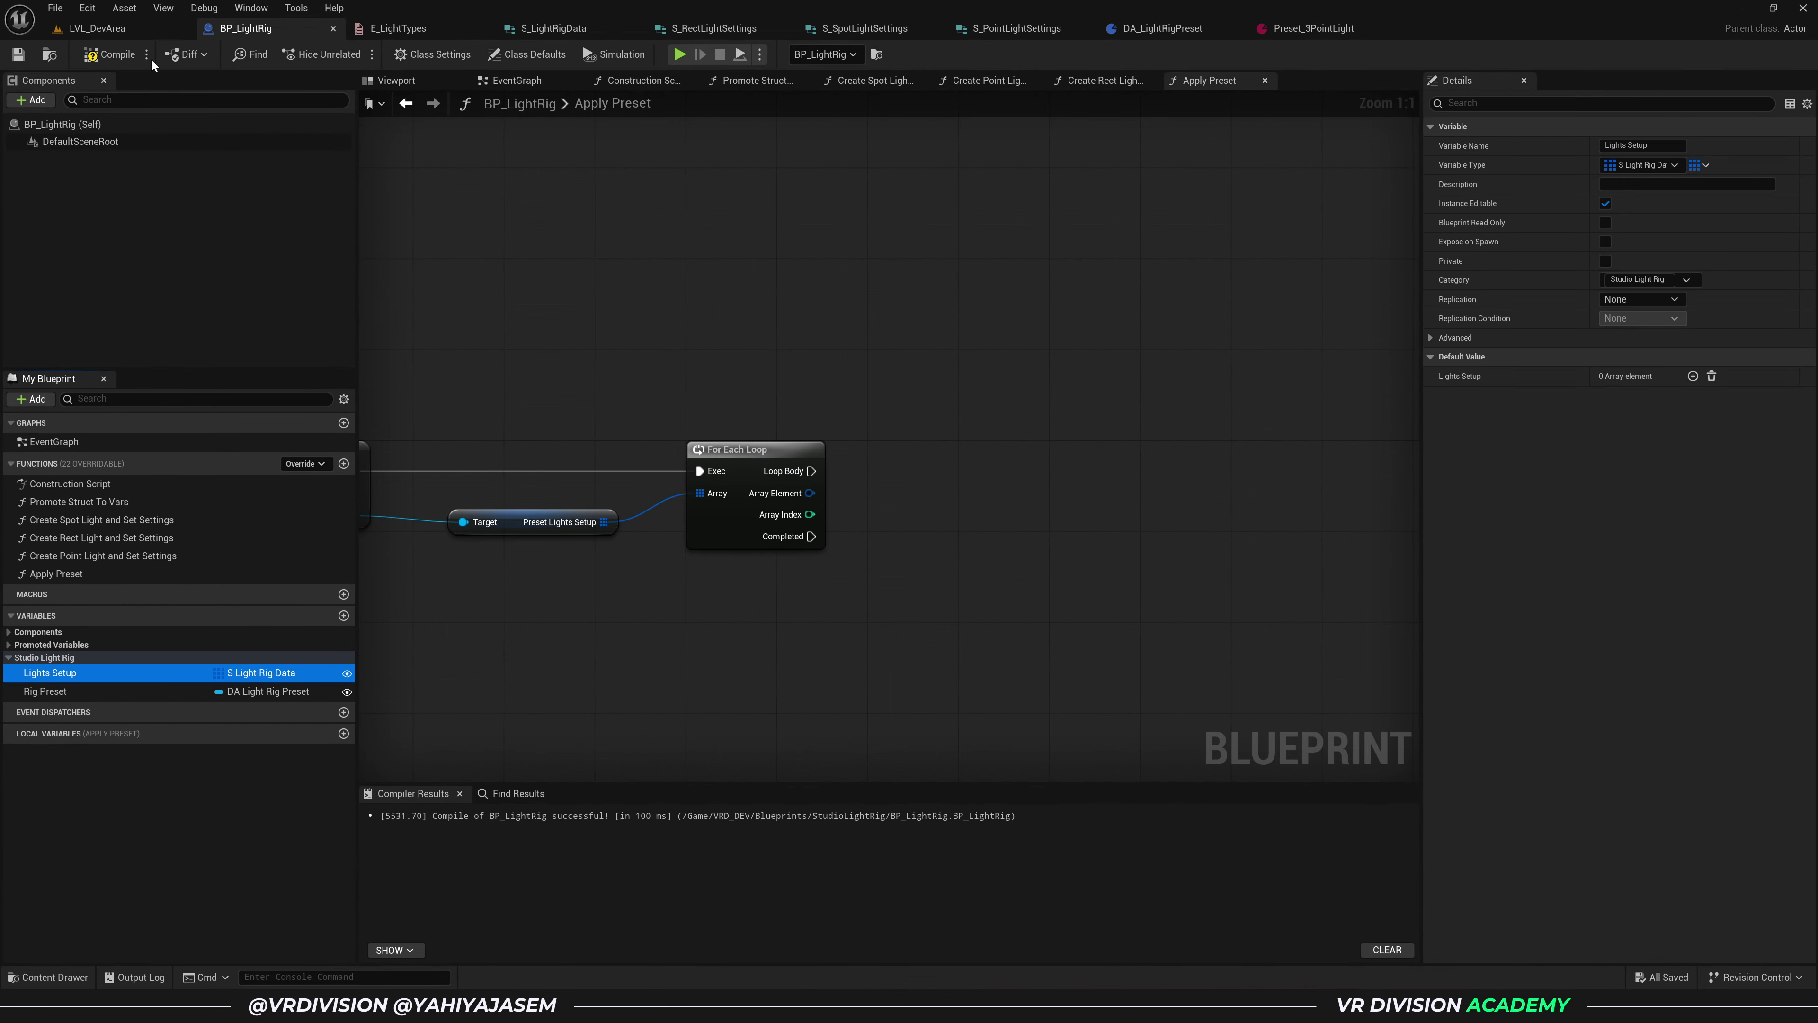
click(97, 28)
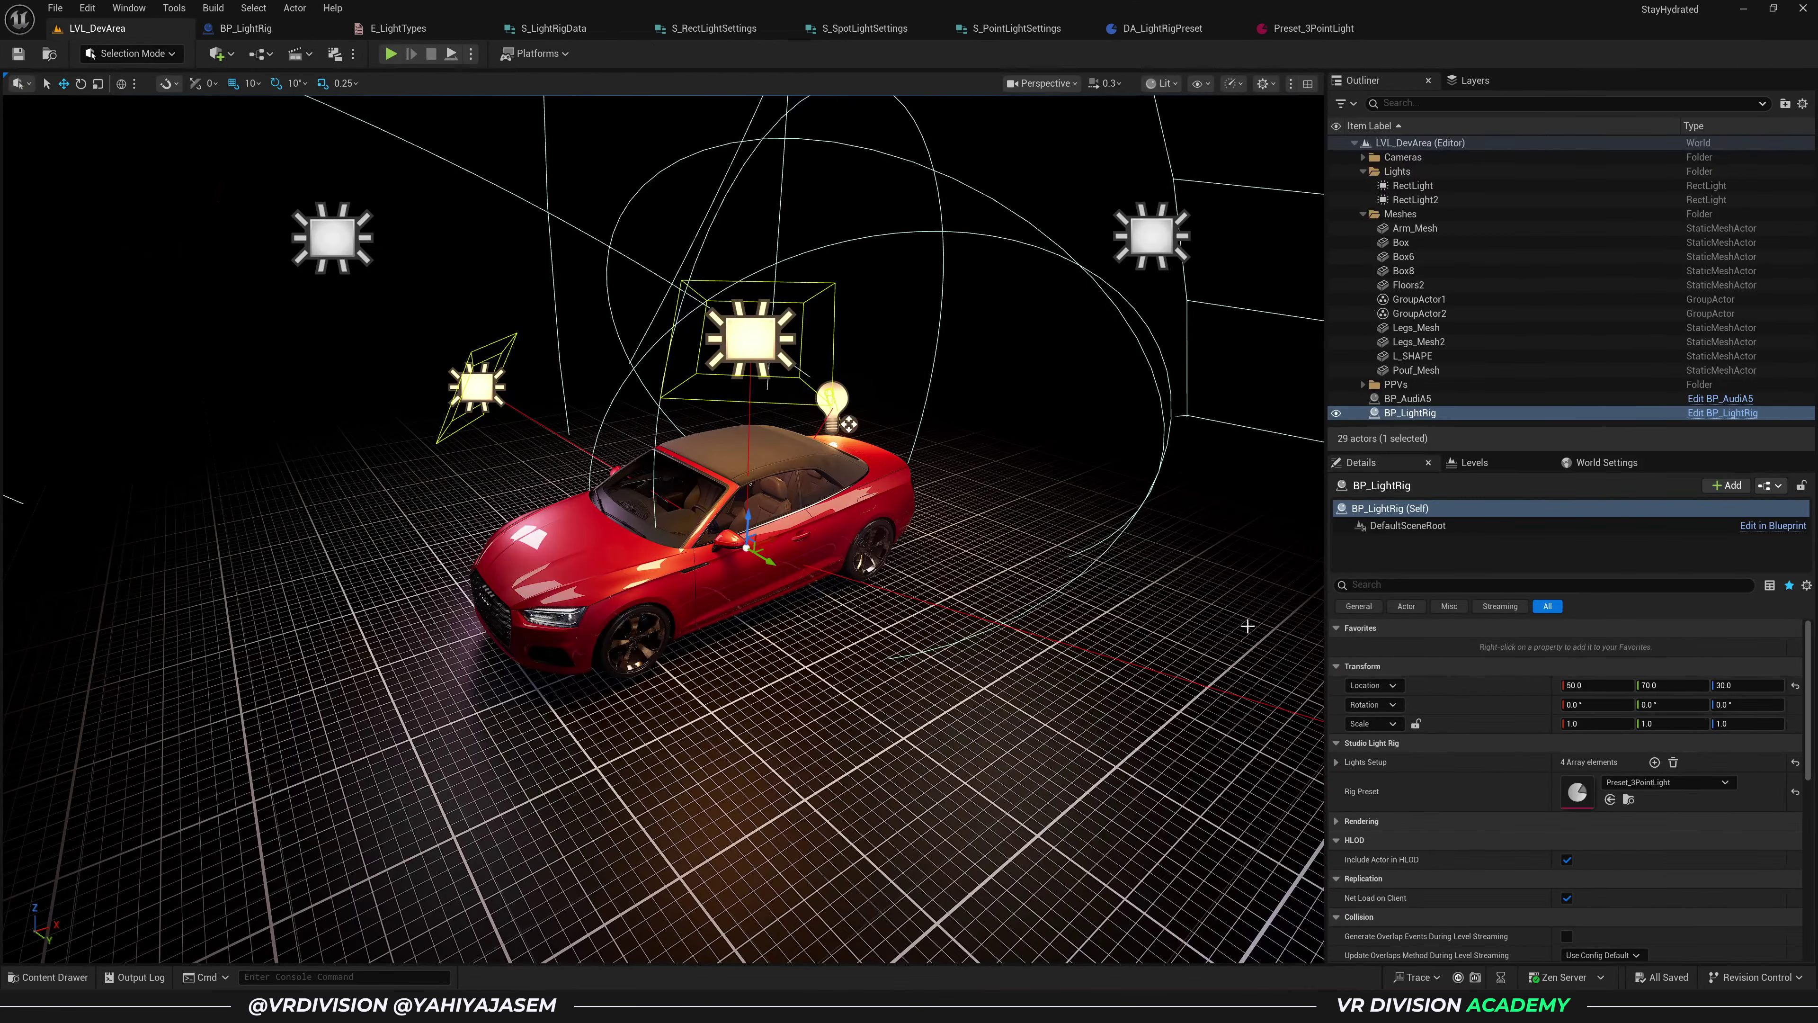
click(1337, 762)
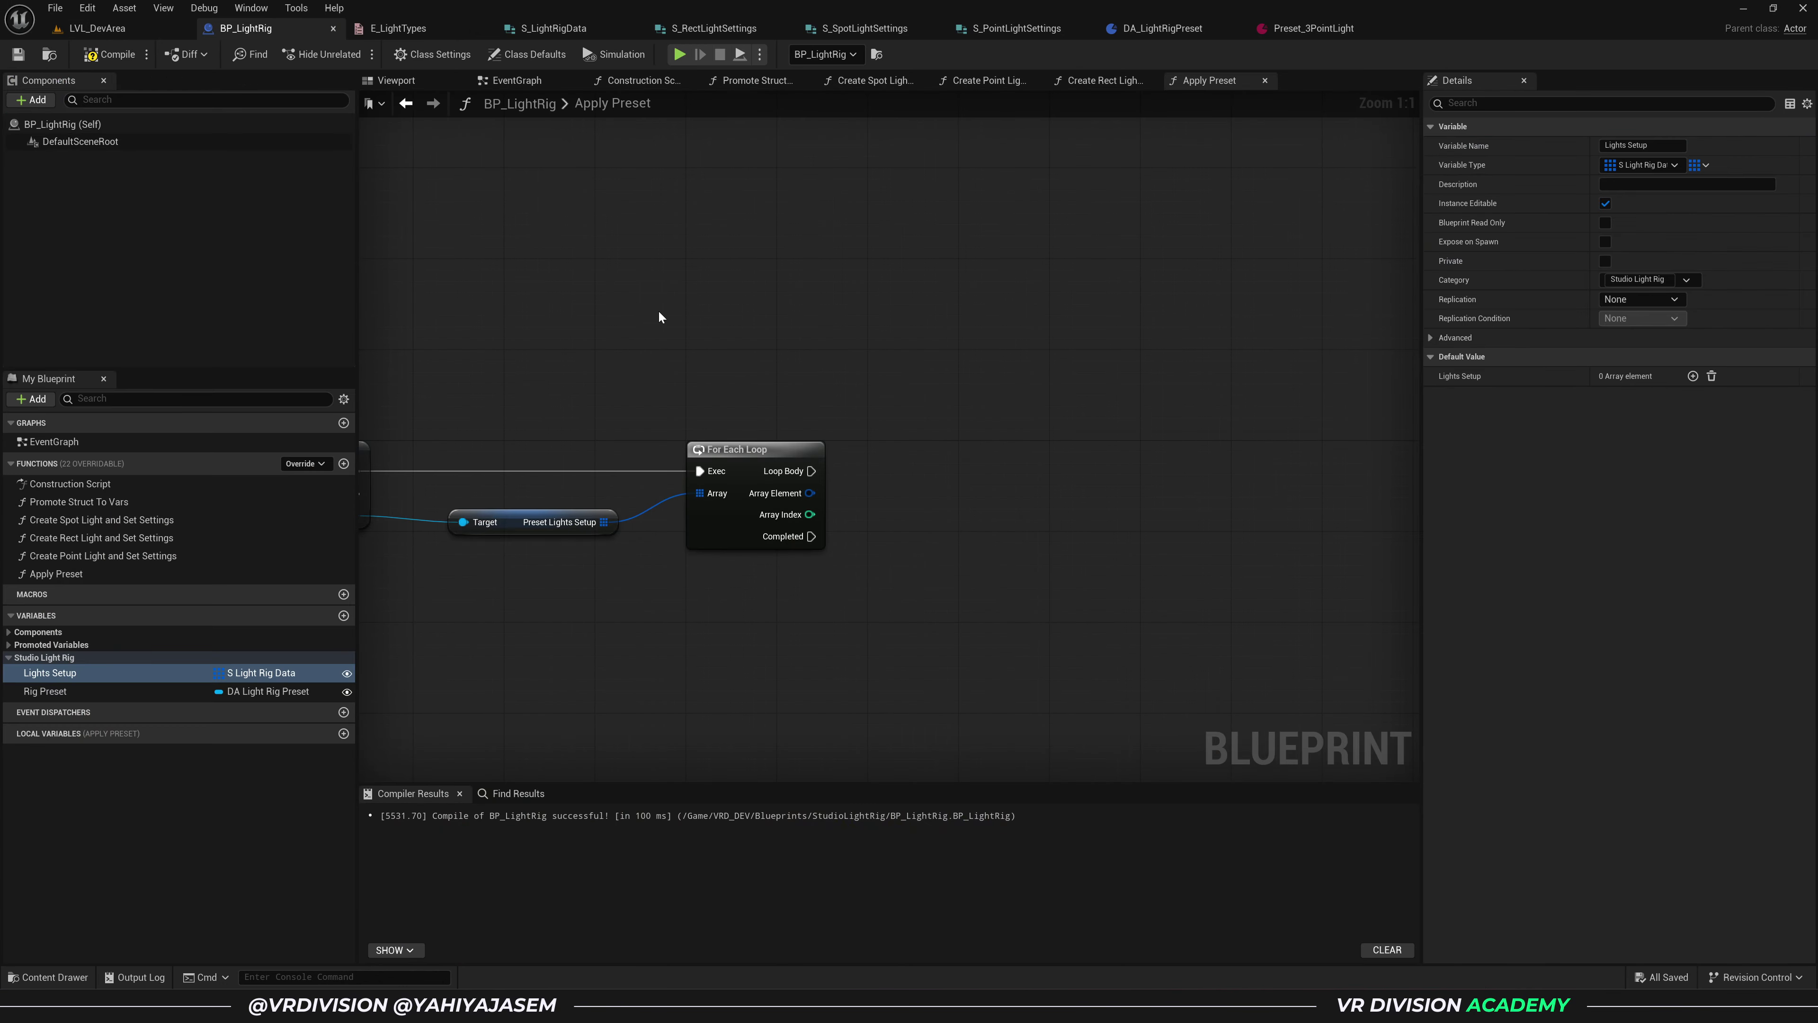
drag(76, 668, 919, 507)
click(945, 532)
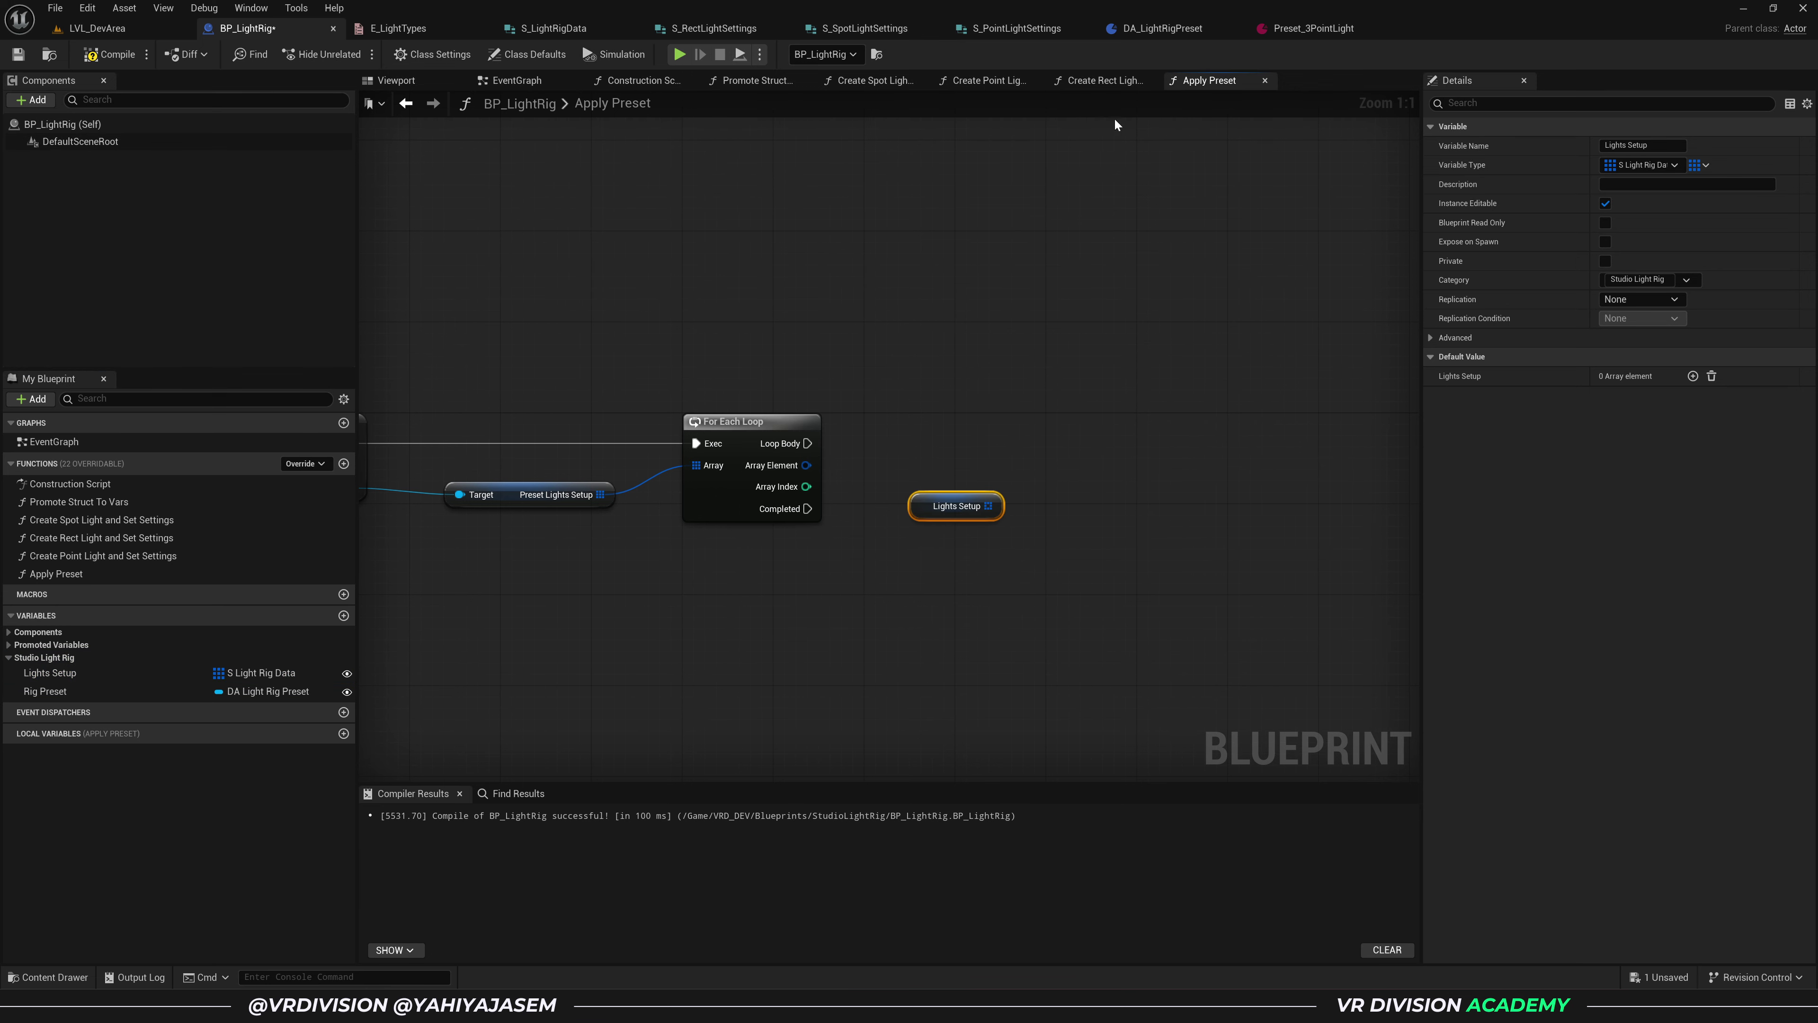
click(1310, 29)
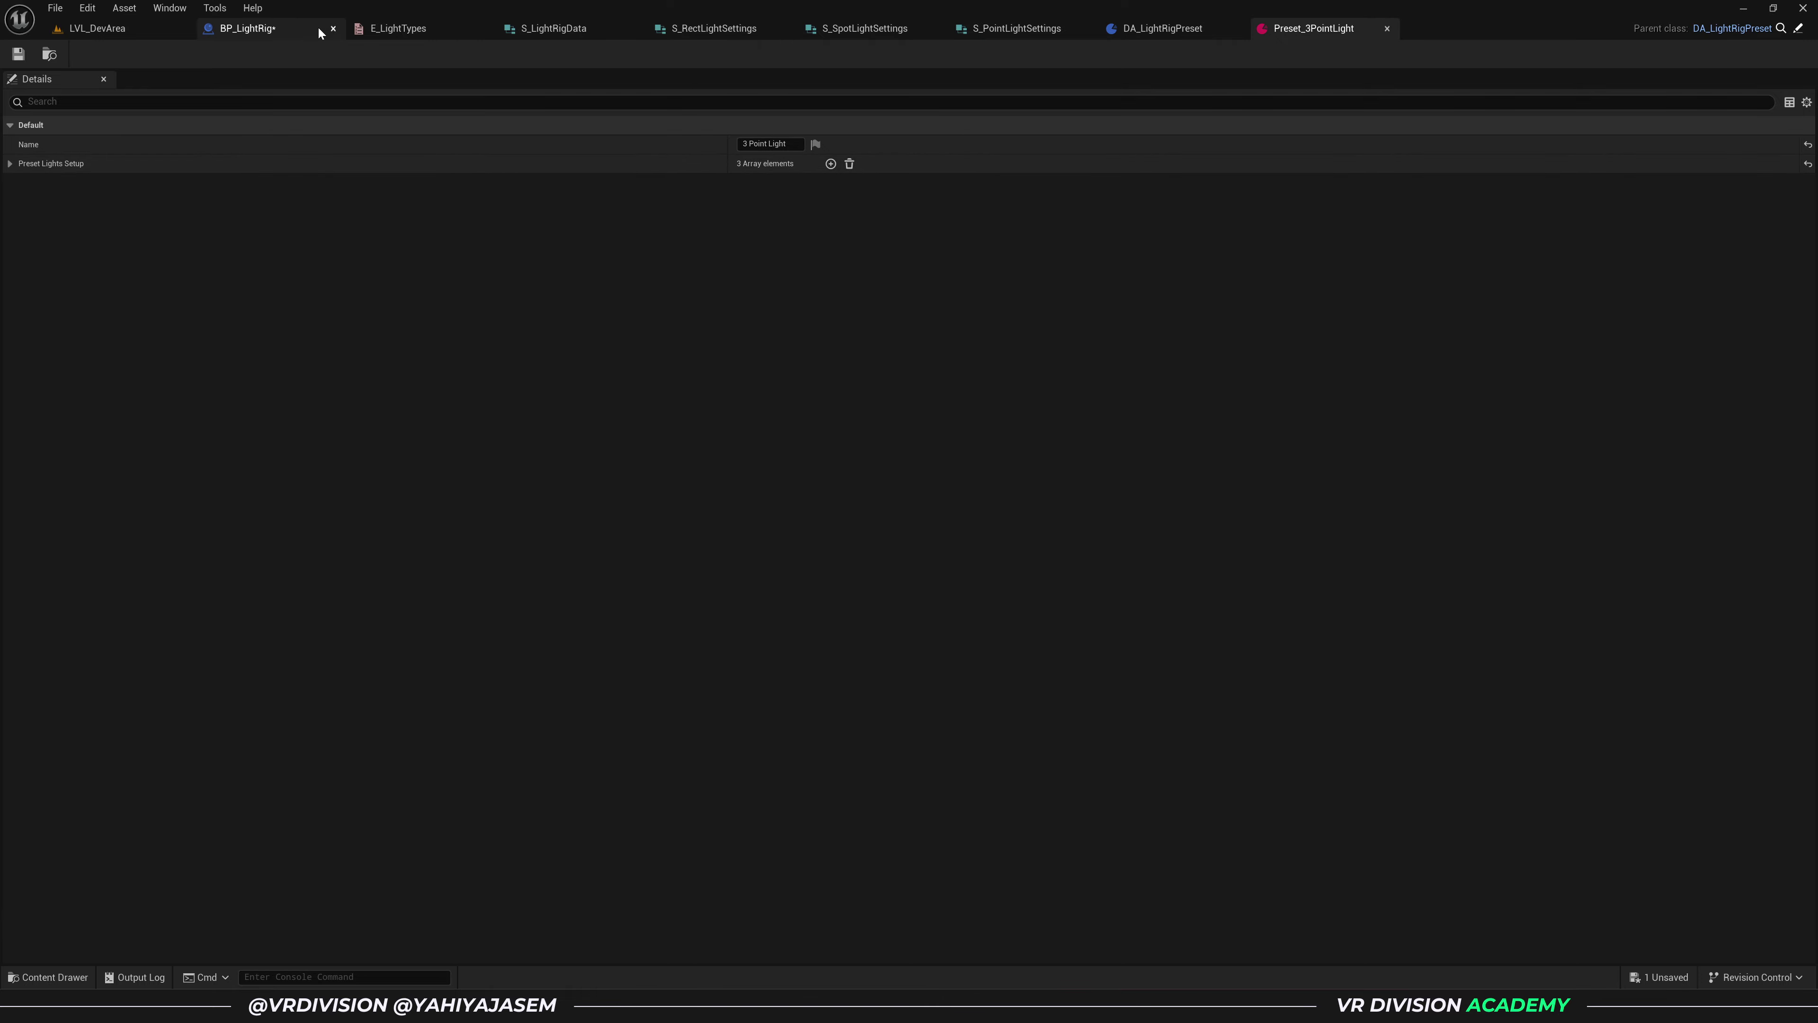
click(247, 28)
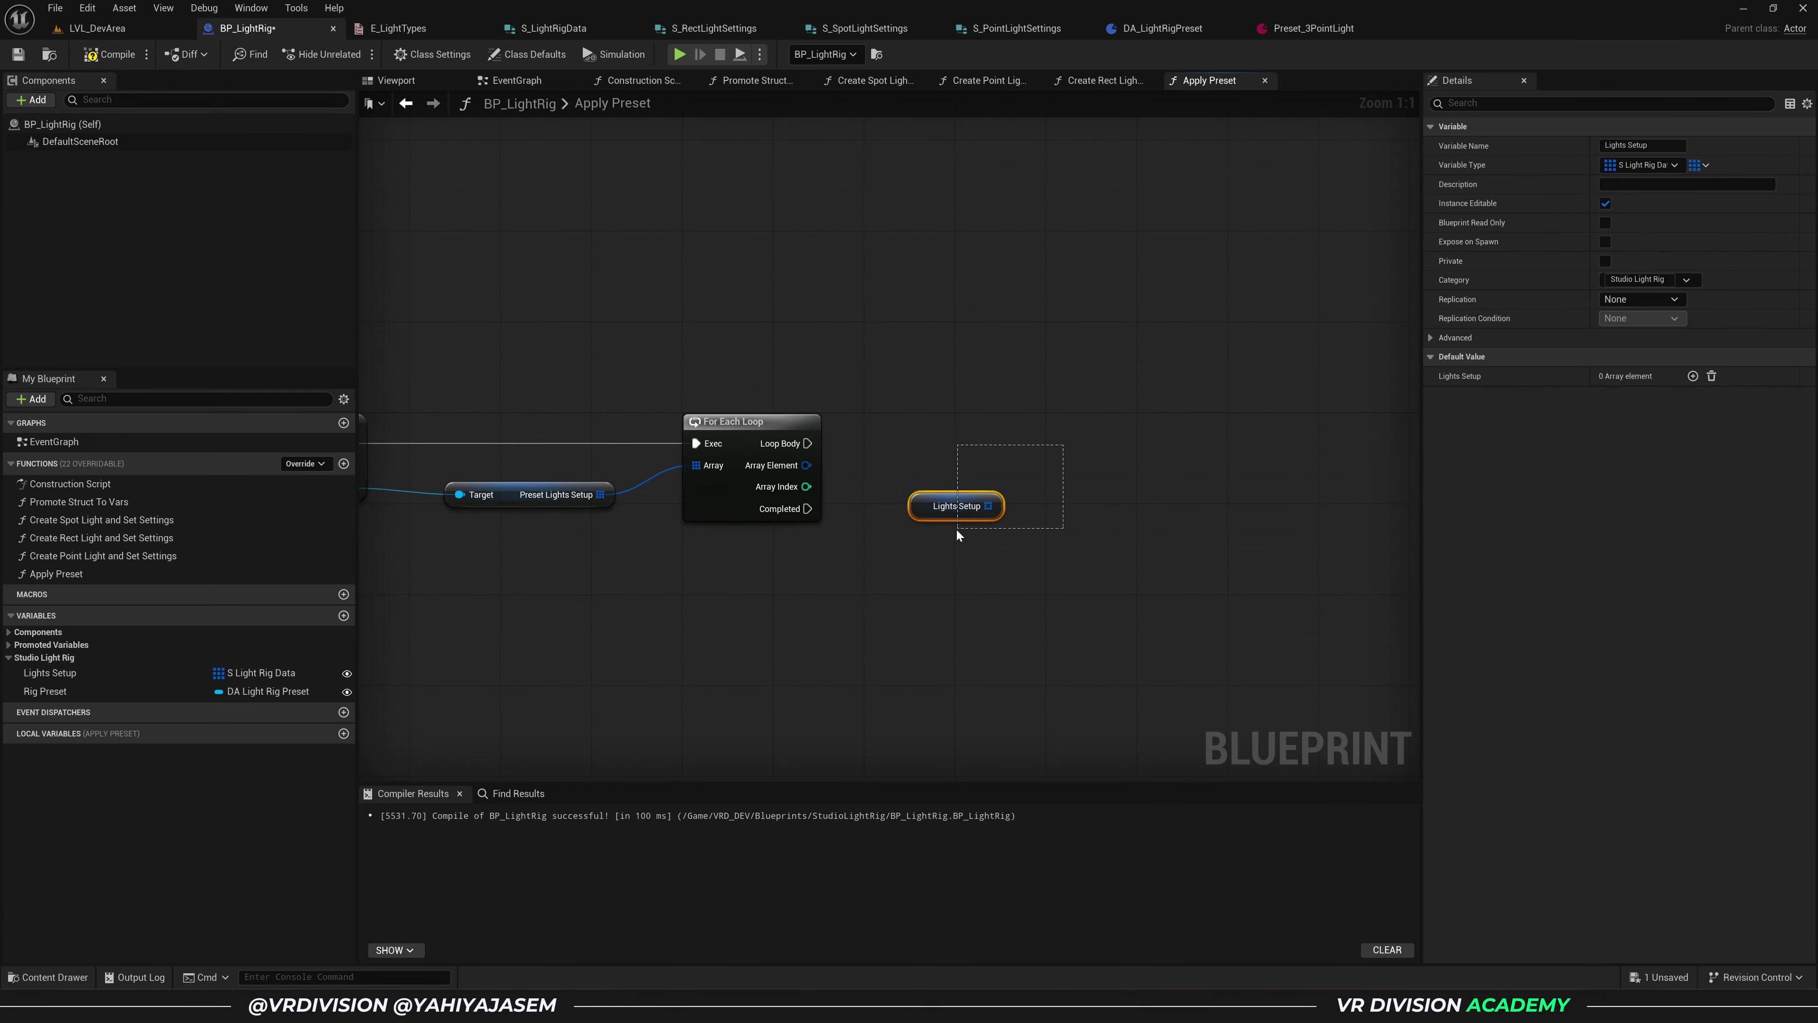
- Disconnect the For Each Loop's Exec and Array inputs, move it above the graph and reposition the Lights Setup getter below
right_drag(926, 568, 1065, 548)
alt+click(838, 419)
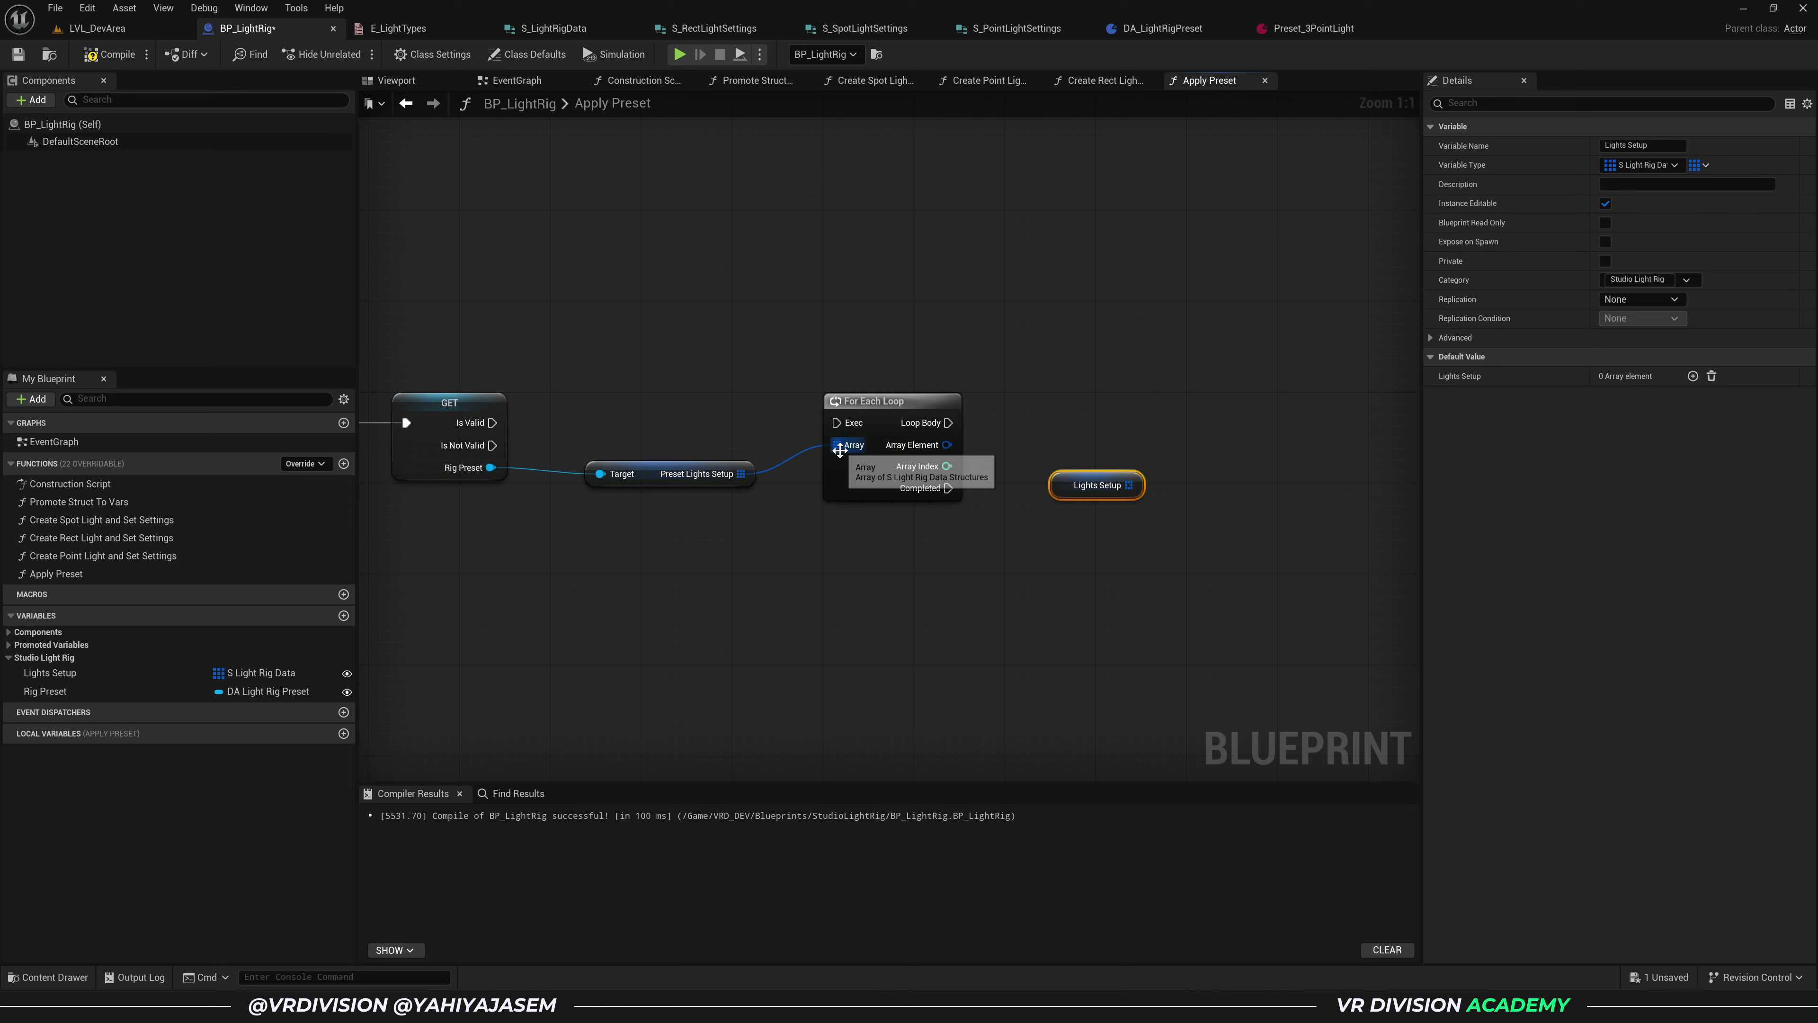
alt+click(838, 444)
drag(838, 454, 861, 249)
click(974, 469)
drag(1069, 489, 827, 523)
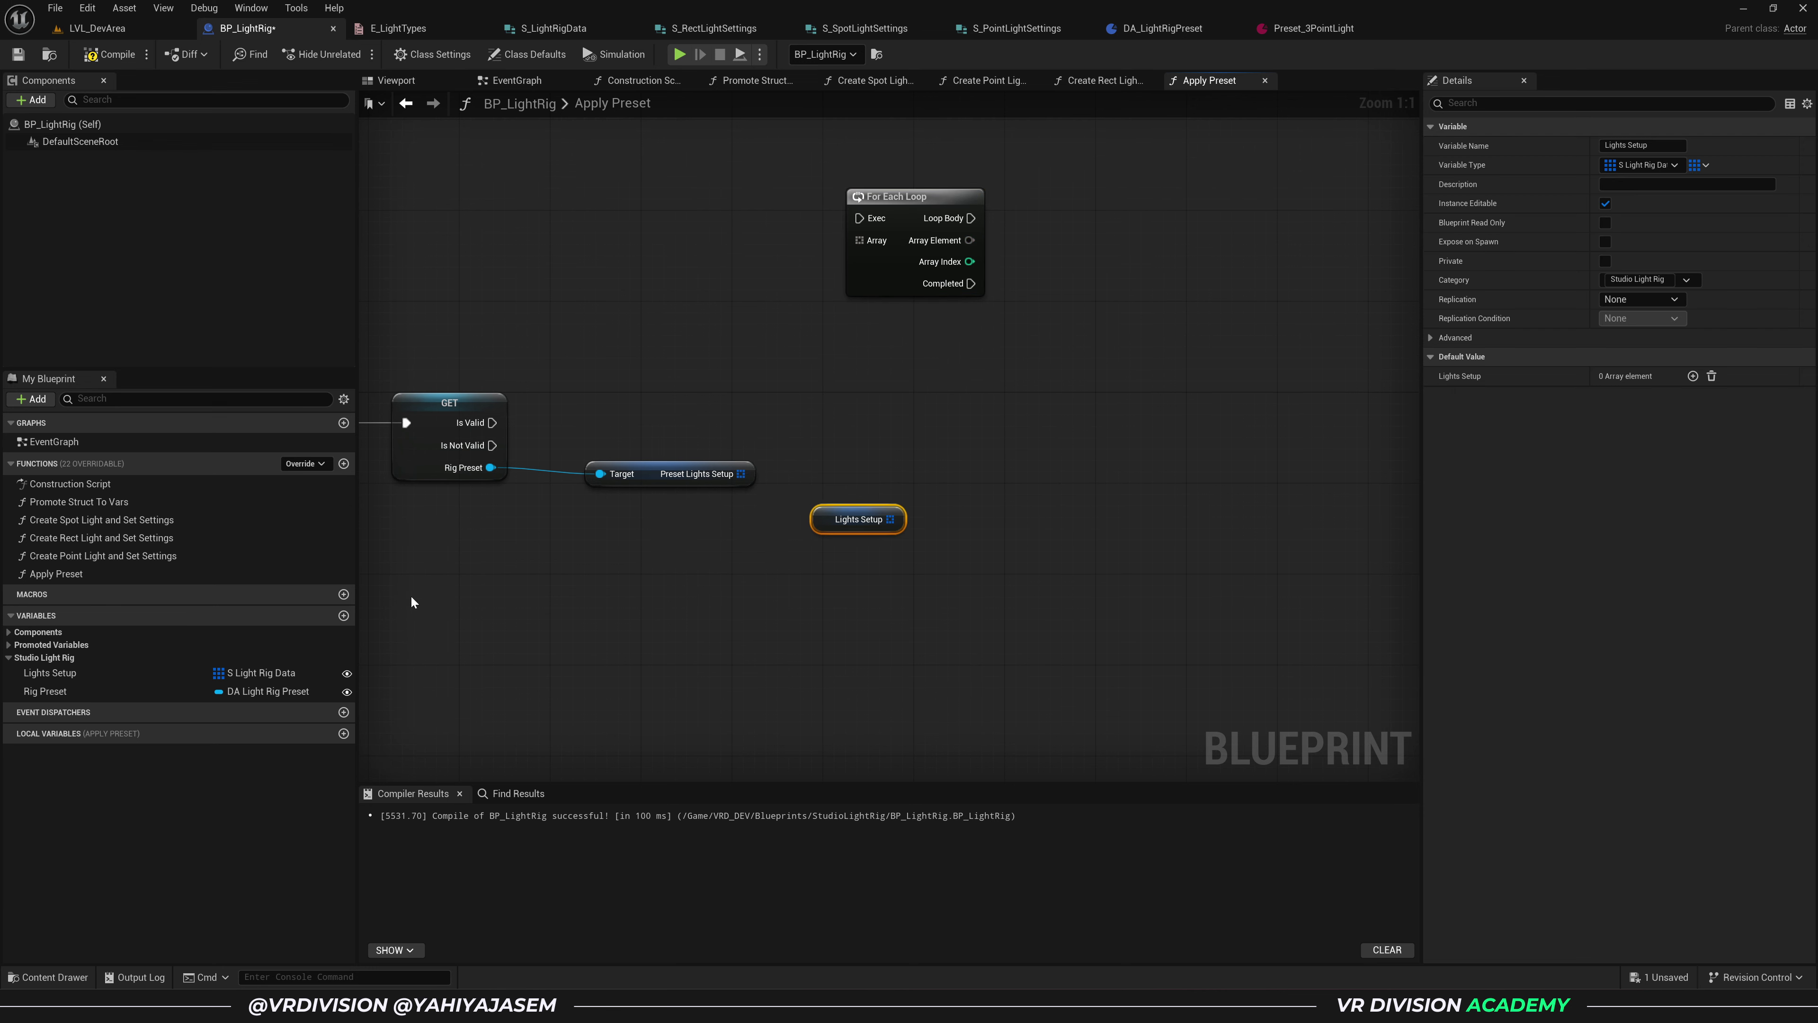
- Add a Lights Setup setter fed by Preset Lights Setup and execute it from the Rig Preset getter's Is Valid output
drag(88, 674, 725, 477)
click(889, 427)
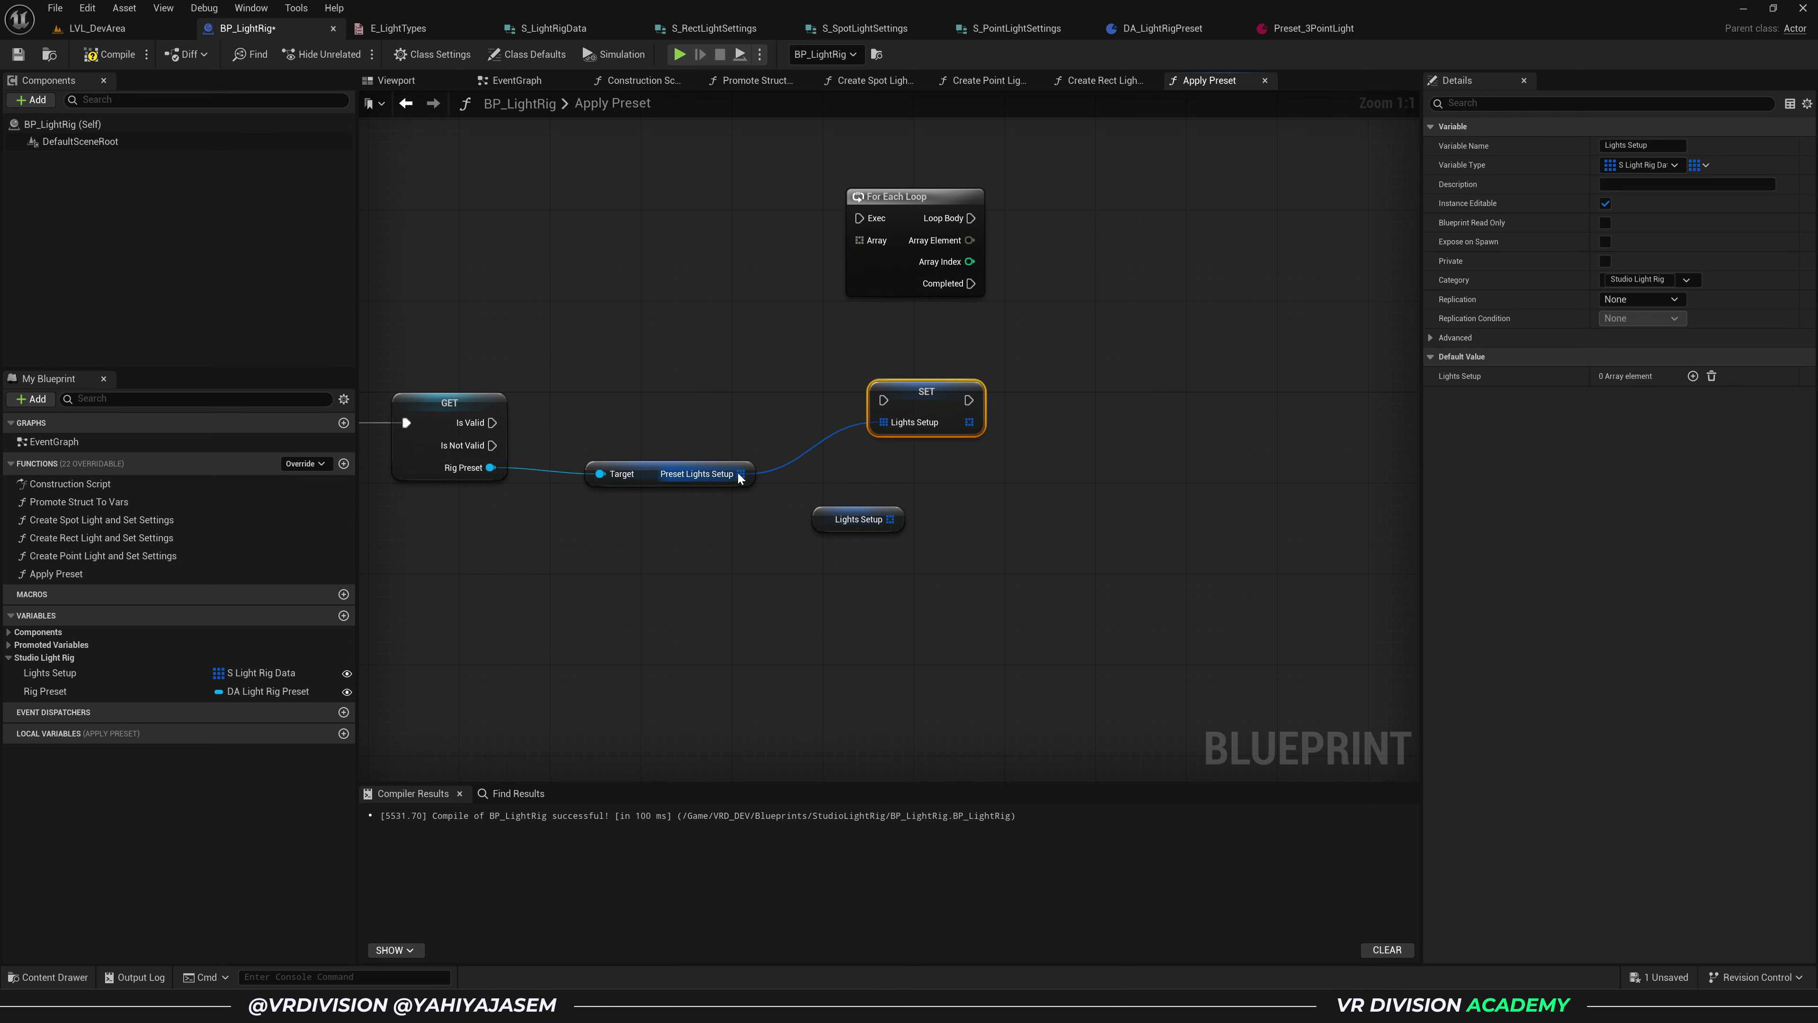
drag(918, 405, 494, 422)
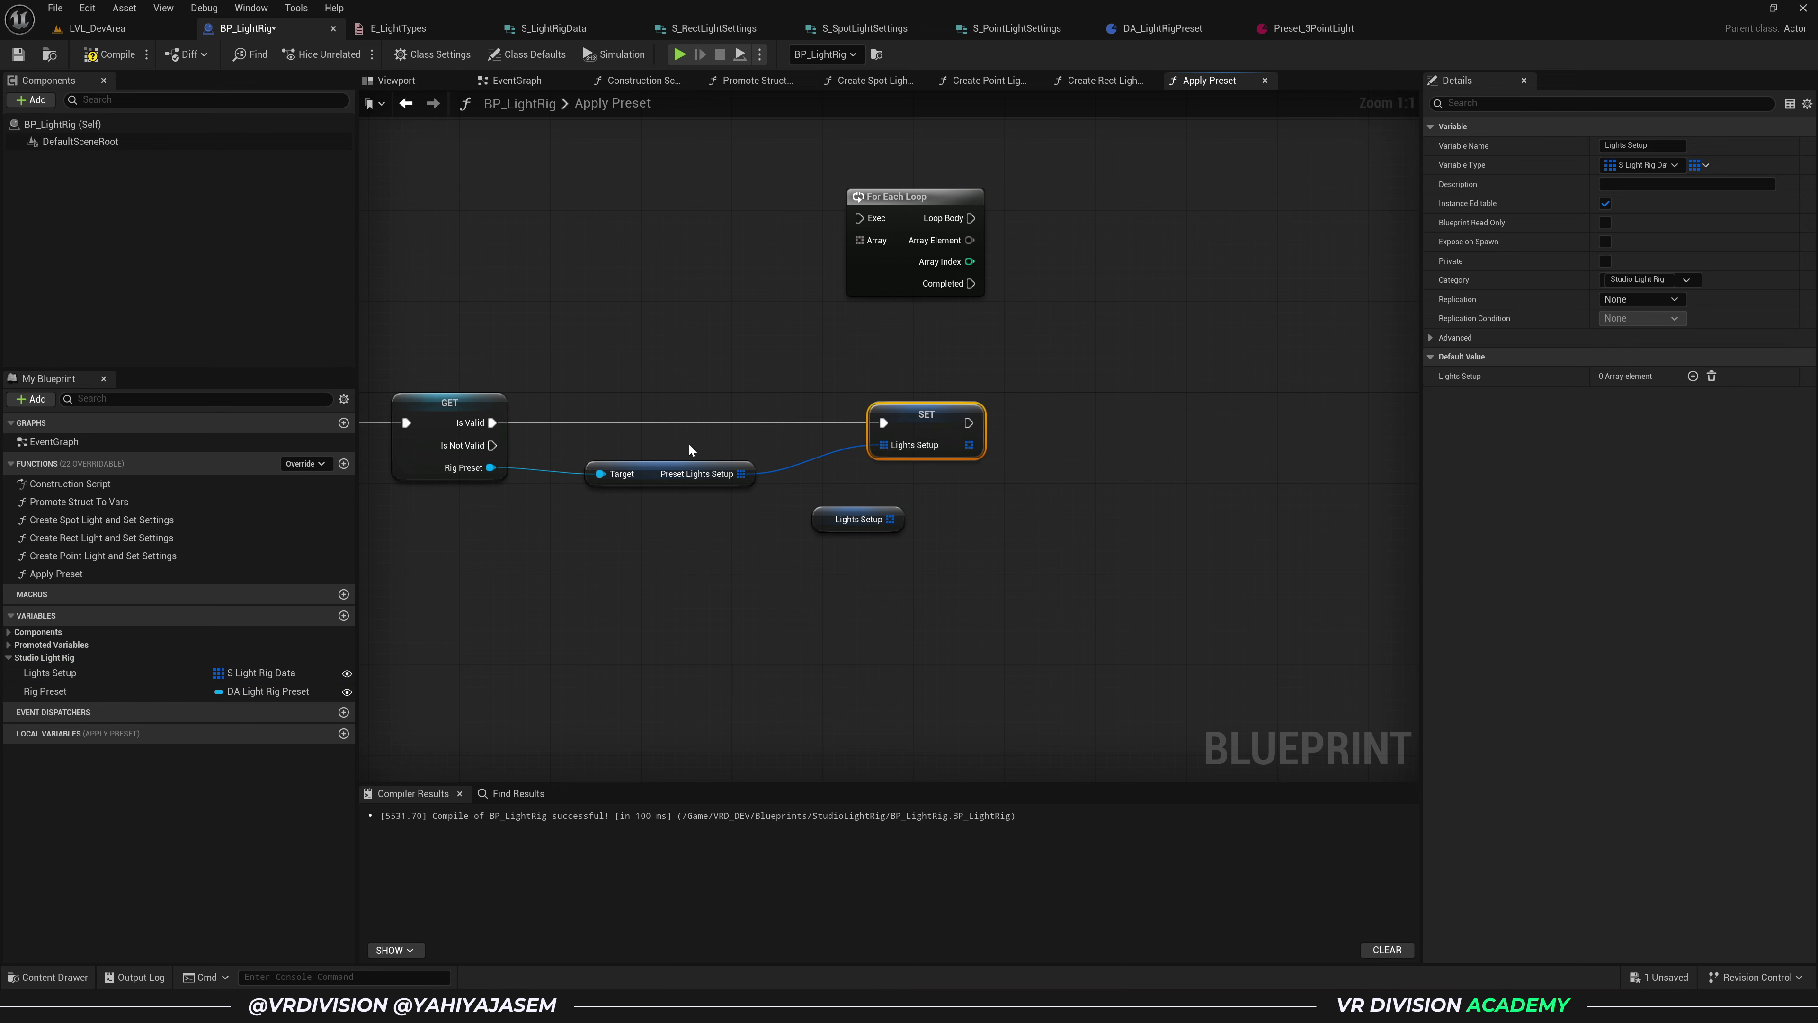
- Move the unconnected Lights Setup getter further below the Lights Setup setter and select the Preset Lights Setup node
right_drag(615, 381, 973, 374)
drag(507, 354, 1337, 498)
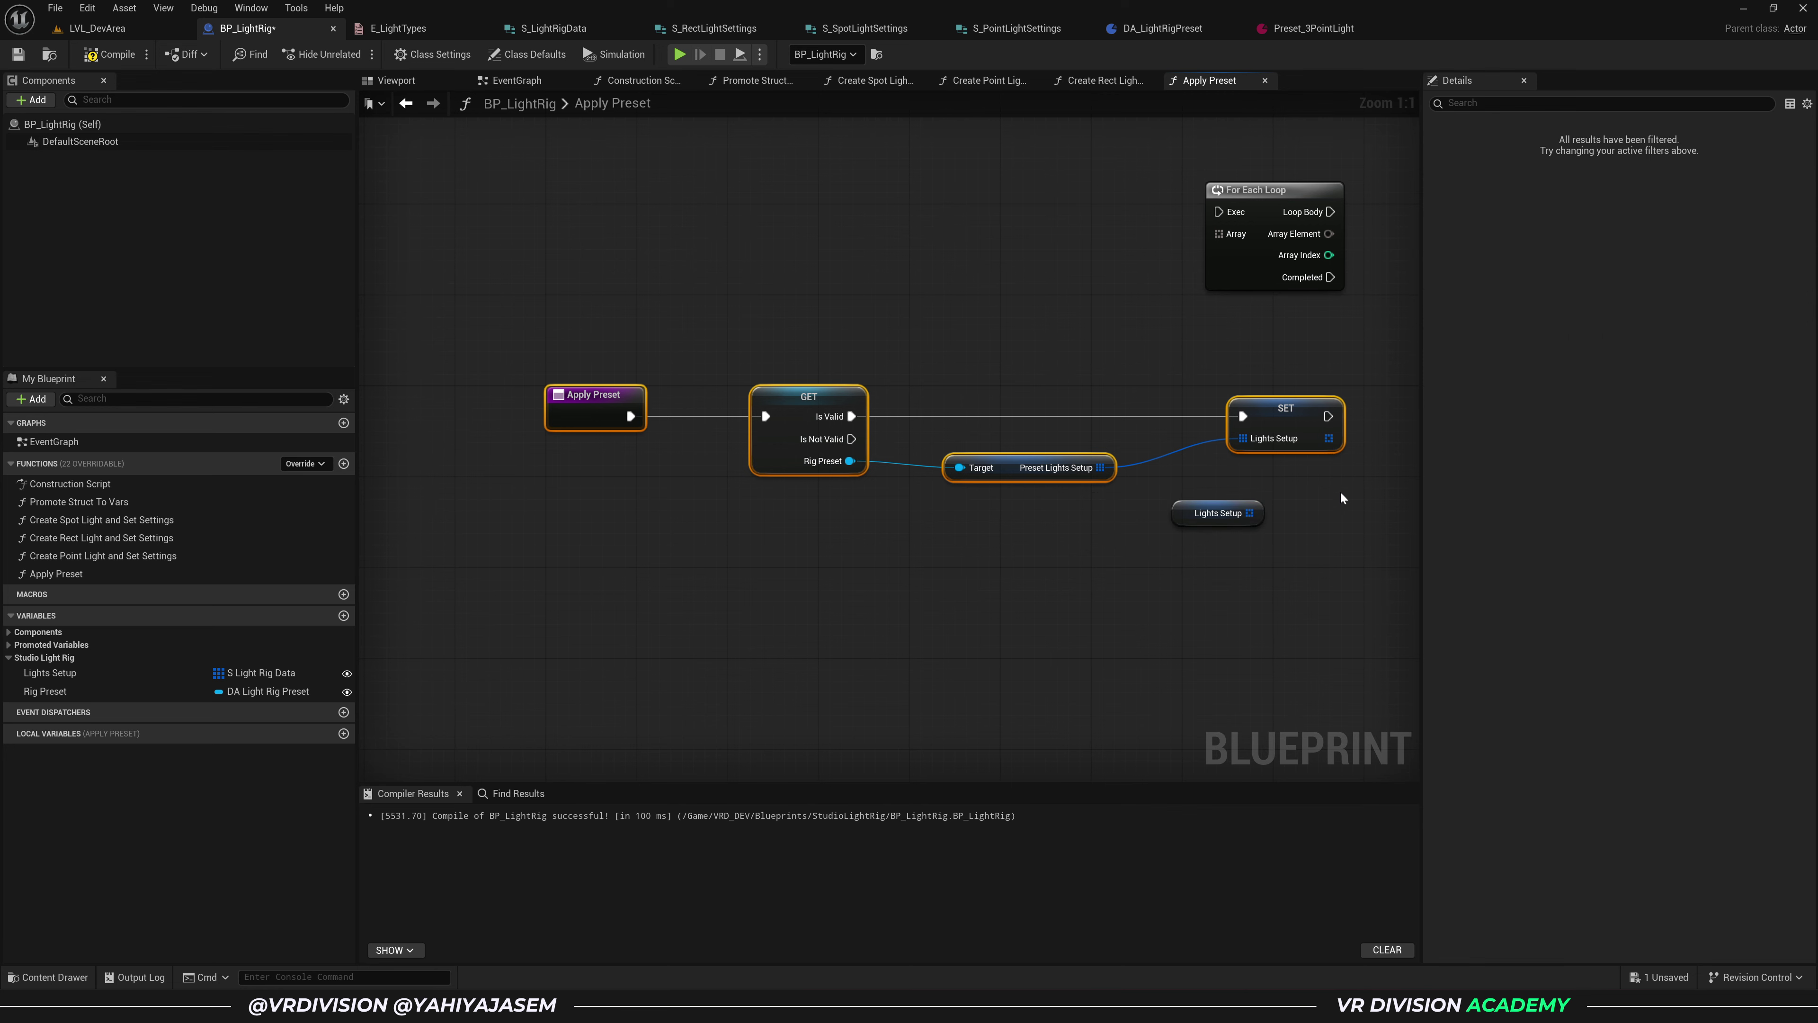
drag(1165, 512, 1174, 604)
click(1064, 510)
click(962, 469)
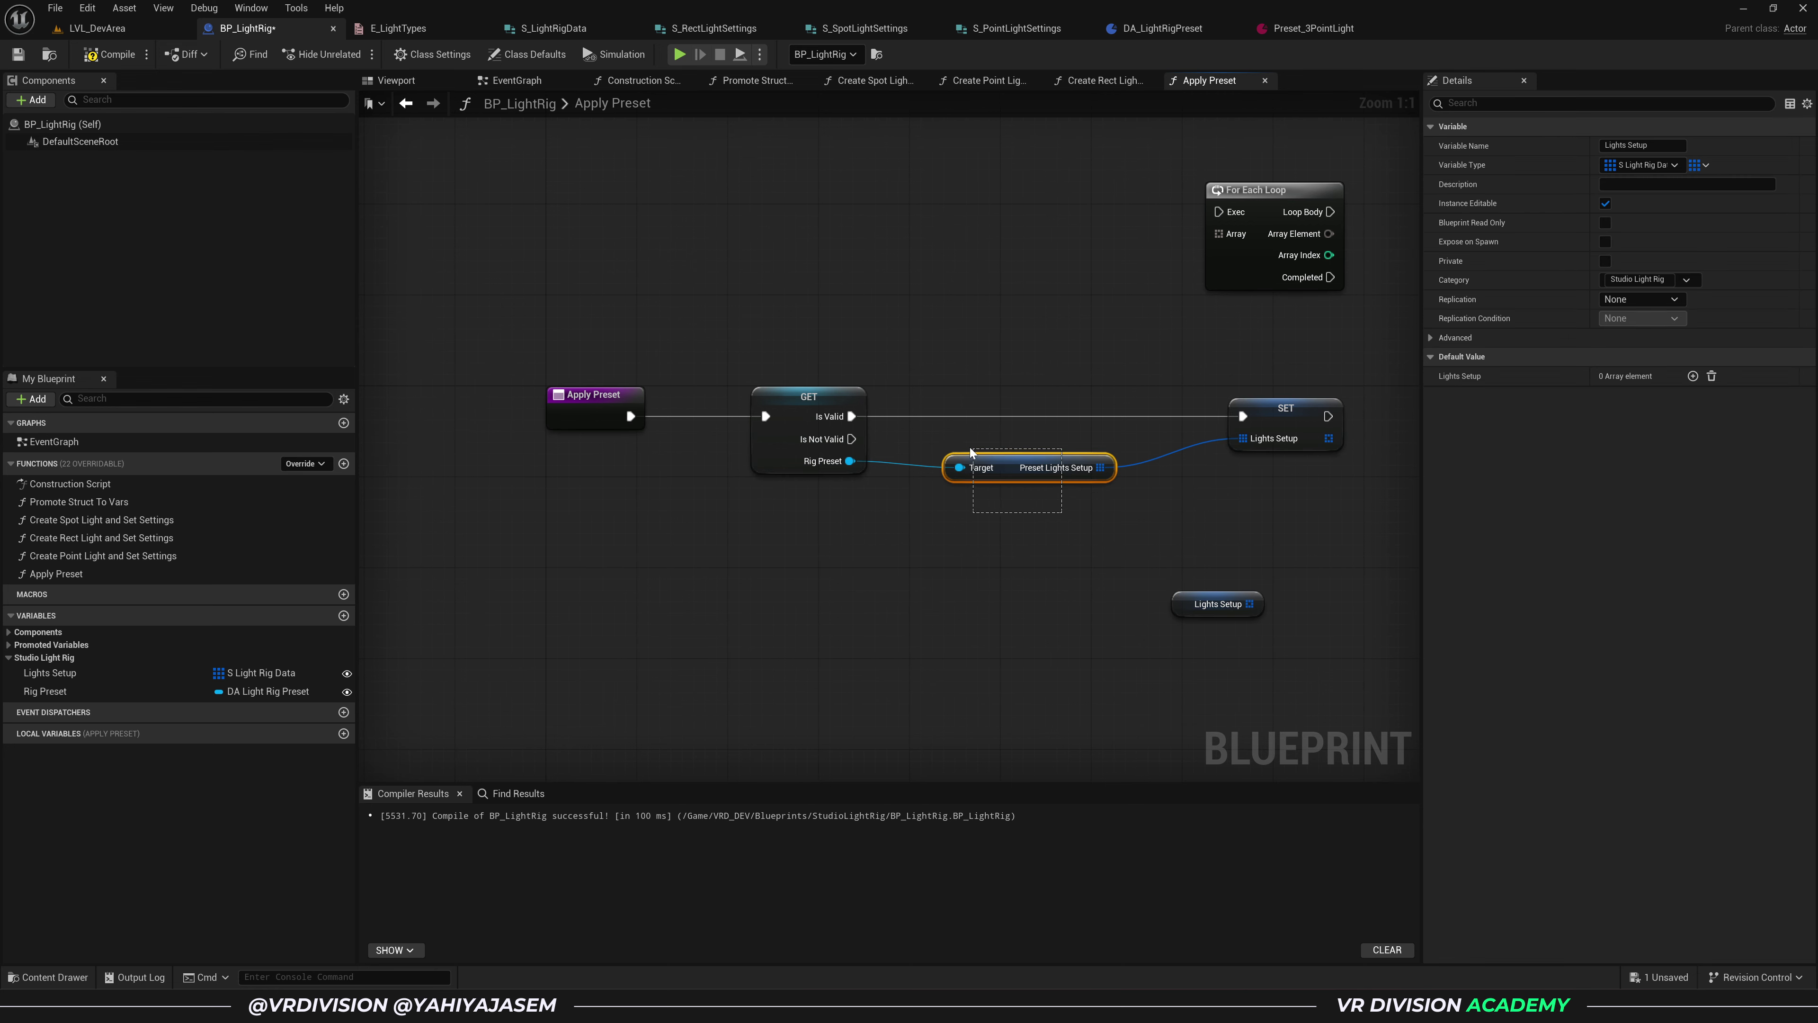
- Inspect the Preset_3PointLight asset and its location in the Presets folder, and return to the Apply Preset graph
drag(952, 439, 973, 441)
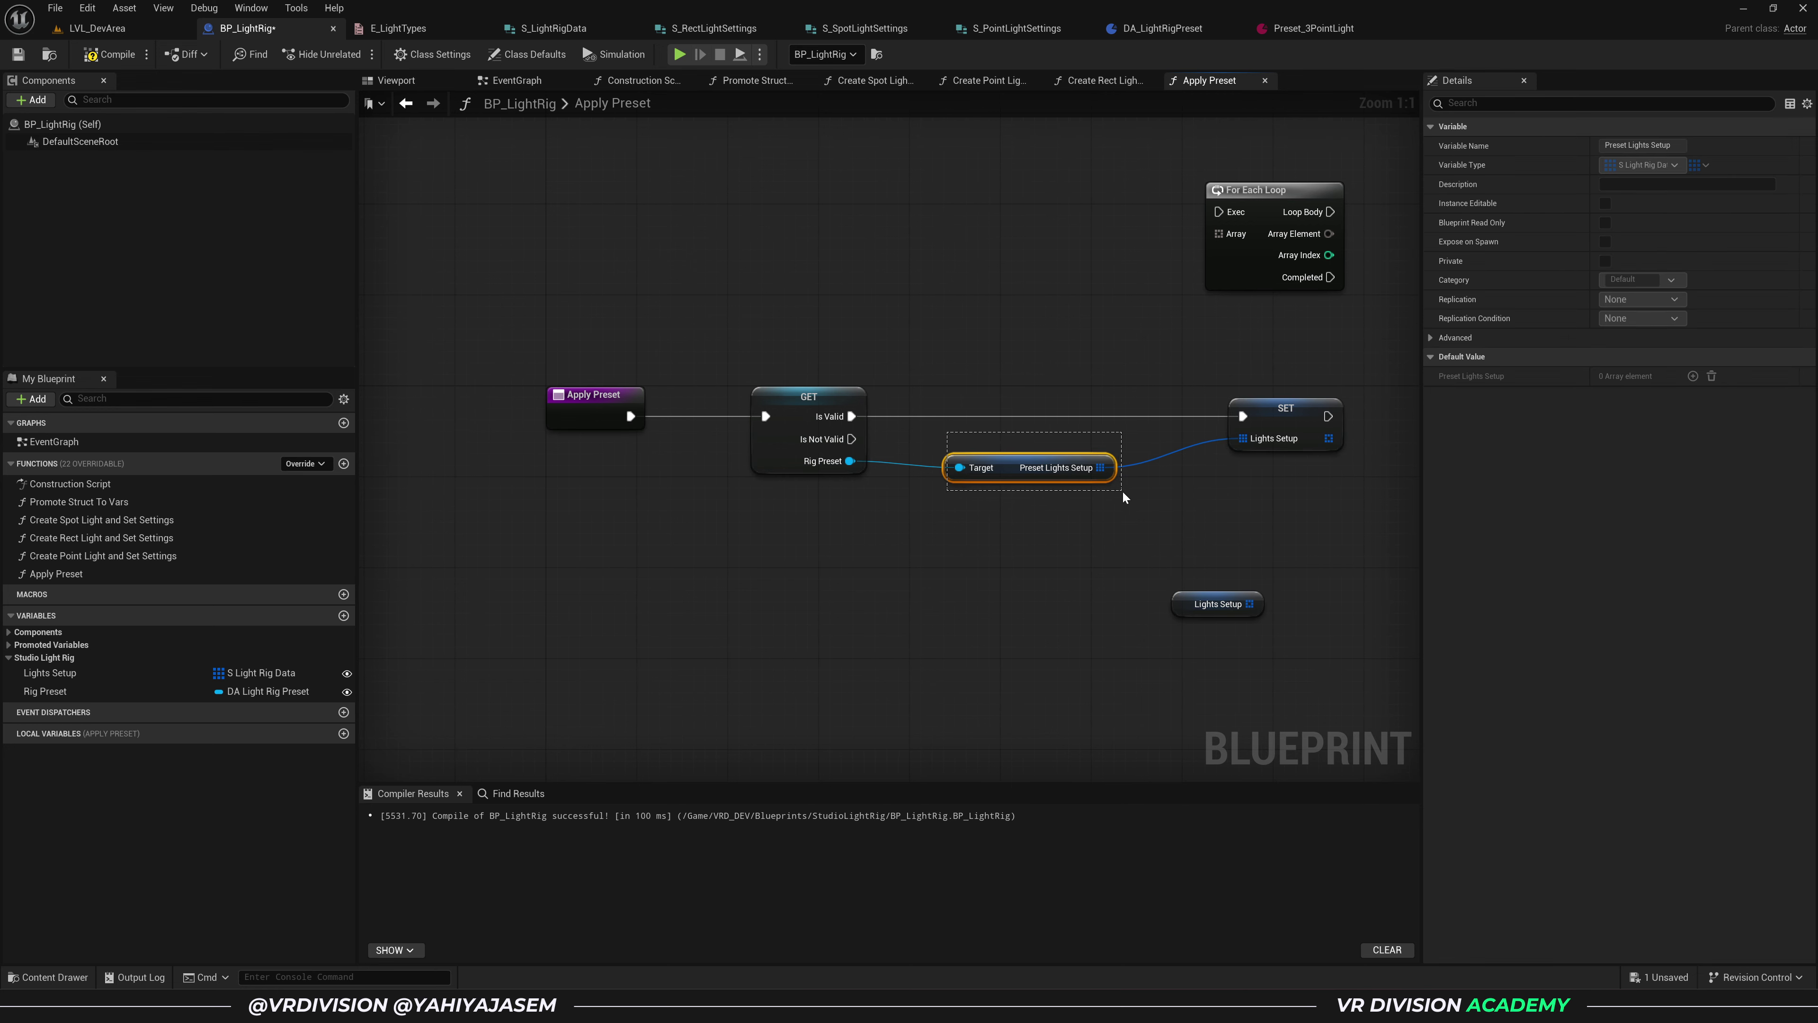
drag(1123, 493, 1127, 496)
click(1293, 34)
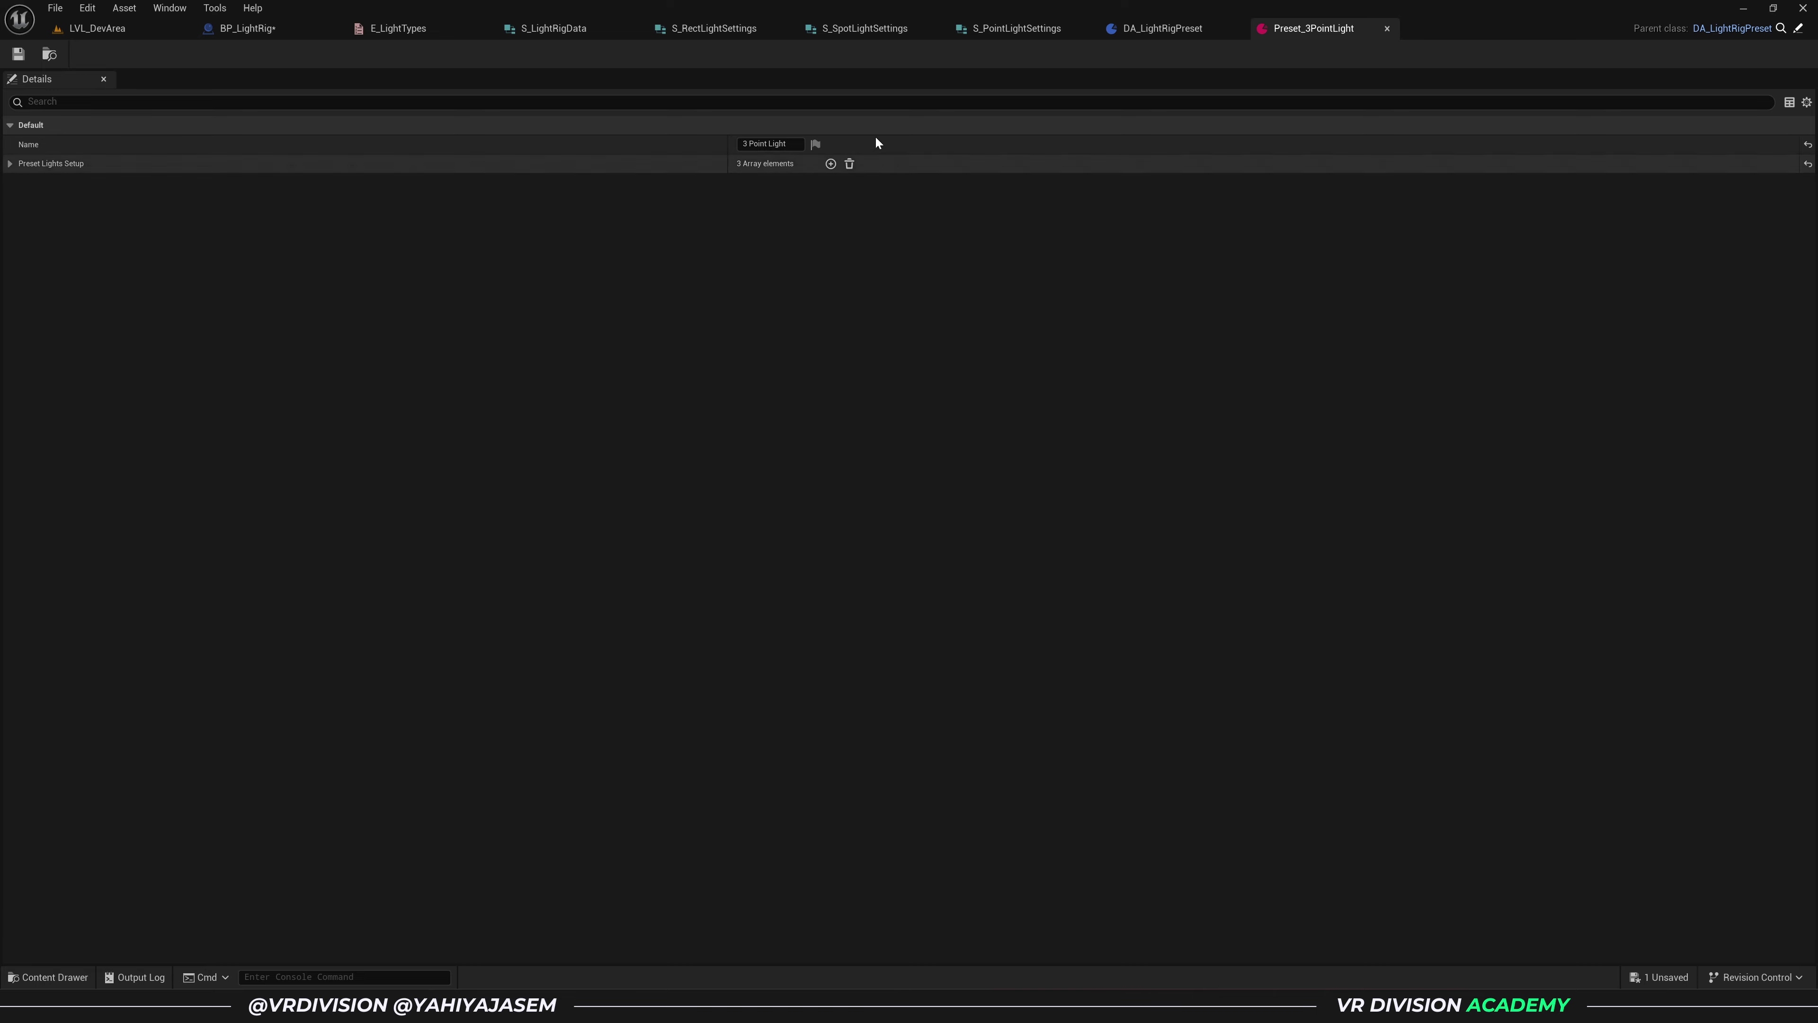
click(48, 53)
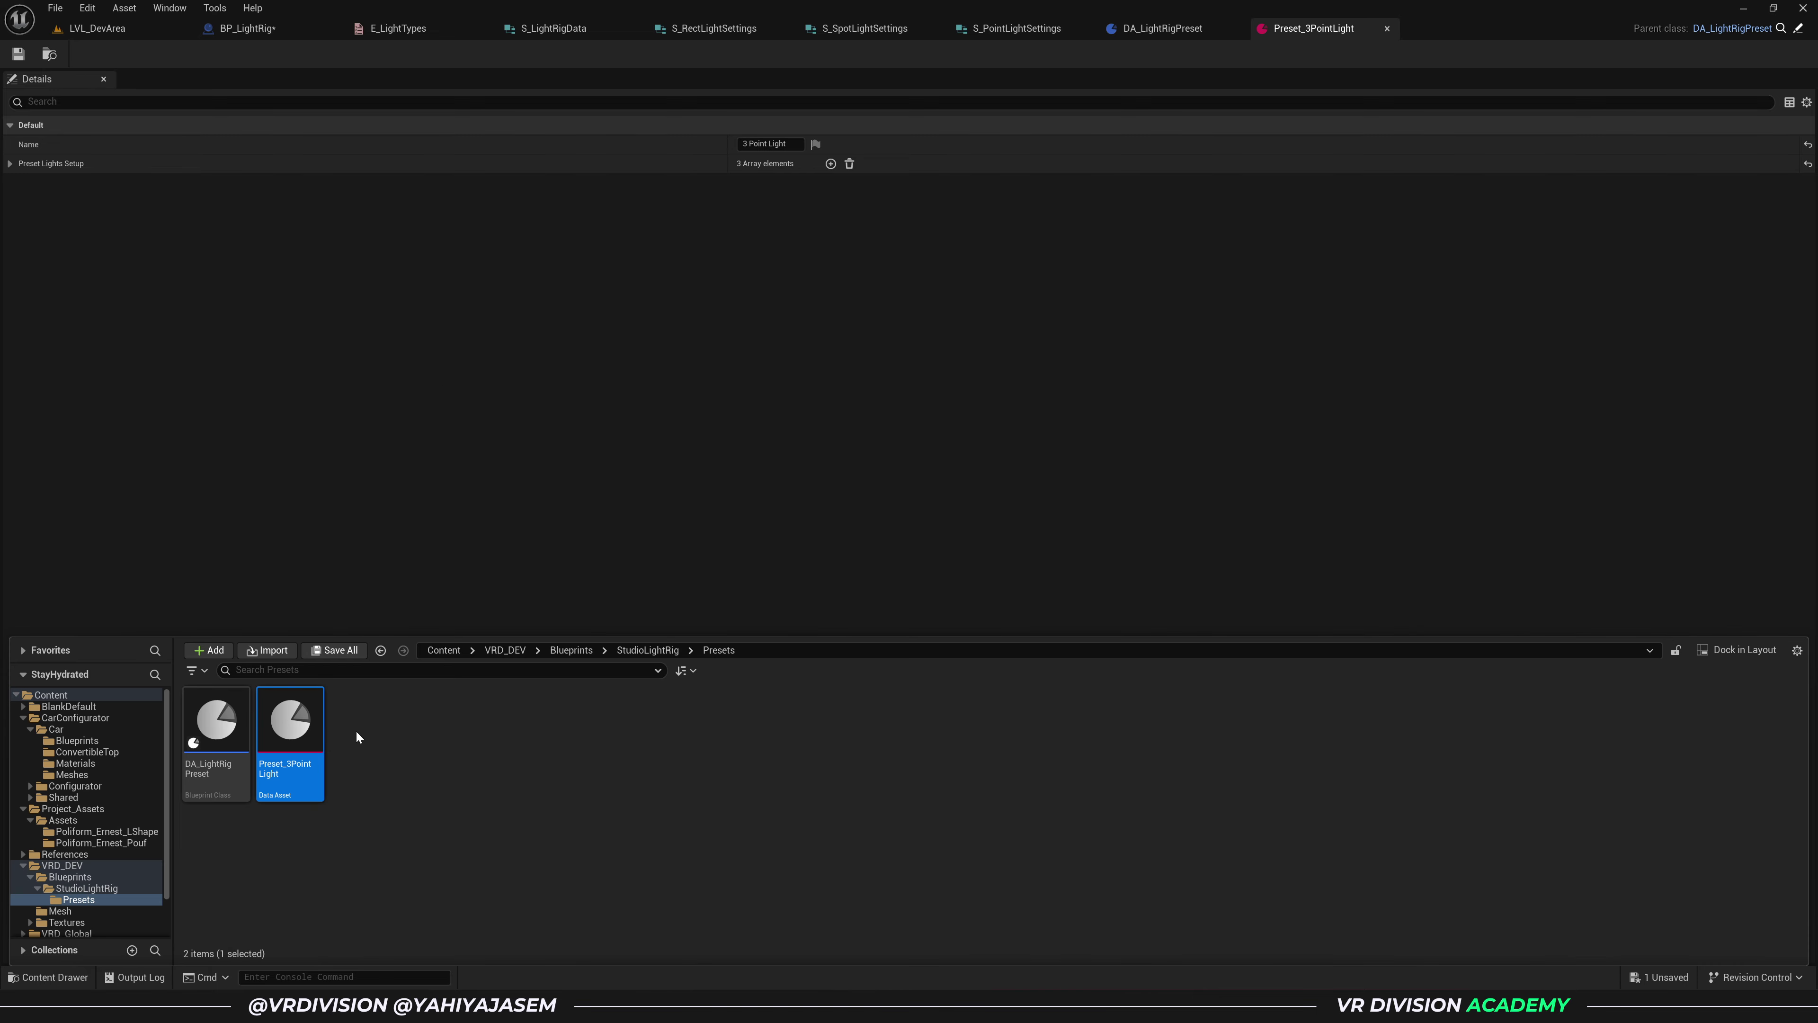
click(244, 31)
- Compile and save BP_LightRig with its Apply Preset function
drag(1143, 363, 915, 496)
click(914, 497)
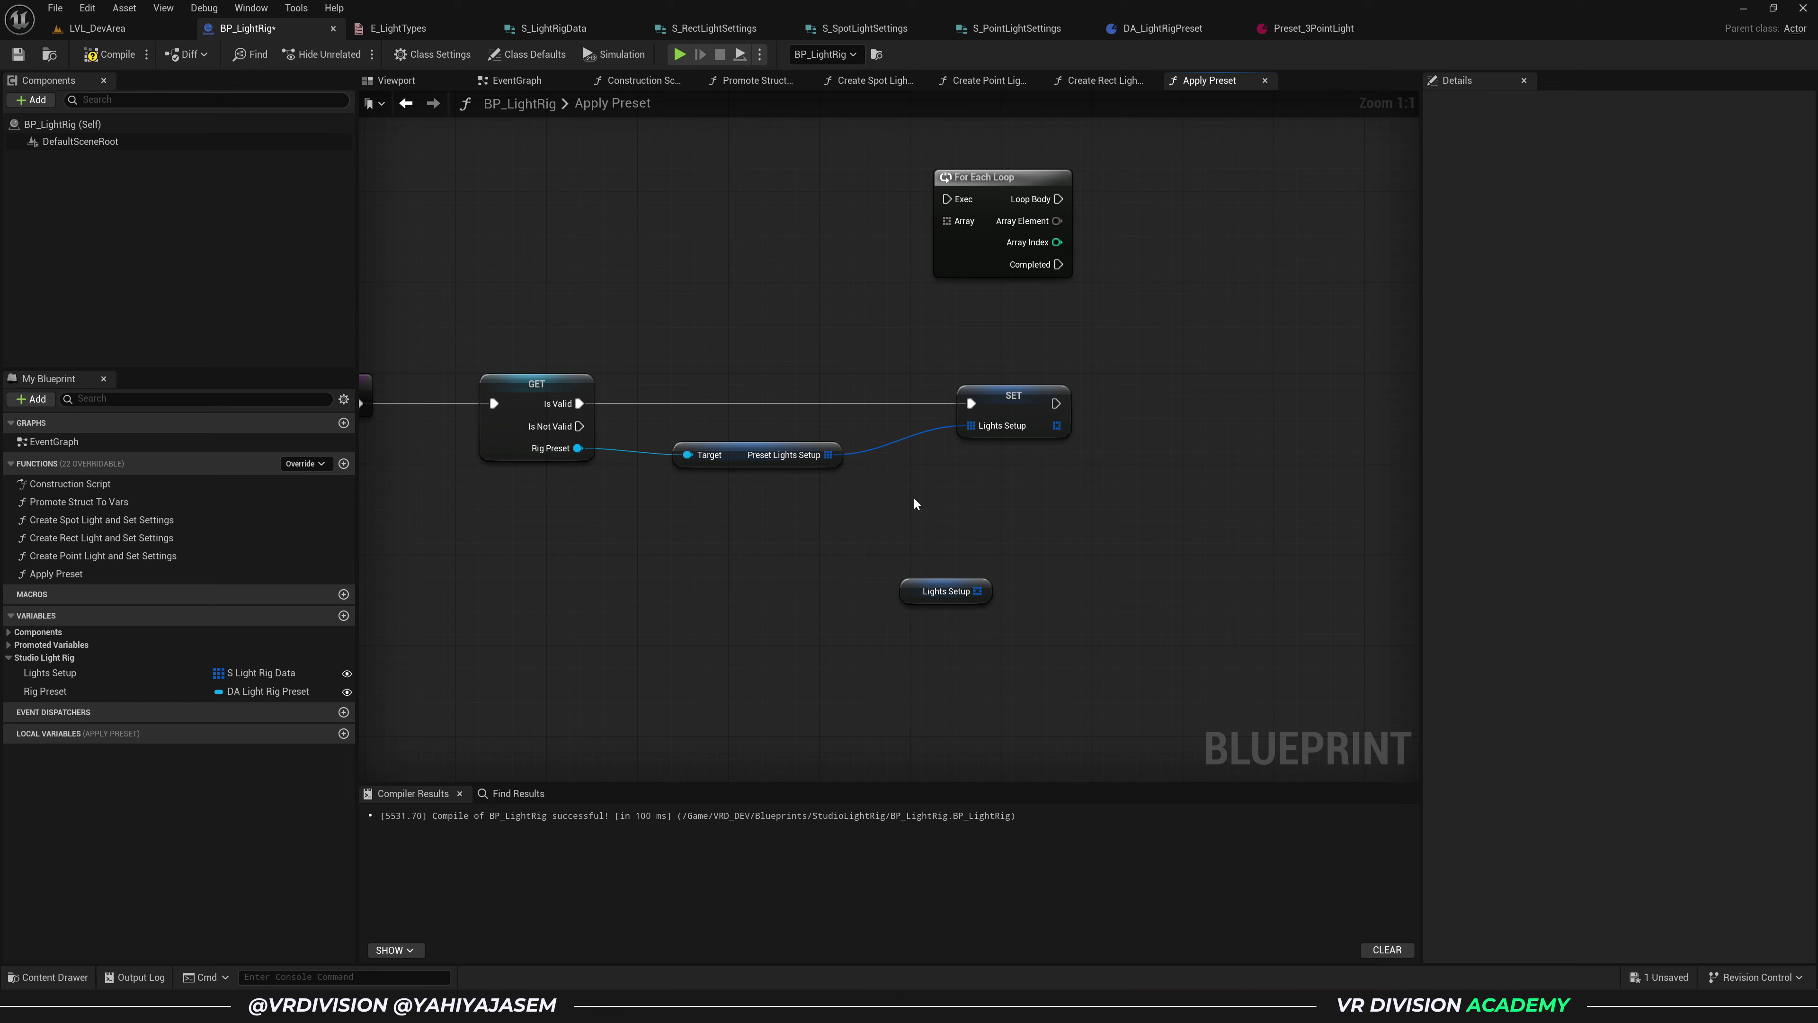
click(109, 54)
key(ctrl+s)
right_drag(1025, 474, 1073, 473)
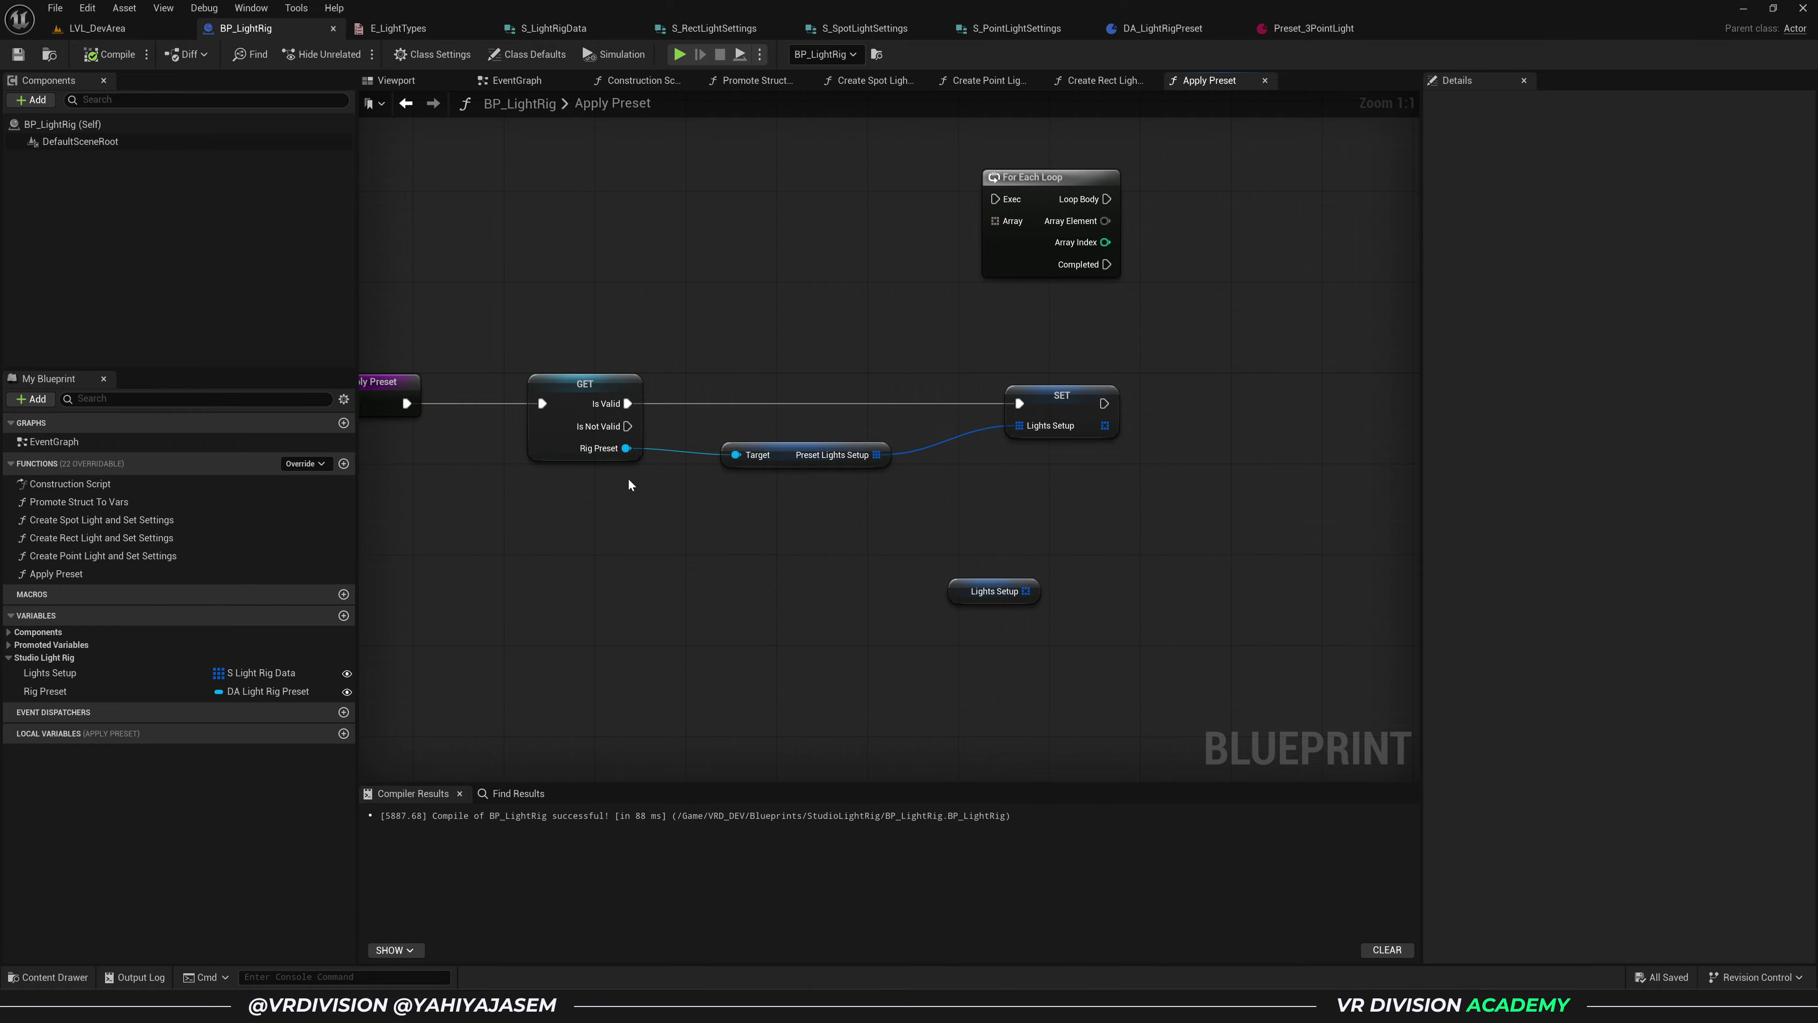
- Enable Call In Editor for the Apply Preset function and locate its button in the details of the level's BP_LightRig
click(97, 28)
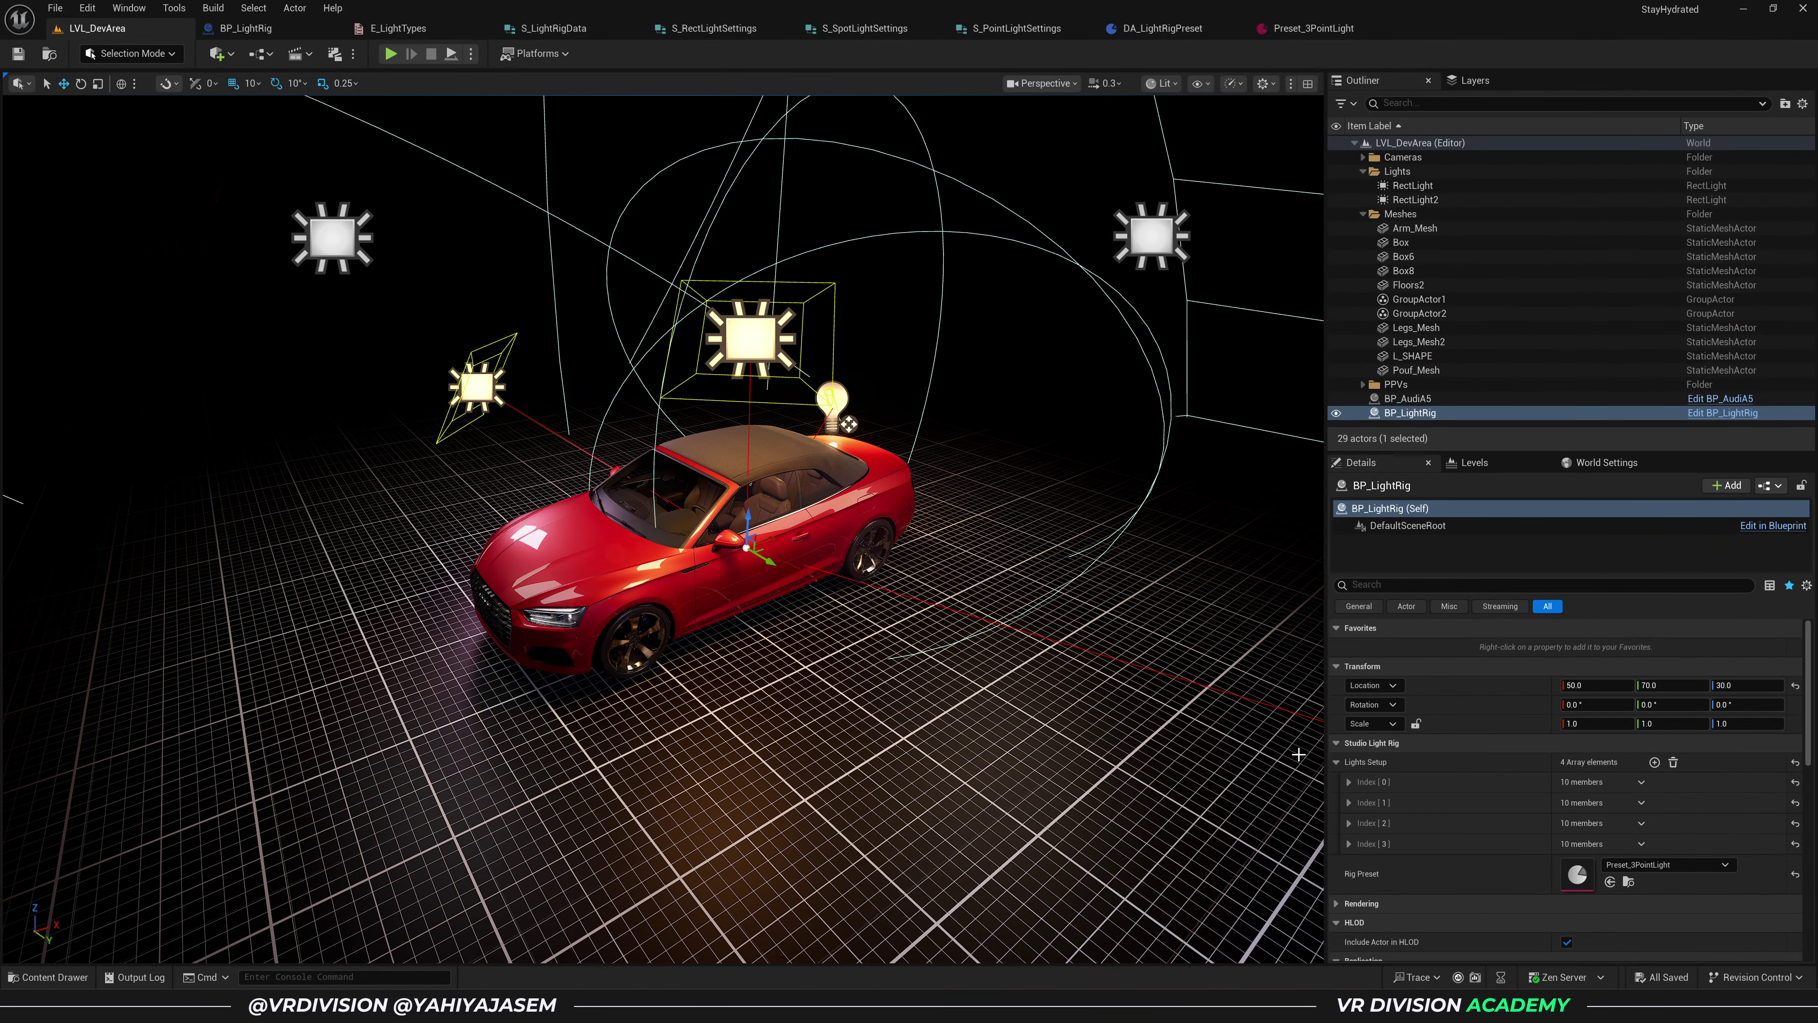
click(243, 28)
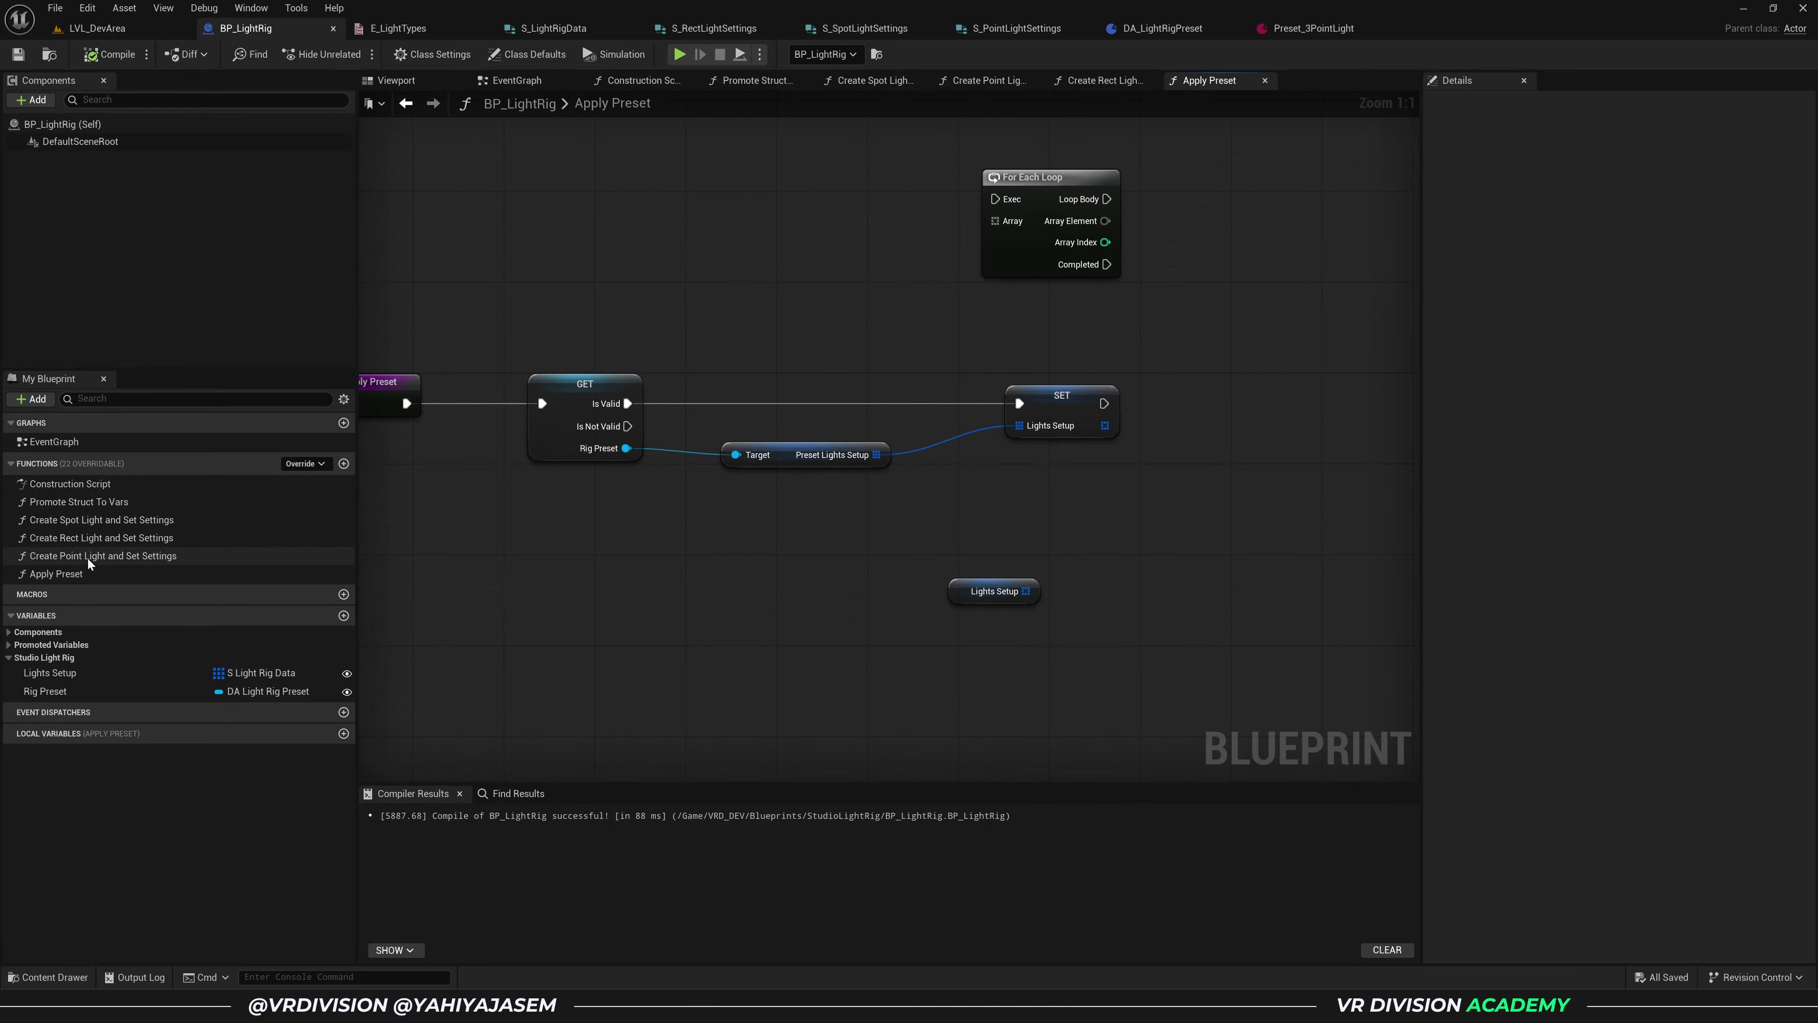
click(62, 574)
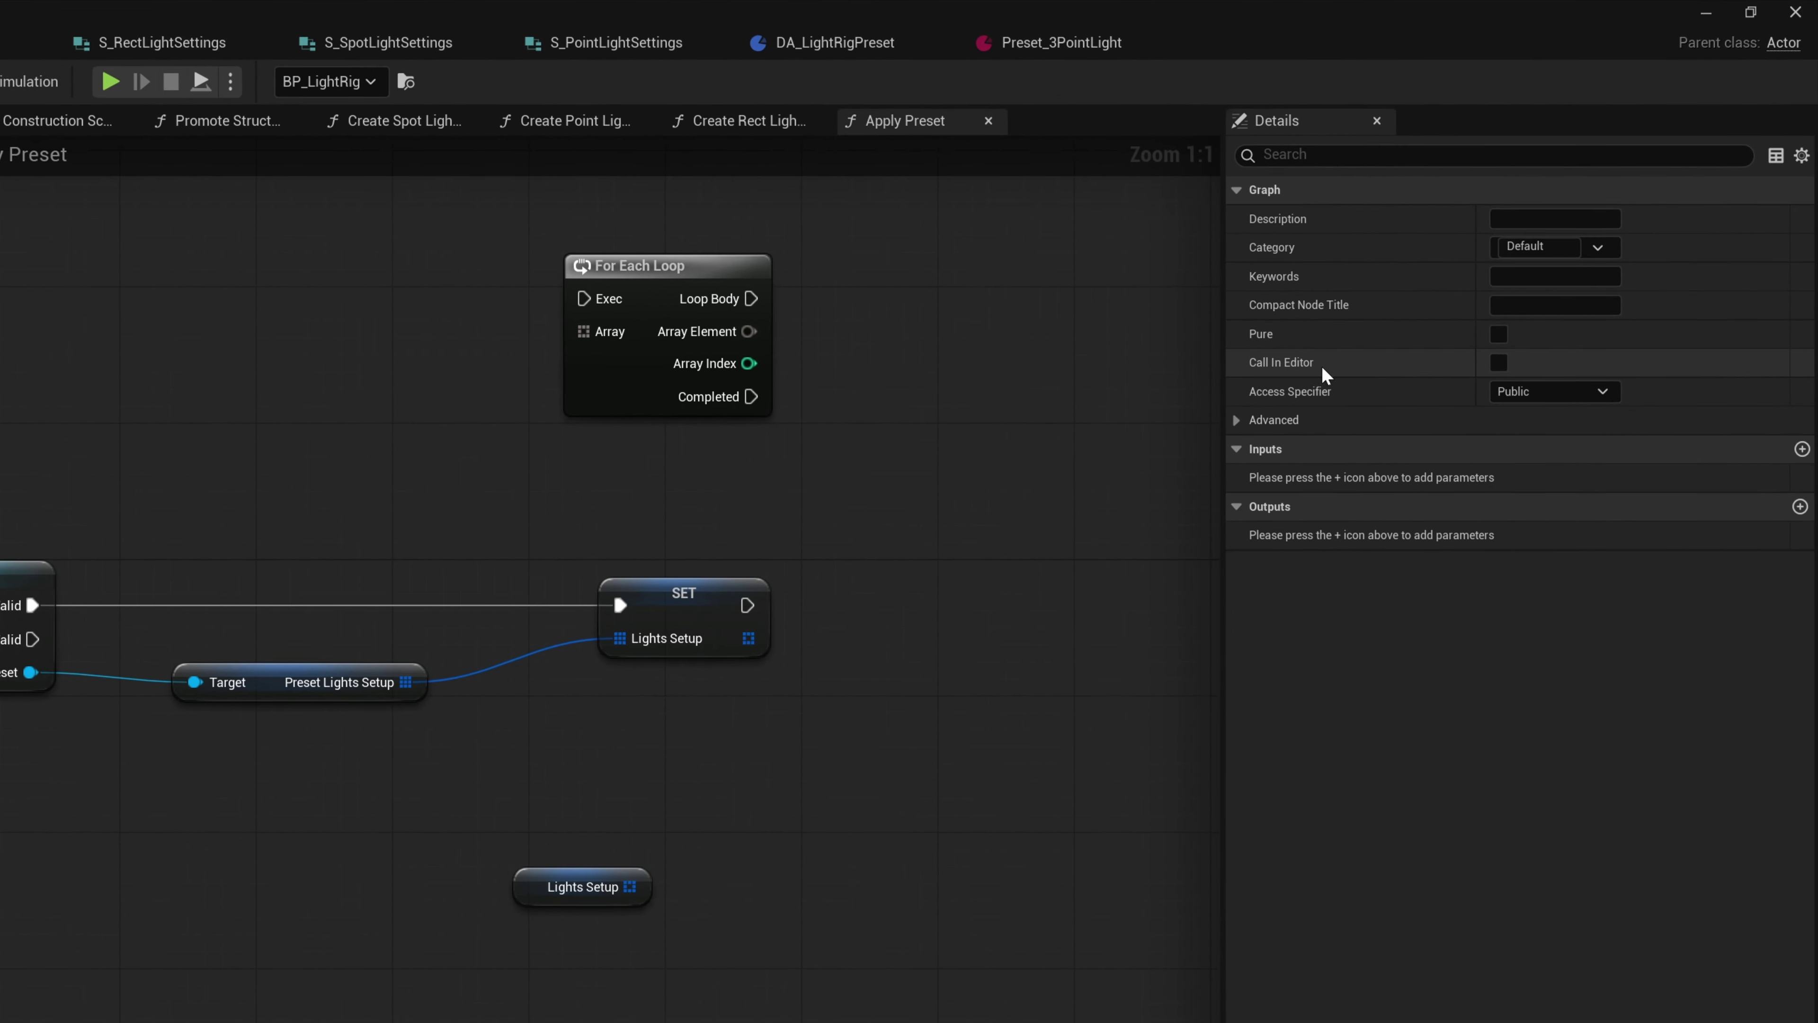
click(1498, 363)
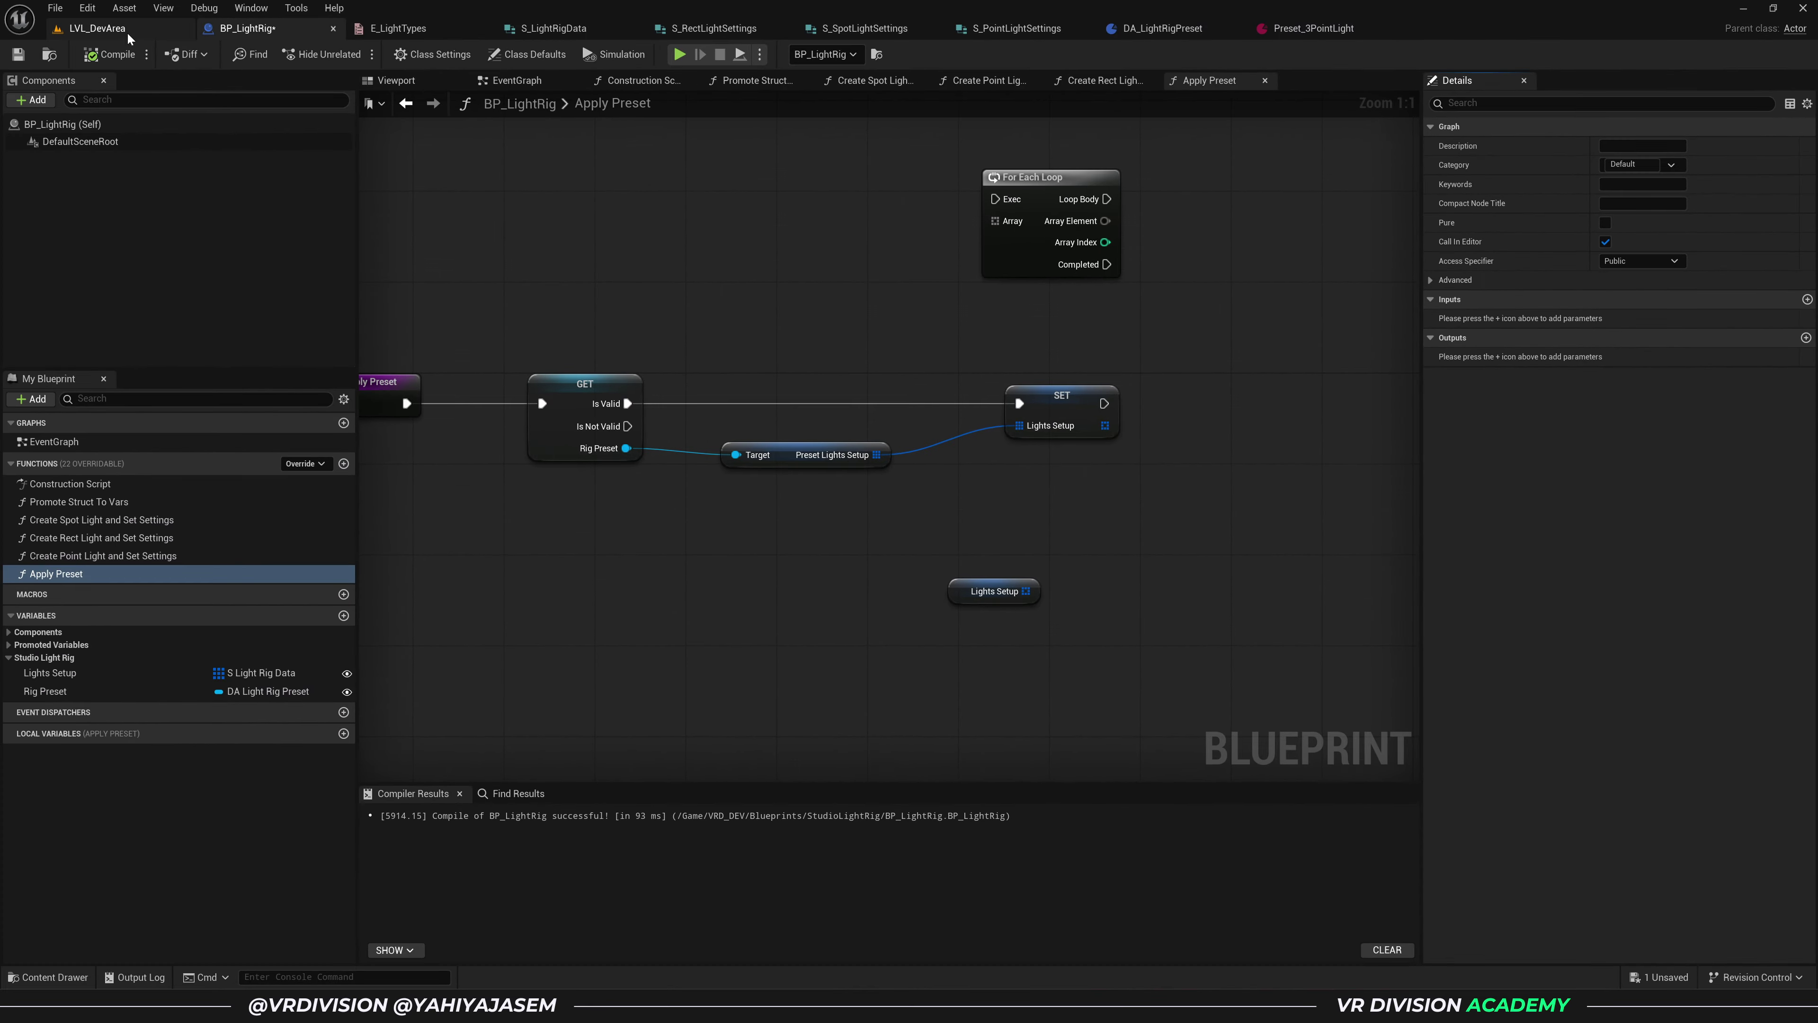
click(150, 30)
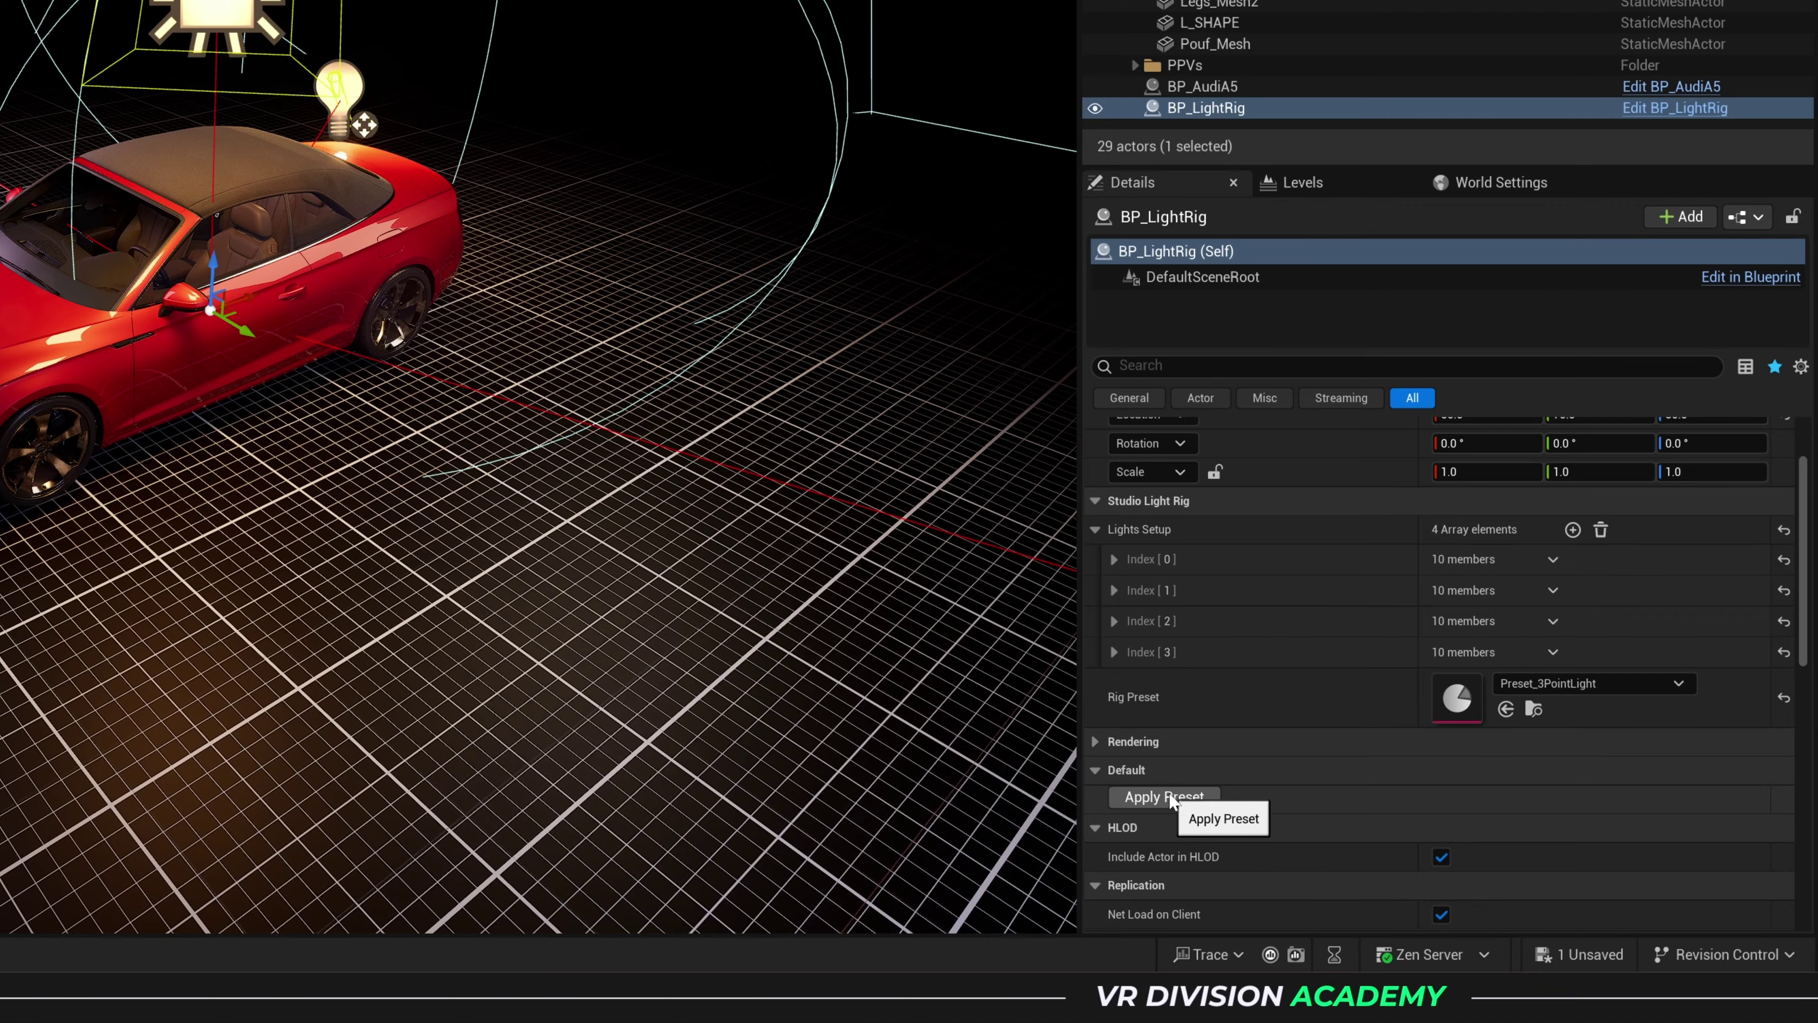
click(1161, 797)
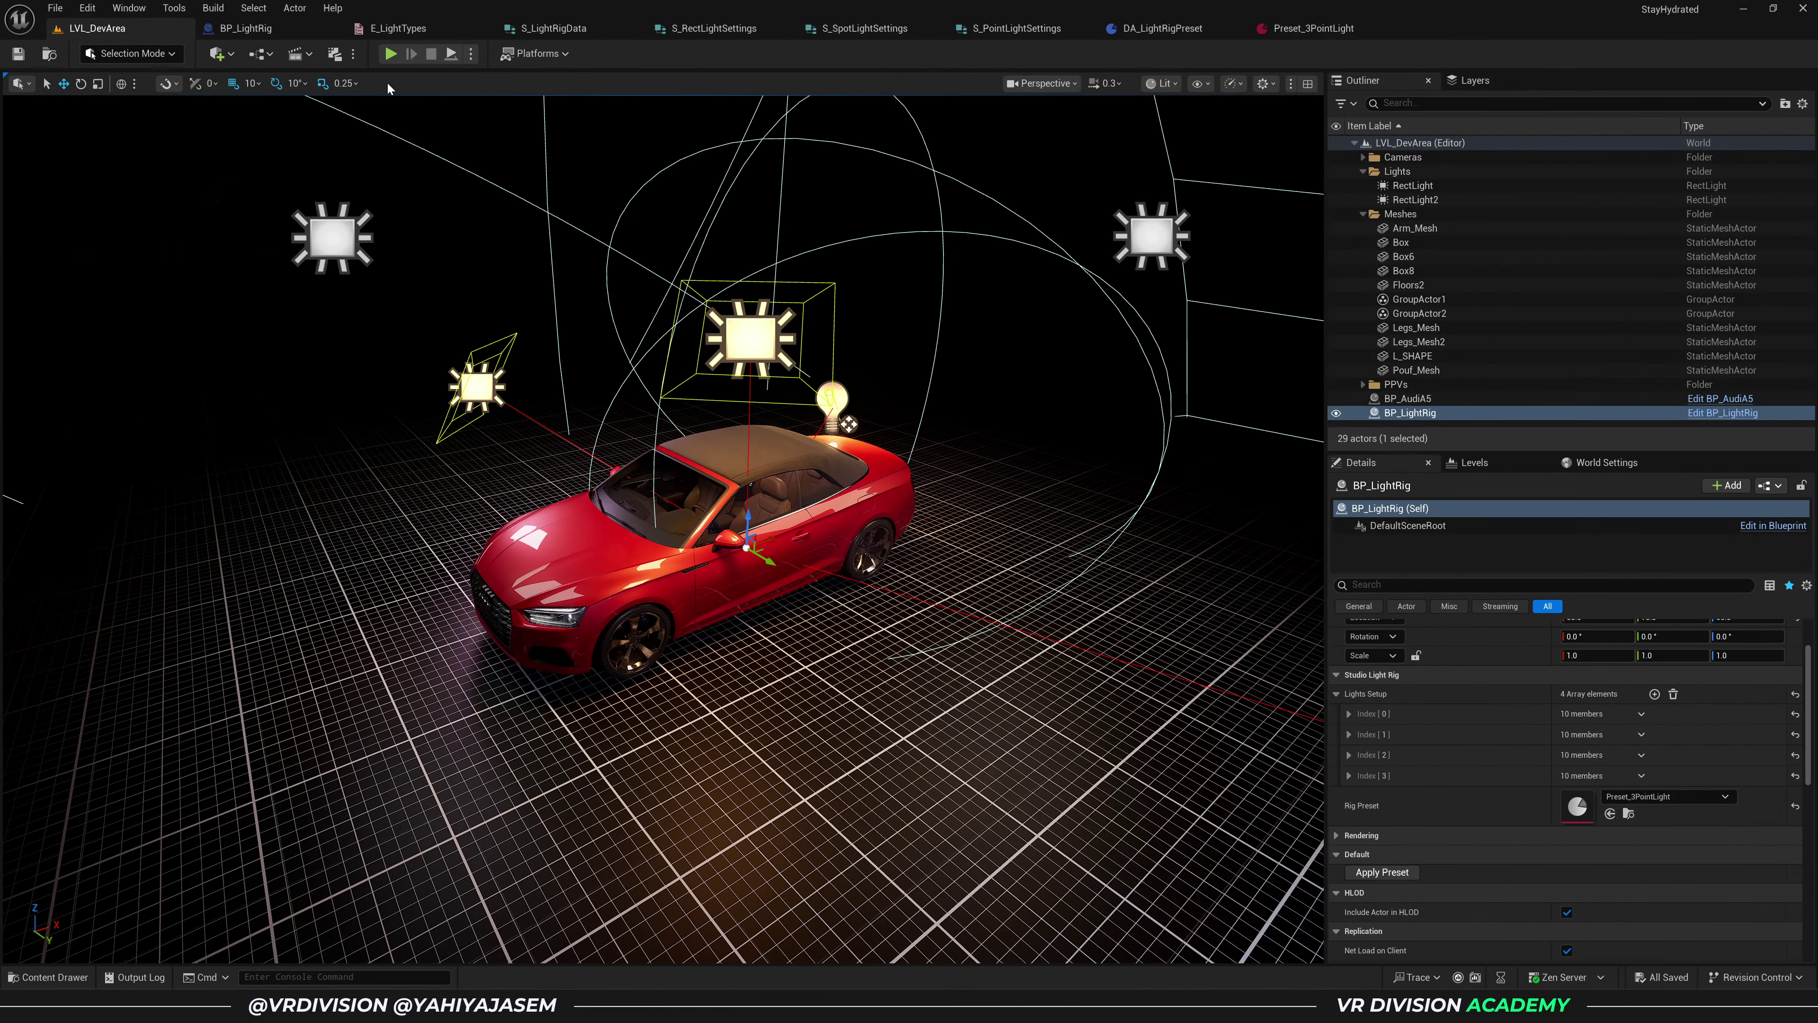
- Set the Apply Preset function's category to Studio Light Rig, and compile and save BP_LightRig
click(246, 28)
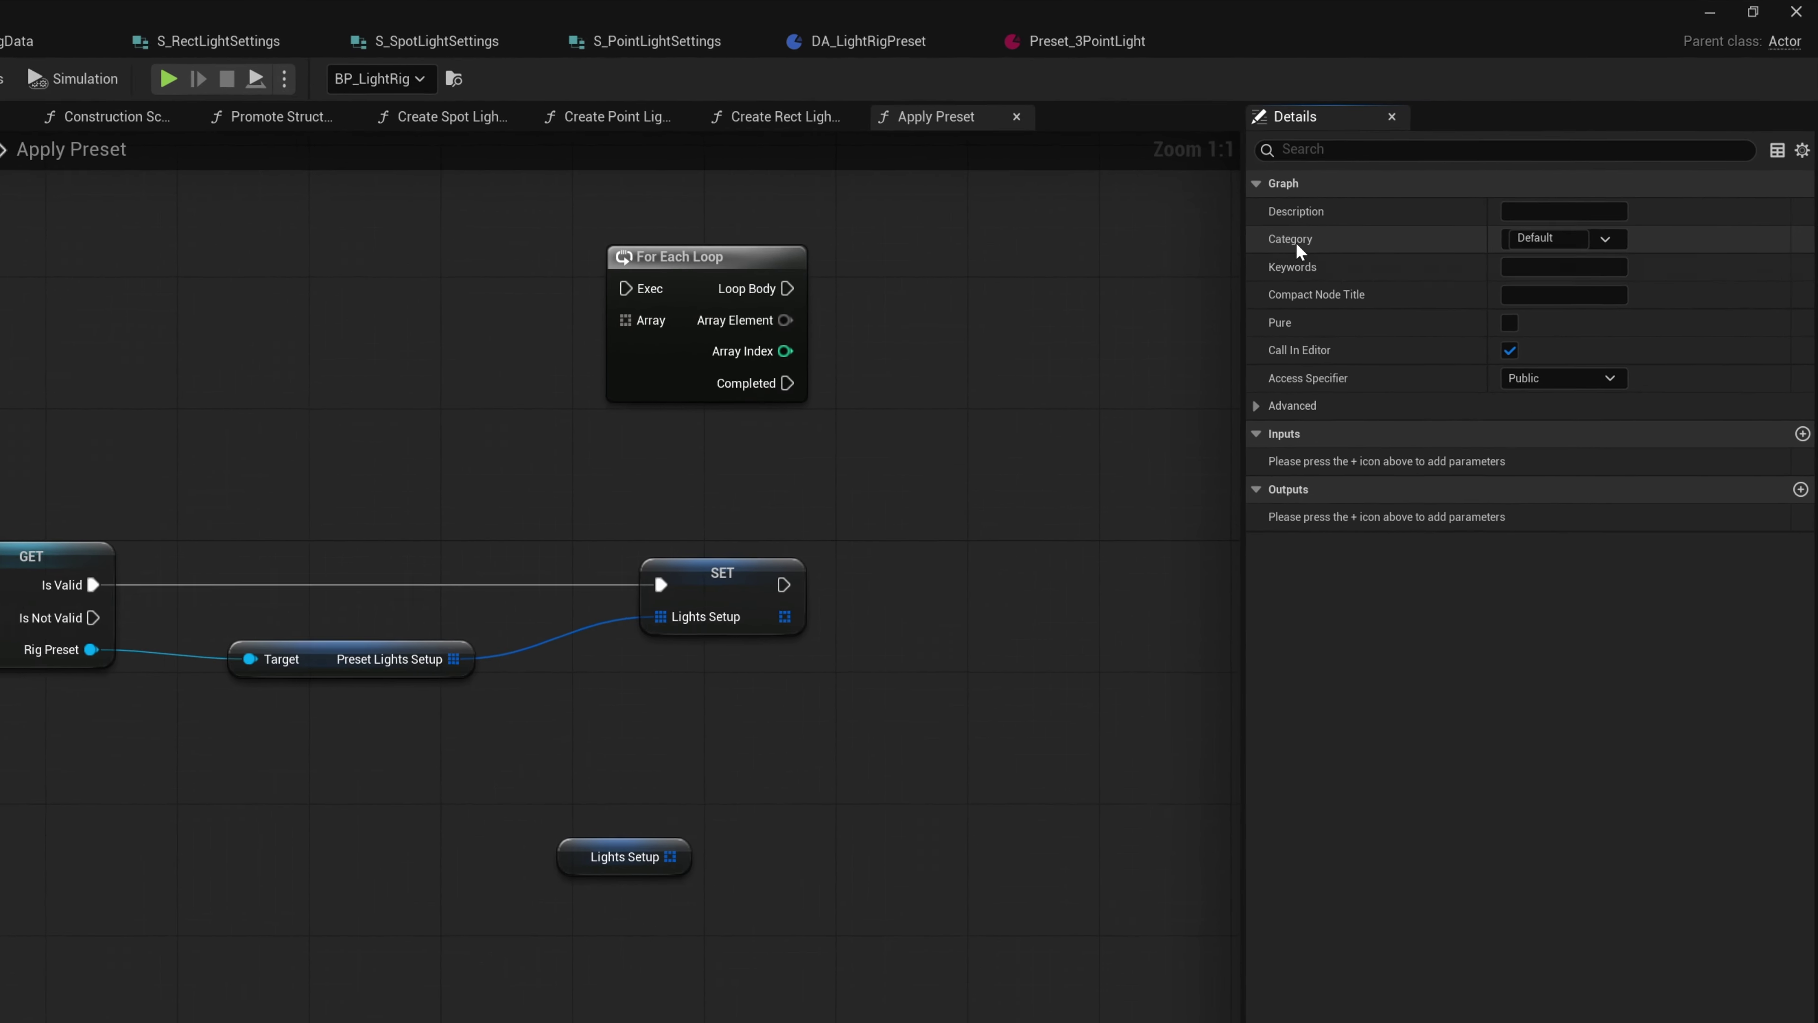
click(1604, 239)
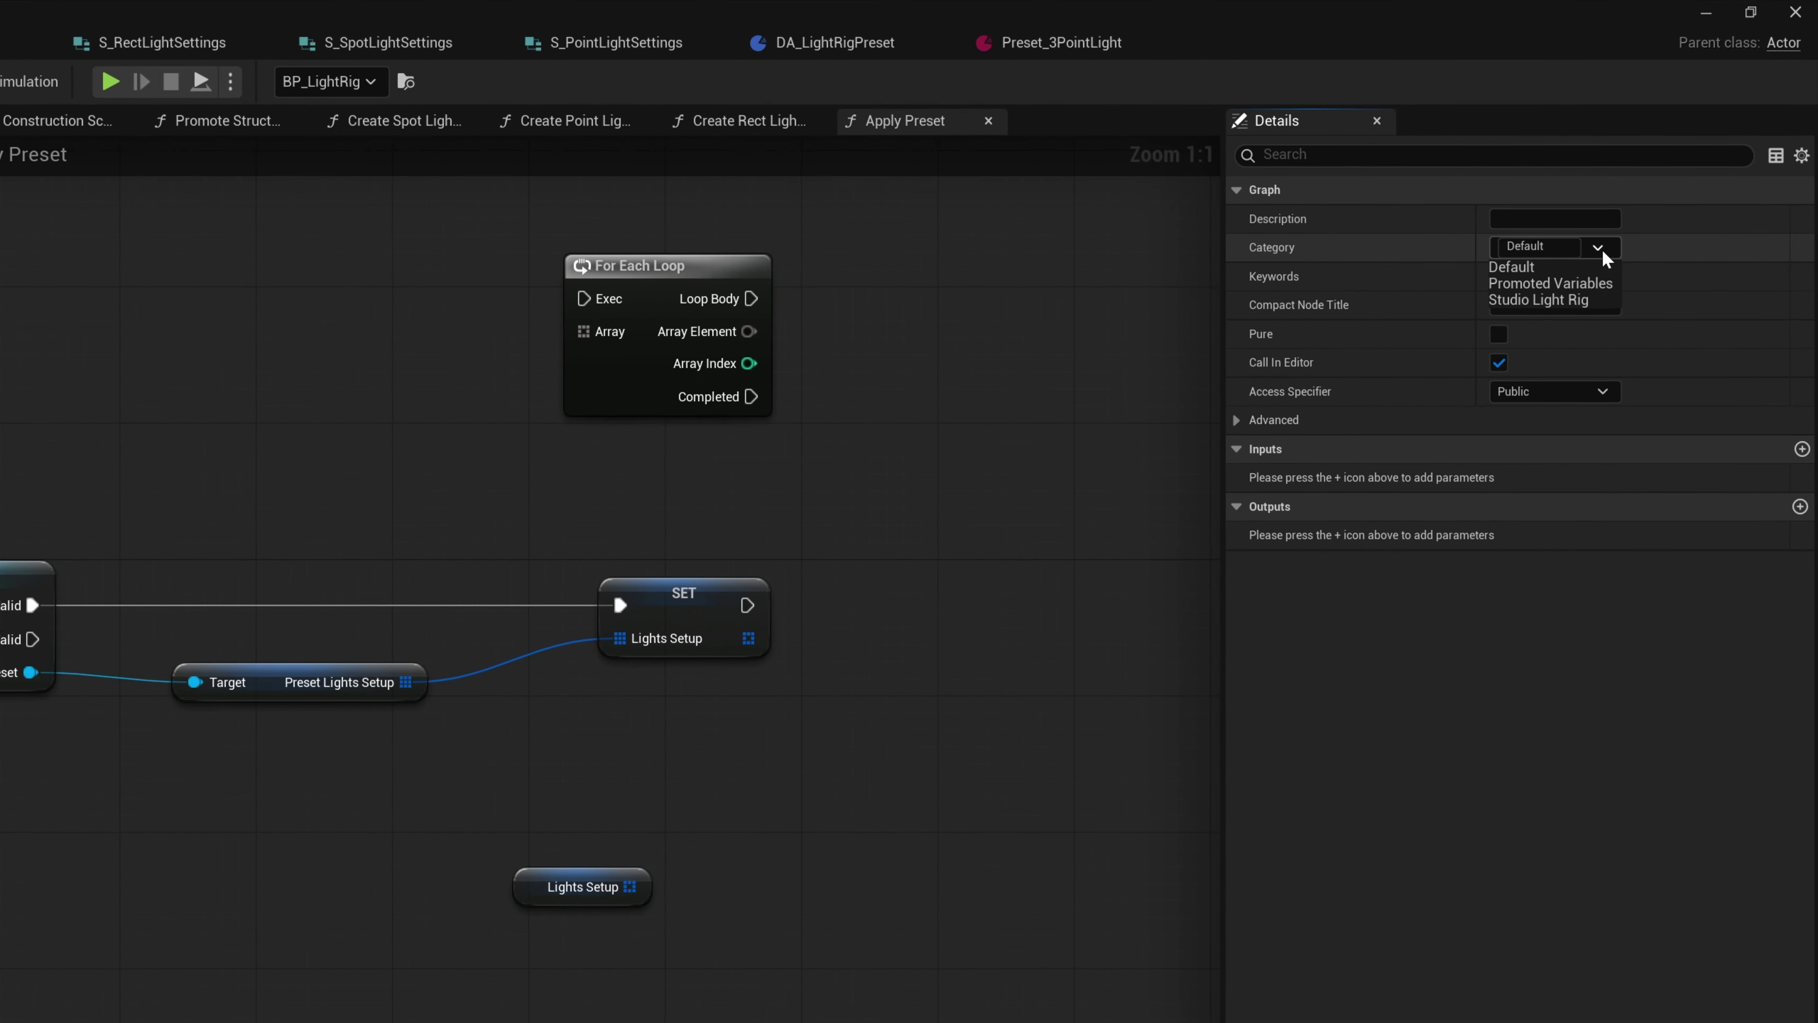
click(1522, 300)
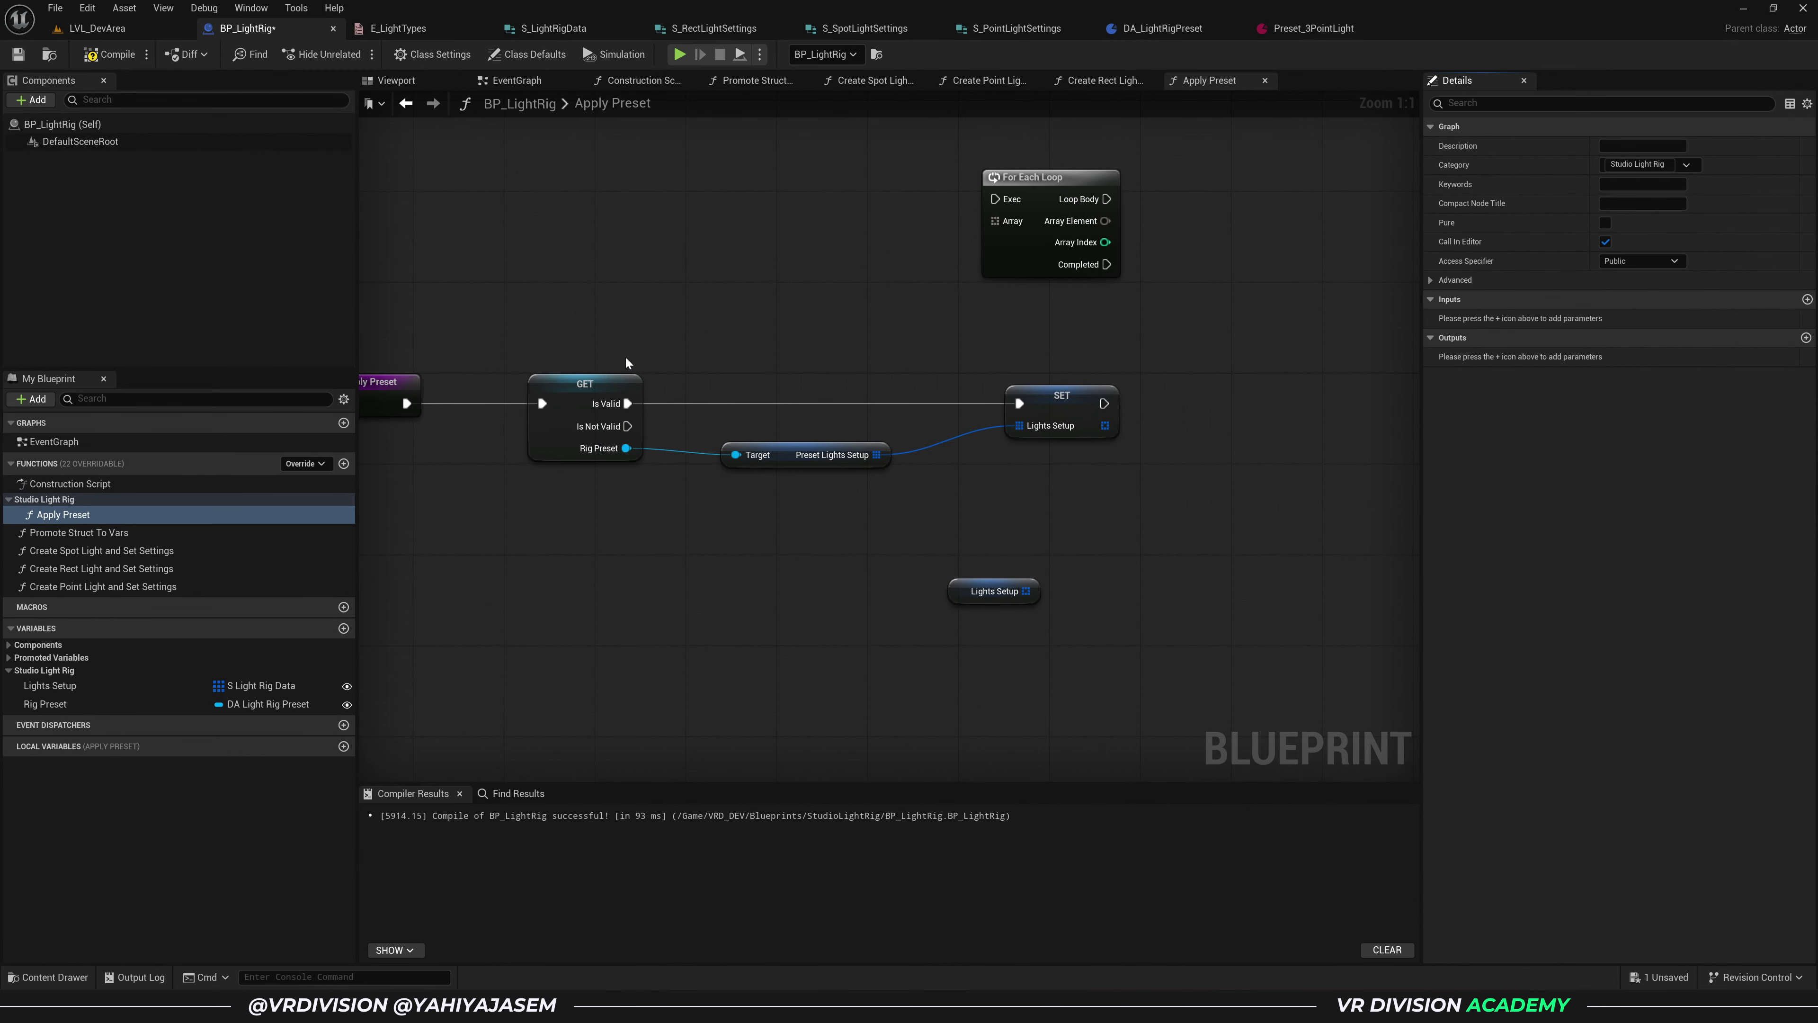
click(119, 60)
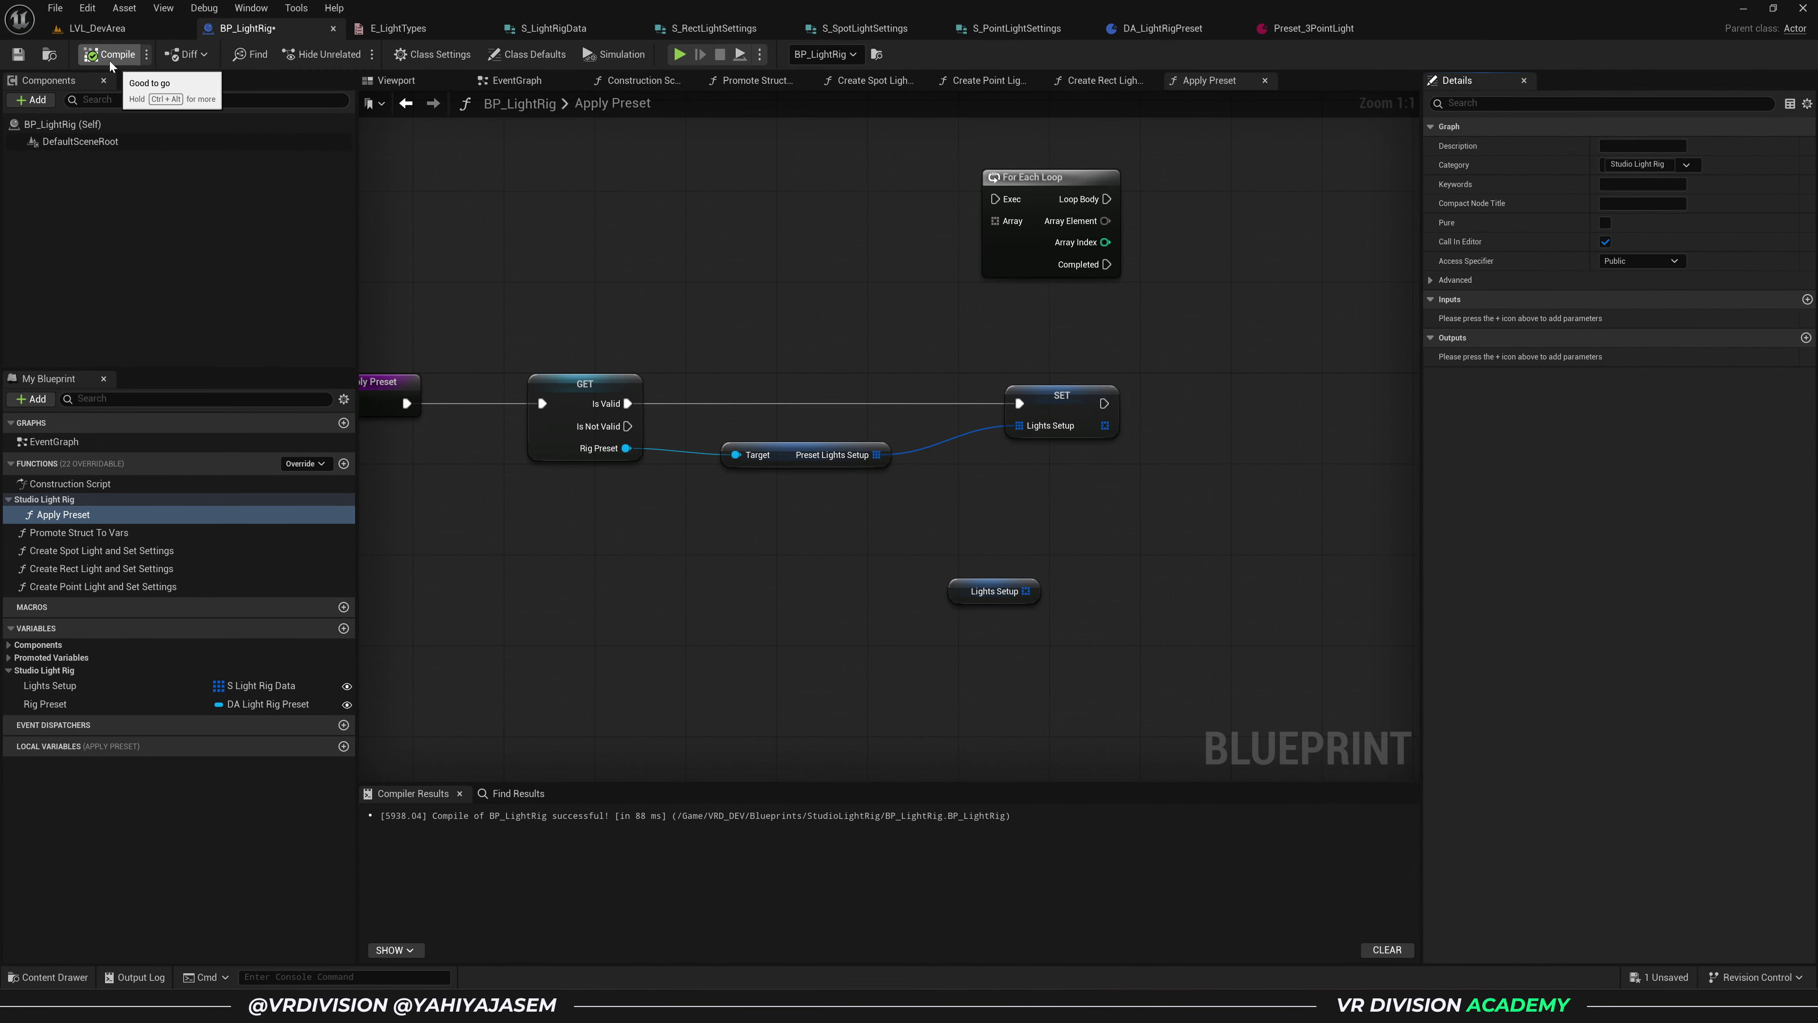
click(19, 58)
- Check the Studio Light Rig section in the details of the level's BP_LightRig by collapsing and expanding it
click(98, 27)
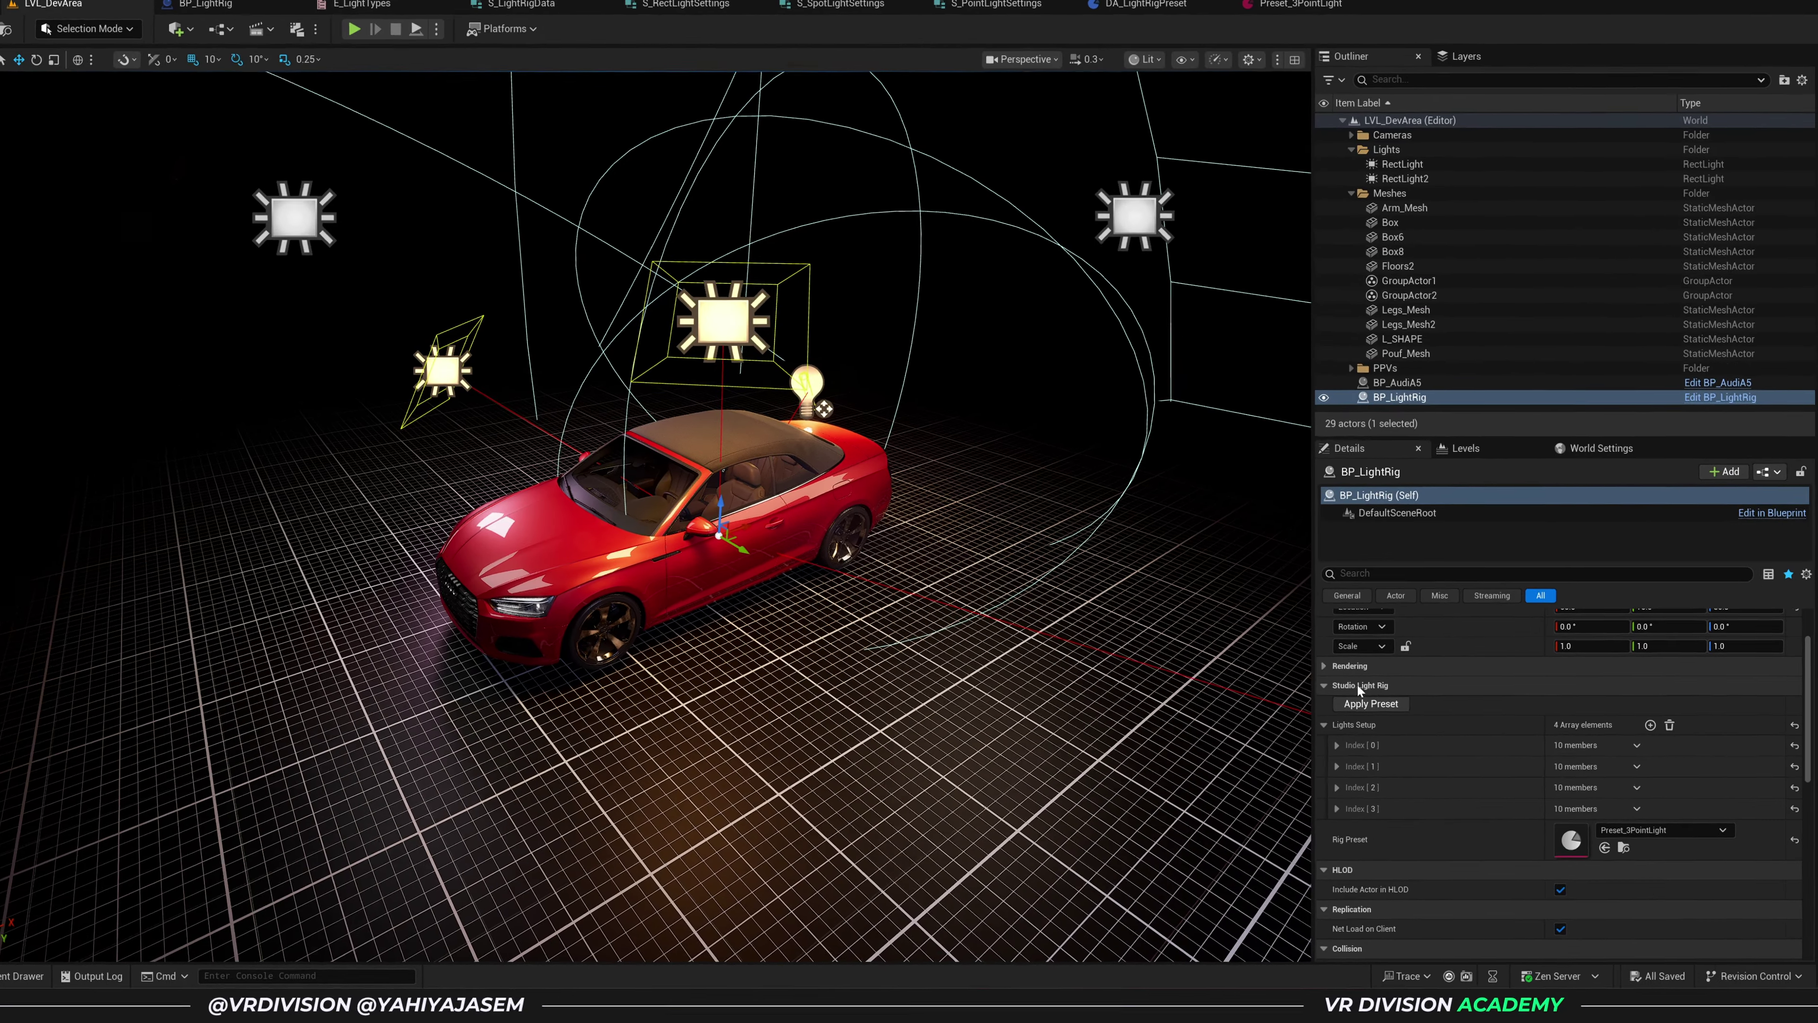
click(1365, 695)
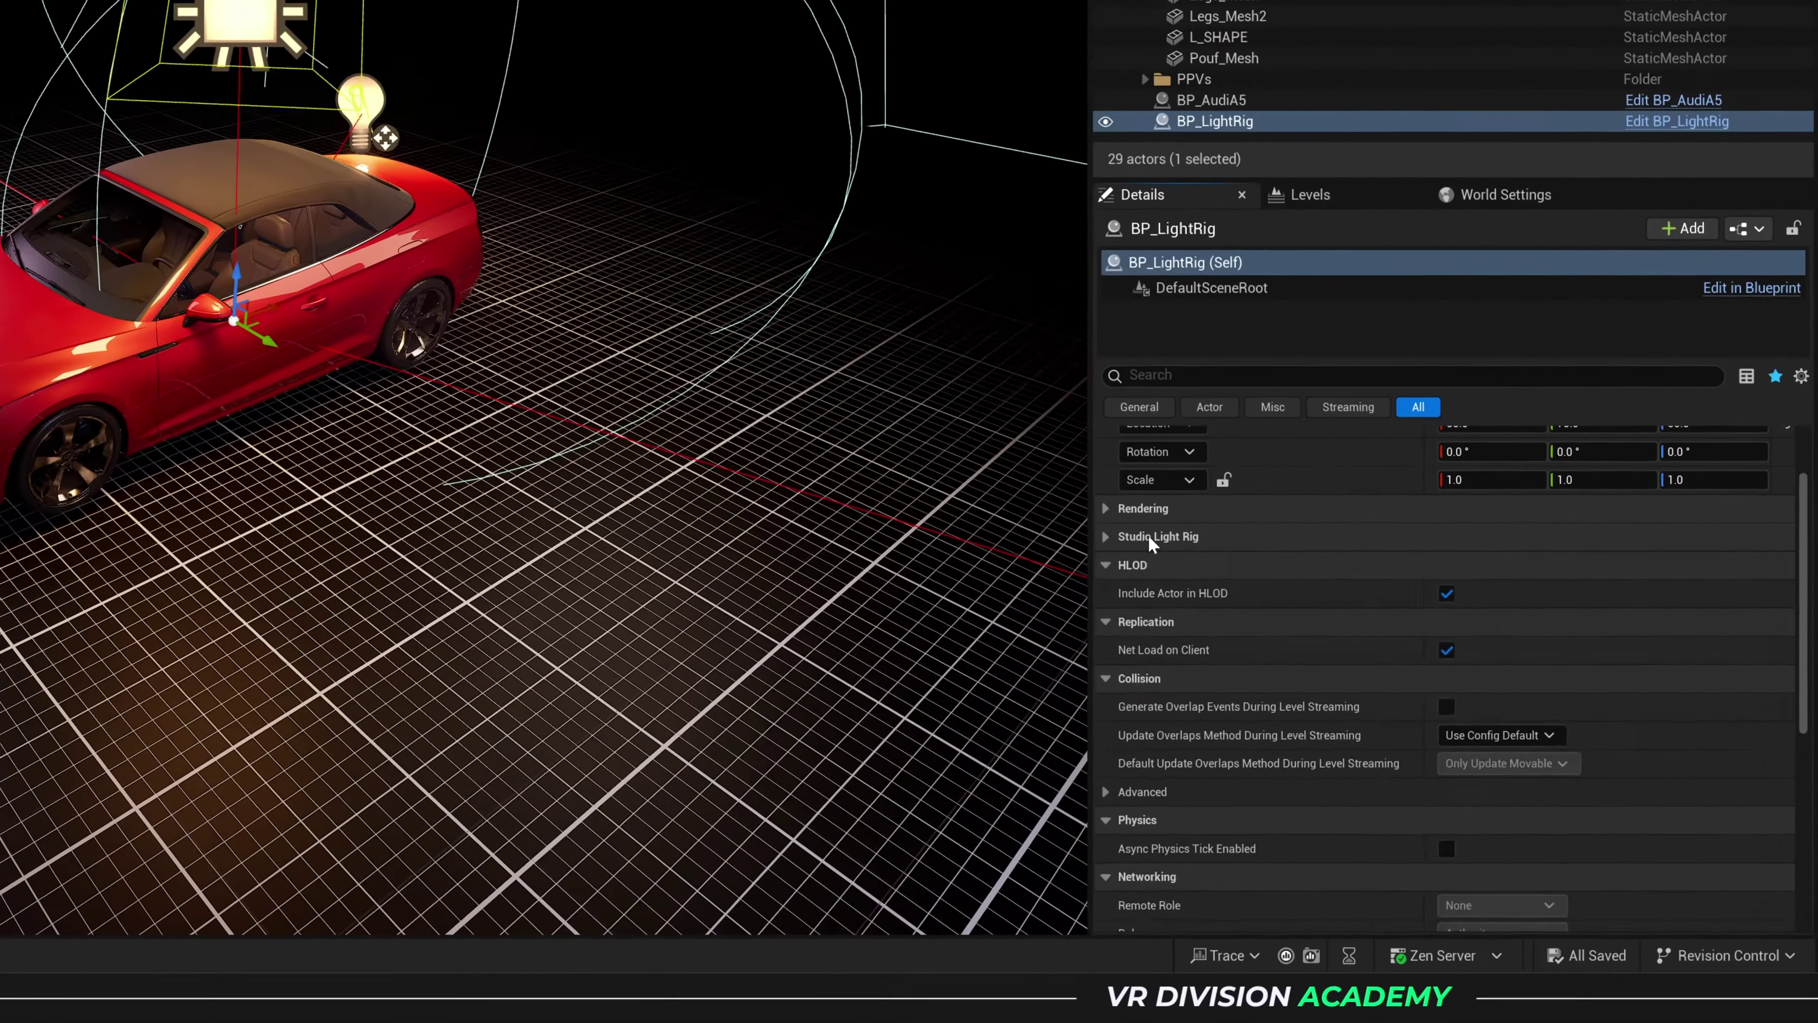
click(1365, 696)
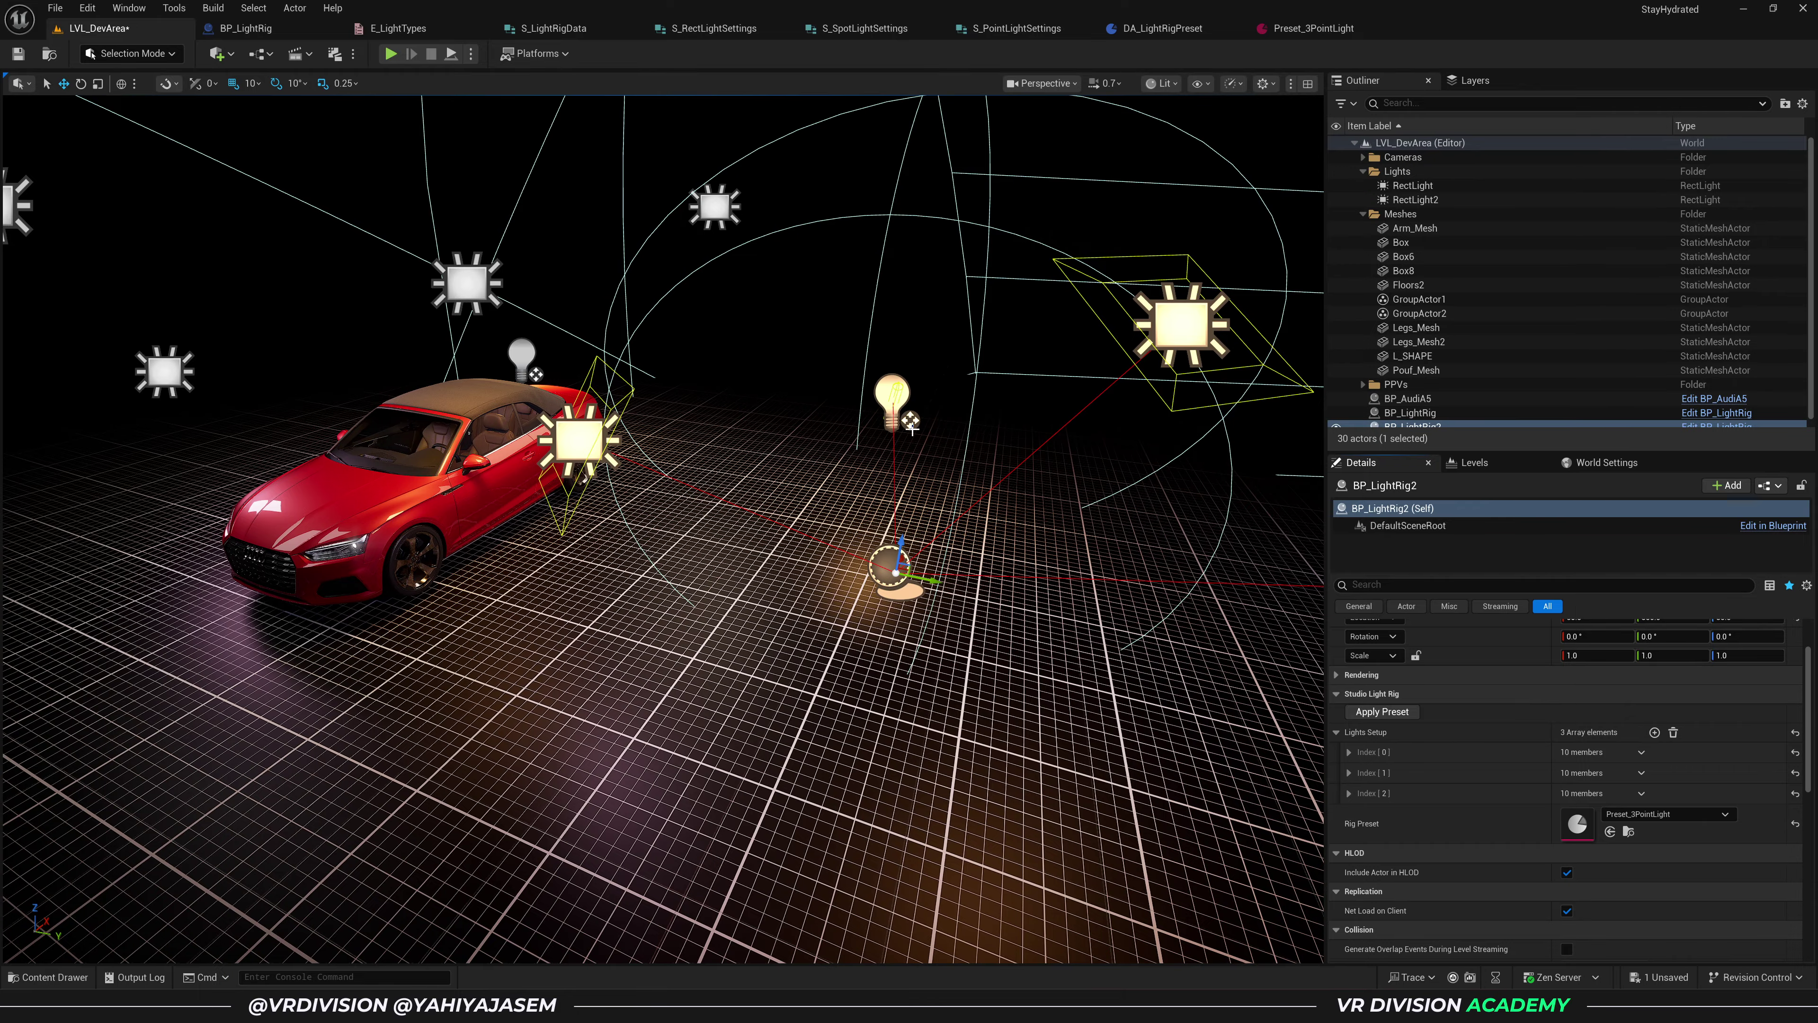
- In Preset_3PointLight, set the Light Tempreture of Preset Lights Setup Index 2 to 3500 and save the preset
mouse_move(912, 429)
right_down()
mouse_move(981, 446)
mouse_move(1031, 426)
mouse_move(925, 432)
right_up()
key(a)
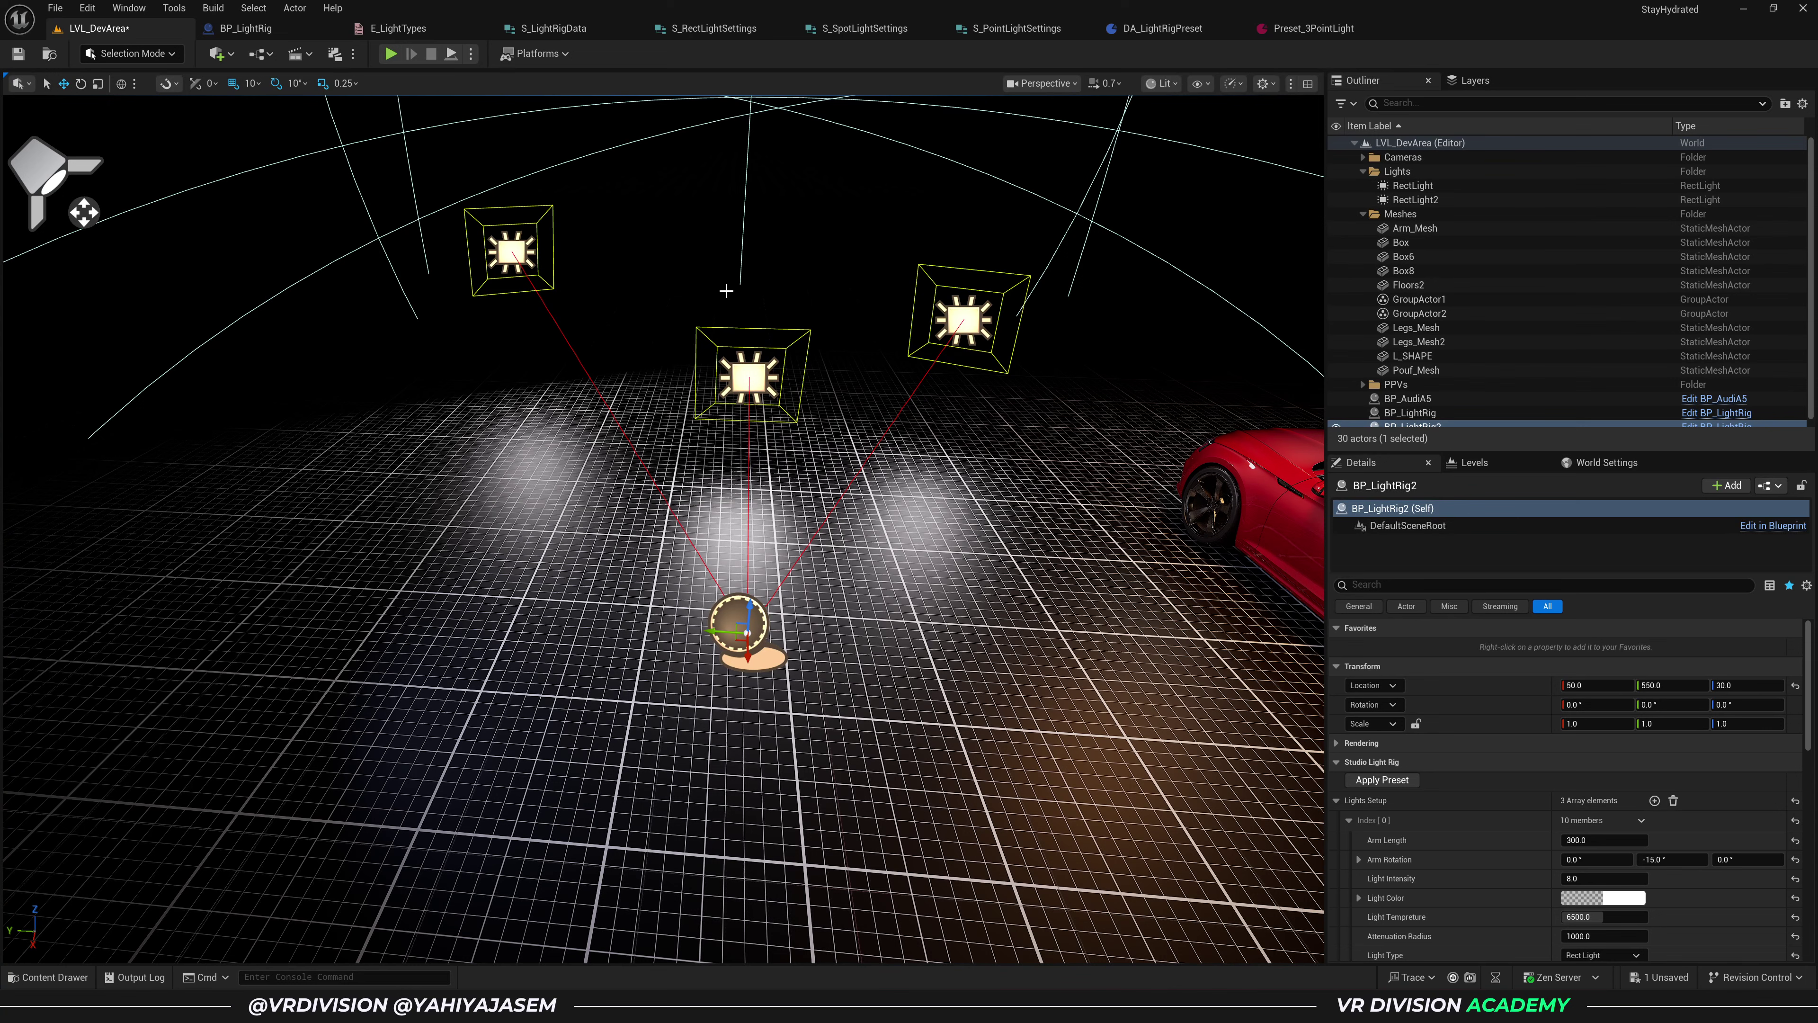
click(1294, 30)
click(8, 164)
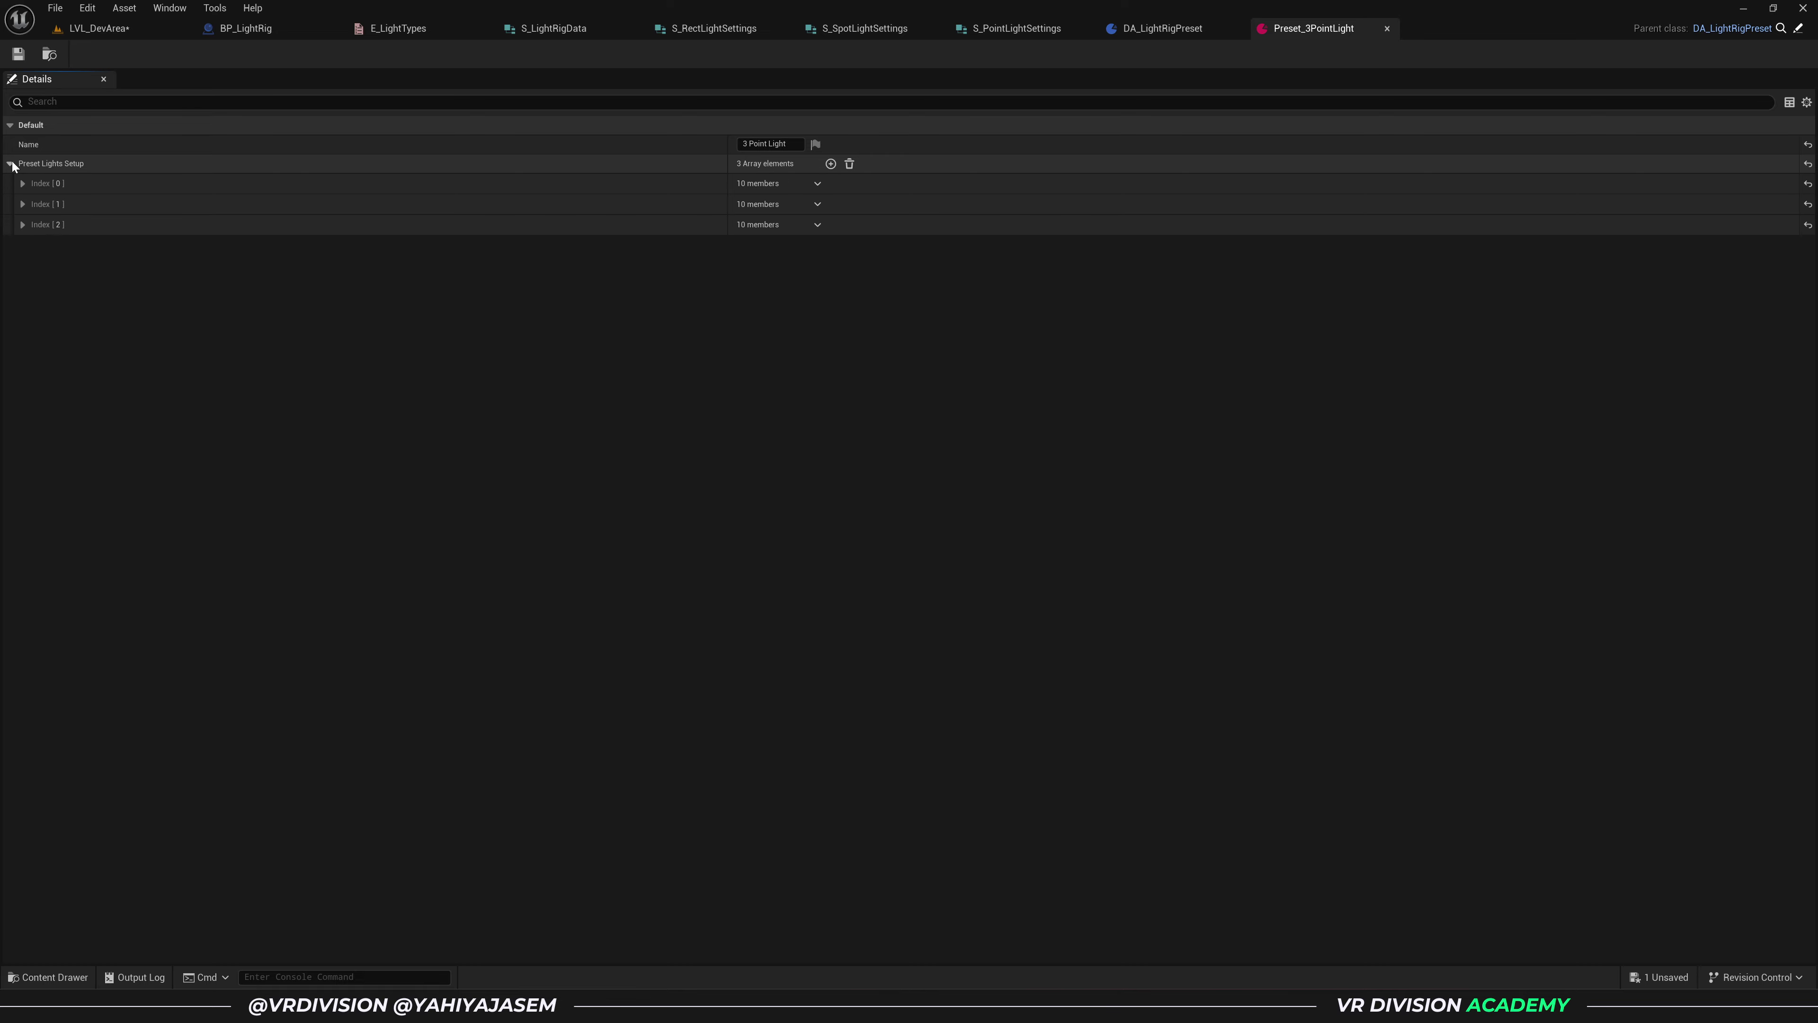
click(22, 224)
click(782, 322)
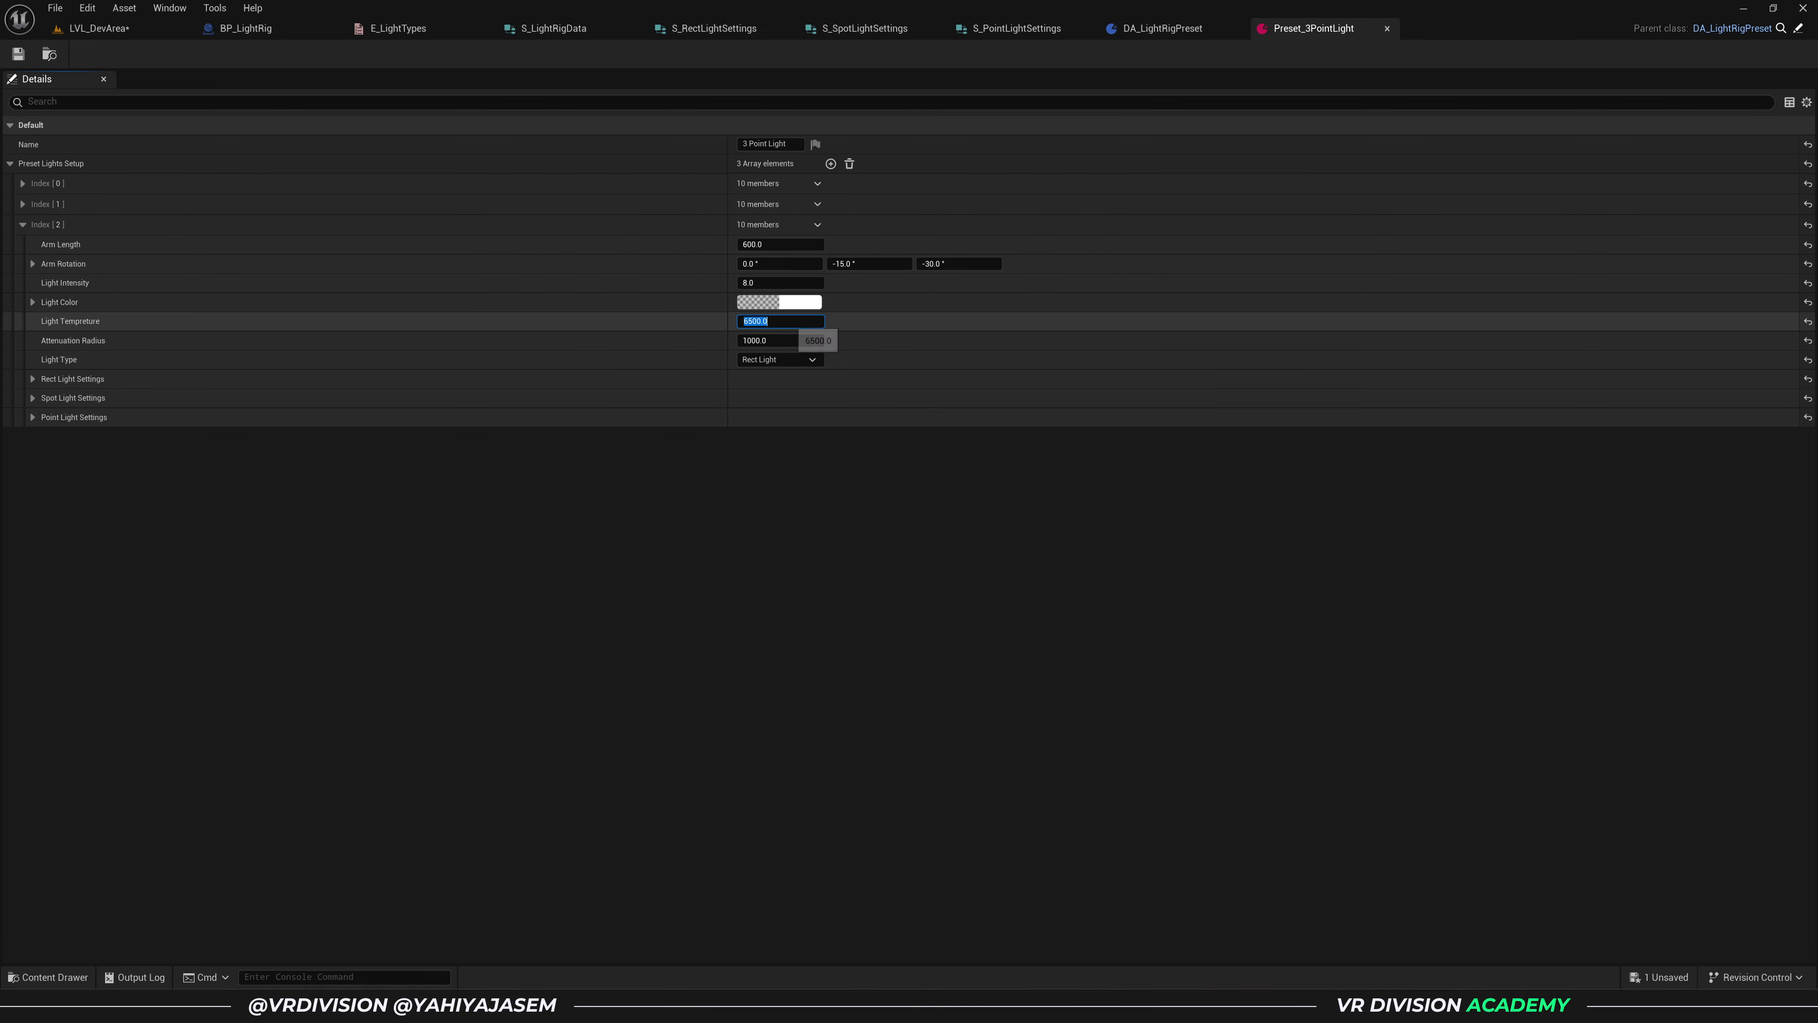
text(3500)
key(Return)
click(19, 54)
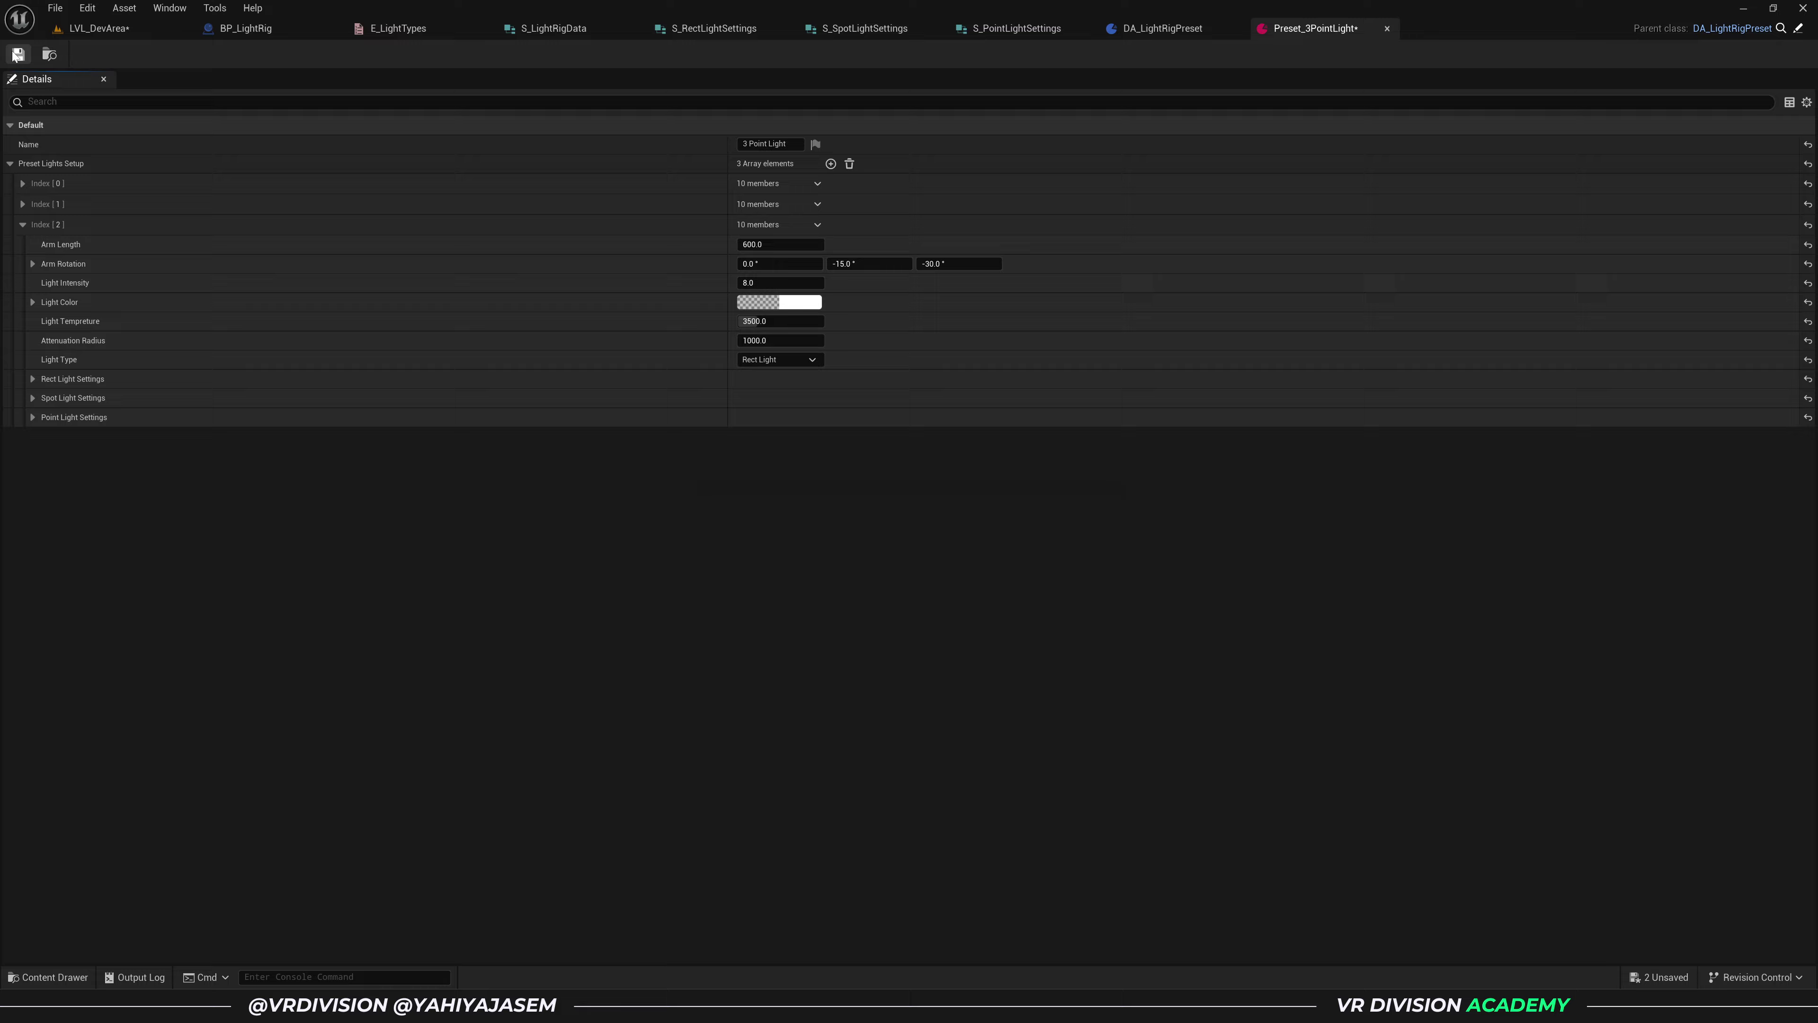
- Apply the updated preset to BP_LightRig2 in LVL_DevArea and check the settings of its Lights Setup Index 2
click(120, 35)
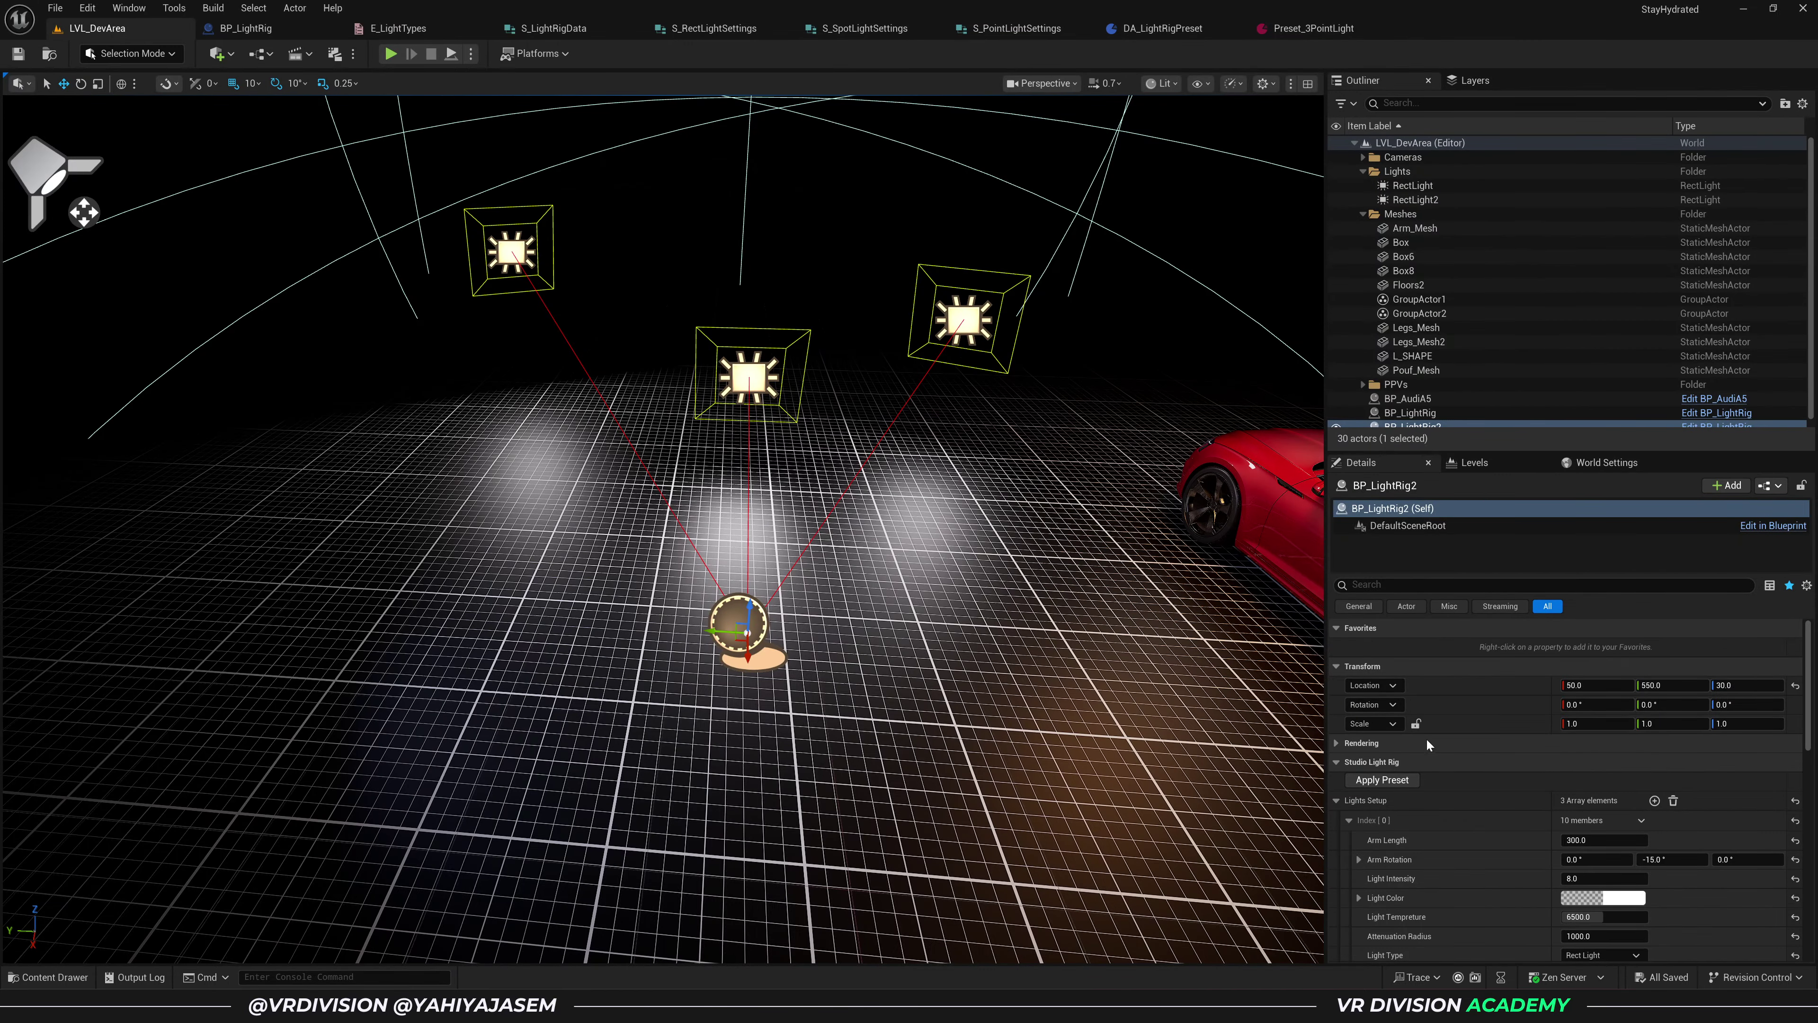
click(1393, 781)
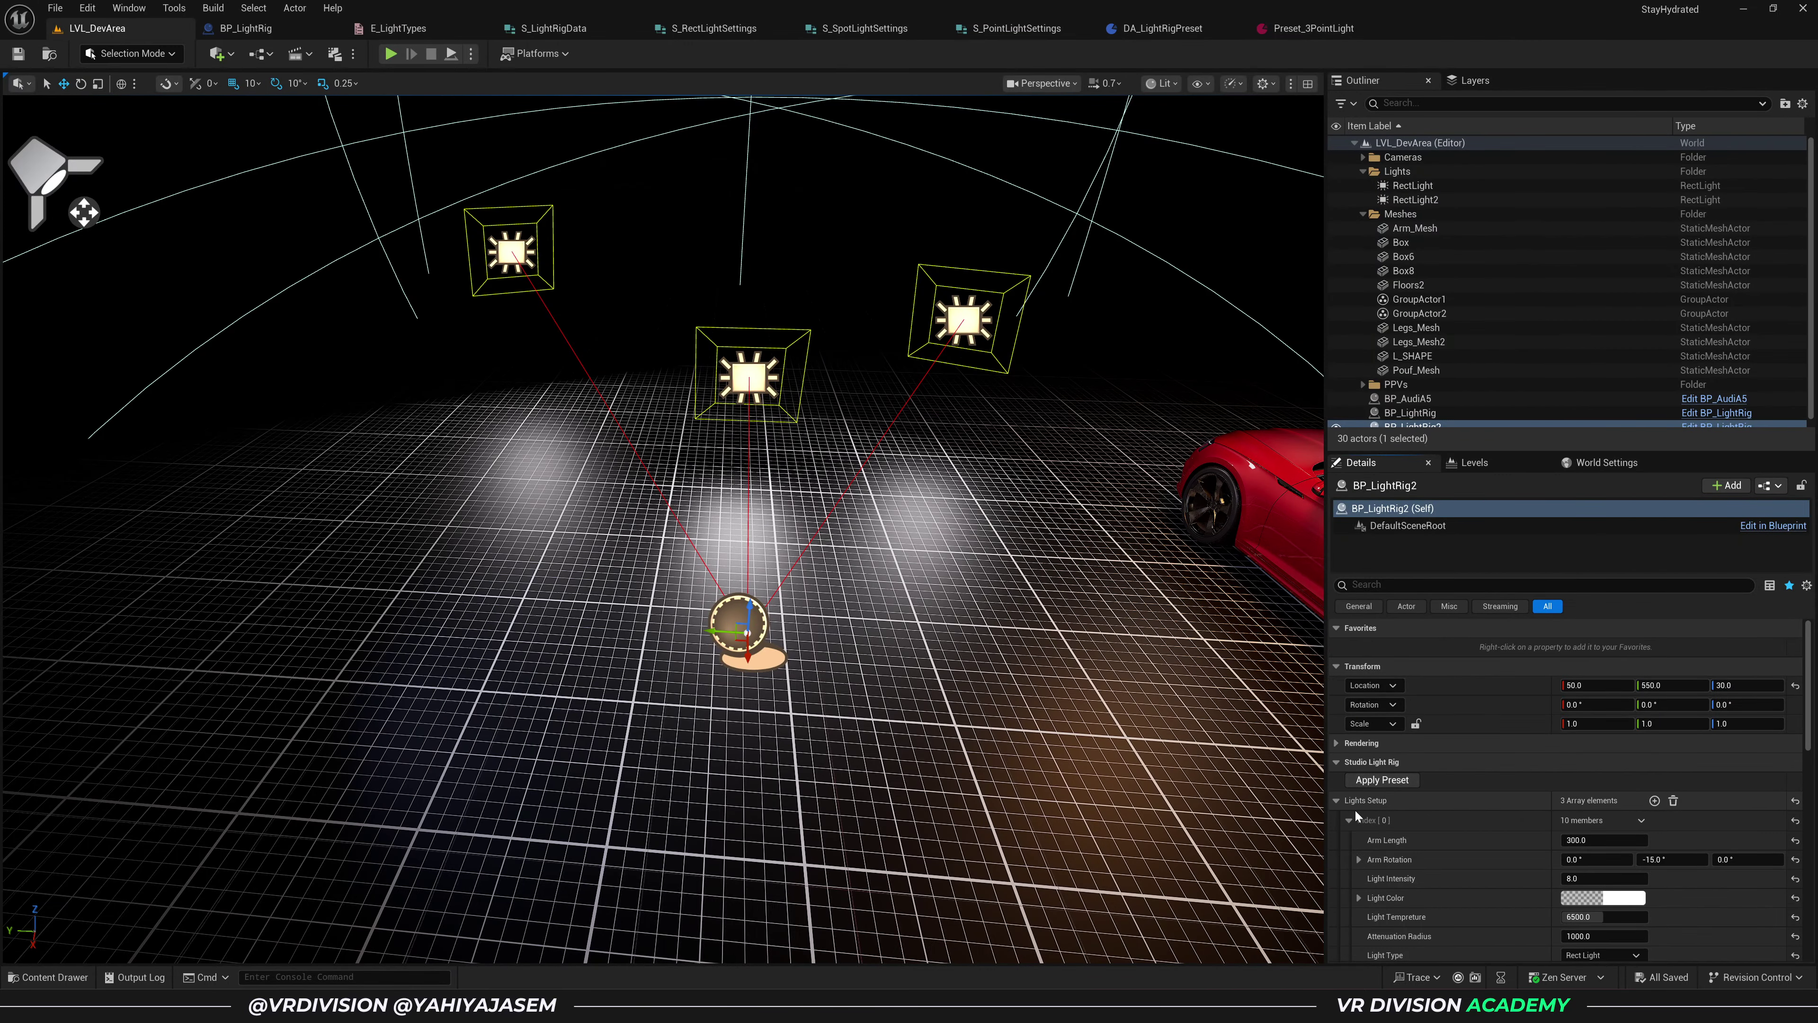
scroll(1355, 817, down, 3)
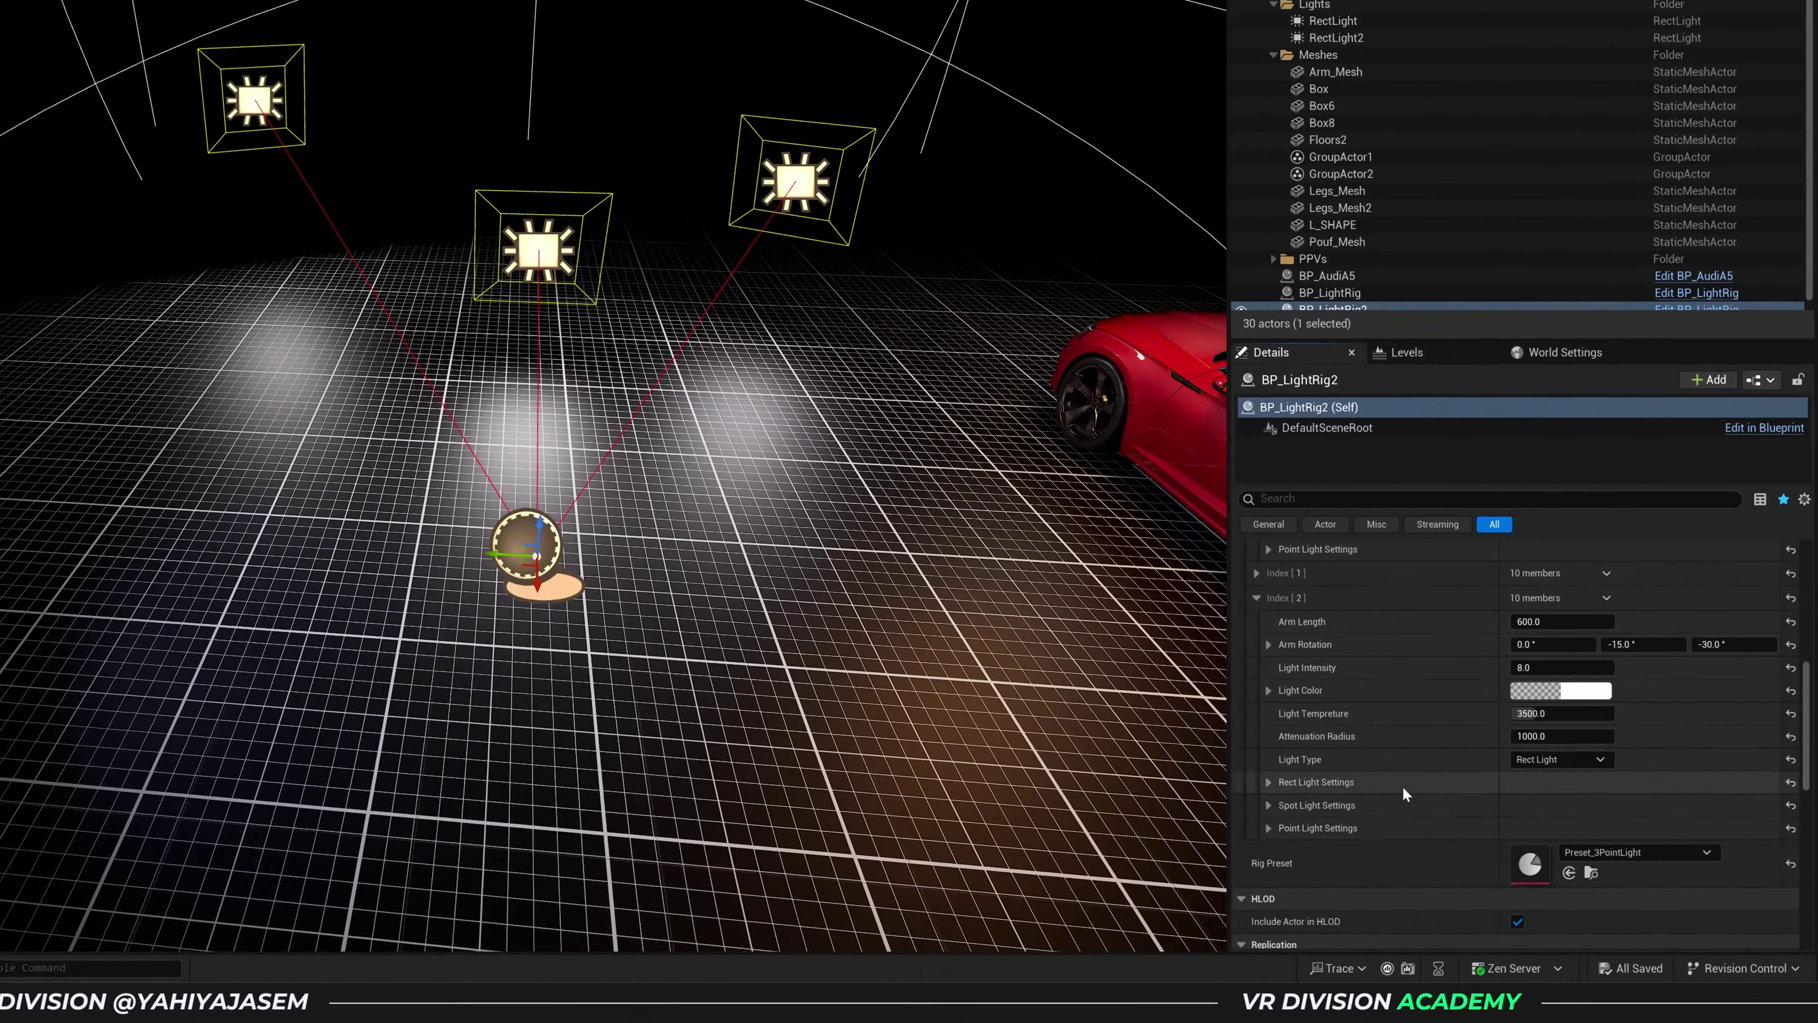
- Move BP_LightRig2 slightly across the floor and adjust the Light Intensity of its Lights Setup Index 2
click(1554, 666)
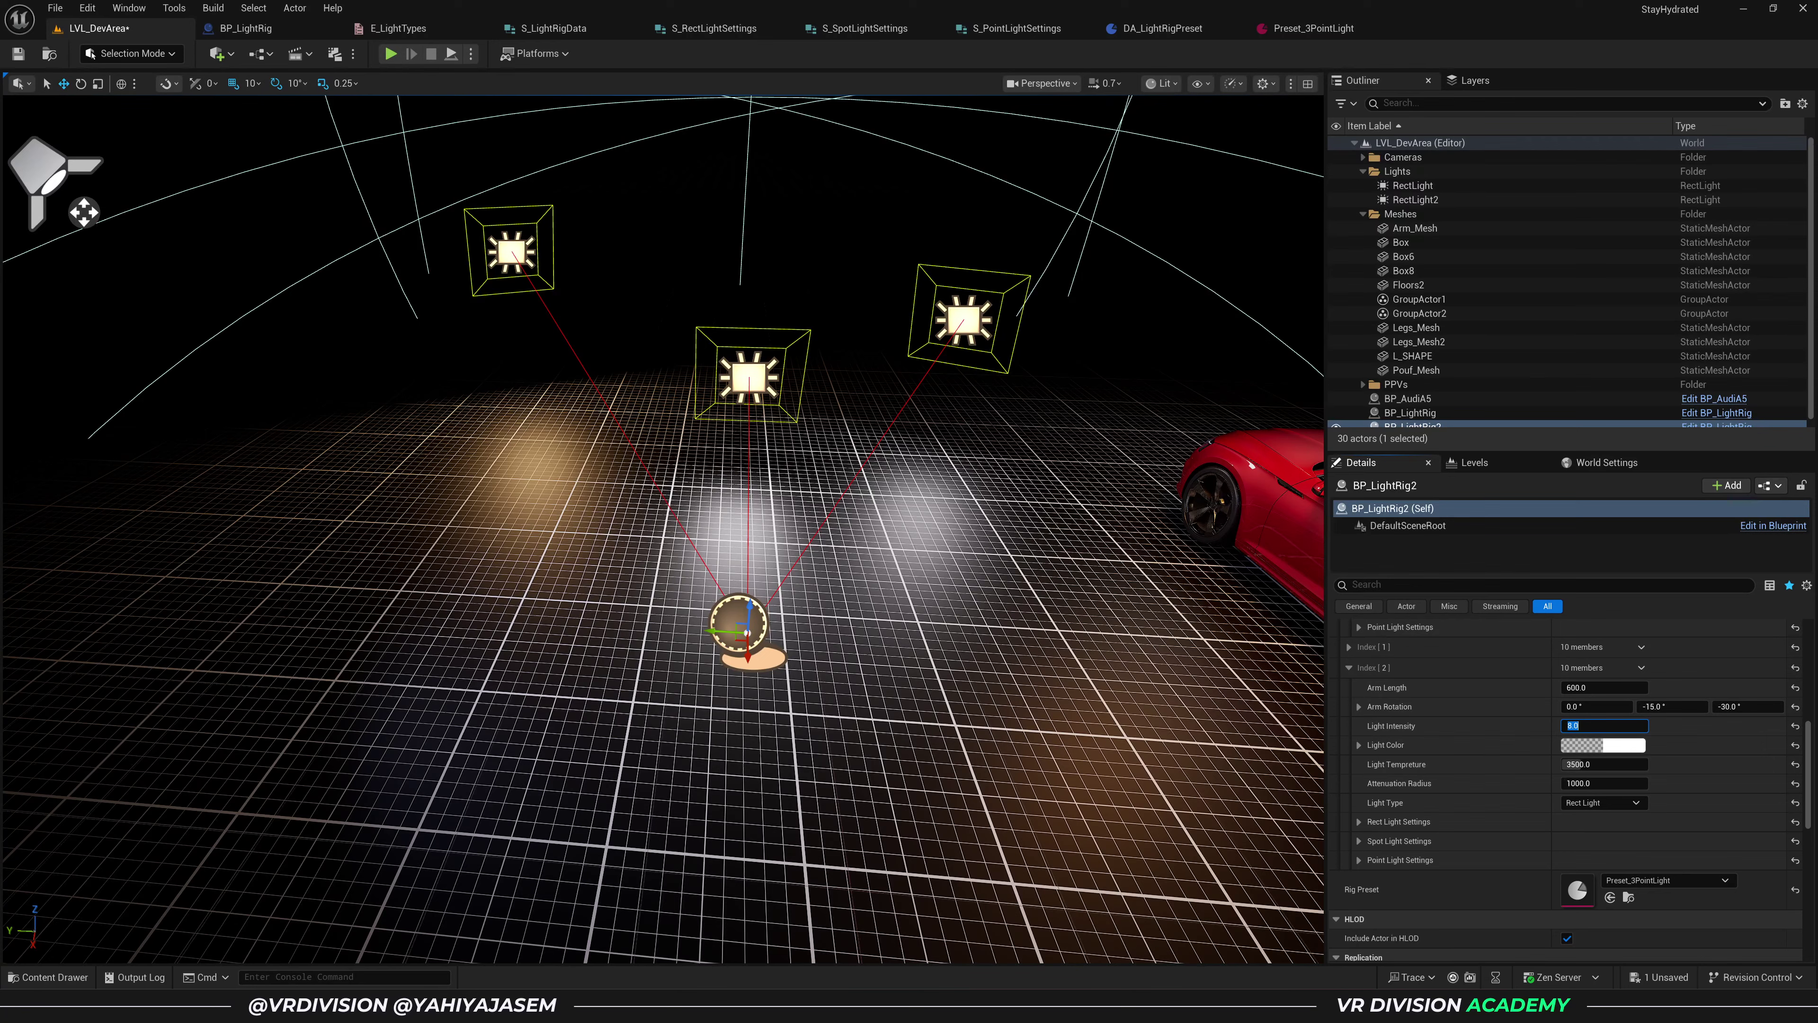
drag(741, 640, 790, 676)
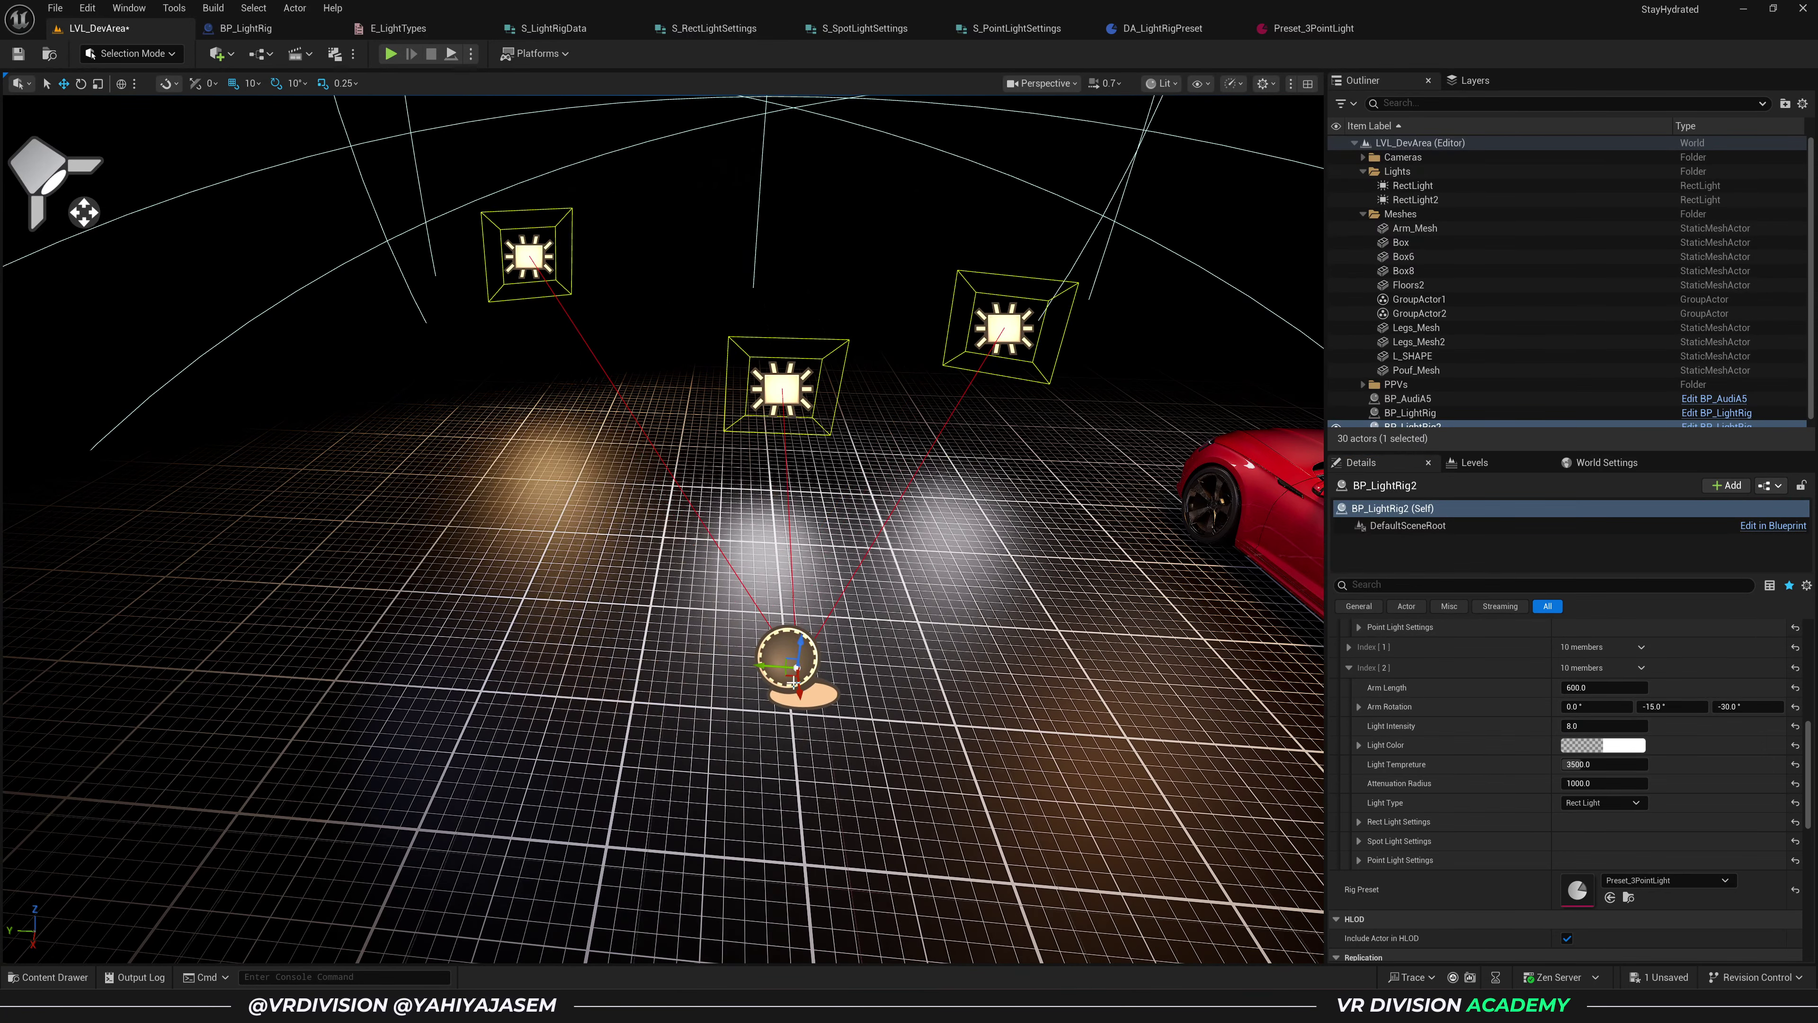
drag(1586, 727, 1611, 728)
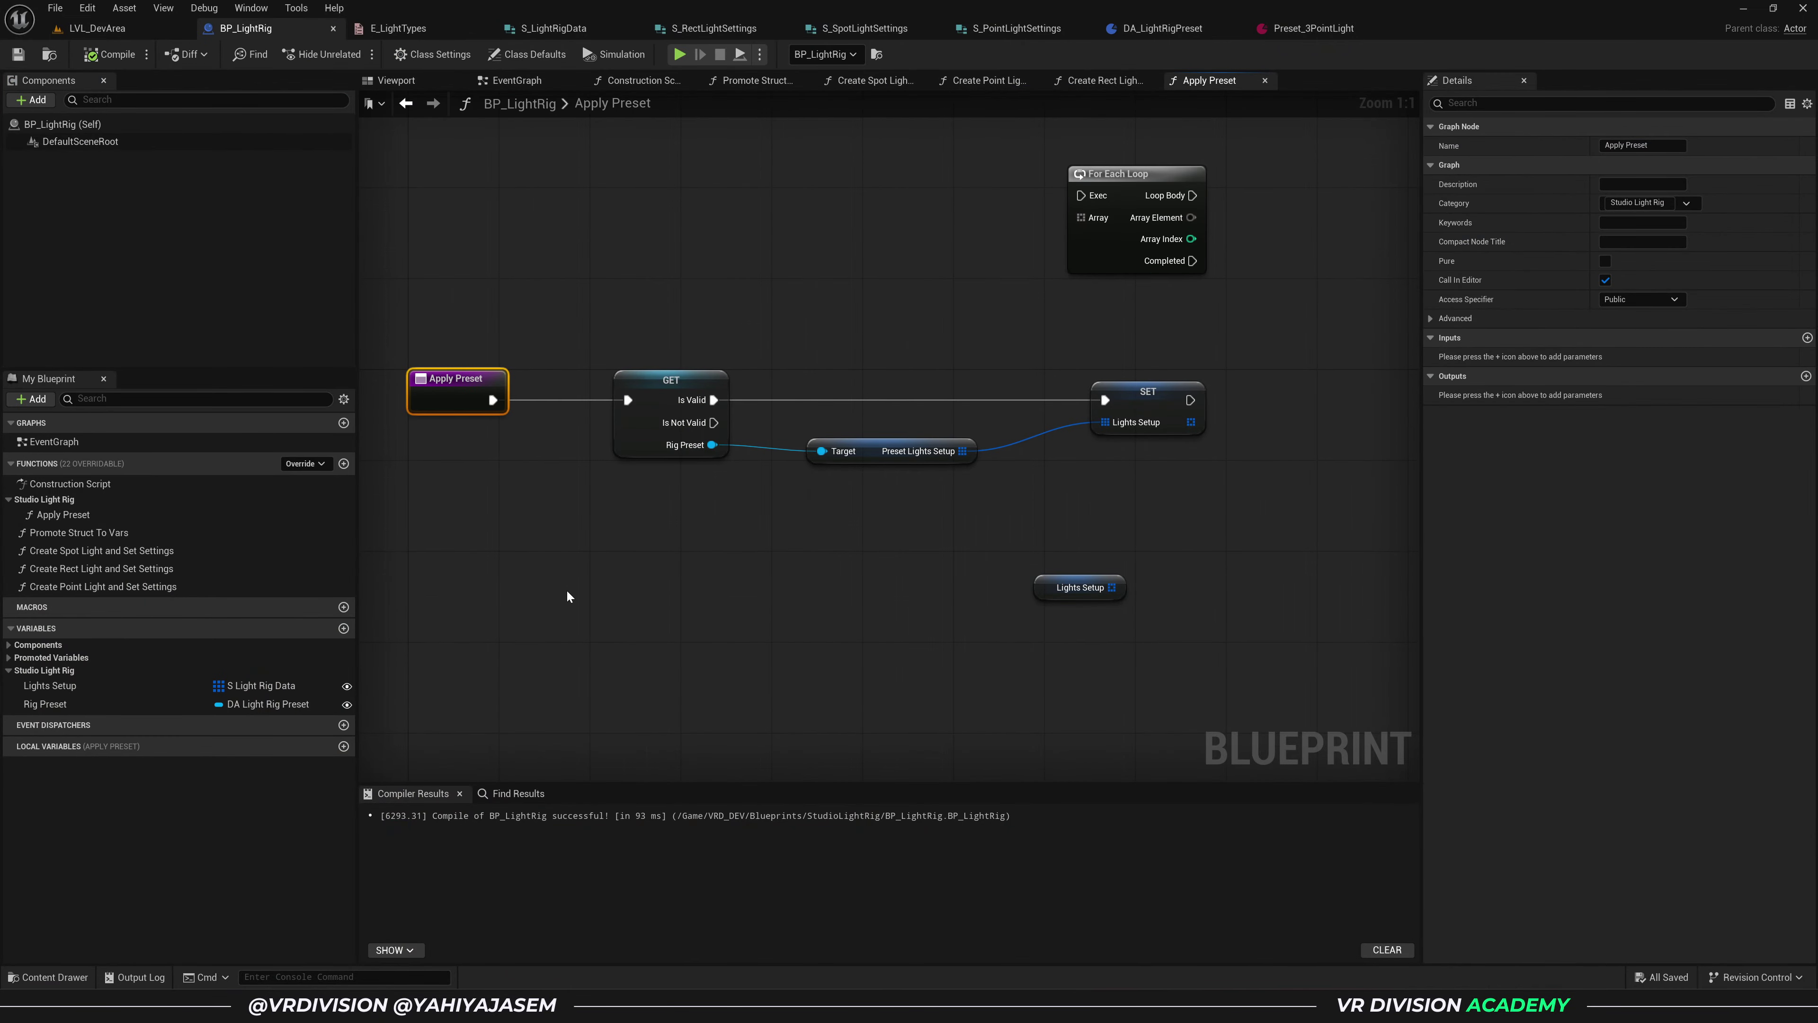
- Move the Apply Preset entry node farther from the Rig Preset getter, lower the Preset Lights Setup node, and save all changes
drag(464, 381, 396, 381)
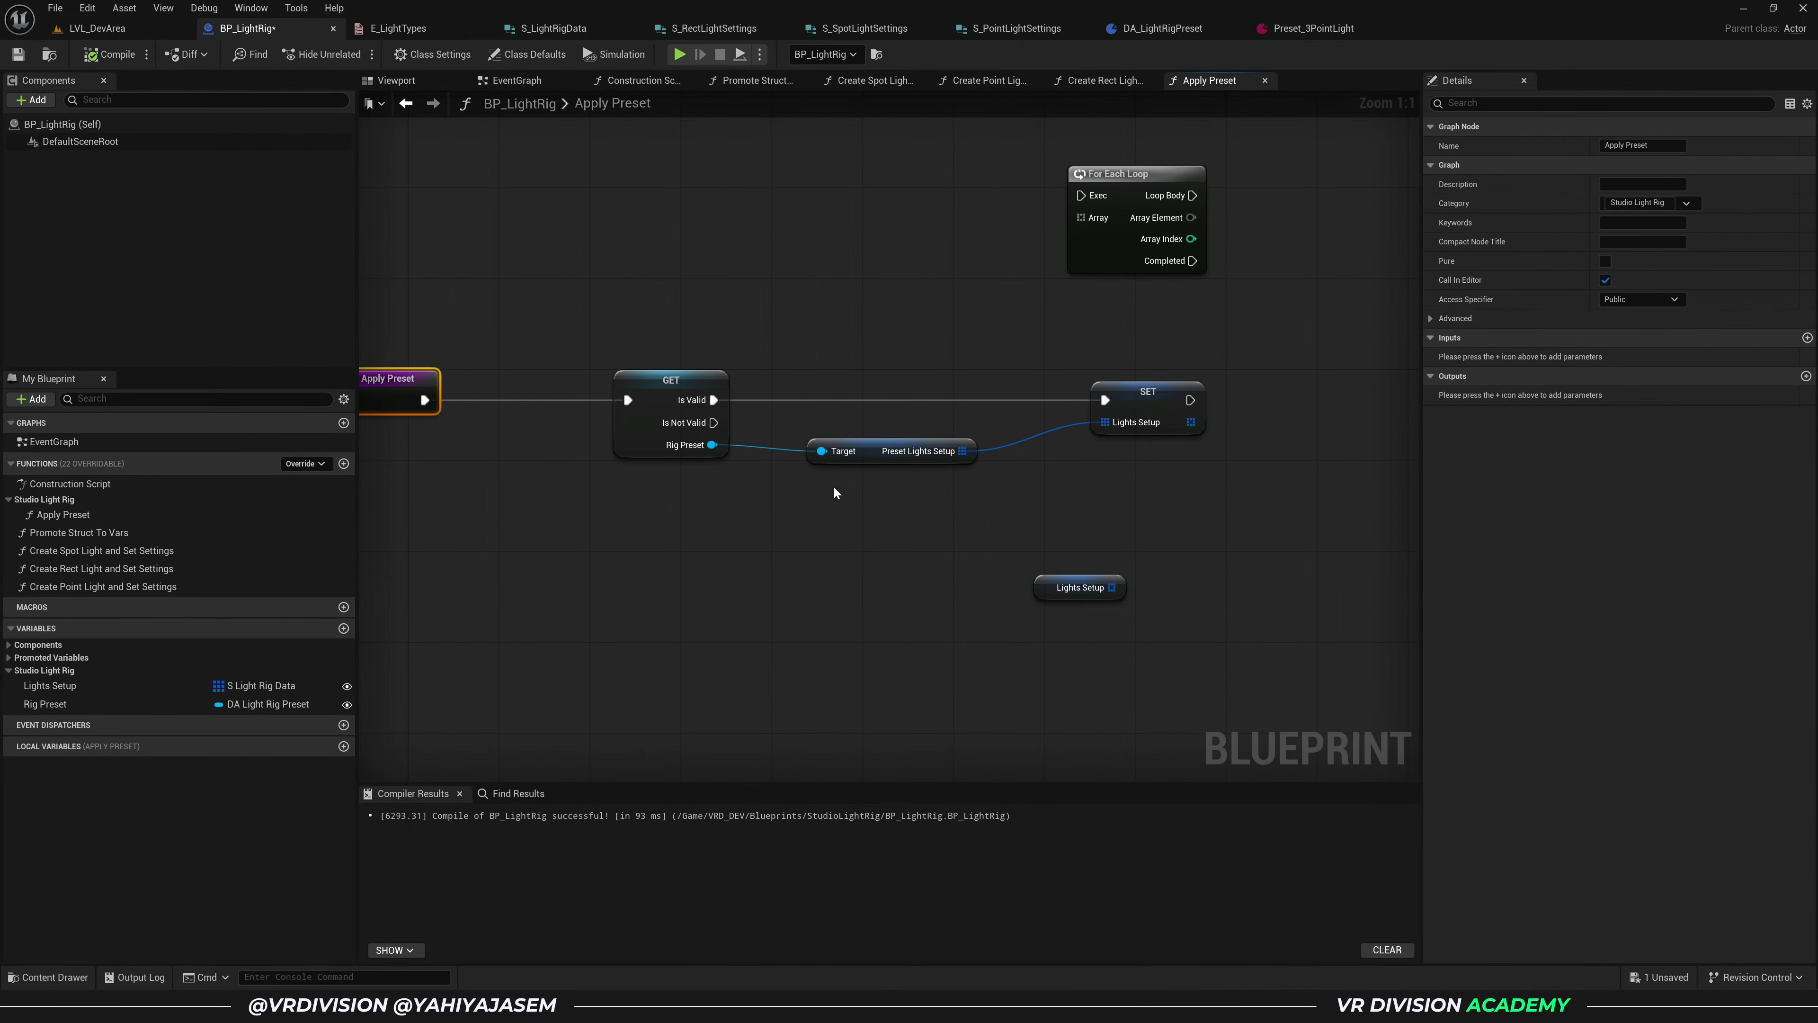
drag(873, 456, 873, 491)
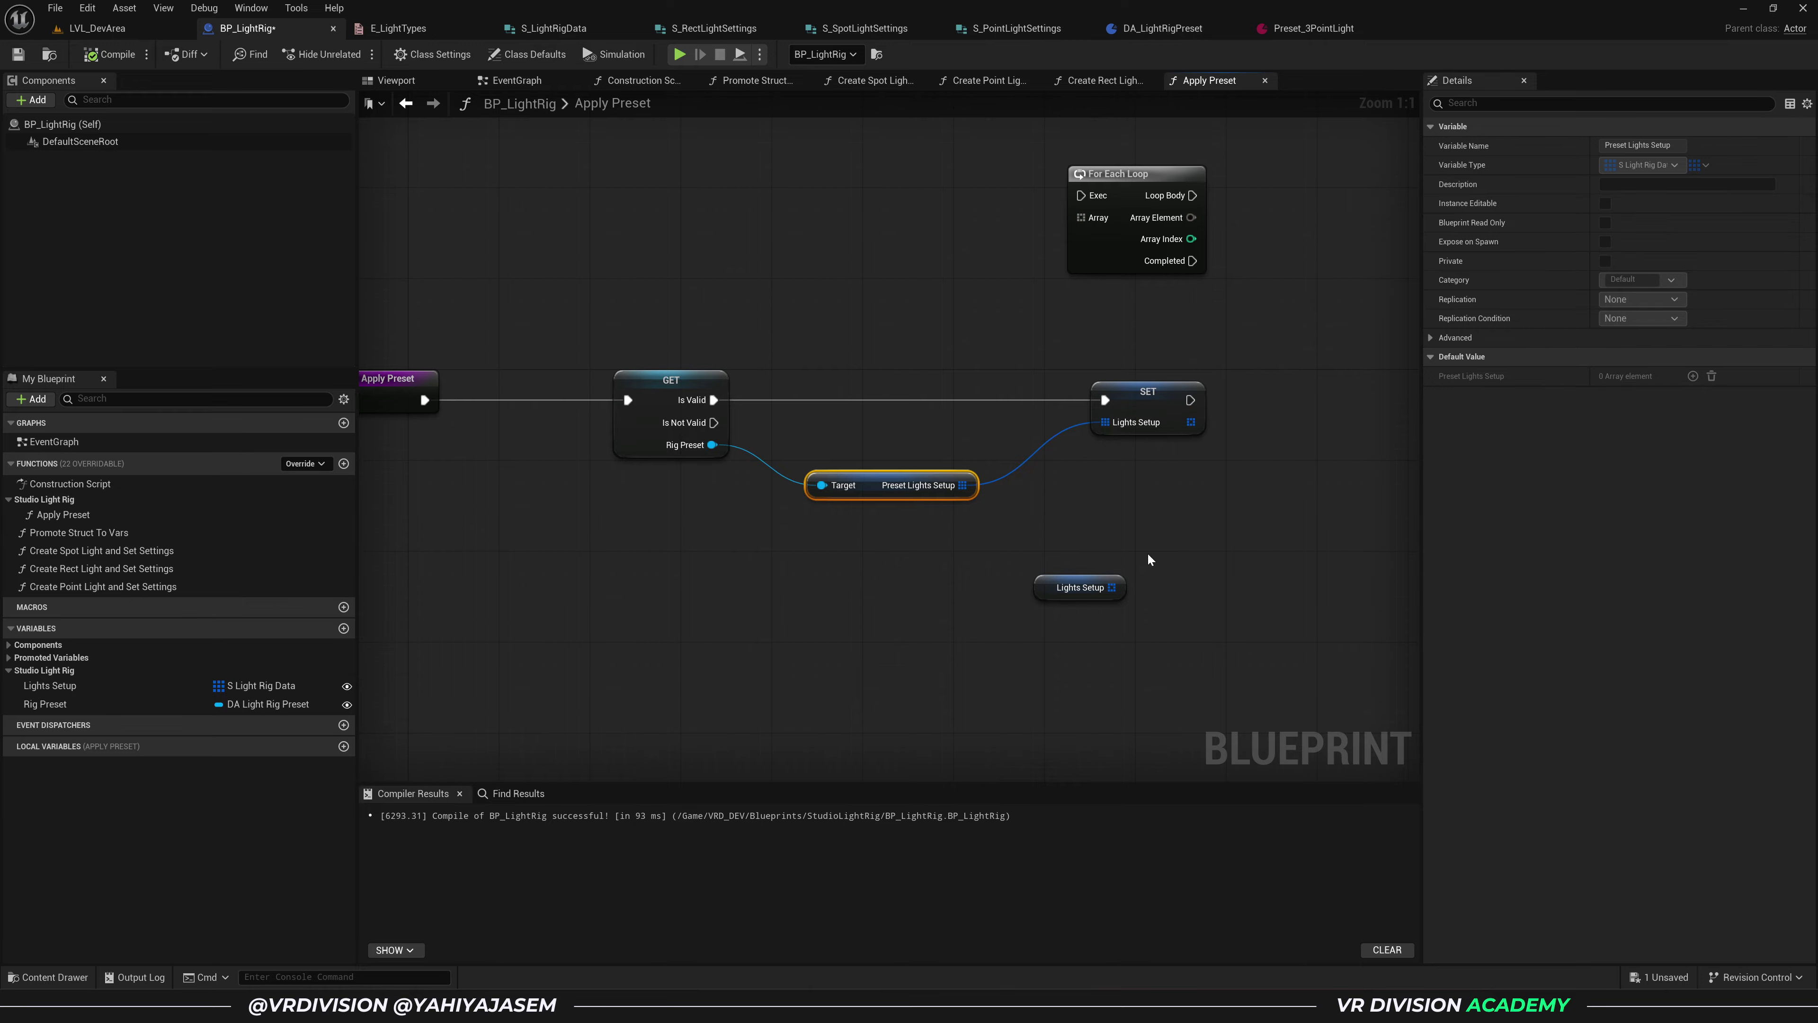
click(96, 27)
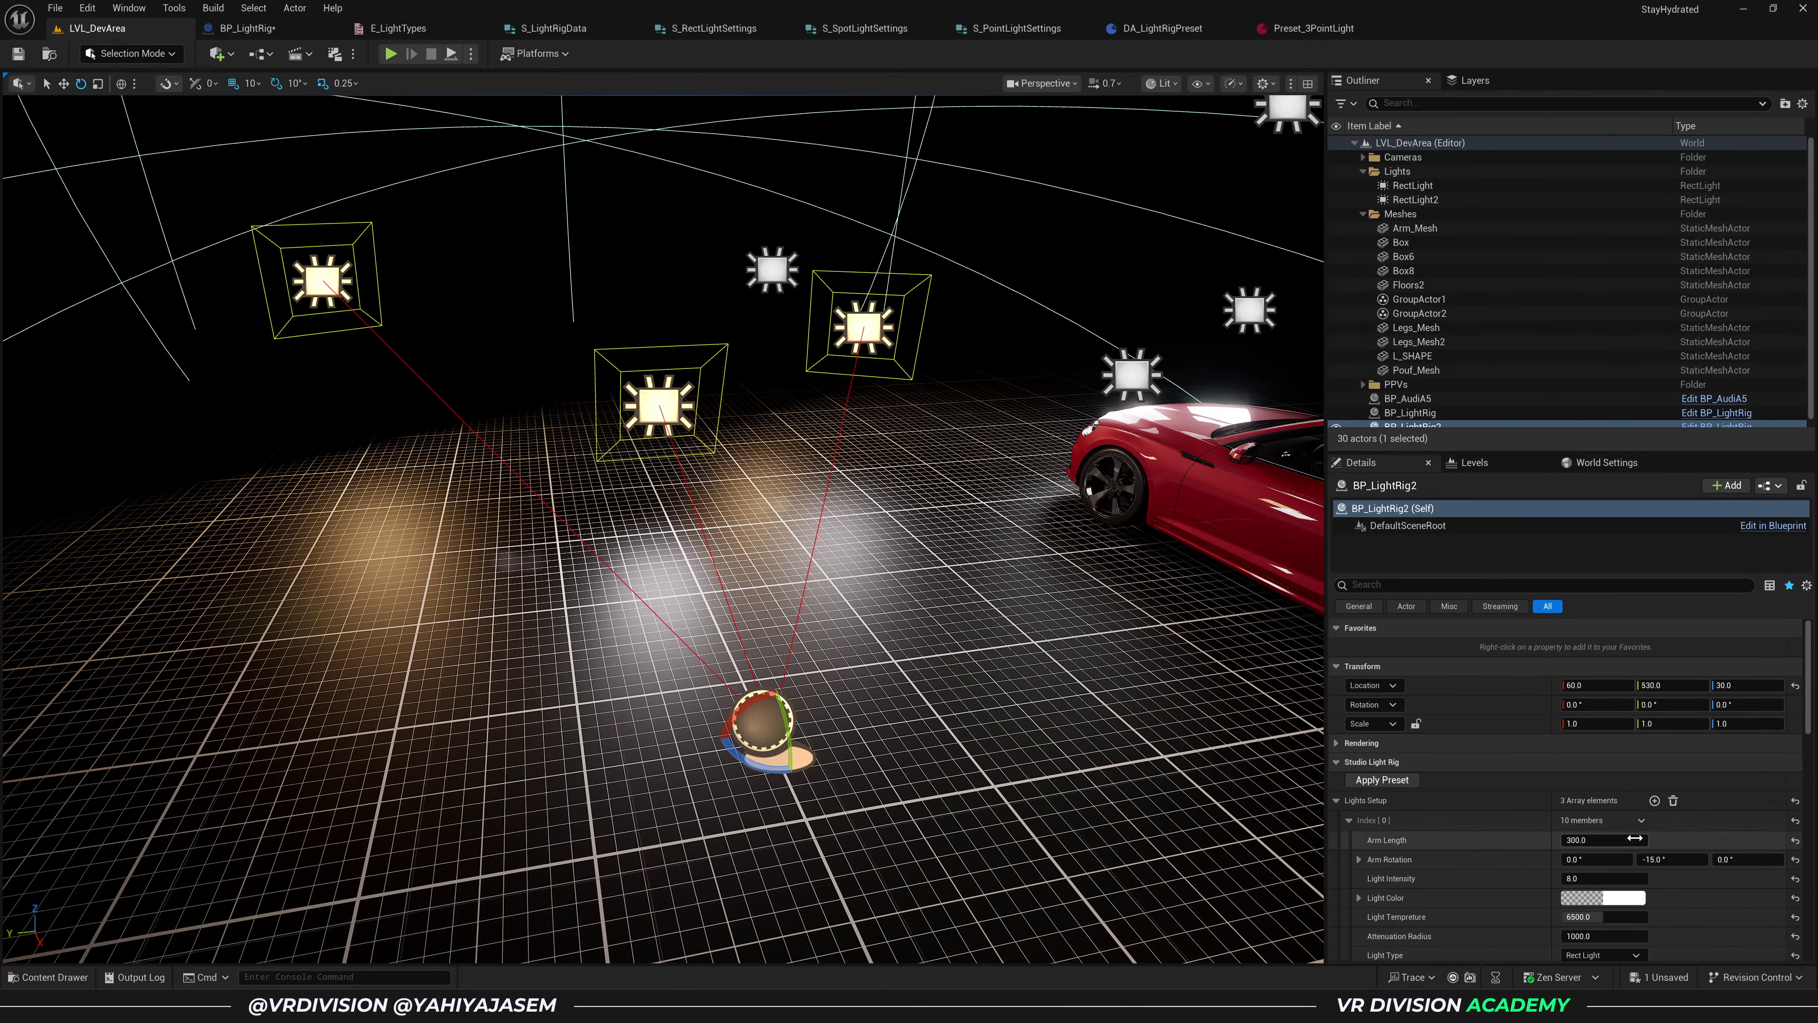
key(ctrl+shift+s)
- Align the unconnected For Each Loop above the Lights Setup setter in the Apply Preset graph and select the setter
click(271, 30)
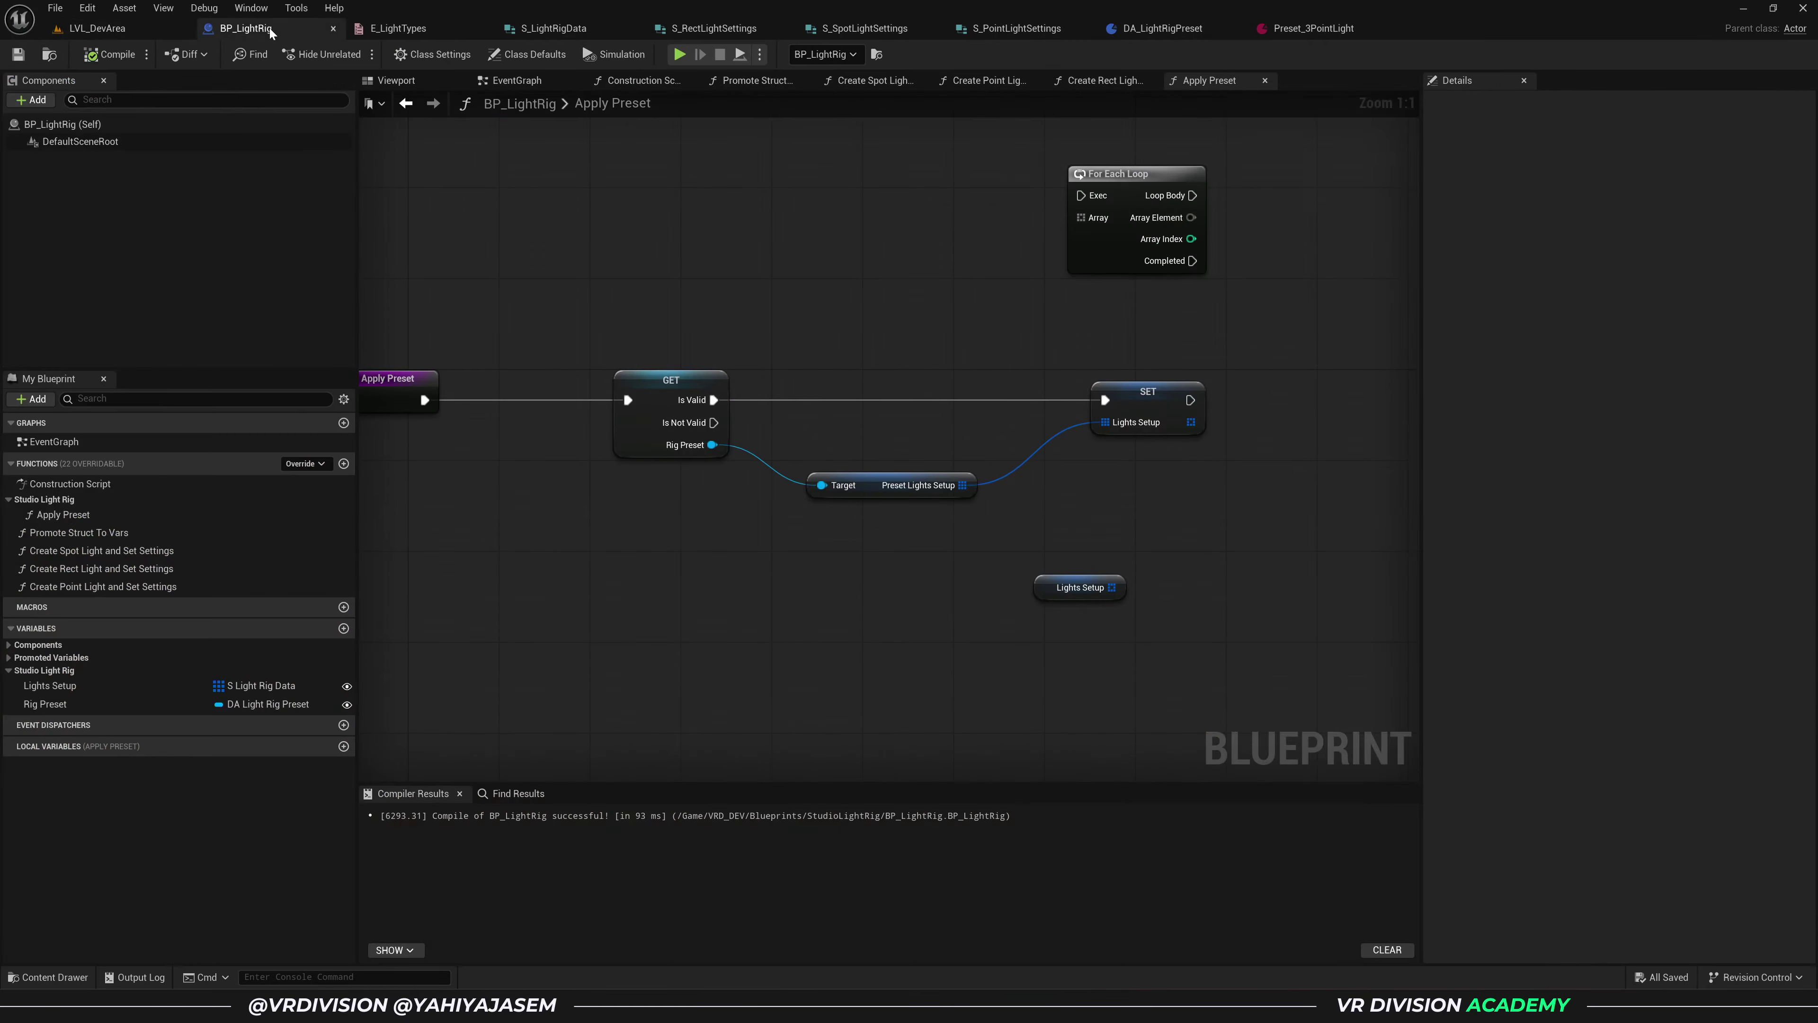
scroll(548, 281, down, 2)
drag(499, 300, 1200, 494)
scroll(985, 208, up, 2)
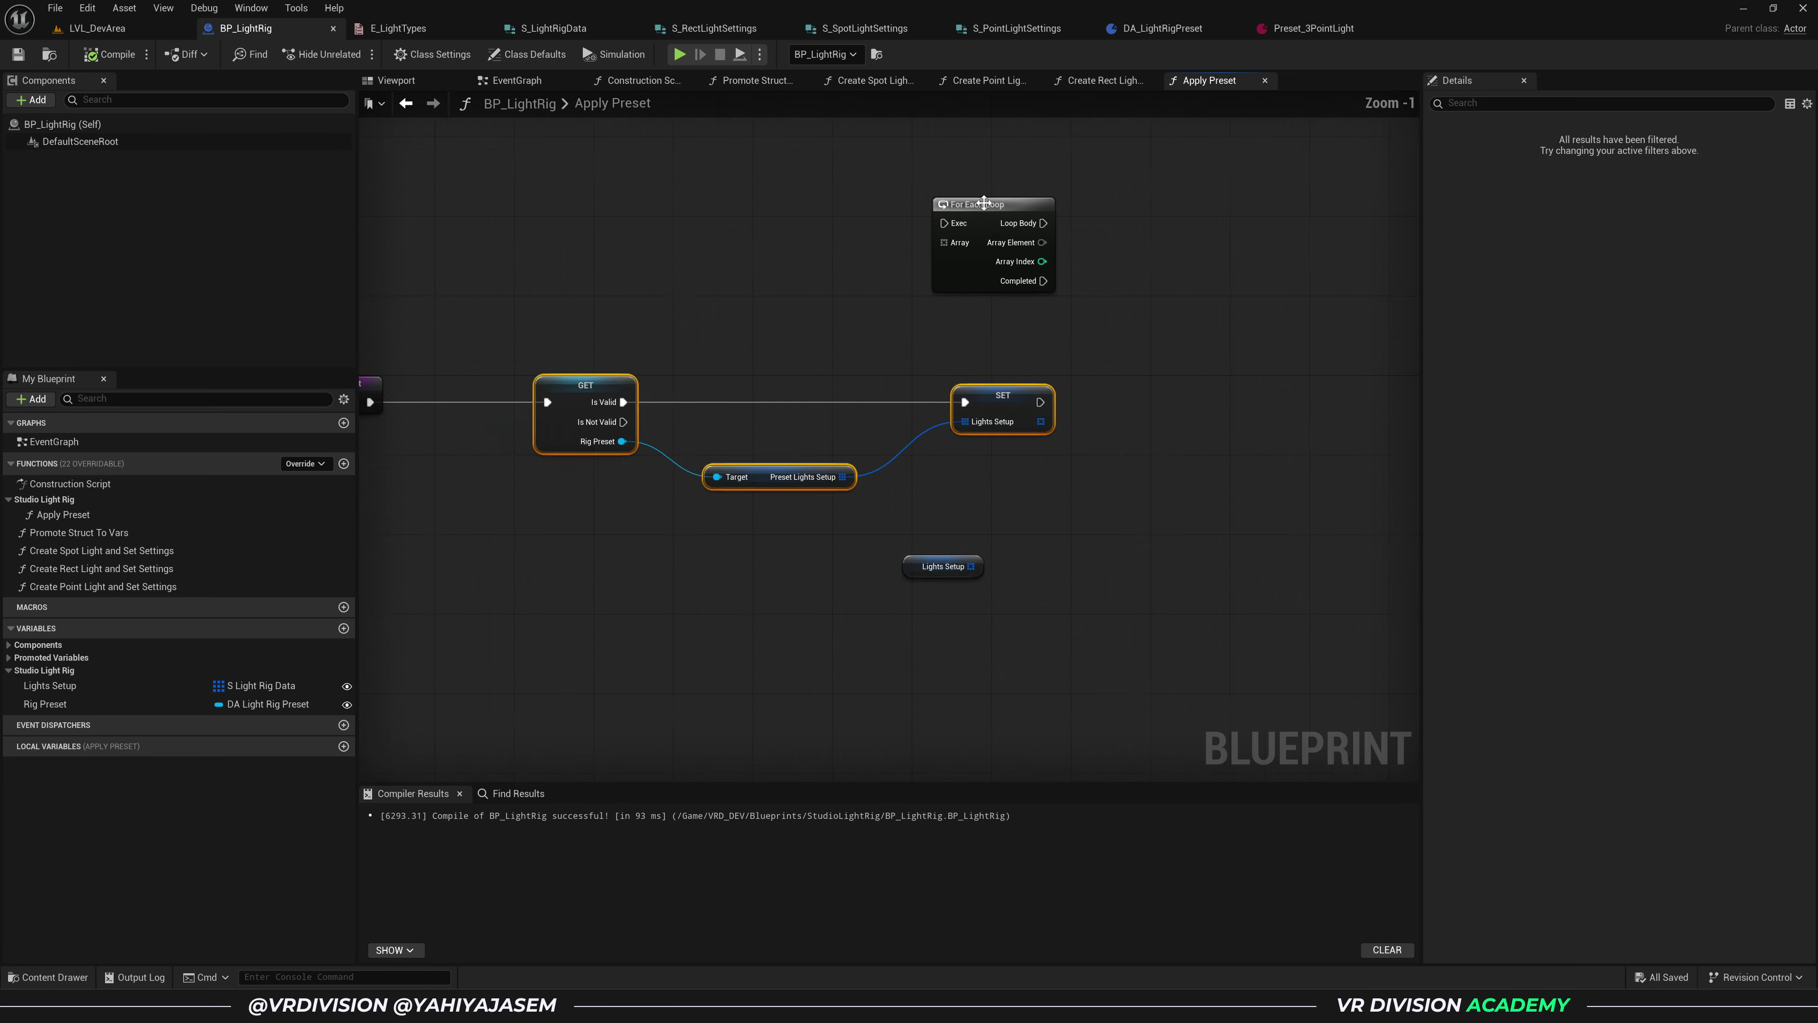
drag(999, 211, 1021, 221)
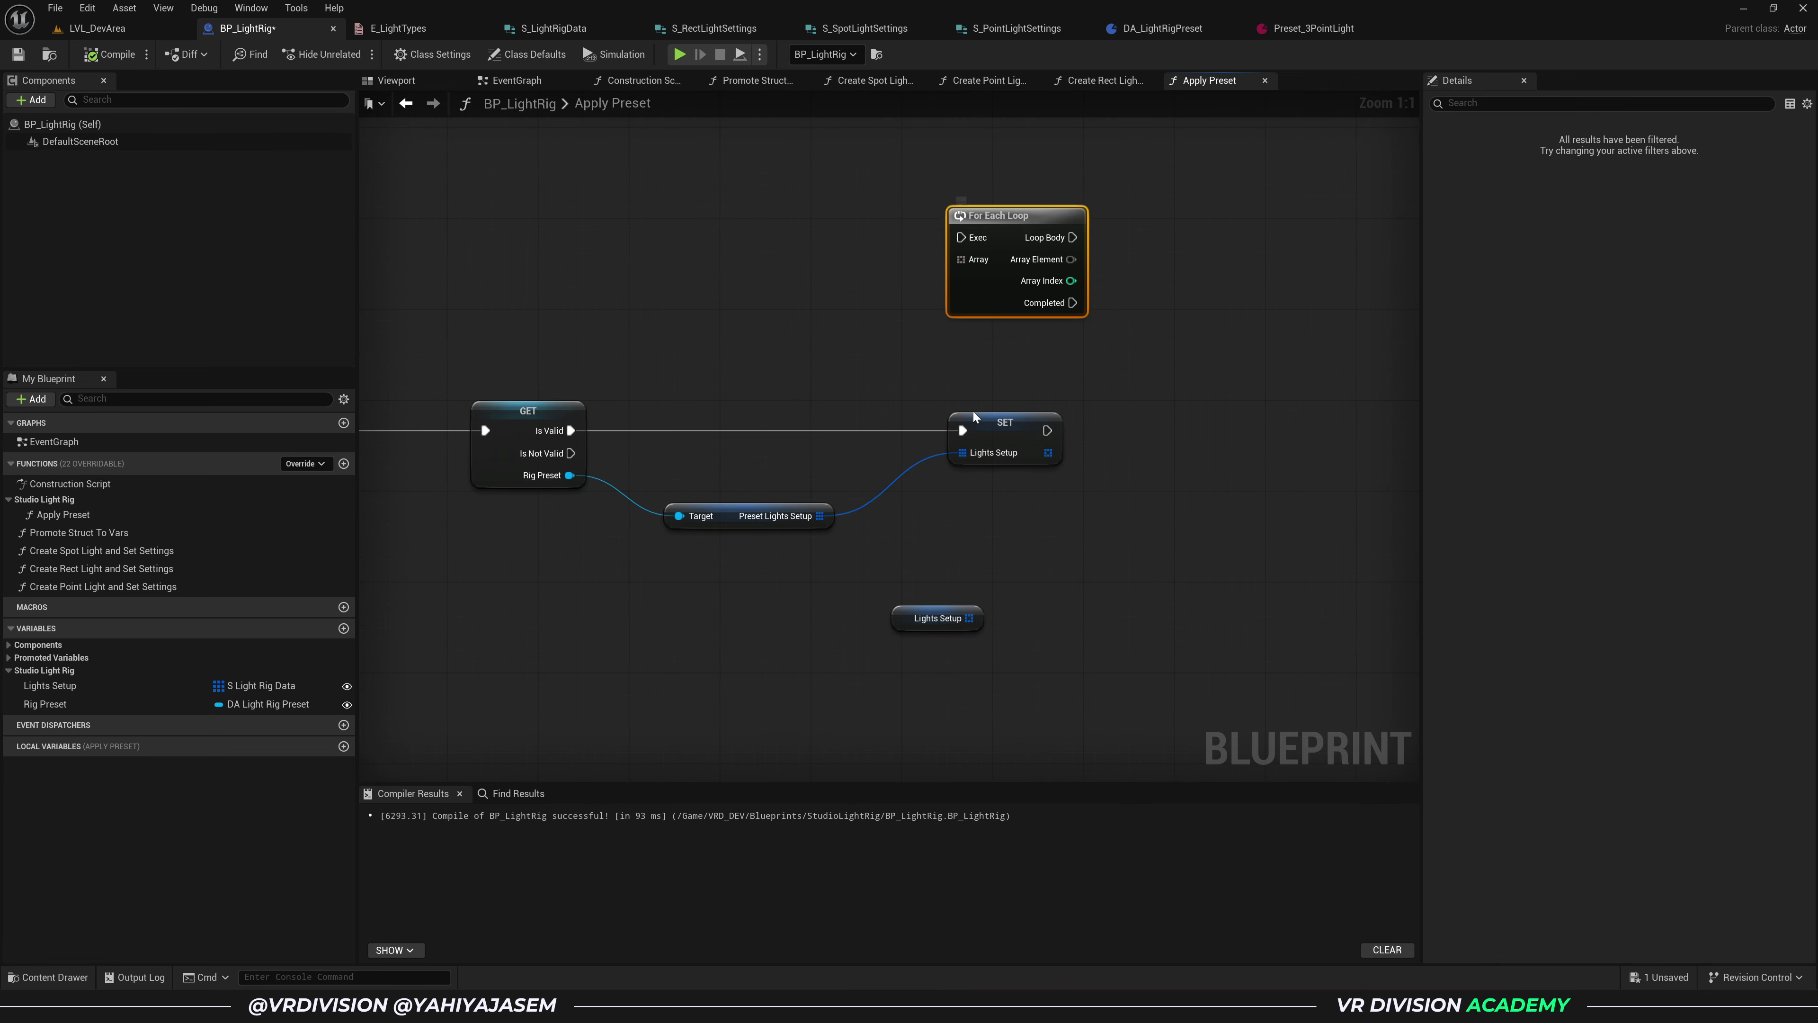
click(998, 424)
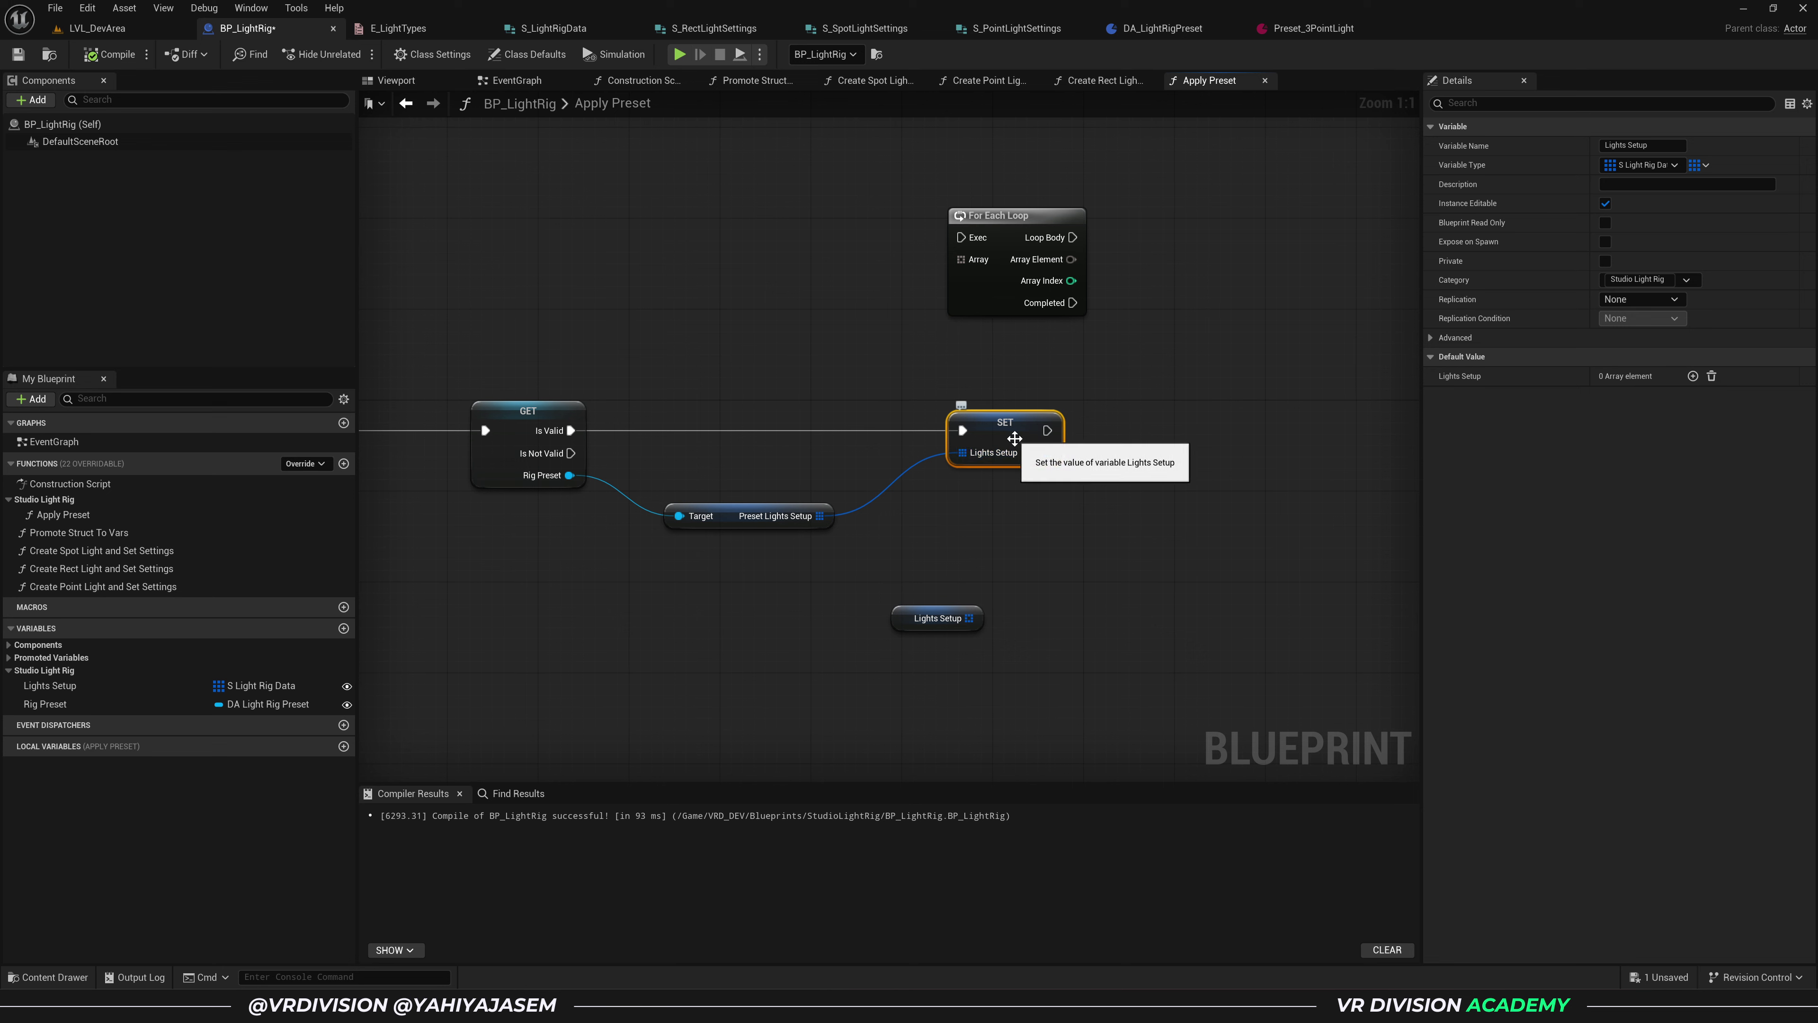
- Replace the Lights Setup setter with the For Each Loop, connecting Is Valid to Exec and Preset Lights Setup to Array
alt+click(969, 451)
alt+click(964, 432)
drag(988, 427, 1215, 427)
key(Delete)
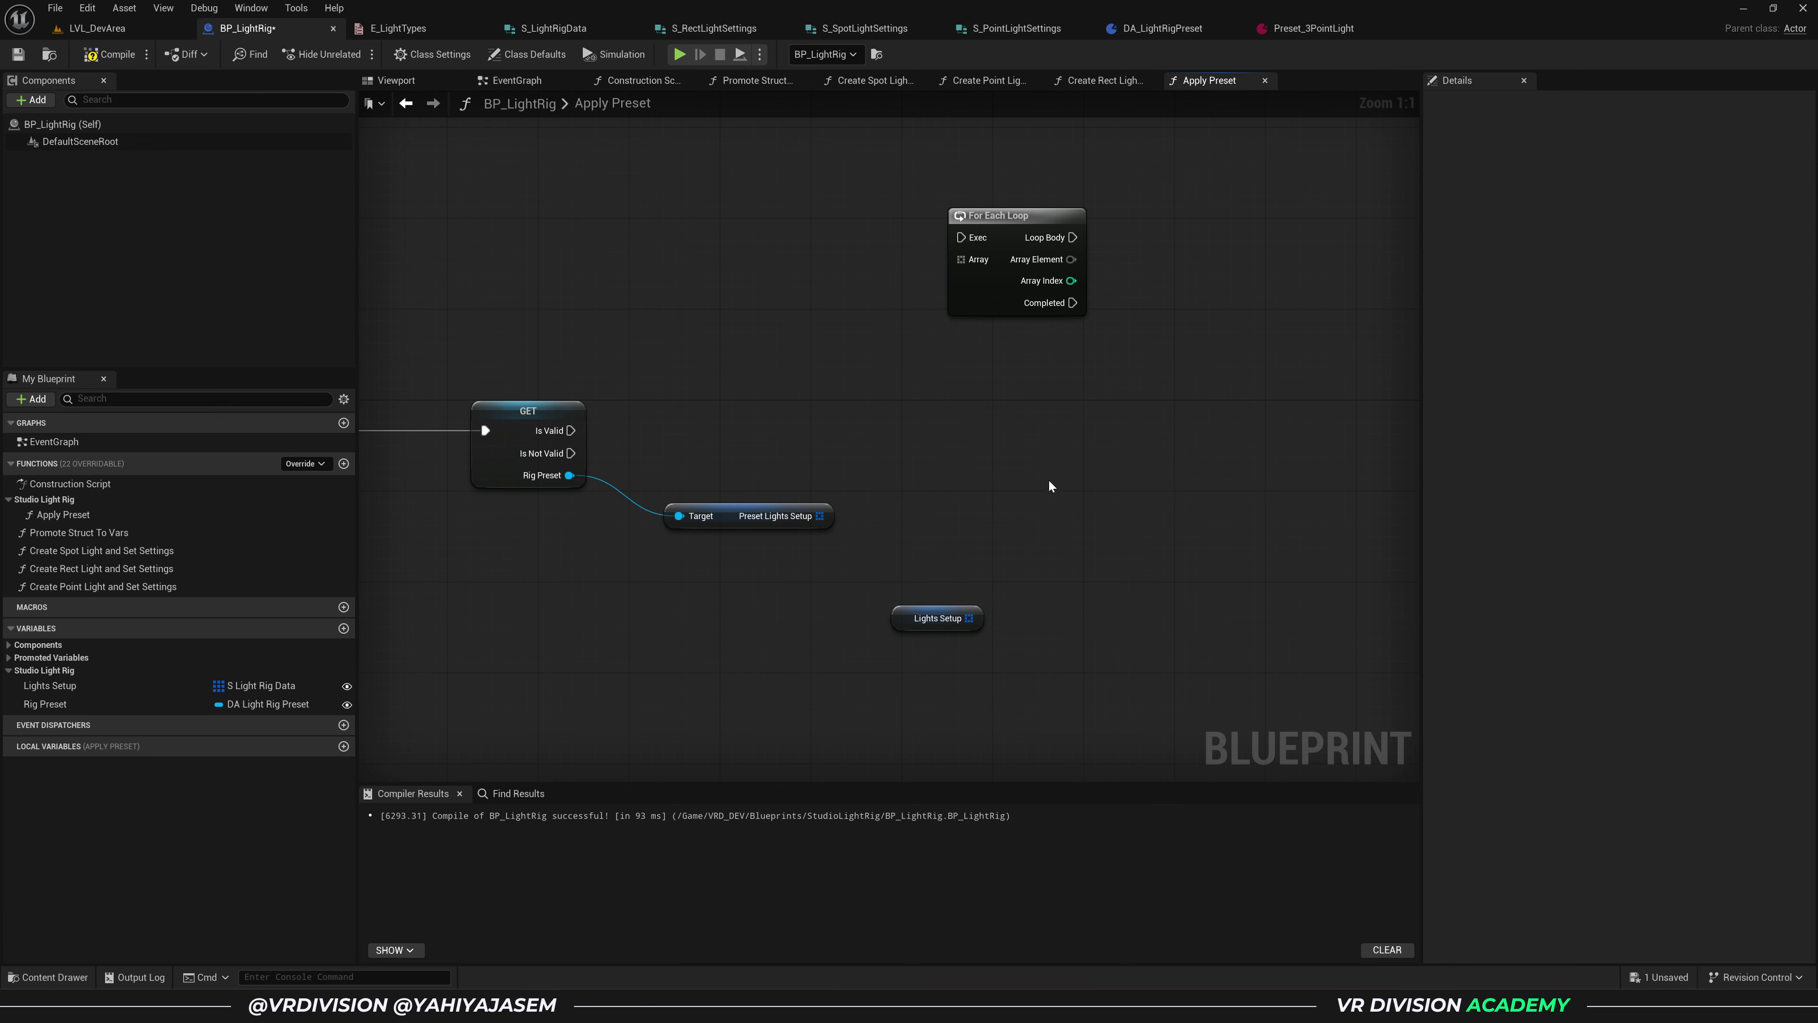
drag(966, 300, 819, 515)
drag(570, 429, 929, 409)
drag(932, 455, 943, 478)
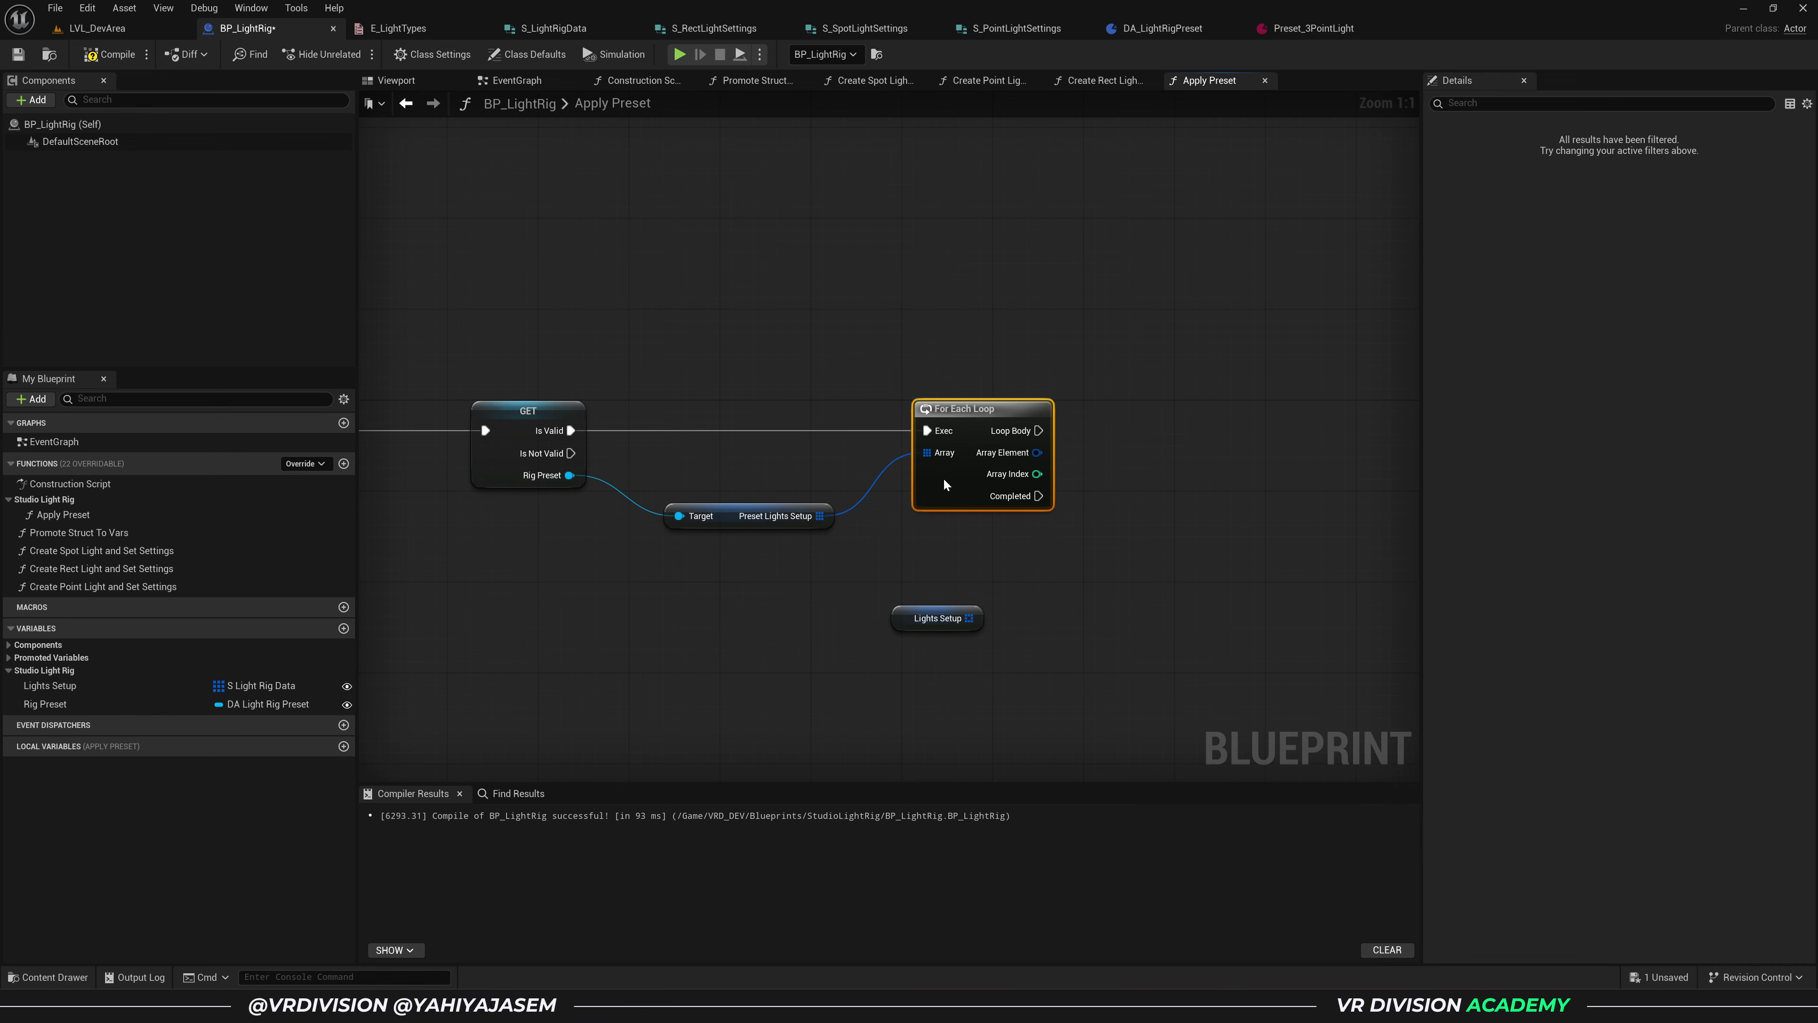
- Place a Lights Setup getter with an array Add node, wired to the For Each Loop's Loop Body and Array Element
right_drag(939, 473, 742, 470)
drag(43, 687, 1021, 457)
click(1049, 536)
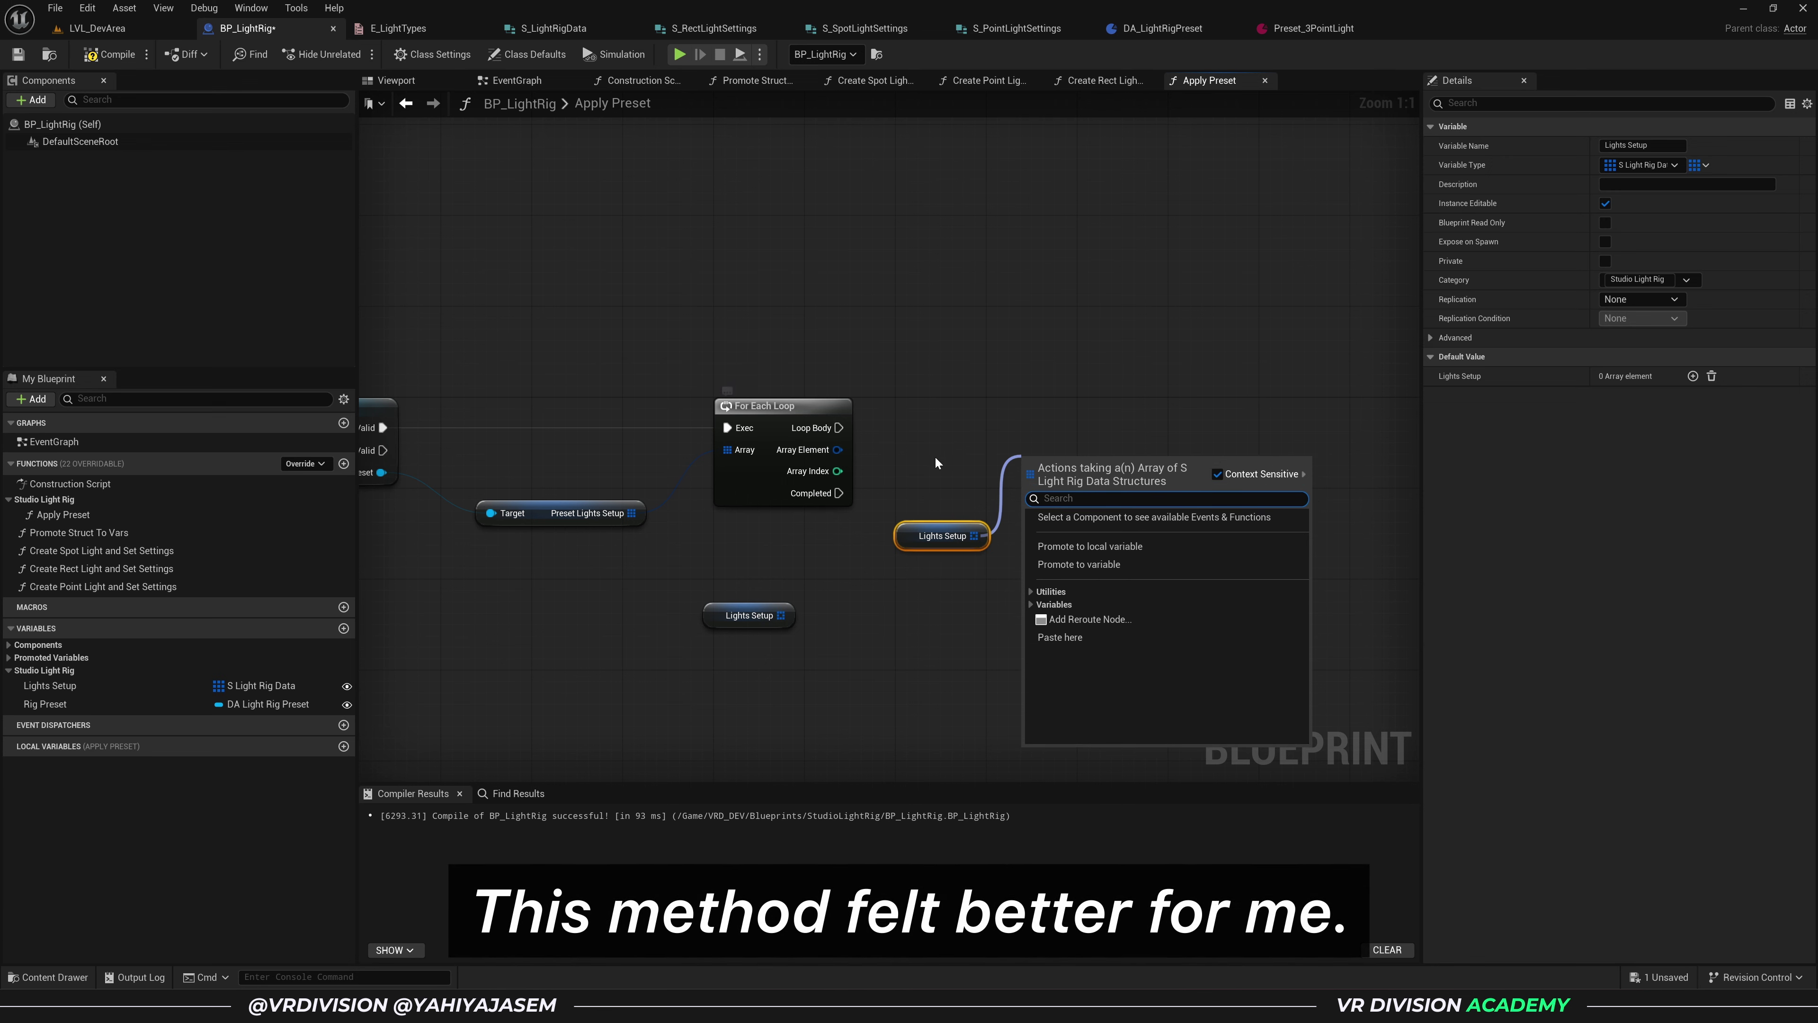
text(add)
click(1074, 545)
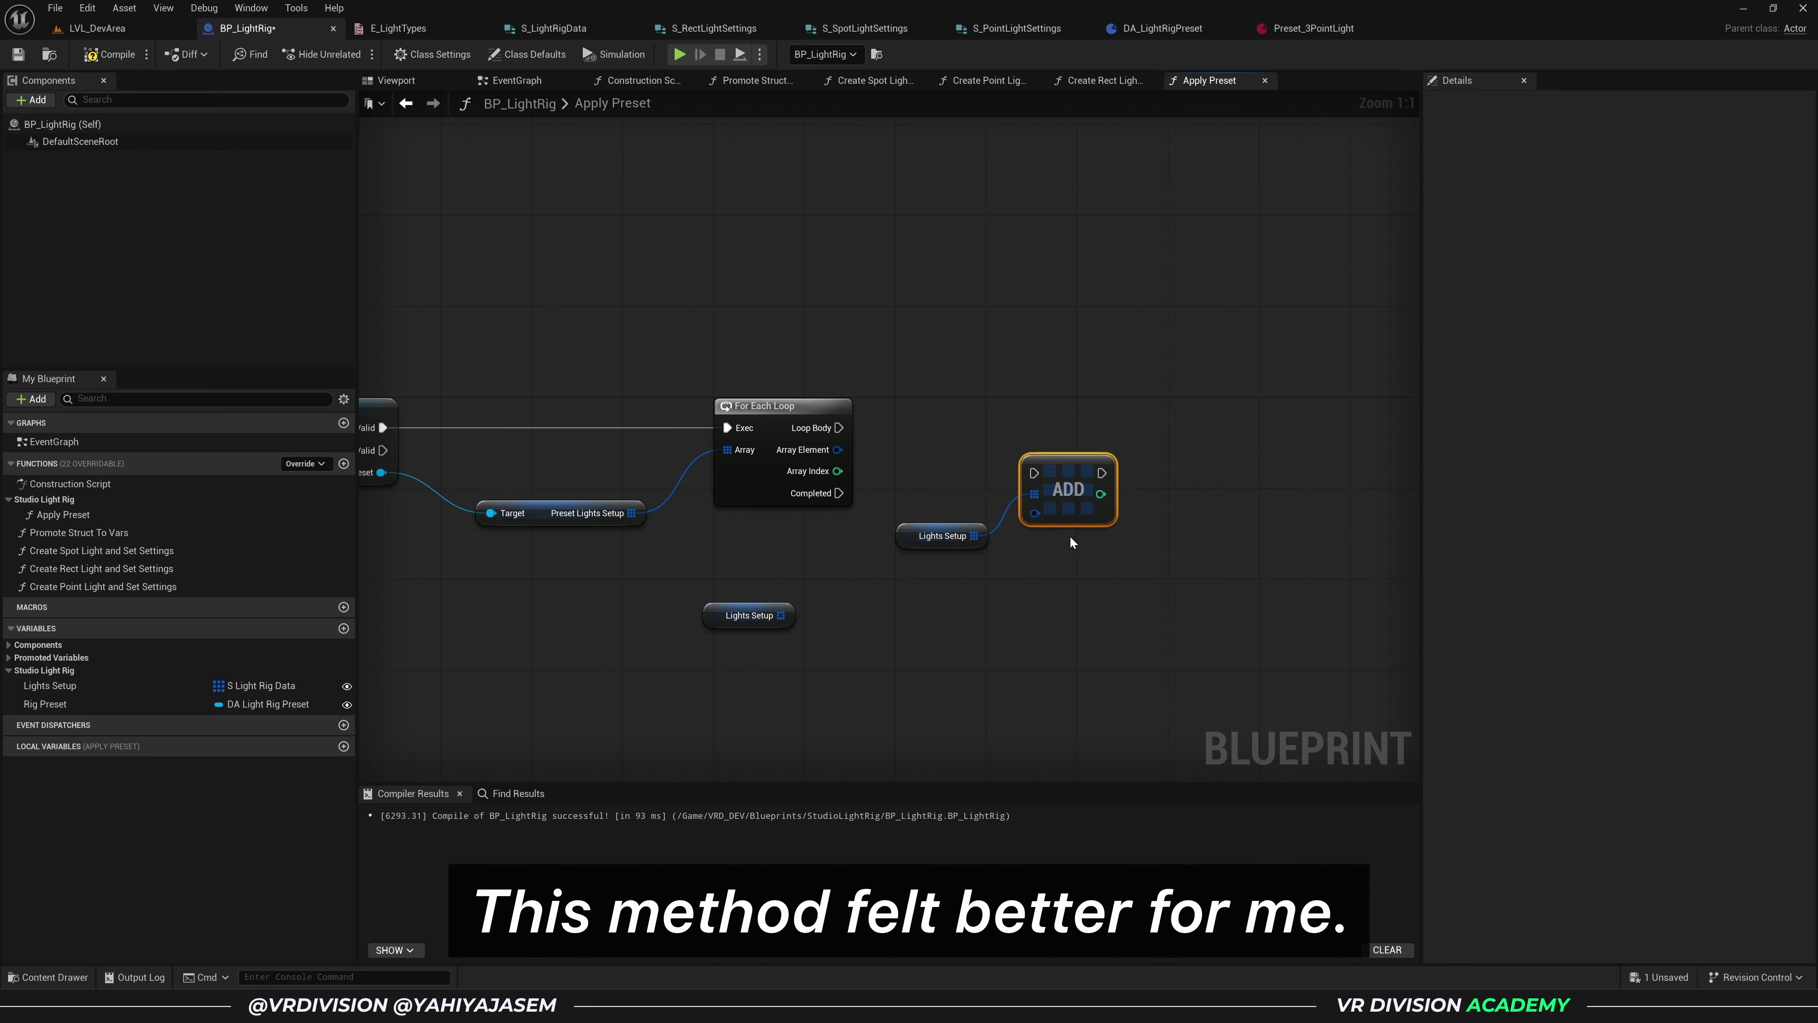
drag(1033, 472, 839, 427)
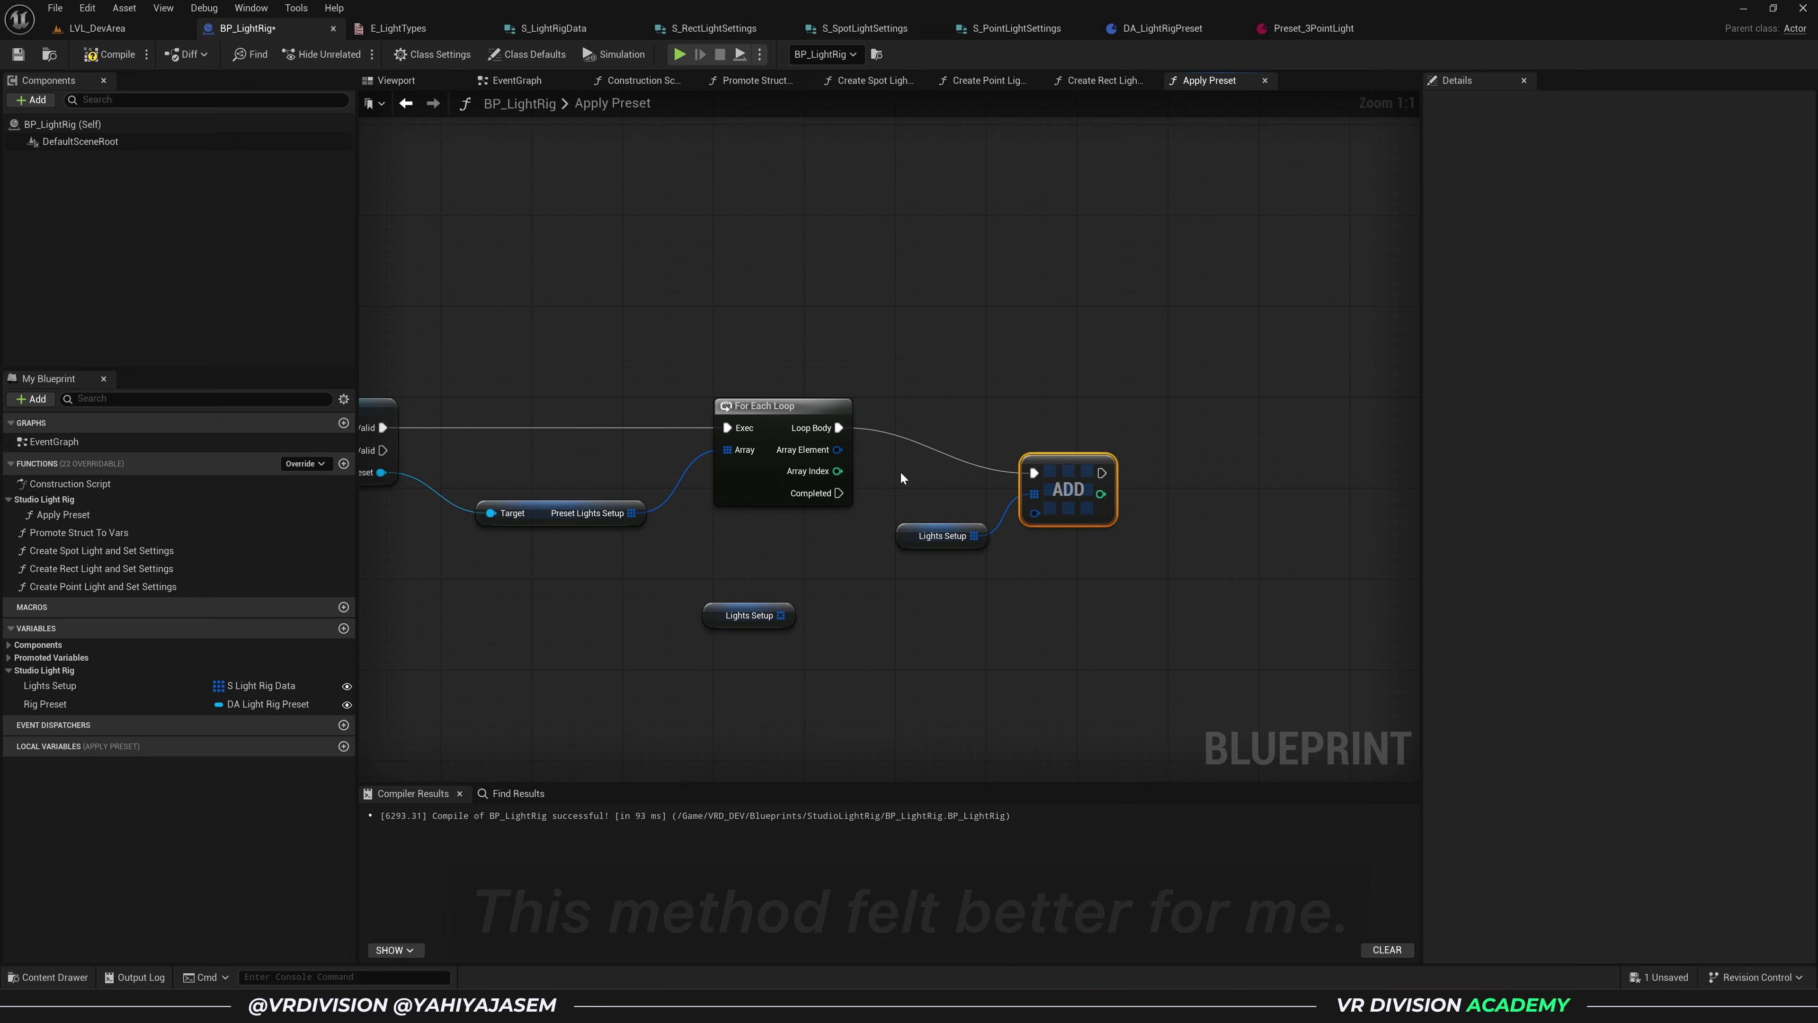
drag(1034, 513, 837, 449)
- Align the Add node and its Lights Setup getter with the For Each Loop's execution line, and save the blueprint
drag(895, 397, 1052, 545)
drag(1087, 510, 1098, 465)
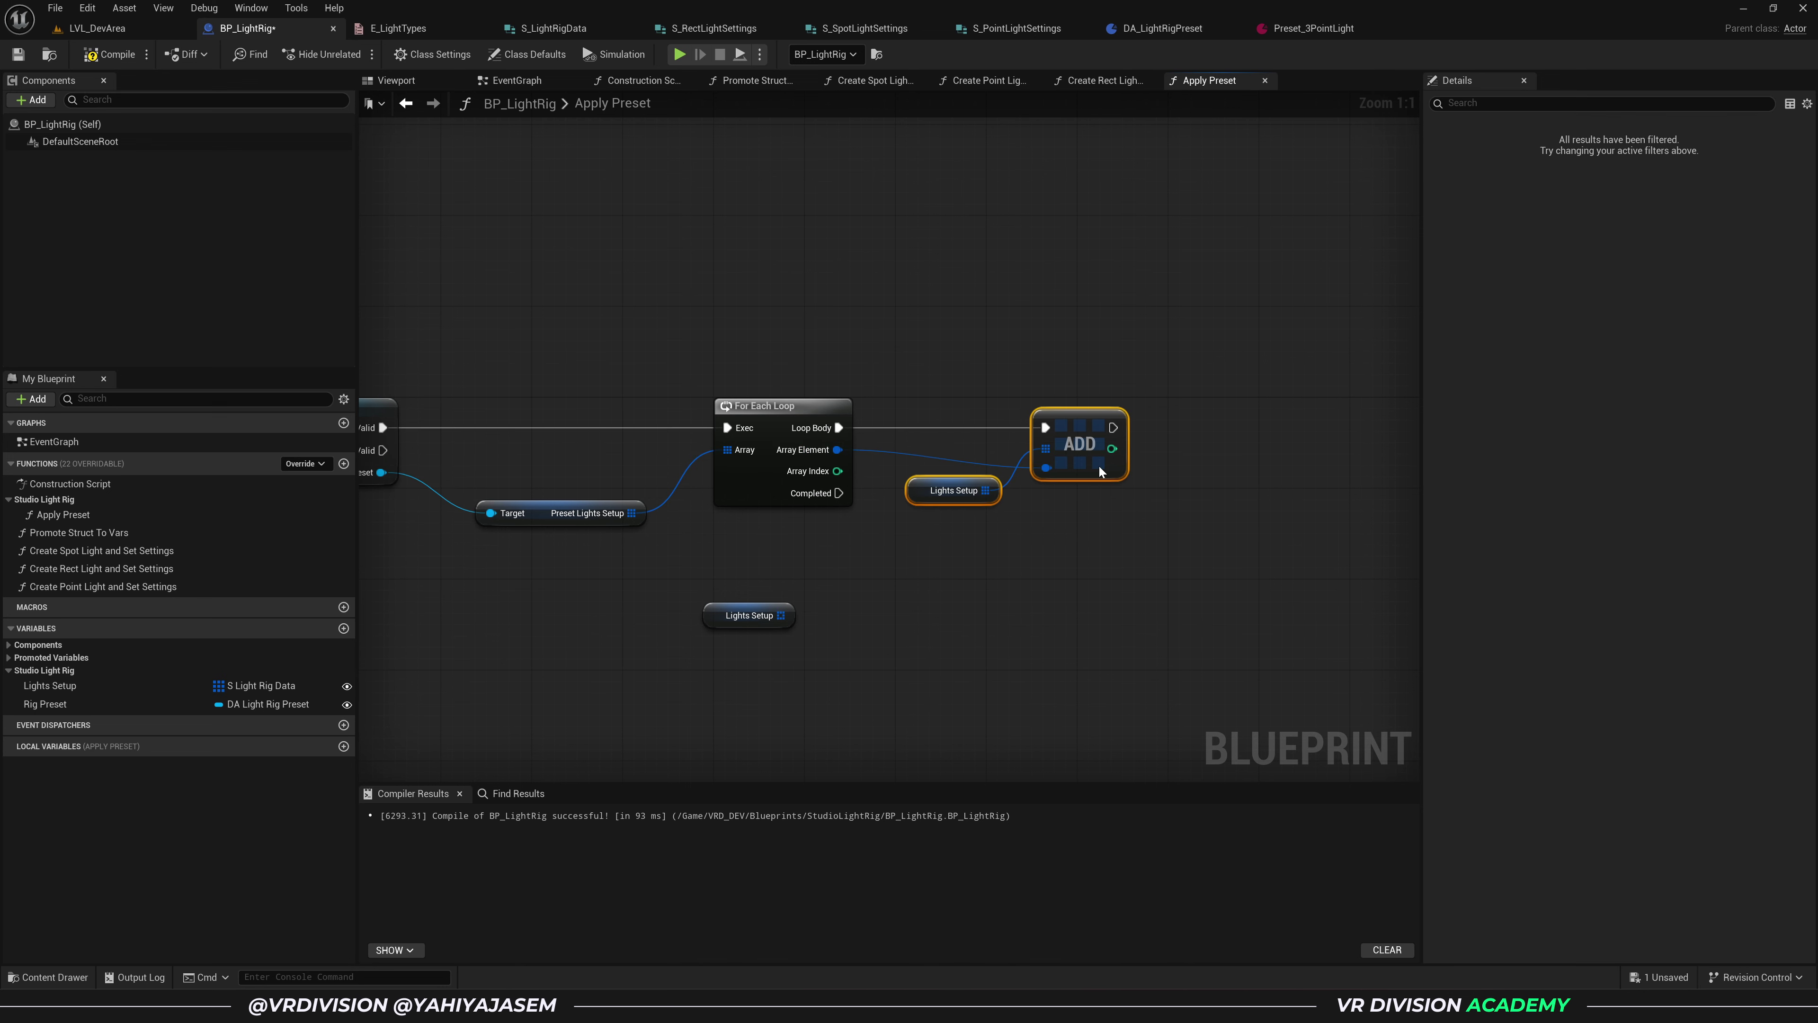
right_drag(478, 525, 857, 487)
right_drag(1018, 338, 761, 347)
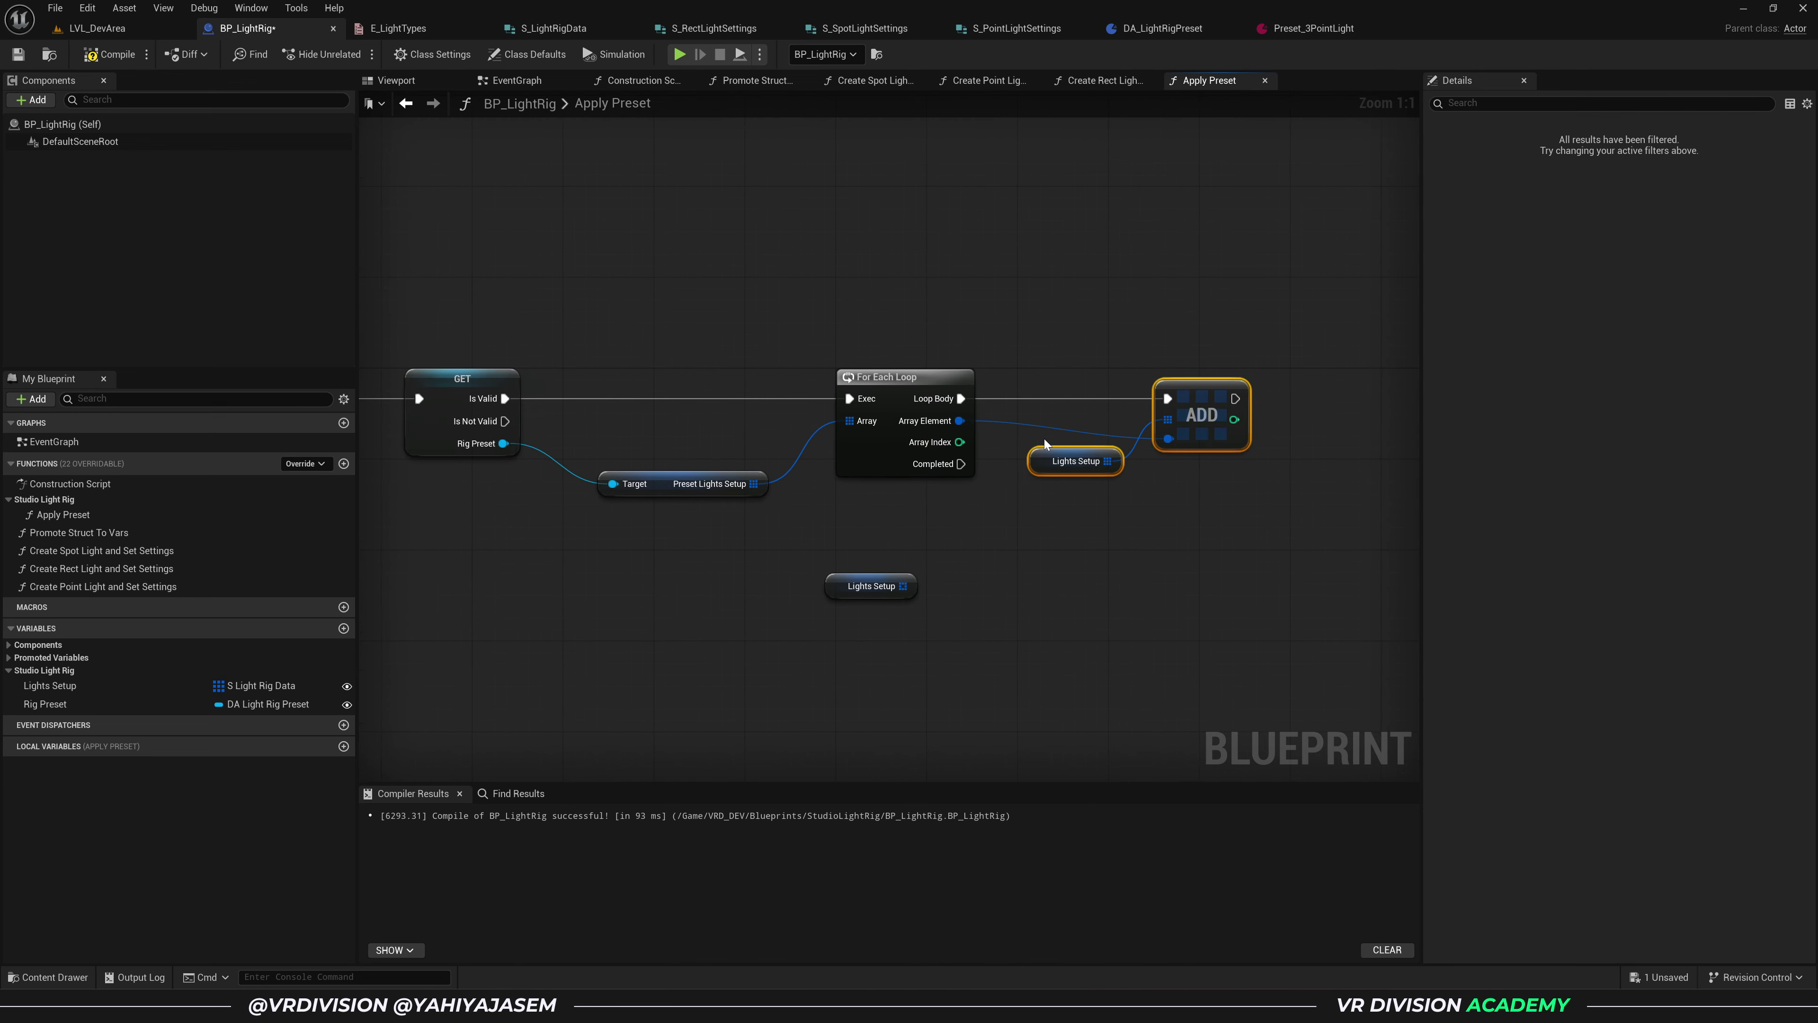
click(1178, 501)
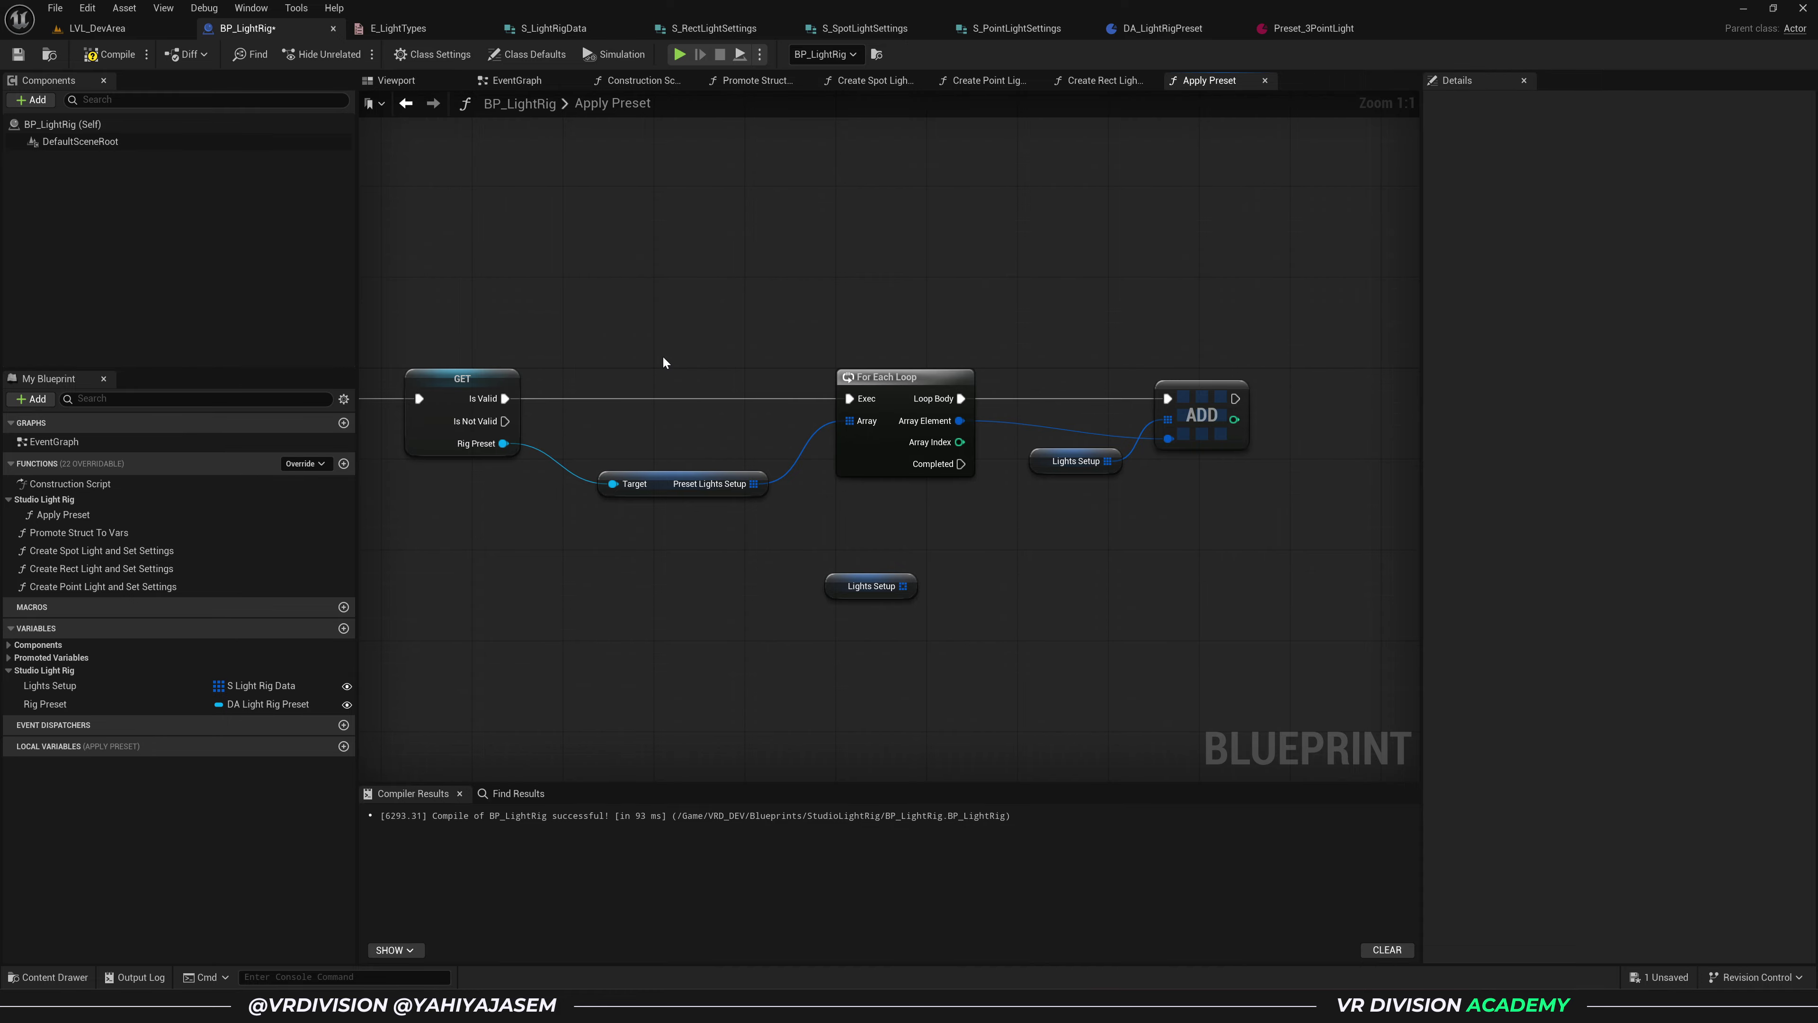
key(ctrl+s)
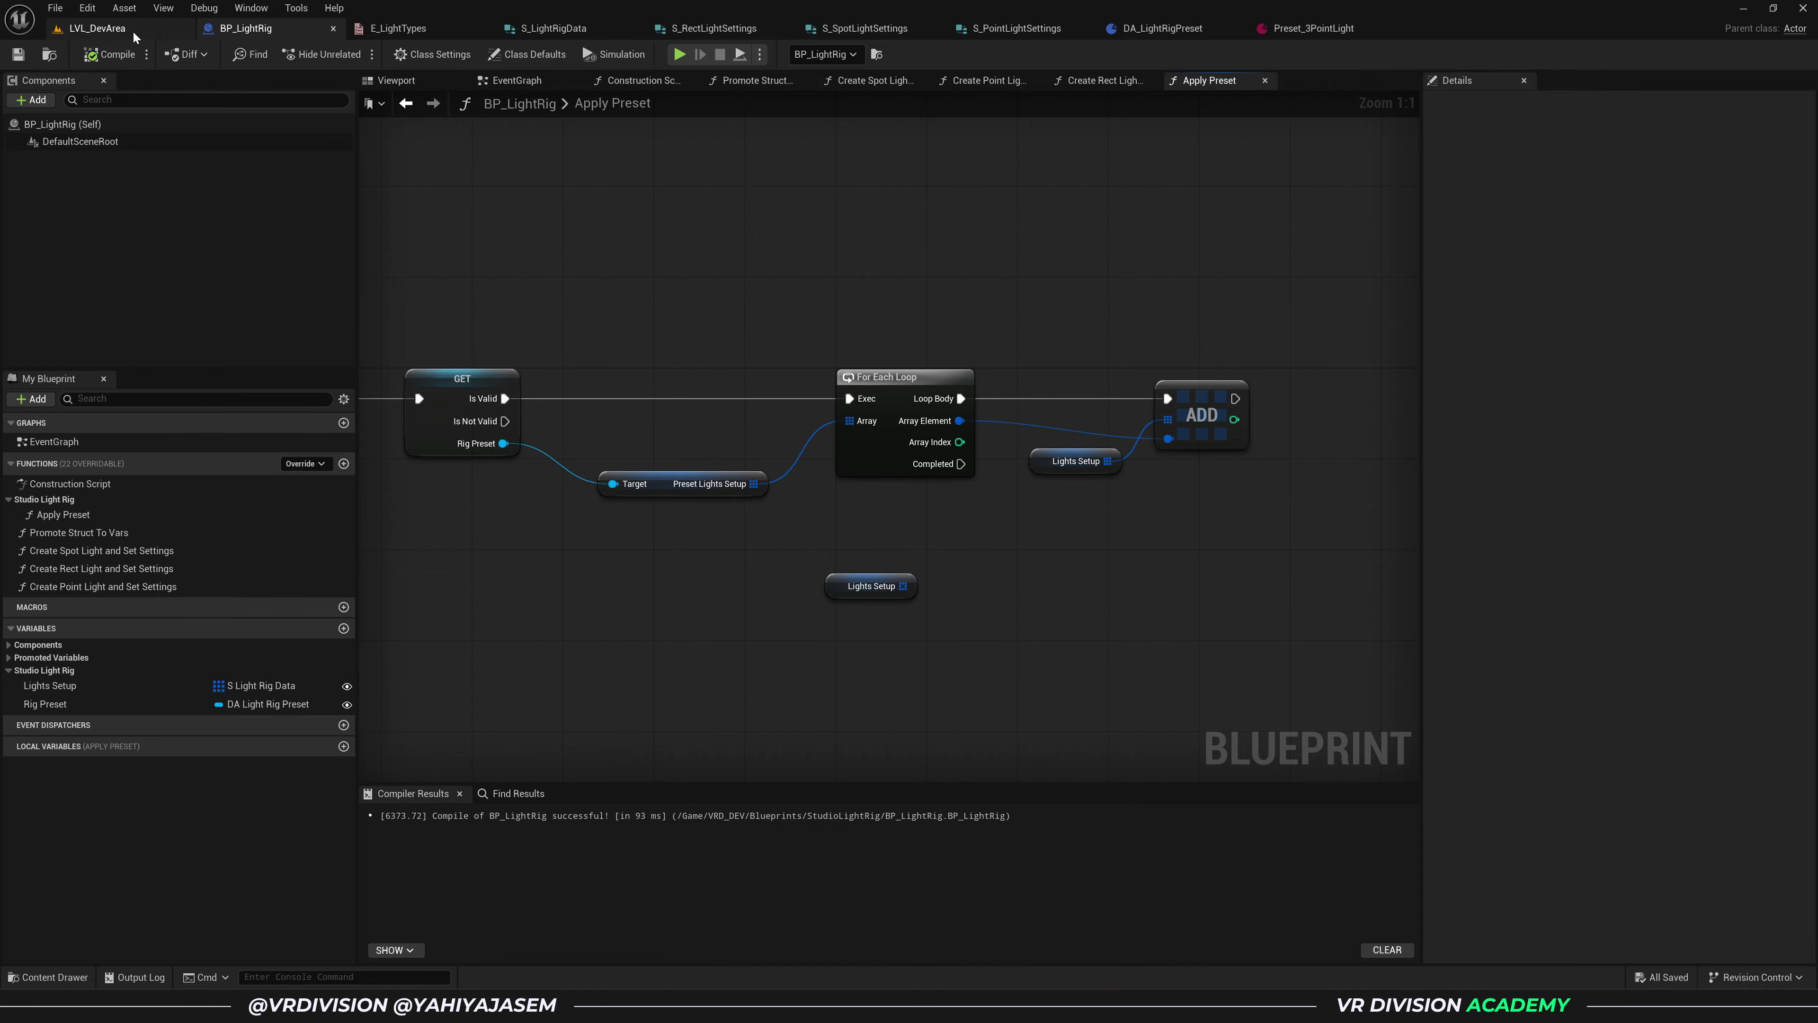
- Apply the preset repeatedly to BP_LightRig2 in LVL_DevArea, inspect its Lights Setup elements, and undo the last Index 4 Arm Length change
click(129, 30)
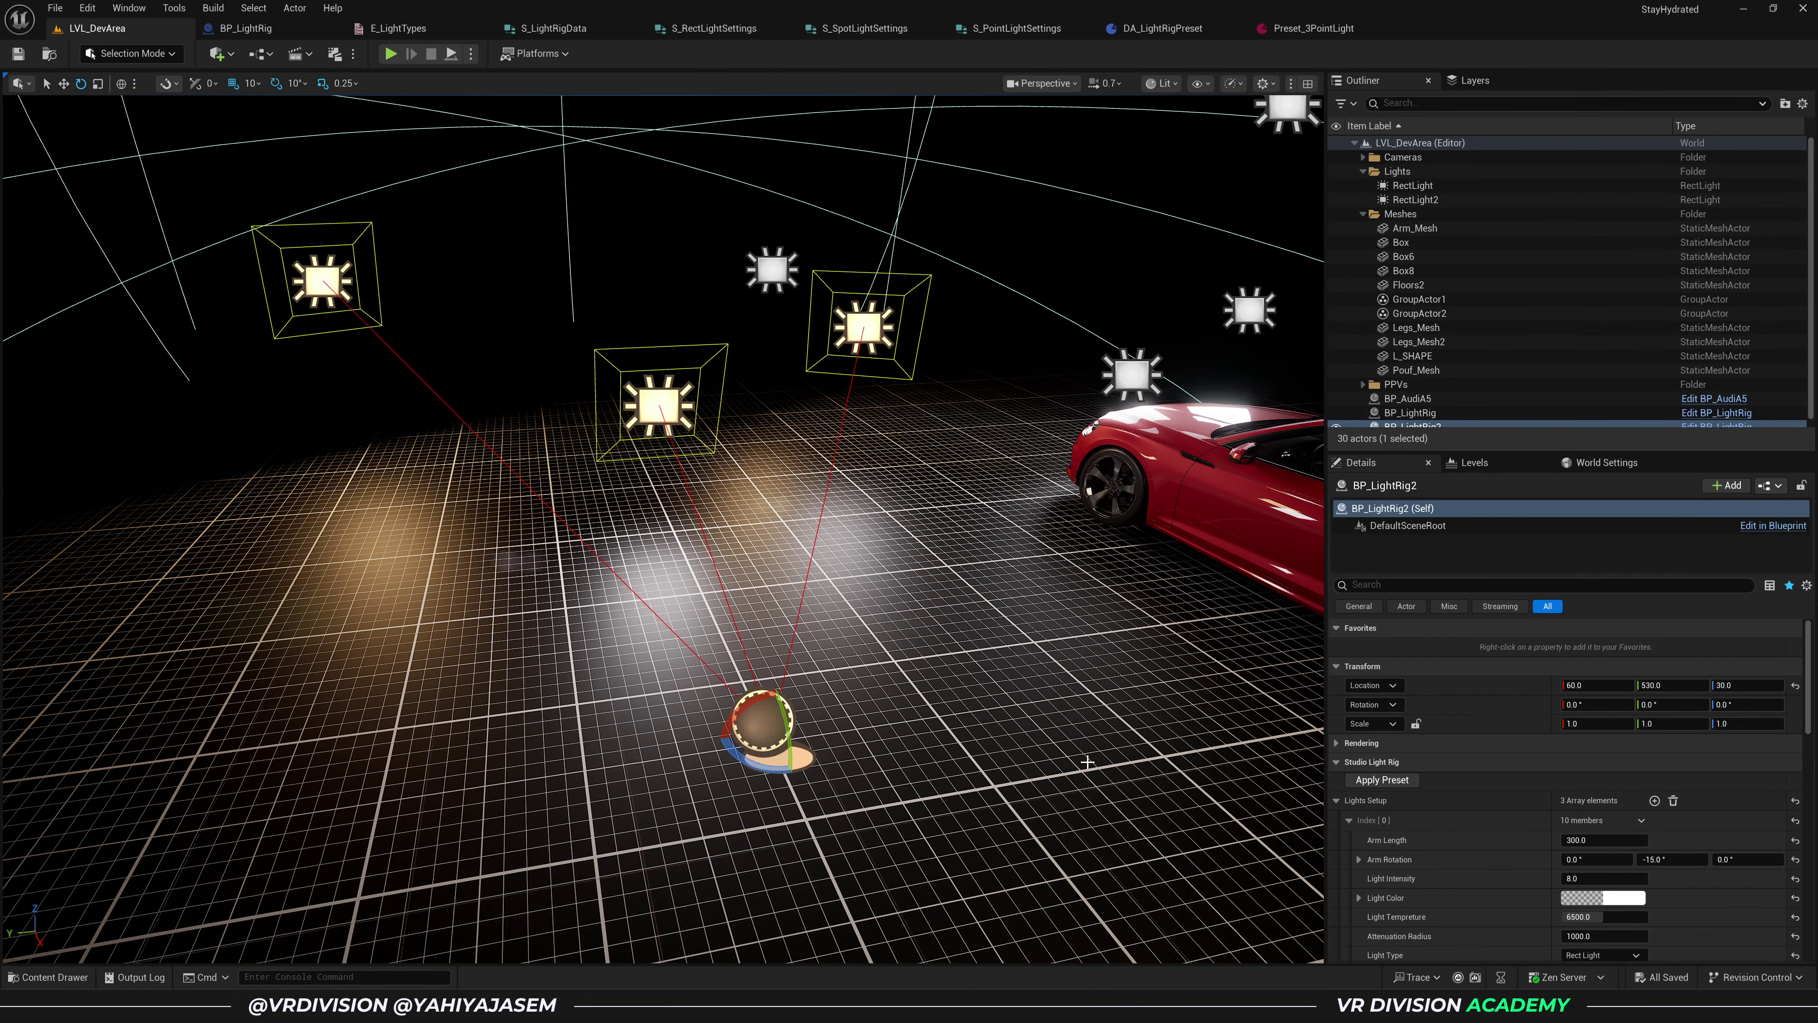
click(1337, 800)
click(1396, 782)
click(1396, 782)
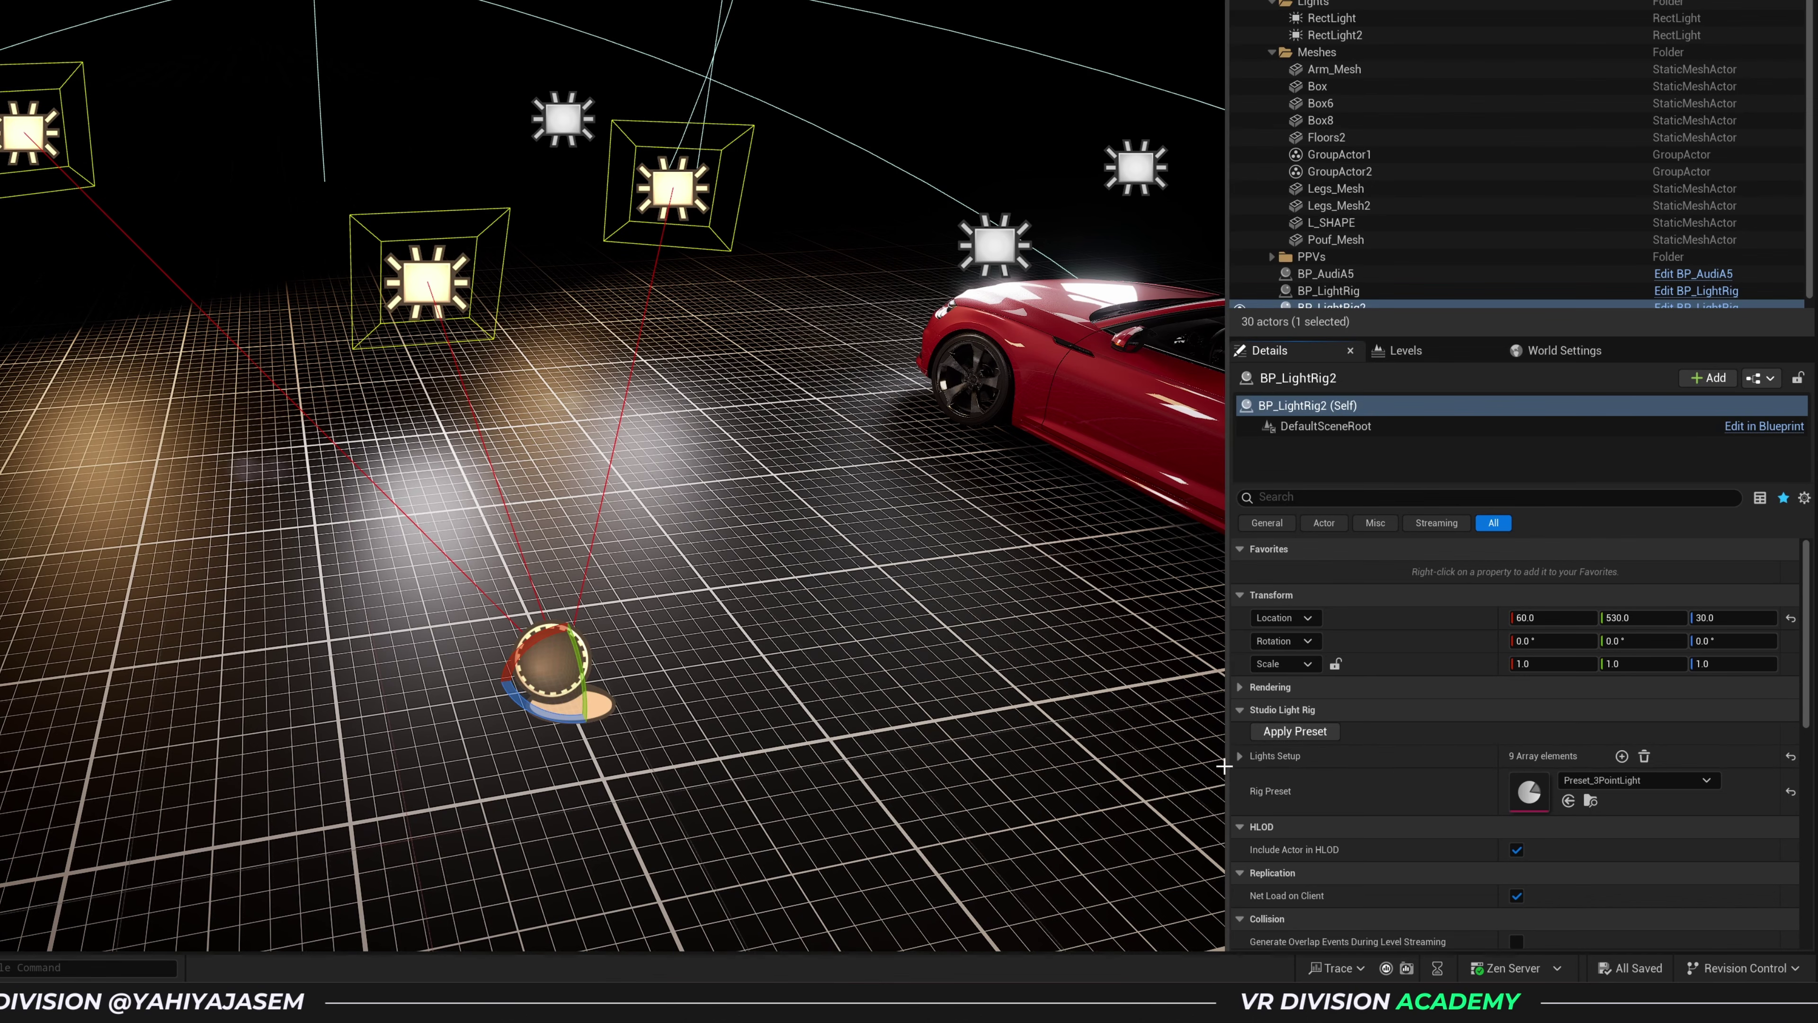
click(1336, 800)
scroll(1393, 857, down, 5)
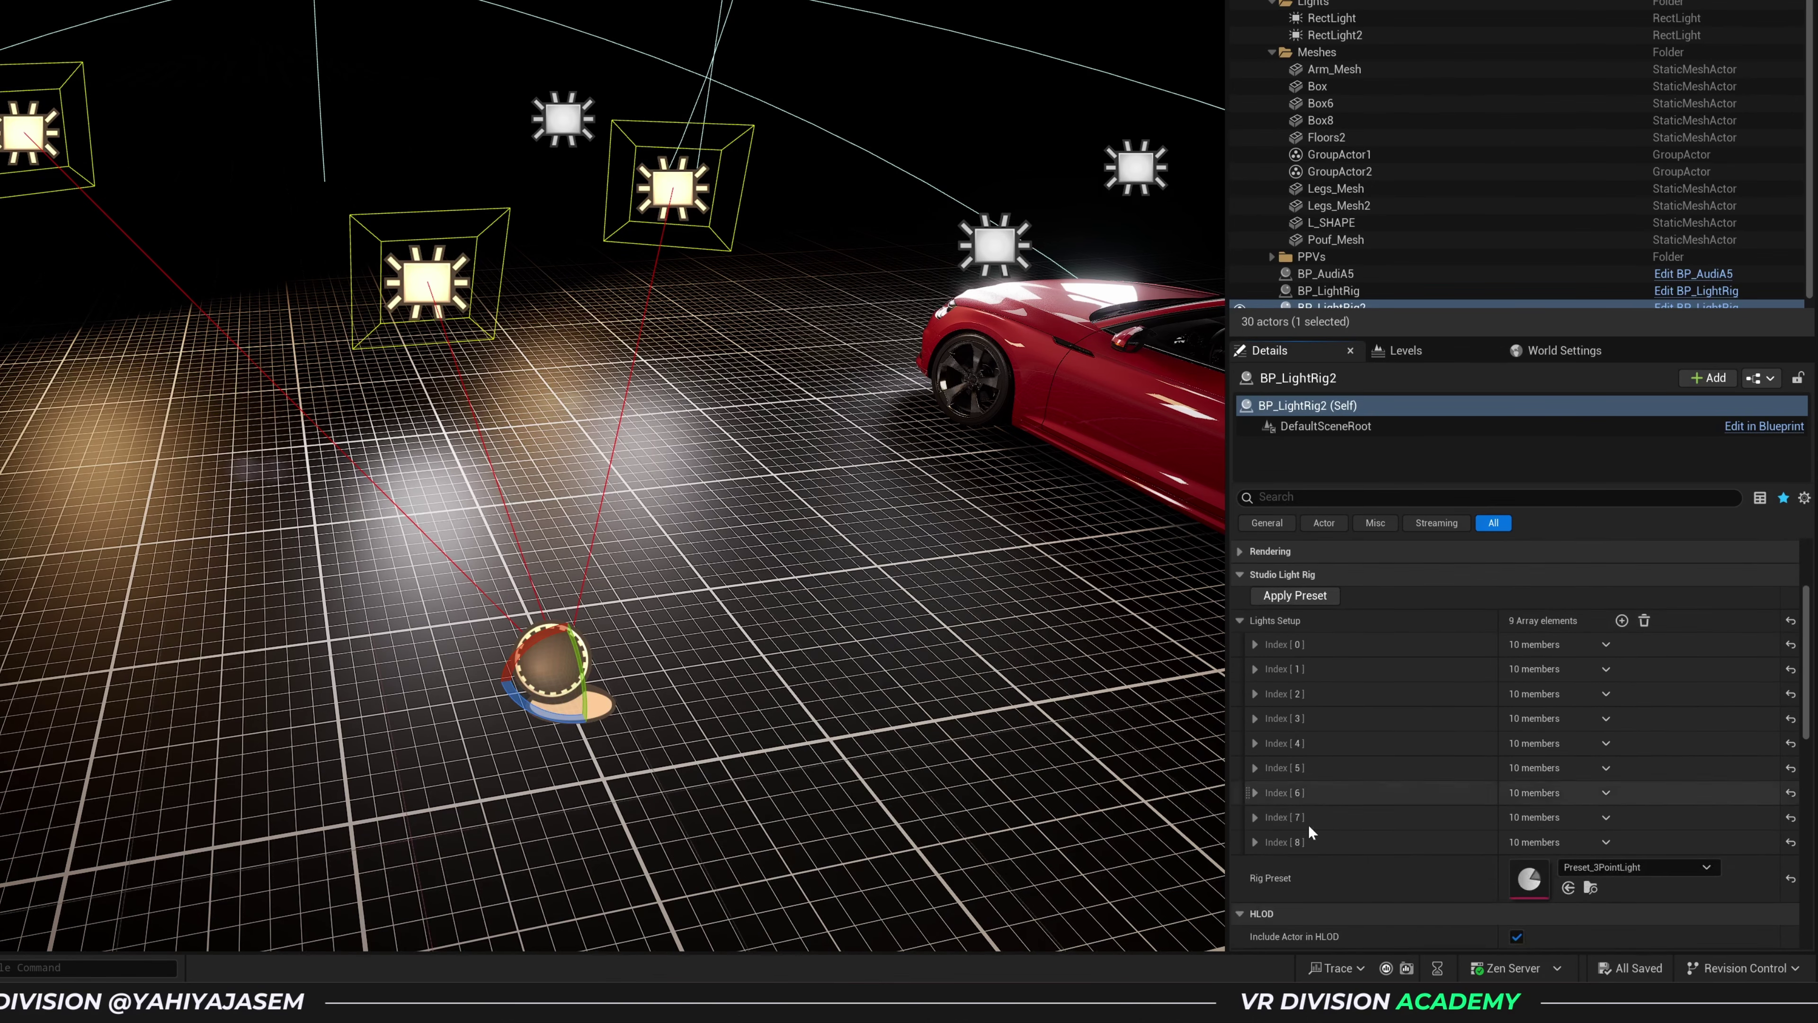
click(1303, 597)
scroll(1354, 671, down, 2)
scroll(1600, 658, up, 2)
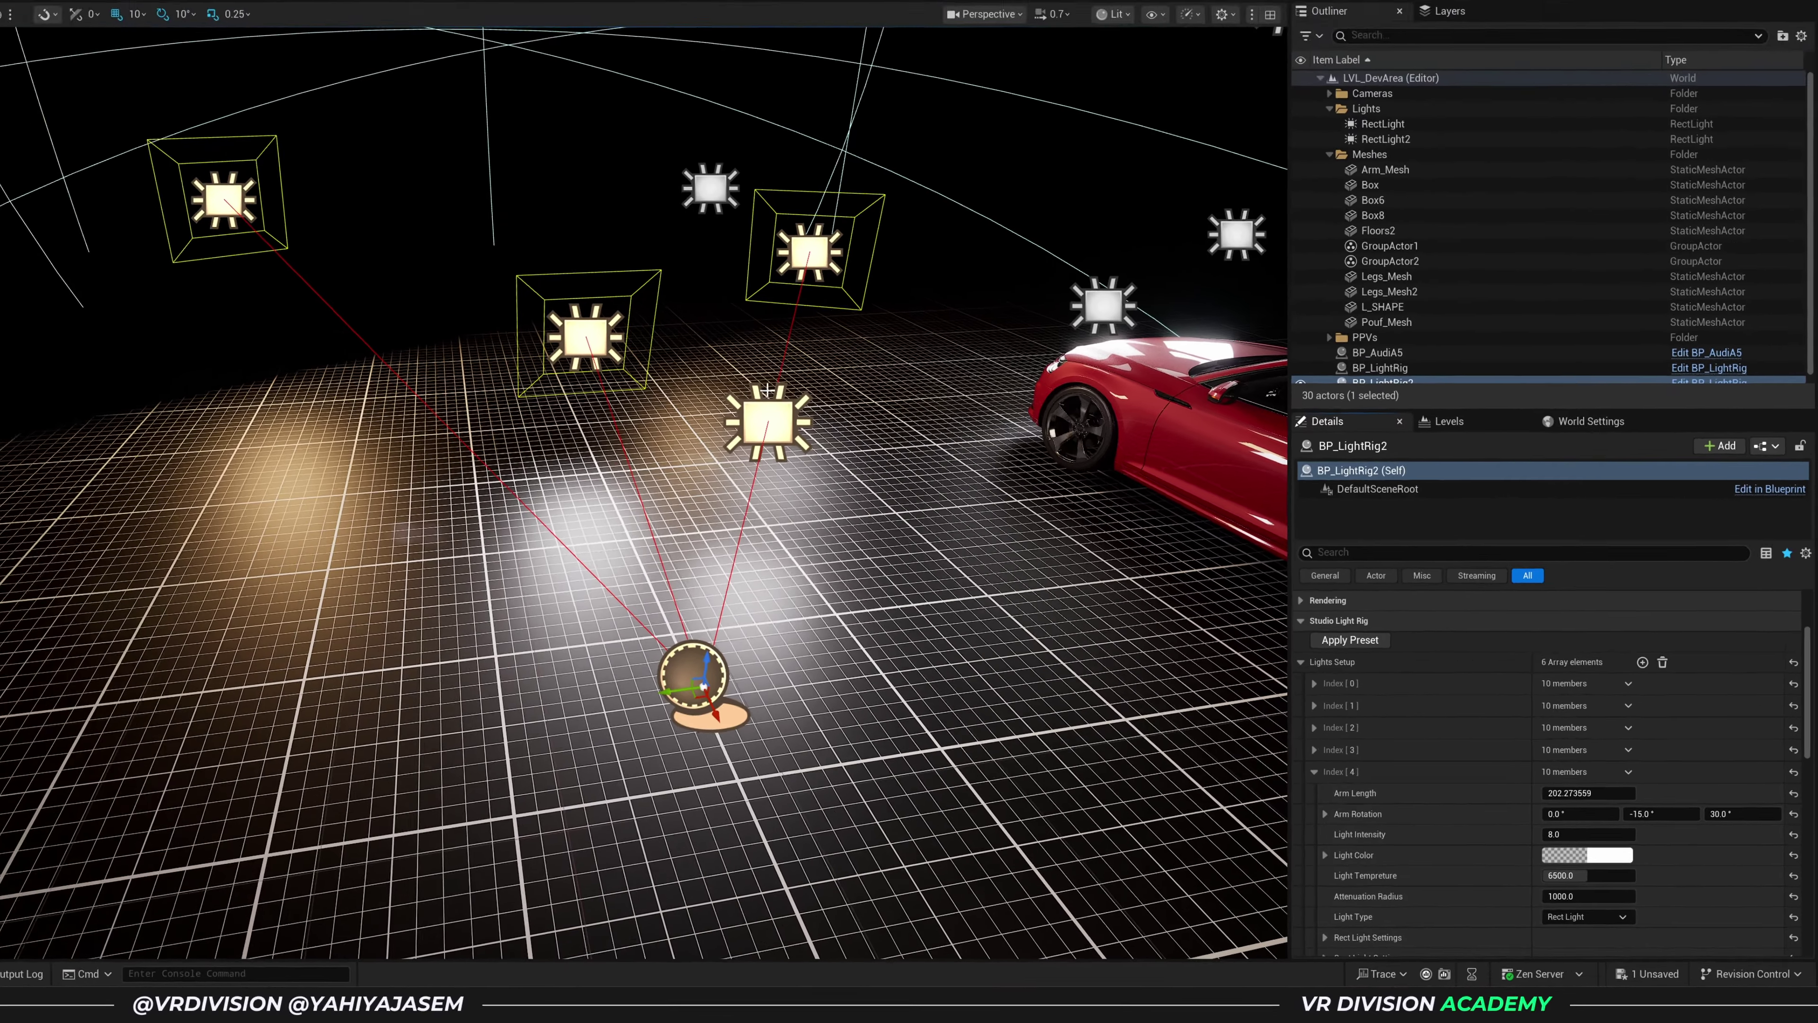
key(ctrl+z)
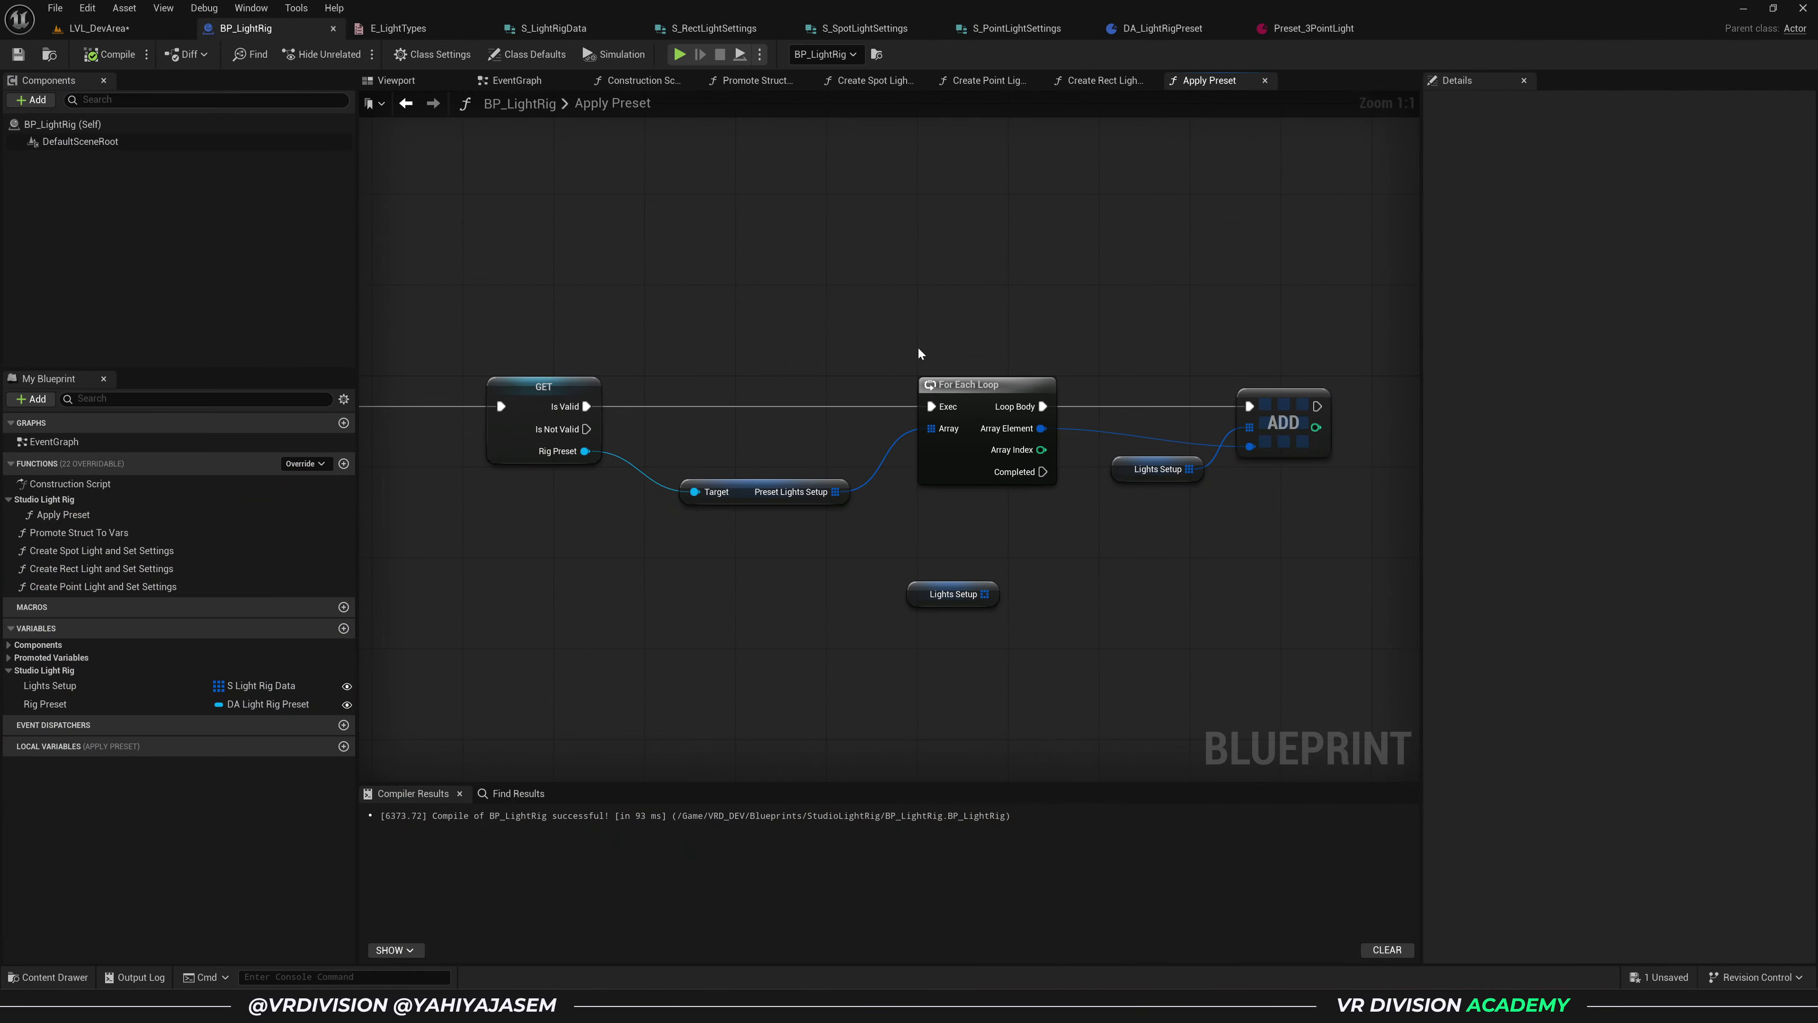
- Copy the Lights Setup getter to below the Apply Preset entry node in BP_LightRig, and lower the Preset Lights Setup node
drag(955, 370, 1183, 464)
key(ctrl+c)
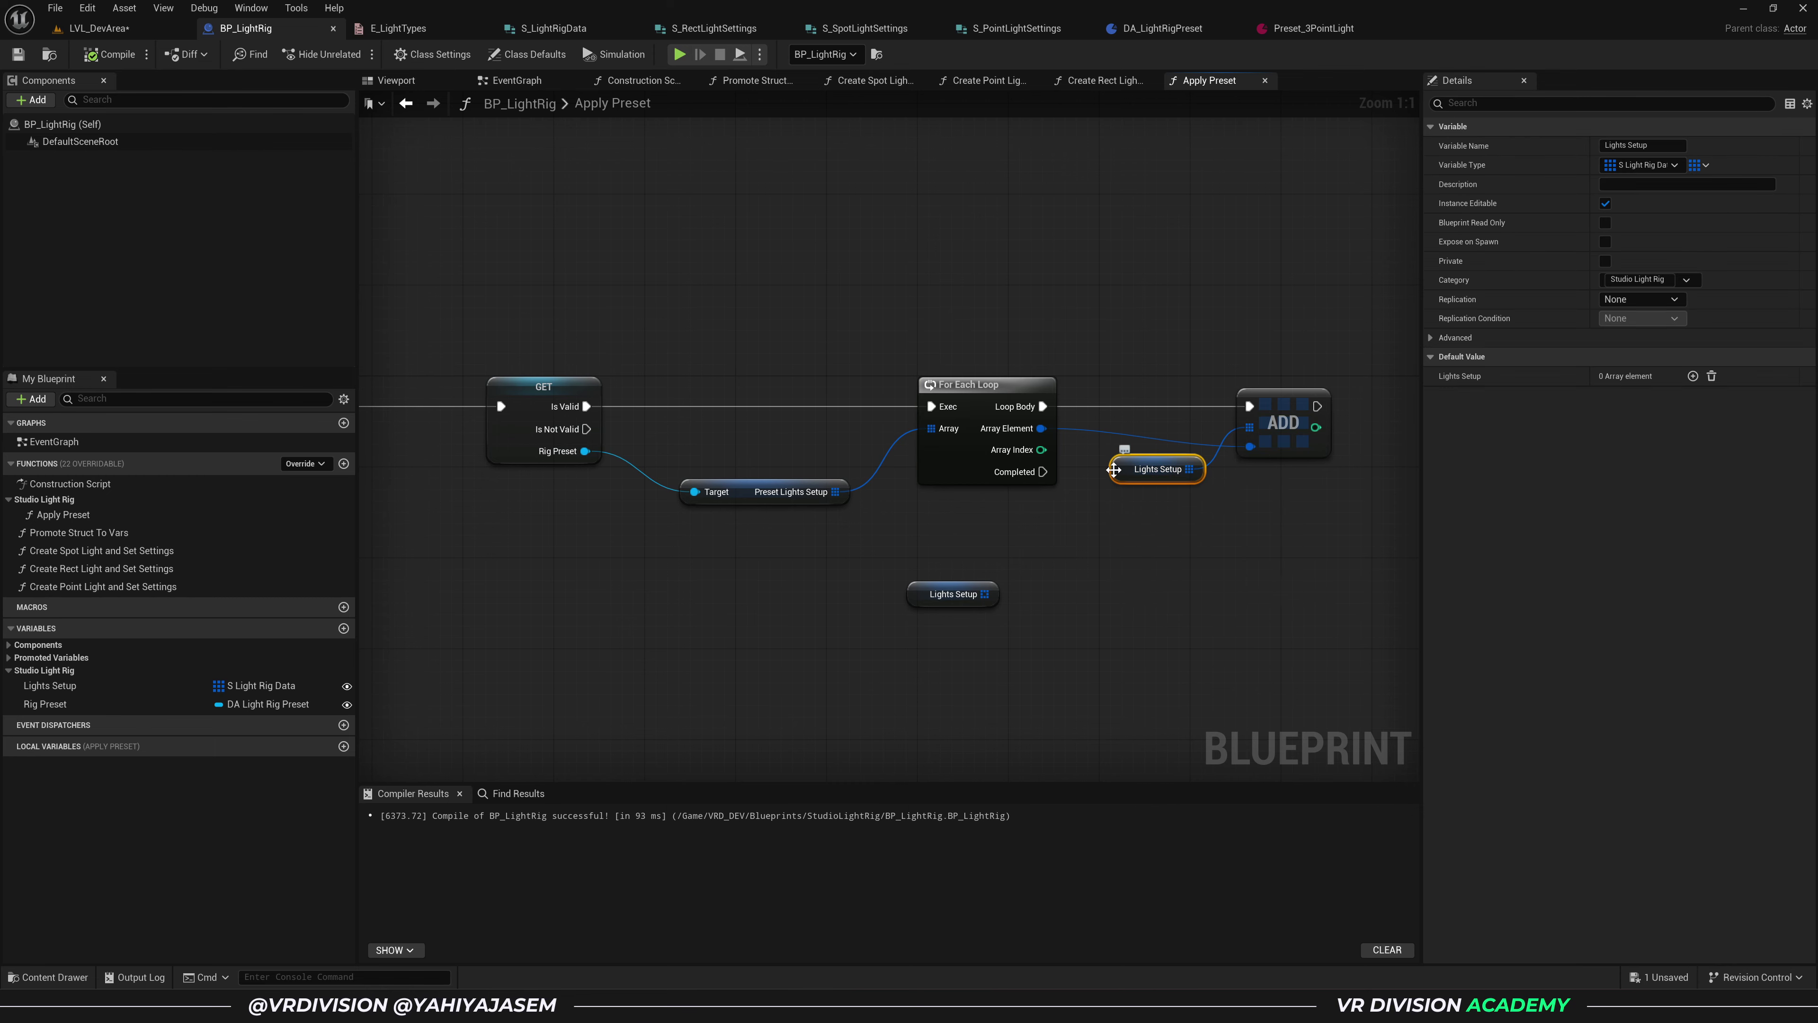
key(ctrl+v)
drag(727, 496, 730, 527)
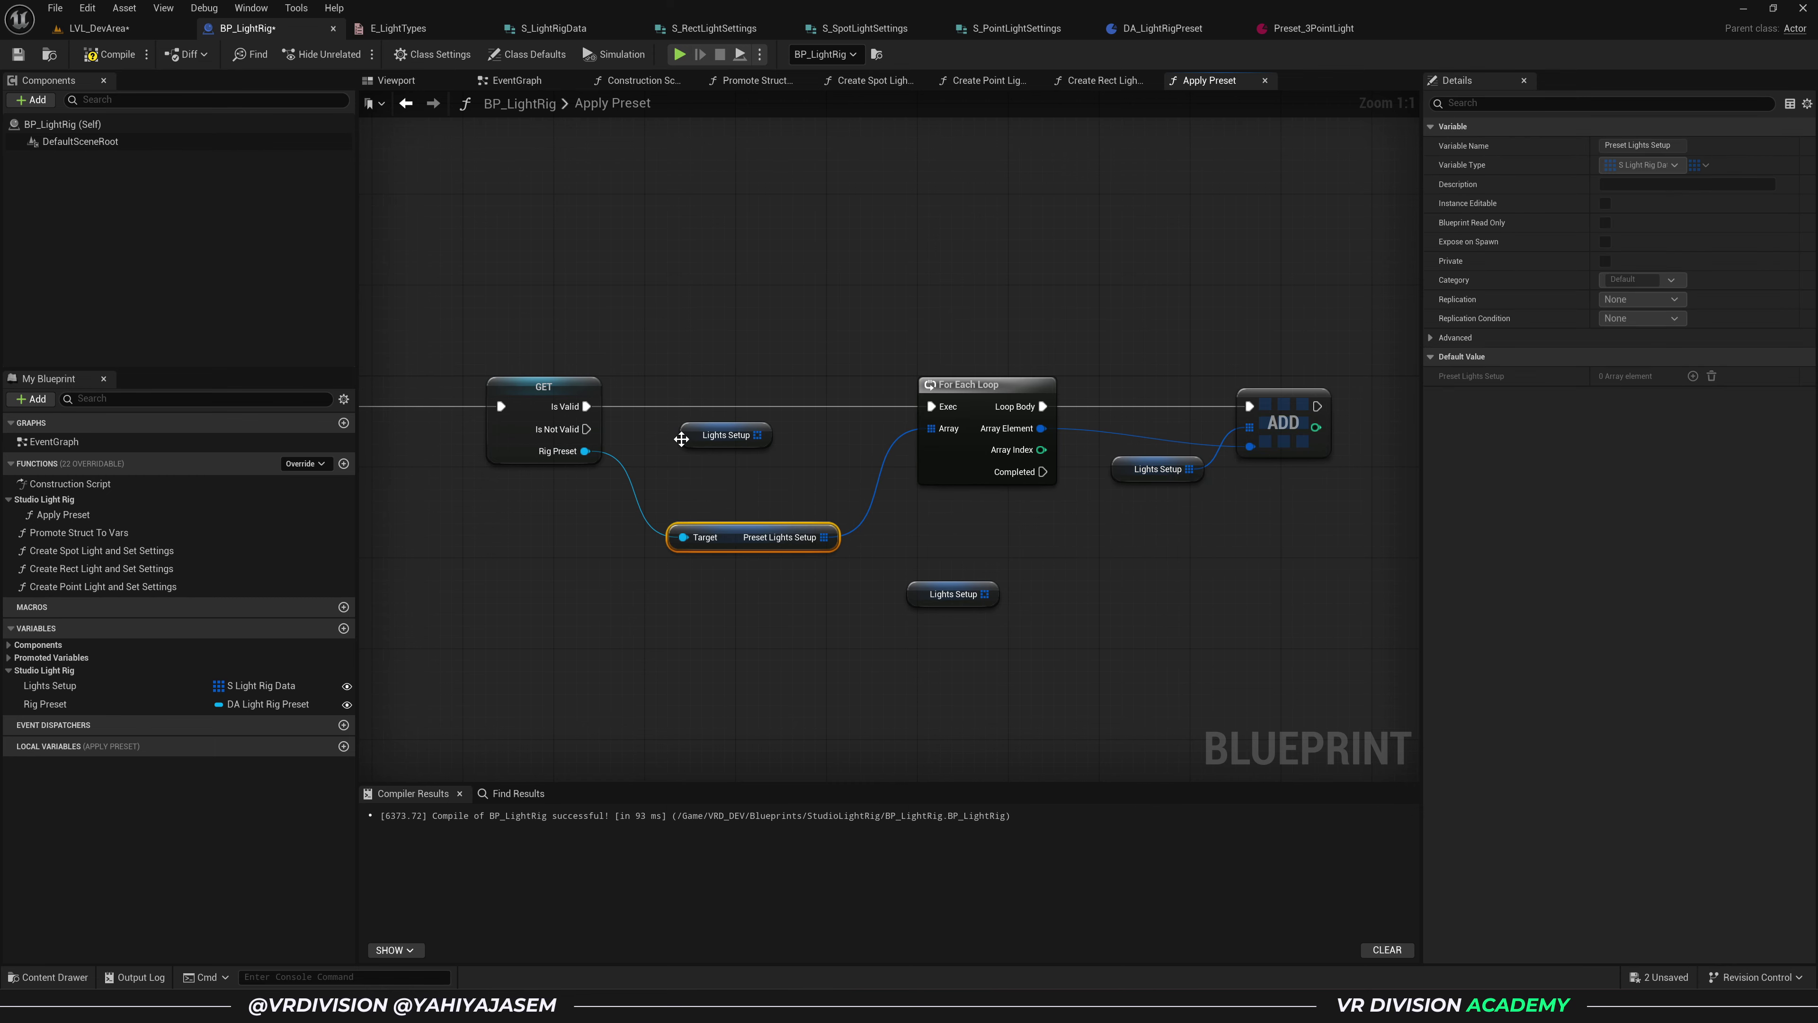
right_drag(448, 467, 832, 453)
drag(1108, 420, 744, 511)
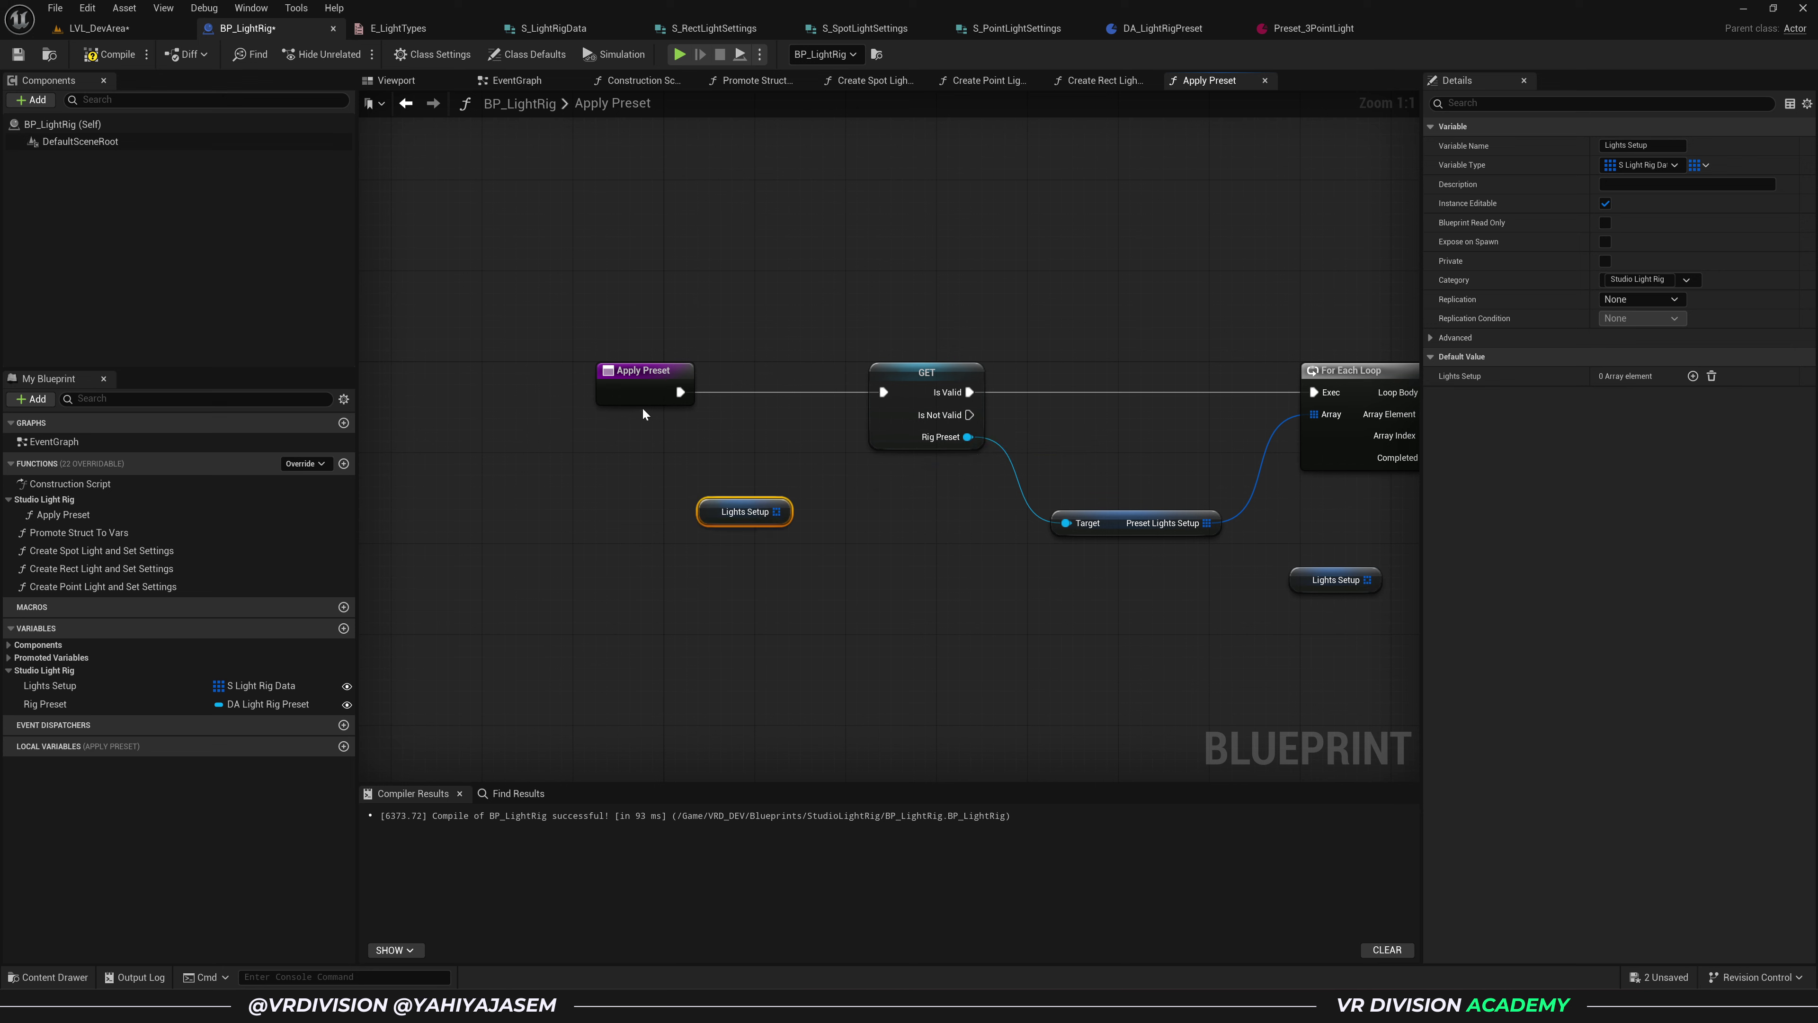
- Add a Clear node for Lights Setup between the Apply Preset entry and the Rig Preset getter, and compile the blueprint
drag(642, 401, 540, 401)
drag(716, 517, 705, 460)
text(cl)
key(Return)
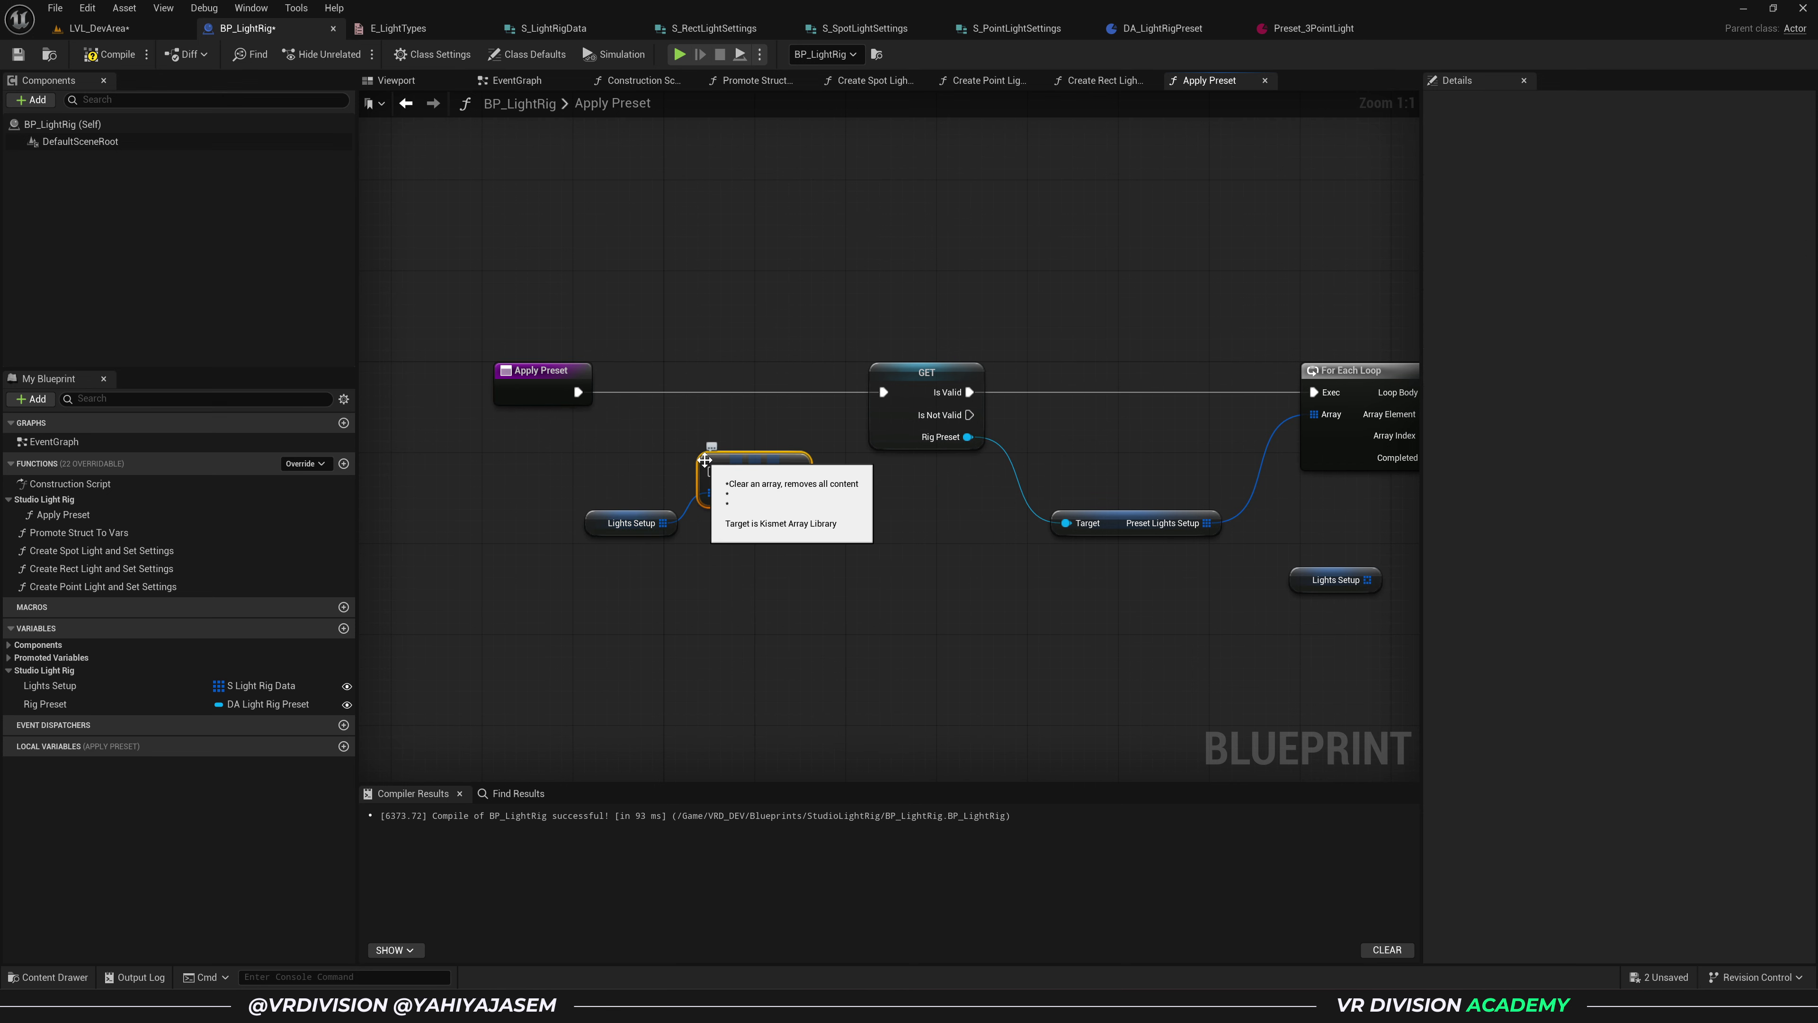
drag(579, 392, 764, 404)
drag(784, 392, 884, 392)
right_drag(934, 264, 751, 285)
scroll(751, 288, down, 1)
click(123, 58)
- Apply the preset to BP_LightRig2 in LVL_DevArea and check its Lights Setup elements
click(99, 28)
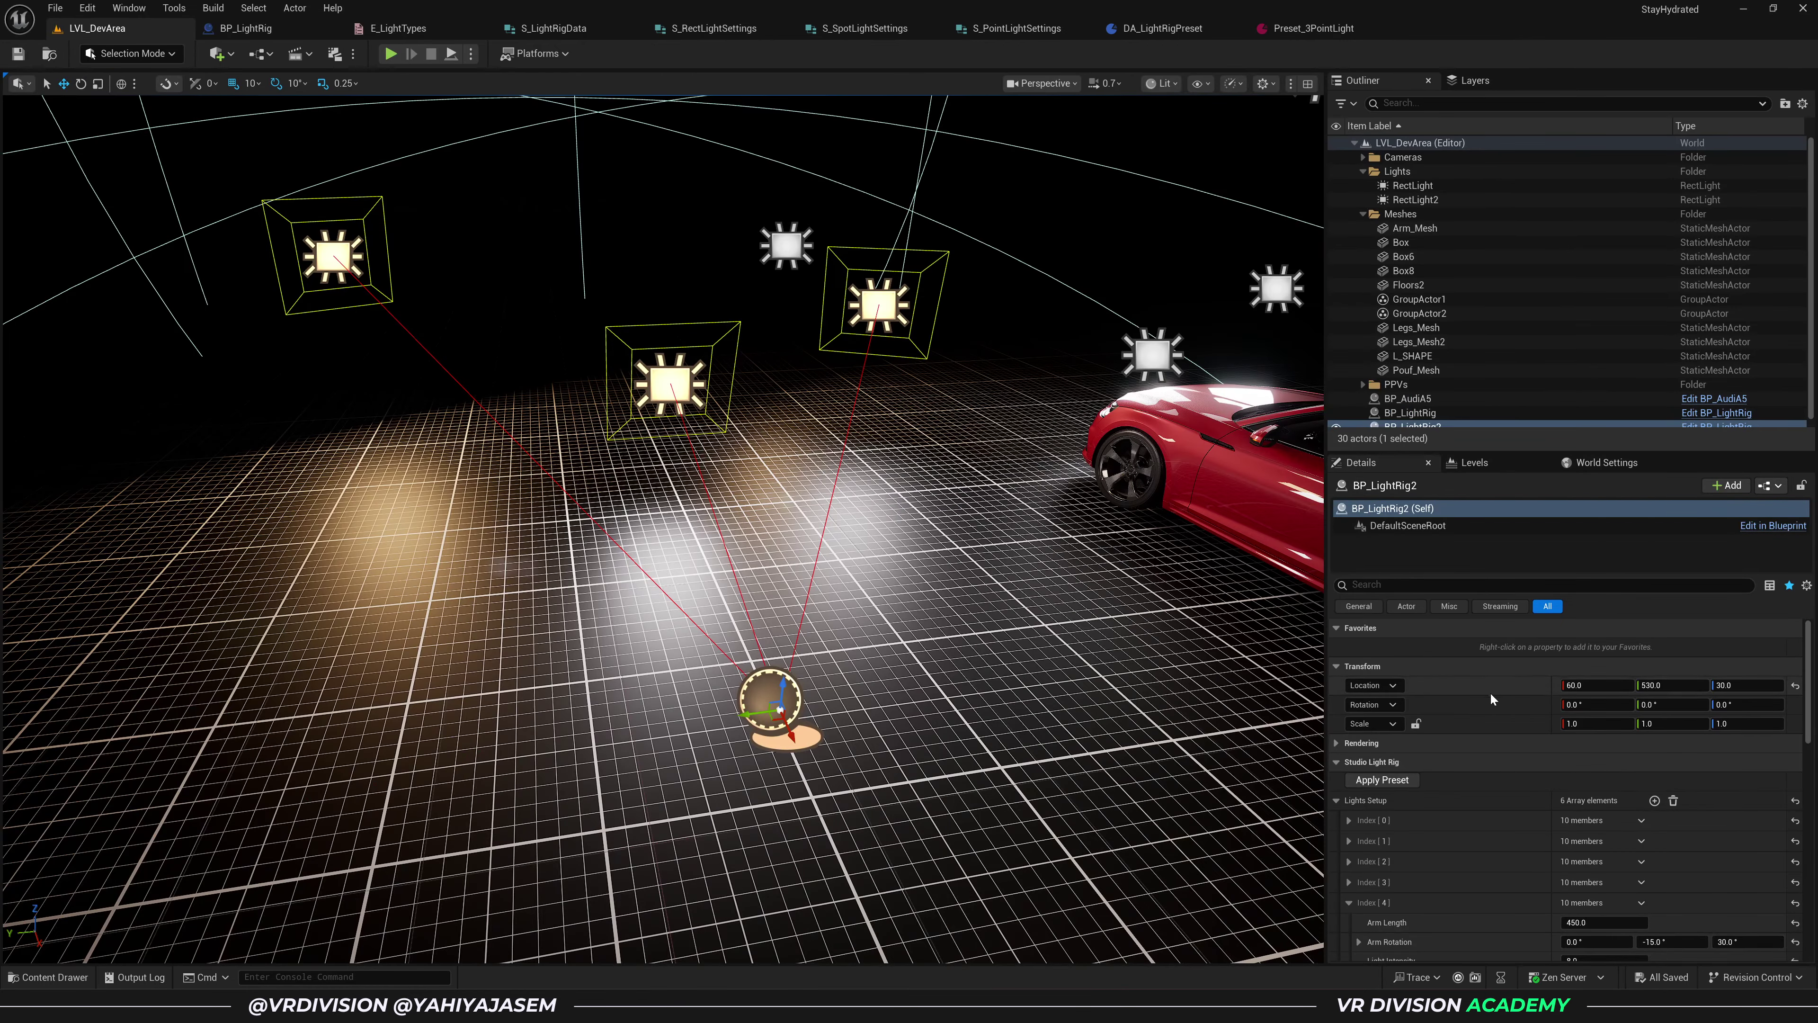
click(1371, 781)
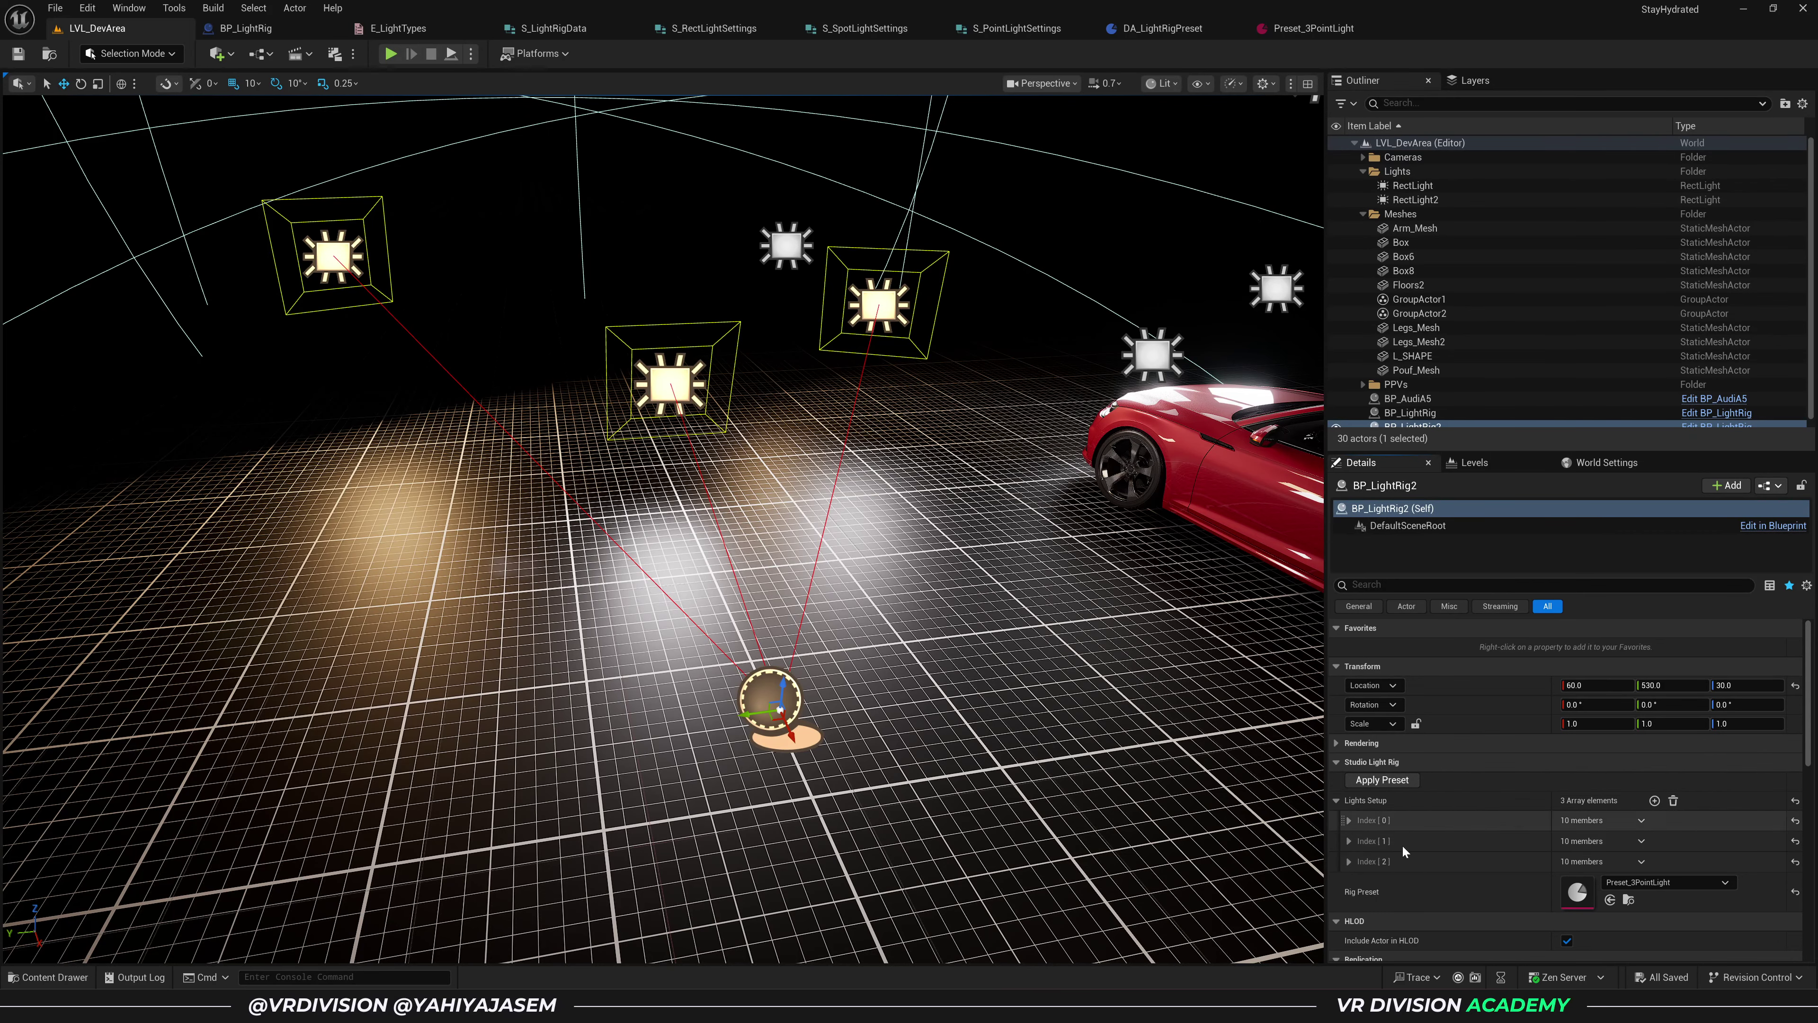
drag(750, 712, 770, 713)
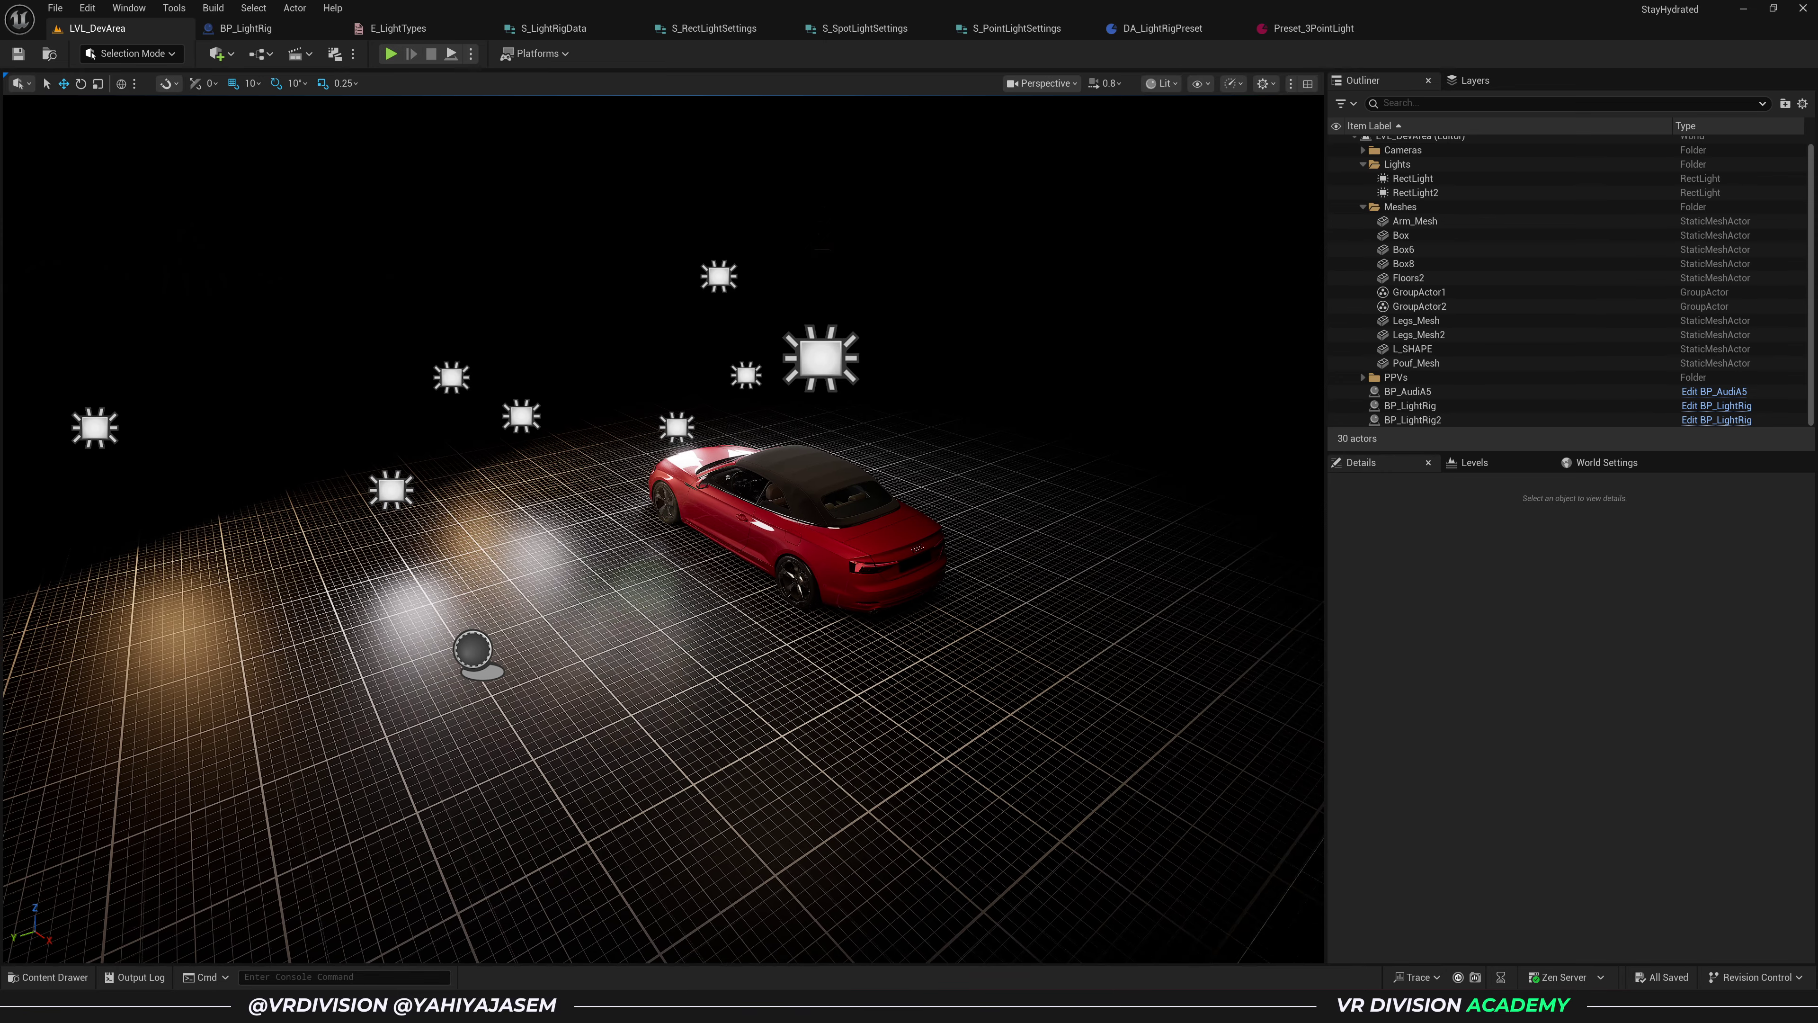
- Delete BP_LightRig2, RectLight and RectLight2 from the level
right_drag(496, 429, 486, 432)
click(436, 476)
key(Delete)
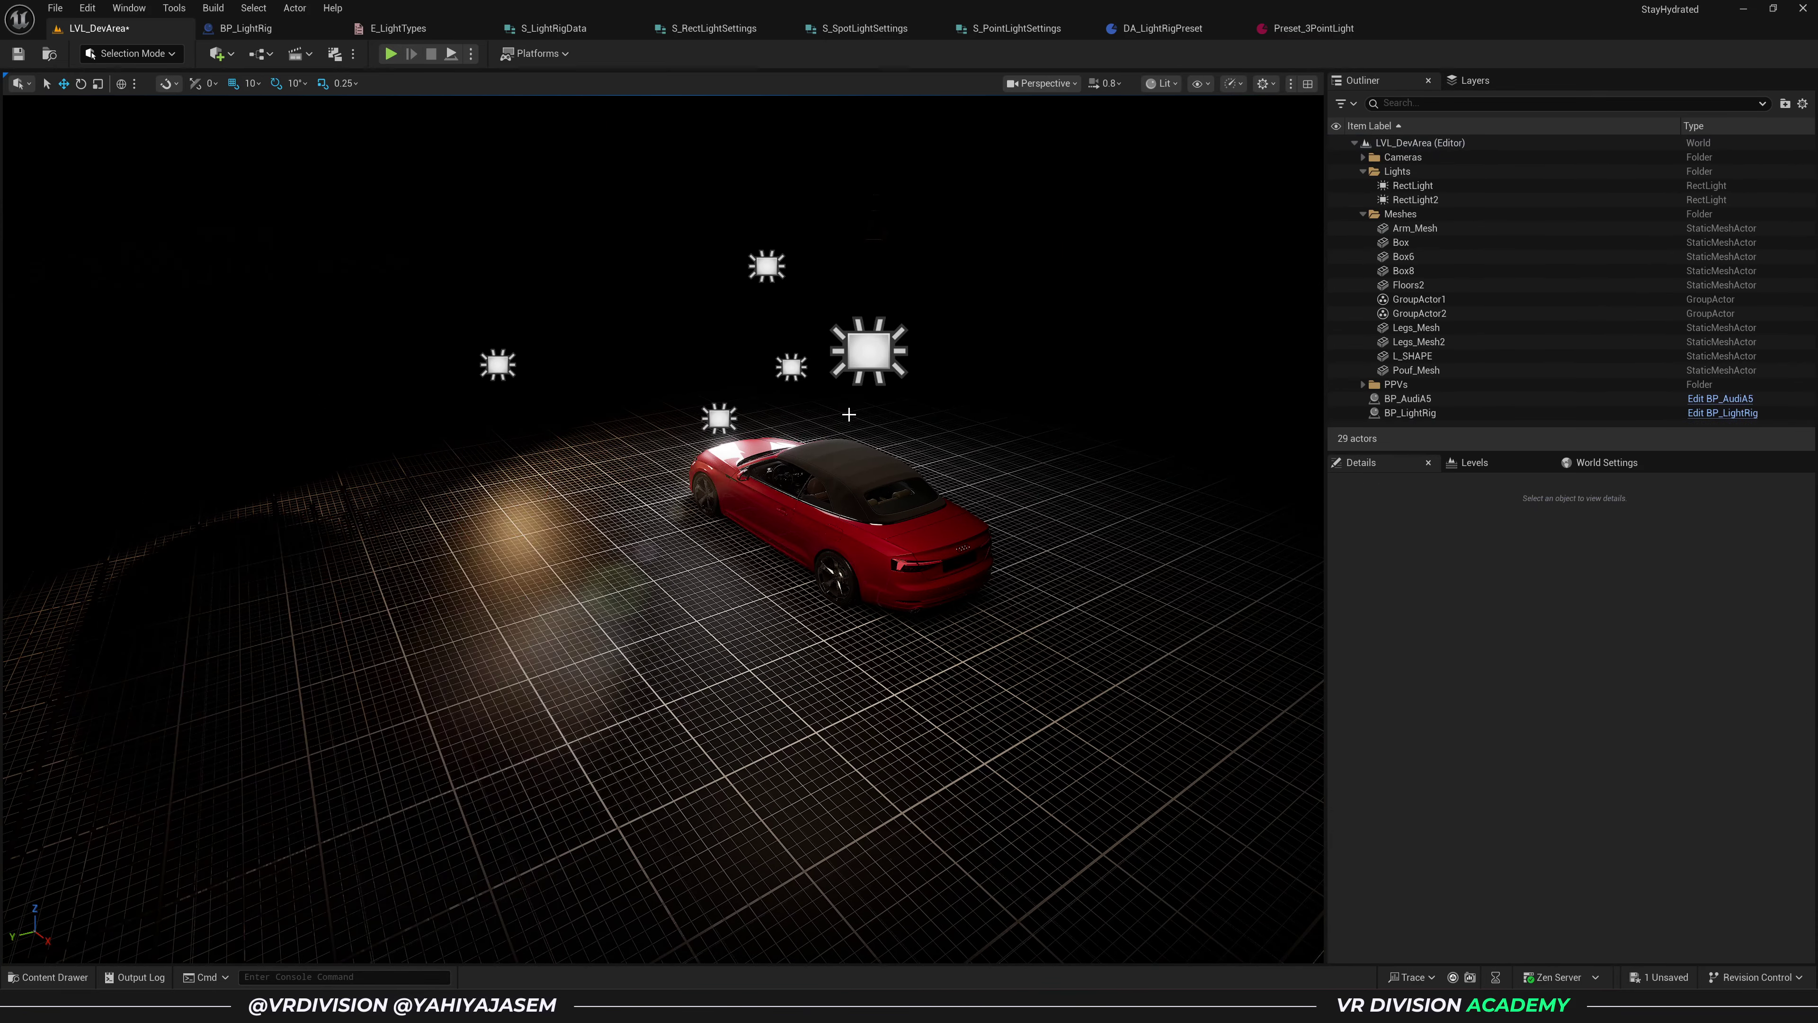
click(843, 357)
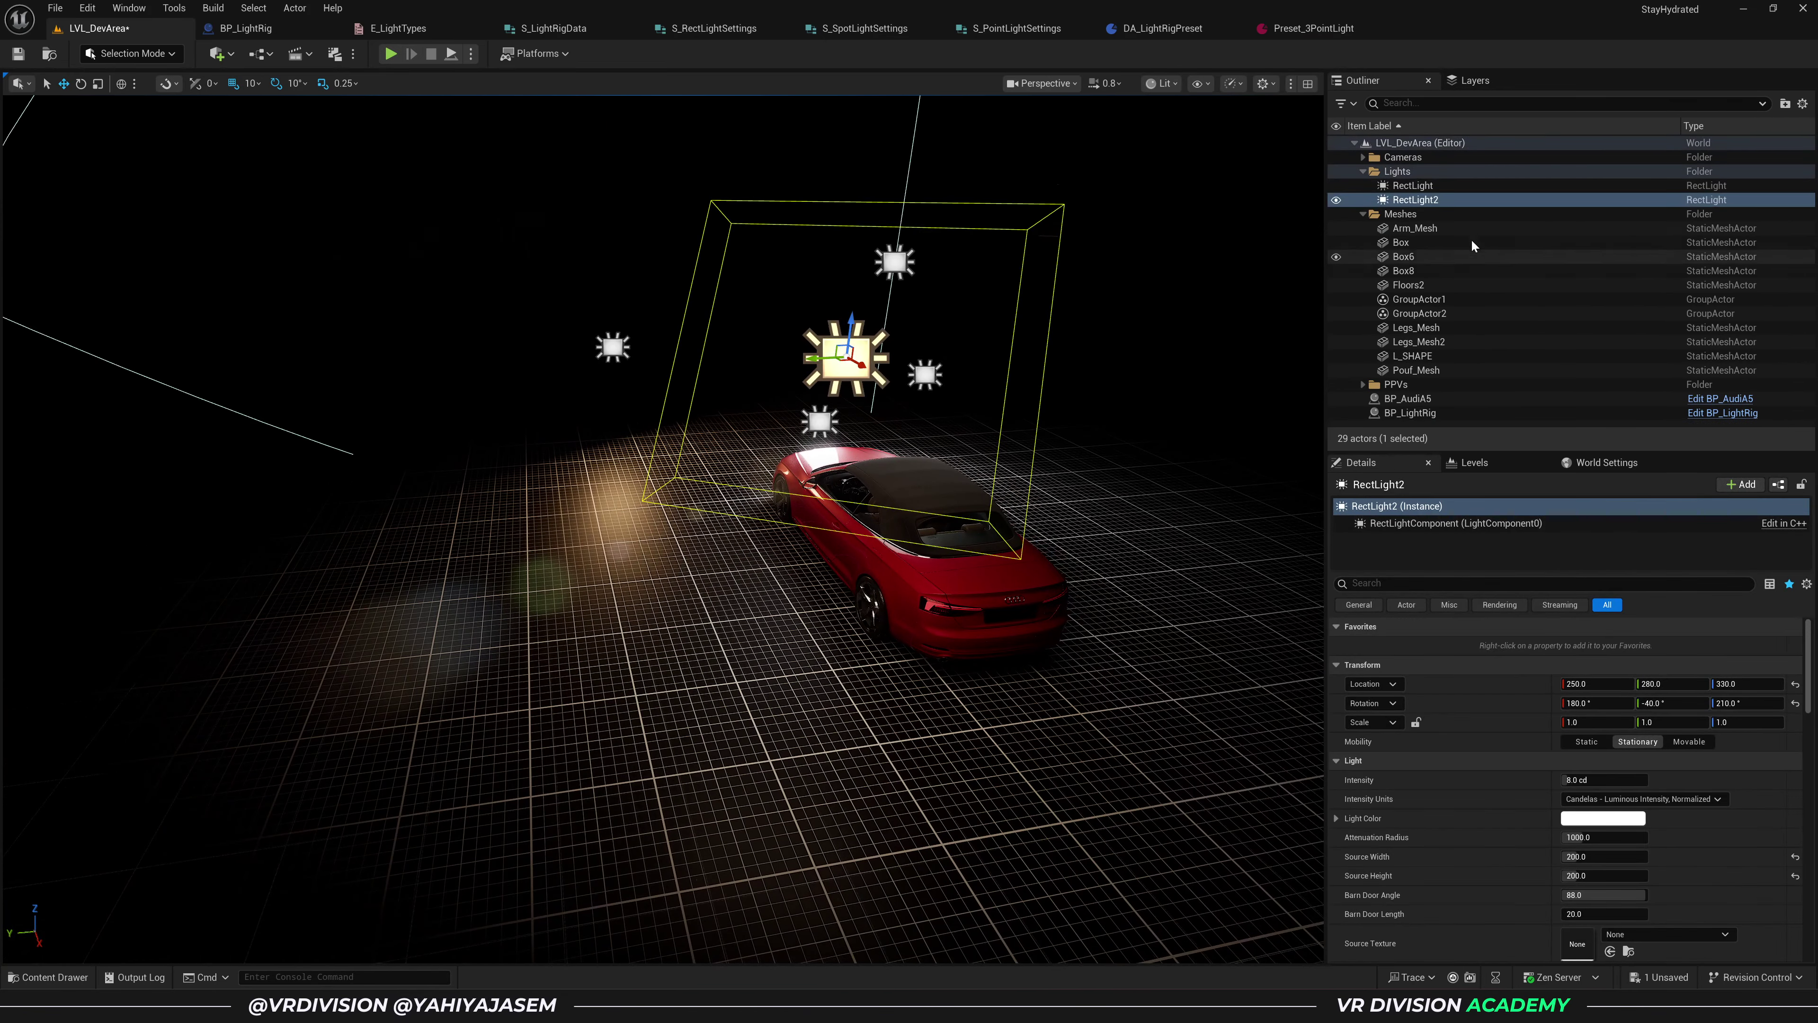
ctrl+click(1418, 186)
key(Delete)
- Compare the car's lighting with BP_LightRig hidden and shown in game view, and undo the last scene change
double_click(1411, 384)
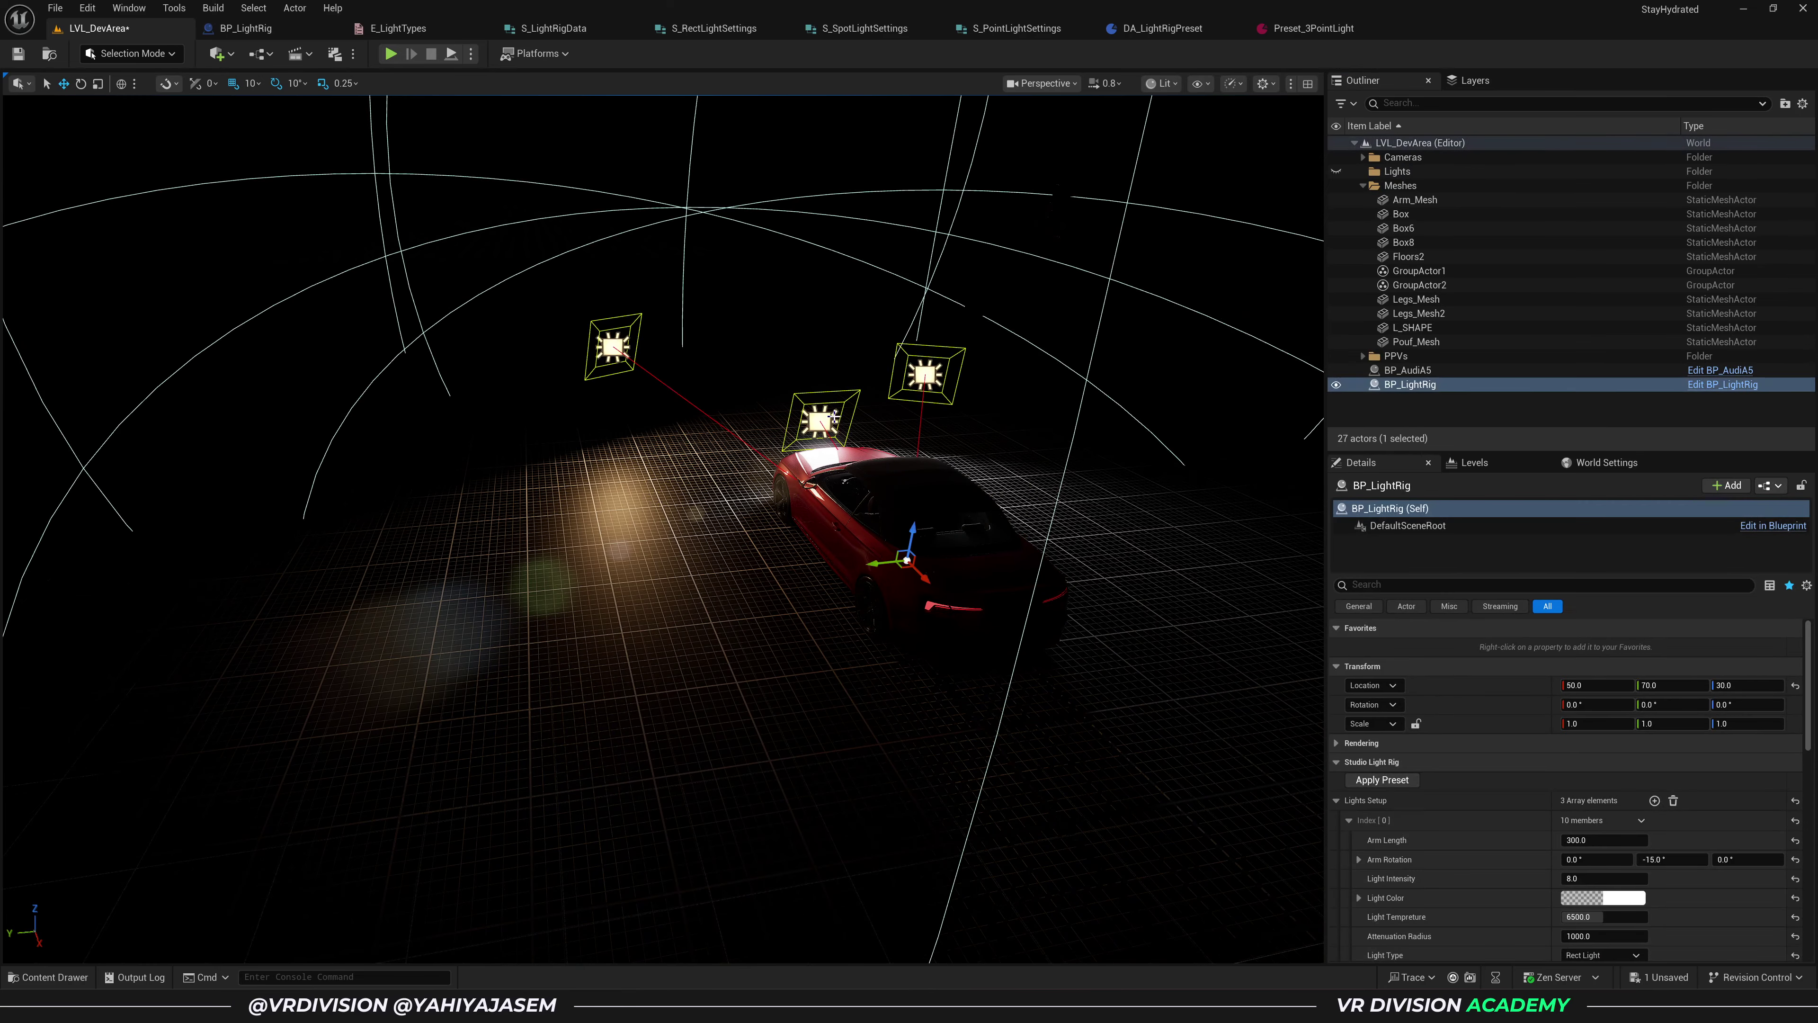
click(1335, 384)
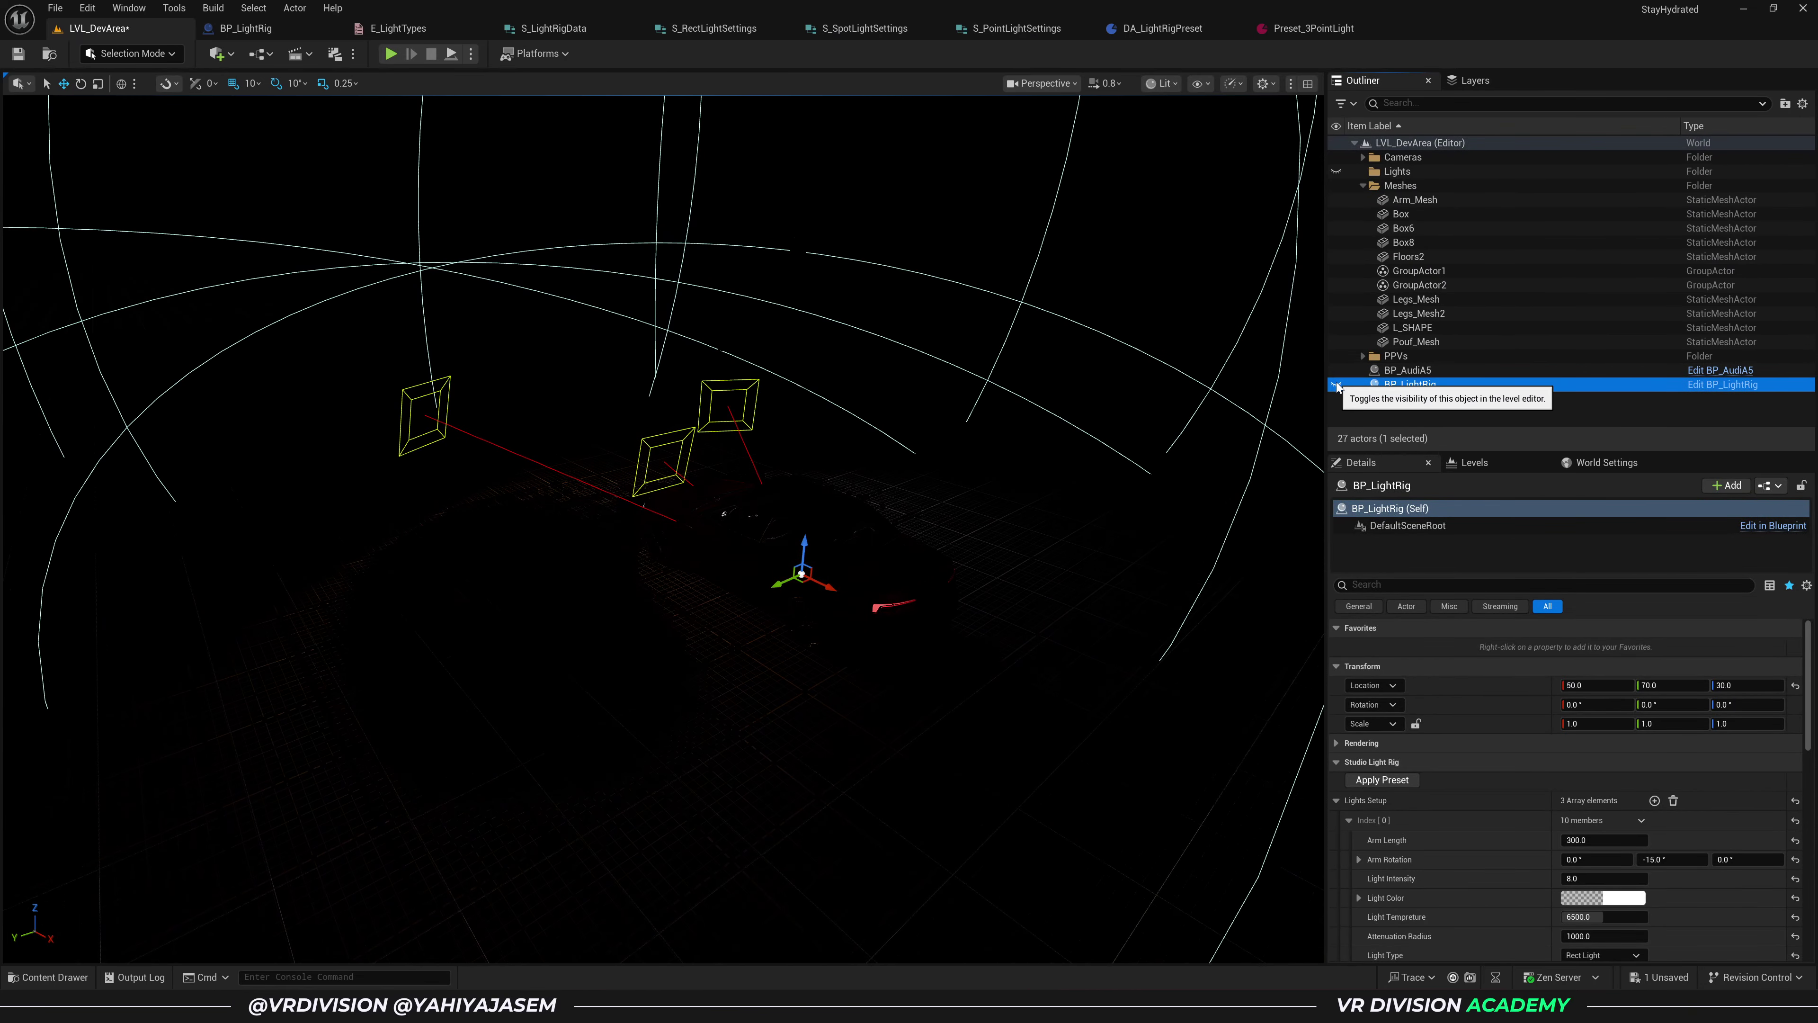
right_drag(1100, 437, 1105, 433)
key(g)
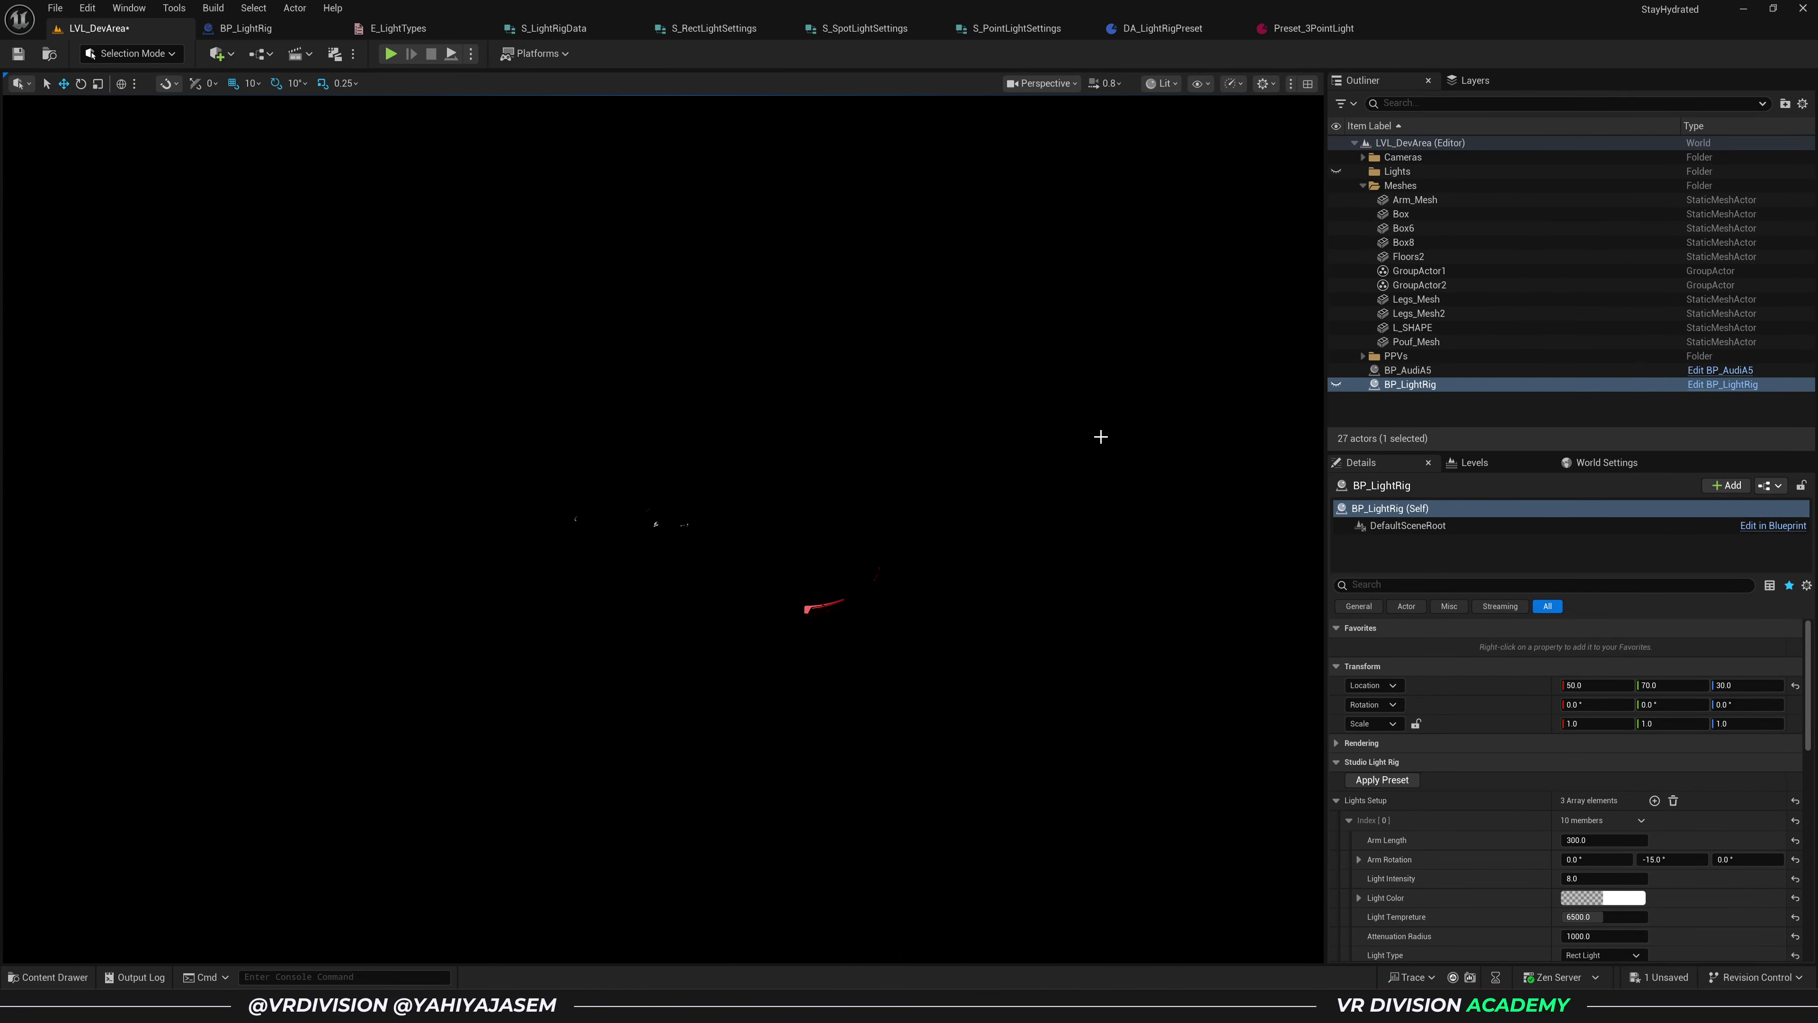
key(ctrl+h)
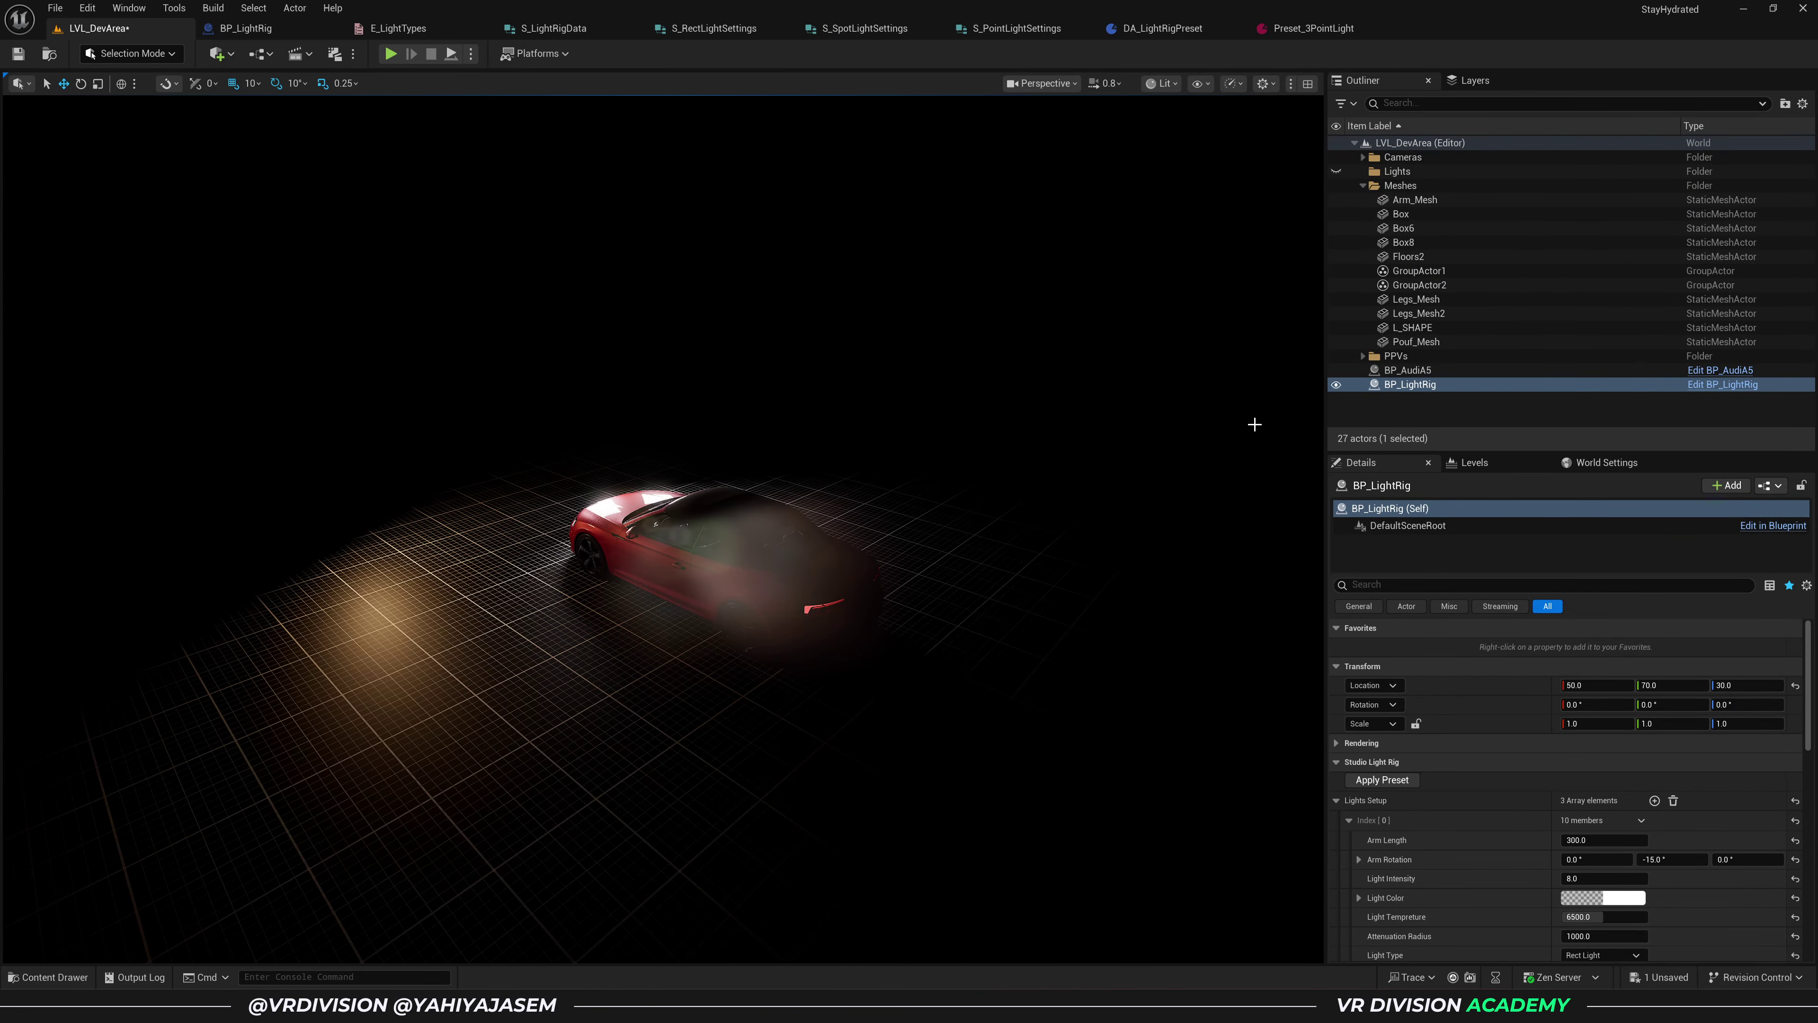
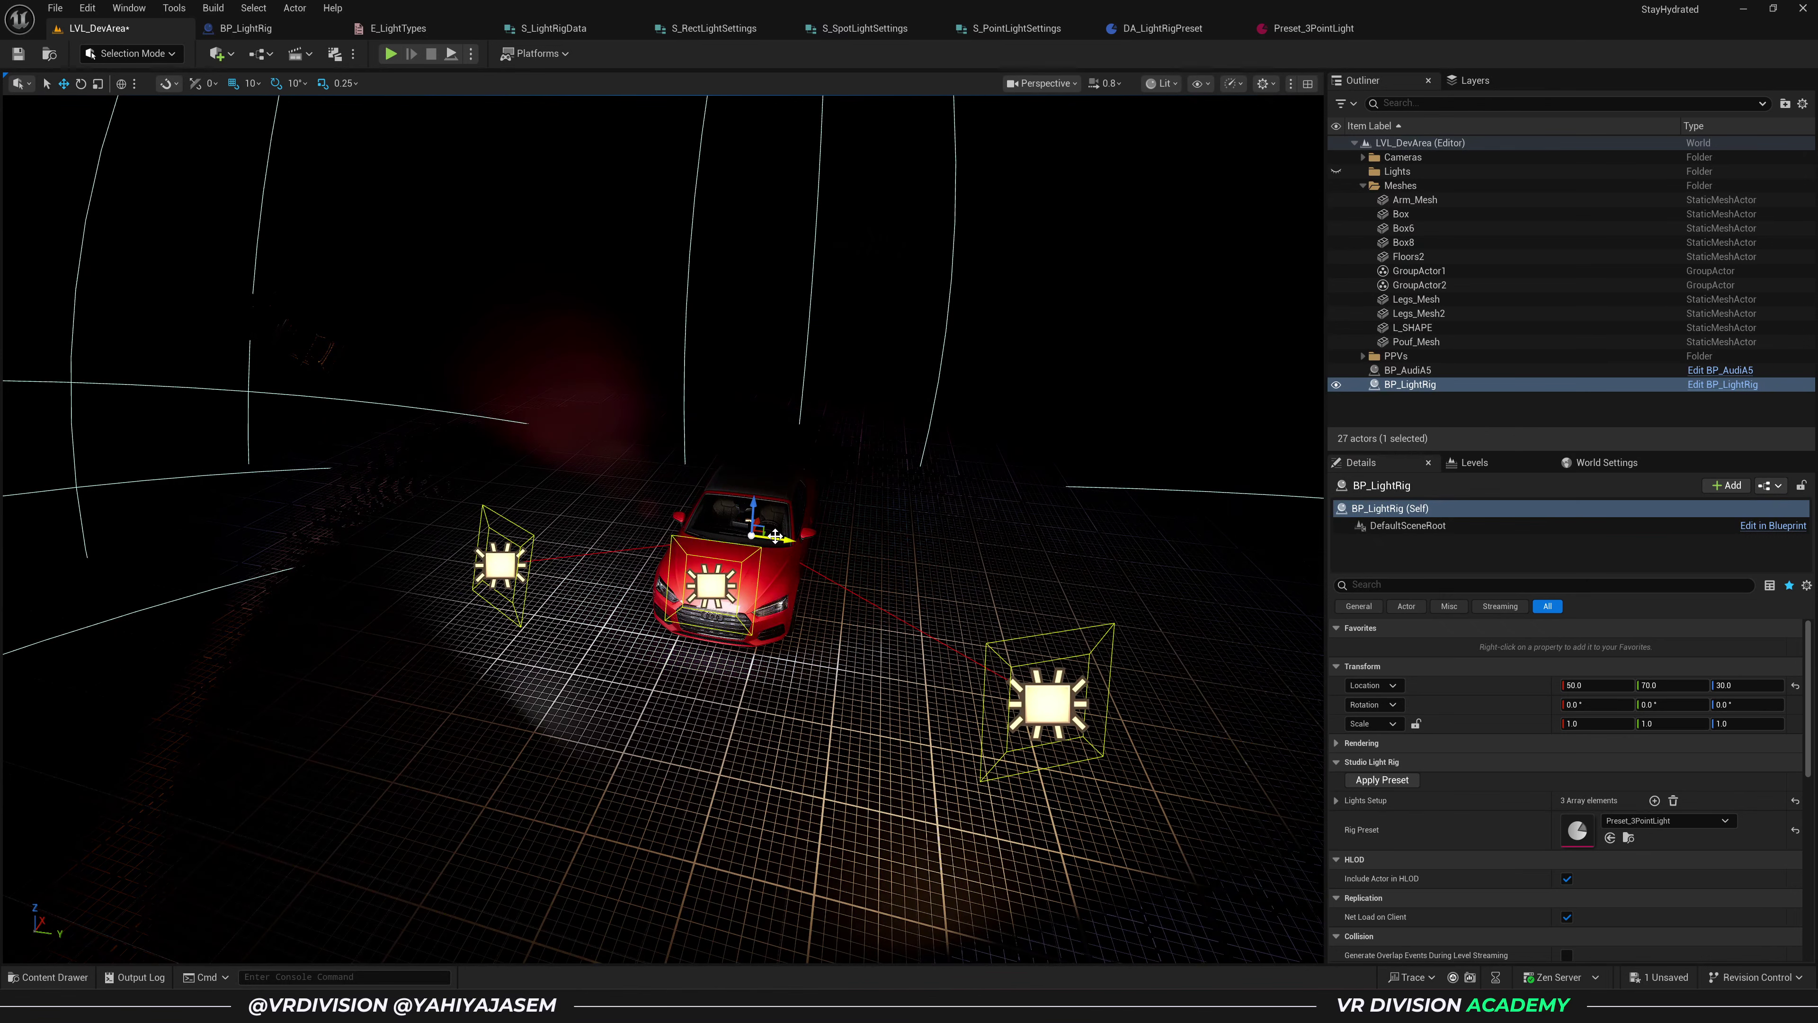
key(ctrl+z)
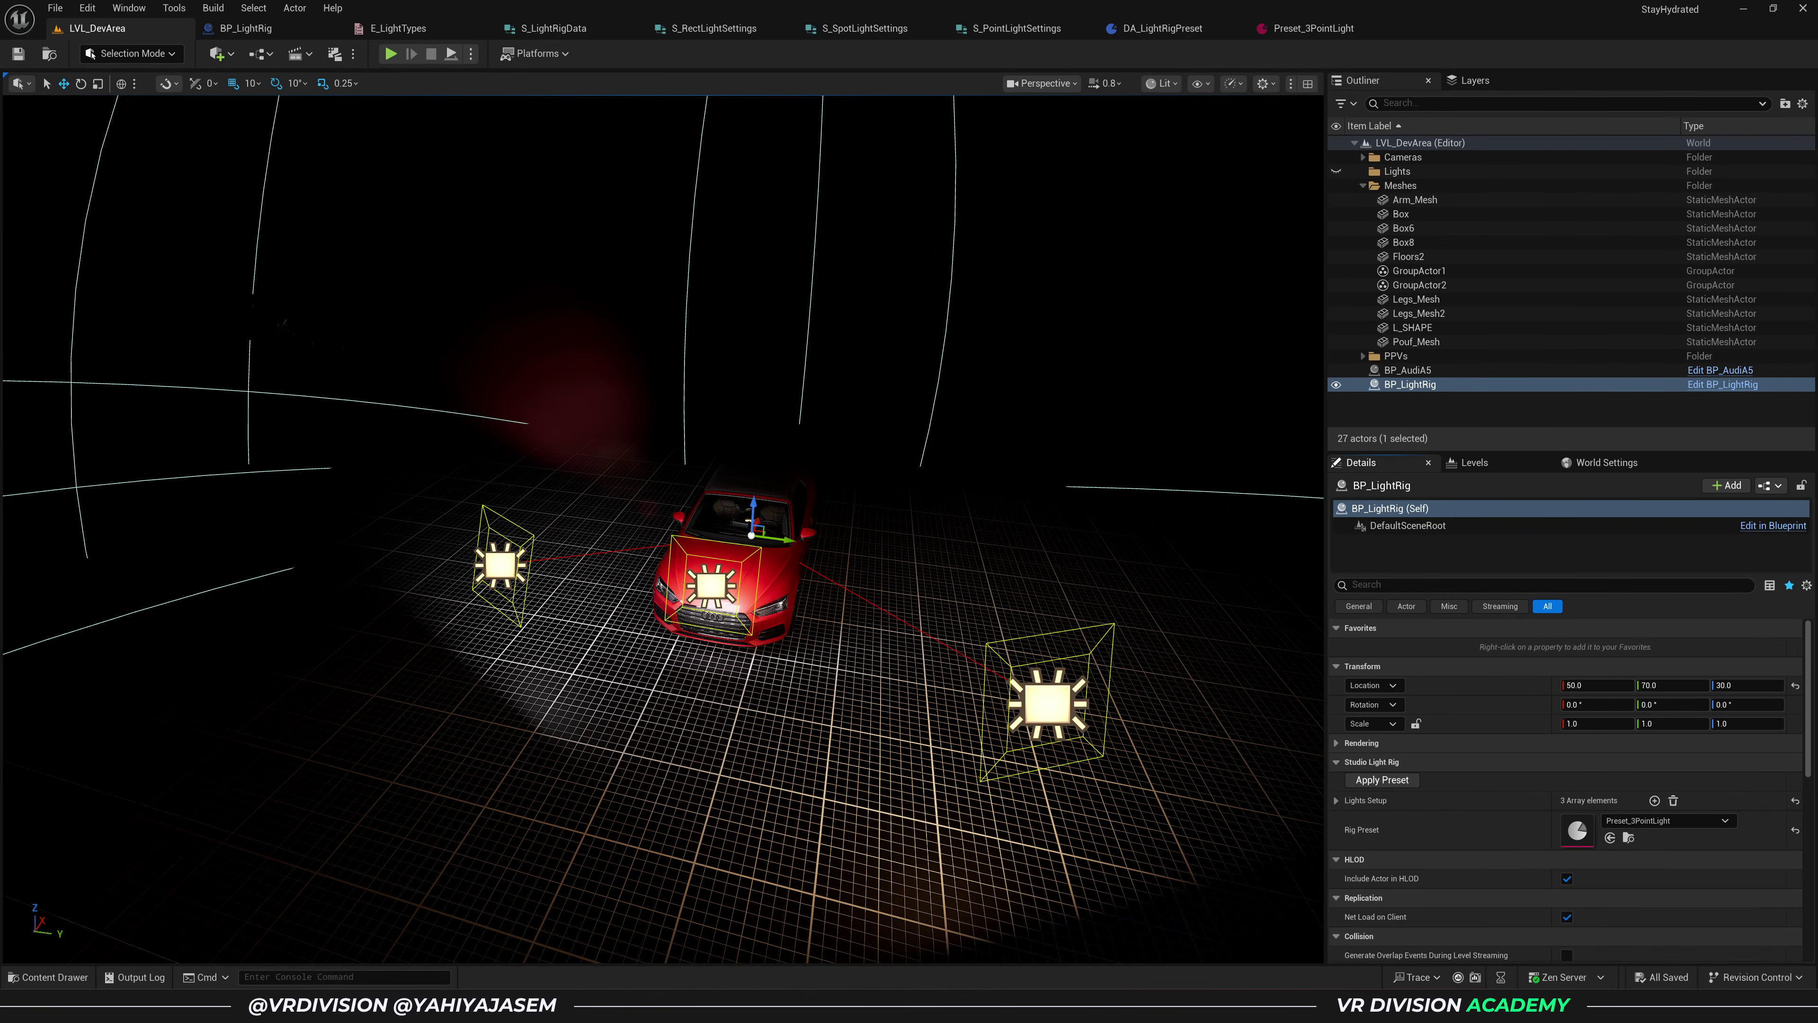
- Add an instance-editable Boolean variable named Refresh Settings to the Studio Light Rig category of the BP_LightRig blueprint
key(ctrl+e)
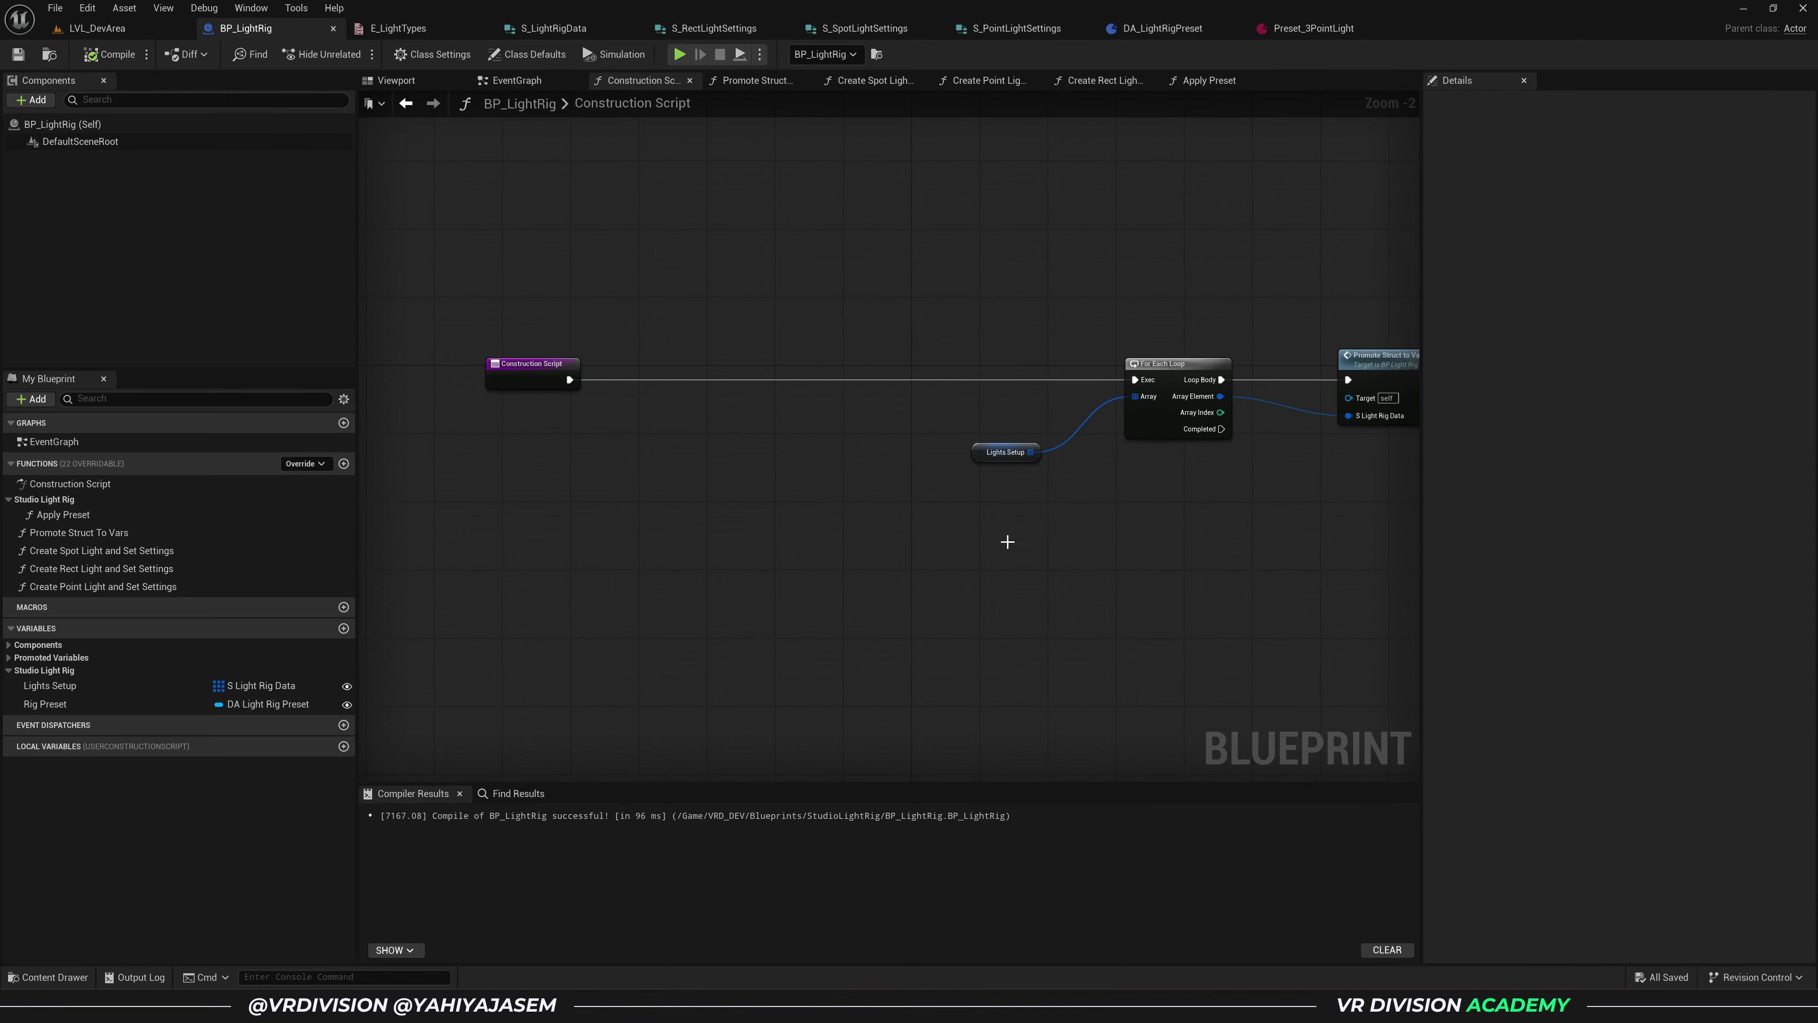
click(343, 628)
text(Refresh S)
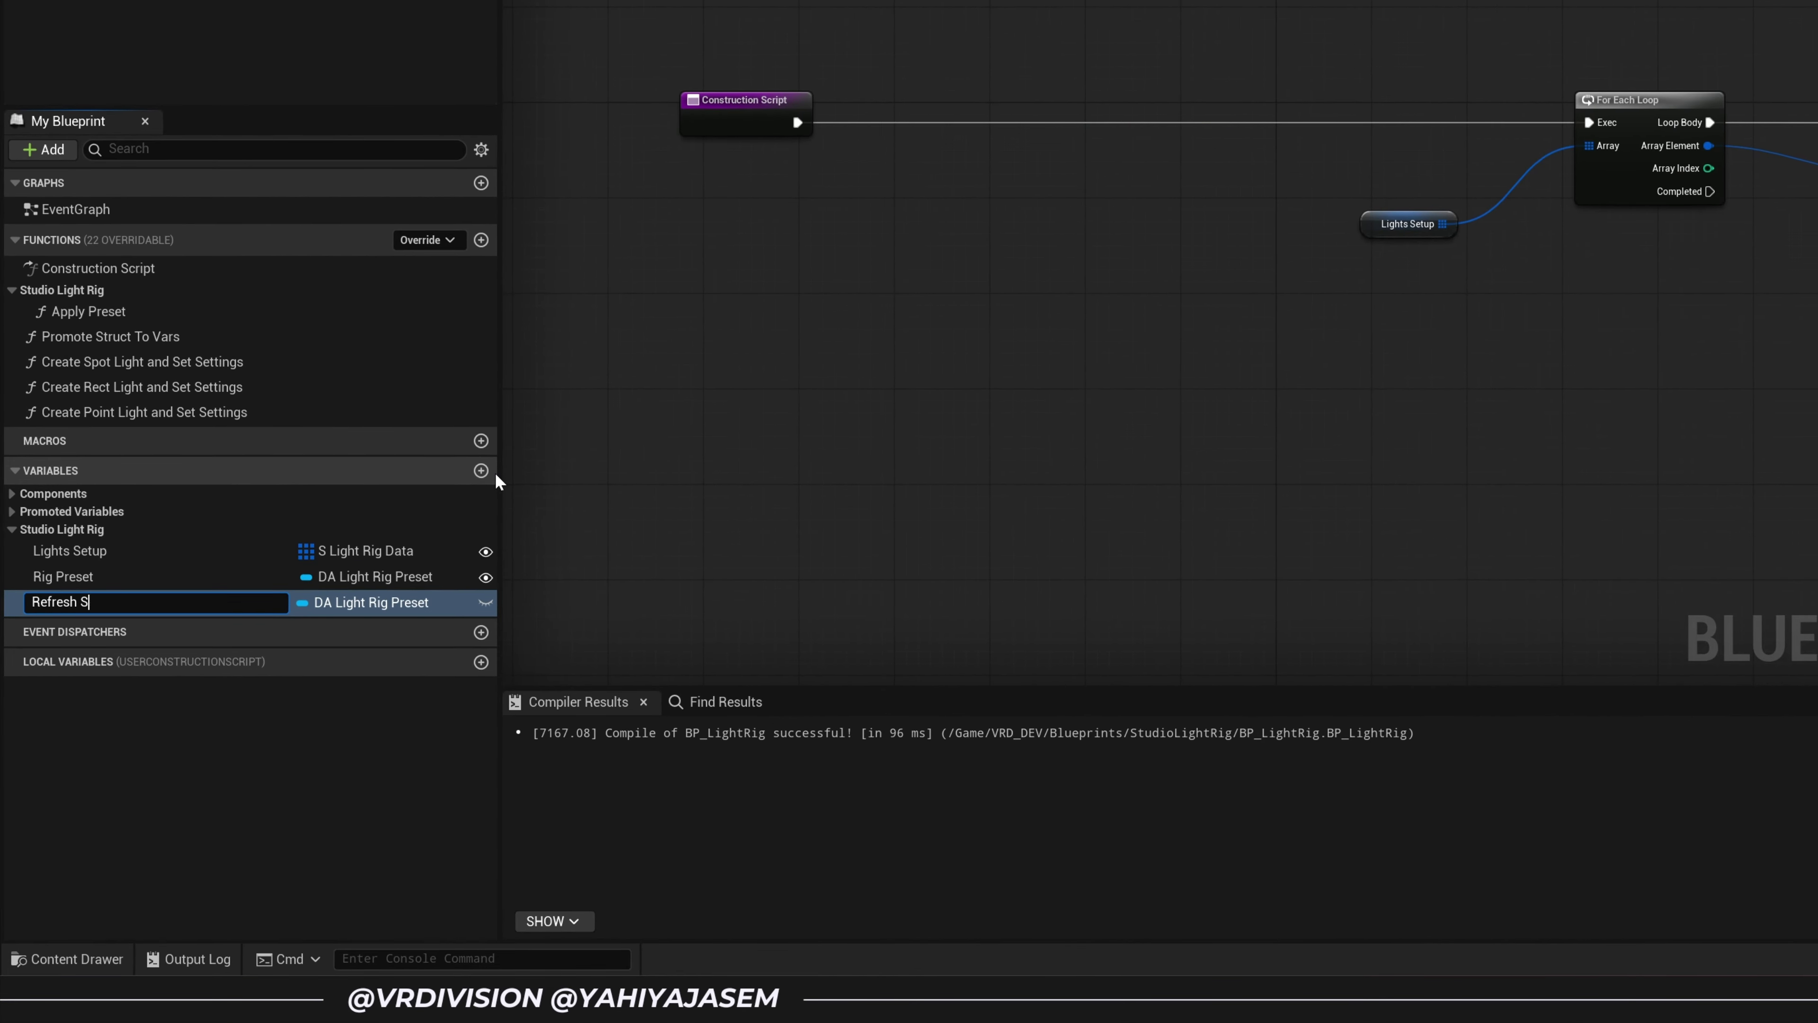
text(ettings)
key(Return)
click(336, 606)
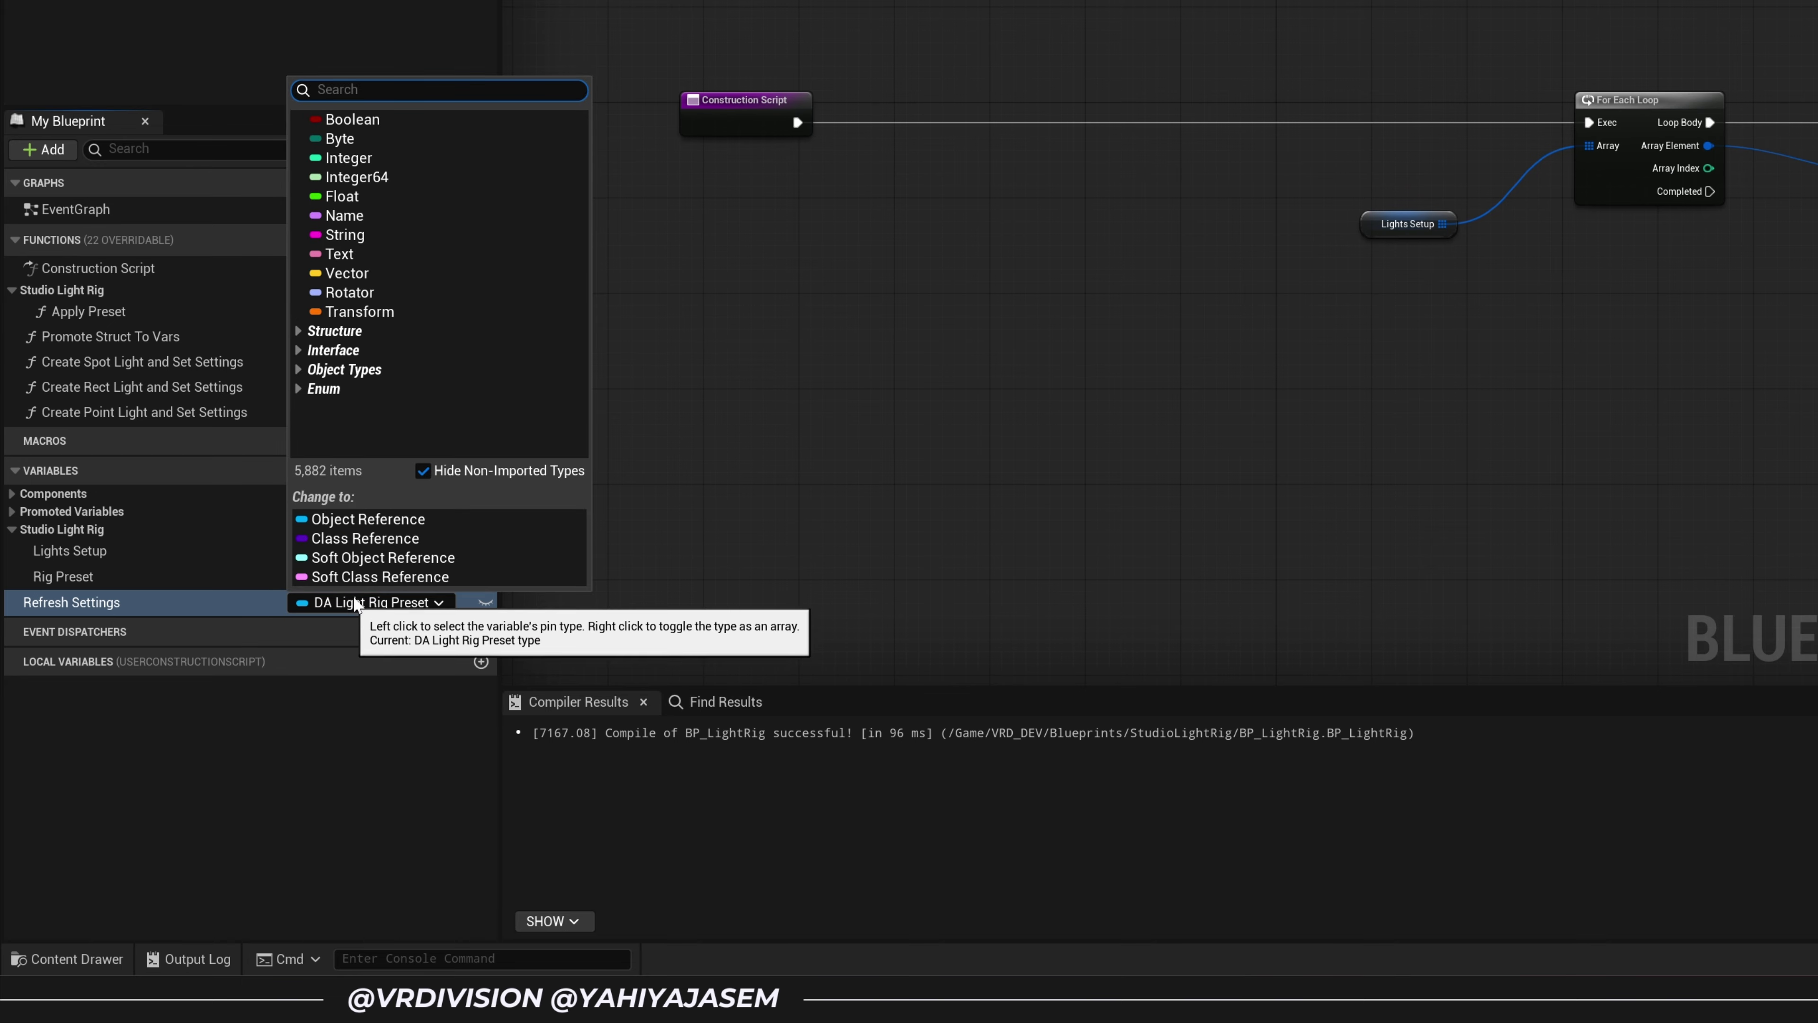
click(392, 119)
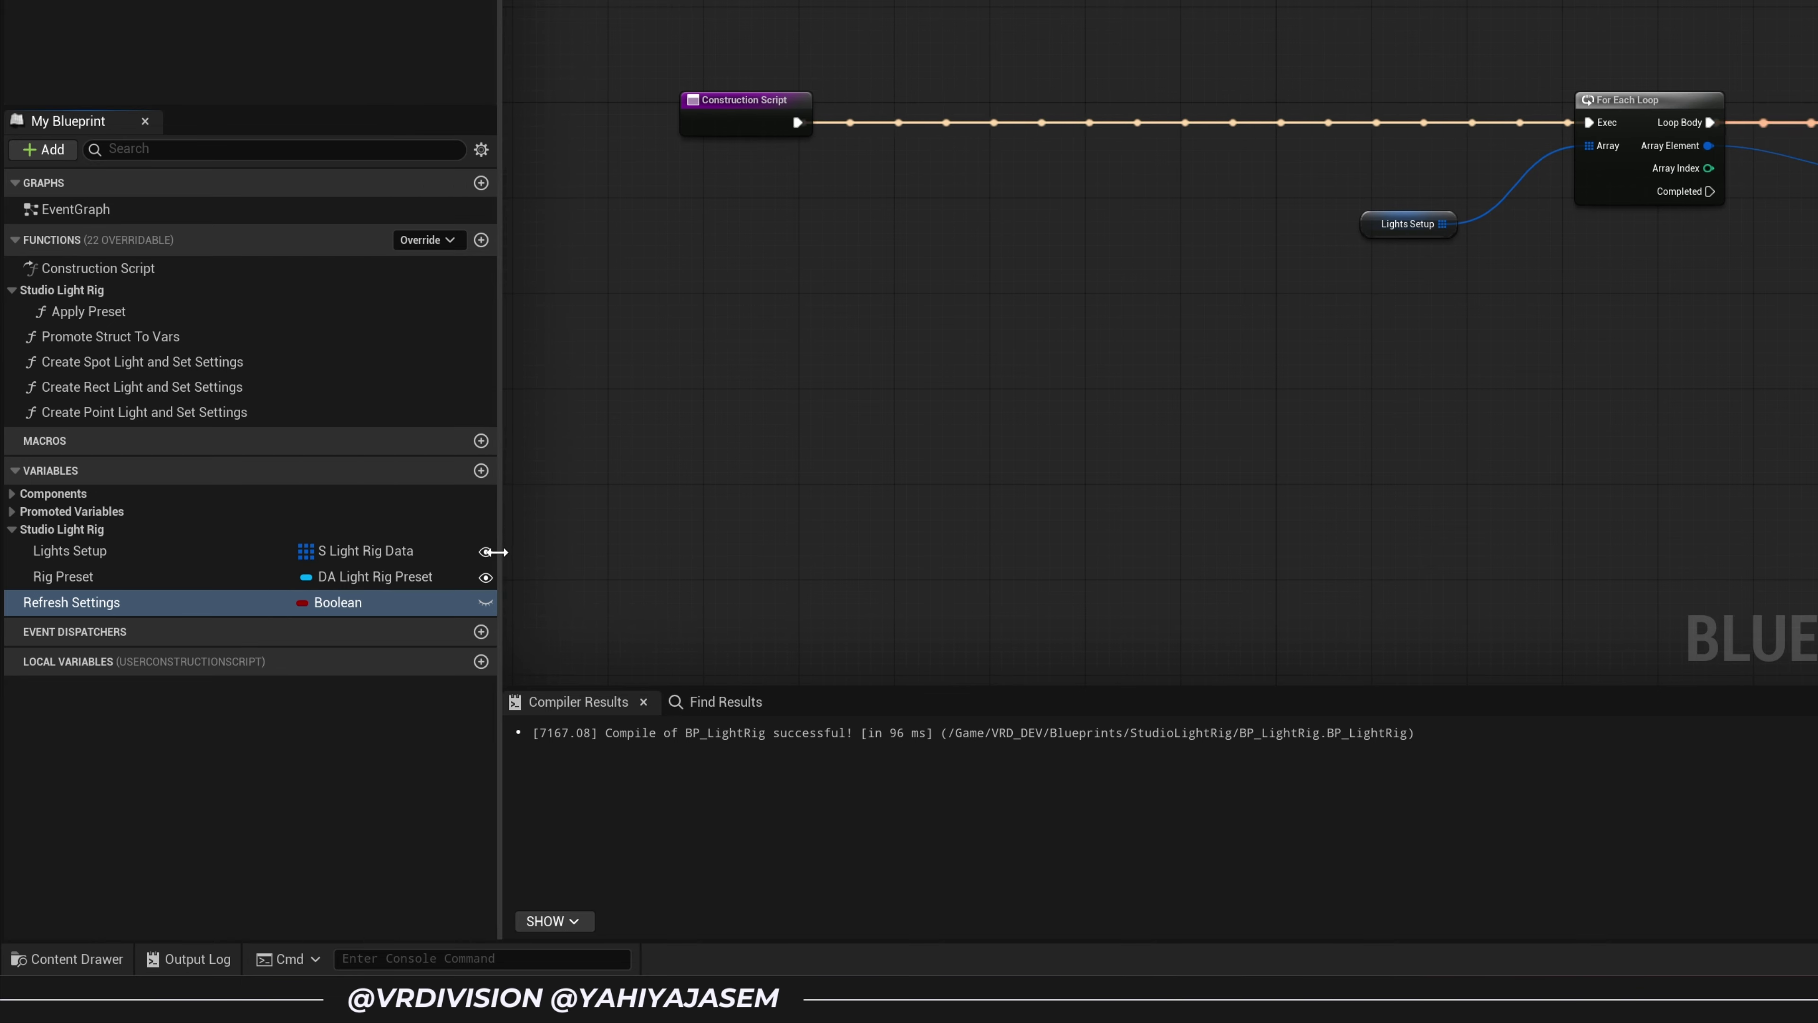
drag(106, 597, 71, 530)
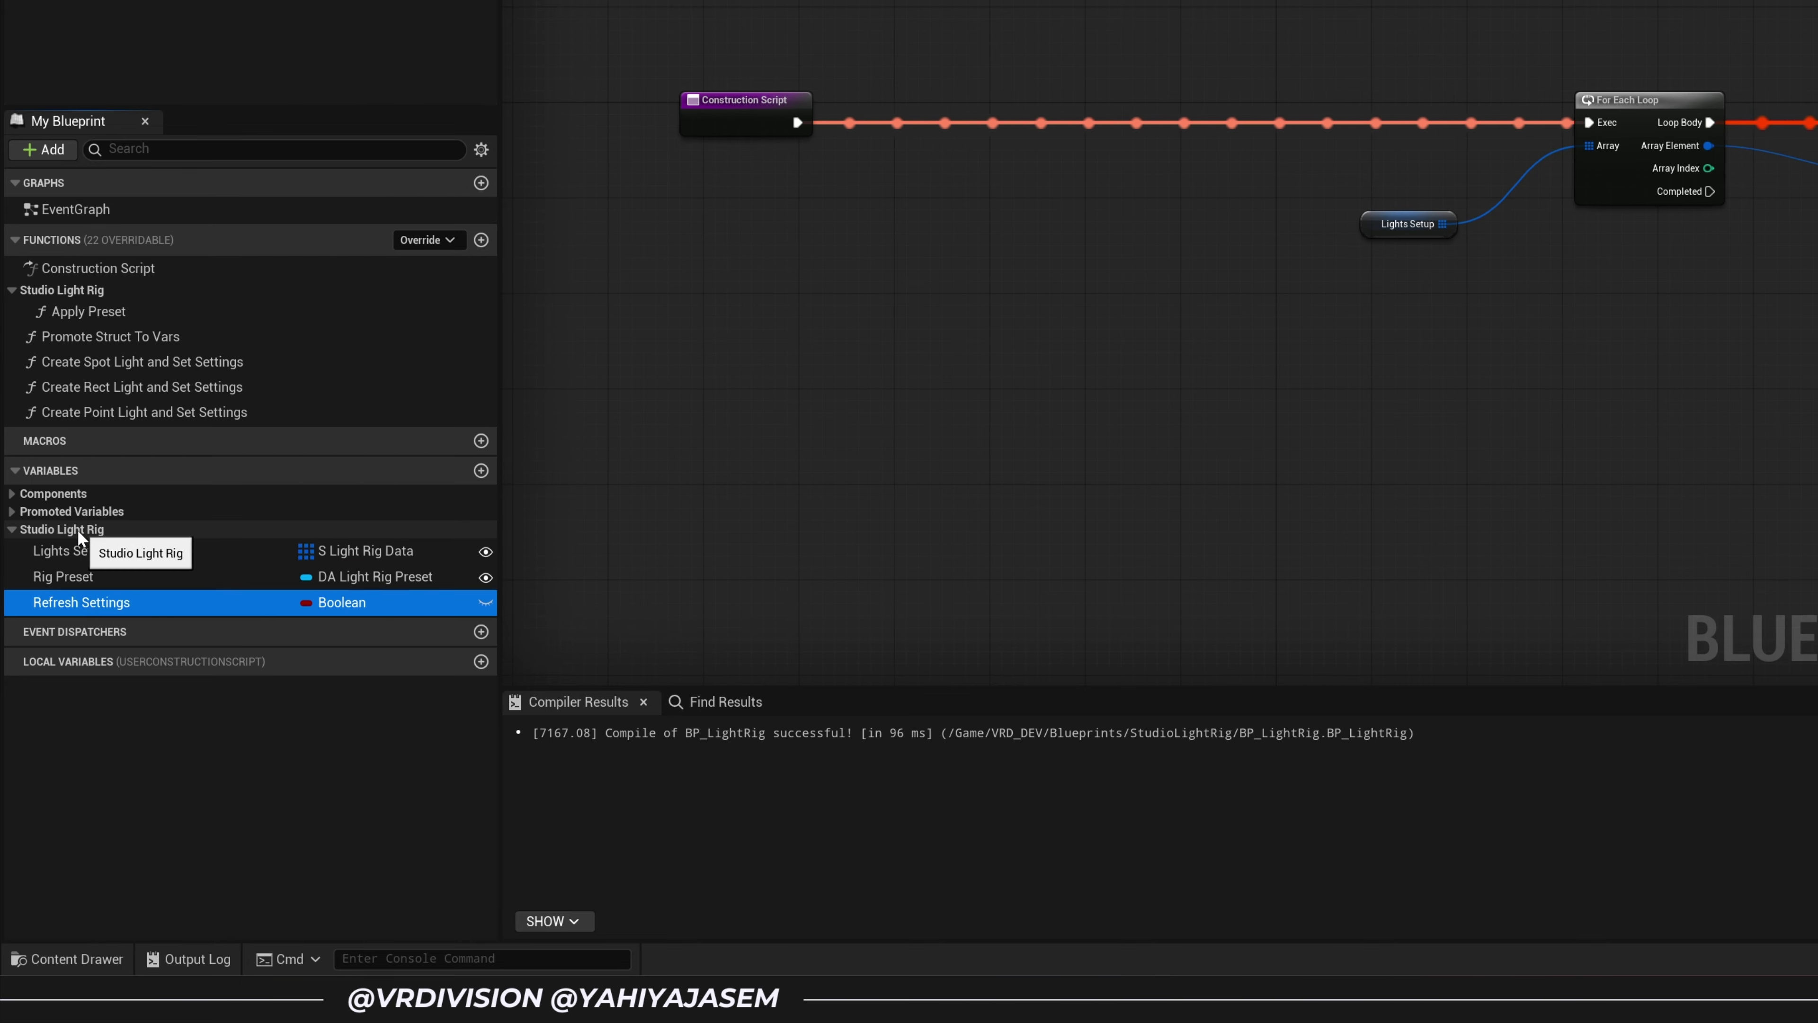
click(485, 603)
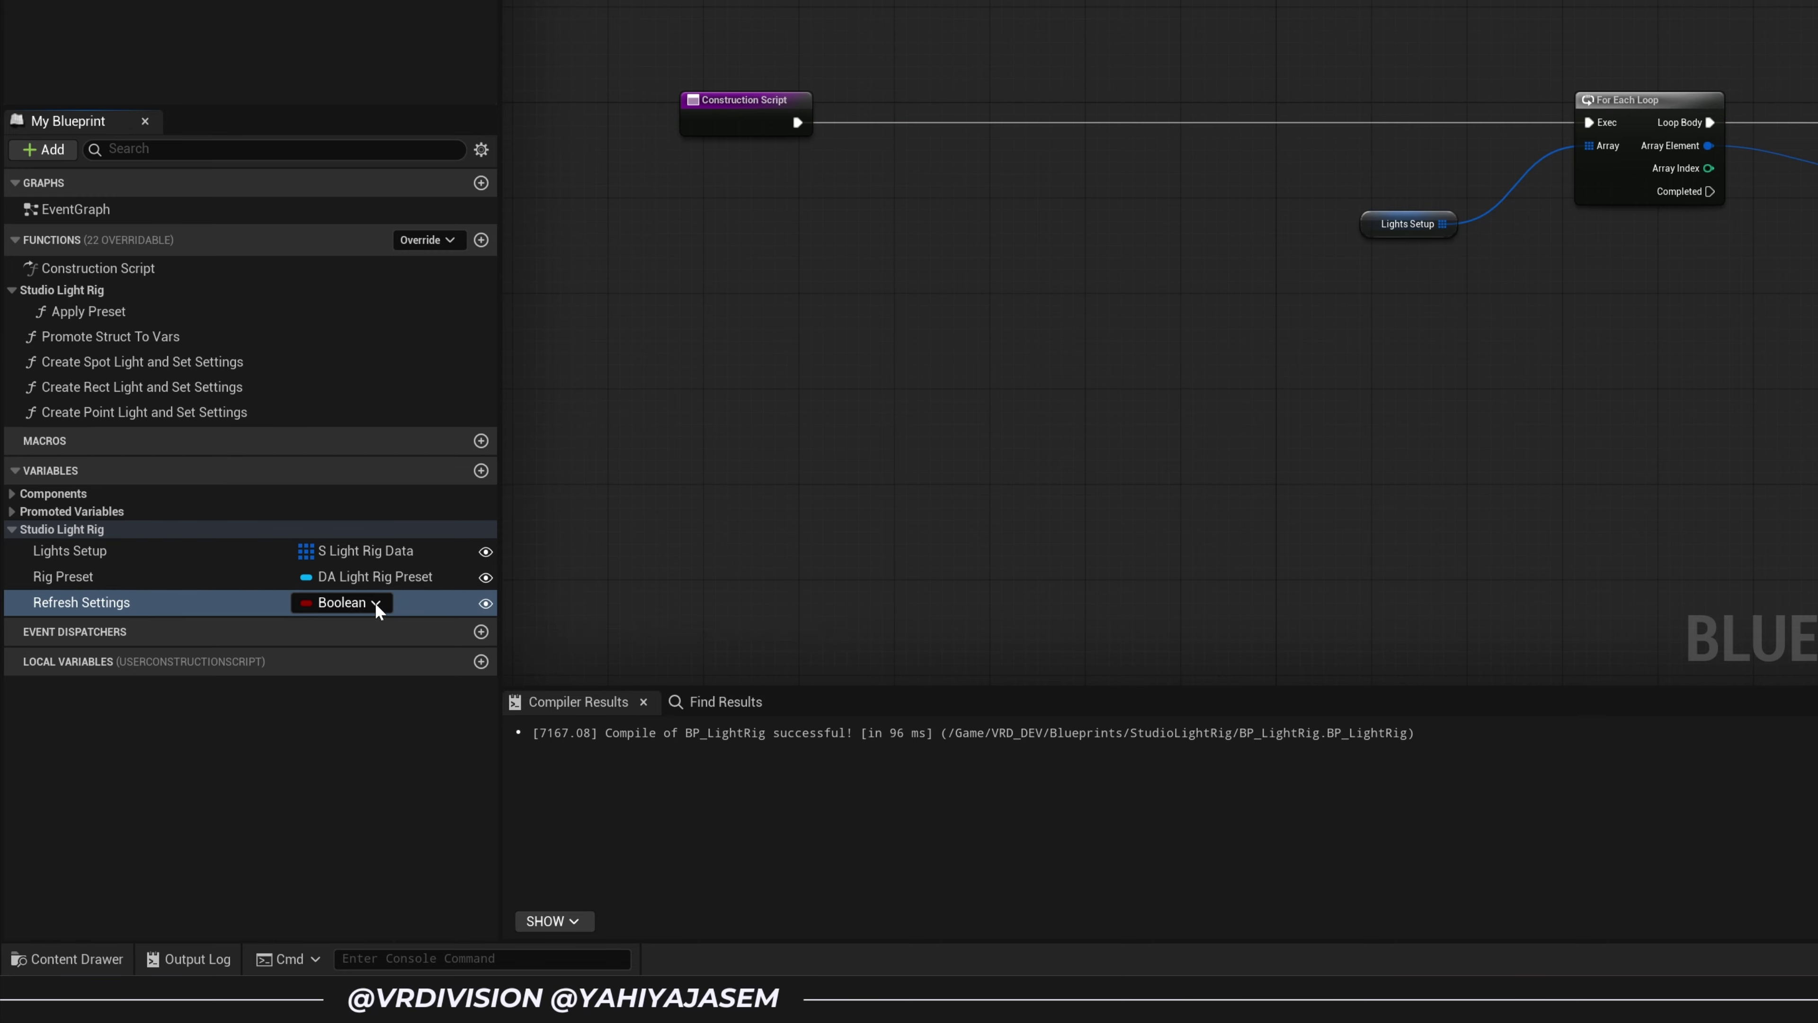
- Move Refresh Settings to the top of the Studio Light Rig category and connect its getter to a new Branch condition in the Construction Script
drag(167, 605, 134, 548)
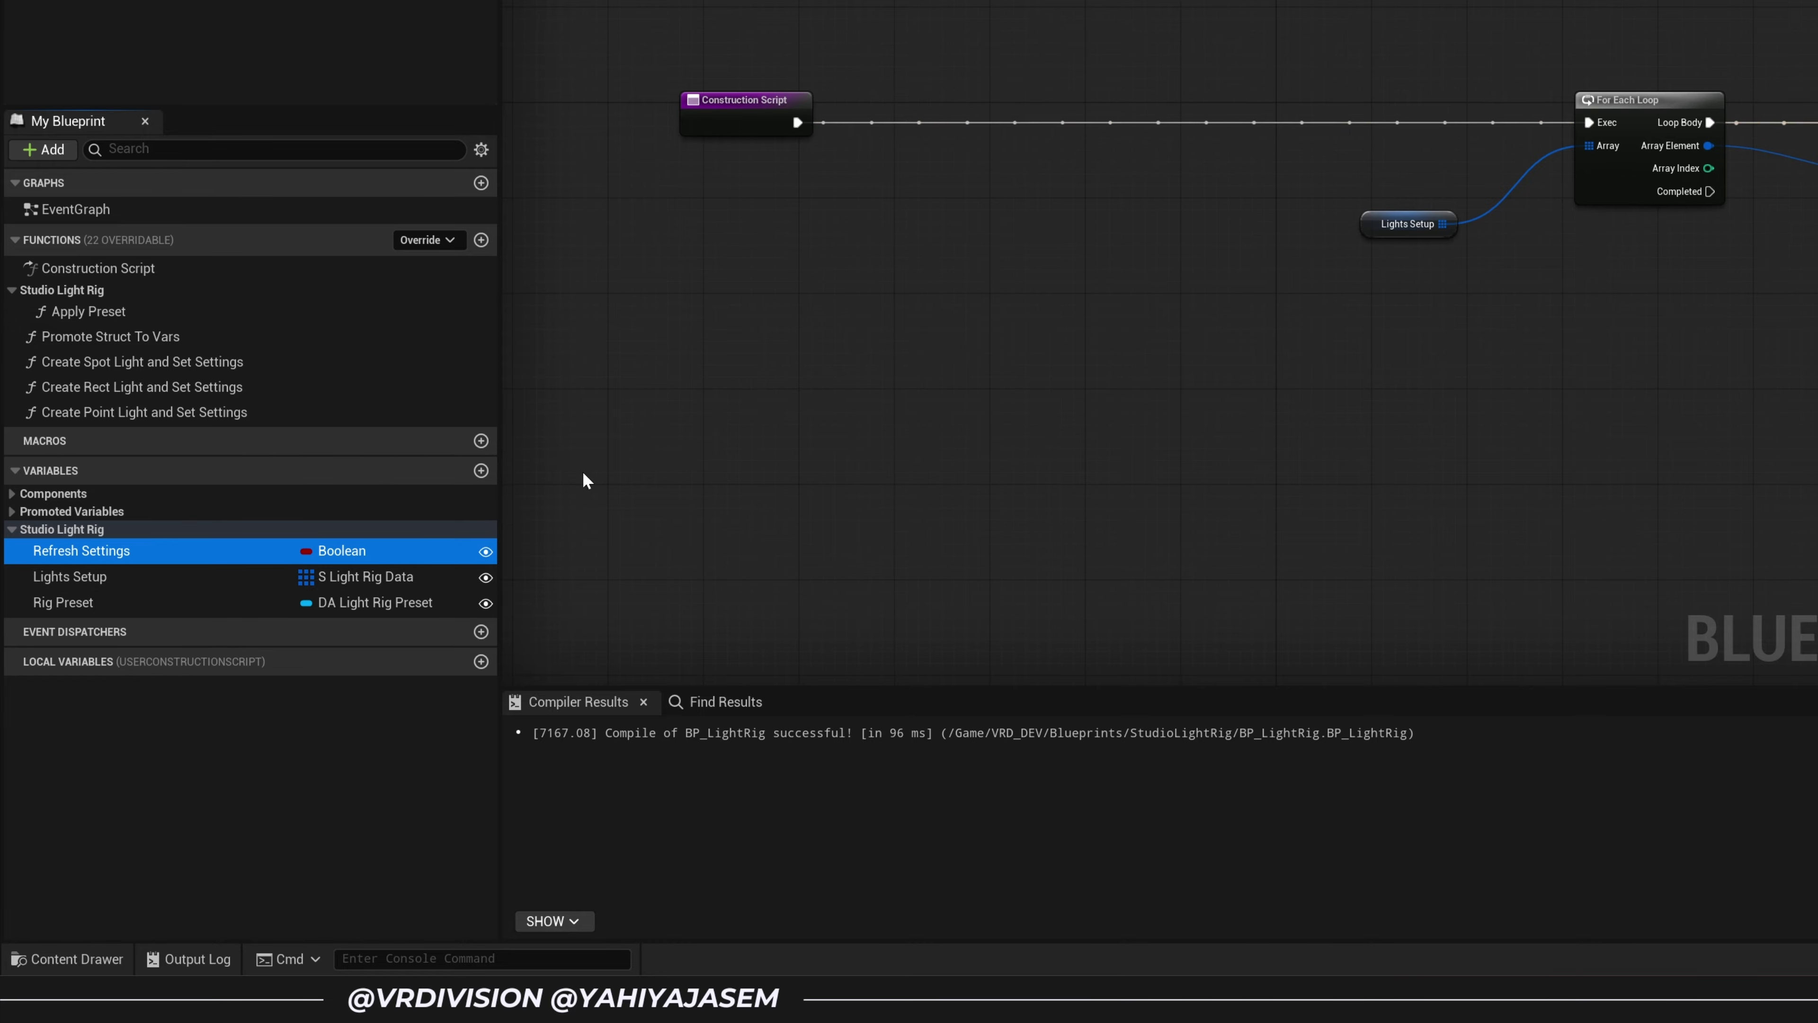
drag(193, 556, 852, 189)
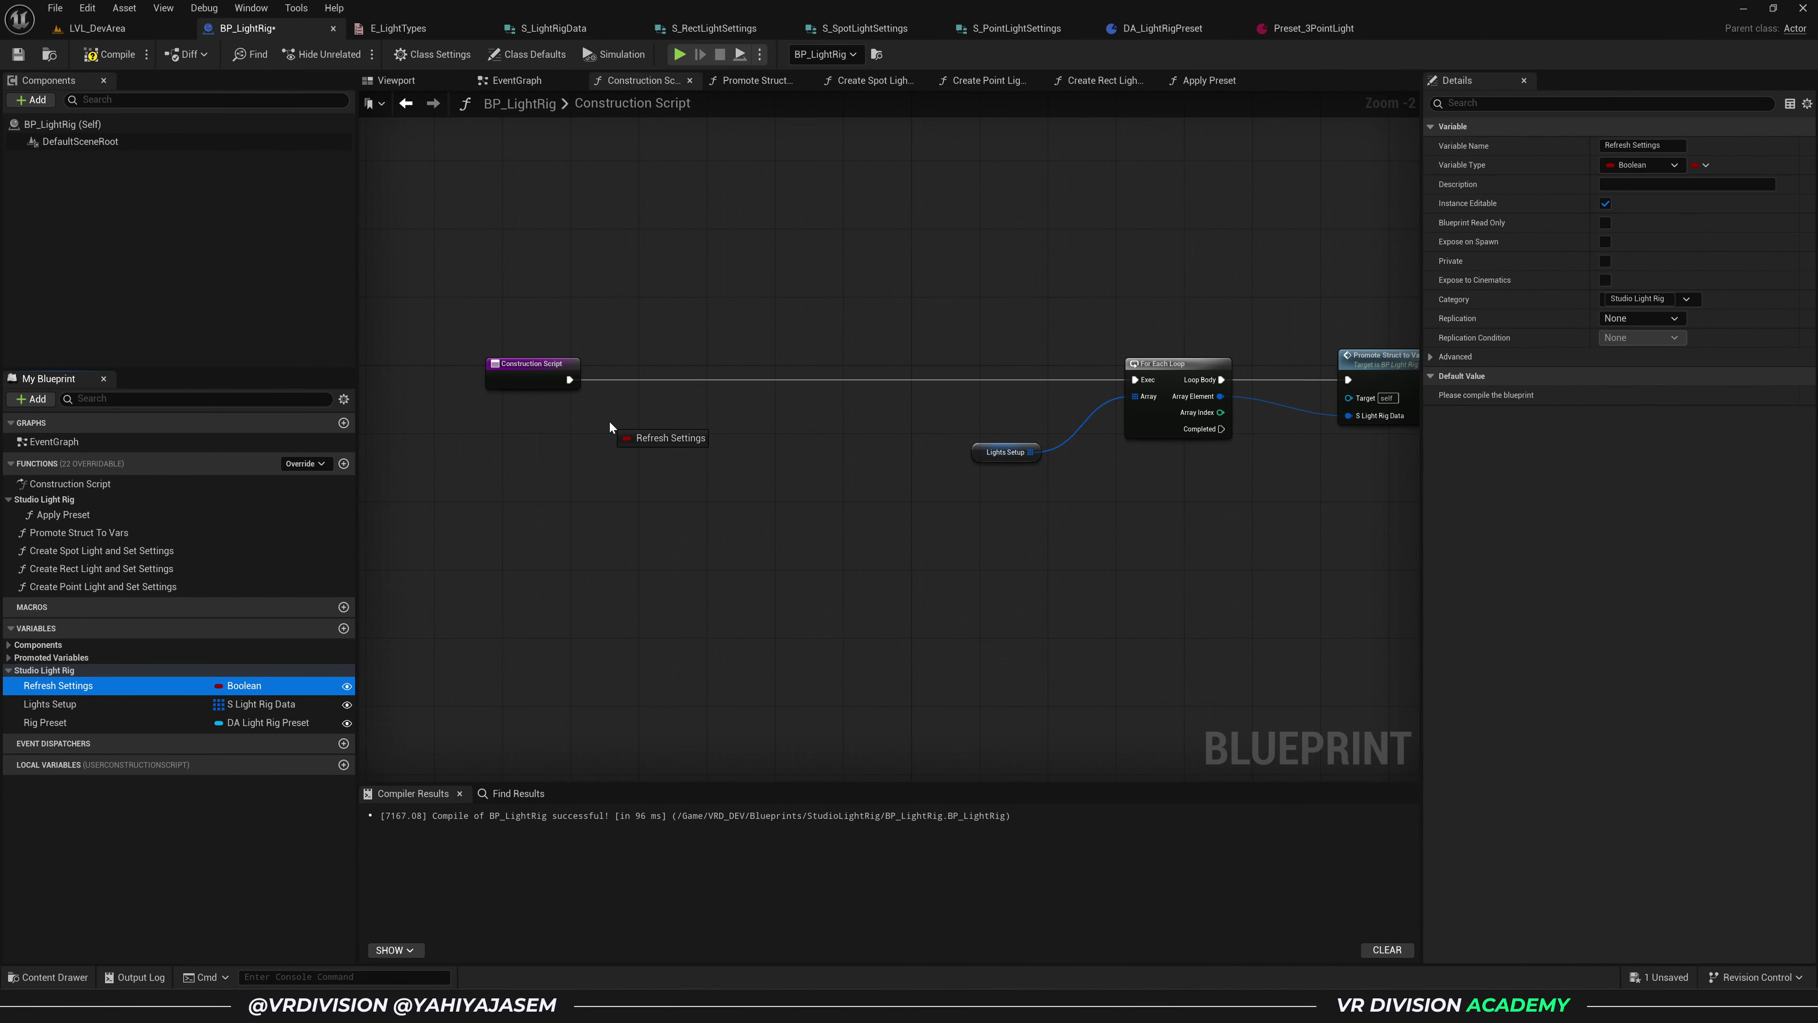
drag(609, 420, 610, 423)
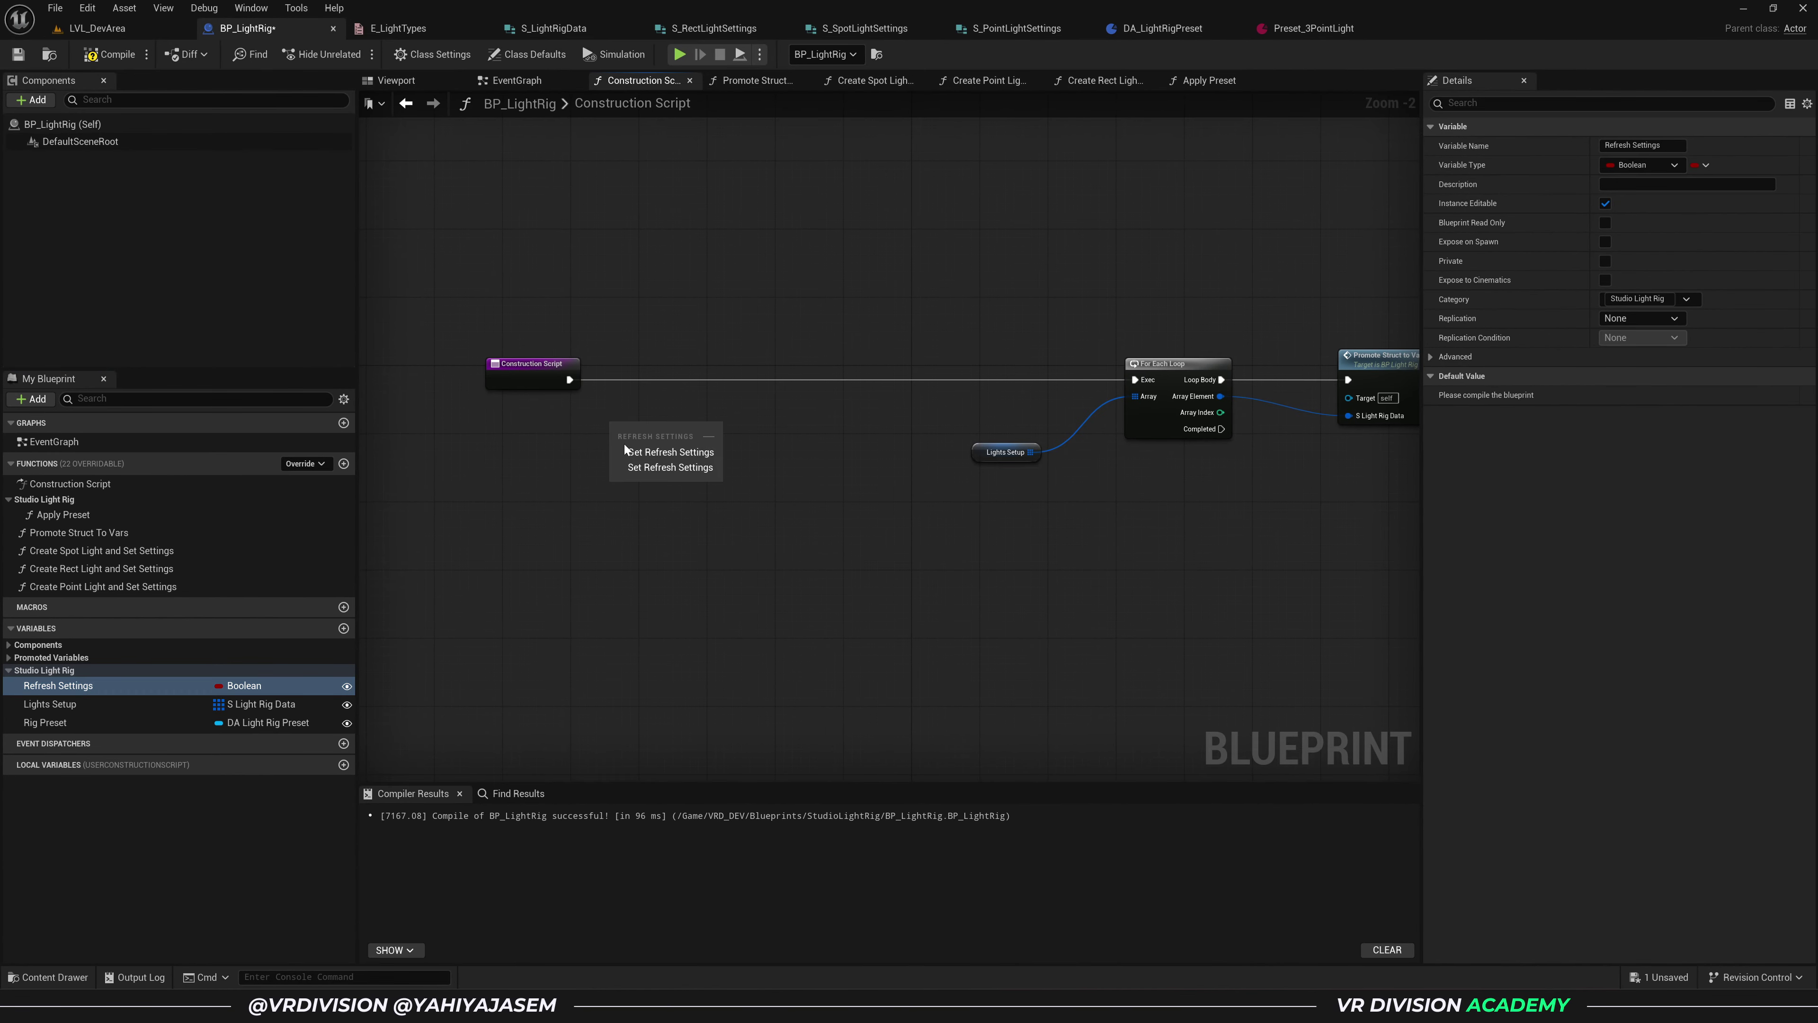
click(629, 440)
scroll(612, 447, up, 2)
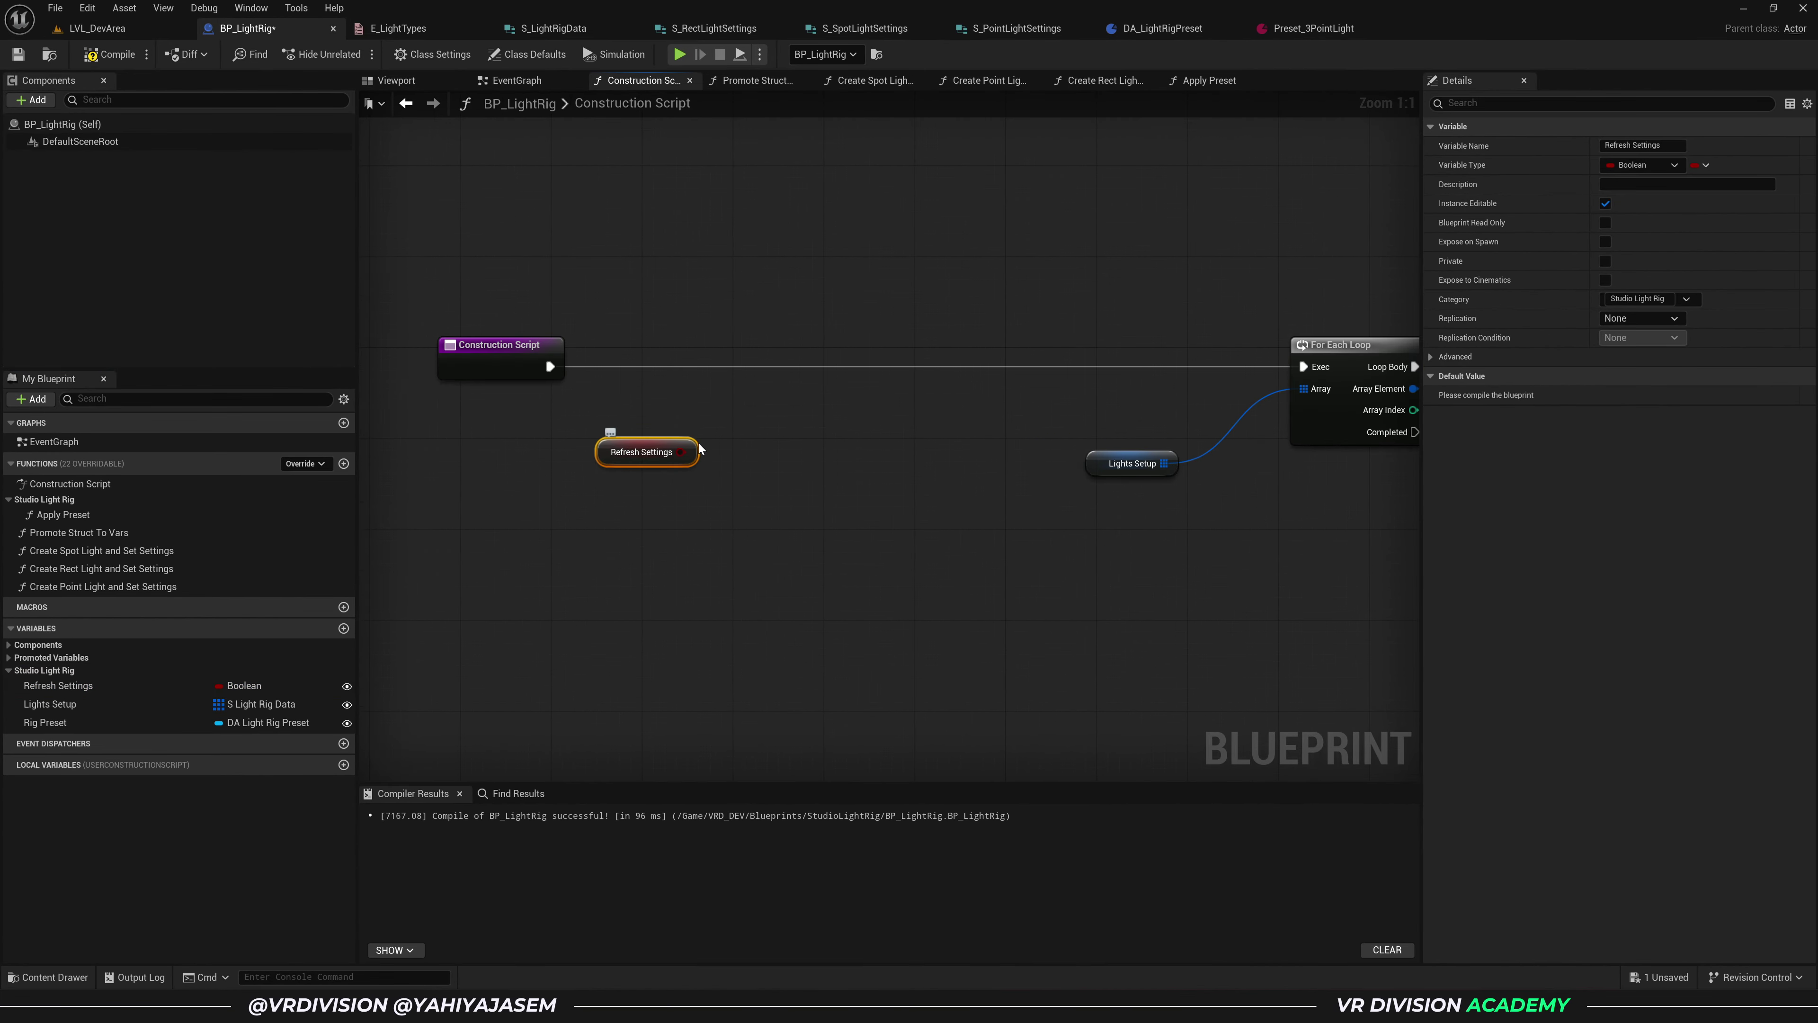
drag(689, 452, 758, 403)
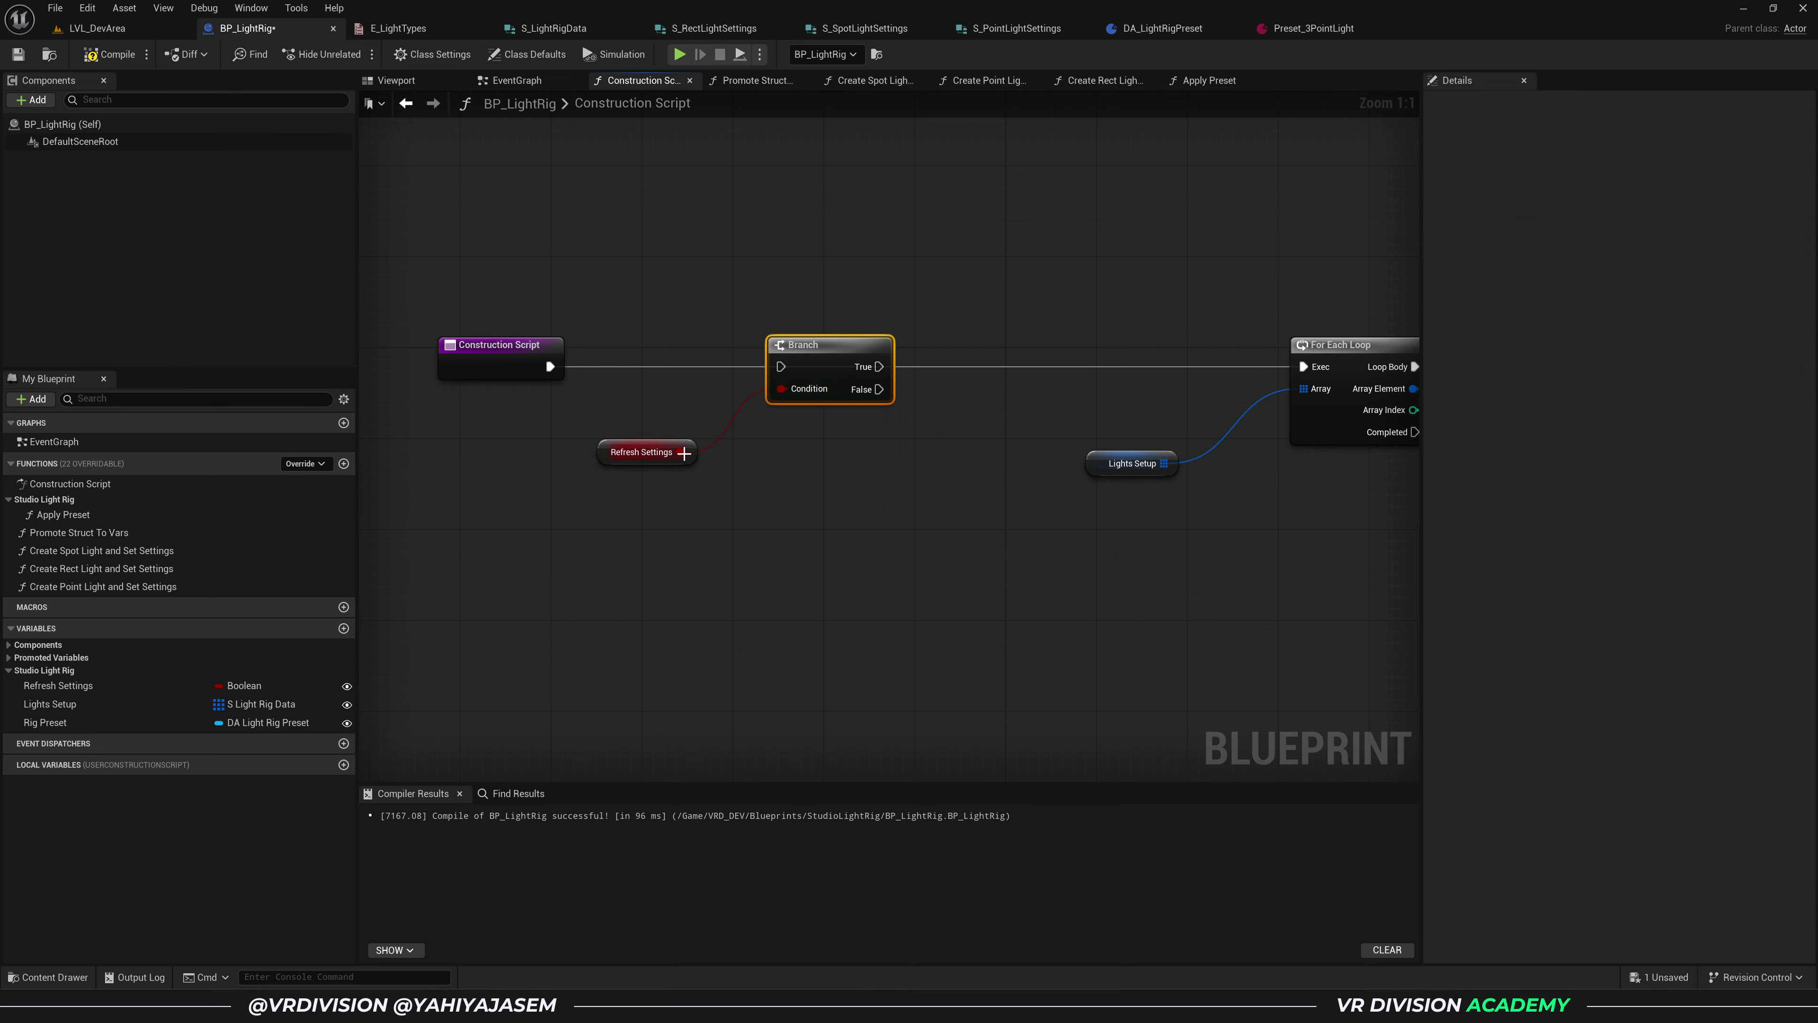
drag(685, 453, 795, 522)
key(b)
key(Delete)
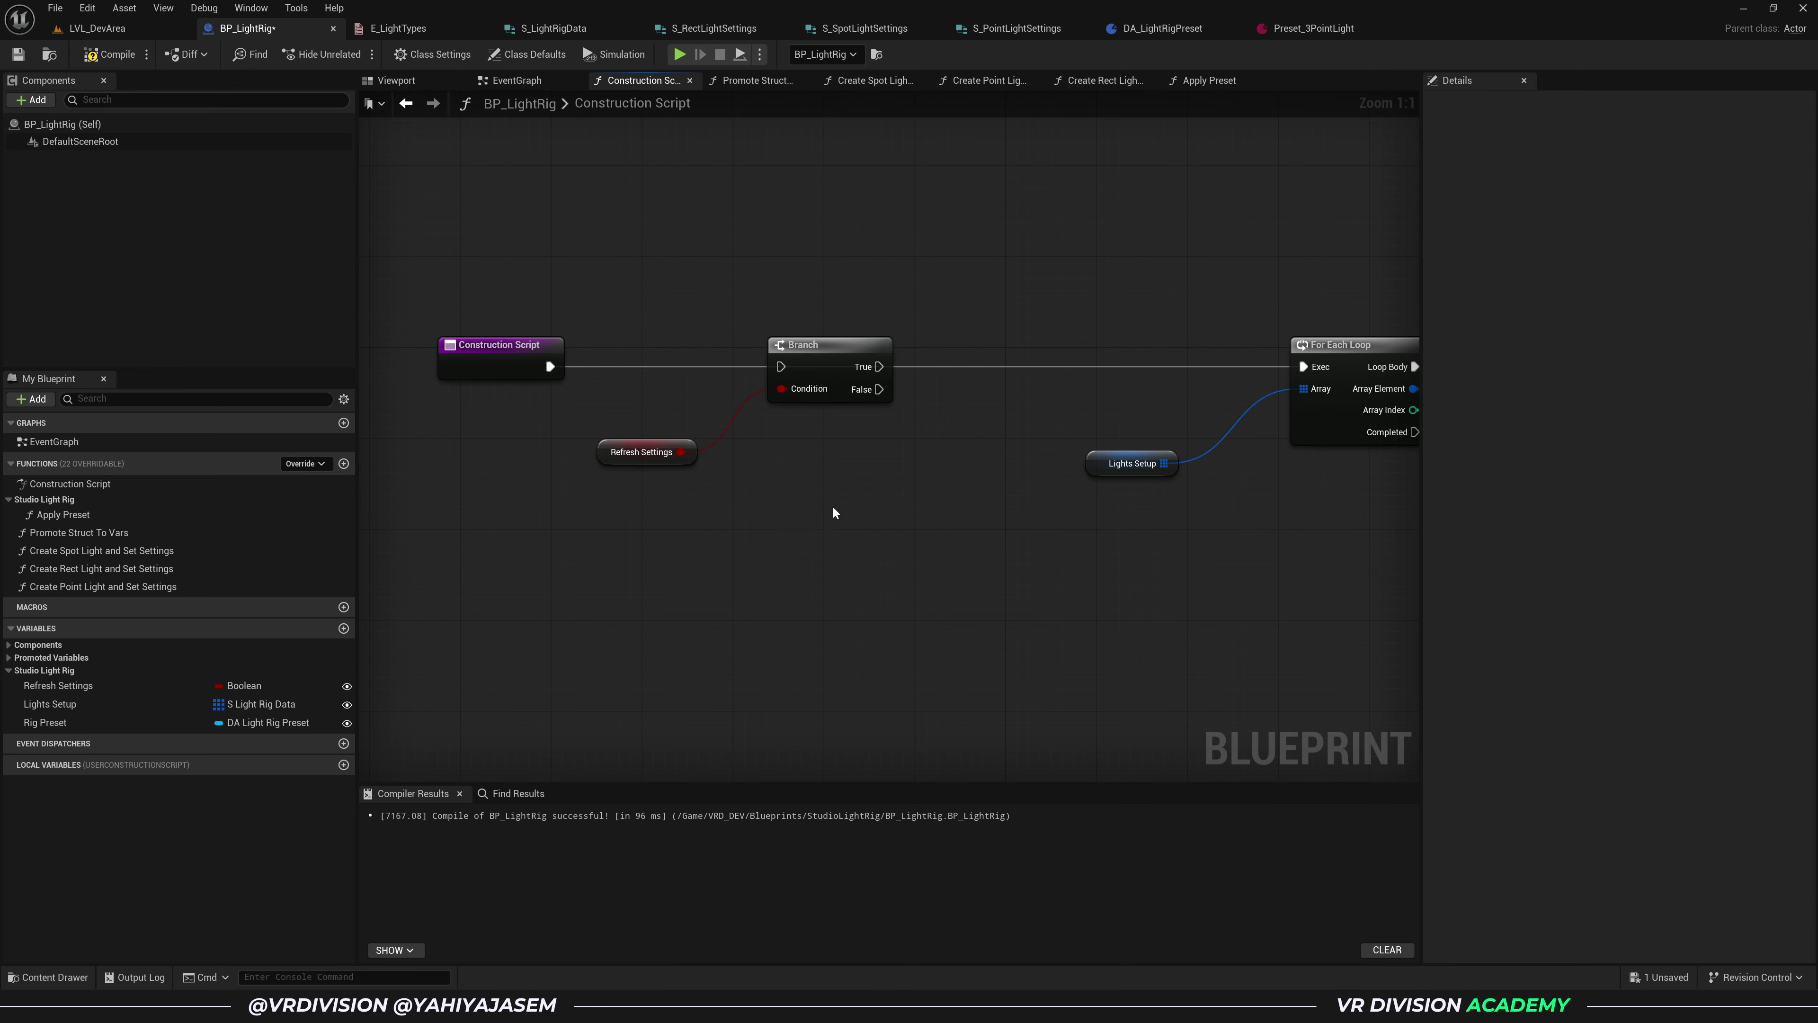
- Connect the Construction Script node to the Branch instead of the For Each Loop, and move the Lights Setup getter closer to the loop
drag(834, 354, 811, 354)
alt+click(550, 366)
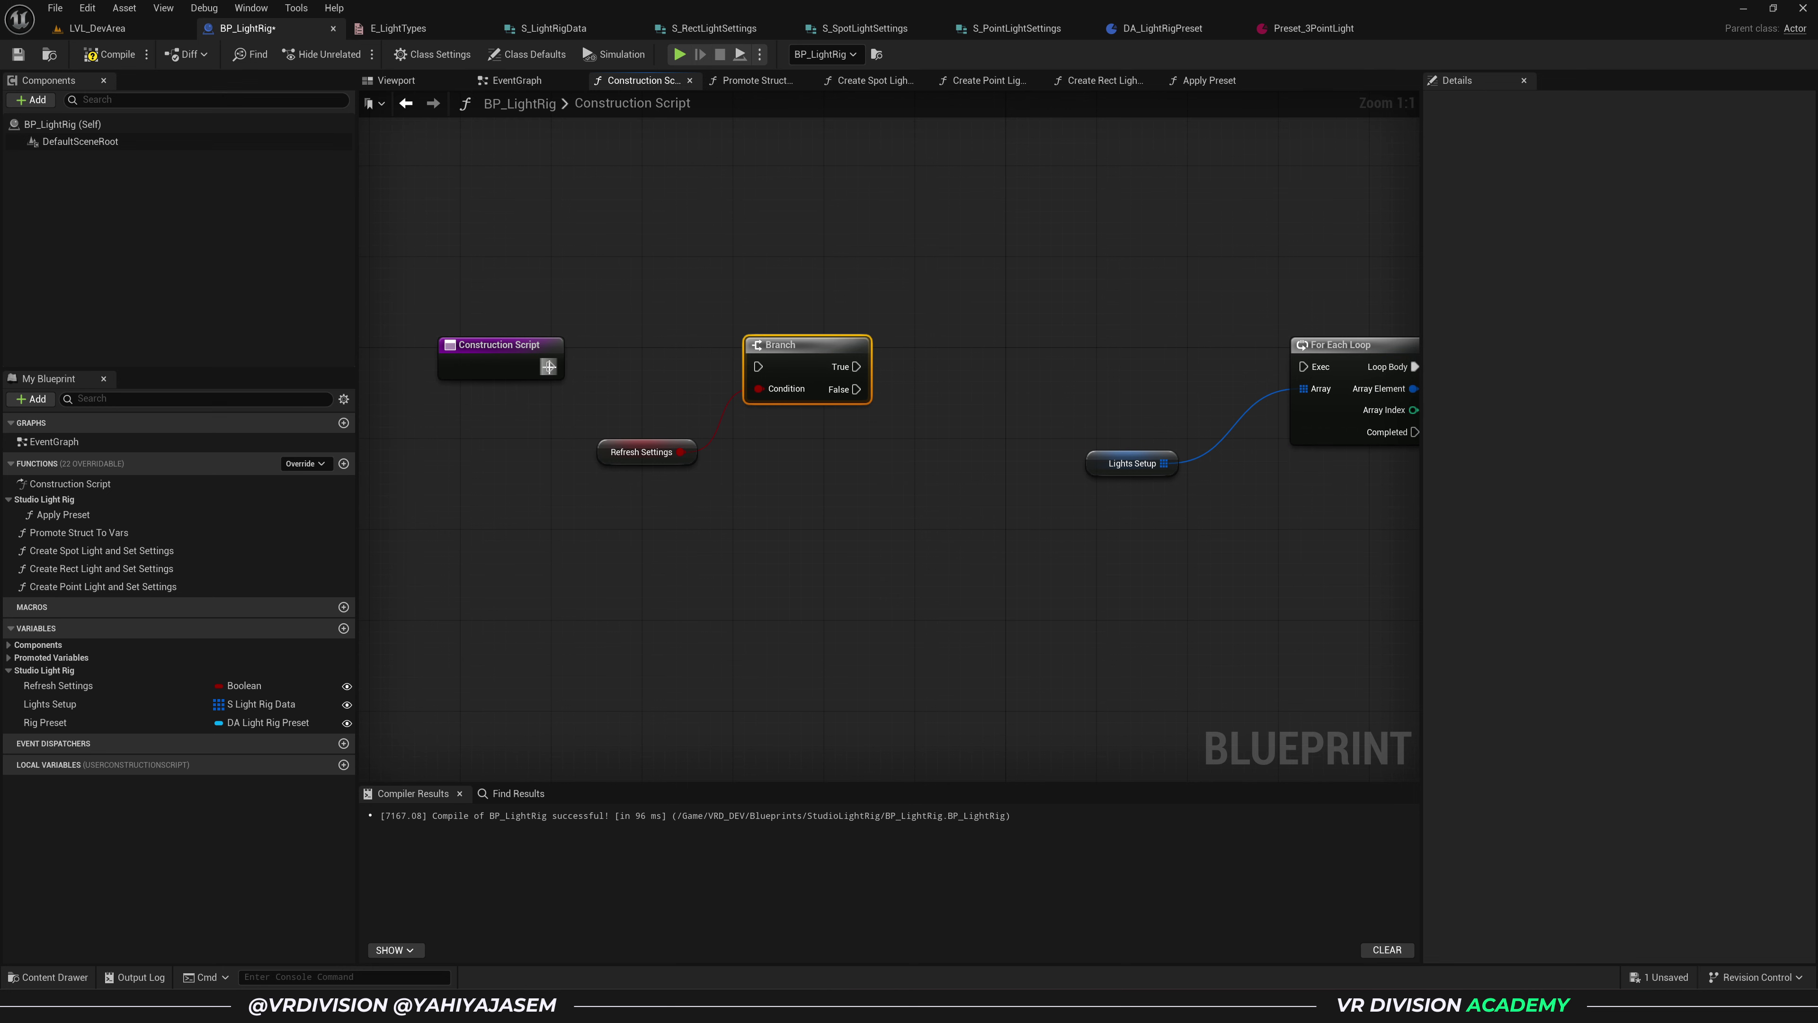
drag(550, 366, 766, 364)
right_drag(831, 442, 699, 457)
drag(970, 480, 1090, 488)
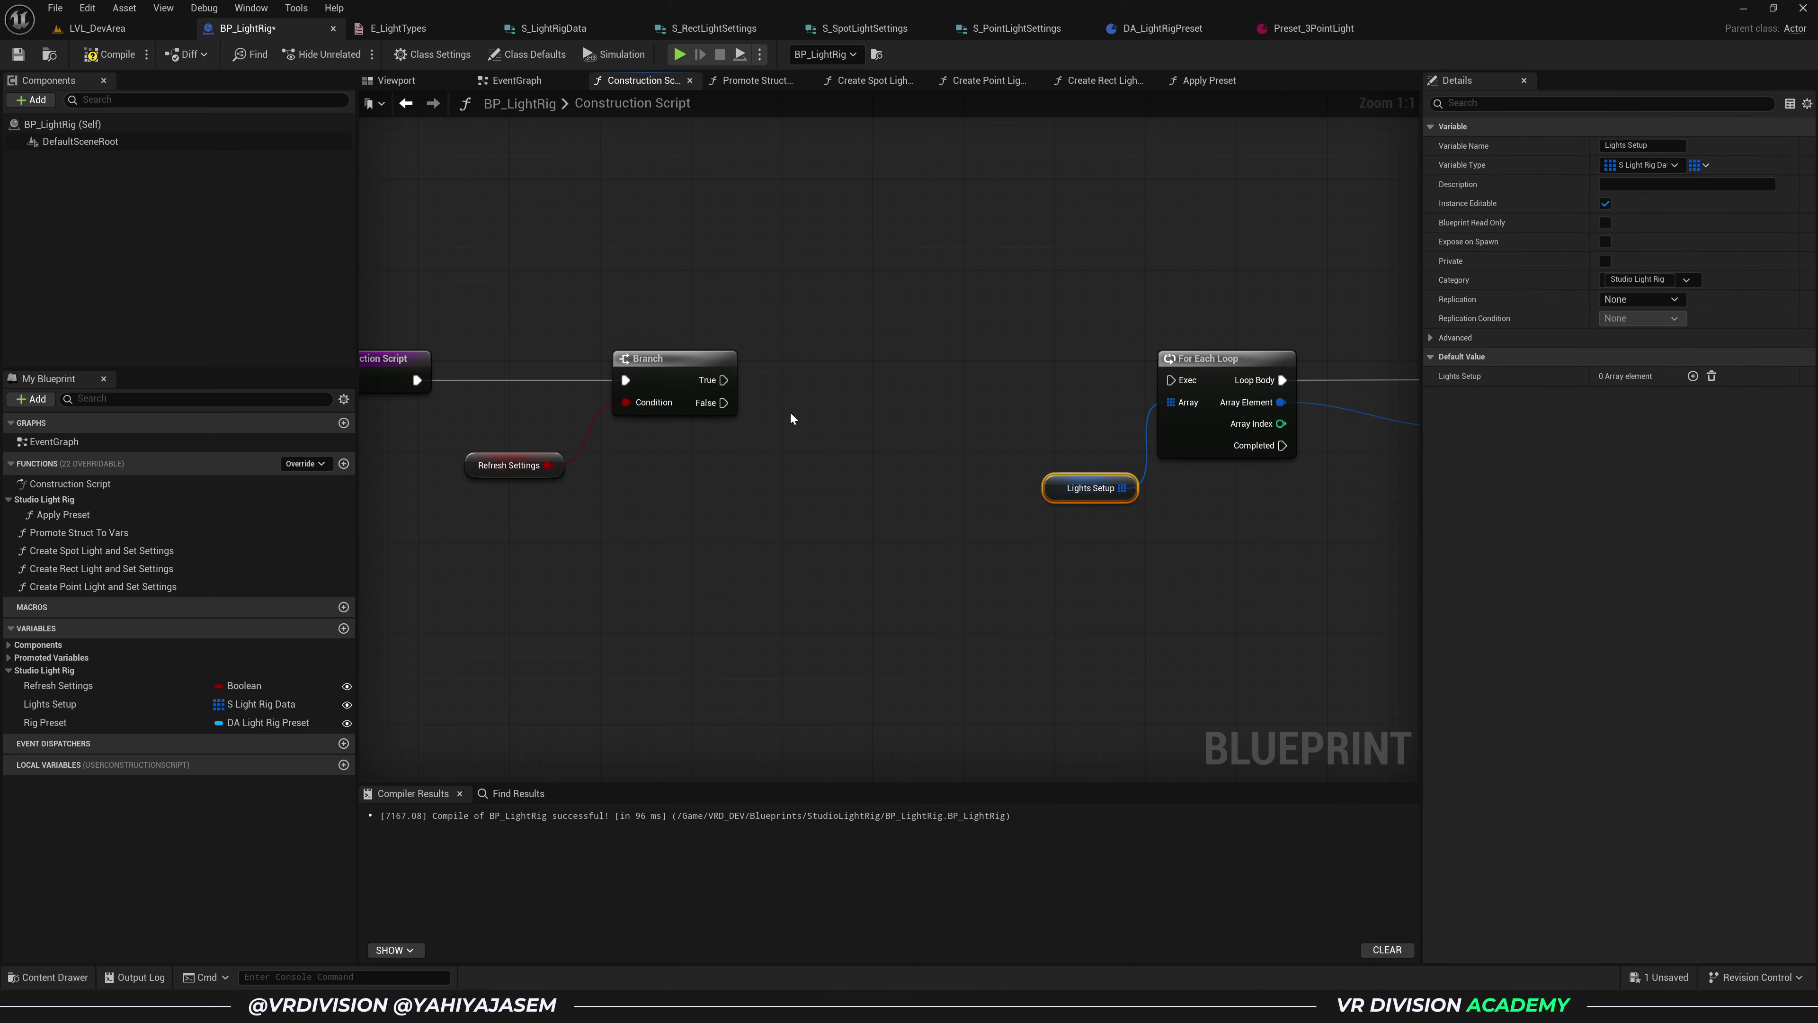
- Add a Set Refresh Settings node with a false value on the Branch's True output
drag(84, 681, 681, 496)
drag(723, 387, 719, 379)
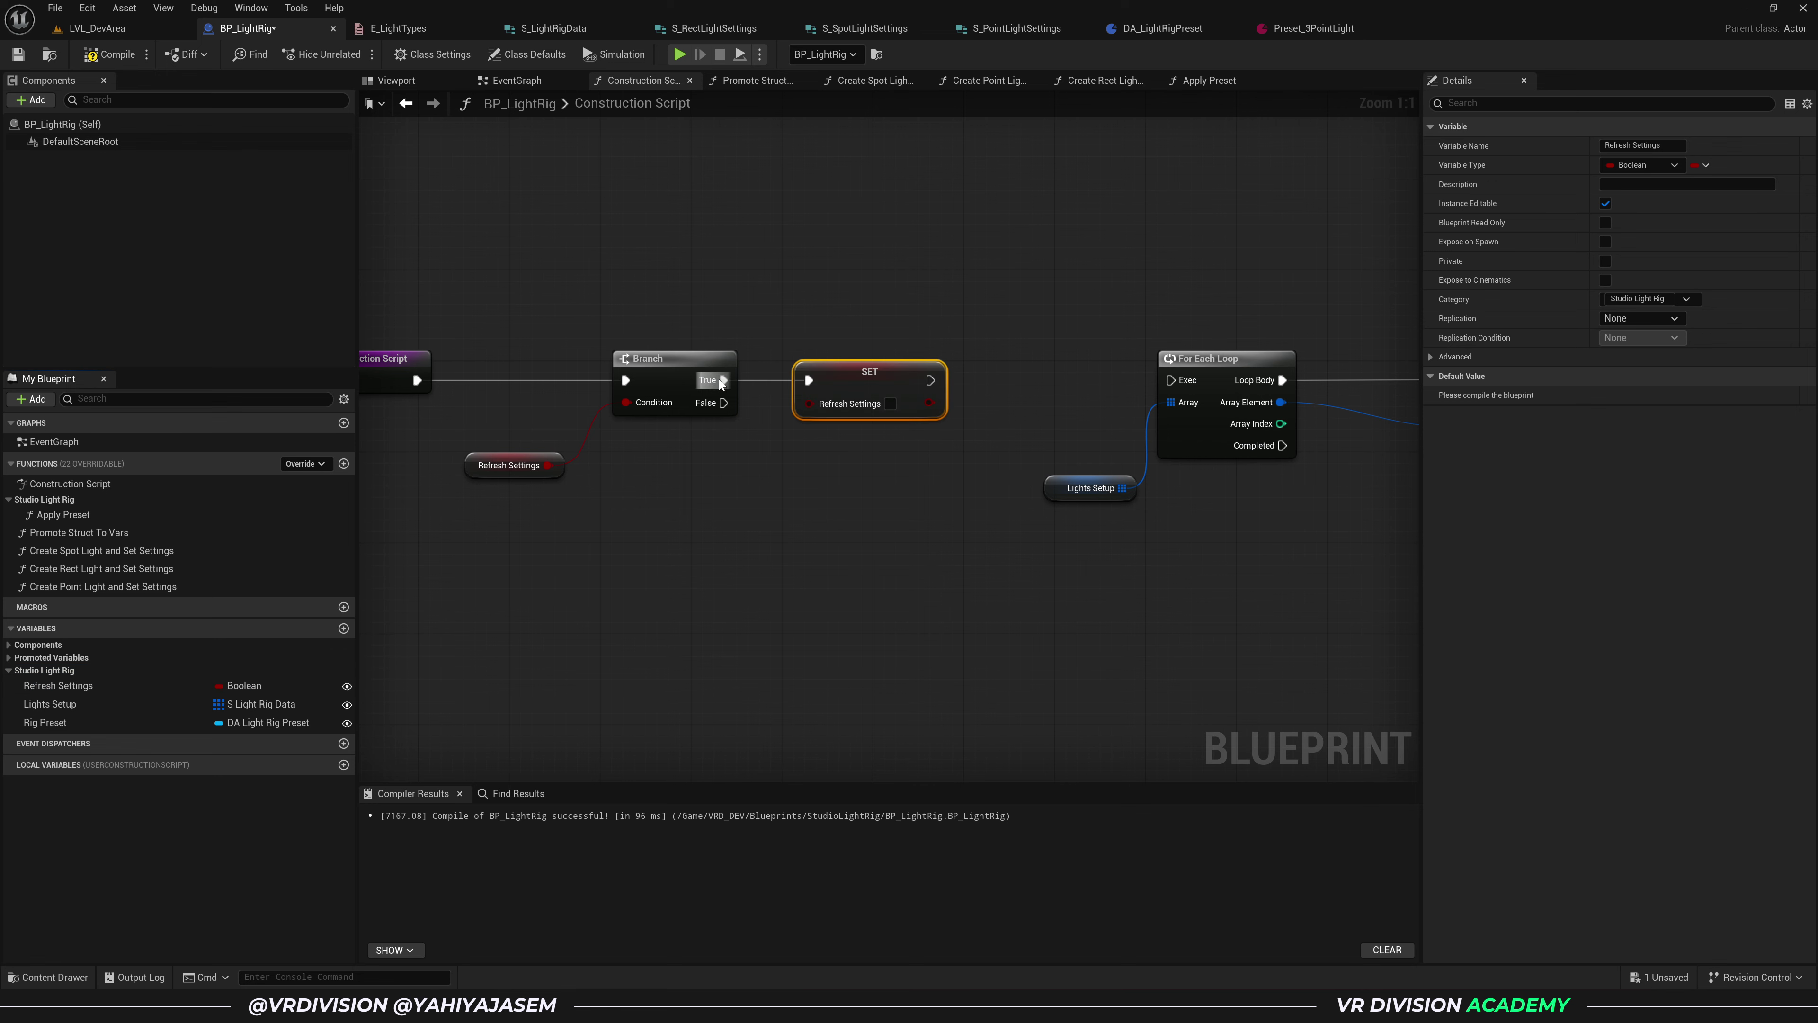
drag(867, 385, 880, 385)
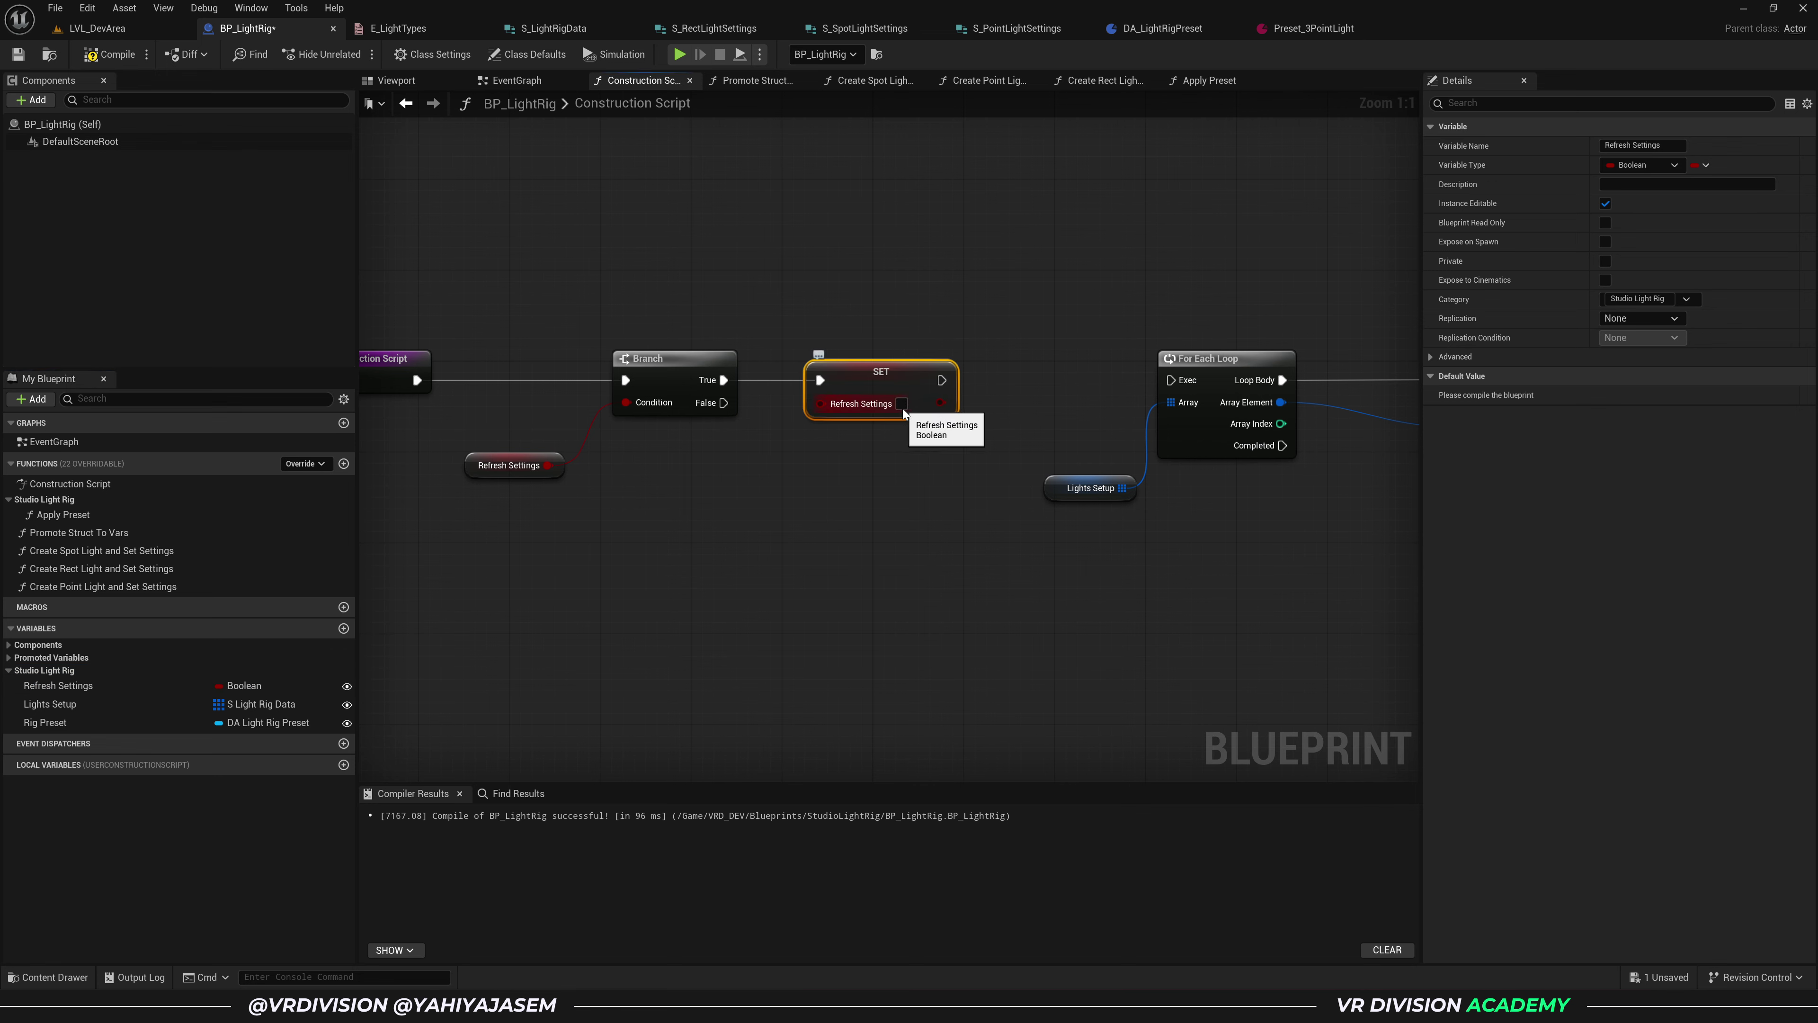
- Compile BP_LightRig and set the Refresh Settings variable's default value to true
click(508, 466)
click(129, 60)
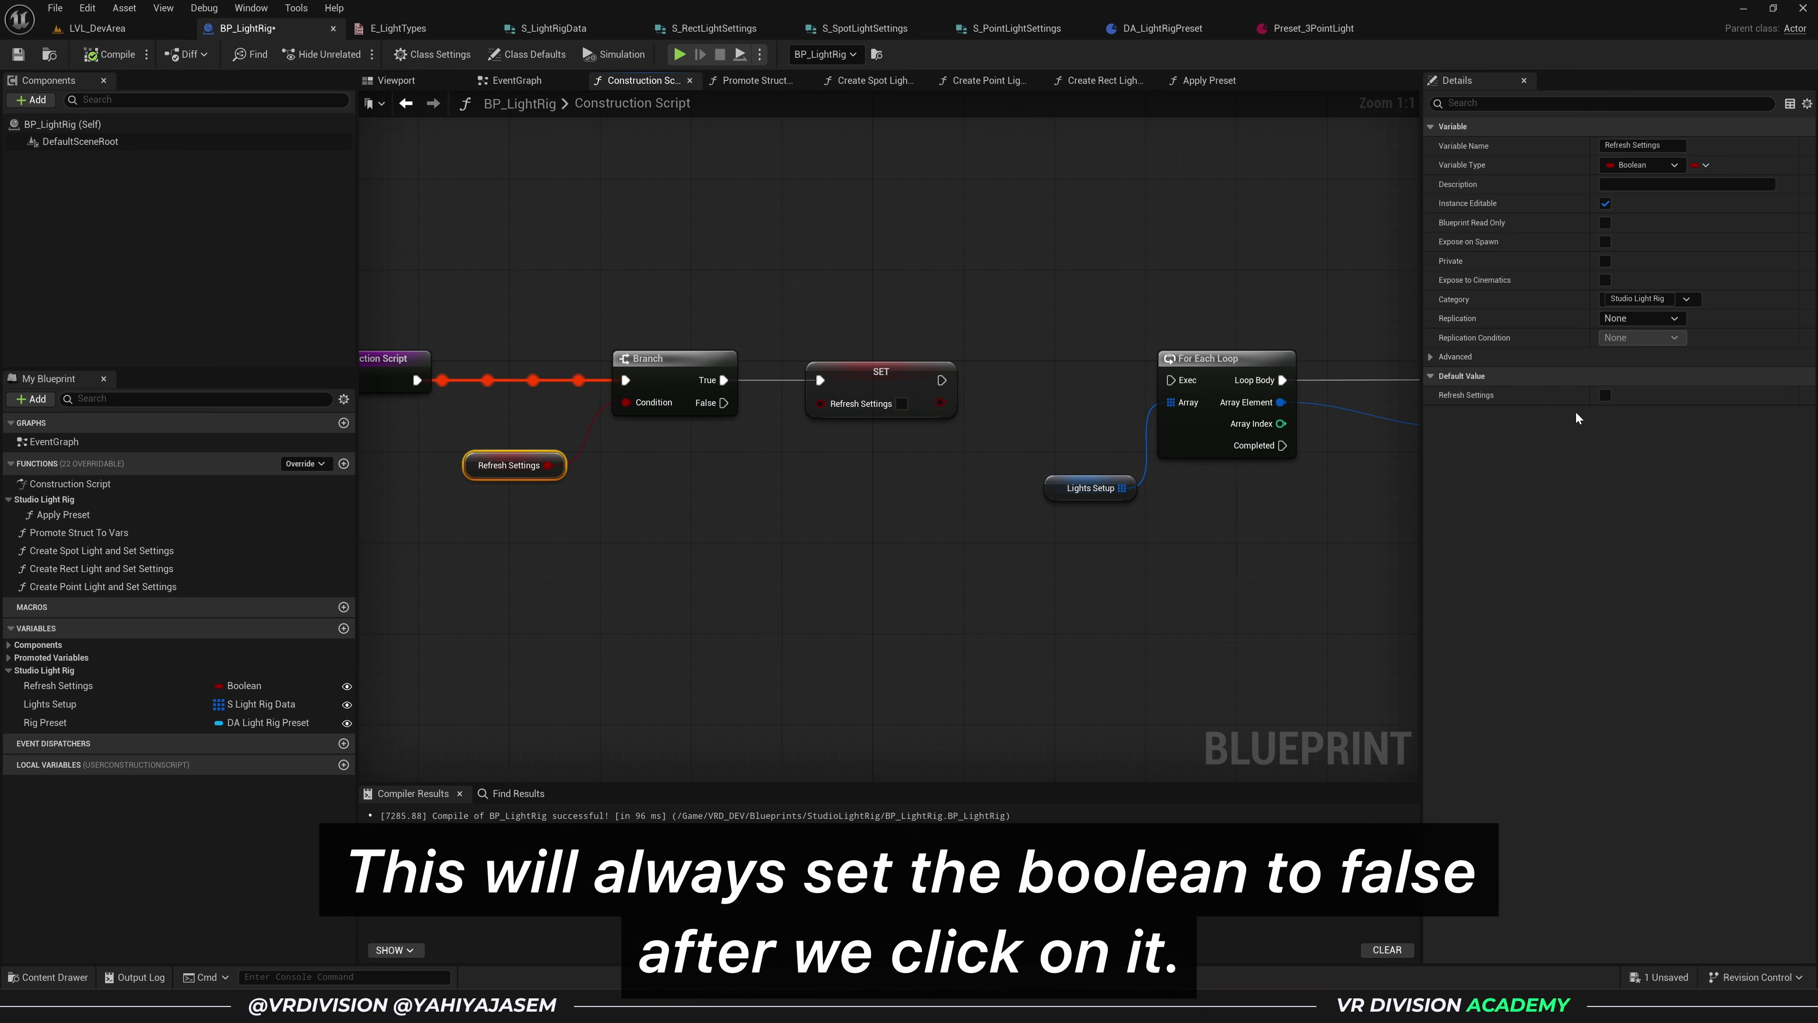
click(1604, 395)
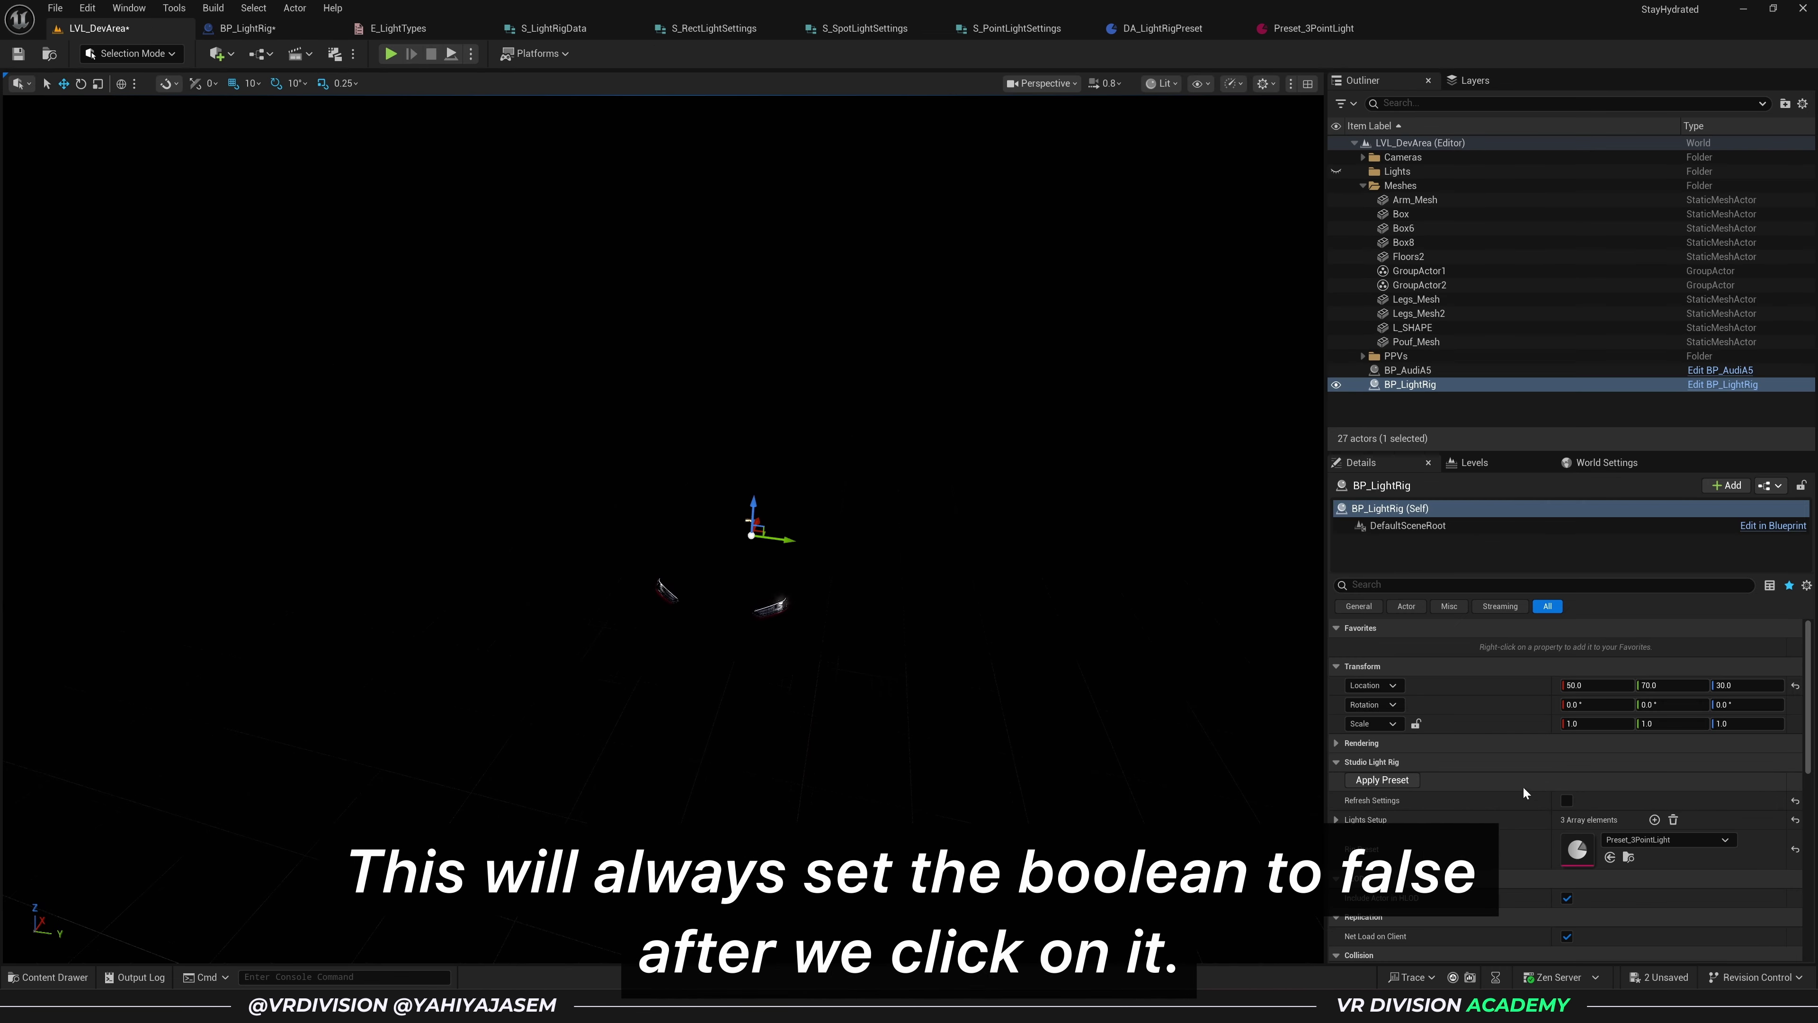
- Try the rig's Refresh Settings toggle in LVL_DevArea, and recompile BP_LightRig with the Set Refresh Settings node disconnected from the Branch
click(1567, 802)
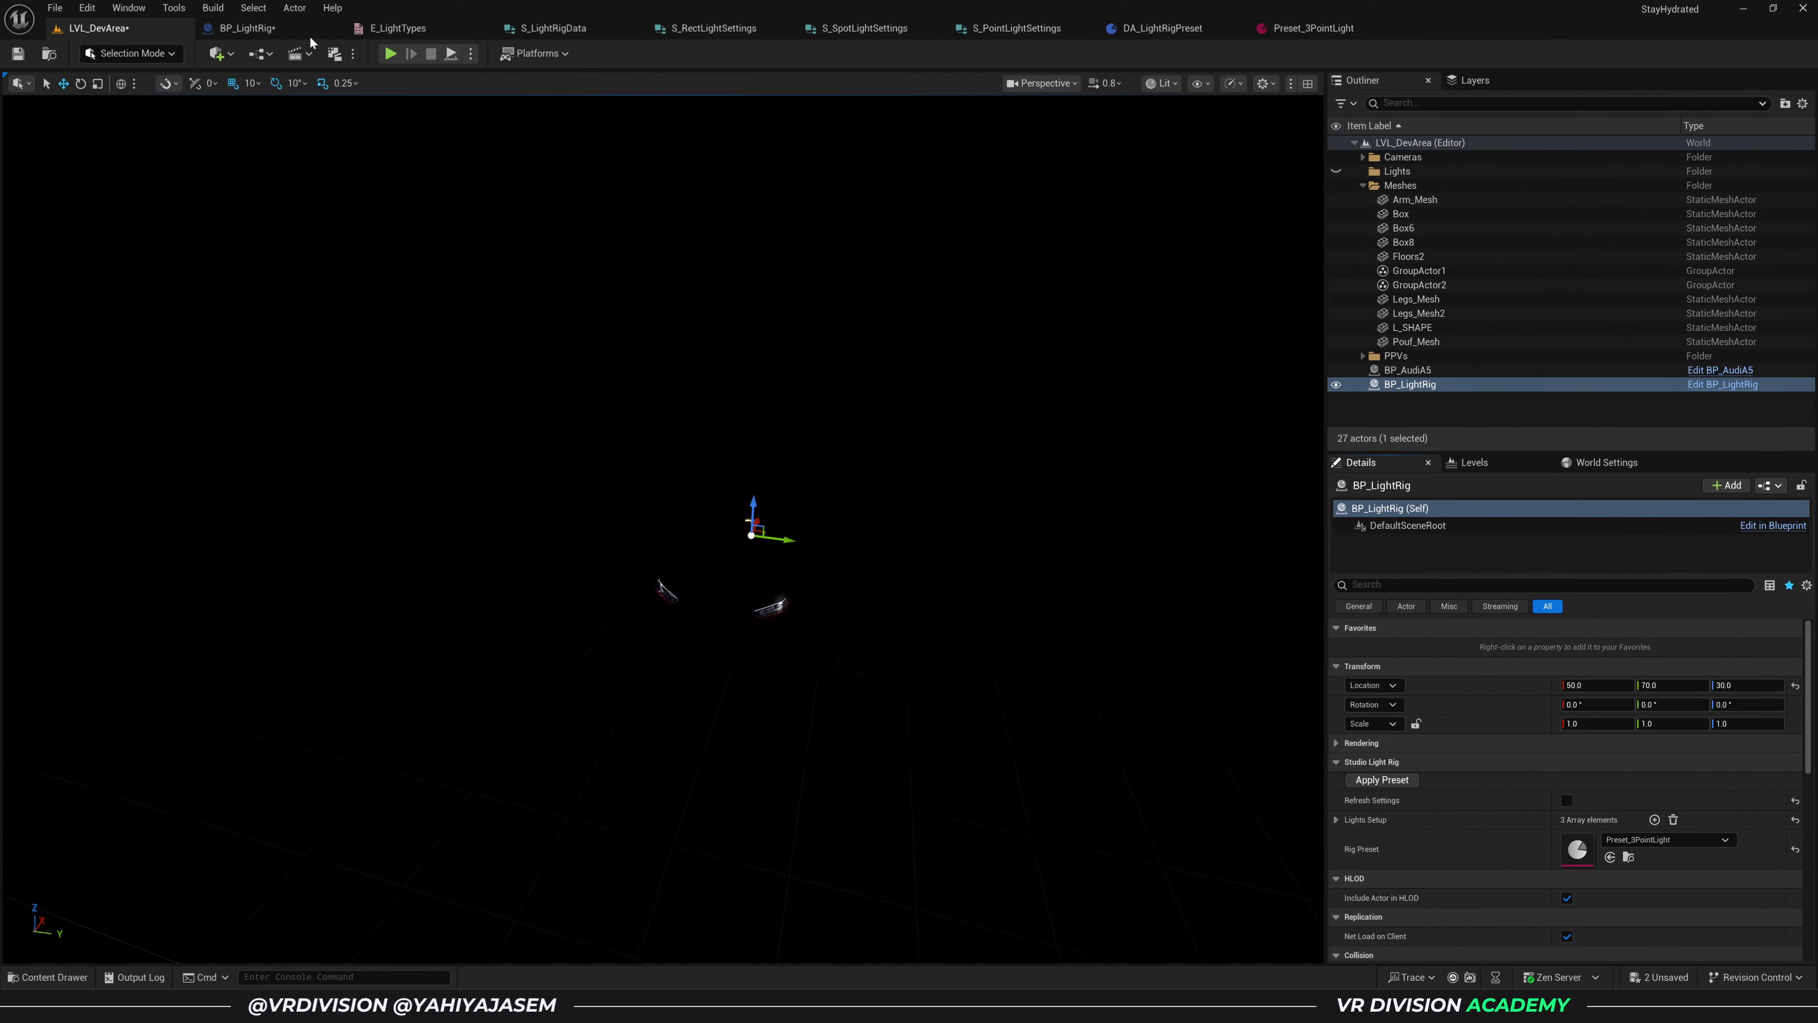
click(305, 29)
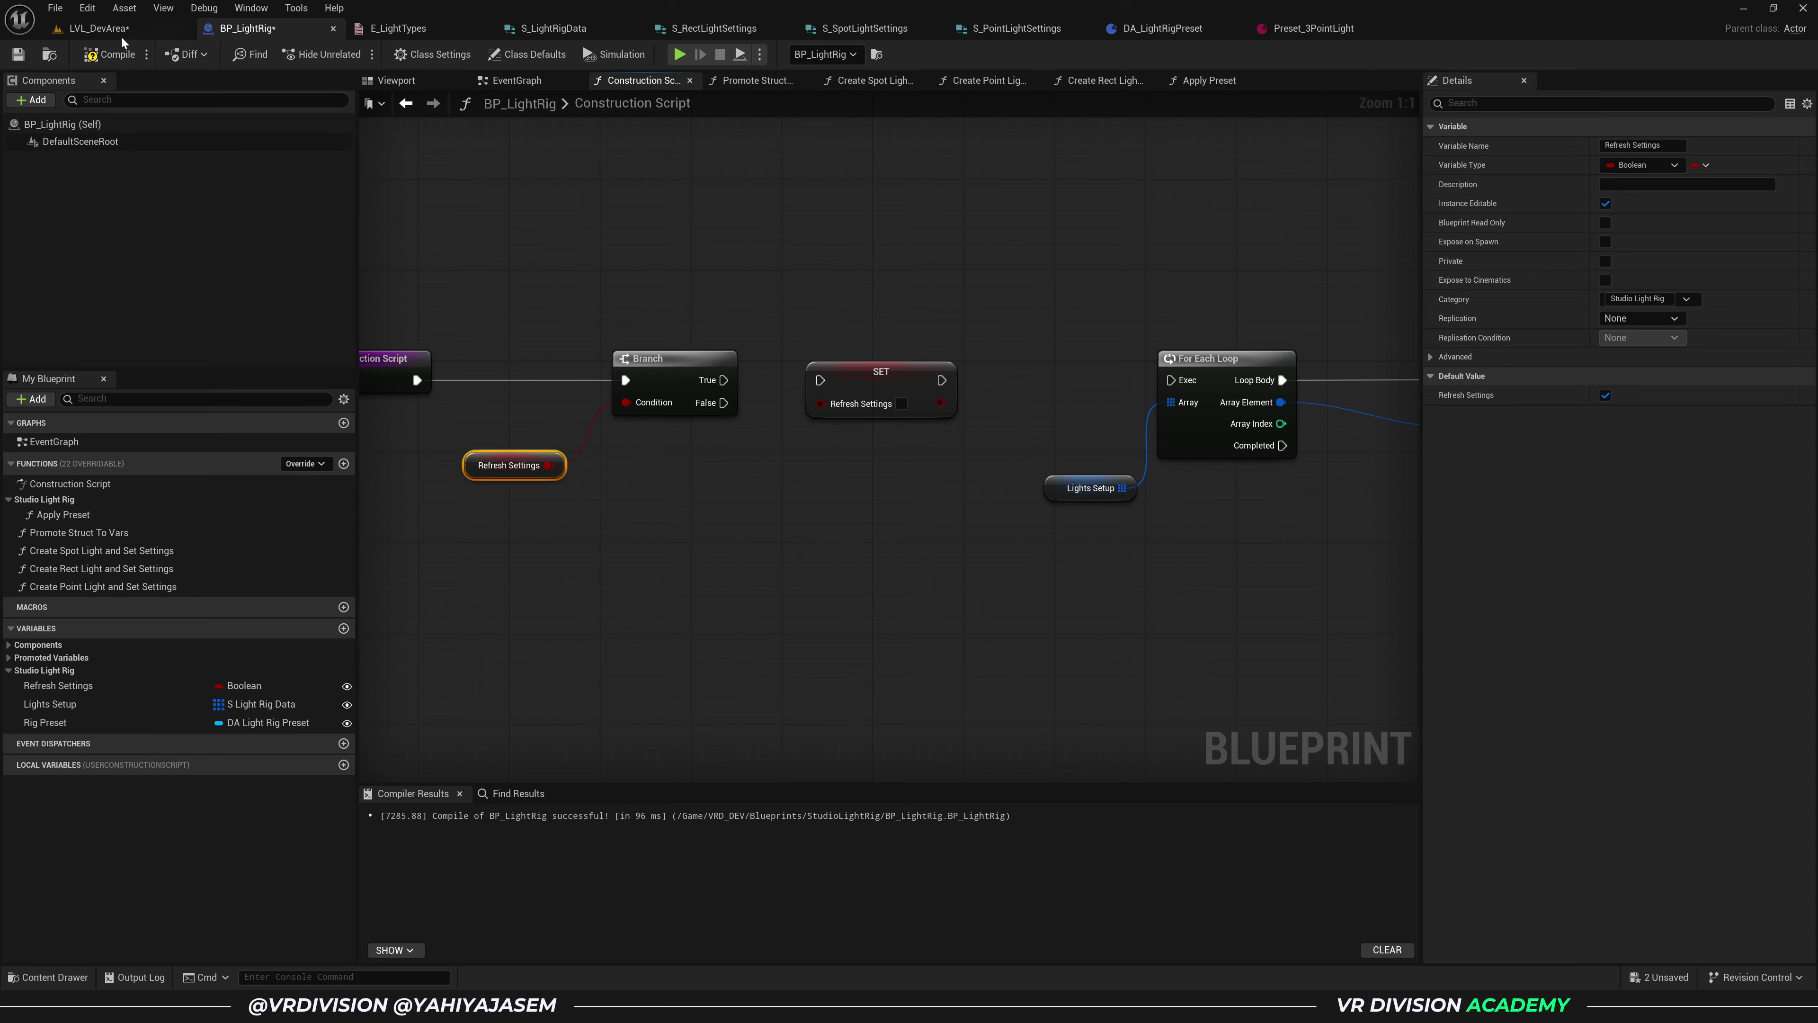
click(109, 55)
click(98, 29)
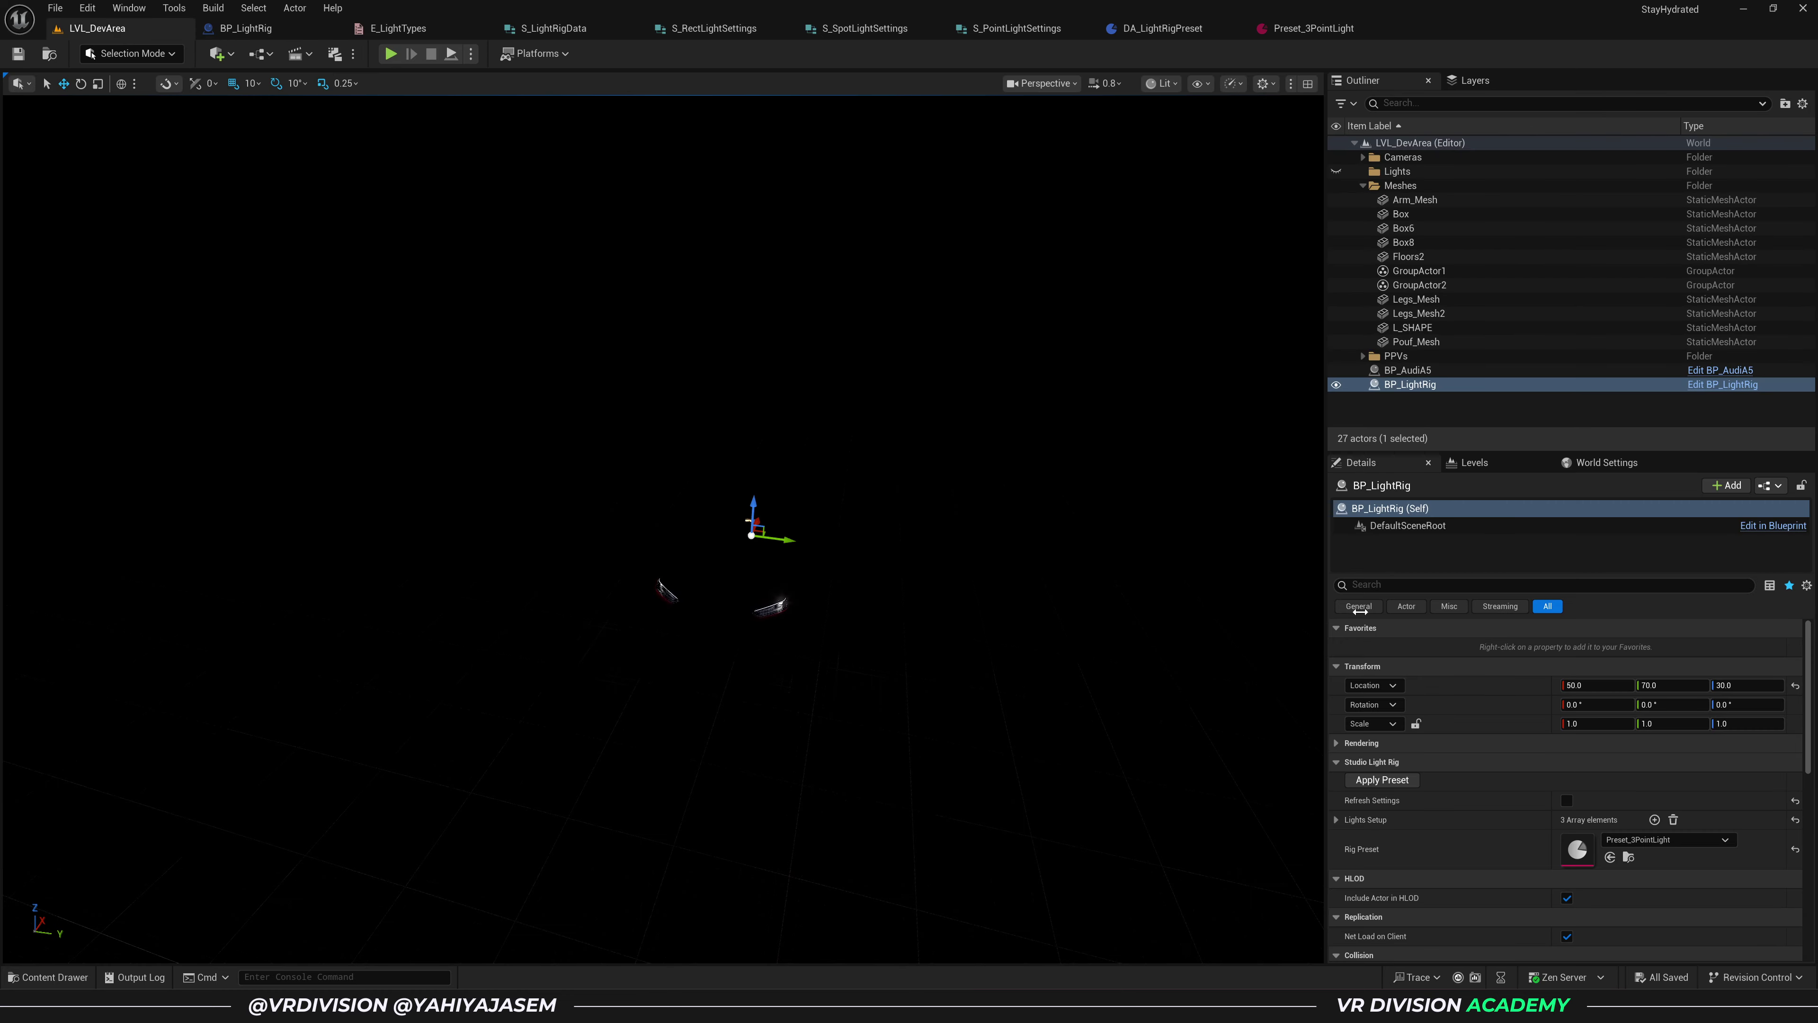
- Test the Refresh Settings checkbox of BP_LightRig in the level by switching it on and off several times
click(1567, 800)
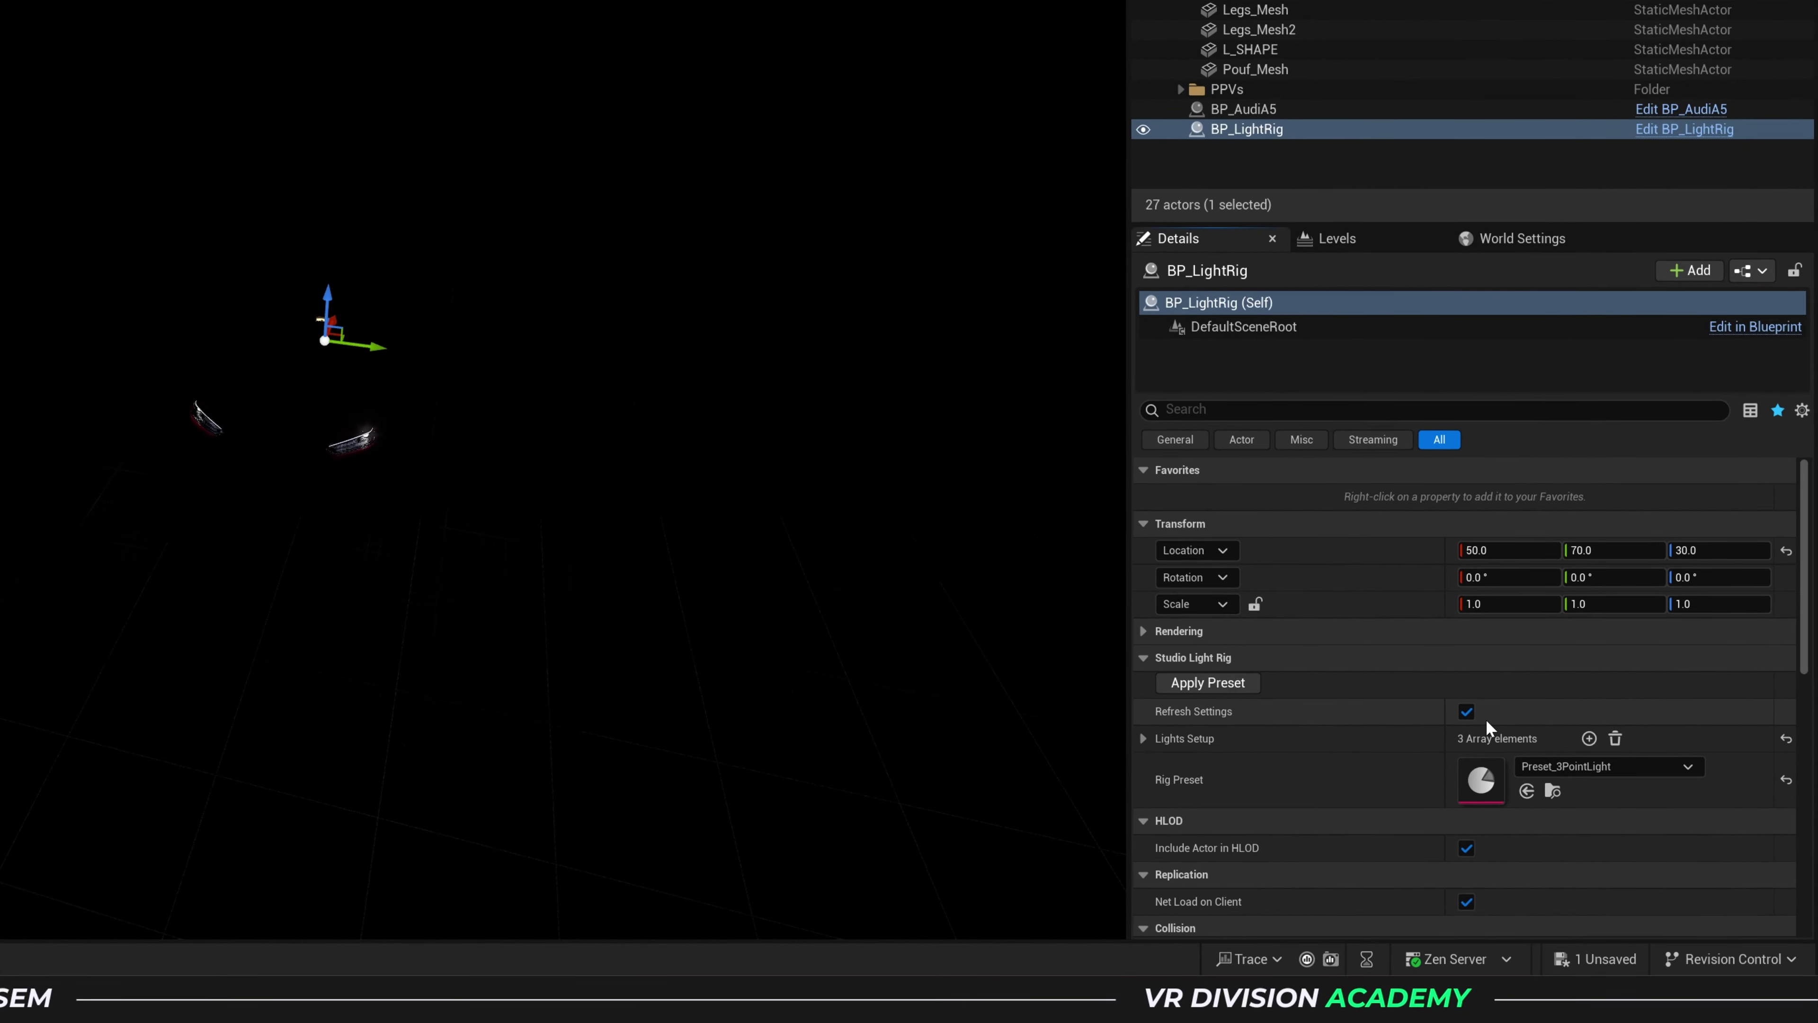
click(1468, 712)
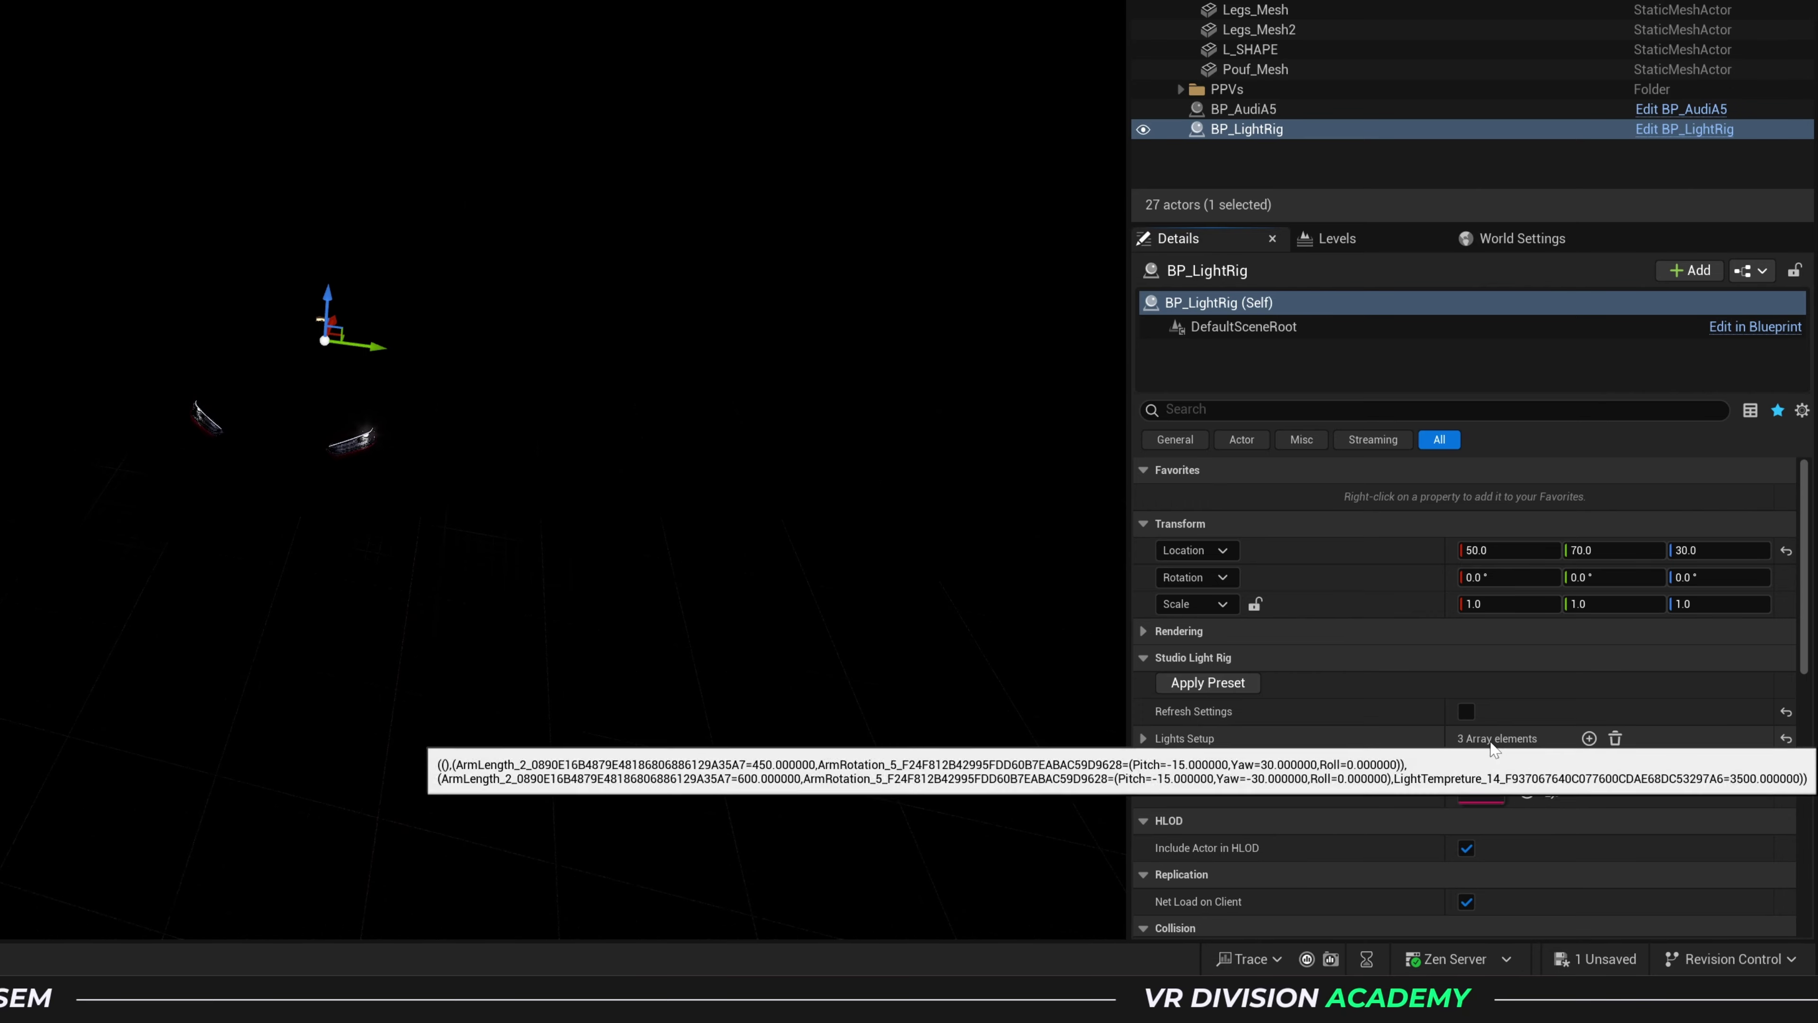
click(1468, 715)
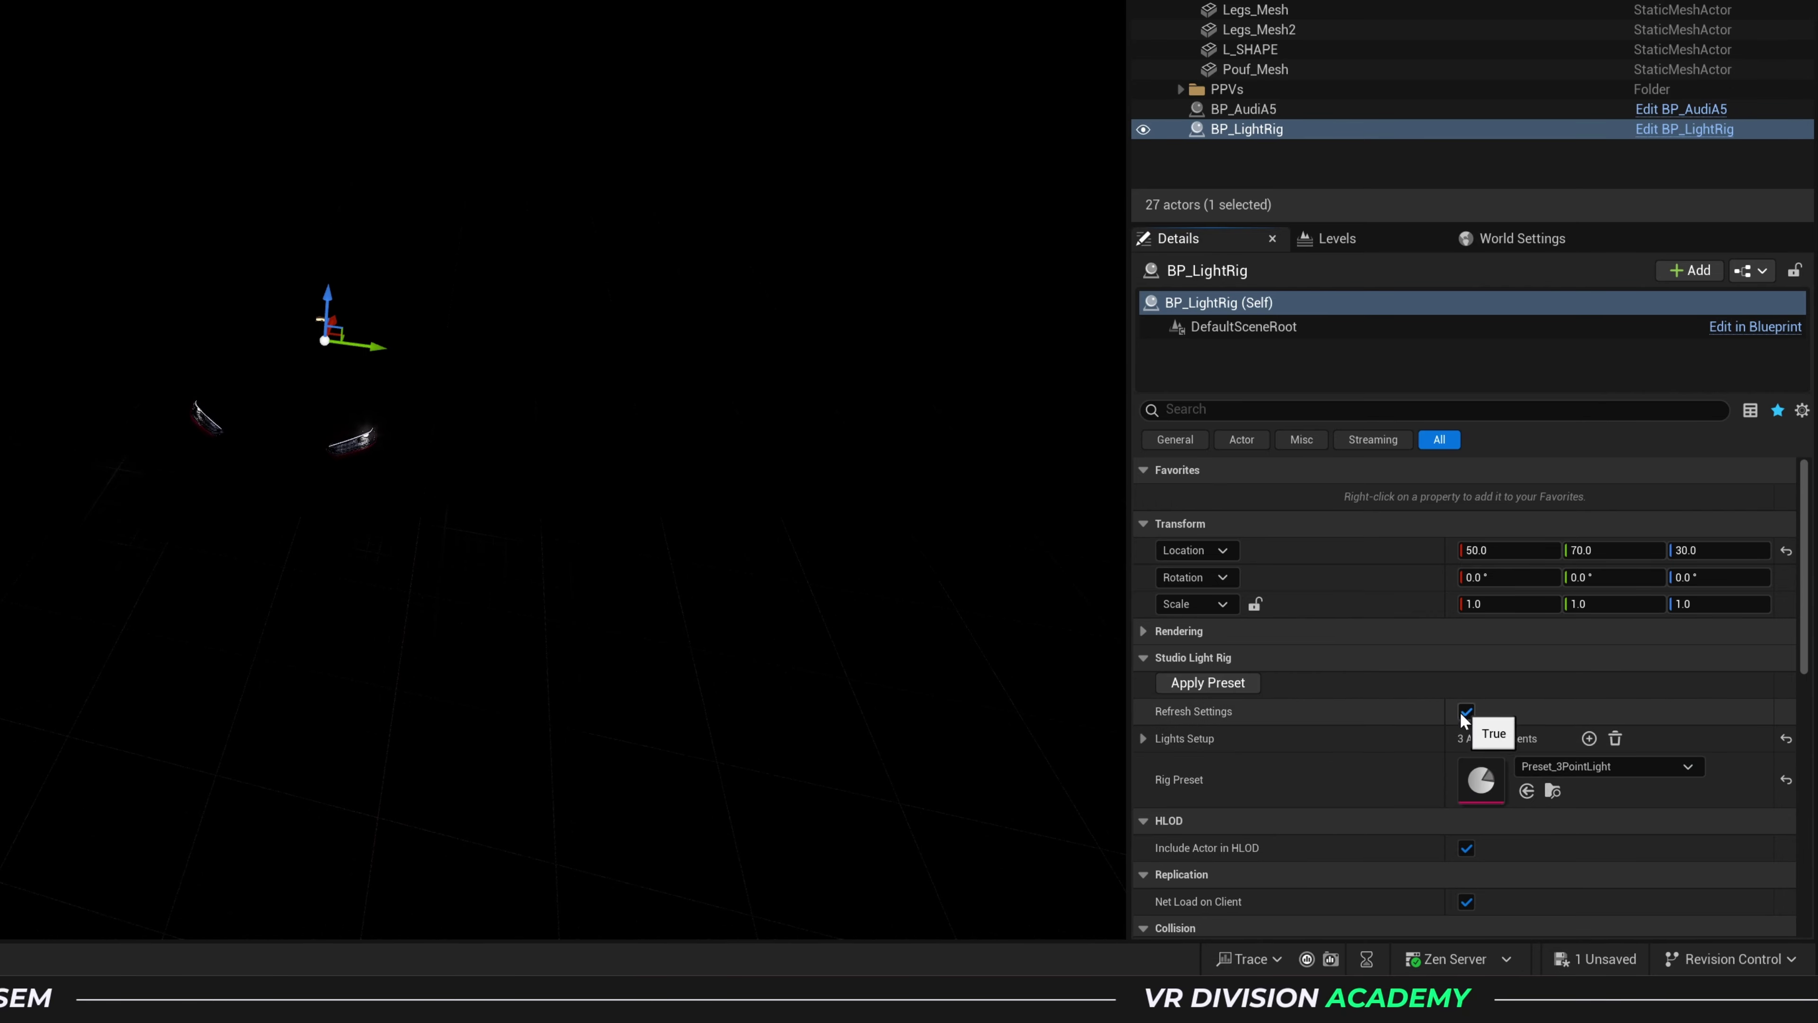
click(1470, 715)
click(1471, 717)
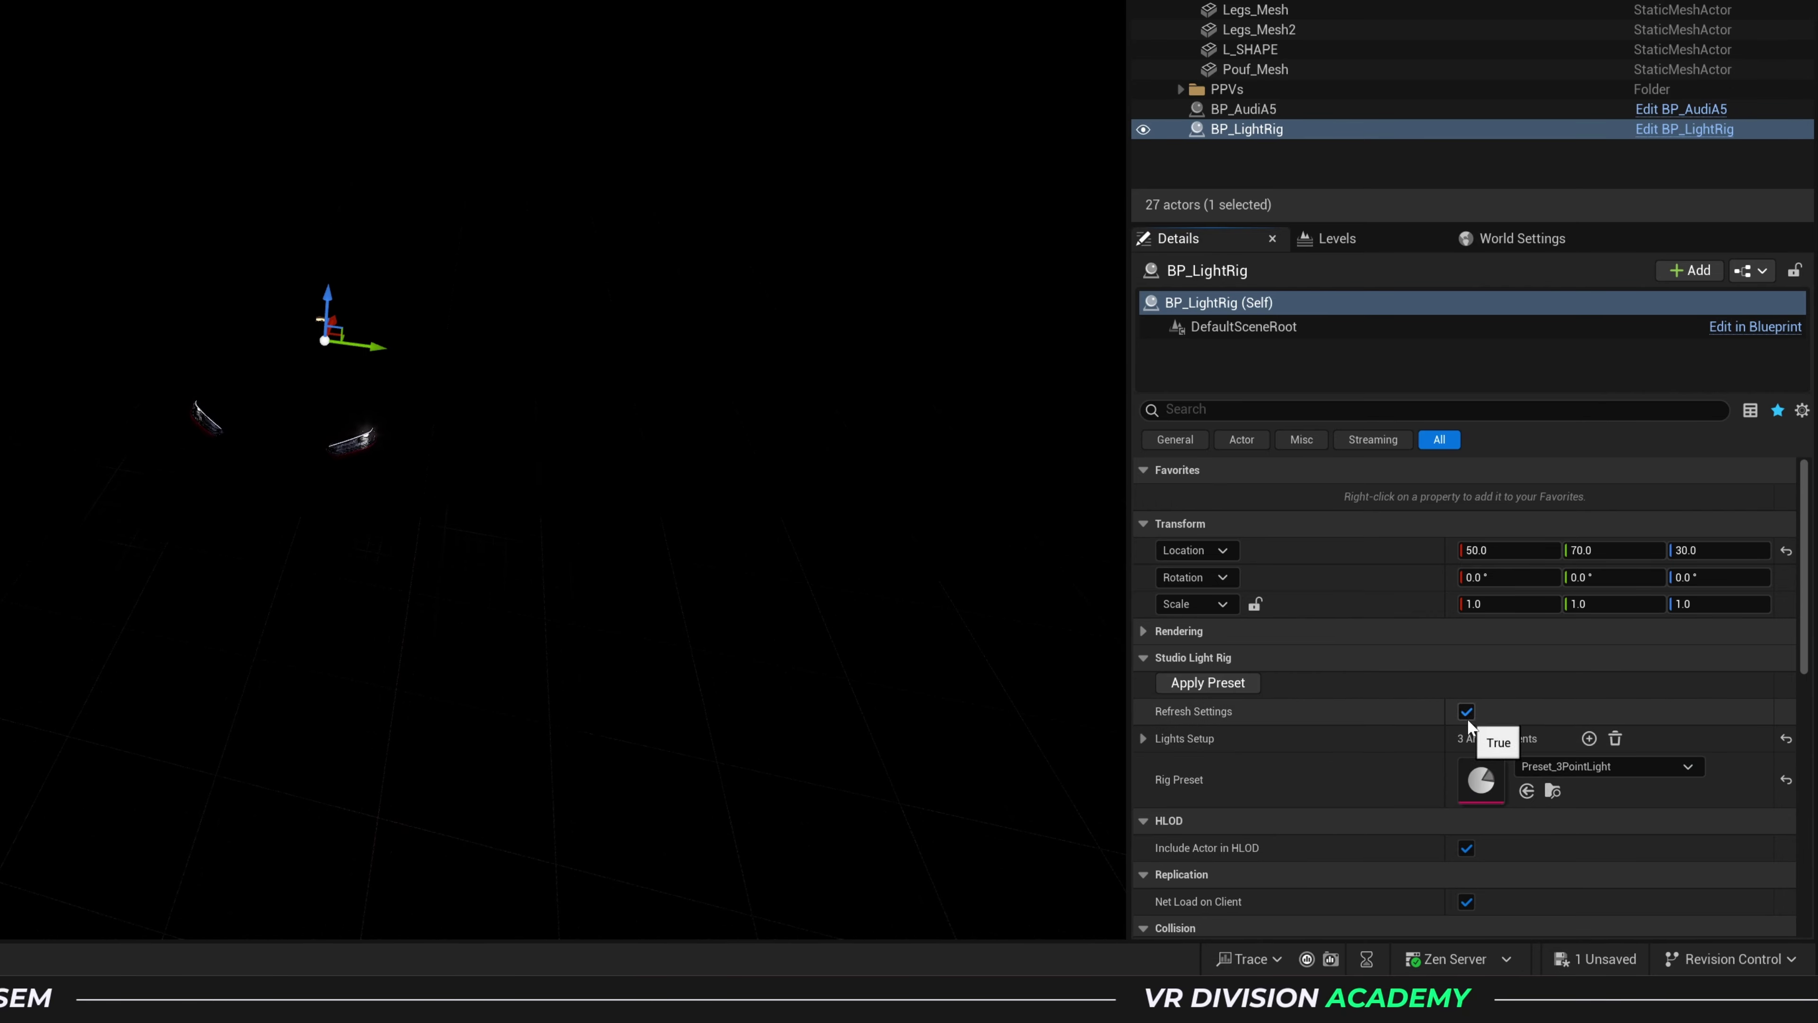
click(1468, 717)
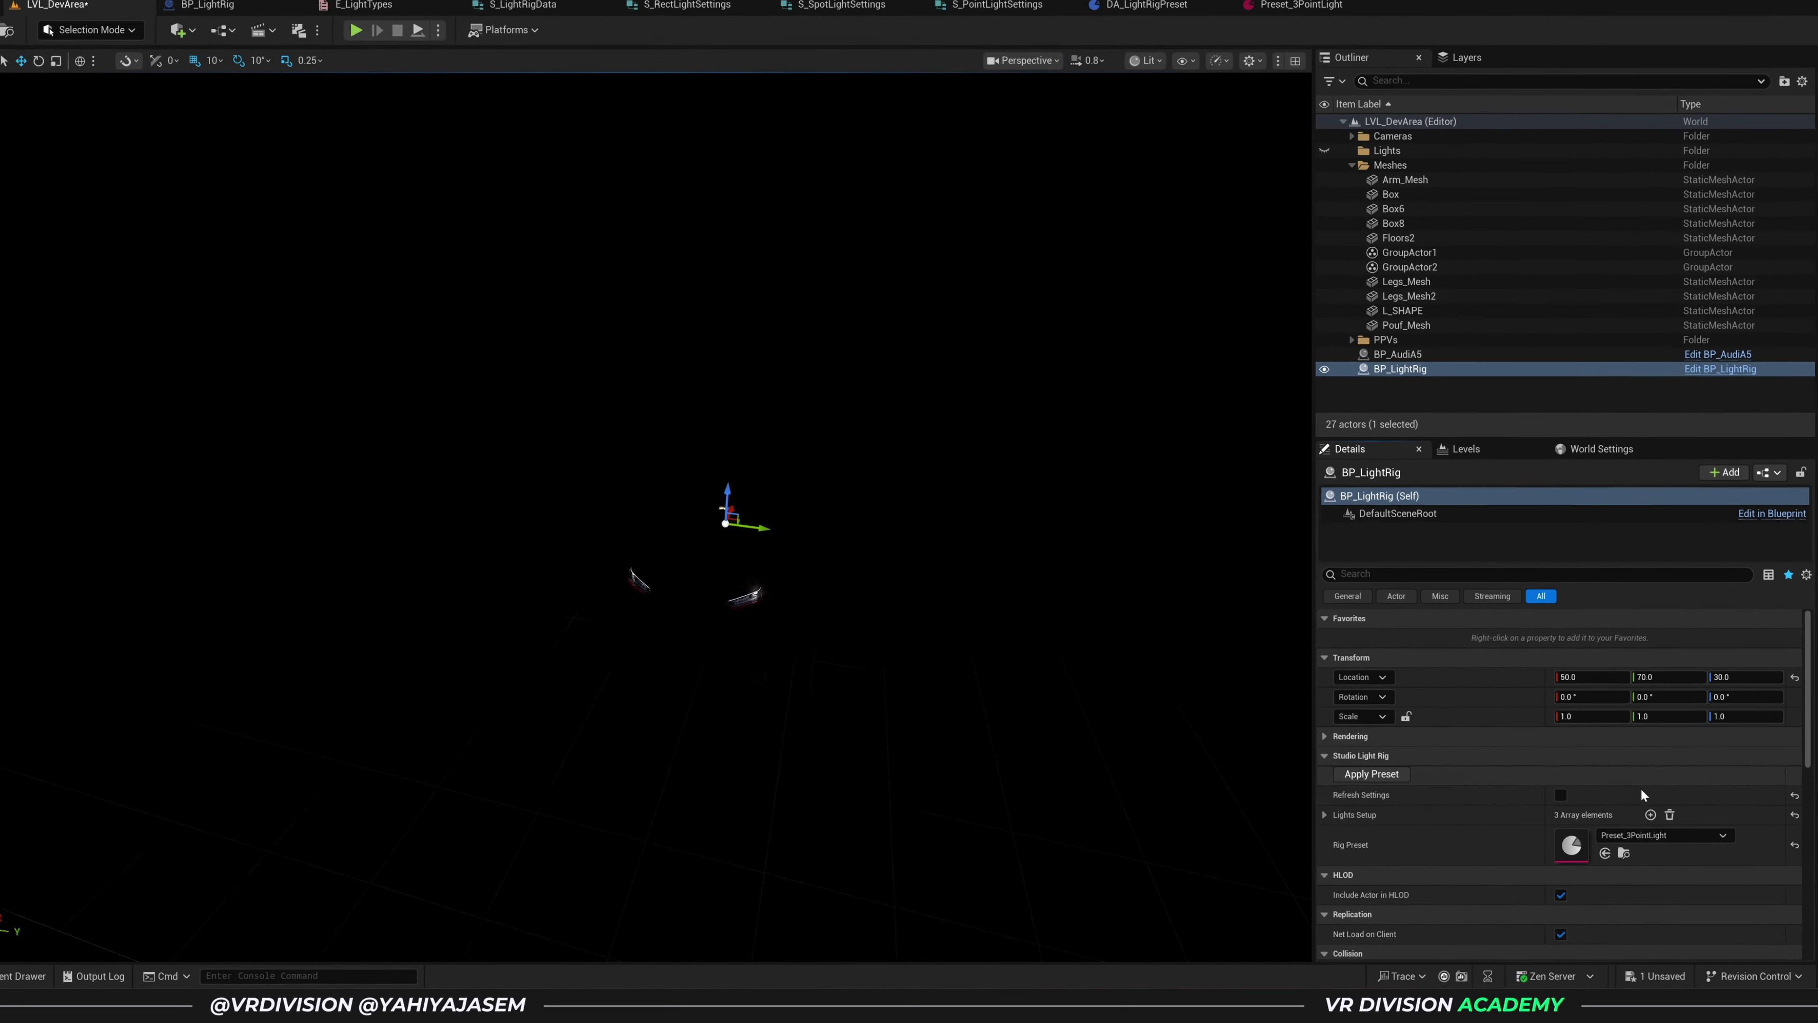
- Wire the Branch's True output through Set Refresh Settings into the For Each Loop, and its False output to the loop through two reroute nodes
click(246, 28)
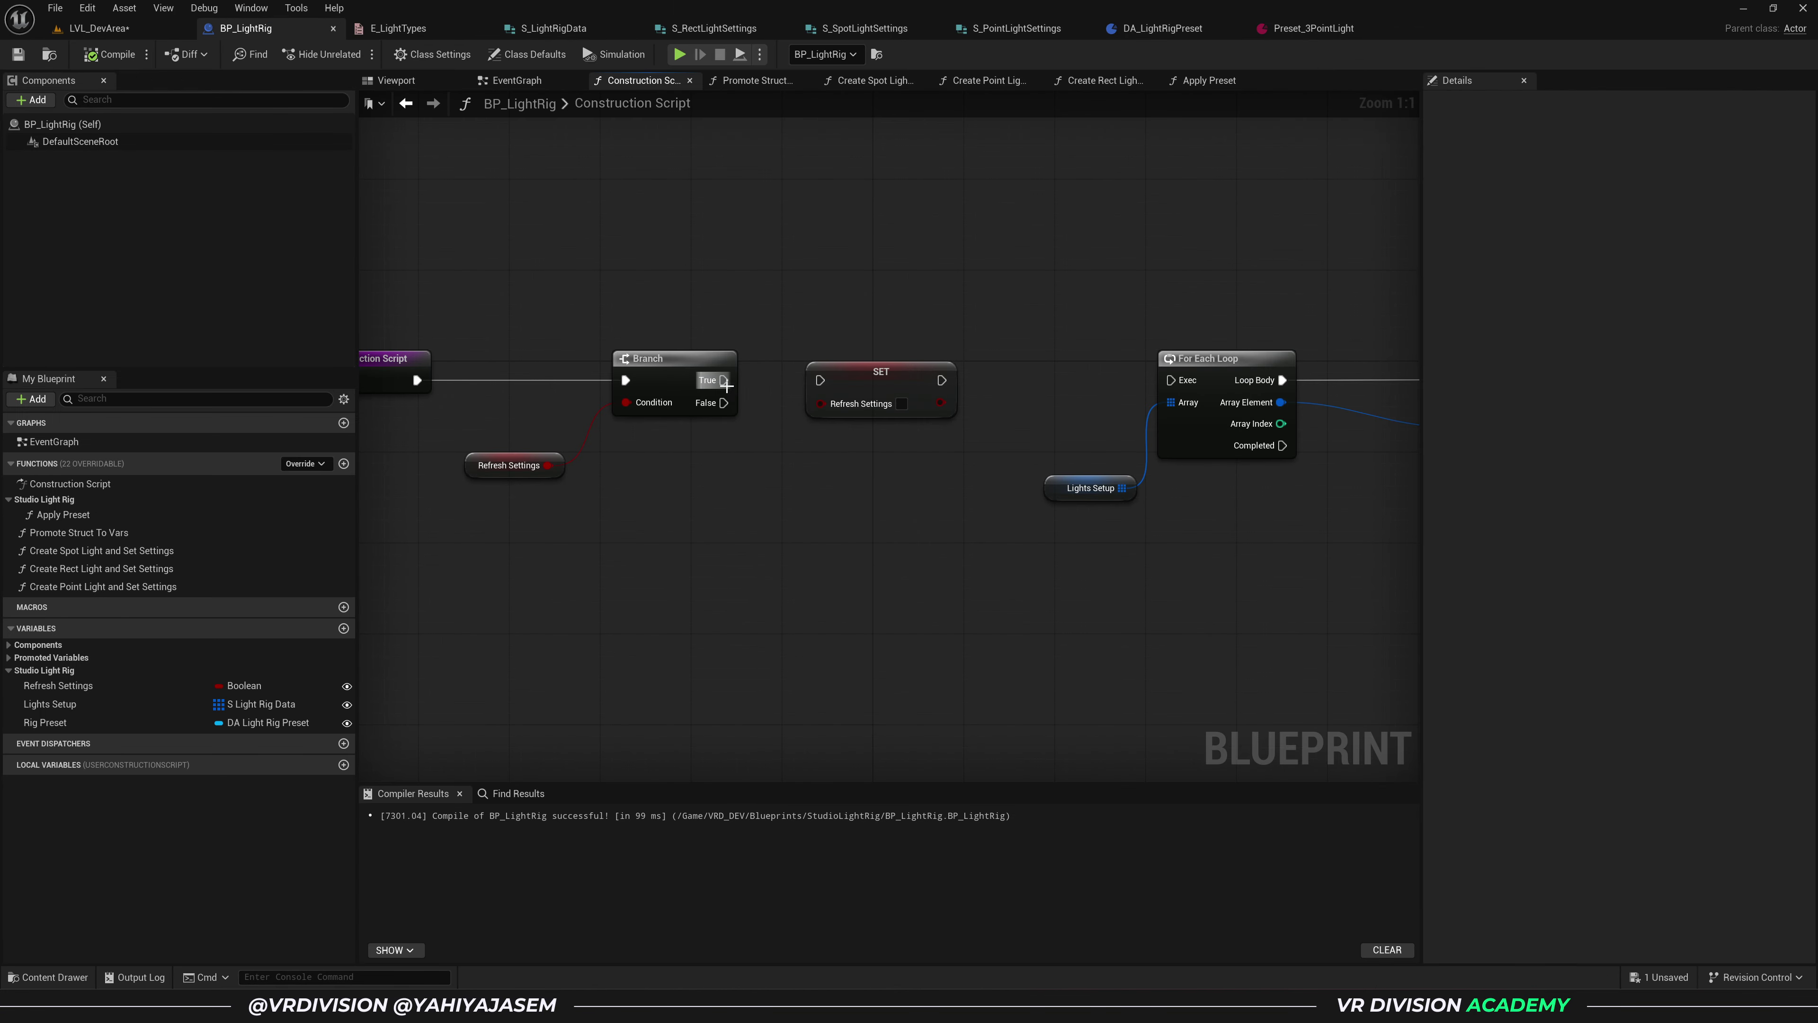
drag(723, 380, 820, 380)
drag(941, 380, 1171, 380)
drag(724, 402, 1177, 387)
key(r)
key(r)
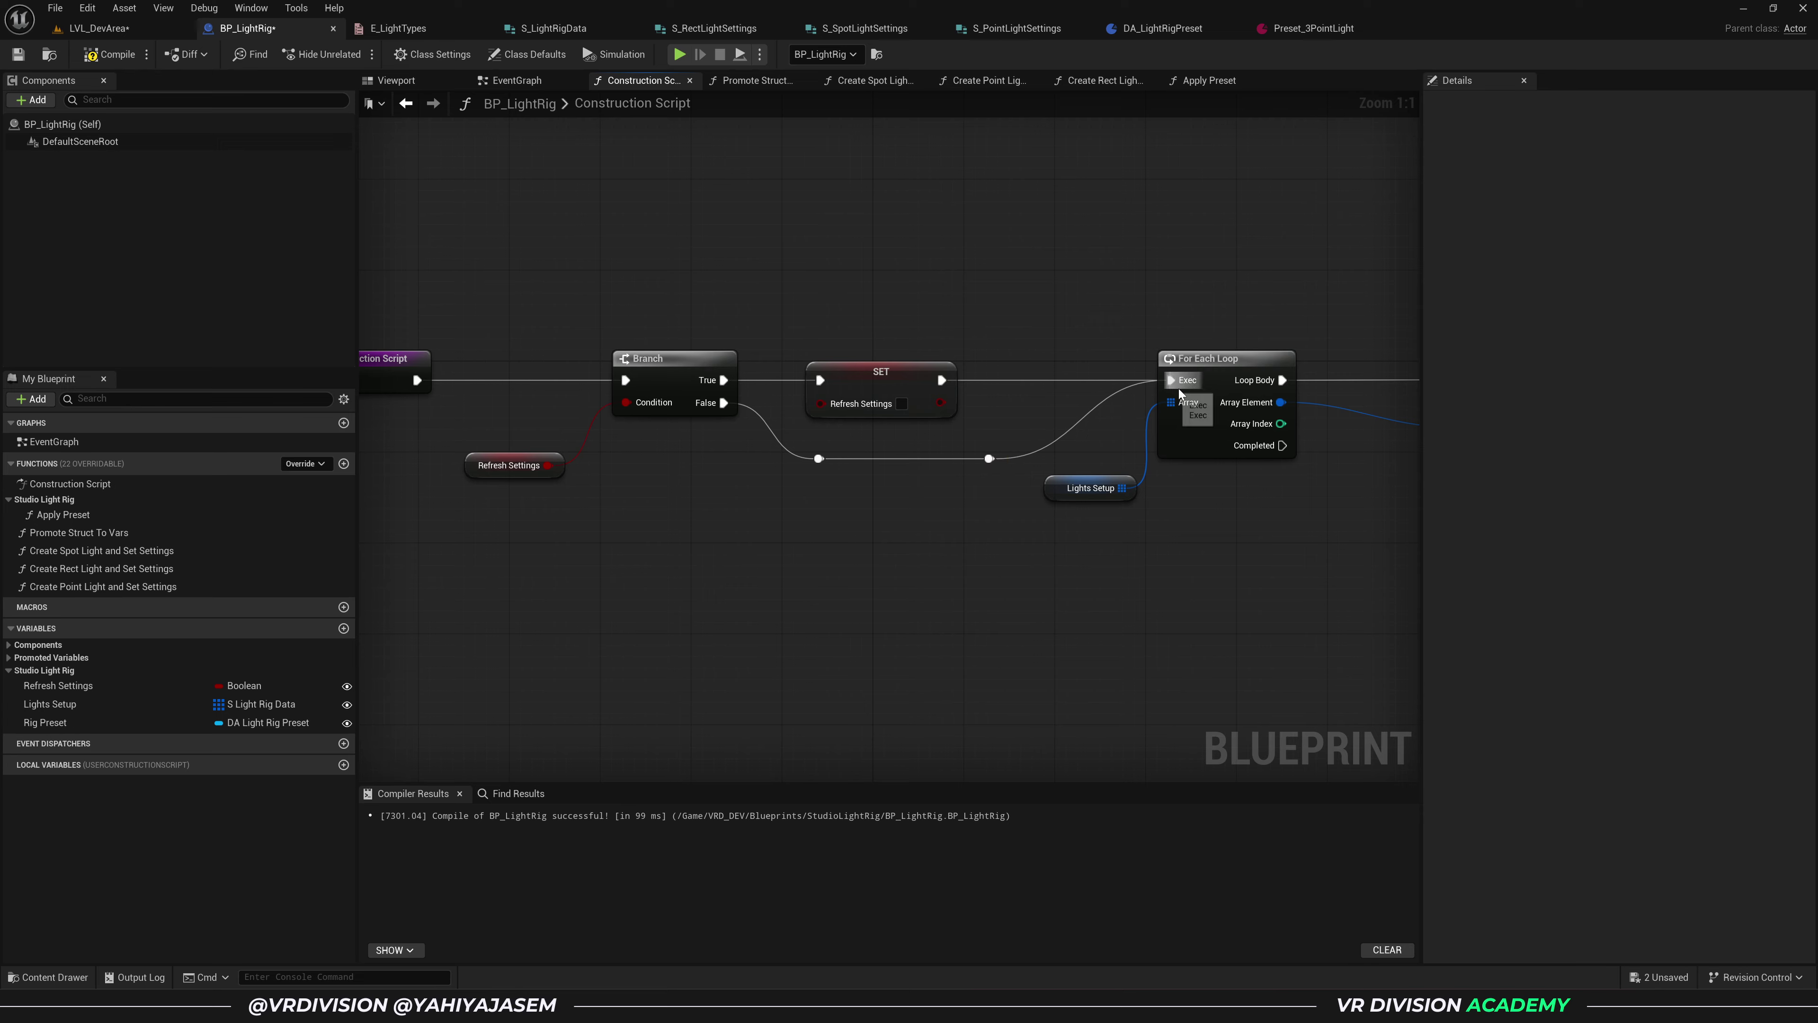
- Center the Set Refresh Settings node between the Branch and the For Each Loop, and save the blueprint
drag(893, 372, 938, 371)
click(369, 232)
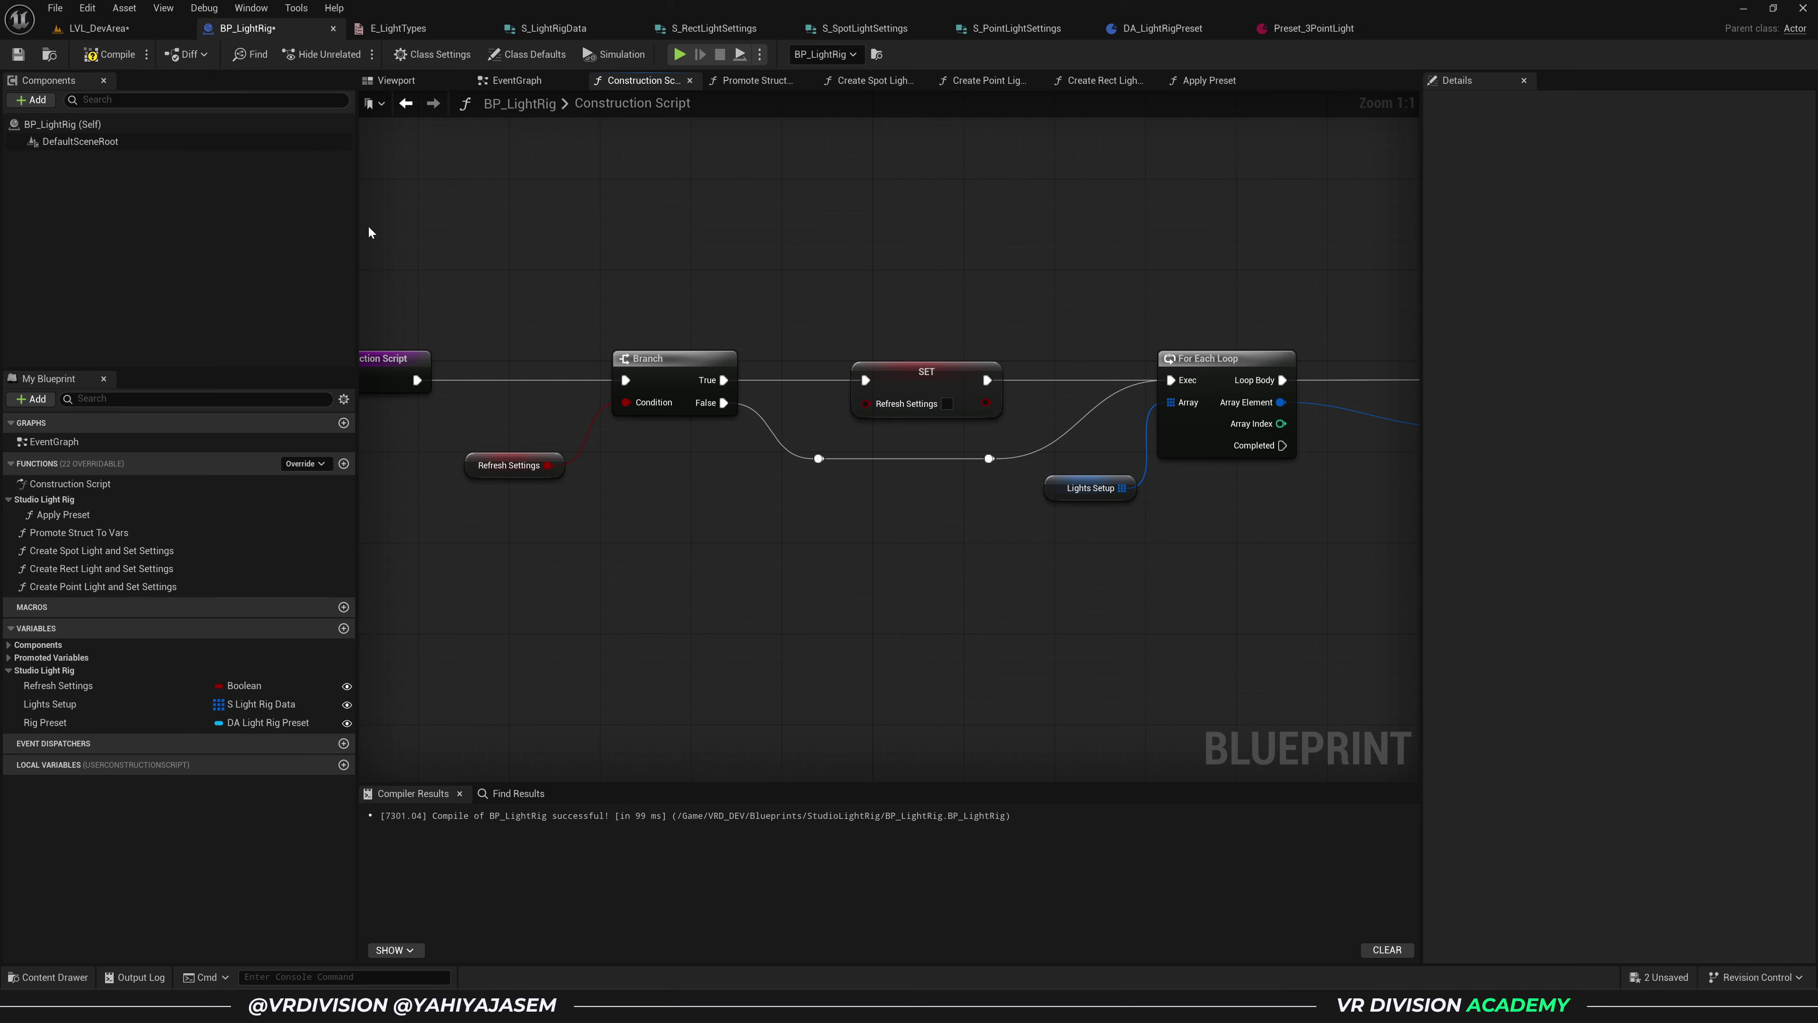
key(ctrl+s)
drag(996, 289, 489, 575)
click(556, 562)
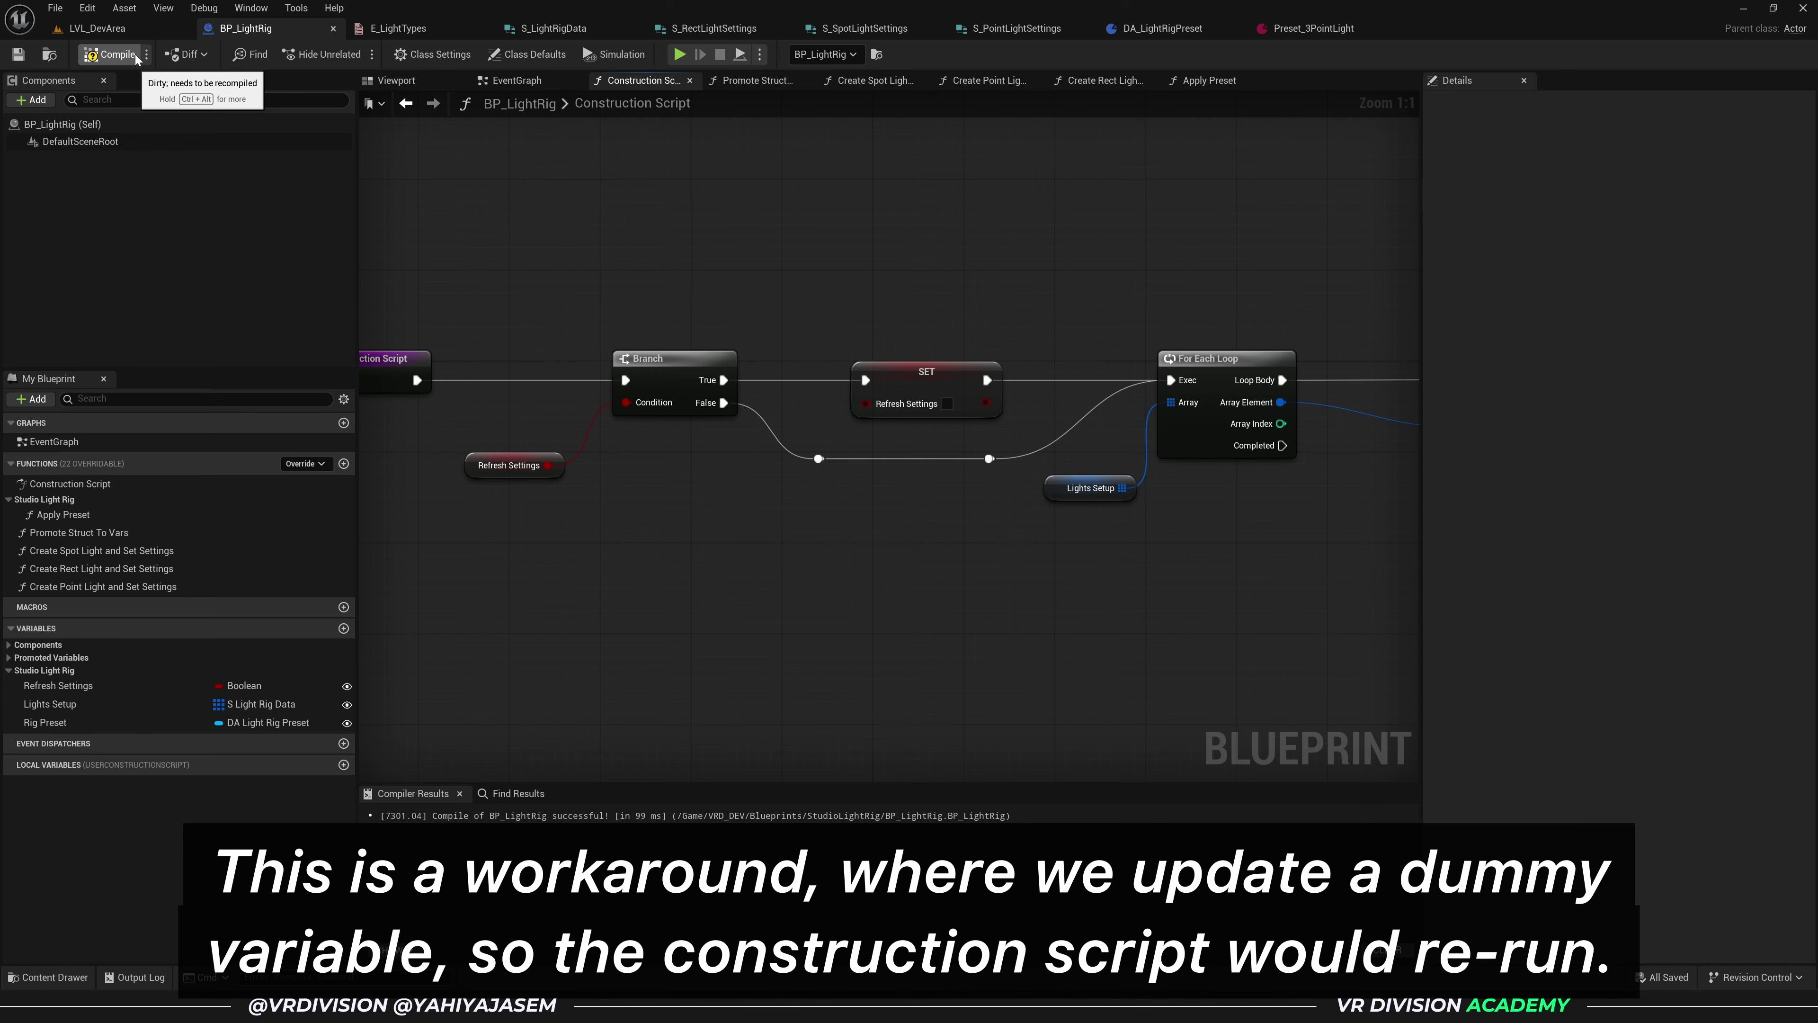
- Trigger Refresh Settings on BP_LightRig in LVL_DevArea with Preset_3PointLight kept as the rig preset, and save the level
click(98, 28)
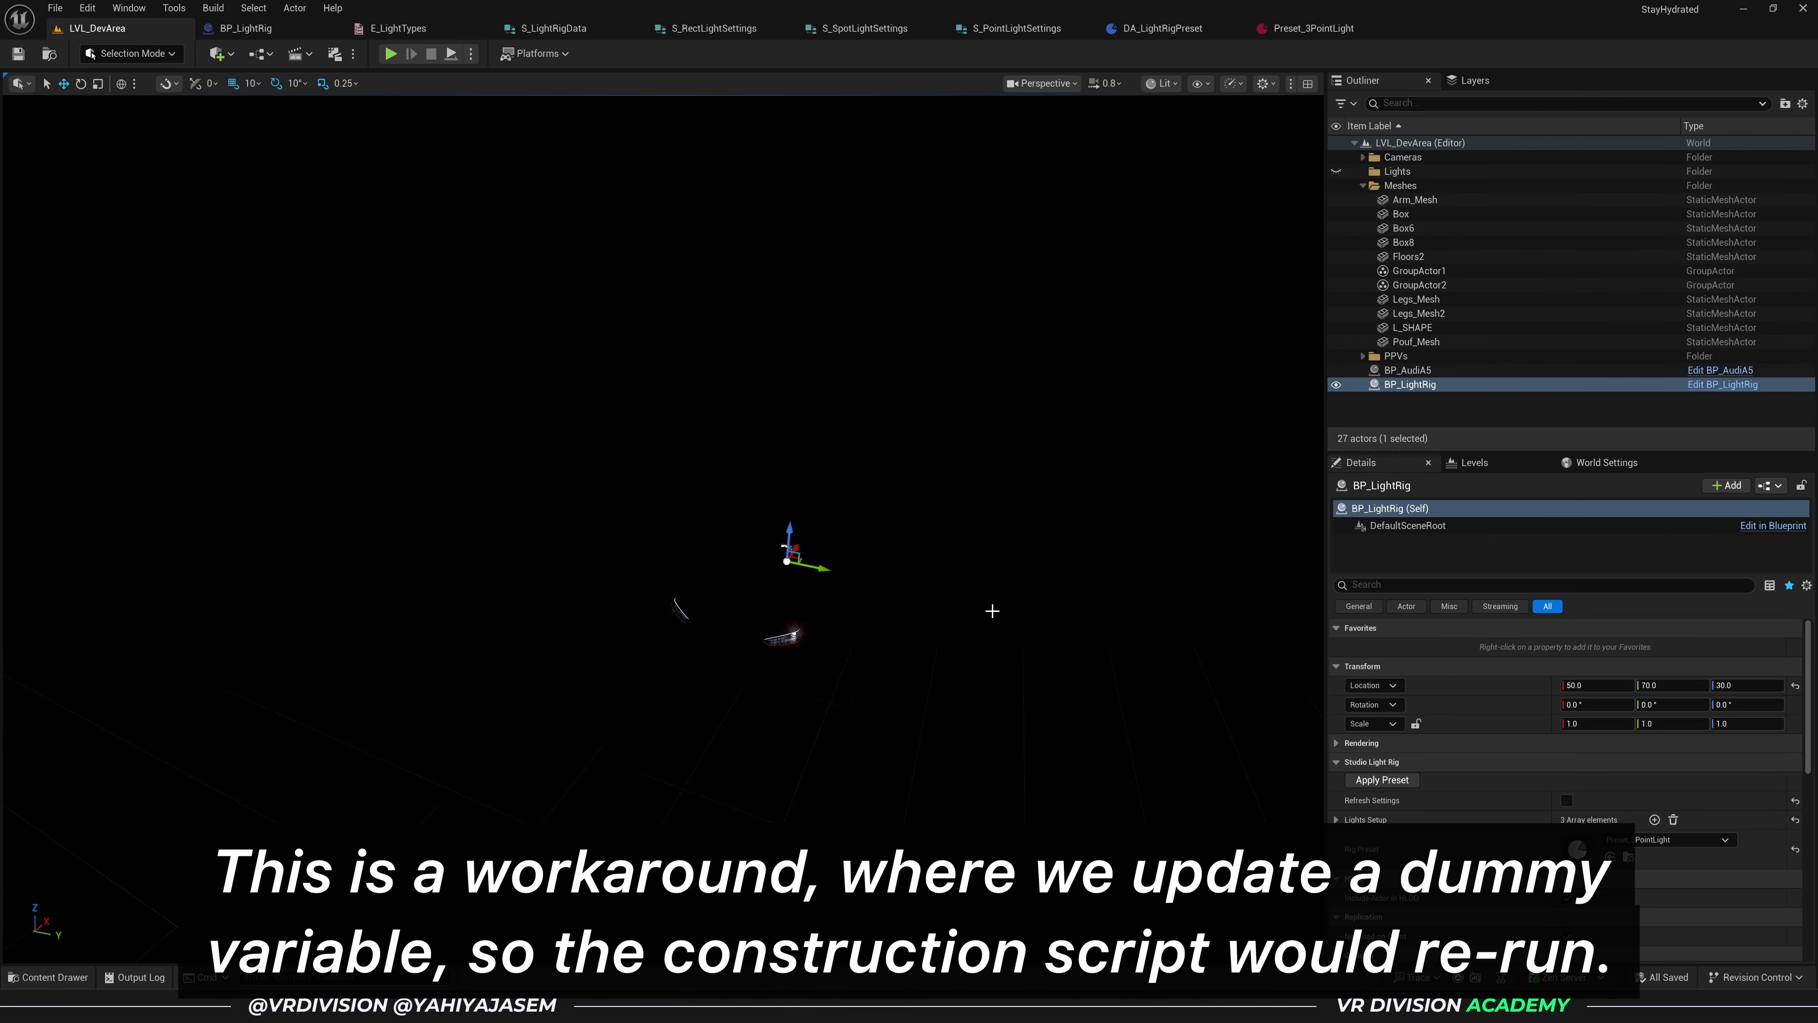
click(1631, 840)
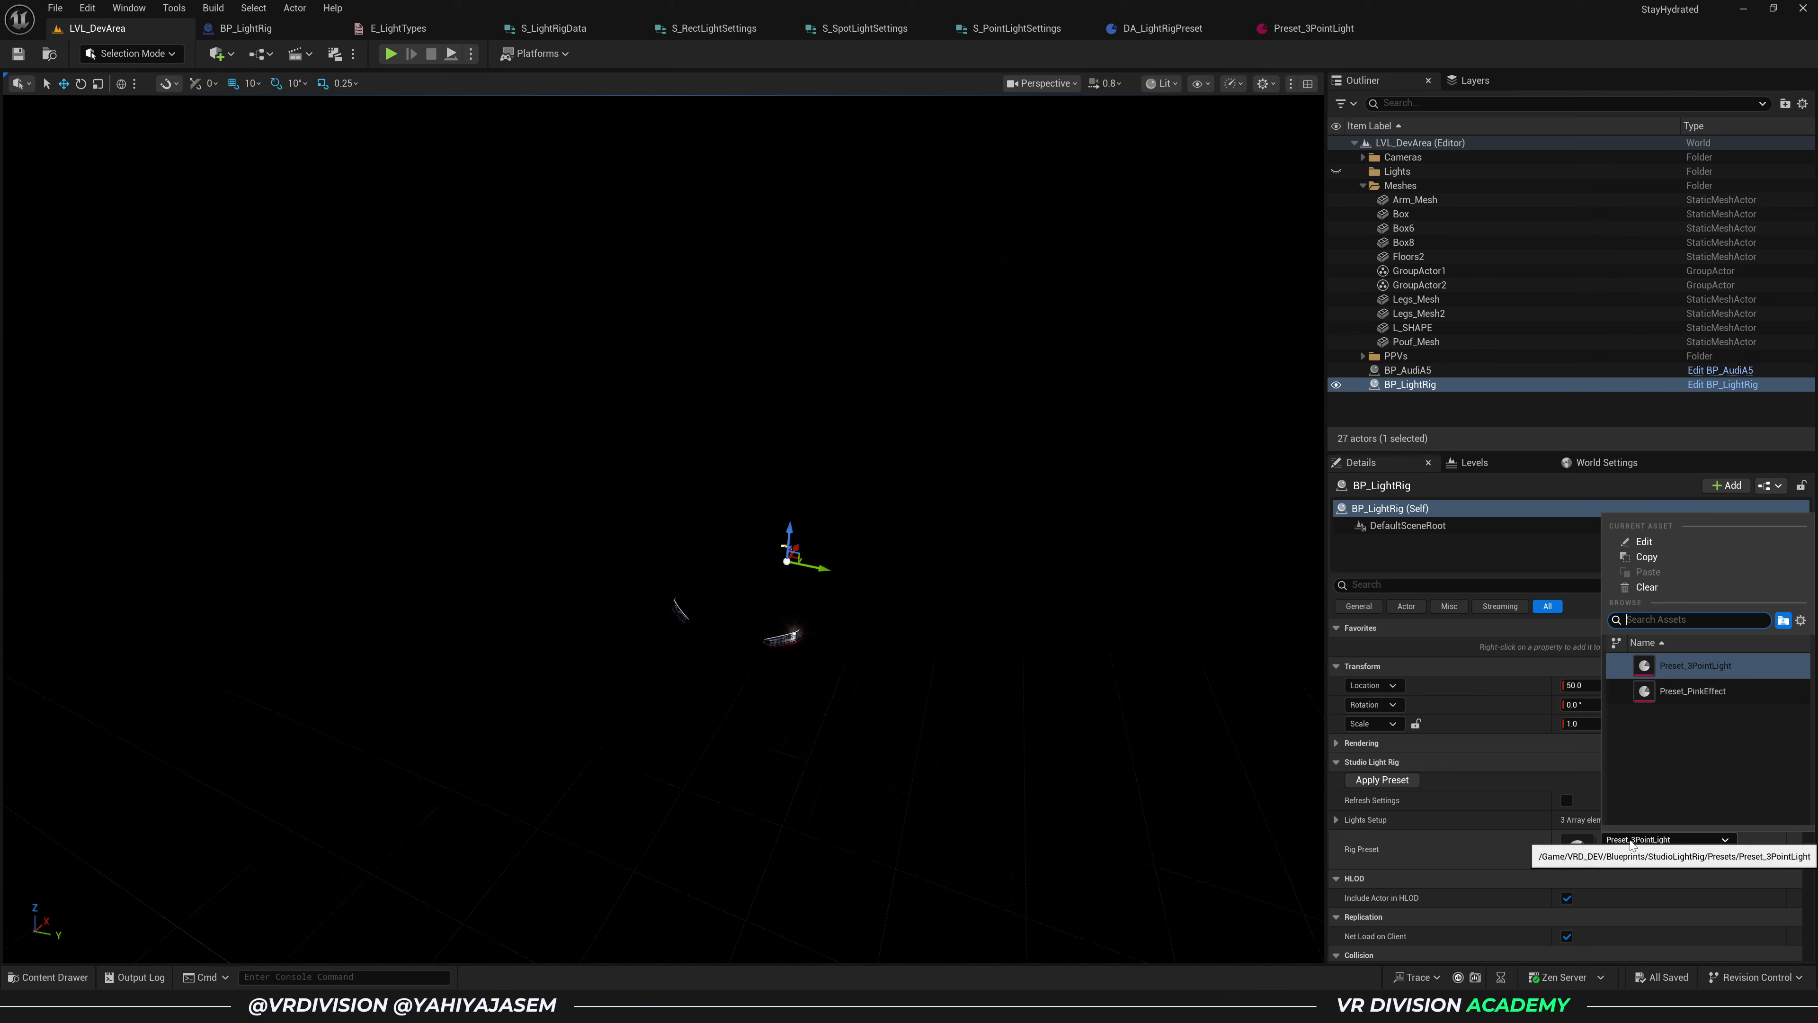
click(1539, 785)
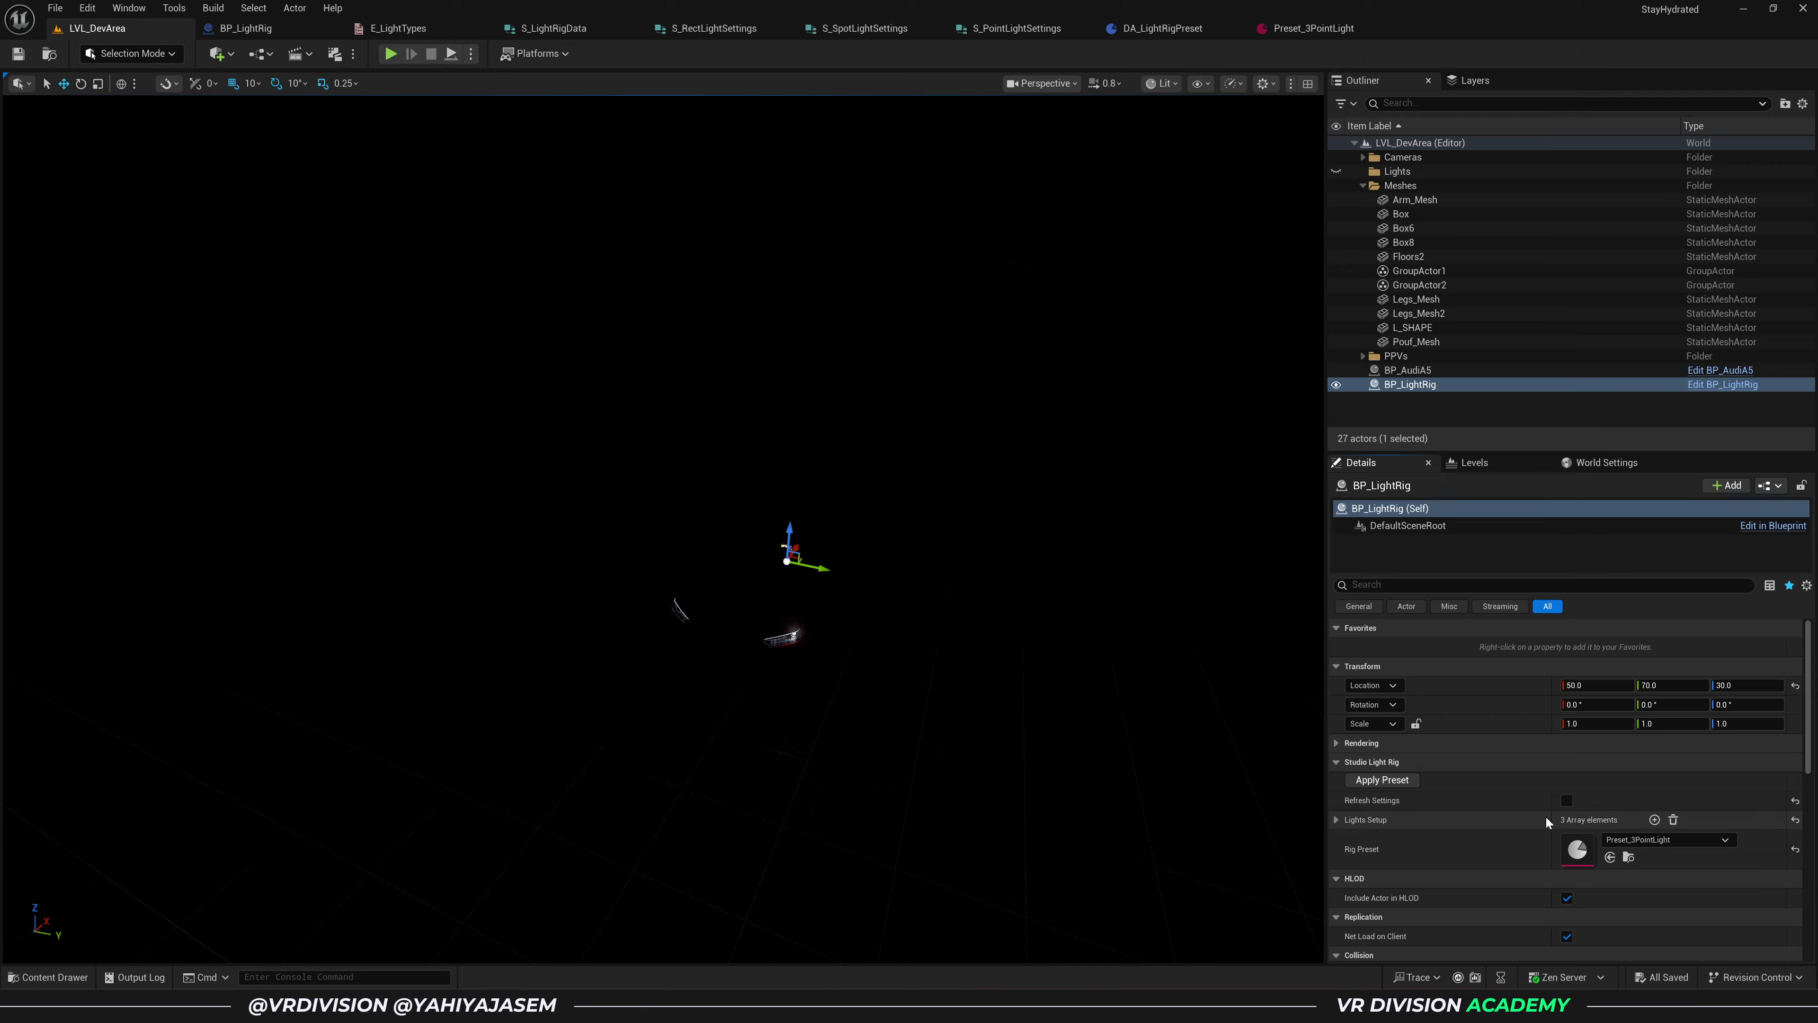
click(1567, 800)
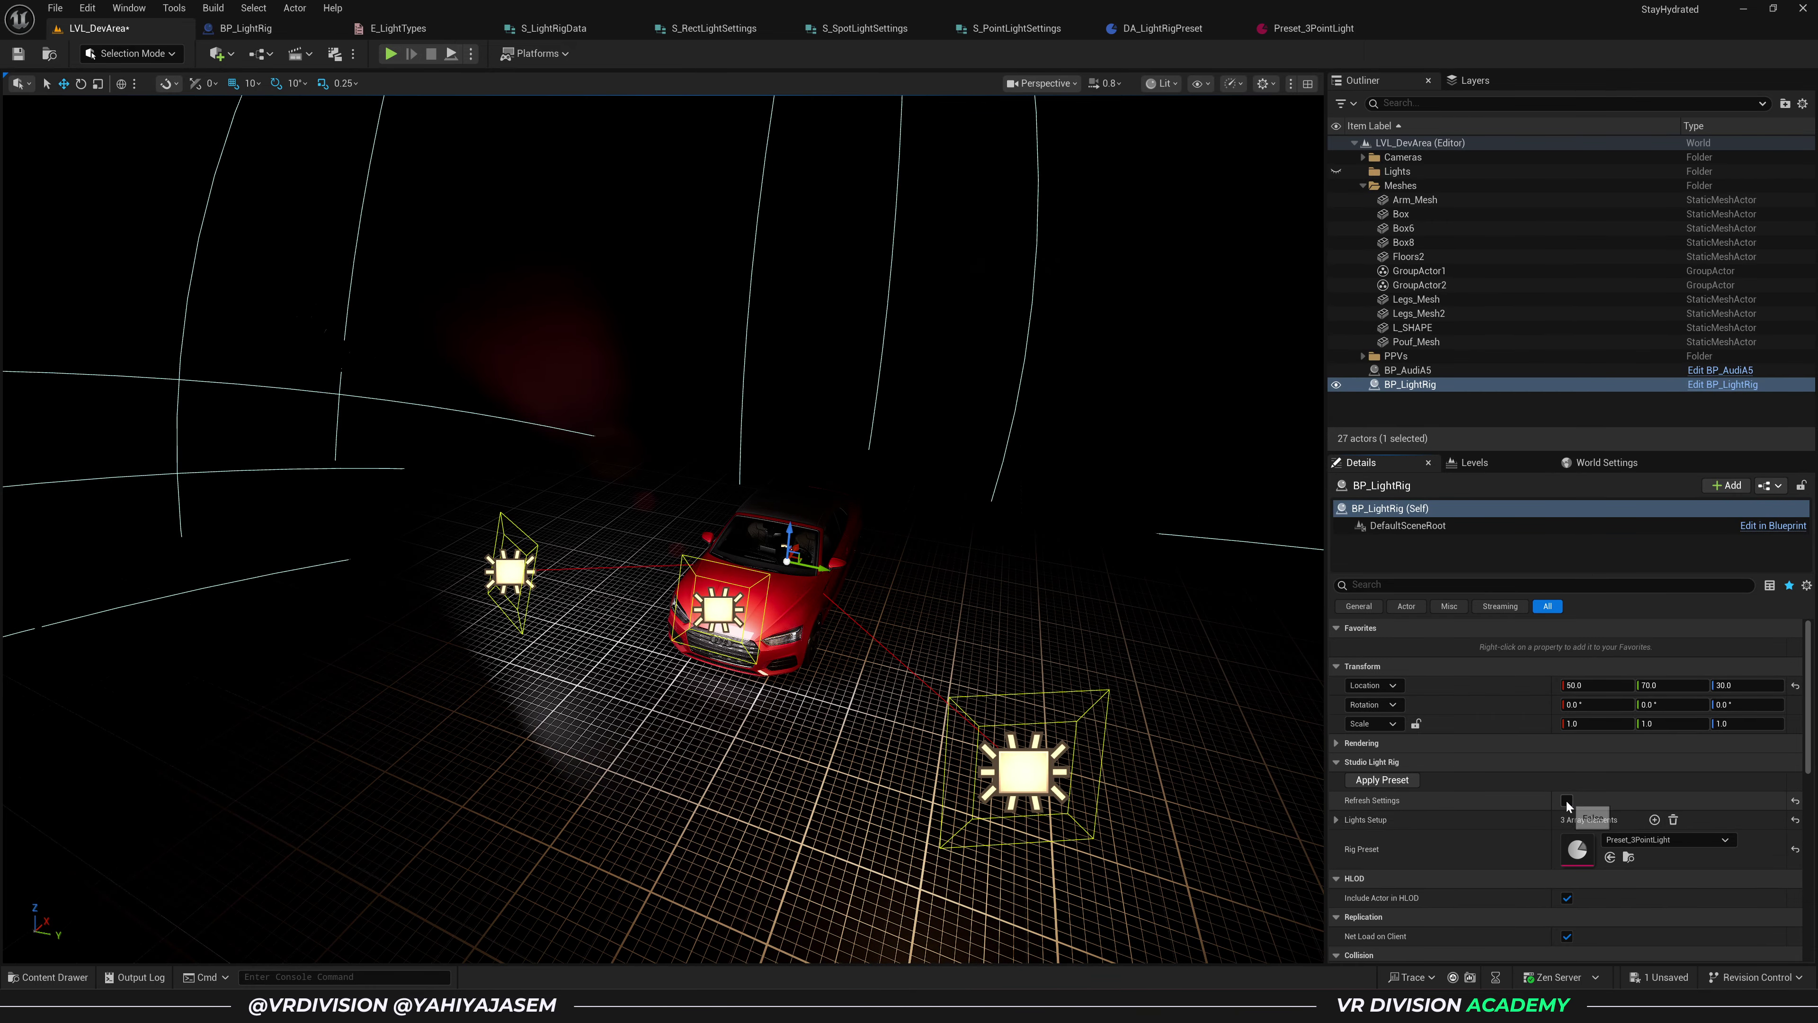
key(ctrl+s)
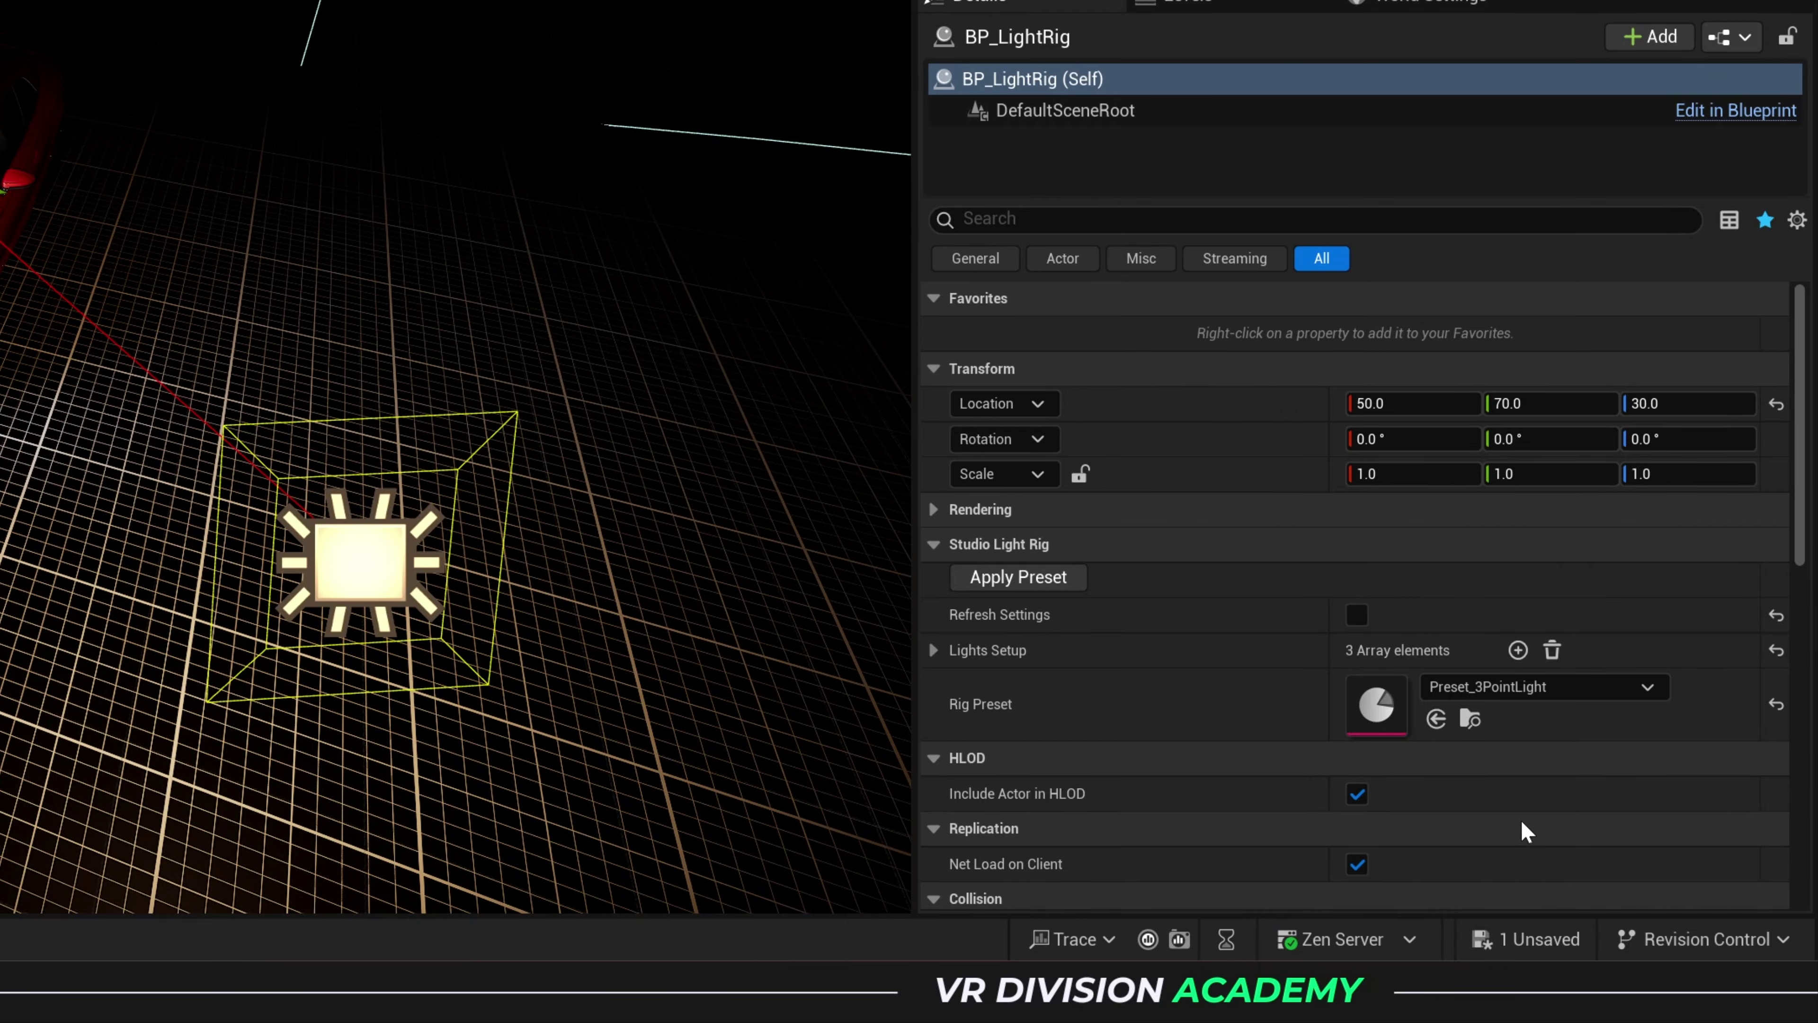
- Set the light rig's preset to Preset_PinkEffect, apply it to the level's rig, and save
click(1503, 688)
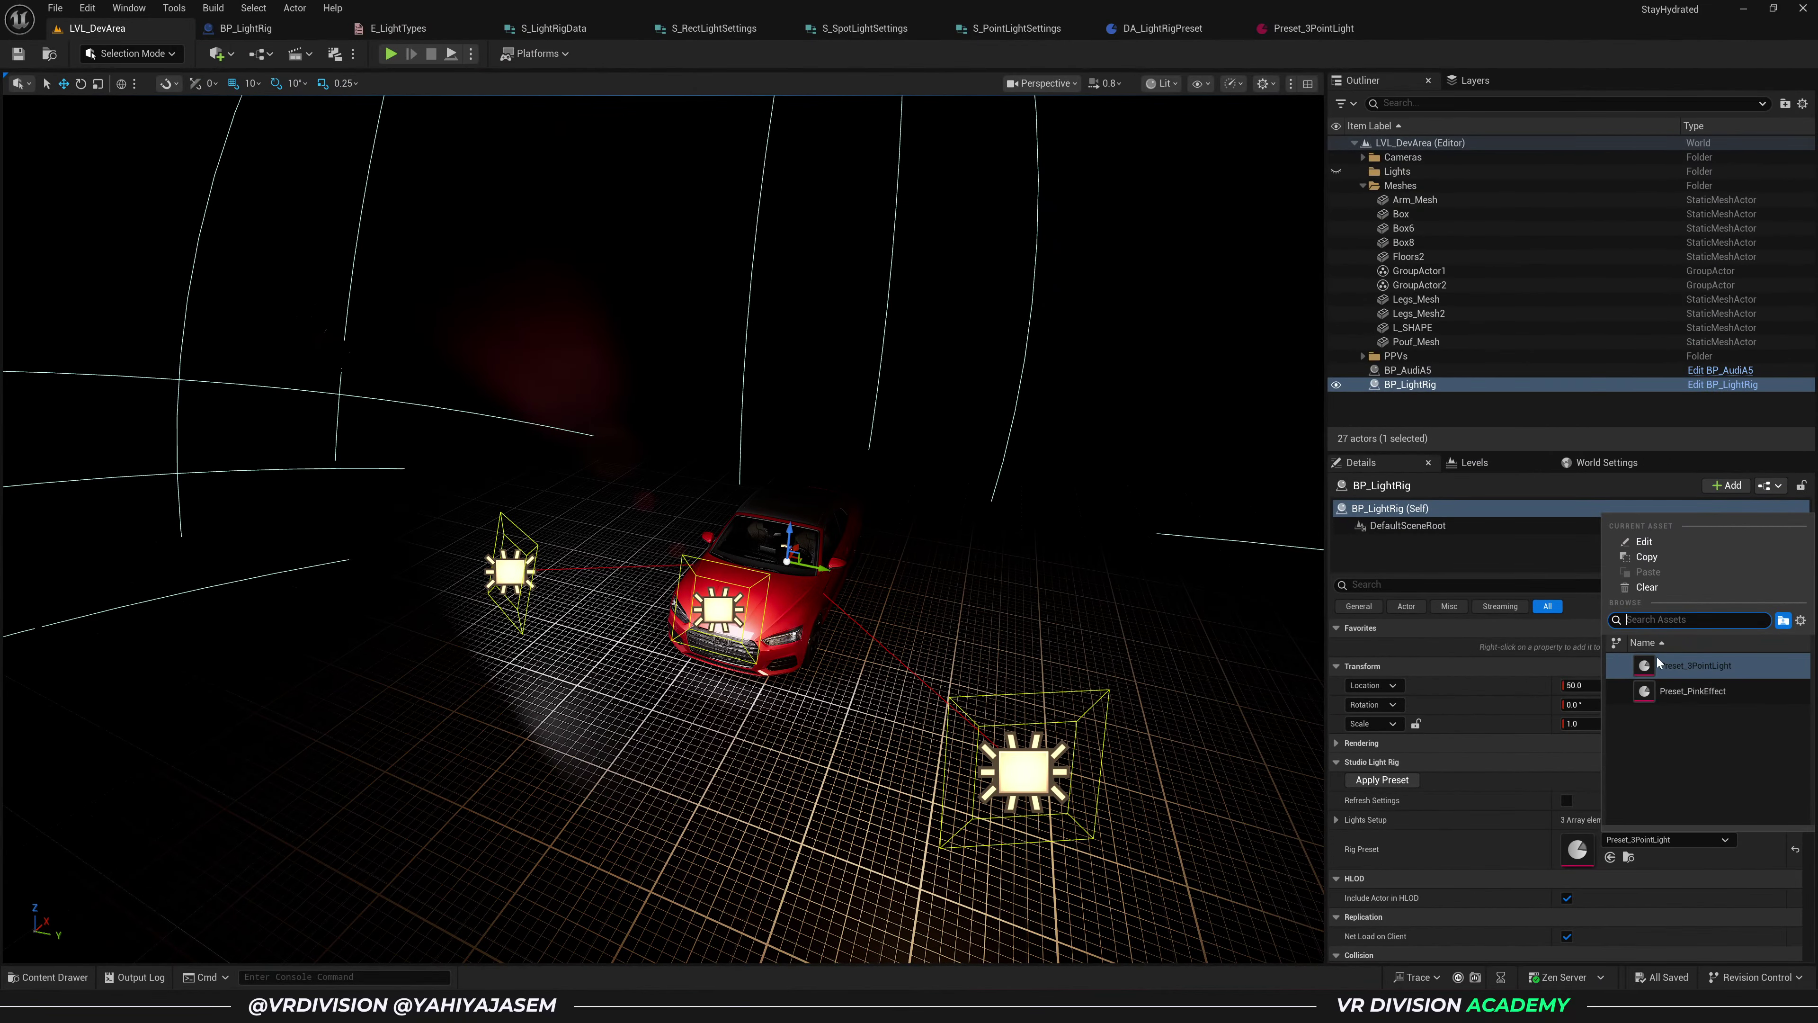
click(1684, 691)
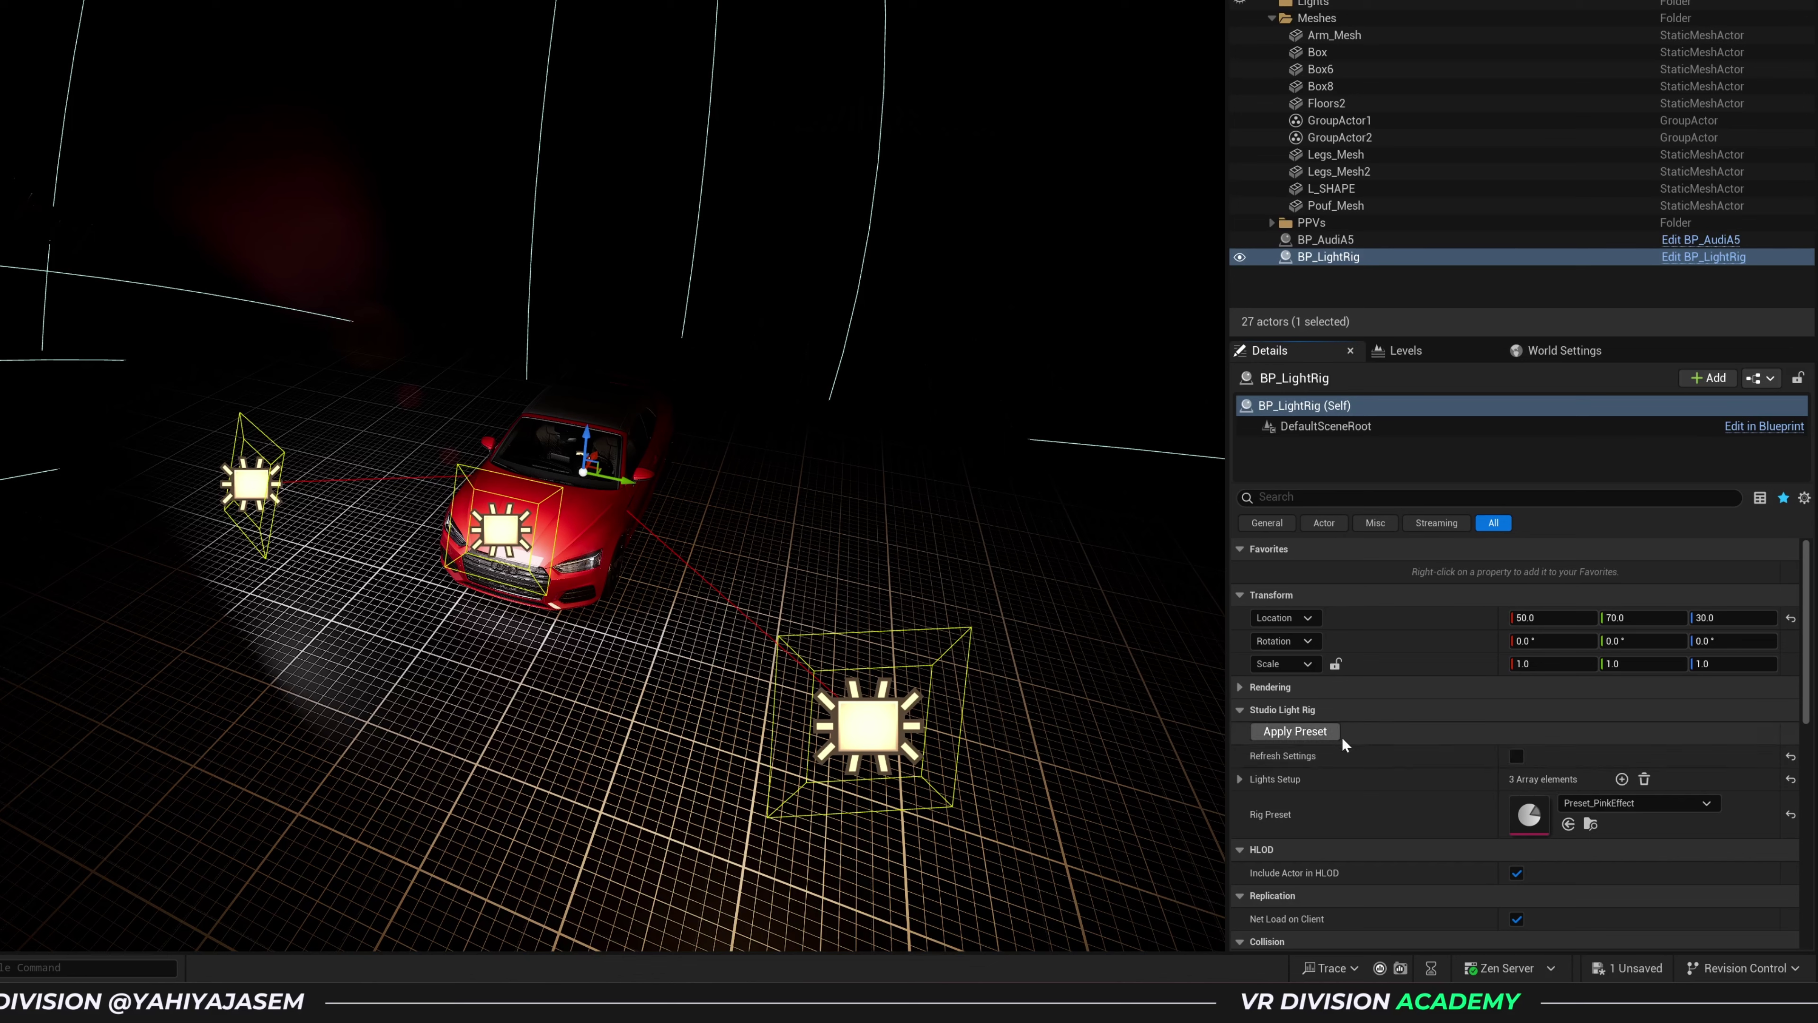
click(1313, 734)
key(ctrl+s)
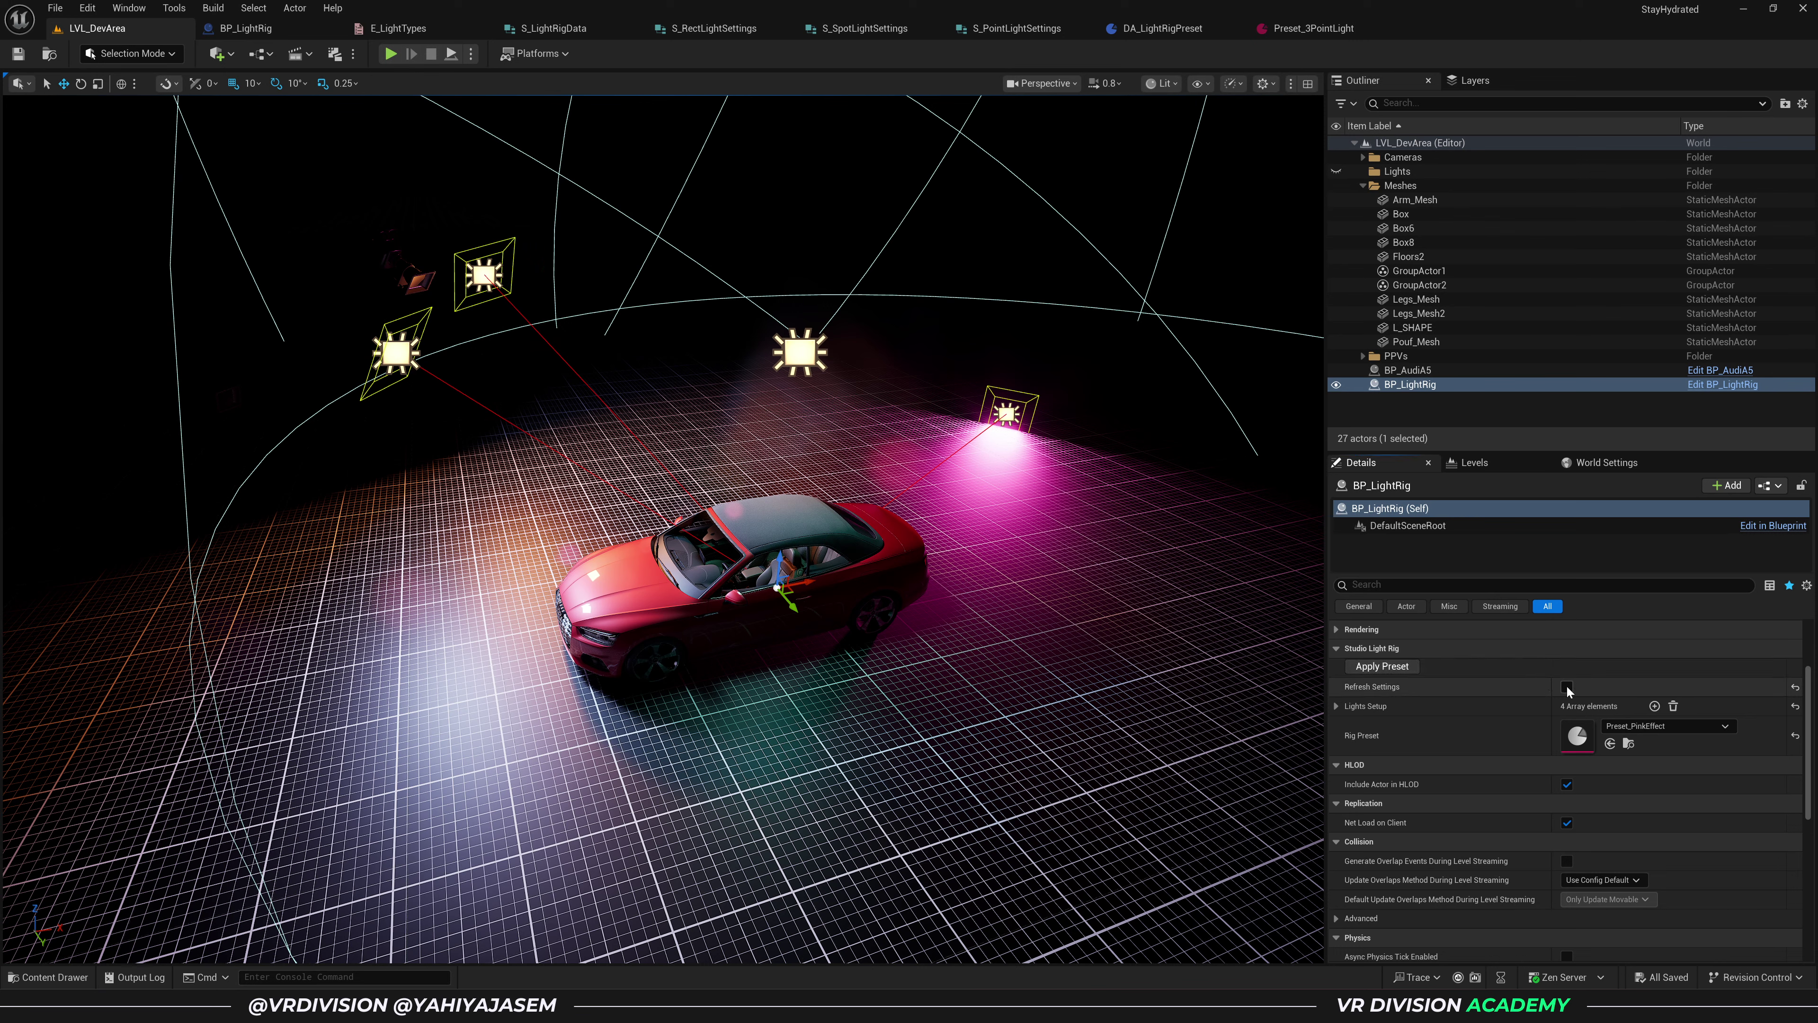
- Trigger Refresh Settings on the level's light rig and expand the Index [1] entry of Lights Setup
click(1566, 687)
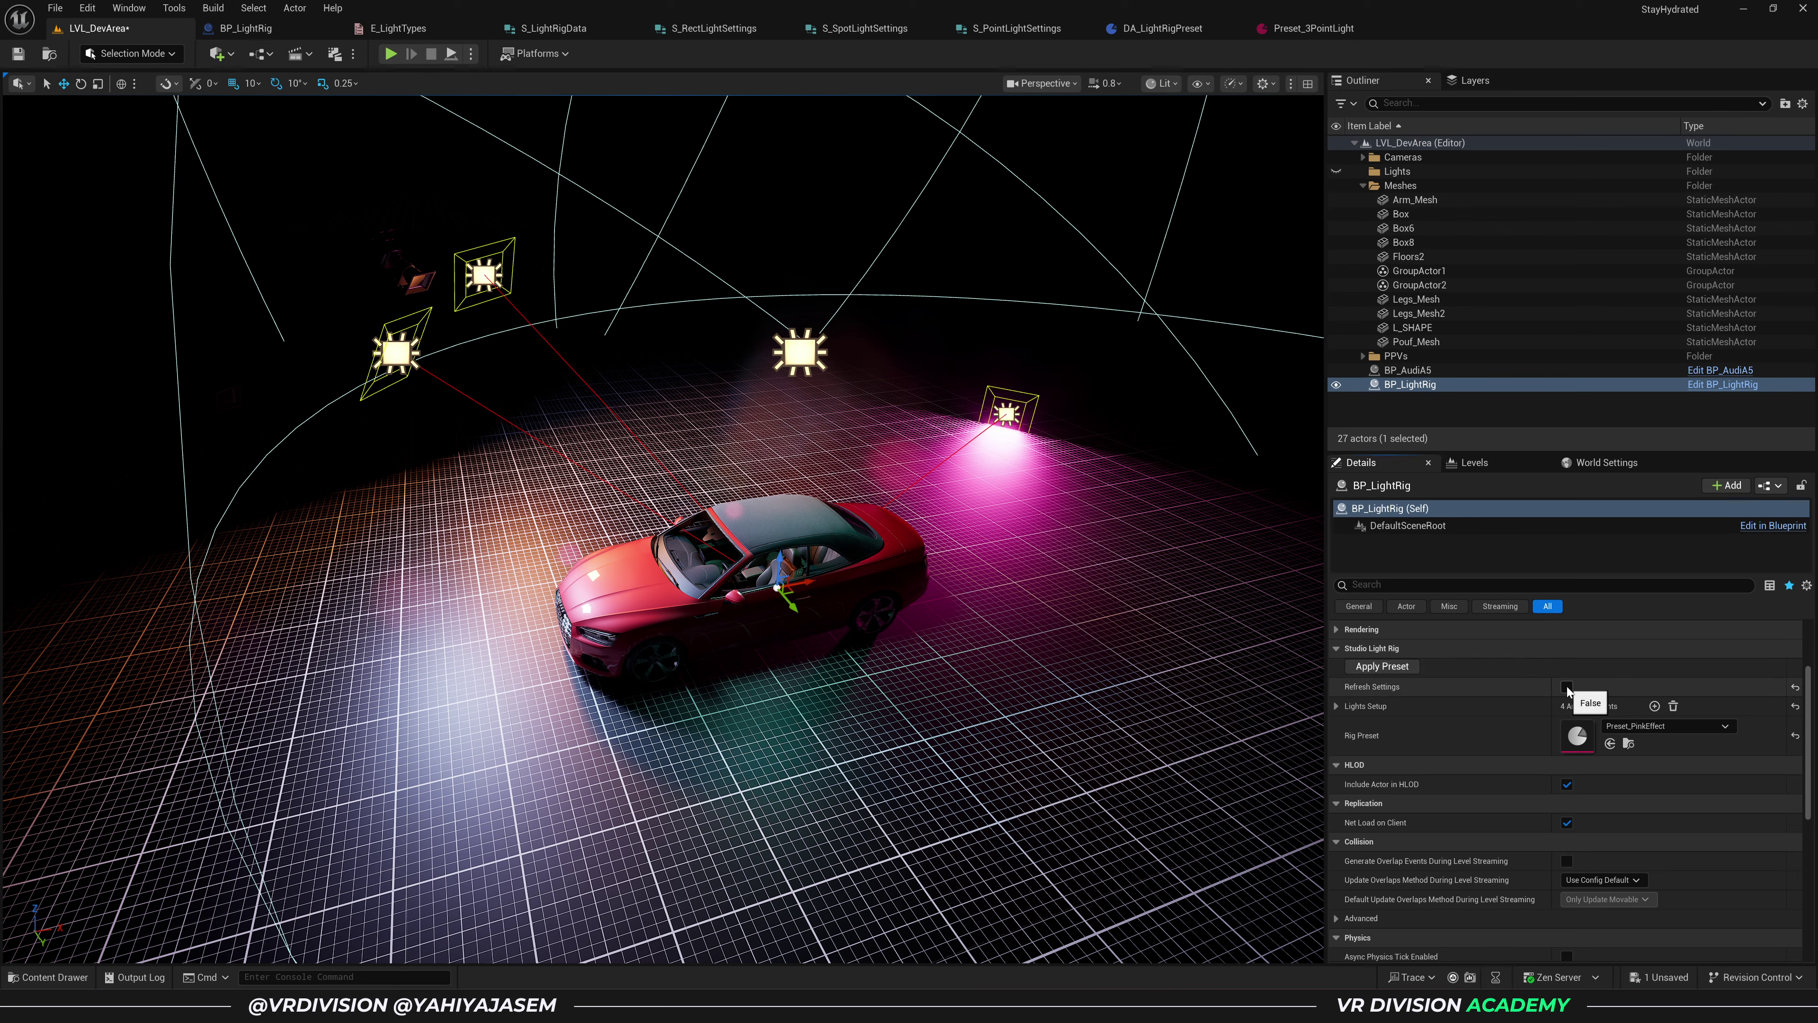
click(1342, 706)
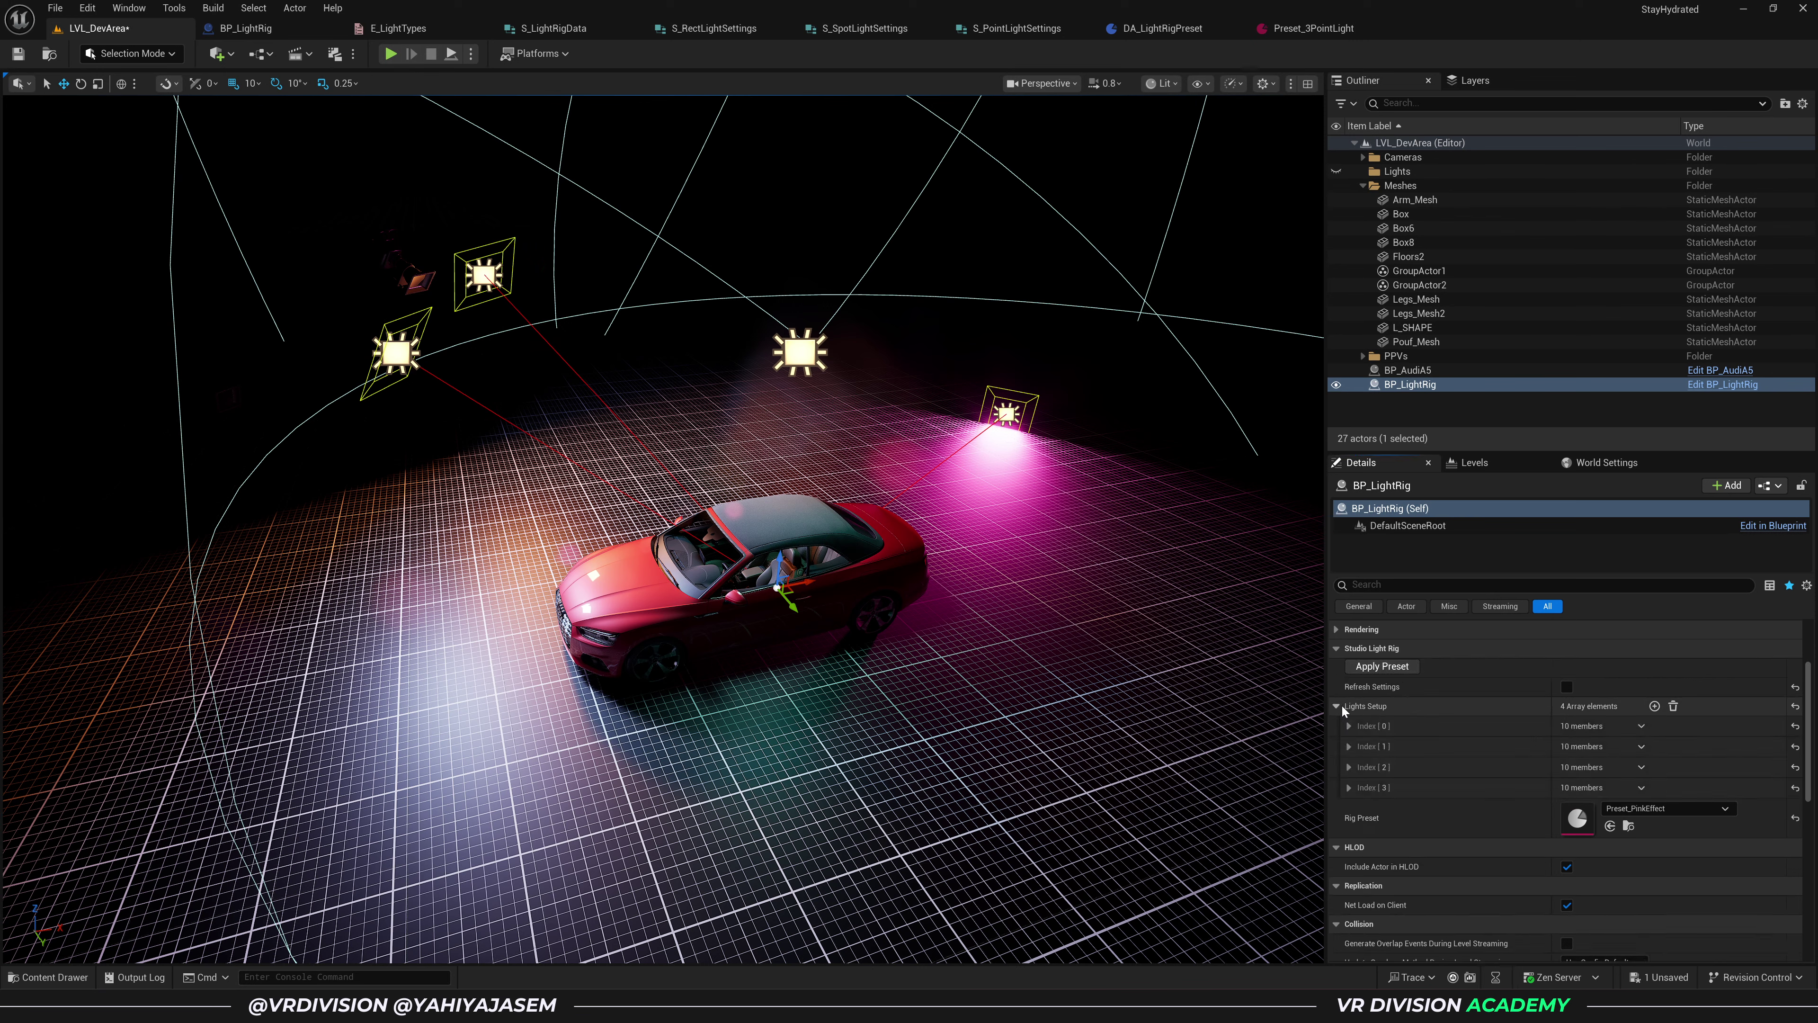
click(1349, 747)
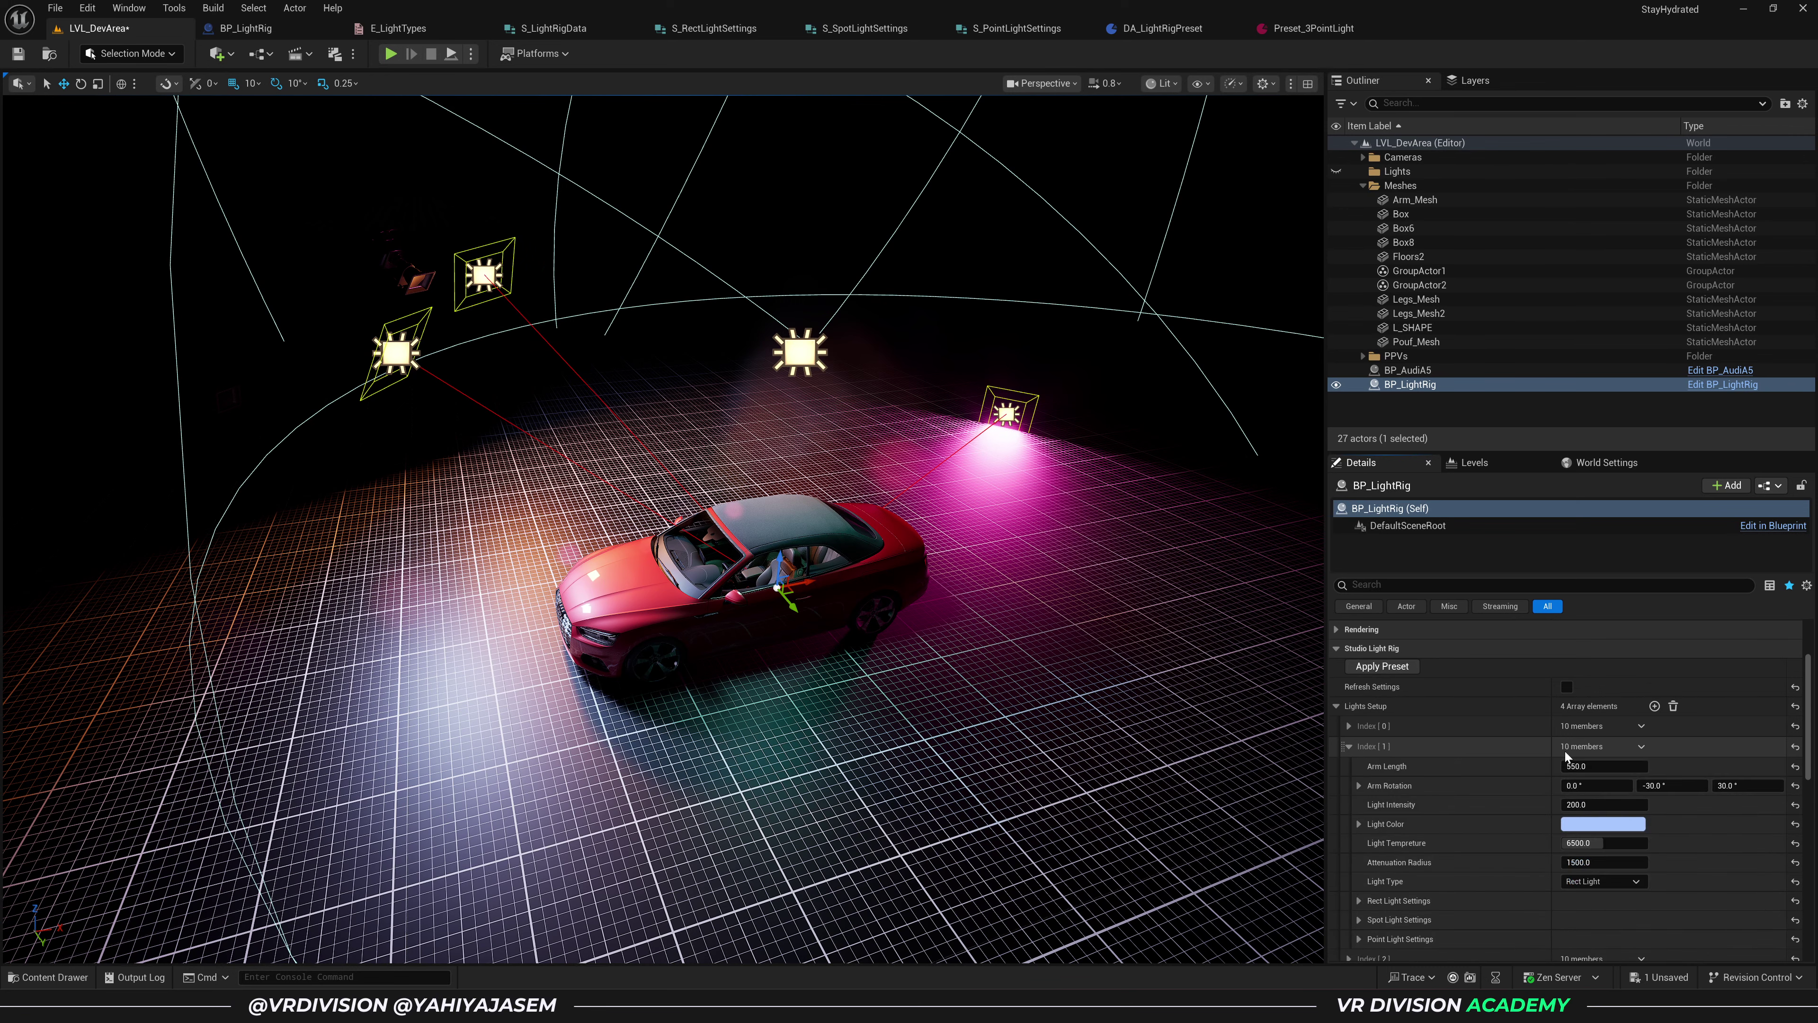
- Insert an Apply Preset call between the Construction Script node and the Branch in BP_LightRig
click(290, 10)
click(290, 10)
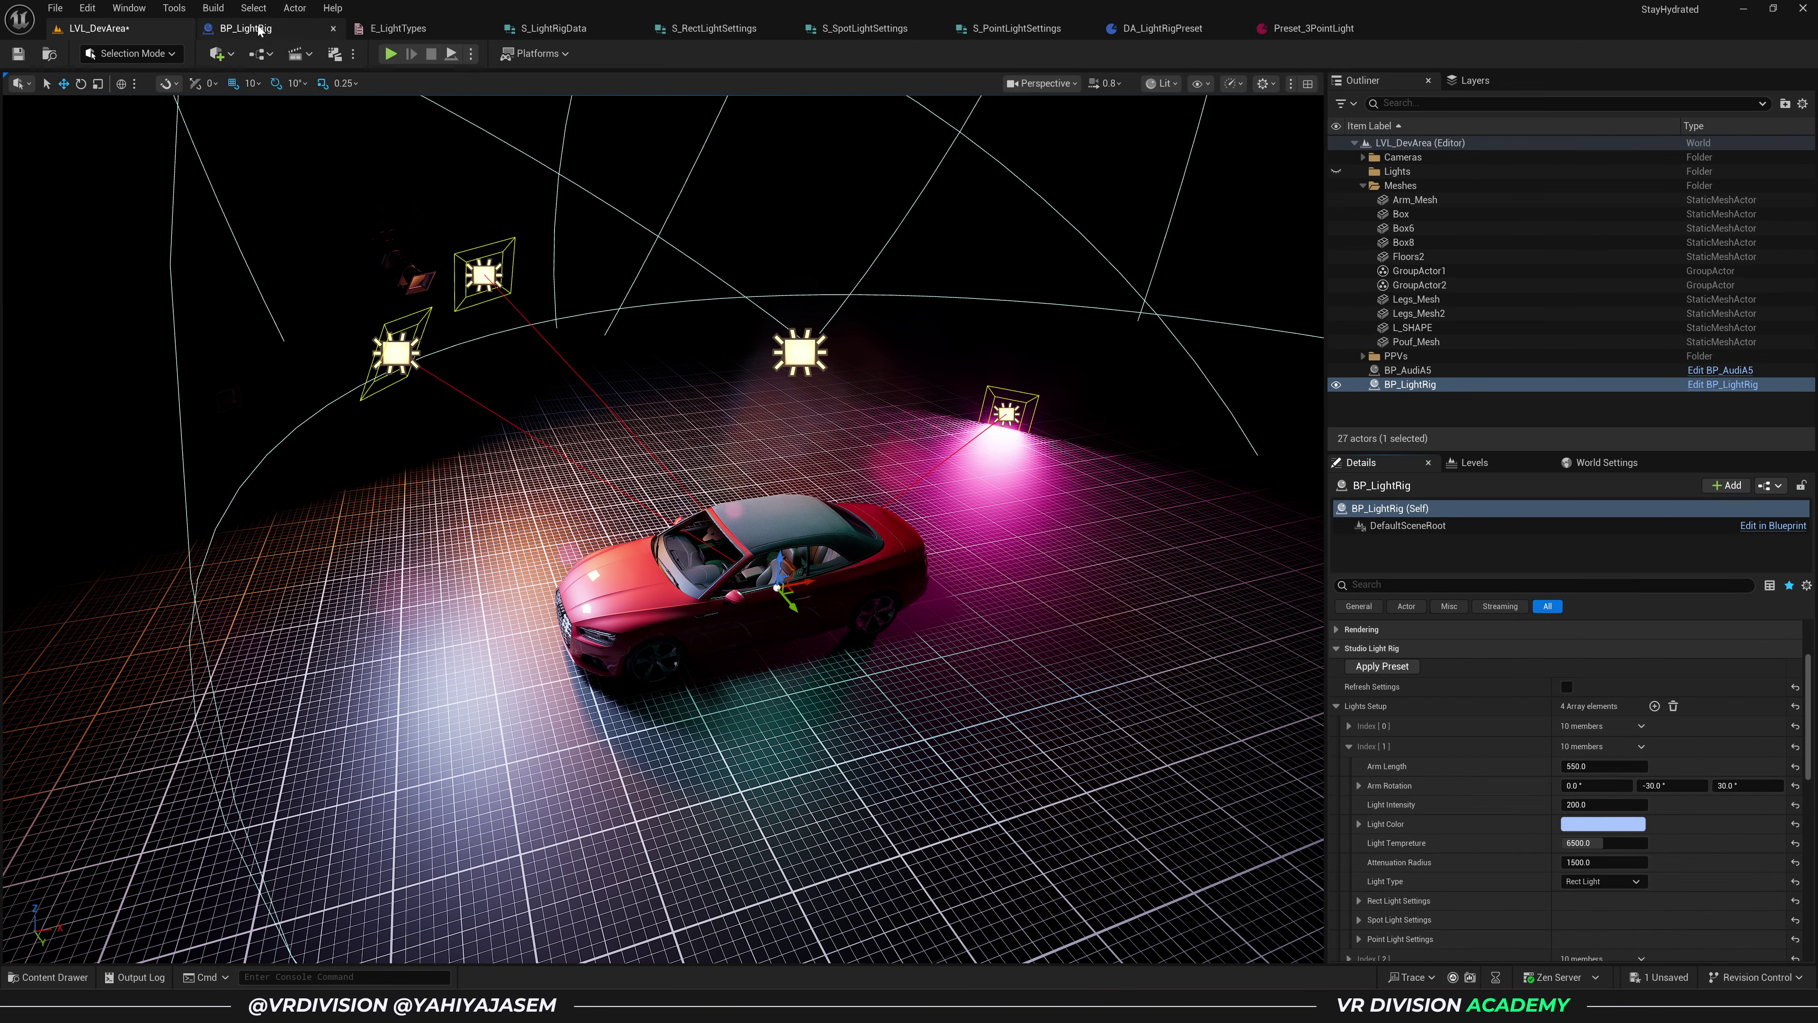
click(265, 32)
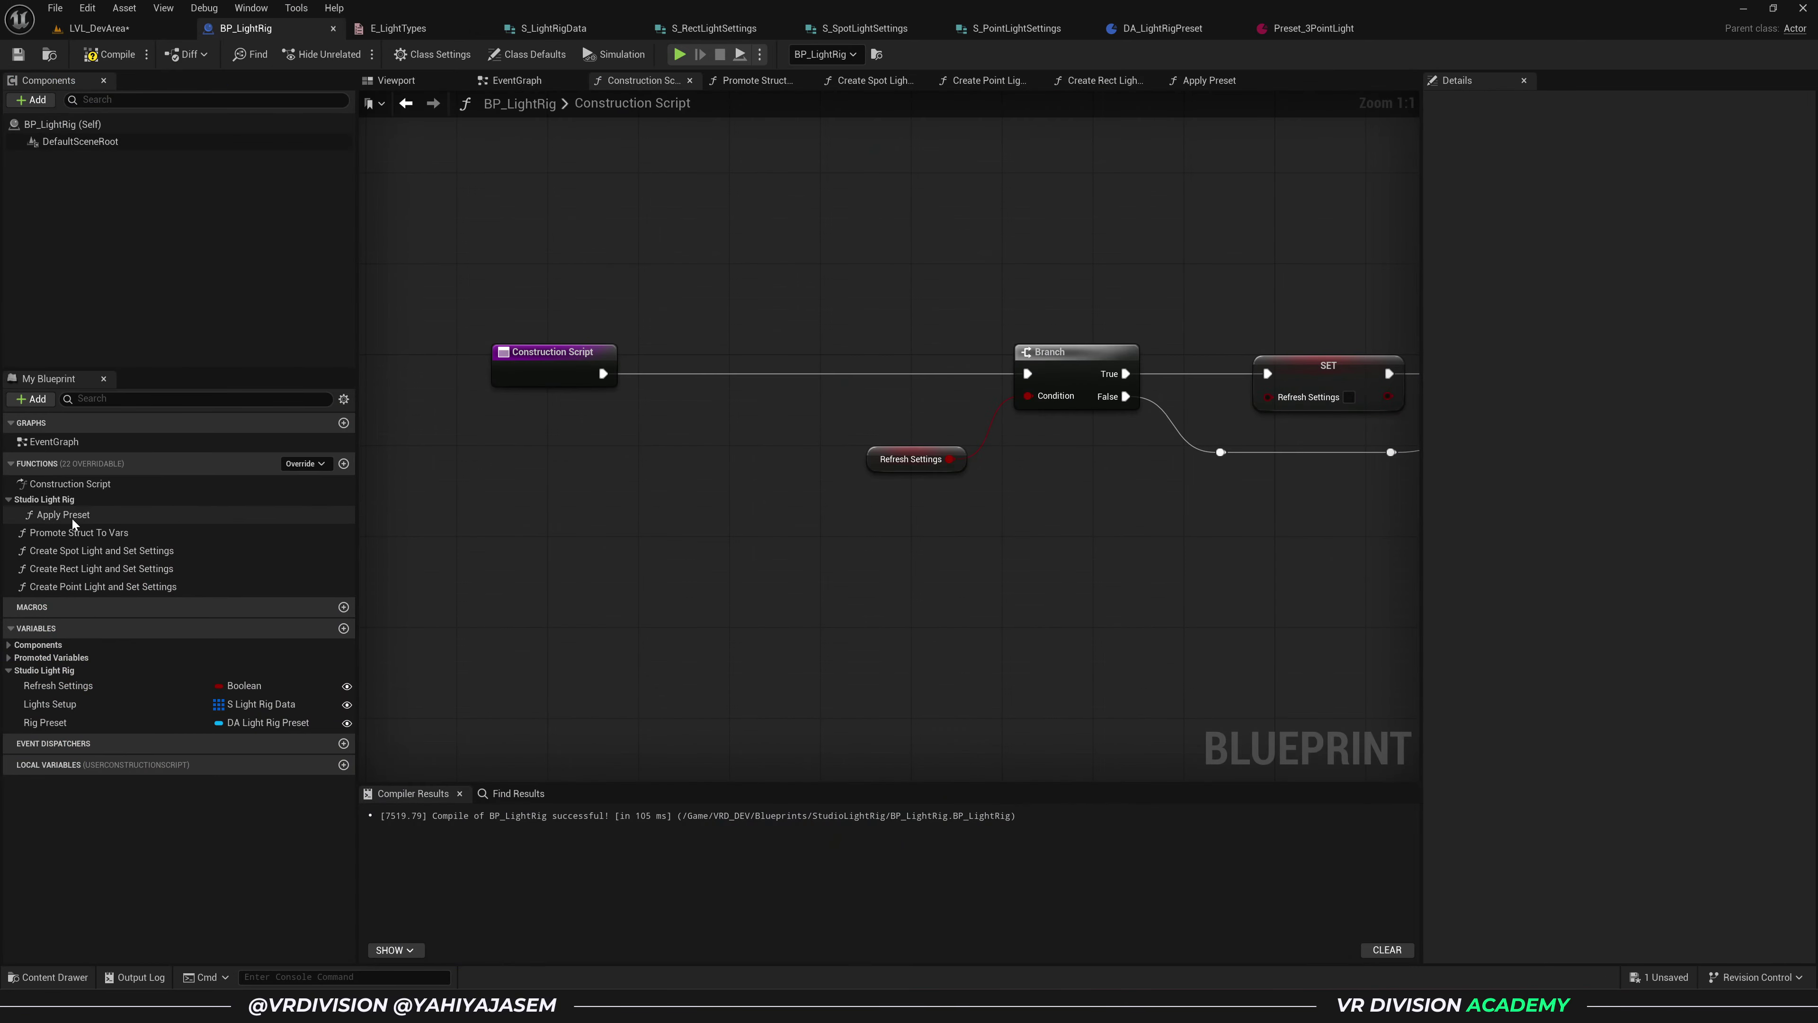
drag(72, 517, 776, 345)
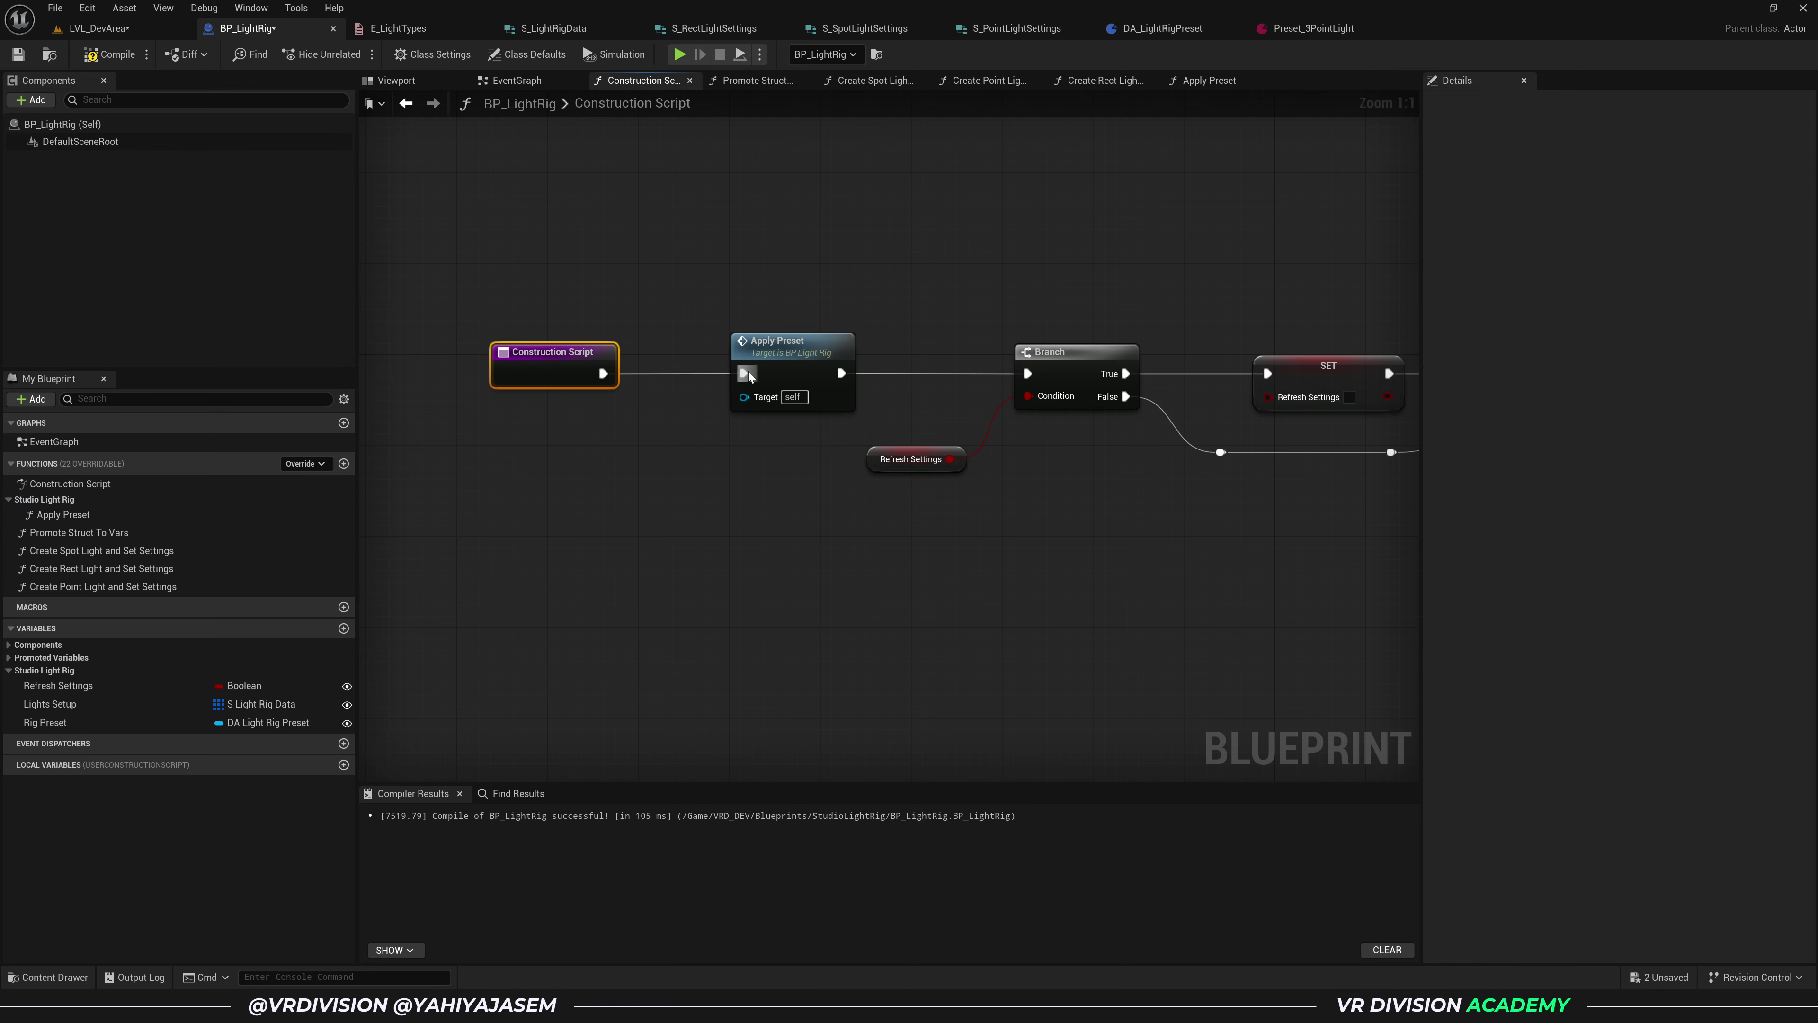
drag(872, 289, 1264, 550)
click(1264, 550)
right_drag(1108, 483, 828, 512)
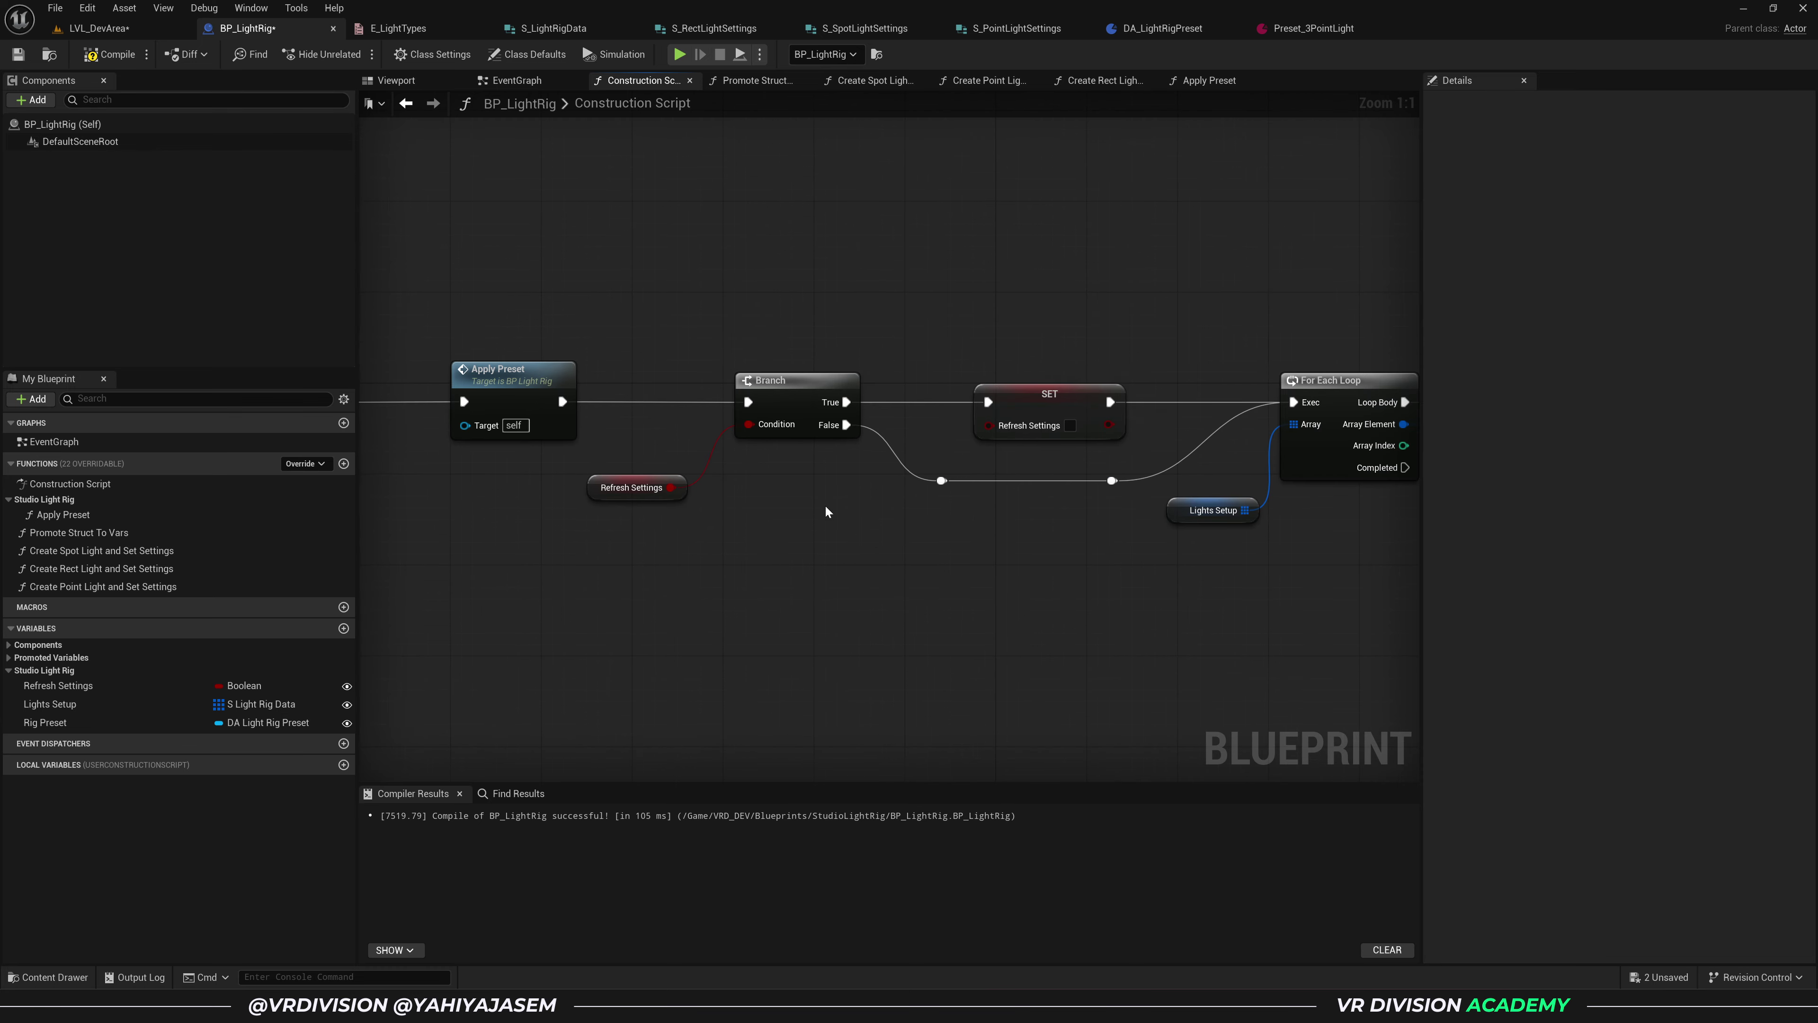
scroll(796, 497, down, 2)
drag(620, 428, 1169, 424)
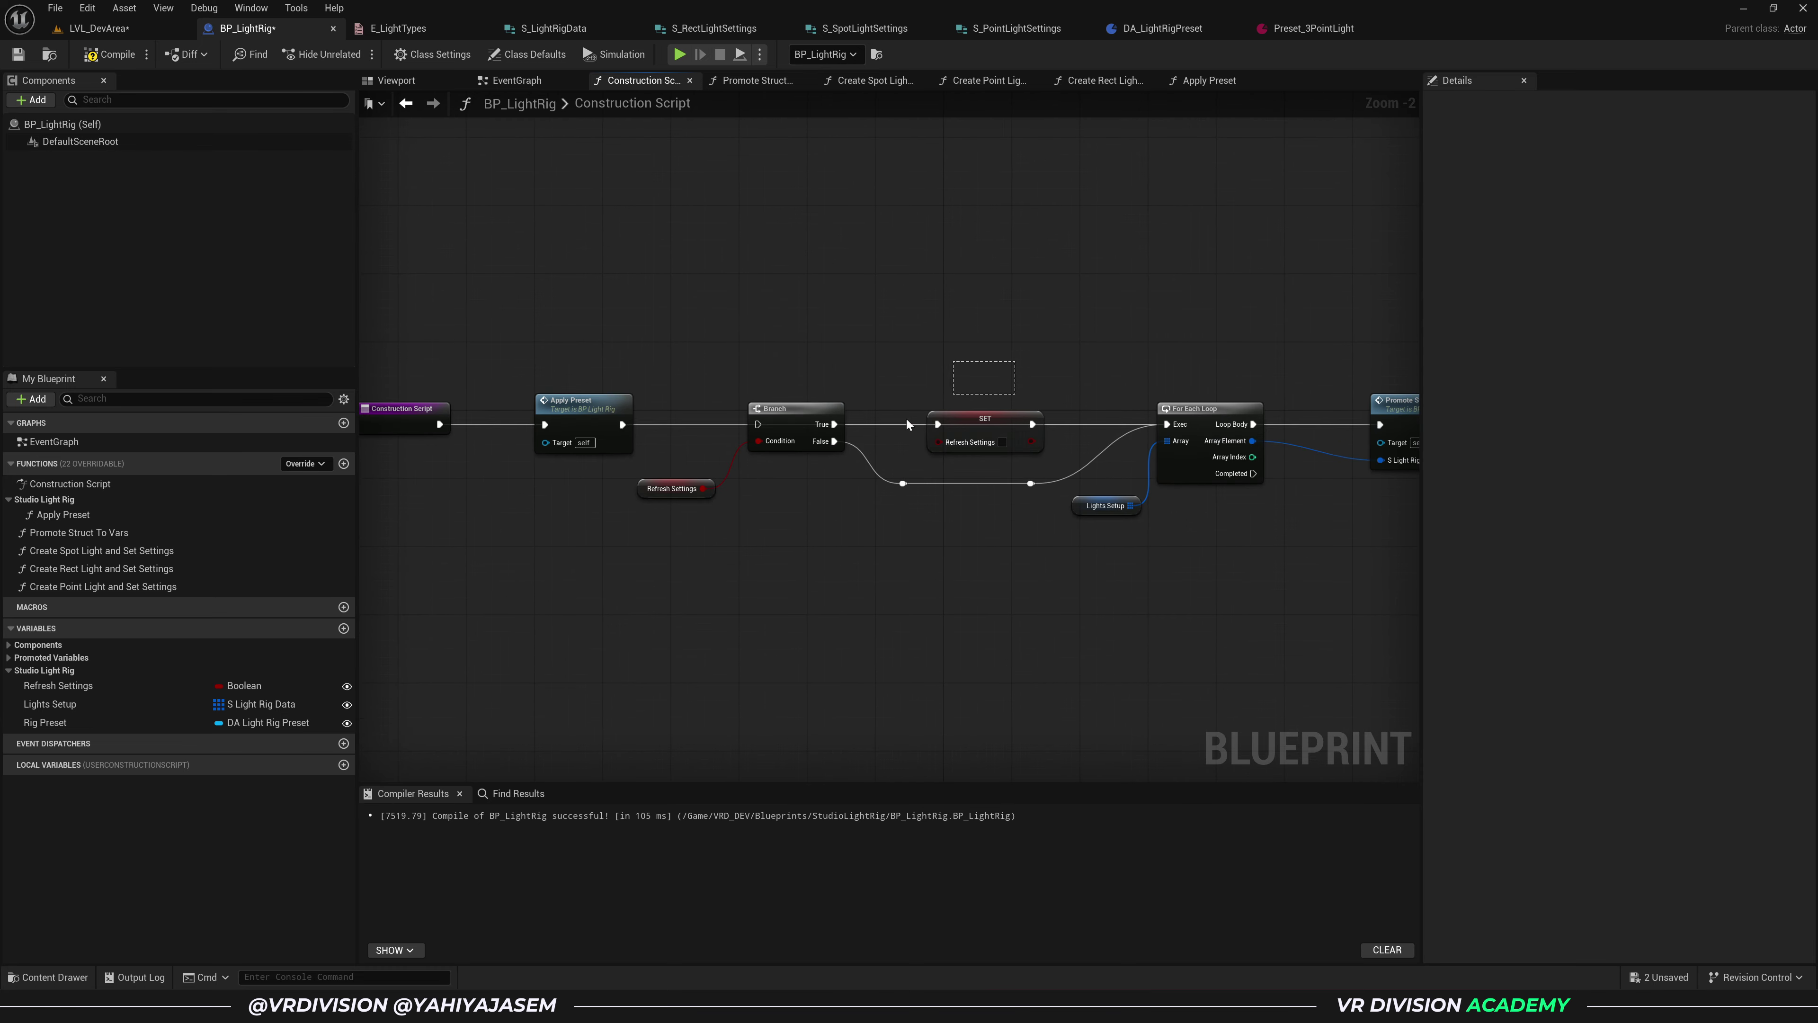
drag(1056, 390, 693, 552)
drag(775, 419, 725, 807)
right_drag(875, 675, 883, 556)
key(ctrl+z)
key(ctrl+z)
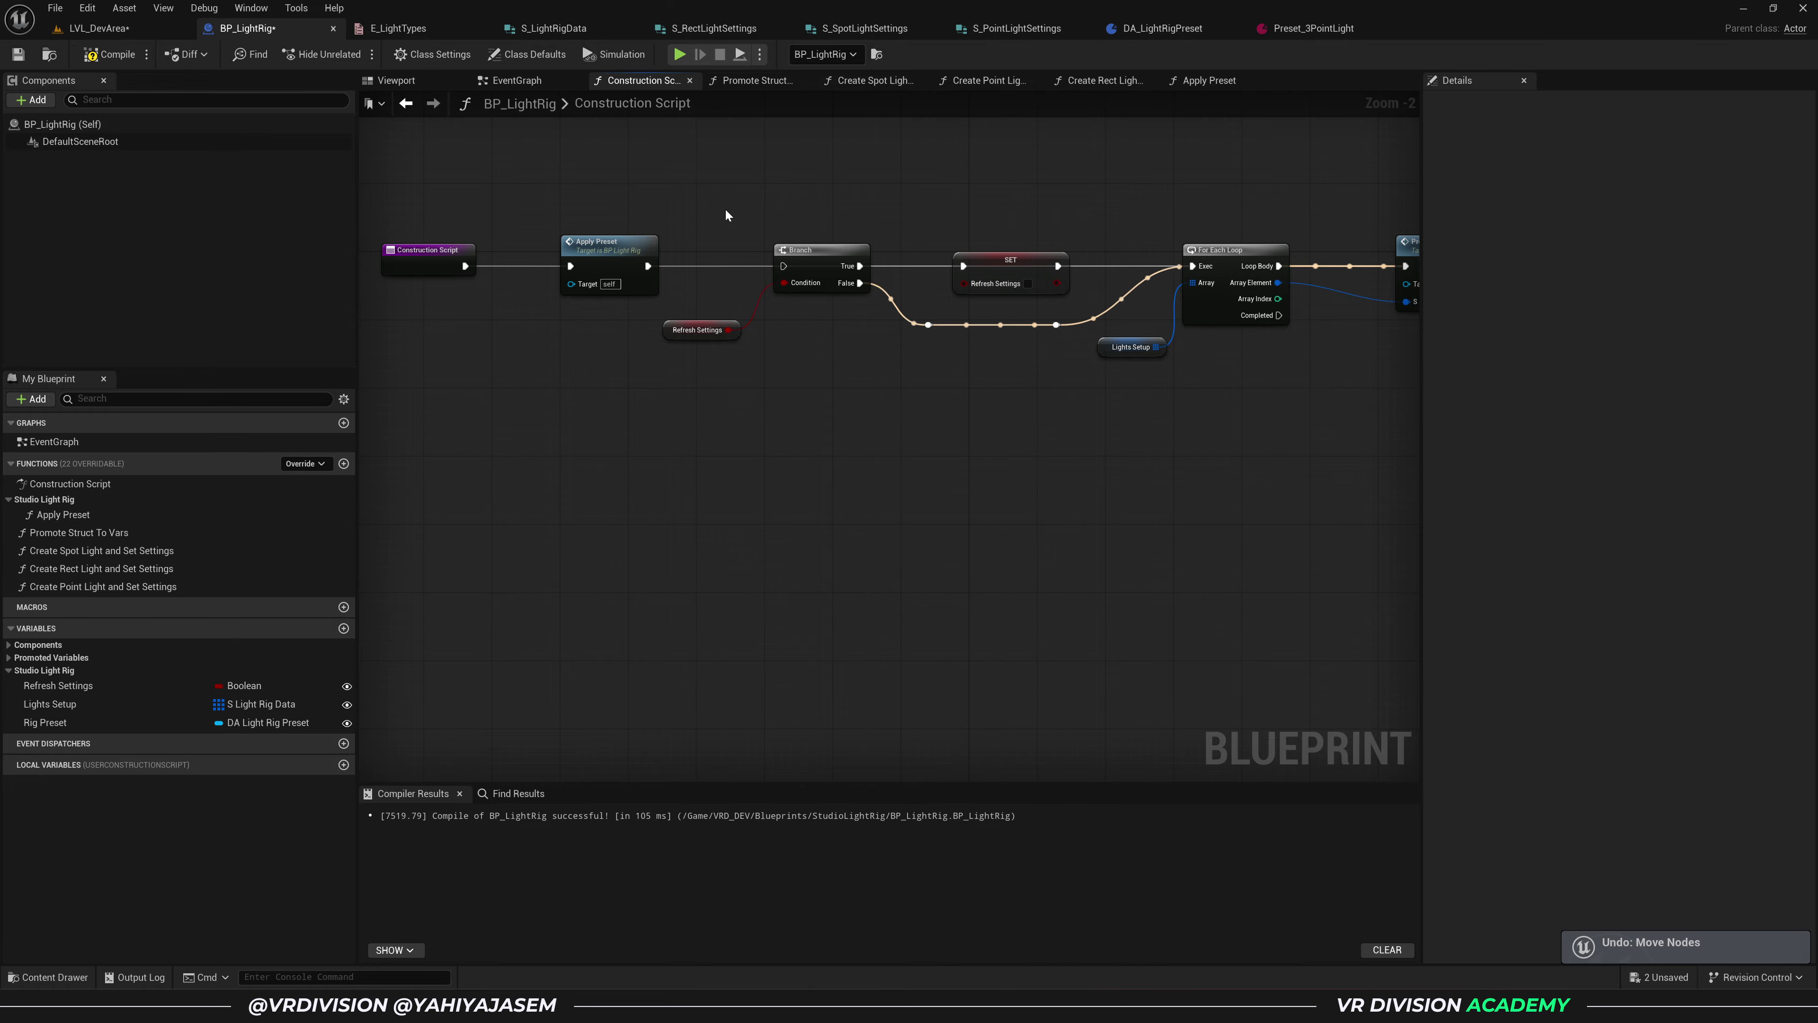
- Test preset switching in LVL_DevArea by setting the rig preset to Preset_3PointLight and back to Preset_PinkEffect, and save everything
click(99, 28)
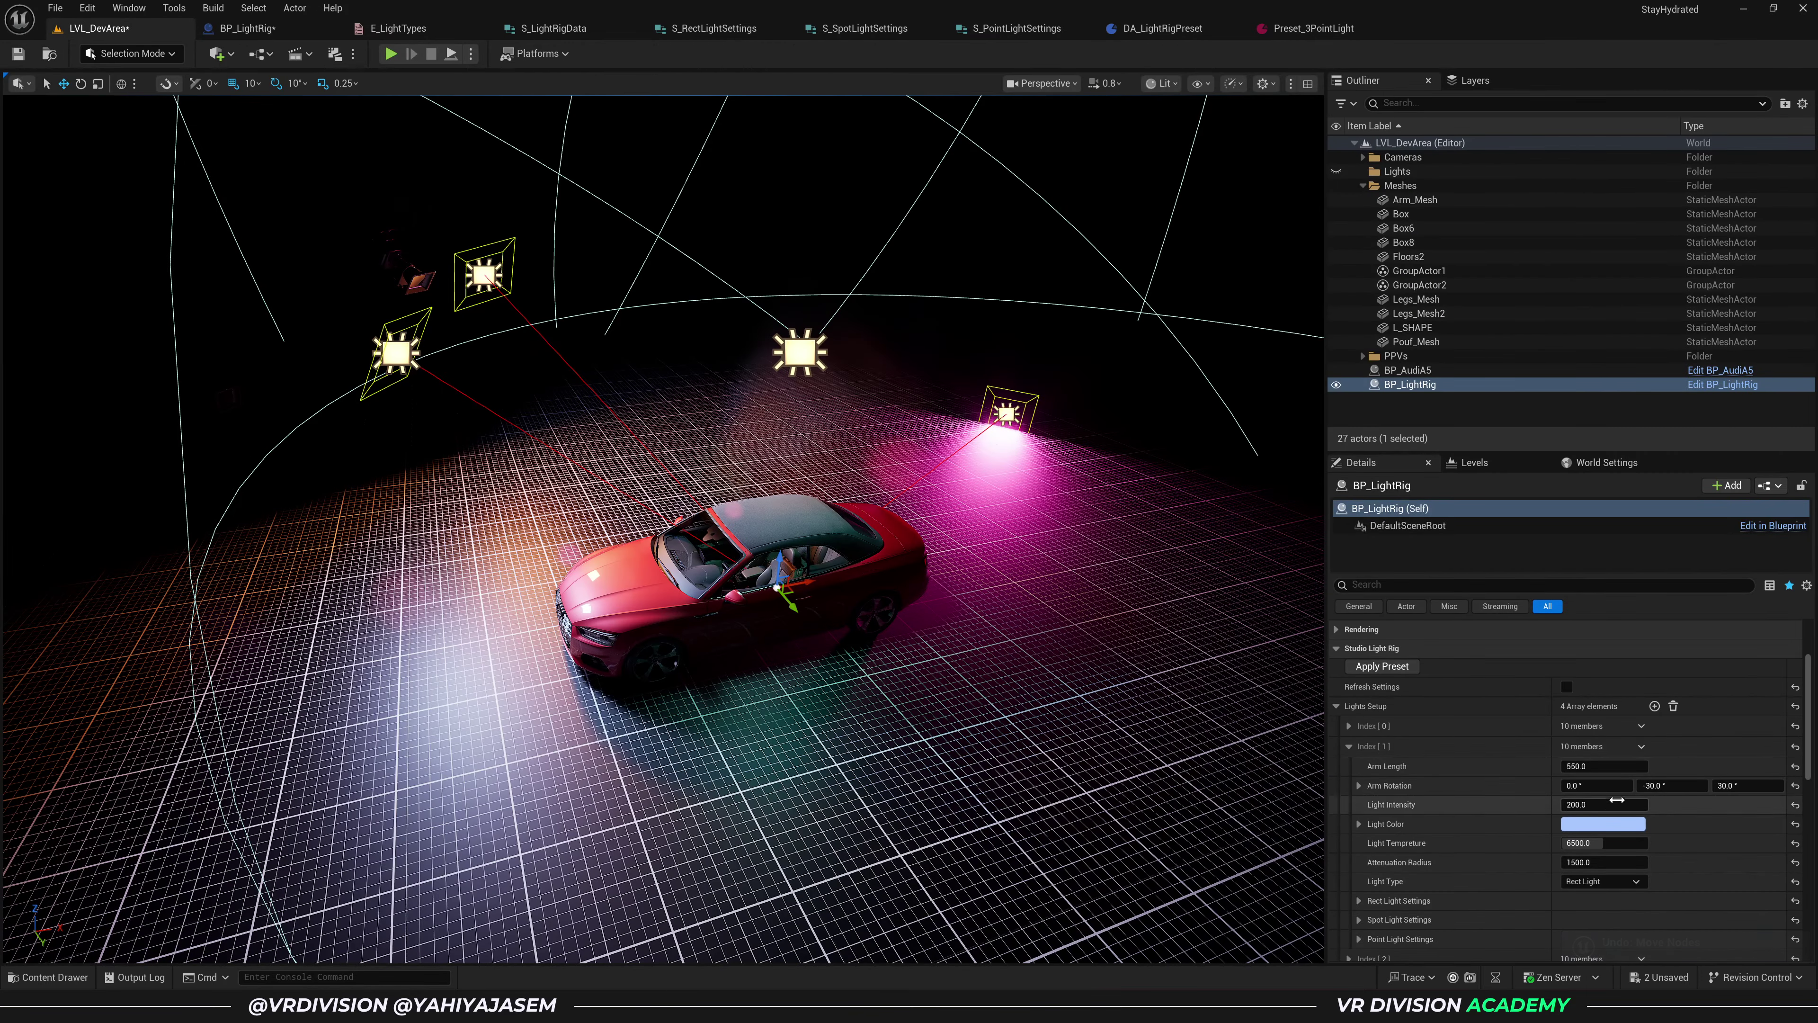
scroll(1536, 732, down, 2)
click(1634, 820)
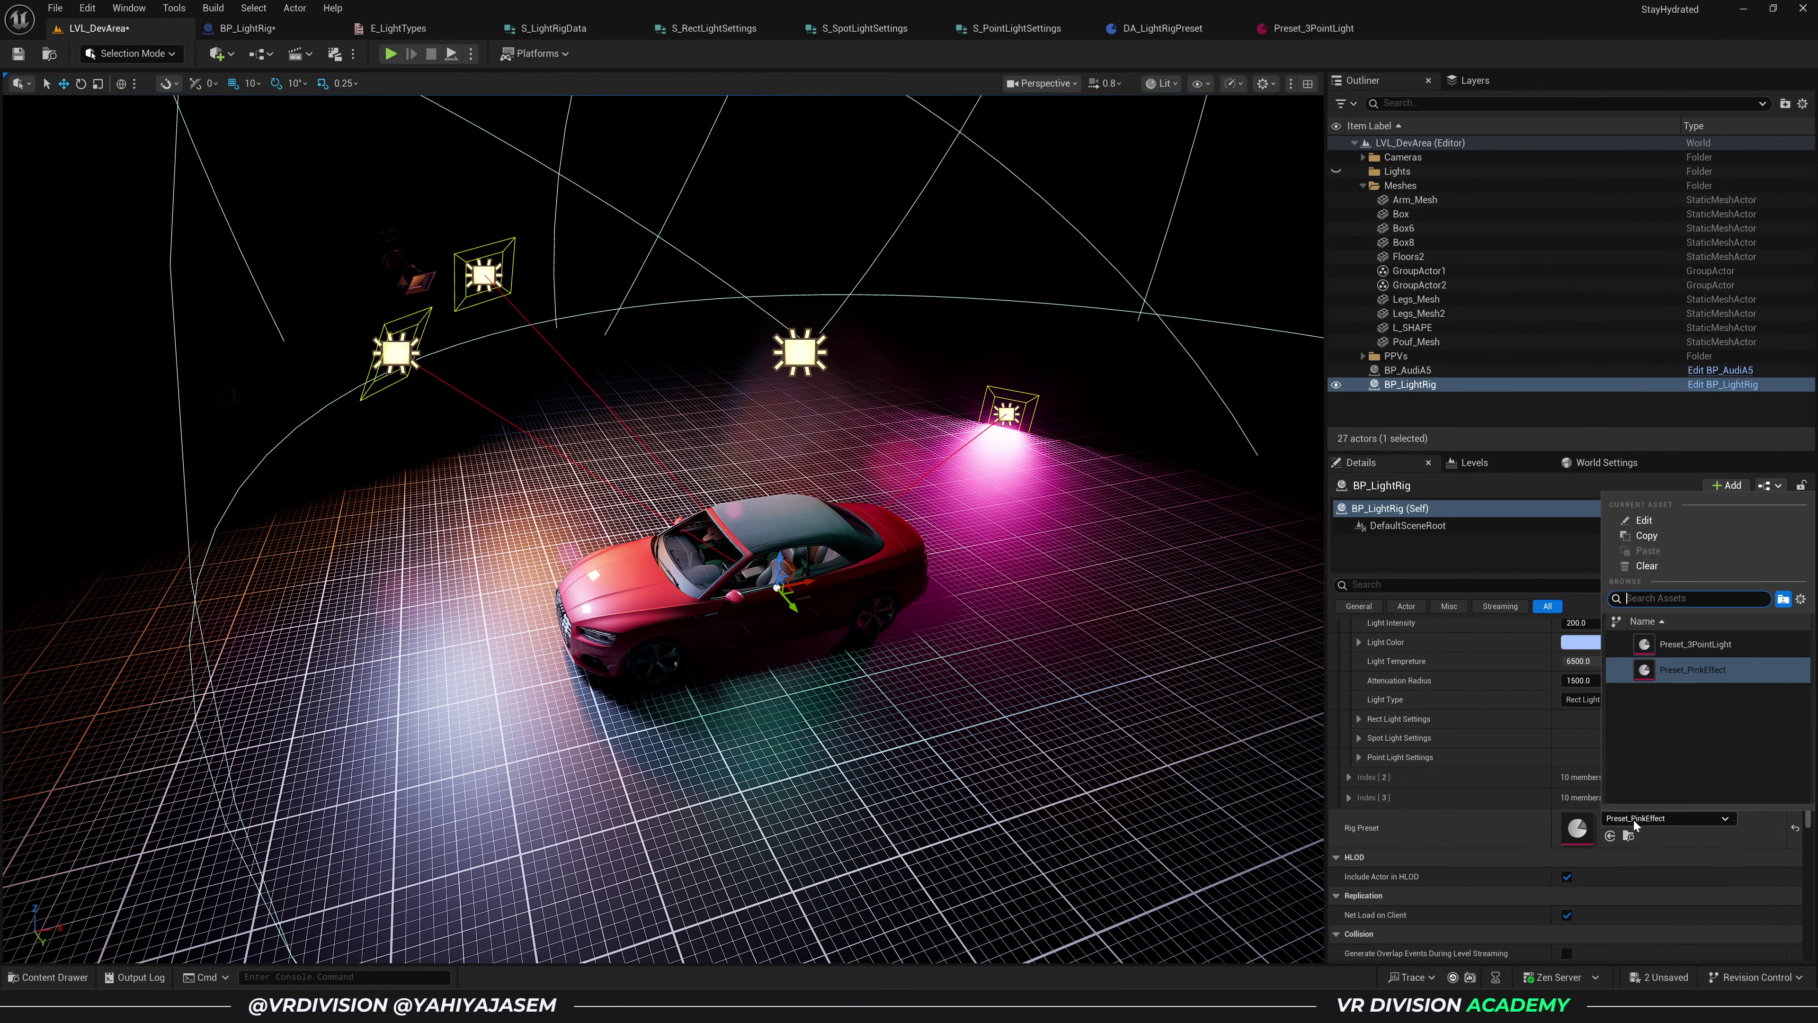
click(1709, 650)
scroll(1554, 782, down, 3)
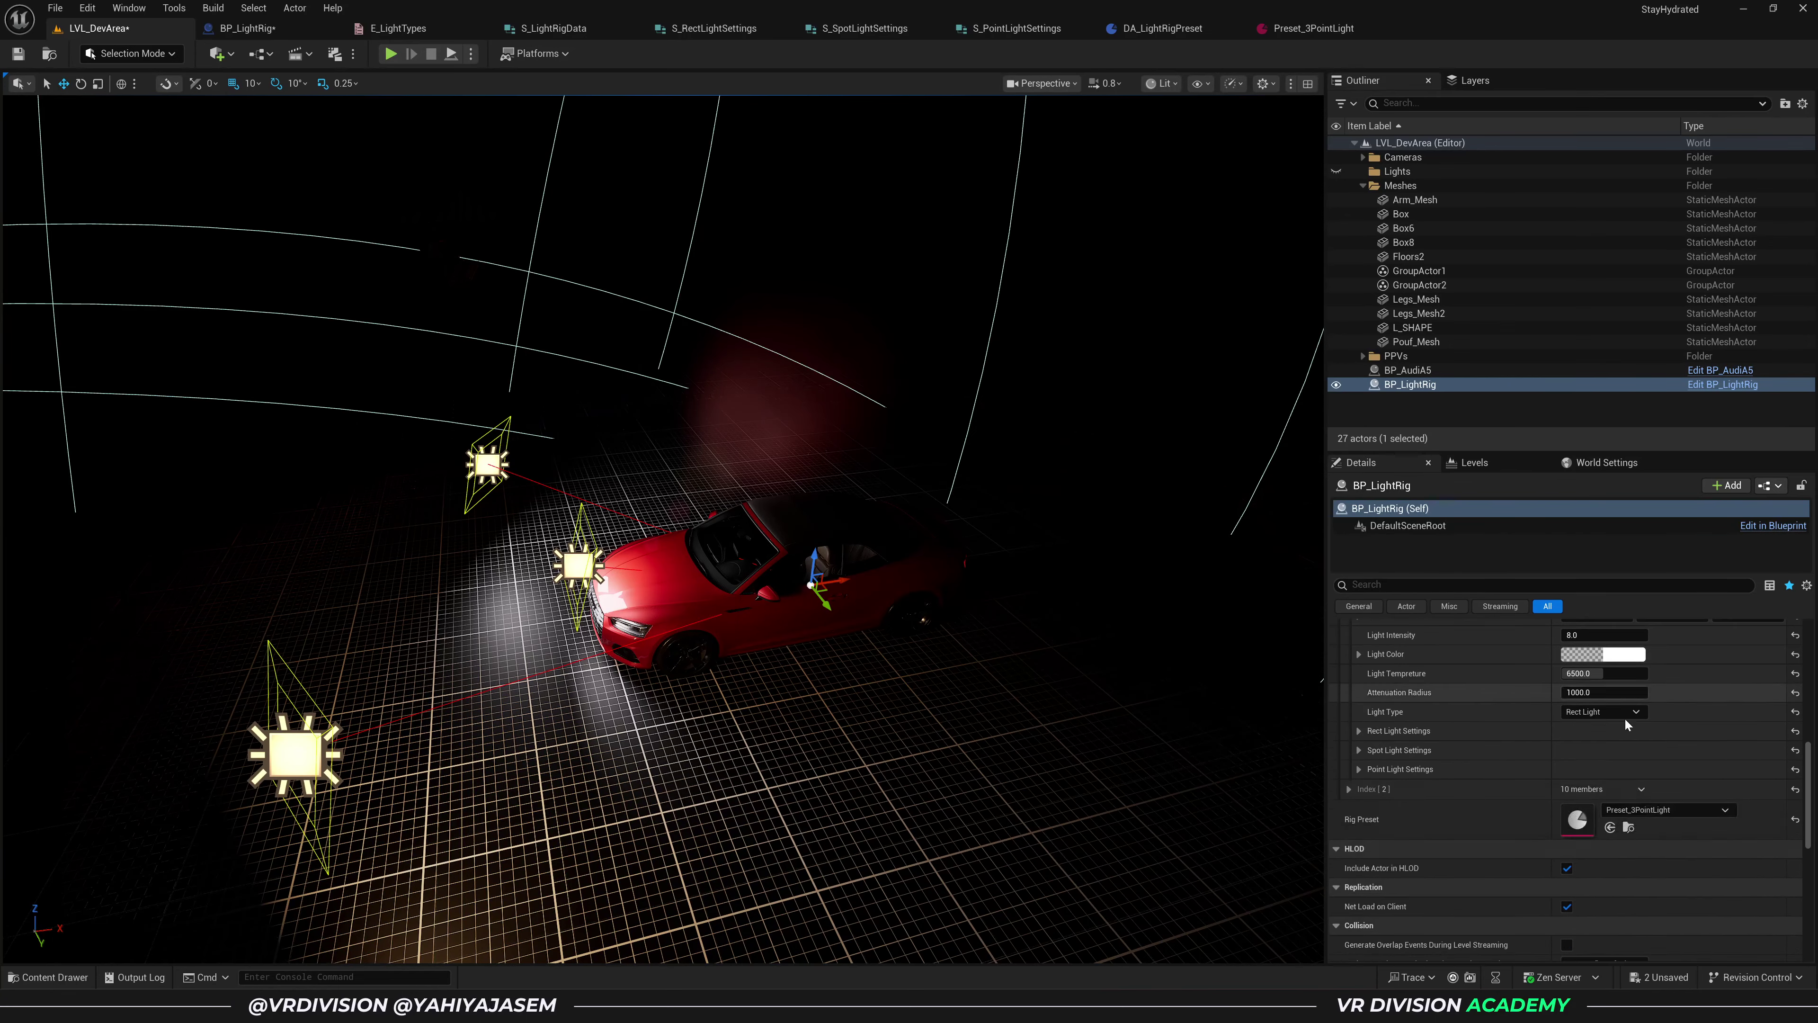
click(1645, 814)
click(1668, 666)
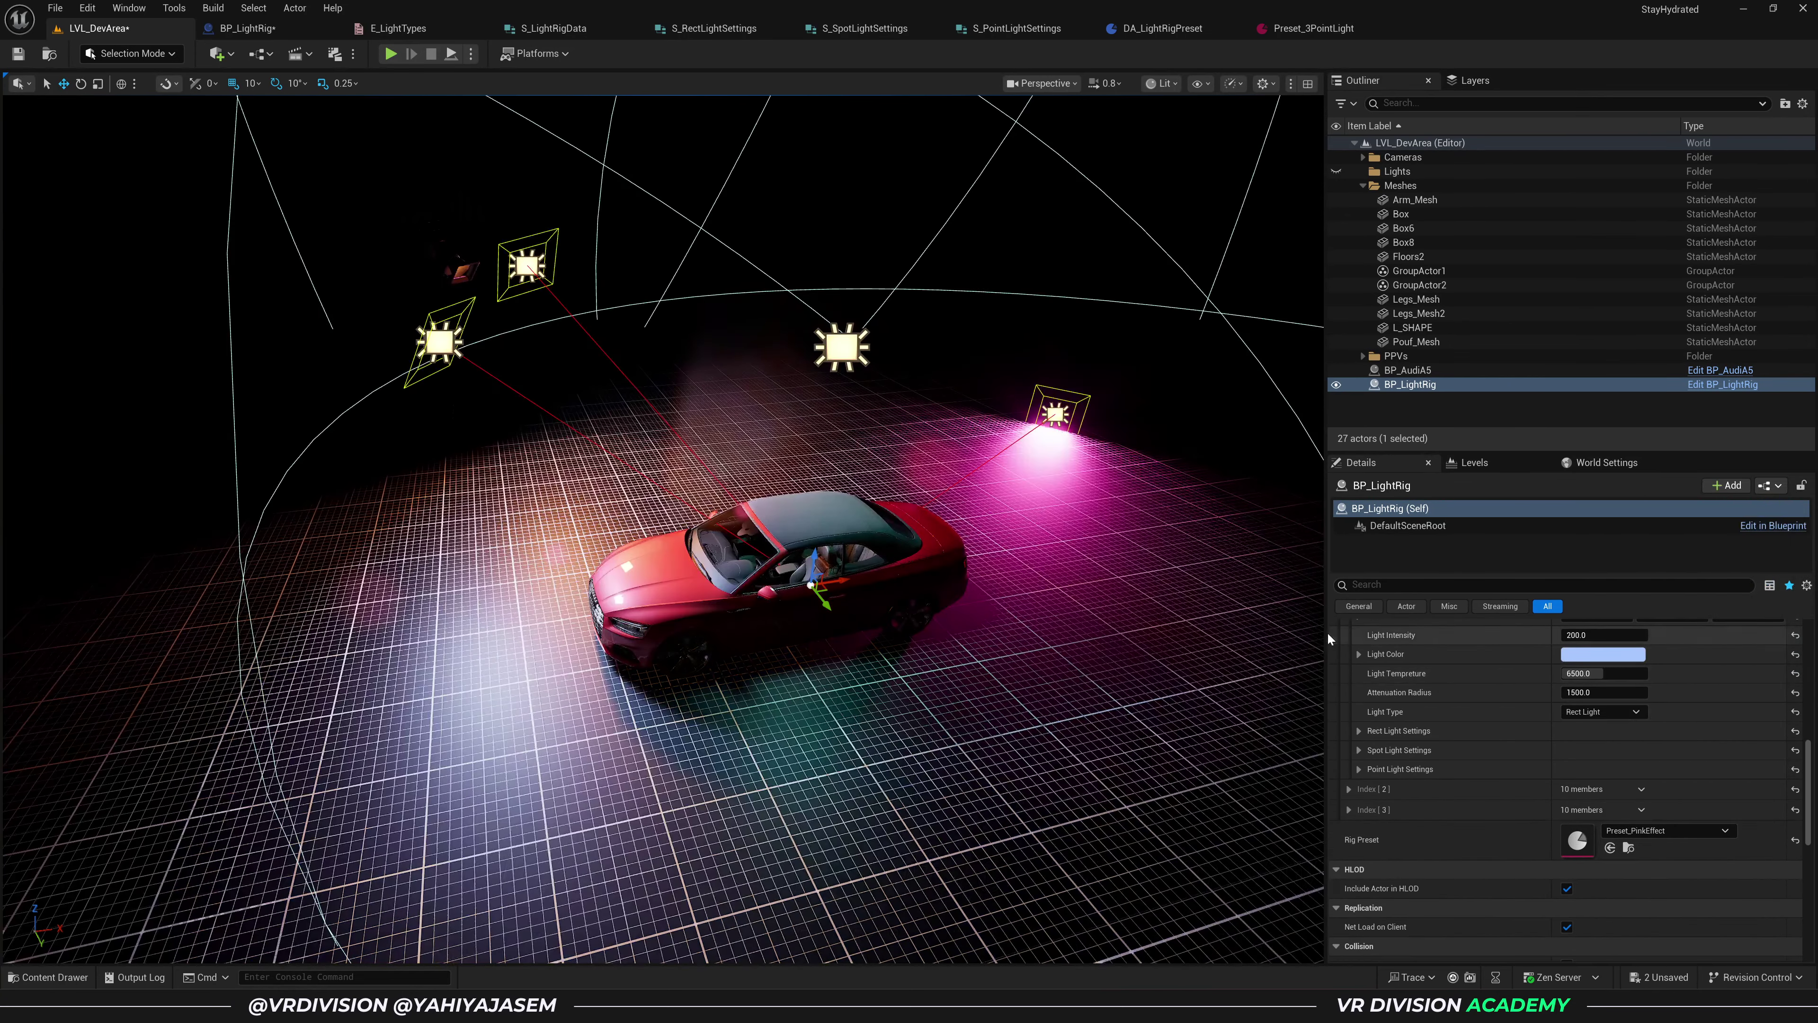
scroll(1584, 773, up, 4)
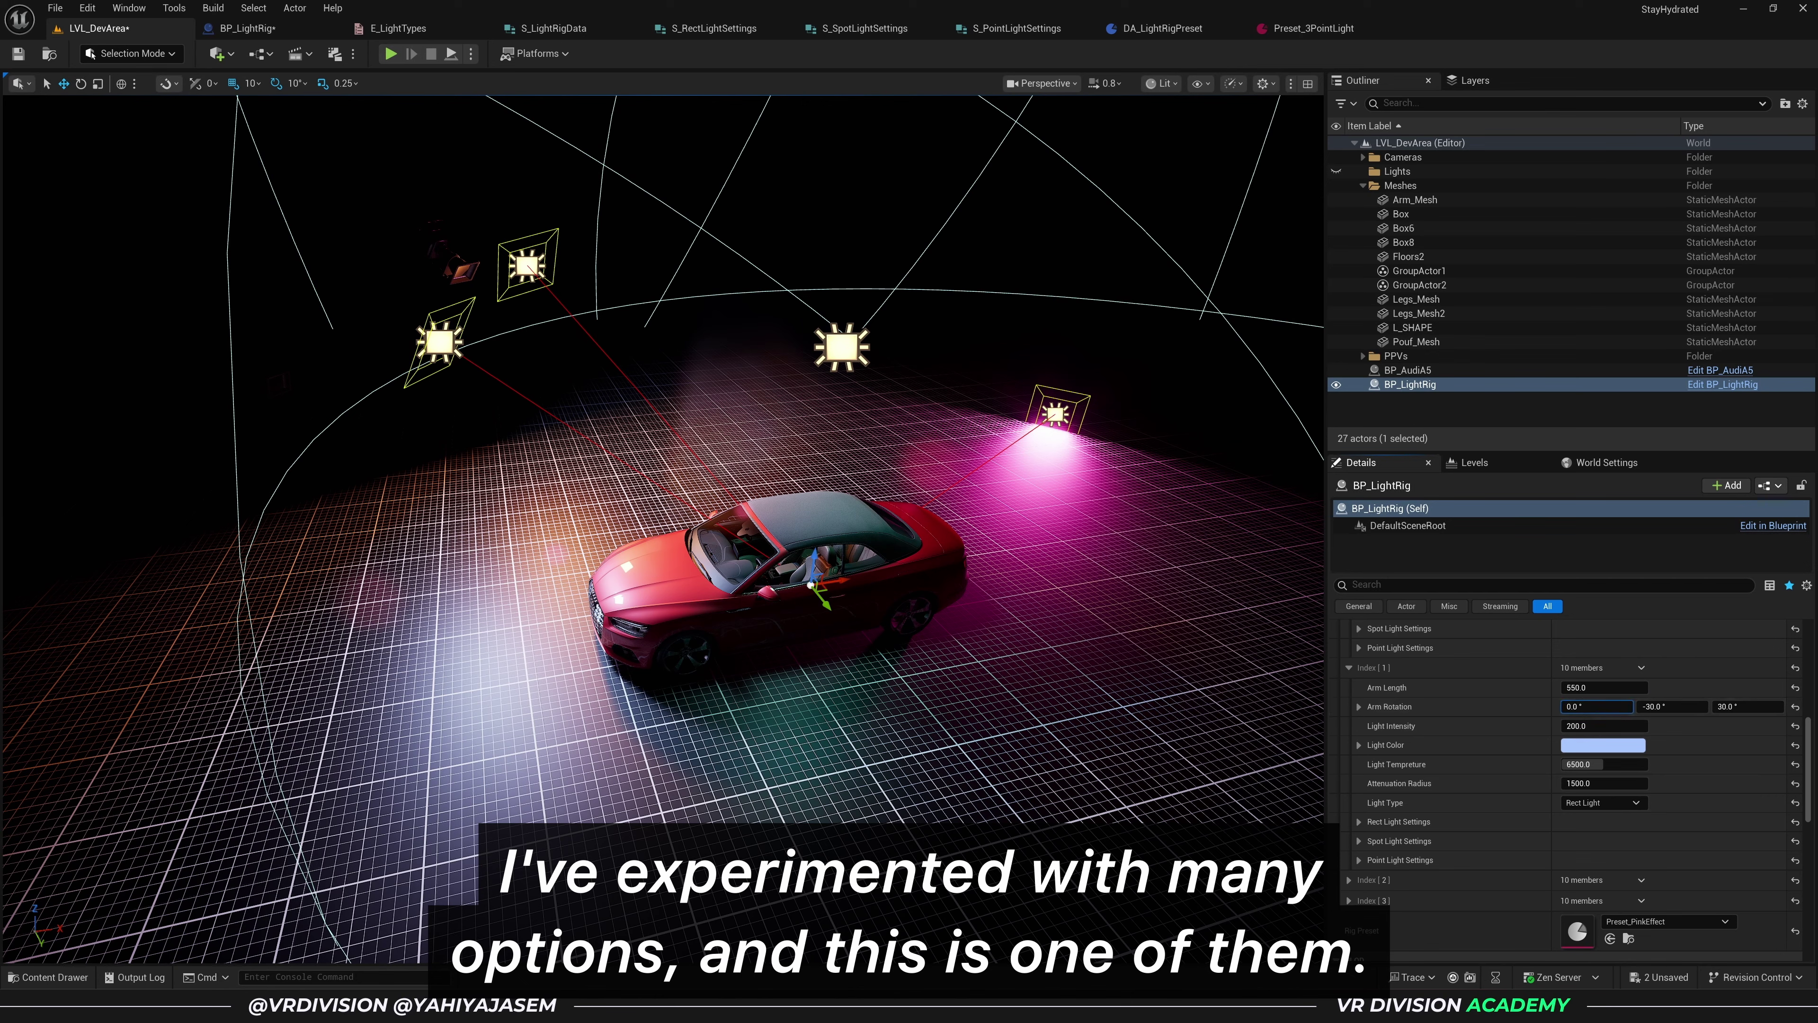
key(ctrl+shift+s)
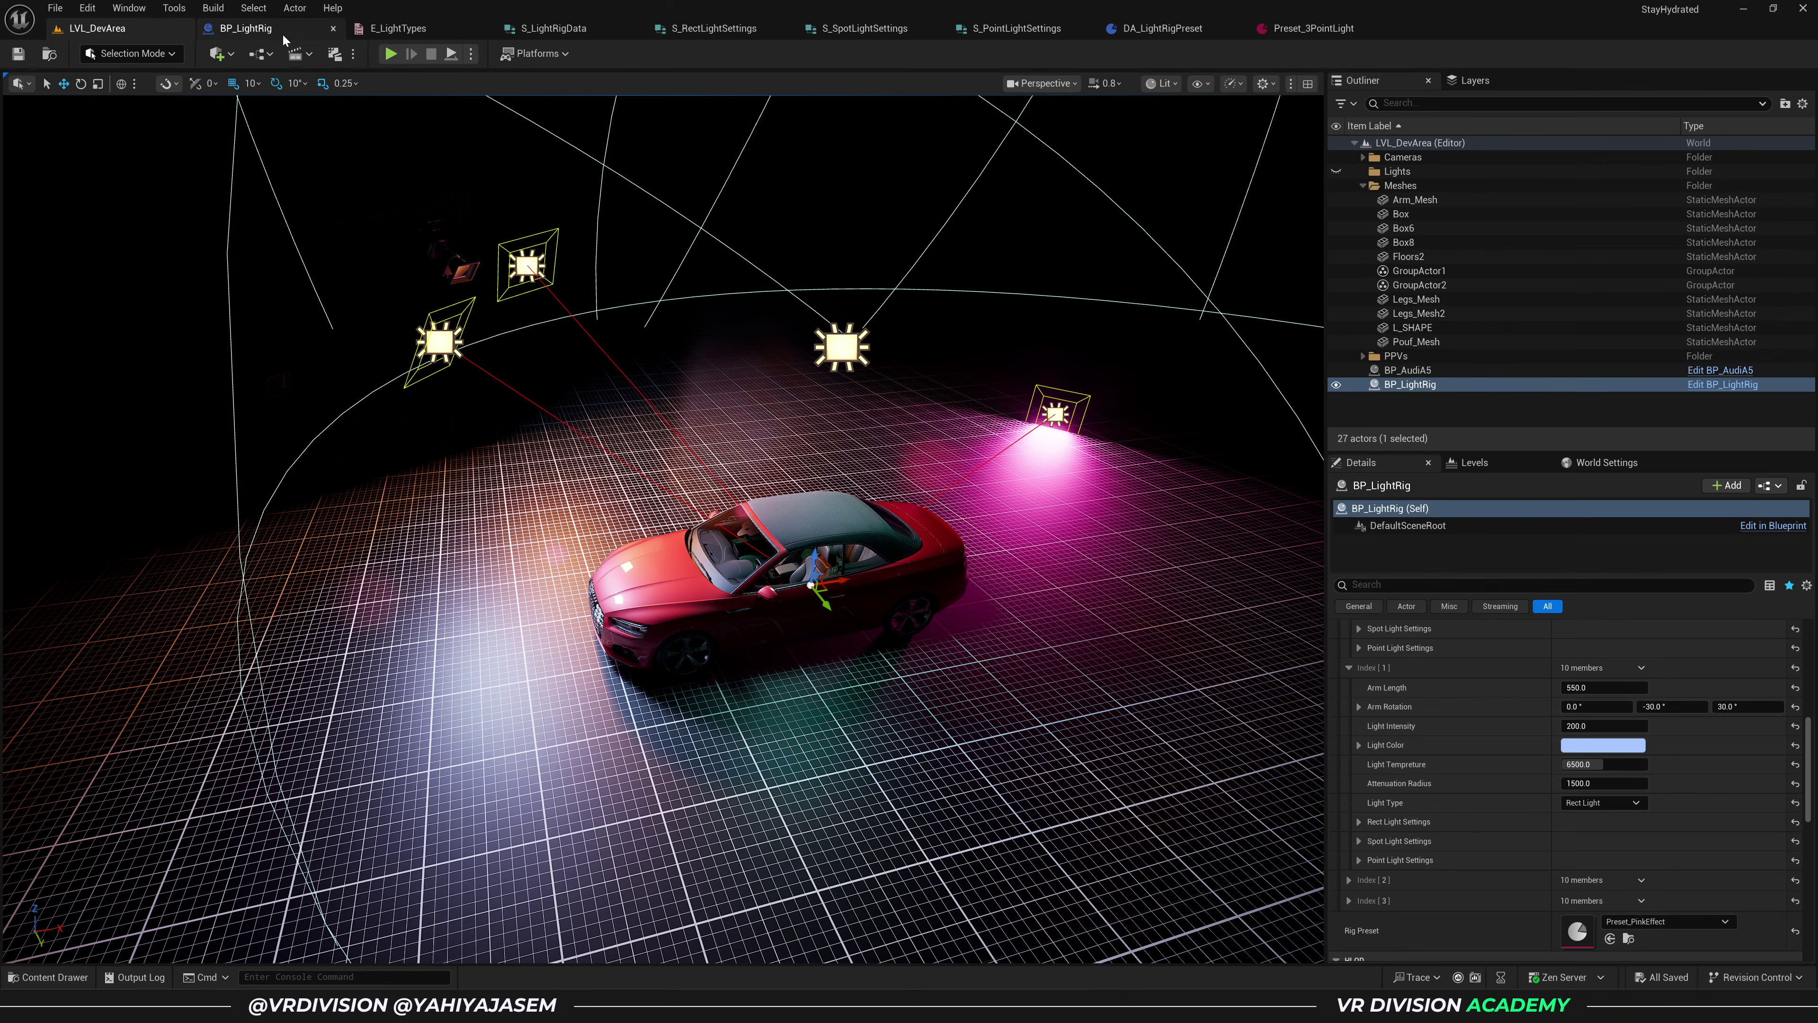
- Delete the Apply Preset call from BP_LightRig's construction script and wire the Construction Script node directly to the Branch
click(245, 28)
drag(890, 287, 714, 420)
drag(593, 174, 582, 286)
key(Delete)
drag(470, 267, 784, 266)
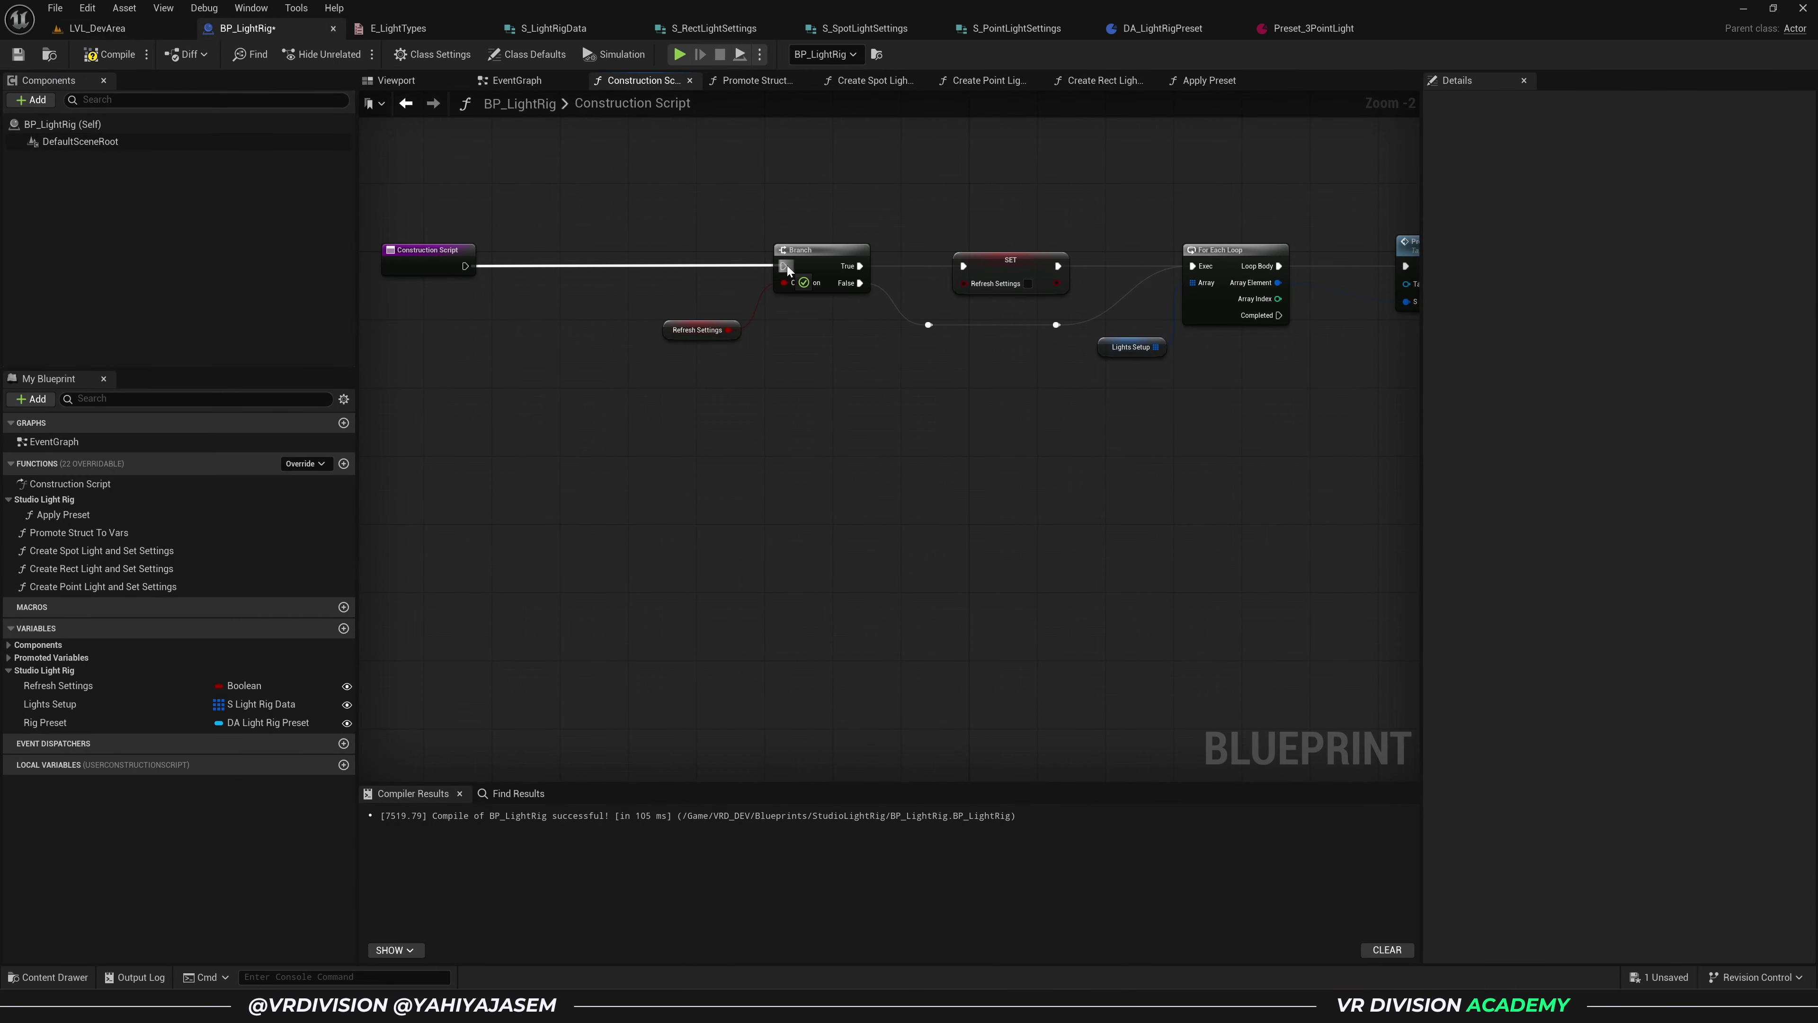
- Set the level rig's preset to Preset_3PointLight, apply it, trigger Refresh Settings, and collapse the Lights Setup array
click(138, 31)
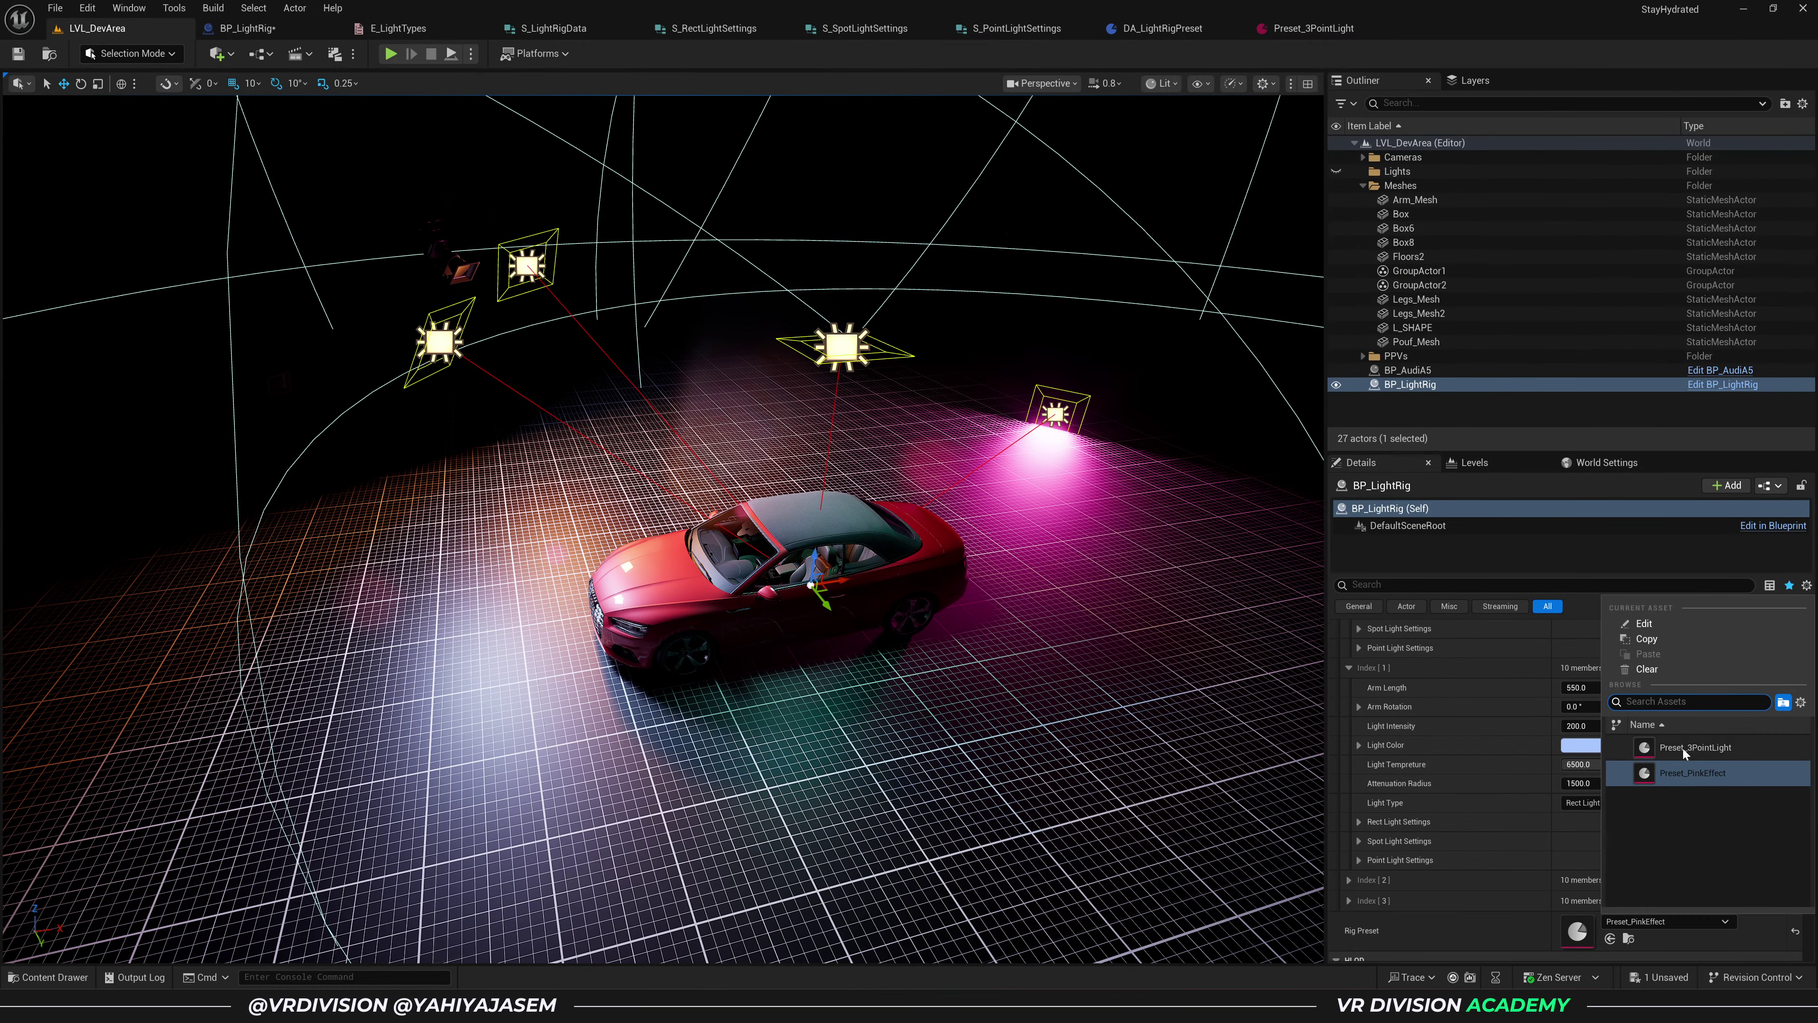
click(1695, 747)
scroll(1381, 717, up, 5)
click(1381, 735)
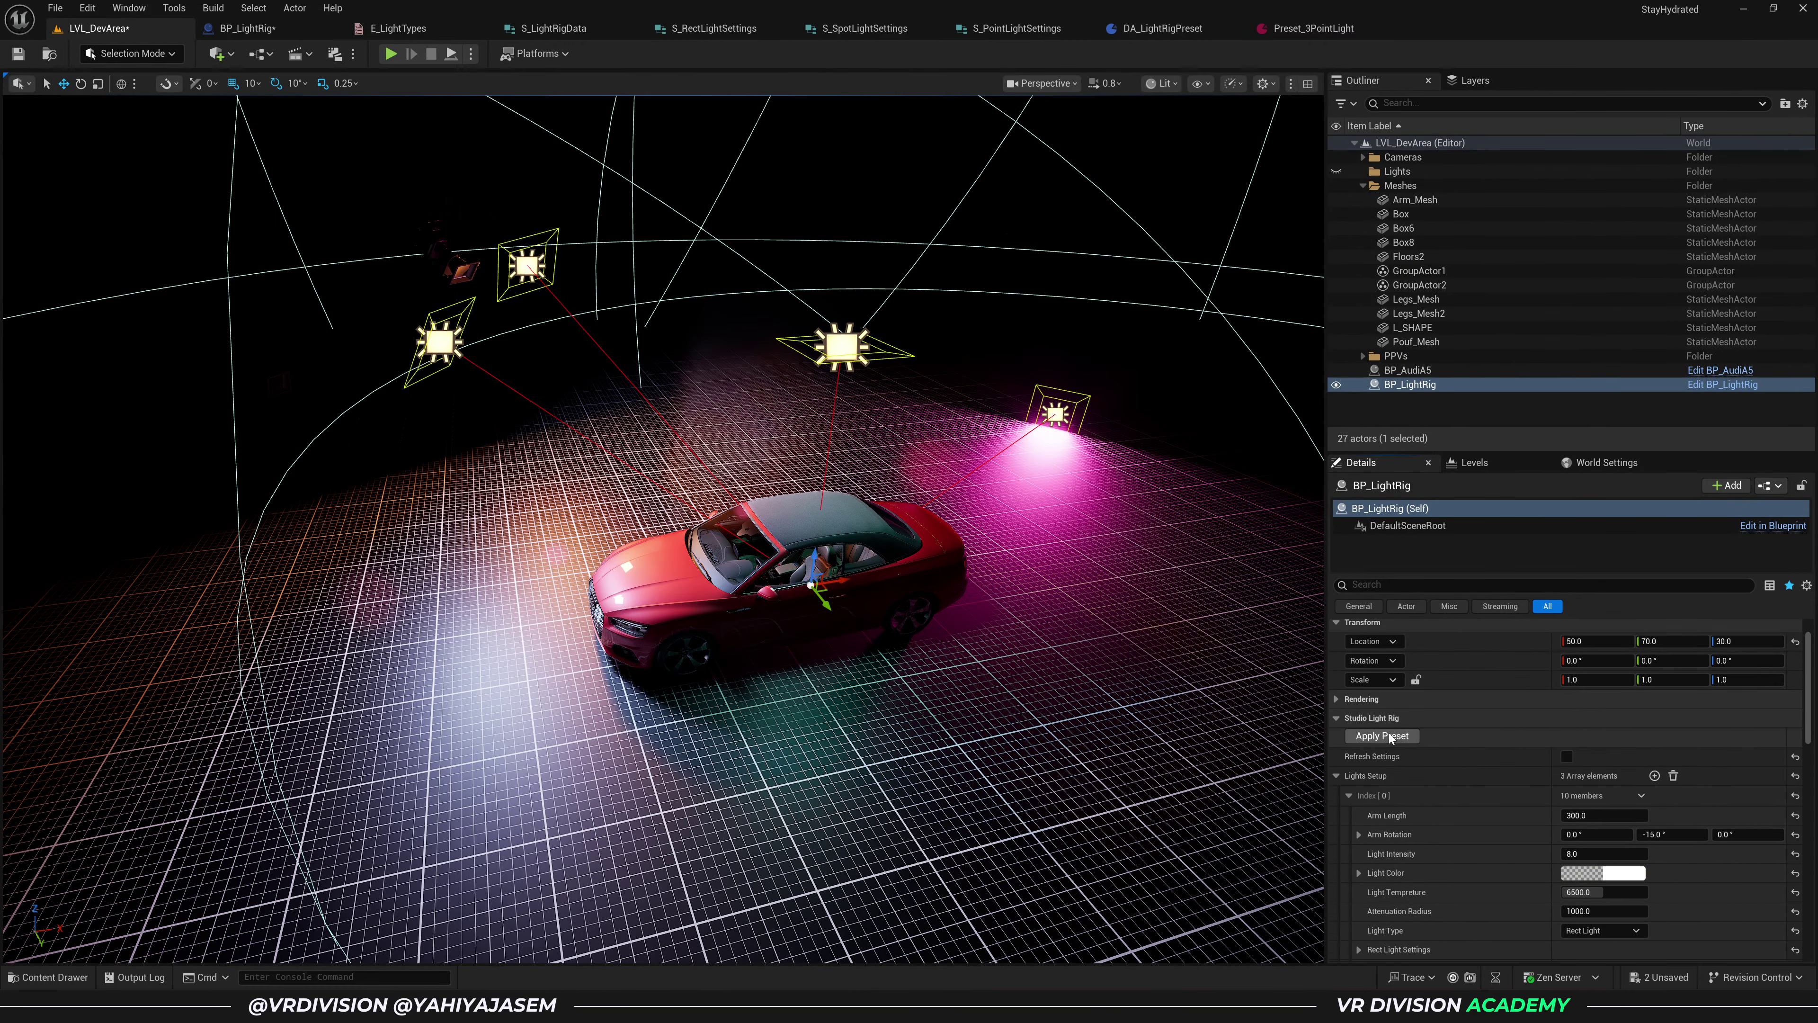
click(1567, 756)
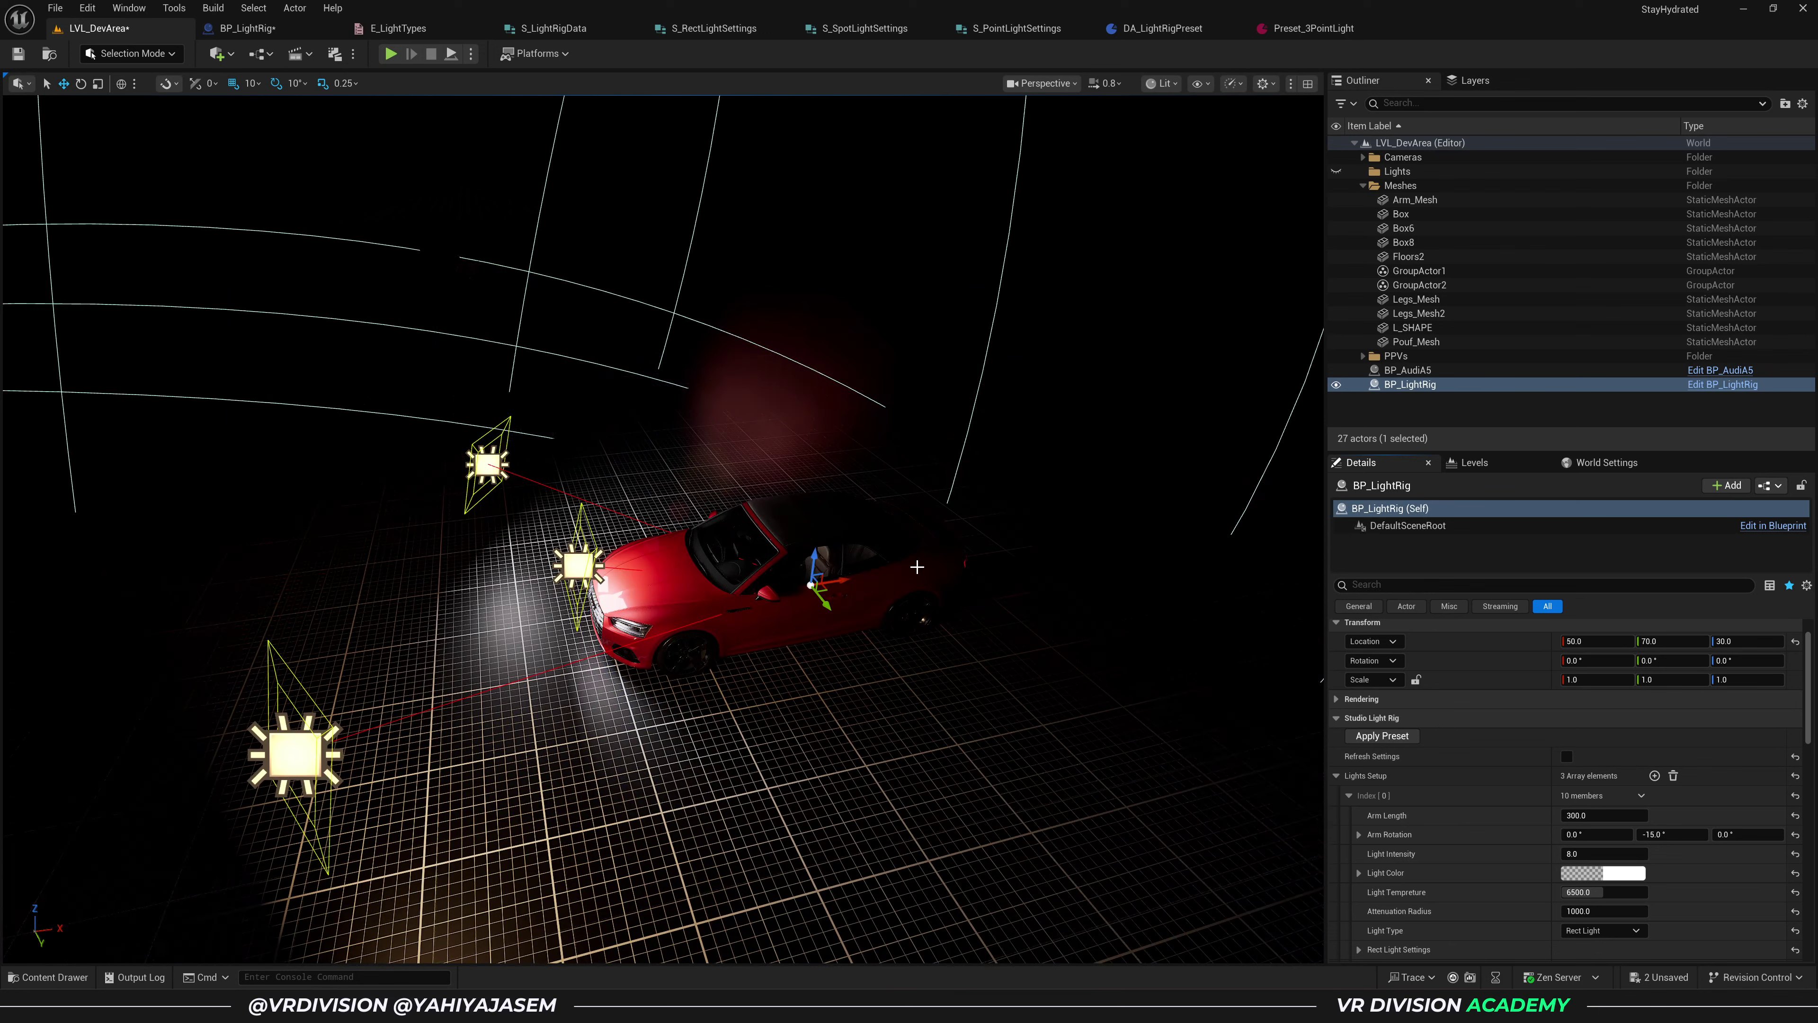
click(1335, 775)
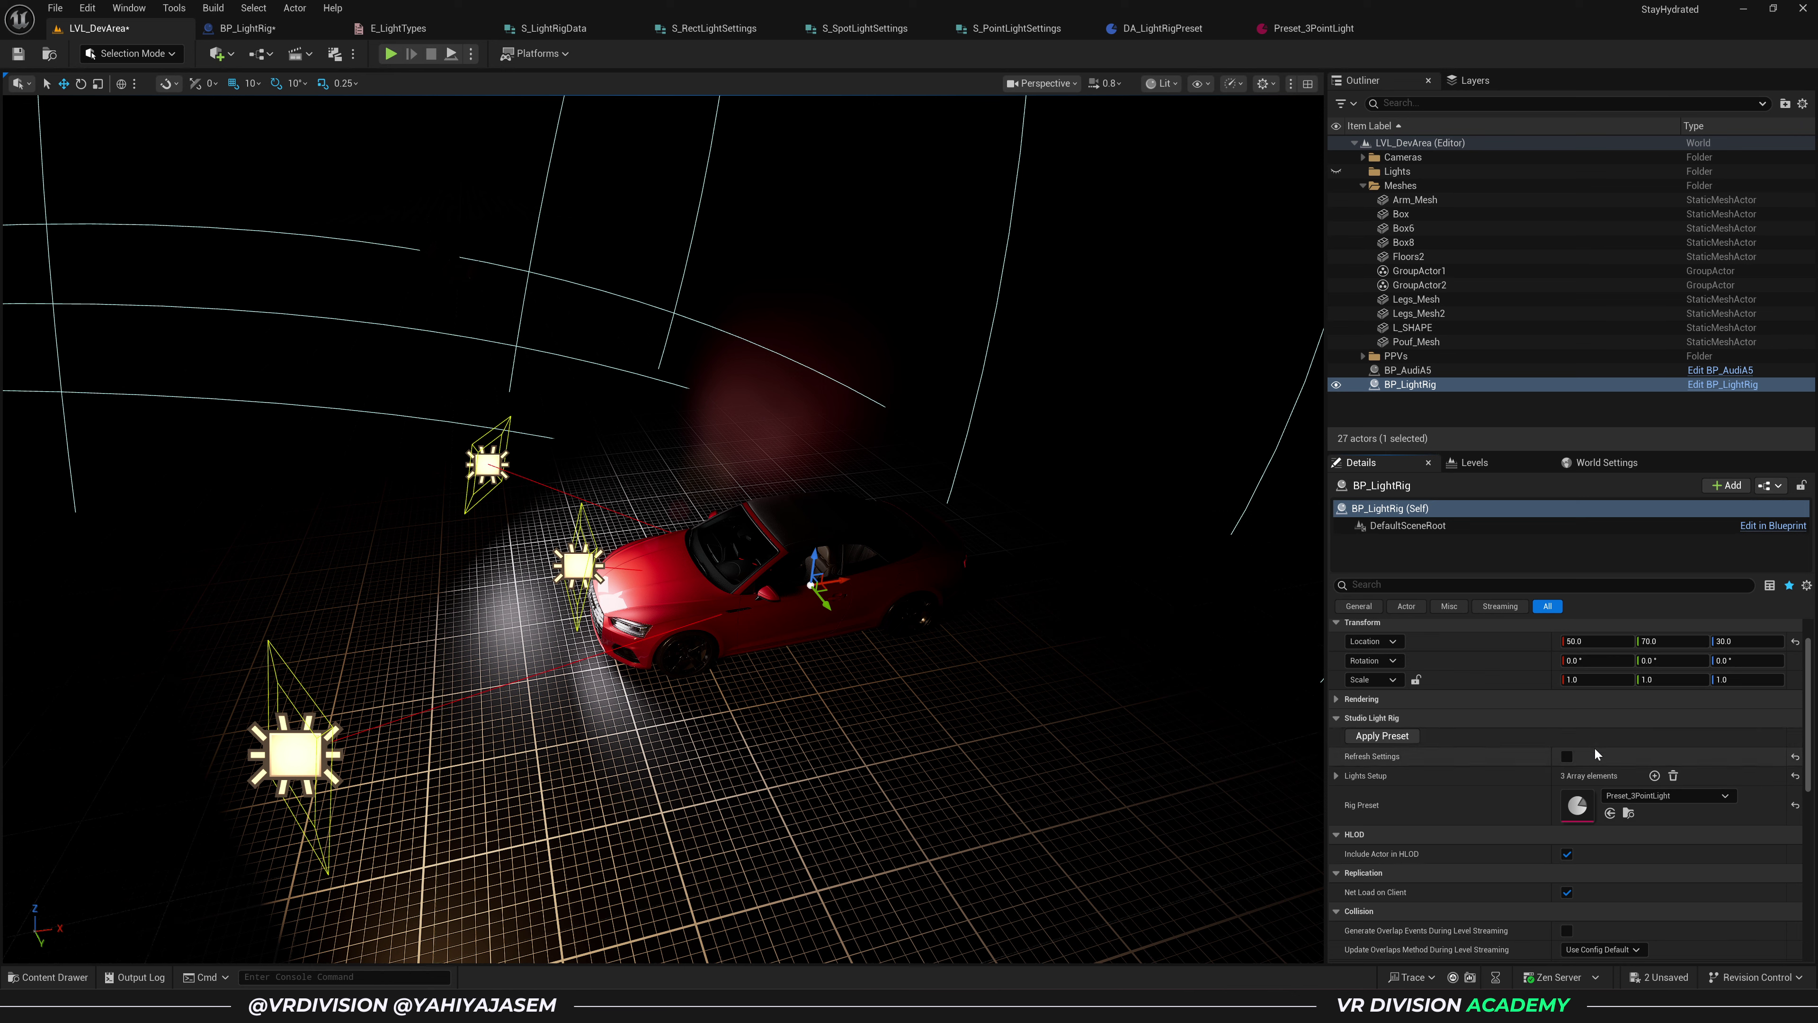